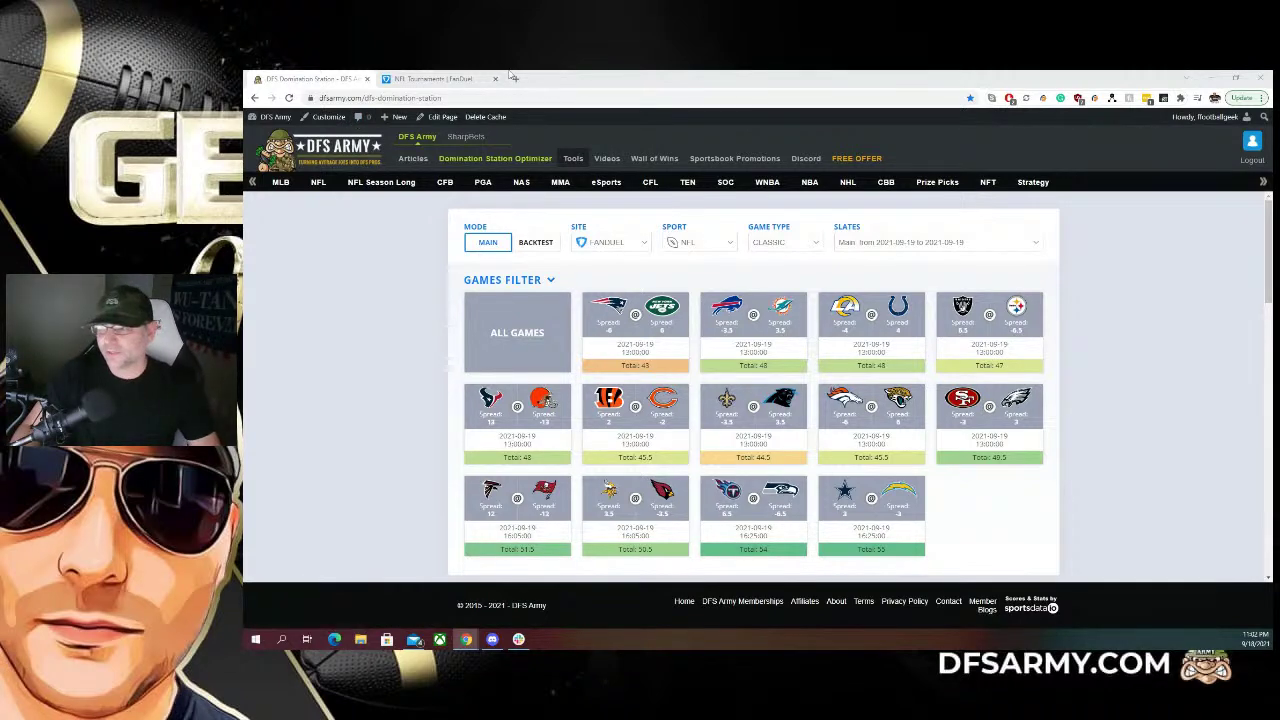
Switch to the FanDuel NFL tournament lobby and review the $100K Sun NFL Dive contest's entries, games and prizes
left_click(430, 78)
scroll(615, 300, "down", 2)
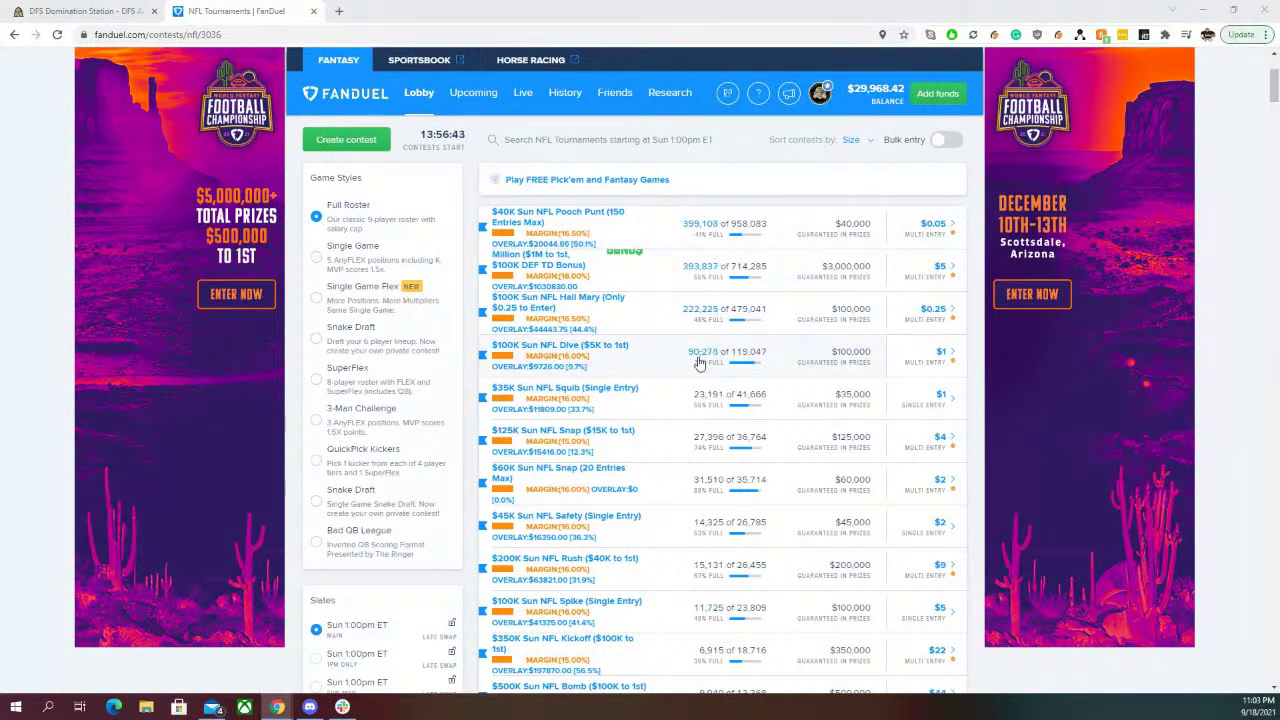
left_click(604, 347)
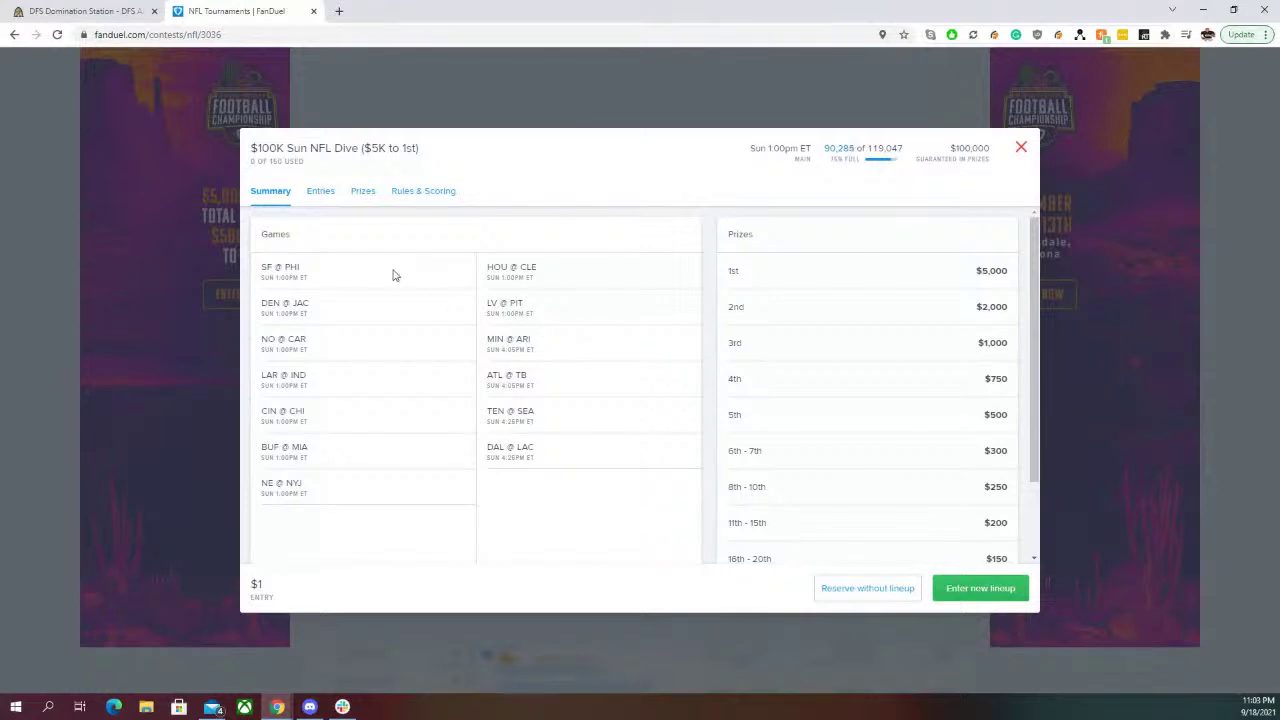
left_click(322, 201)
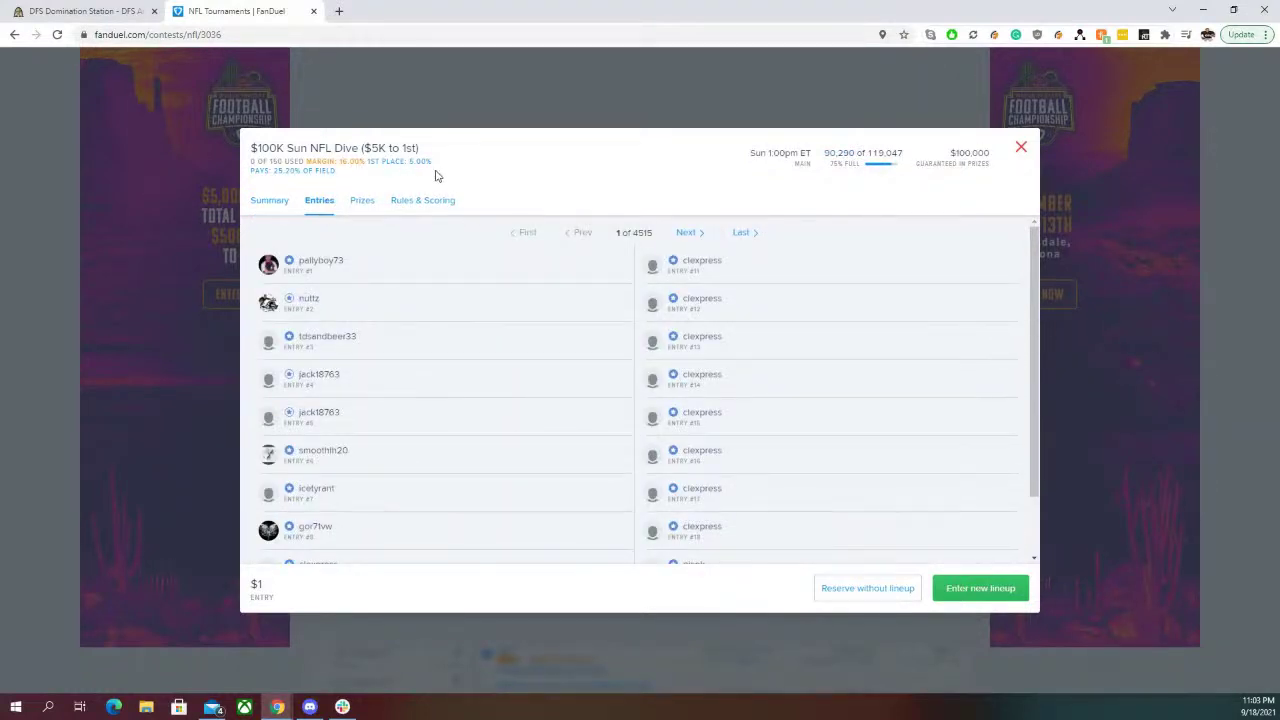
left_click(282, 212)
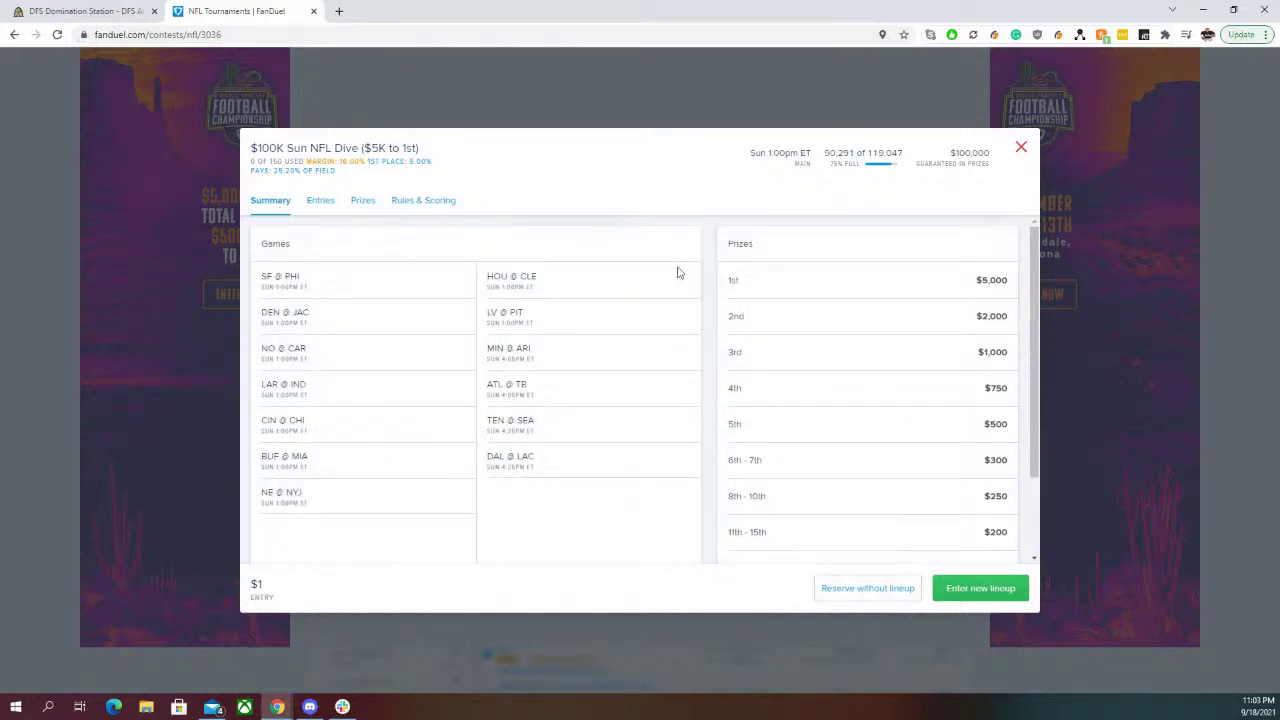
mouse_move(1031, 302)
left_mouse_down()
mouse_move(1044, 400)
mouse_move(1044, 311)
left_mouse_up()
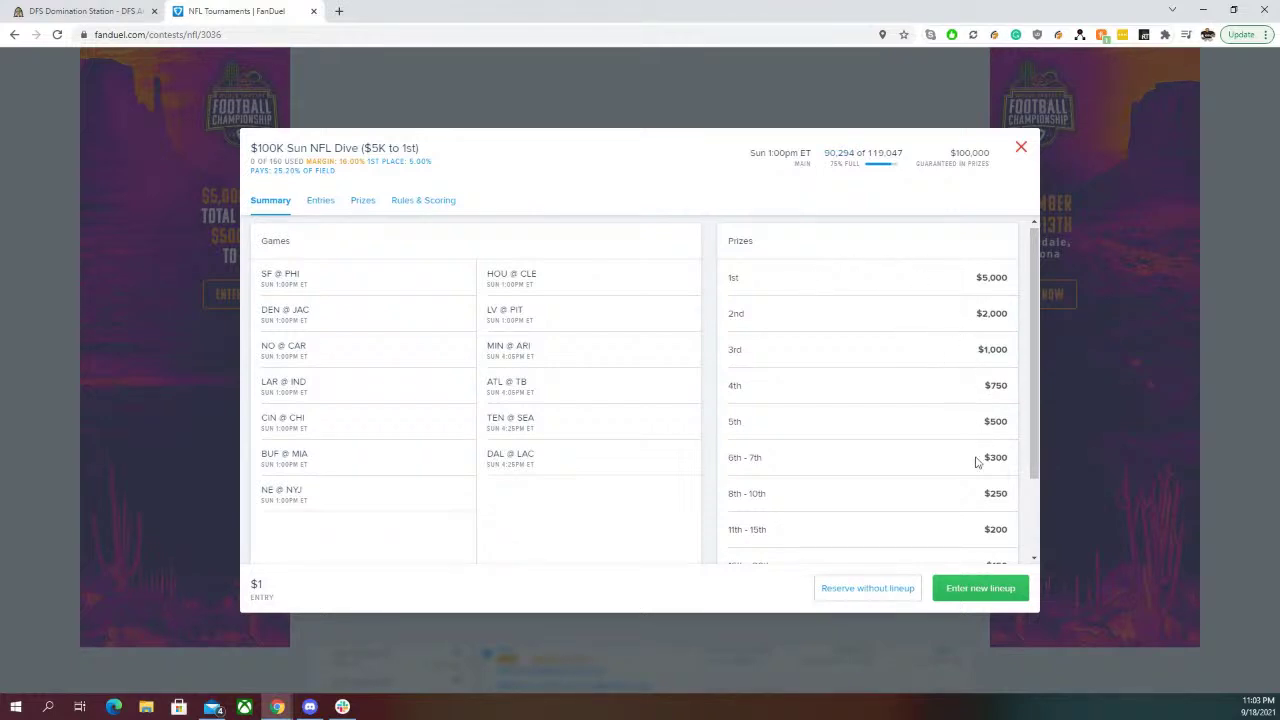
scroll(976, 463, "down", 1)
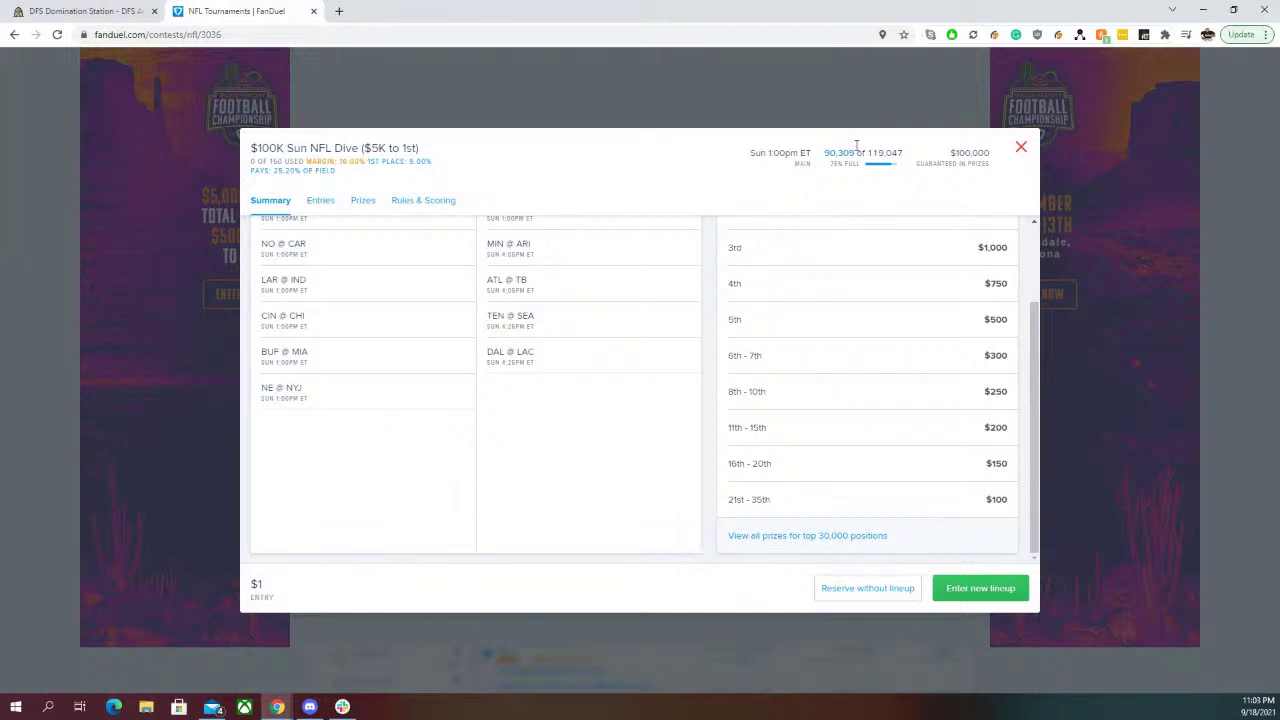
left_click(1020, 149)
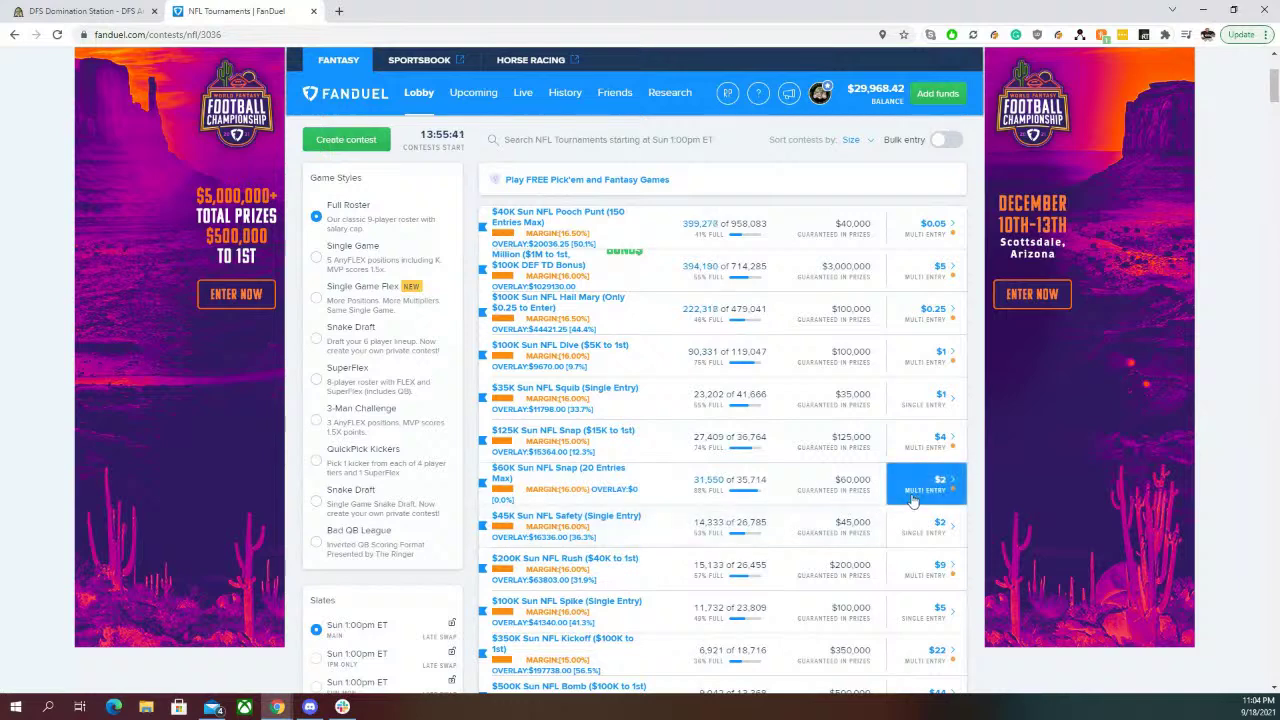
Examine the prize structure of the $60K Sun NFL Snap (20 Entries Max) contest
left_click(575, 475)
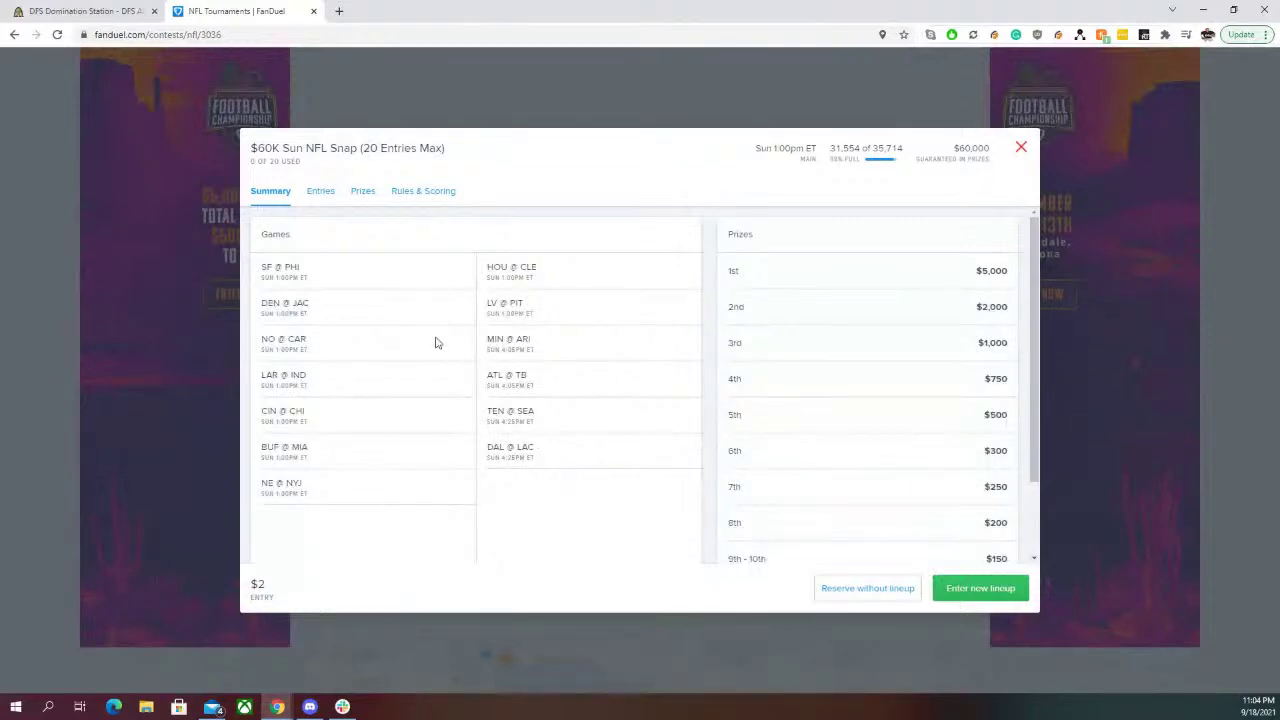
left_click(363, 192)
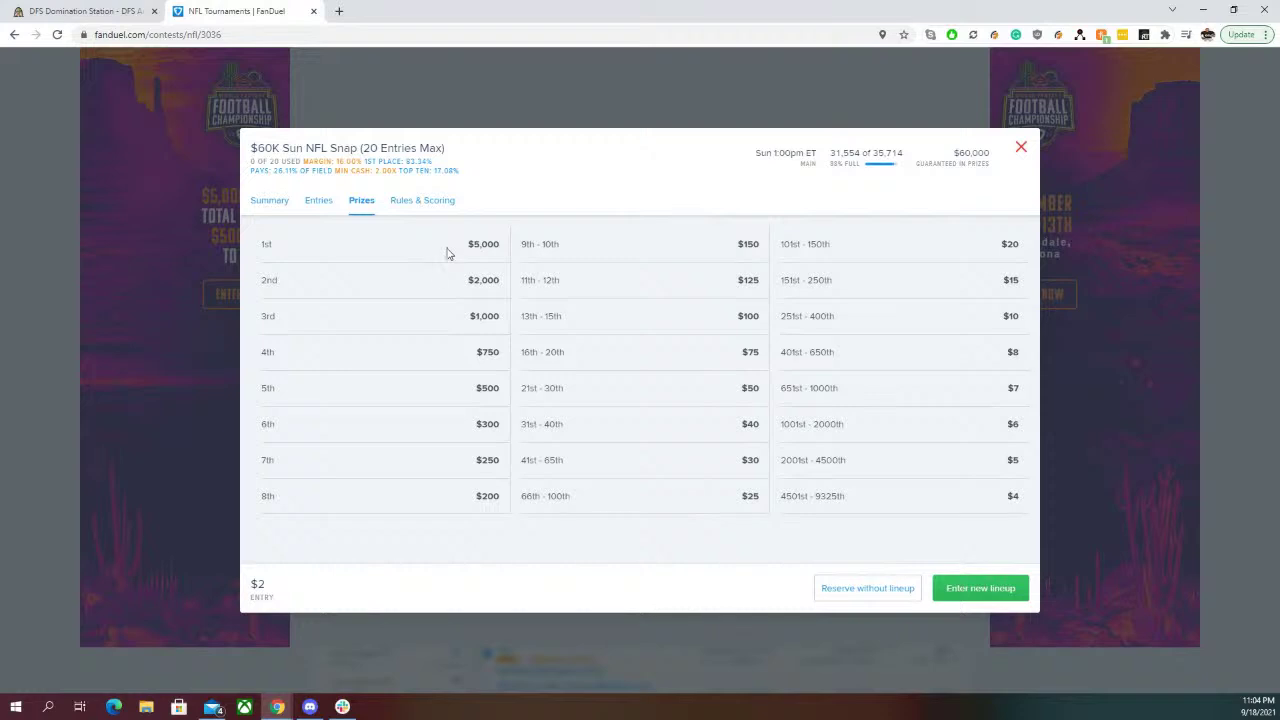
left_click(1021, 147)
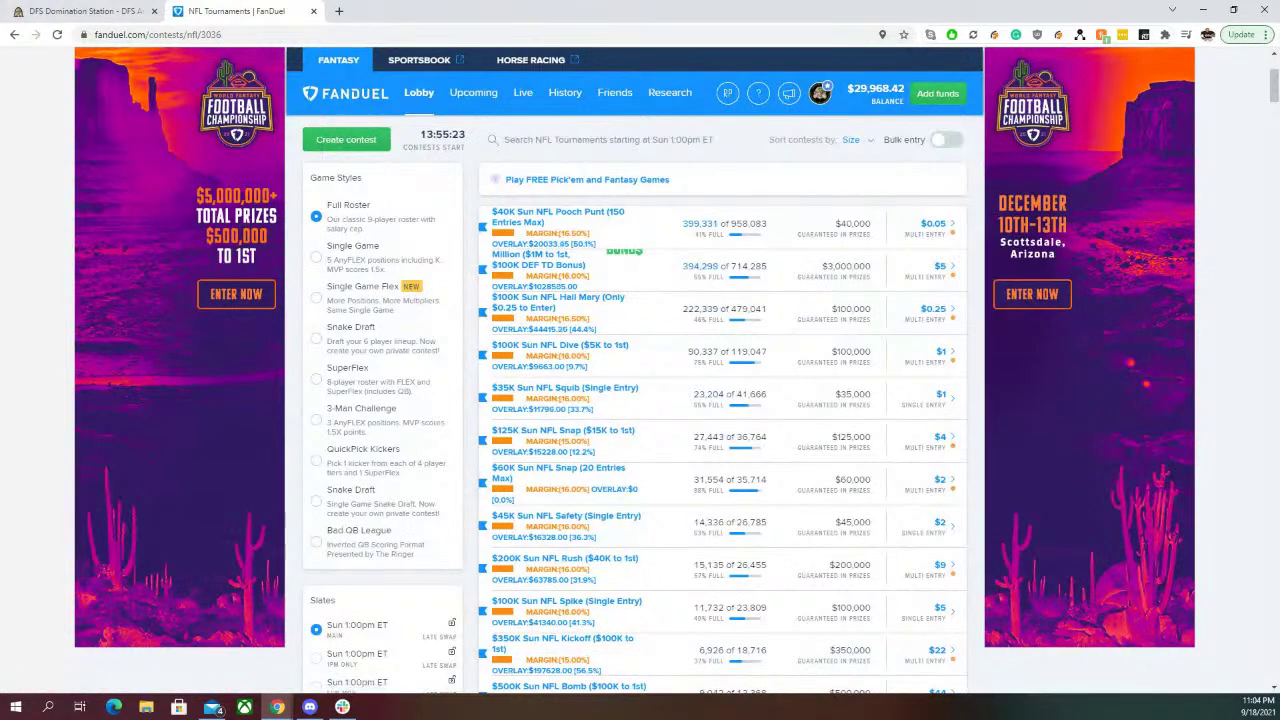
Switch to the DFS Army Domination Station and review the slate's games and the correlation stacking options
left_click(85, 11)
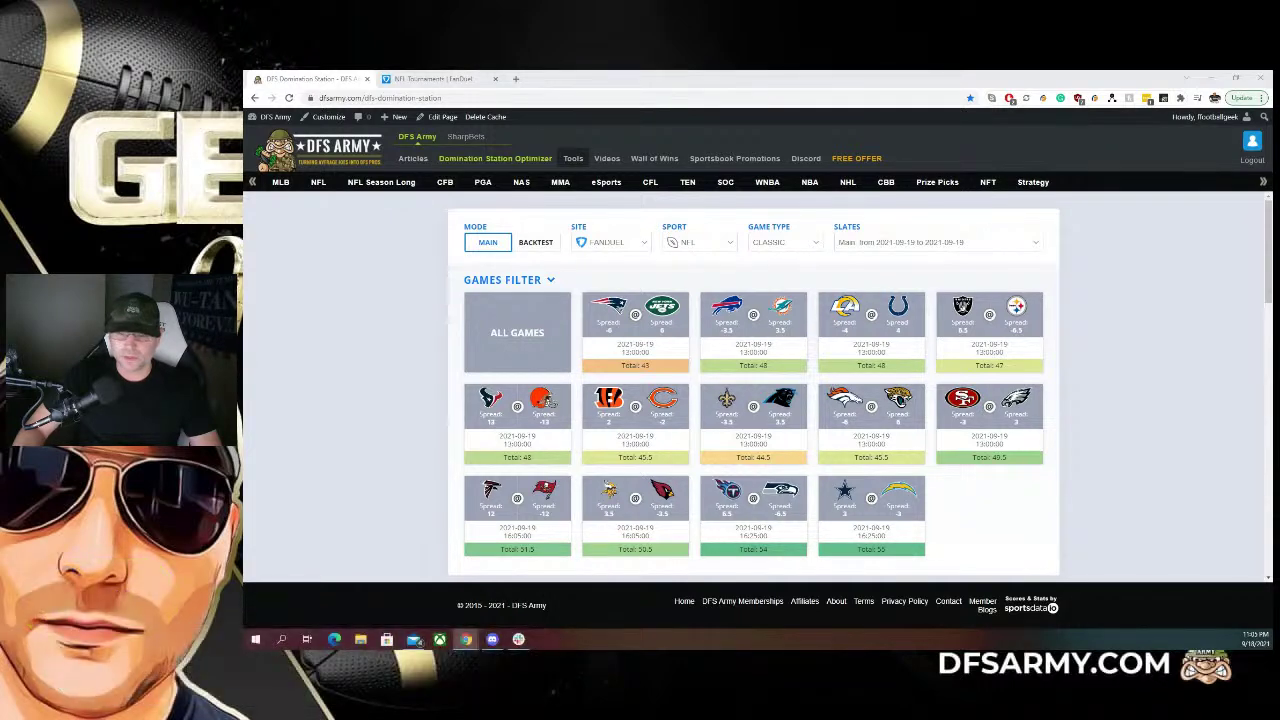
scroll(430, 325, "down", 3)
scroll(430, 325, "up", 3)
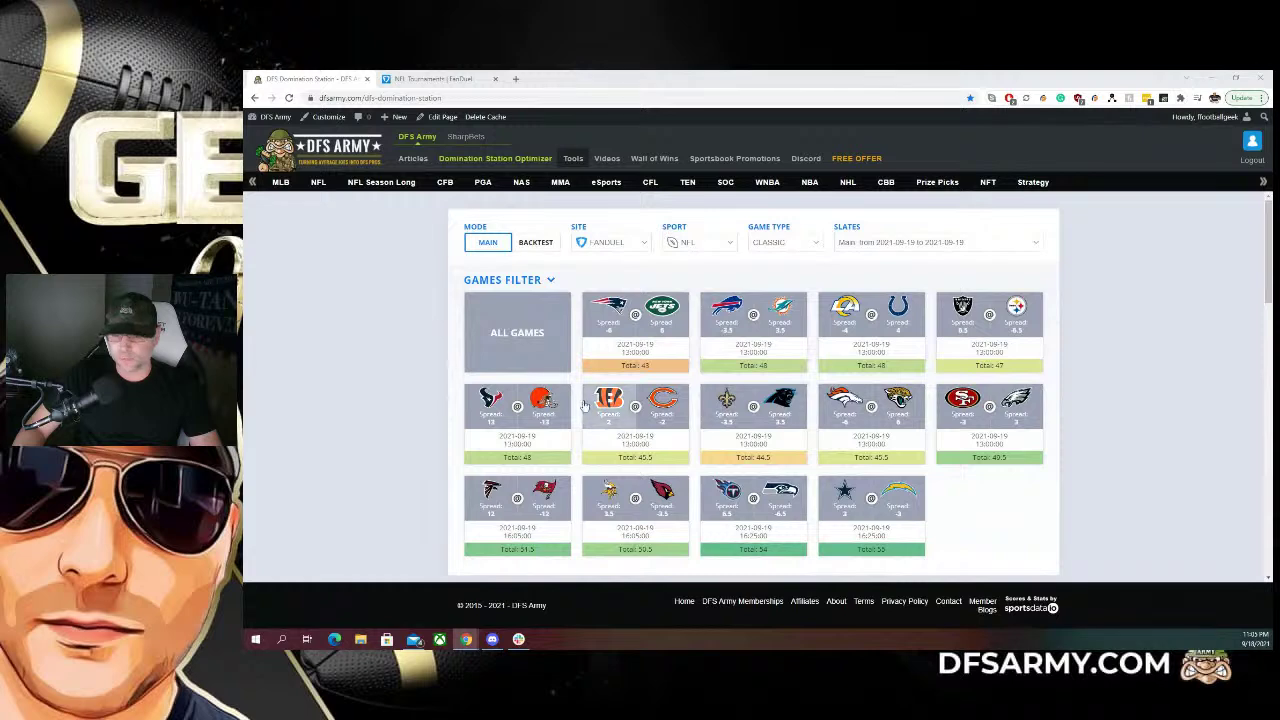
scroll(965, 481, "down", 2)
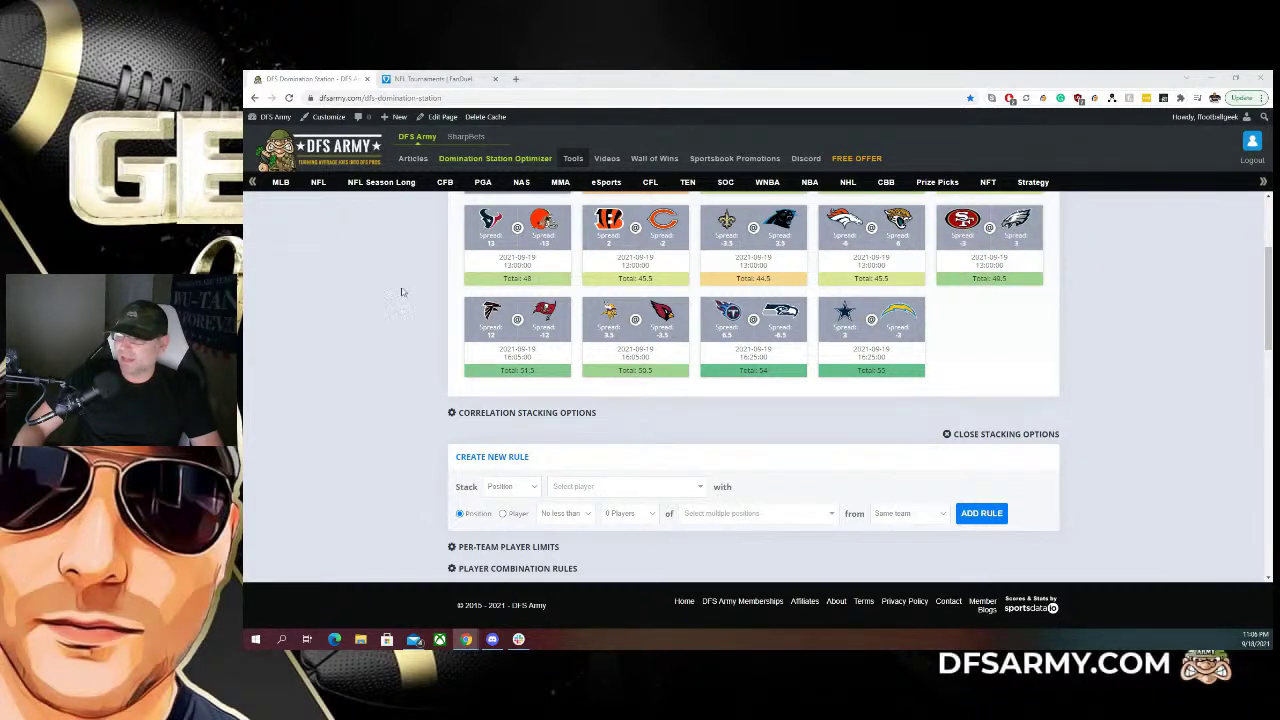
scroll(421, 315, "up", 2)
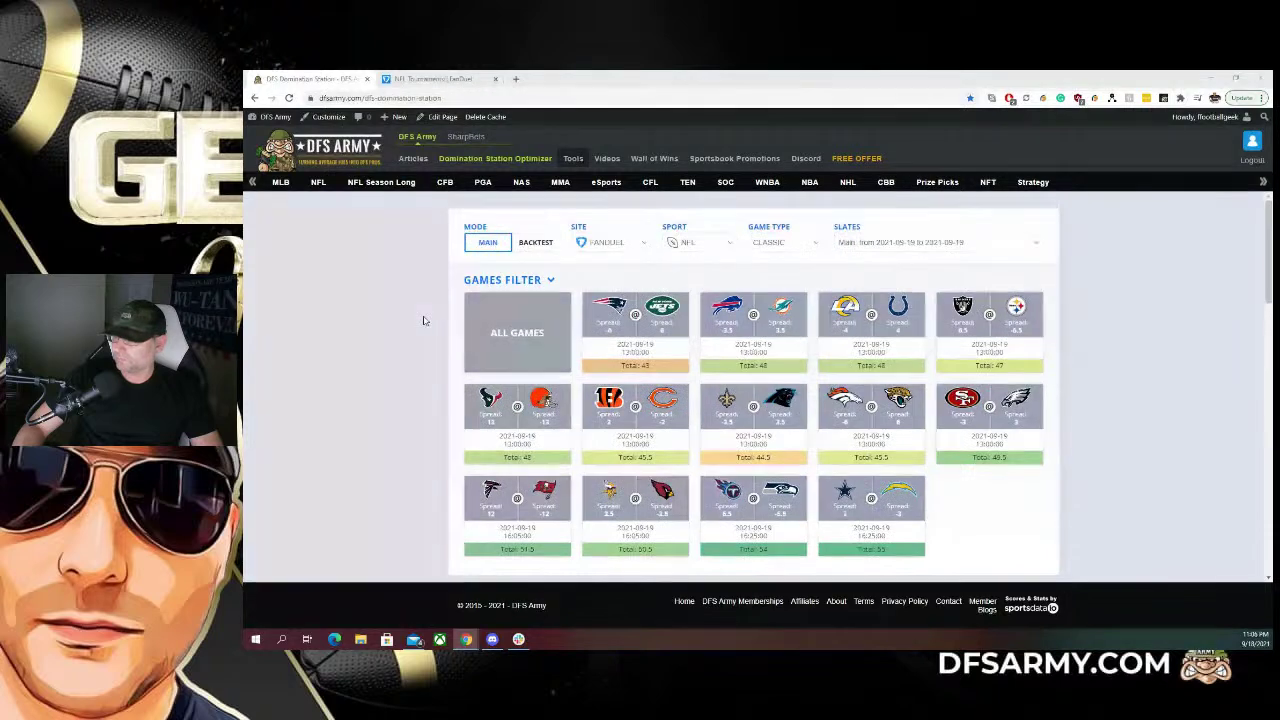
scroll(423, 320, "down", 2)
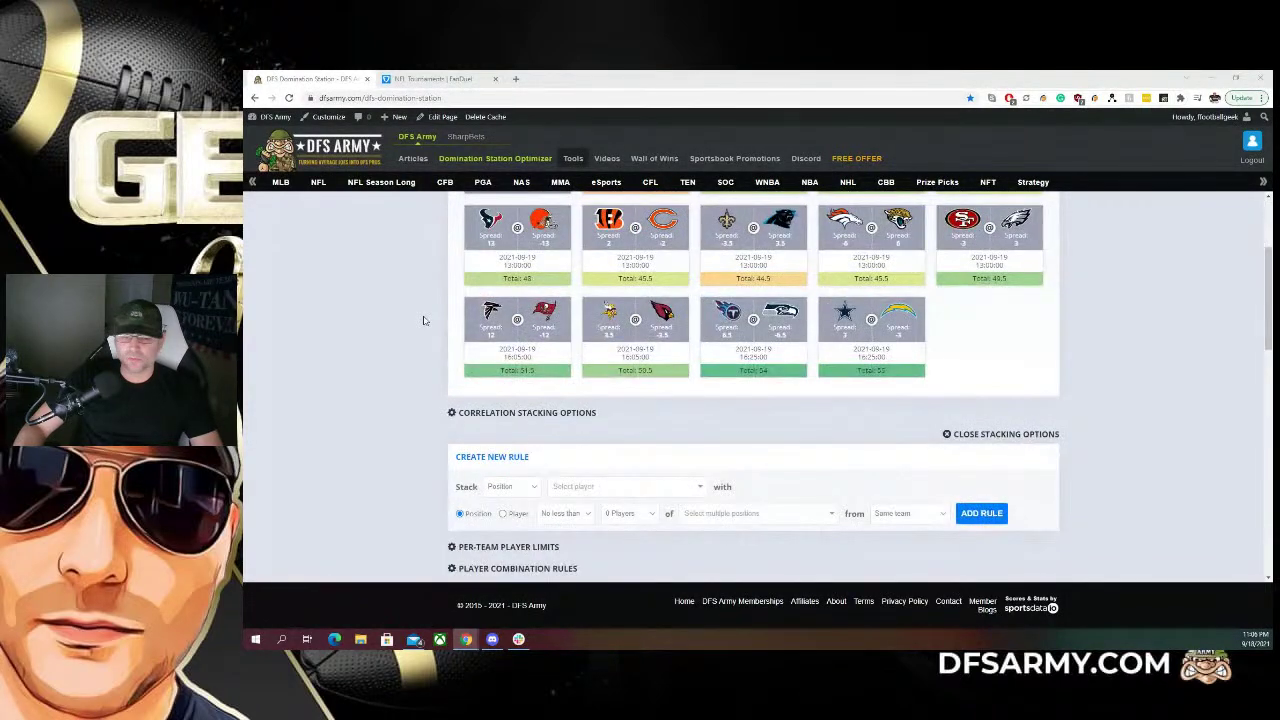
scroll(551, 365, "down", 2)
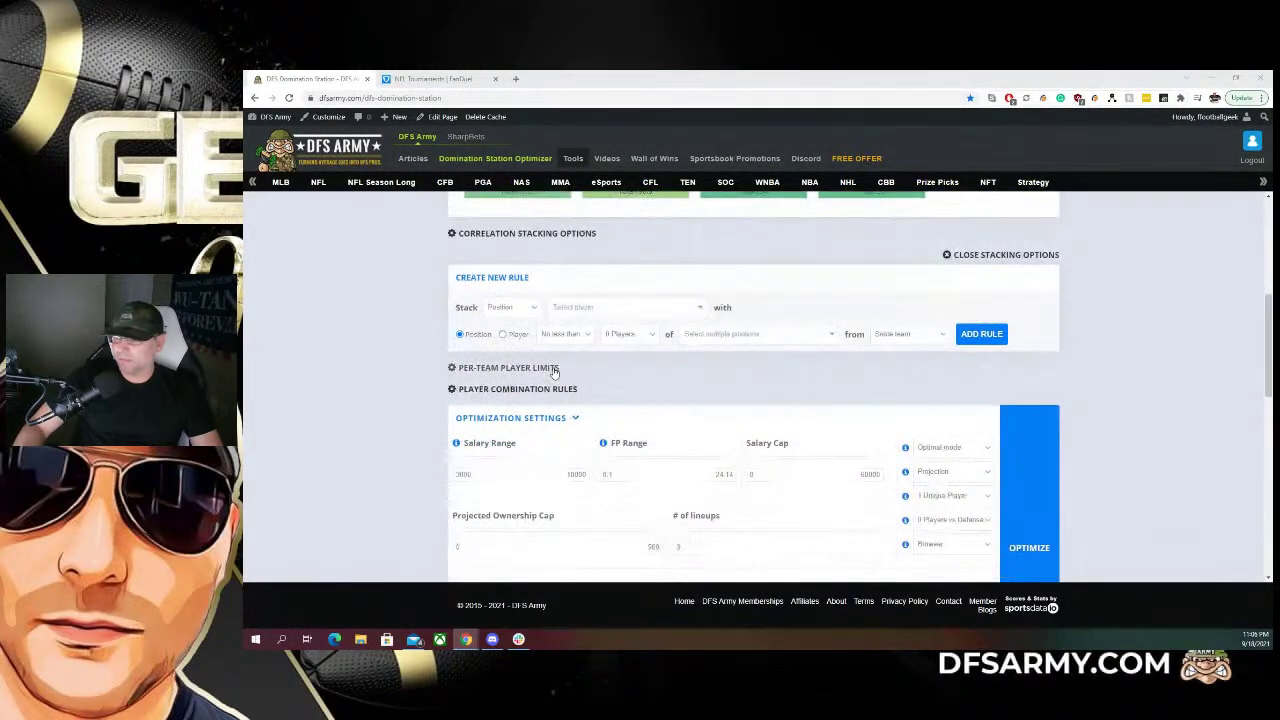
Set the new stacking rule's stack position to QB and its player to Kyler Murray
left_click(527, 310)
left_click(500, 326)
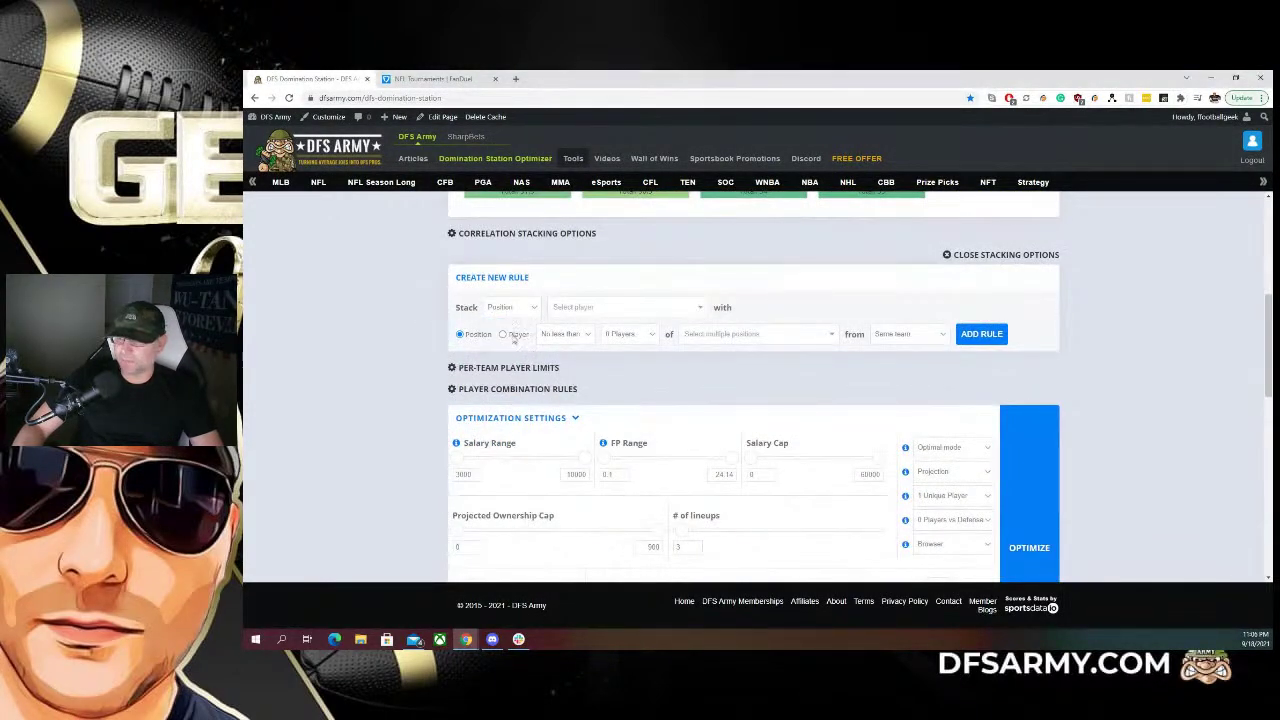
left_click(630, 314)
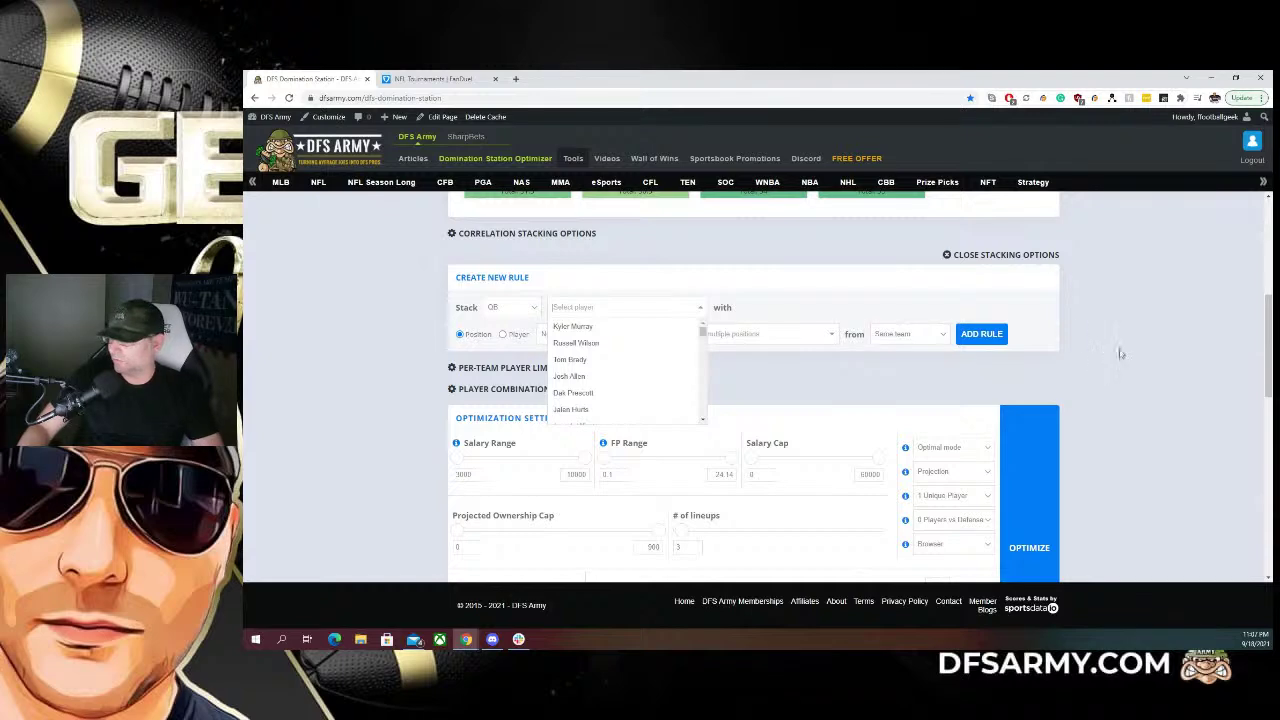
scroll(1070, 352, "down", 5)
scroll(1070, 352, "down", 2)
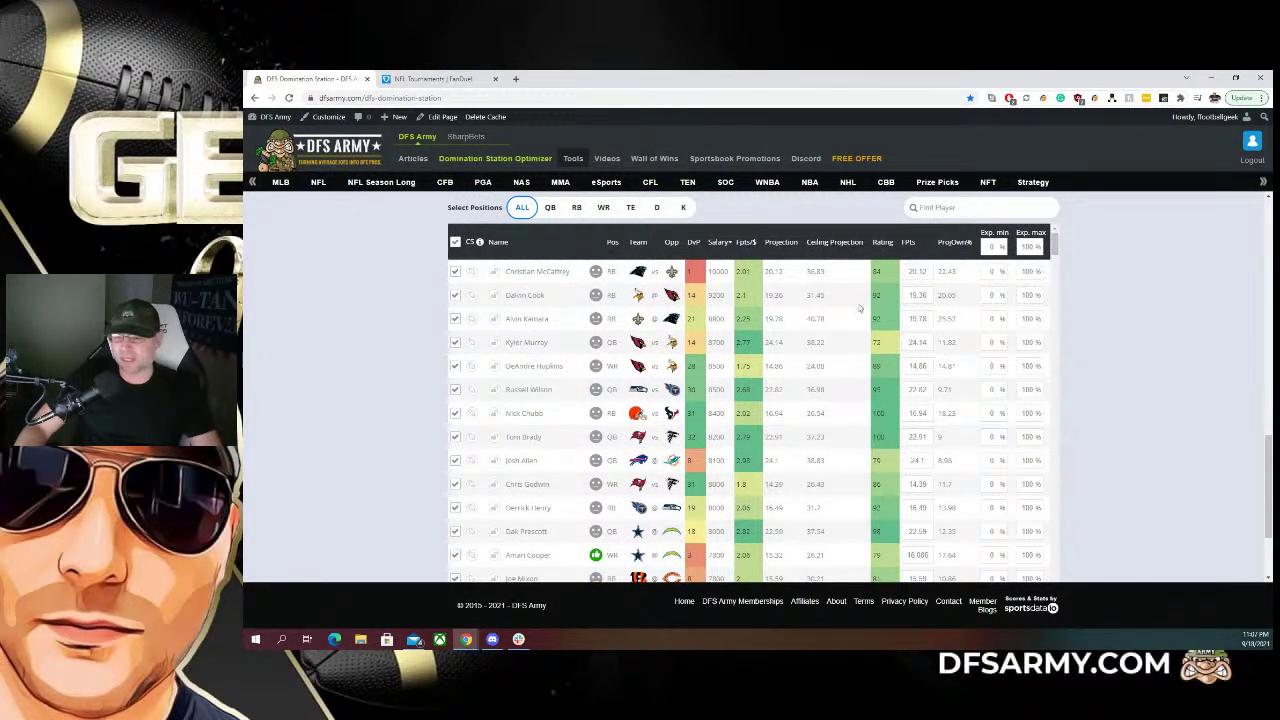
scroll(410, 286, "up", 4)
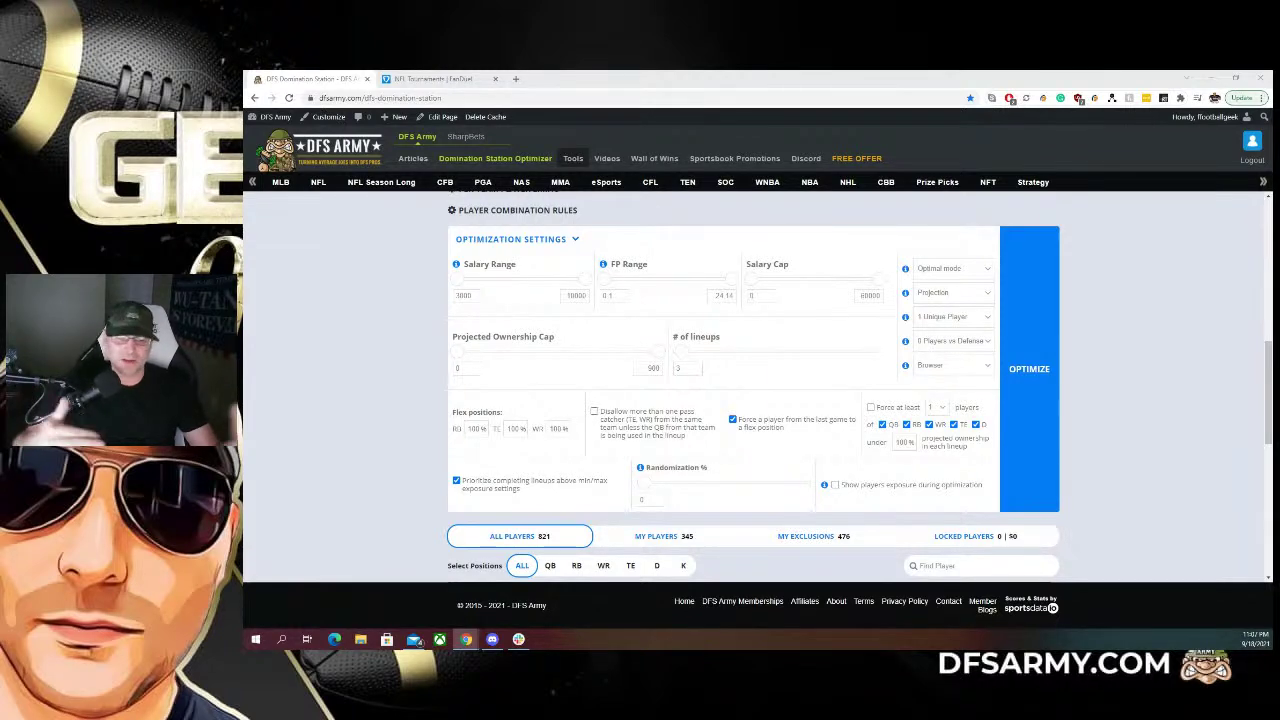
scroll(352, 309, "down", 4)
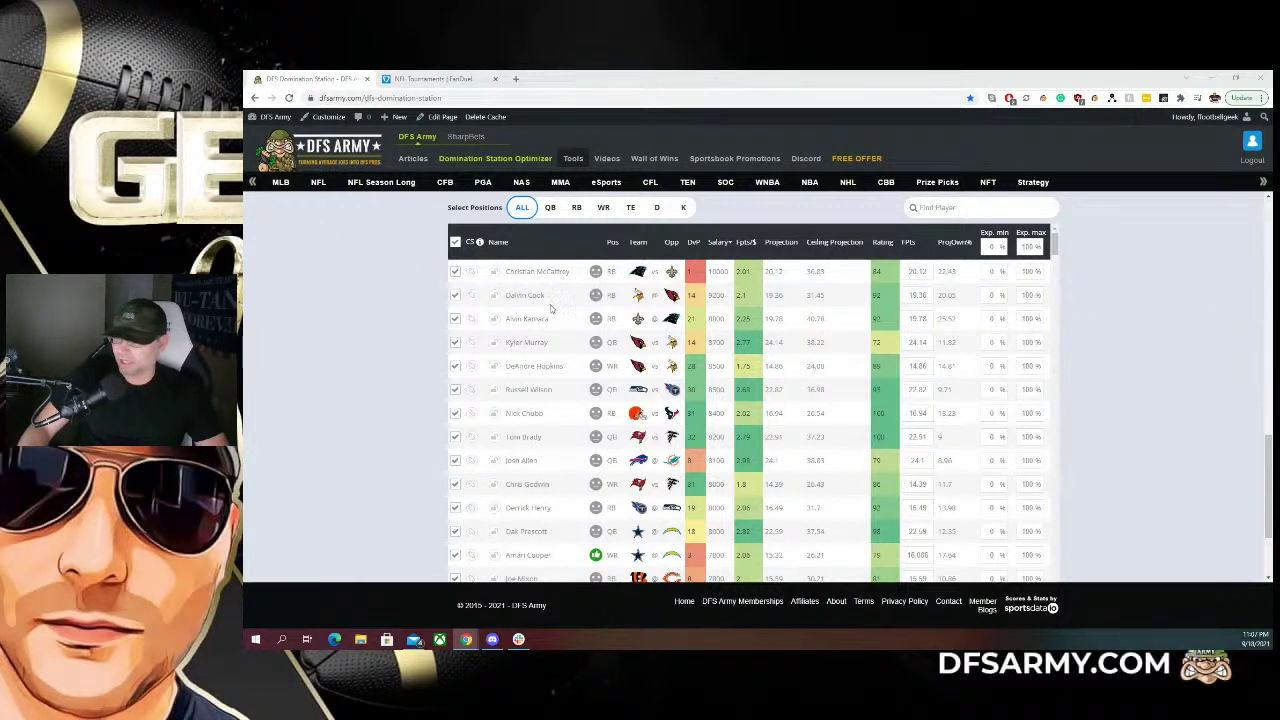
scroll(550, 309, "down", 10)
scroll(608, 309, "up", 2)
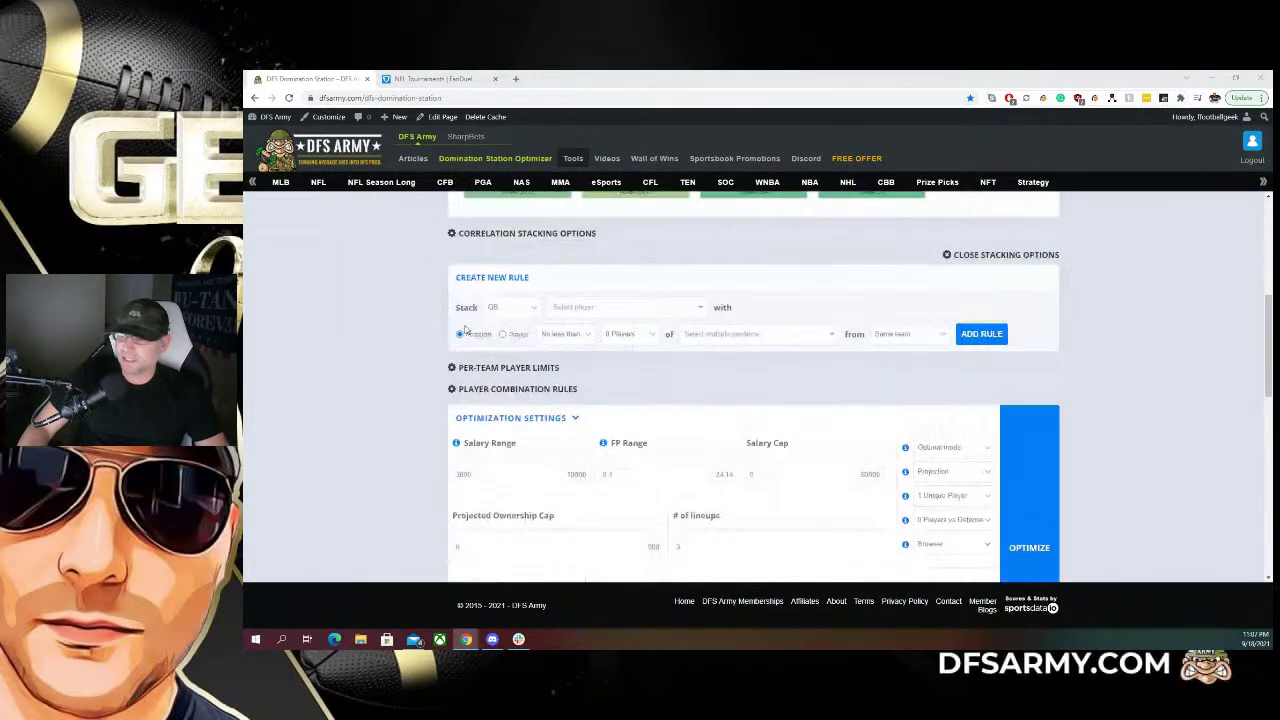
left_click(607, 311)
left_click(590, 330)
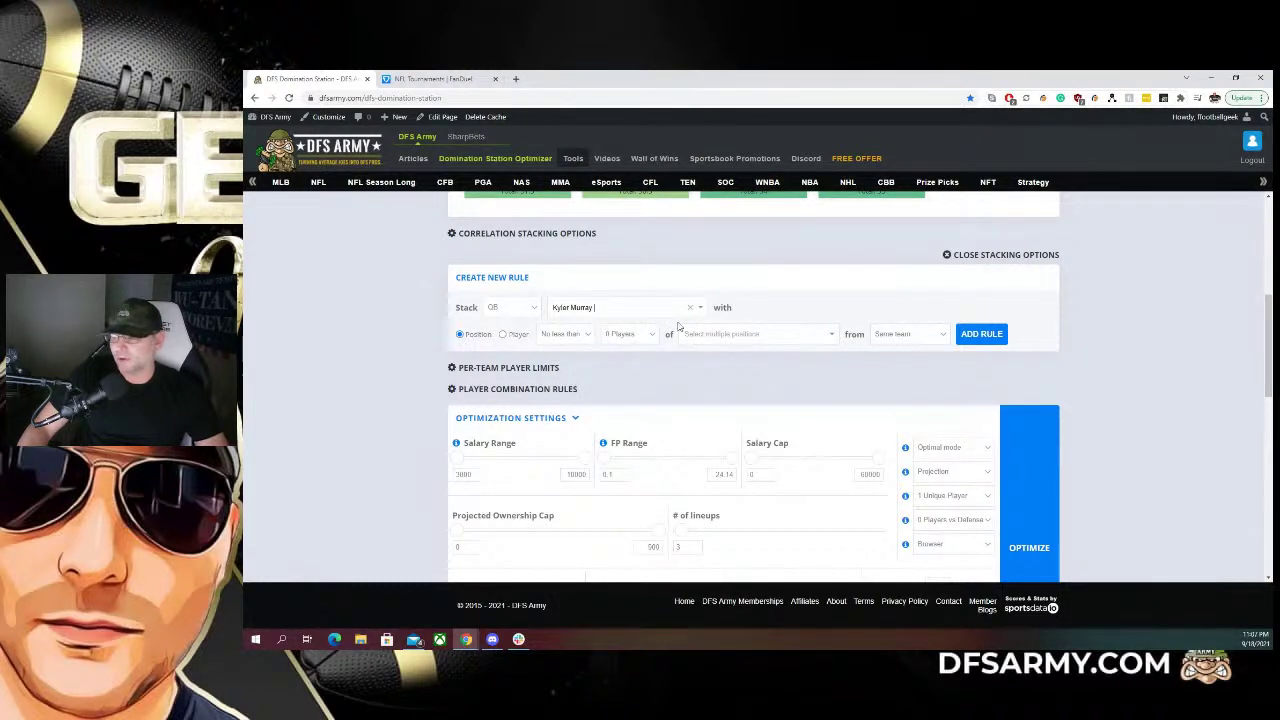
Add a rule stacking Kyler Murray with no less than 1 WR from the same team
left_click(731, 334)
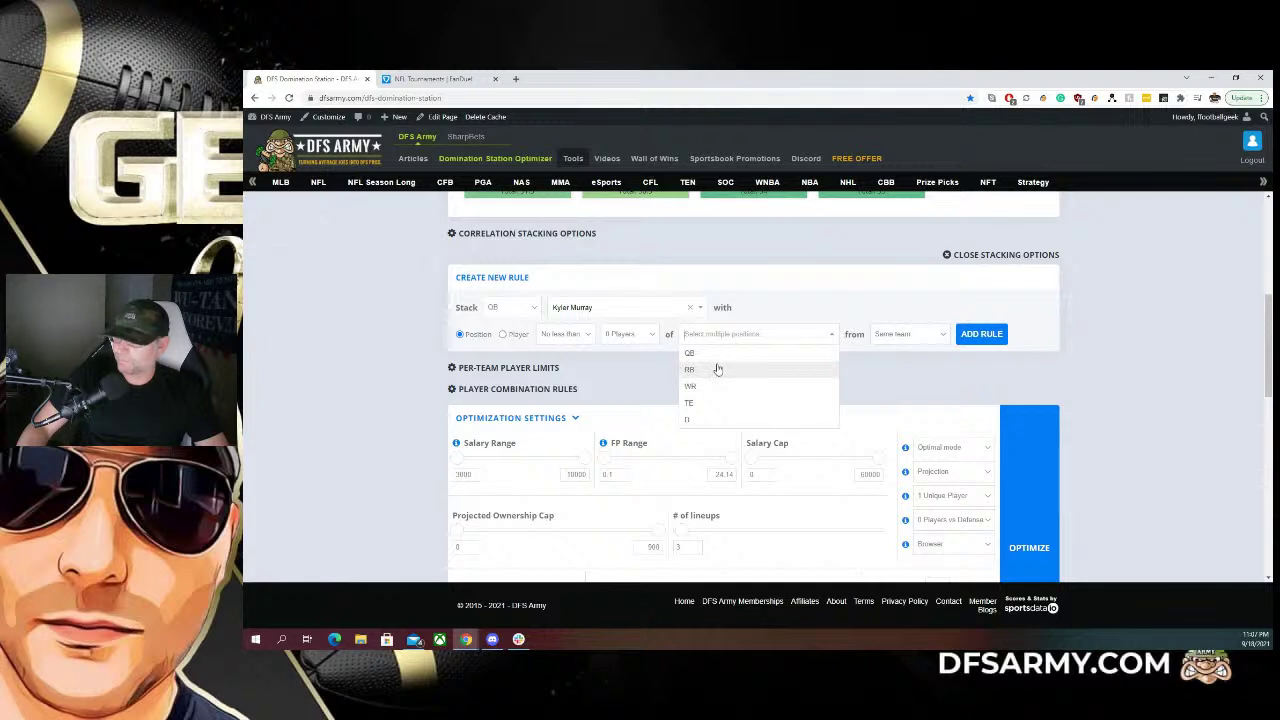
left_click(621, 335)
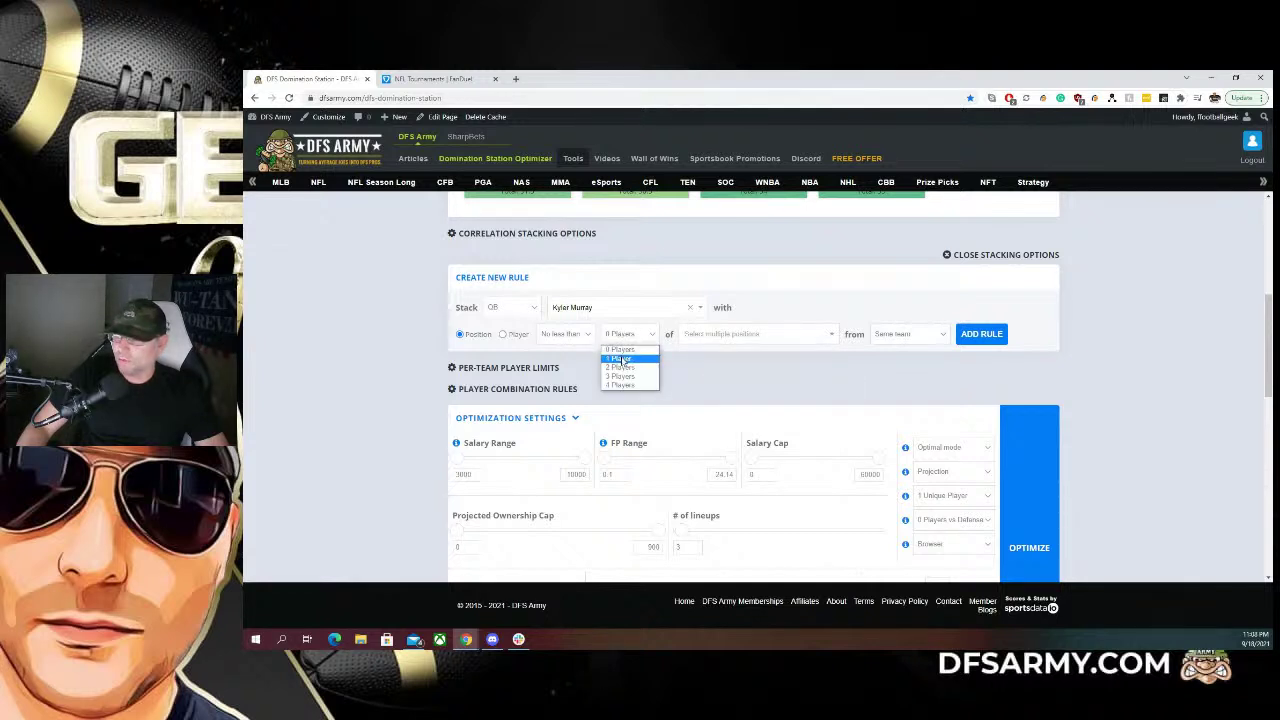
left_click(624, 358)
left_click(727, 337)
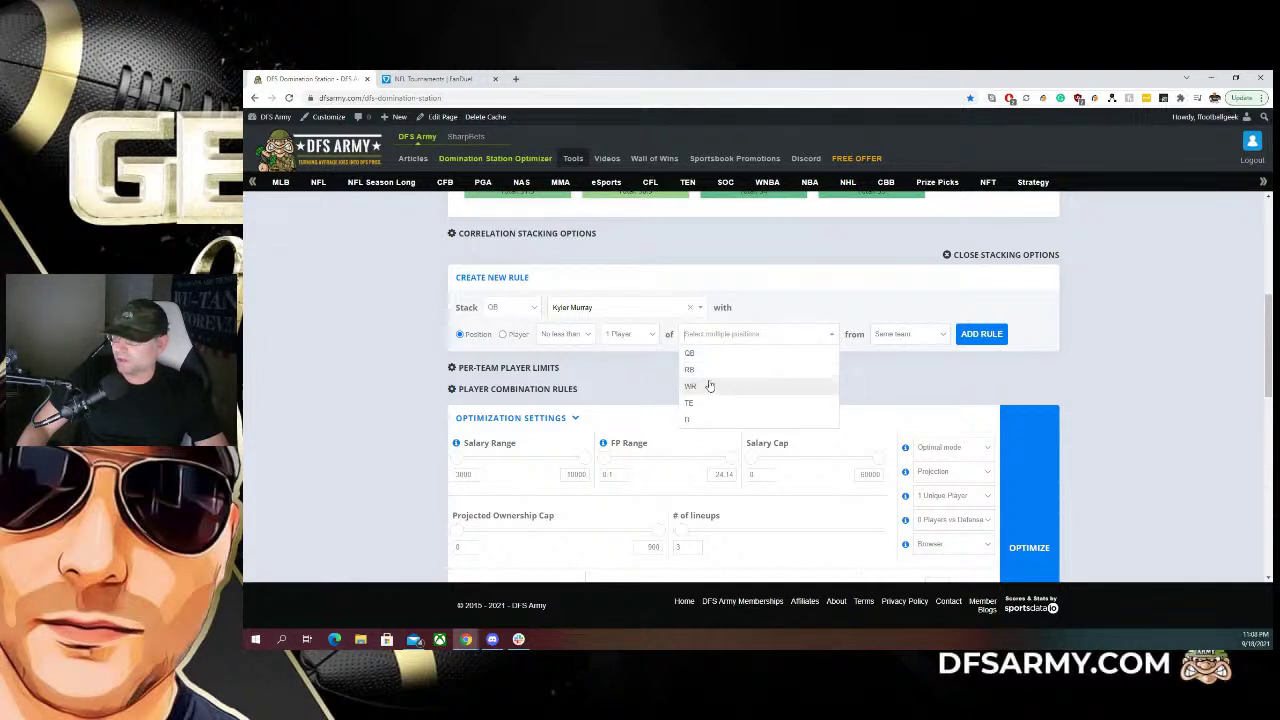
left_click(712, 386)
left_click(734, 336)
left_click(731, 385)
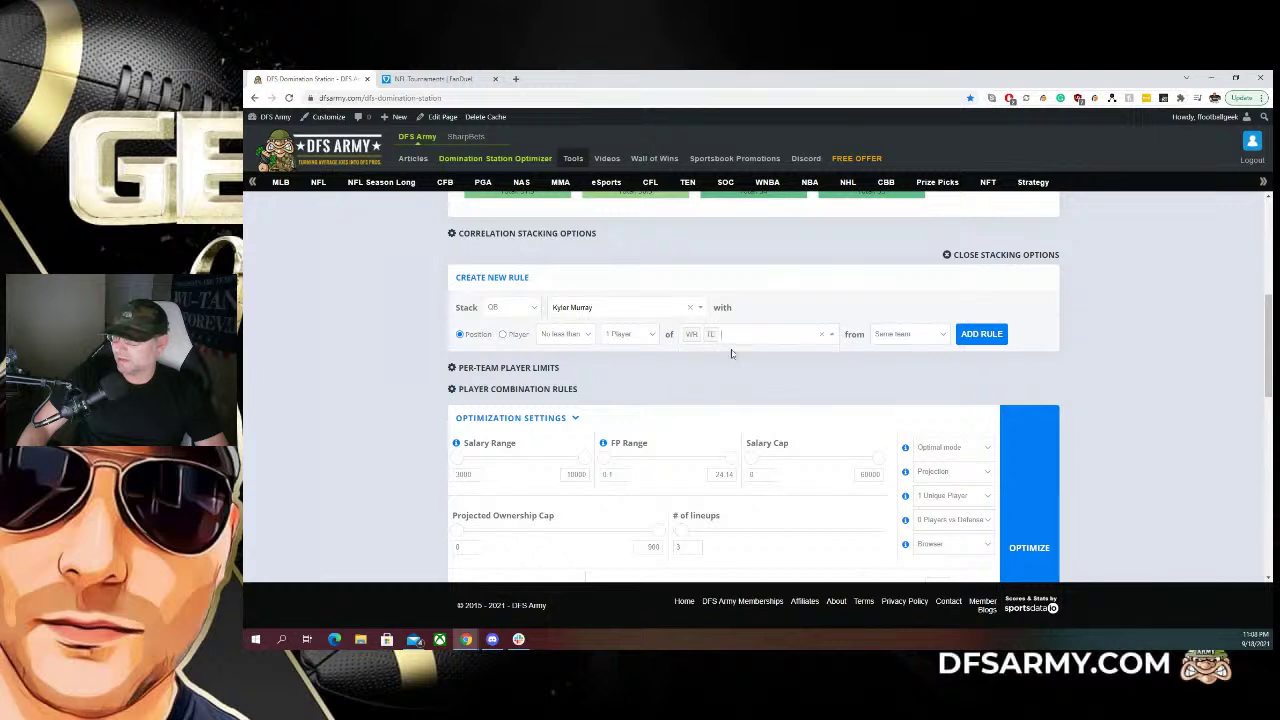
key("BackSpace")
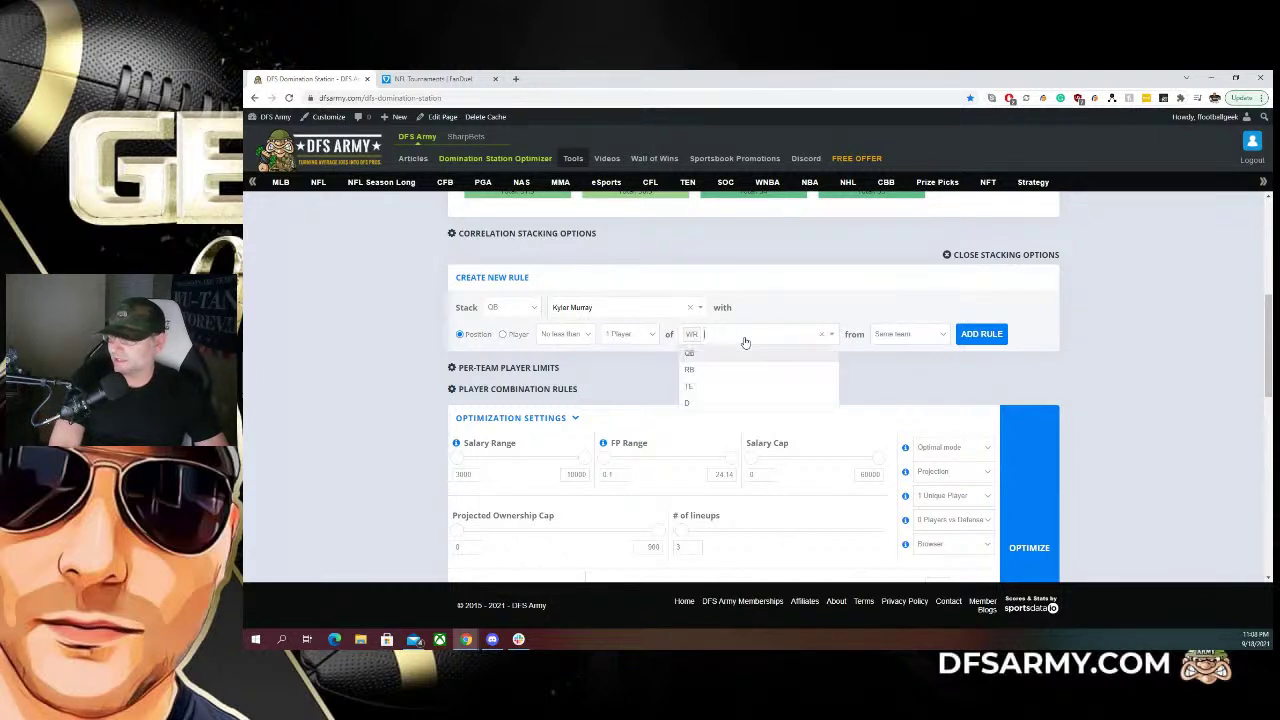
left_click(804, 297)
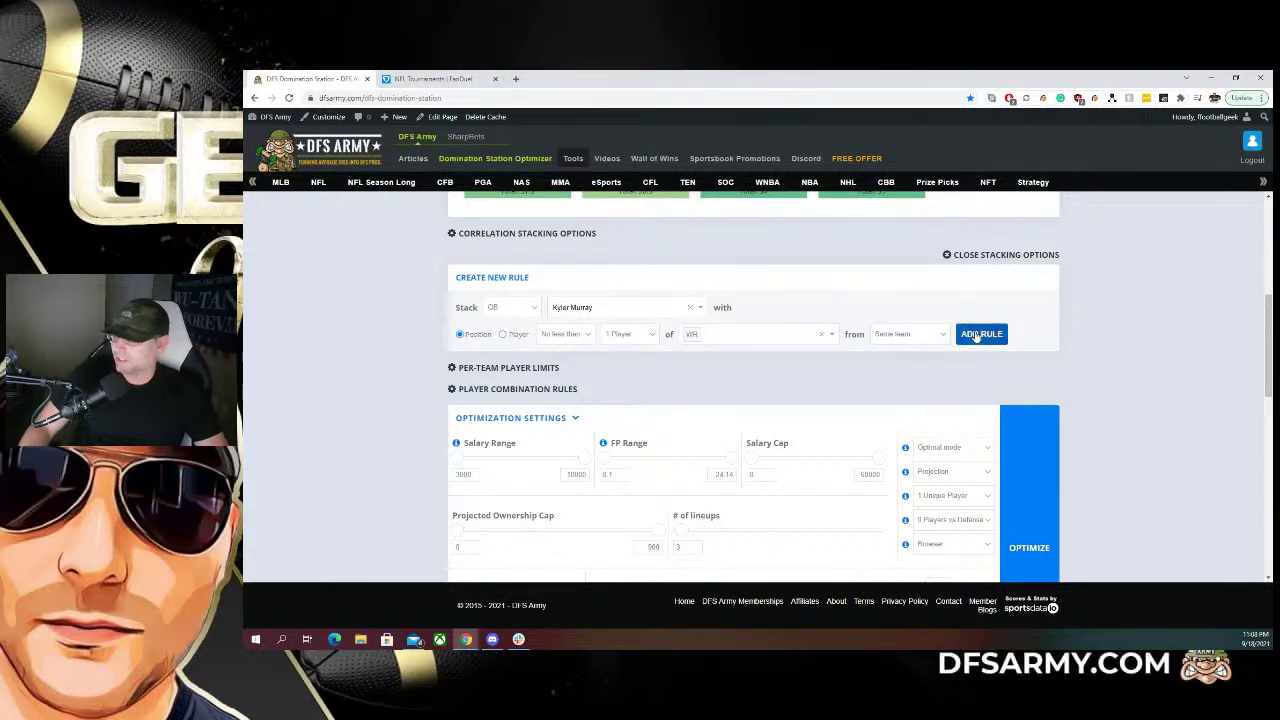
left_click(977, 335)
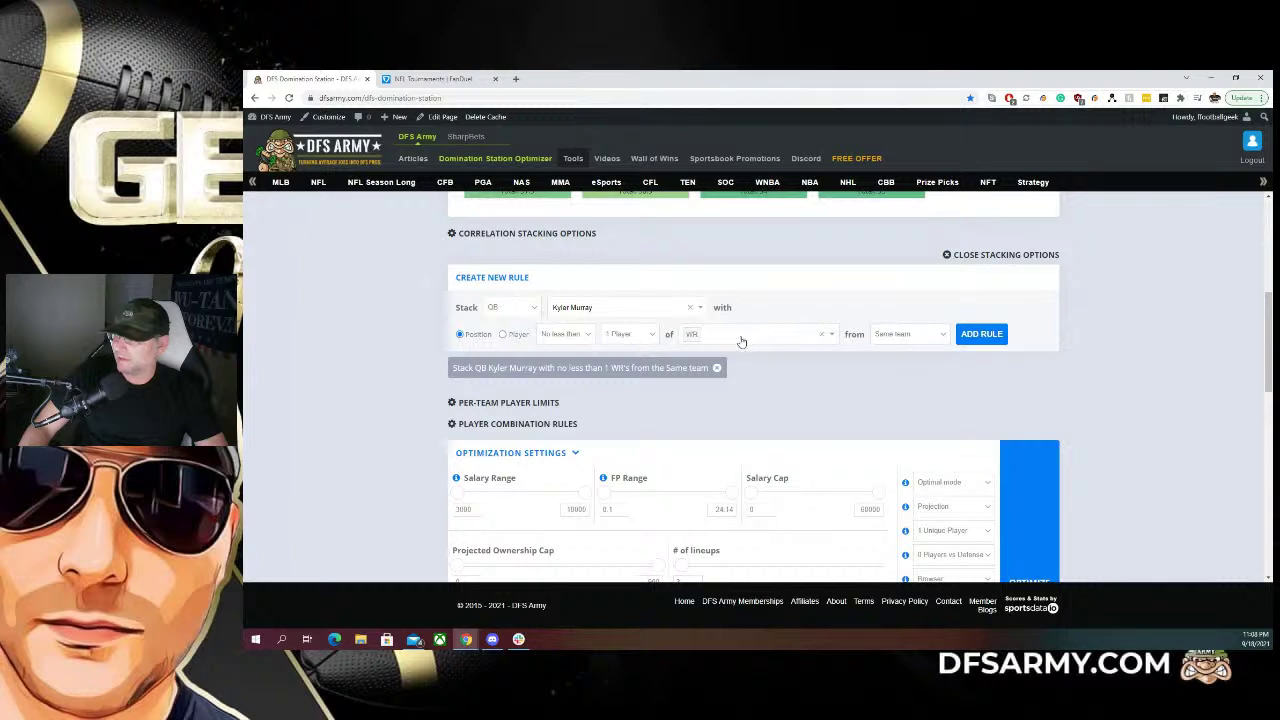
Add a second rule stacking Kyler Murray with no less than 1 WR from the opposing team
left_click(887, 342)
left_click(900, 359)
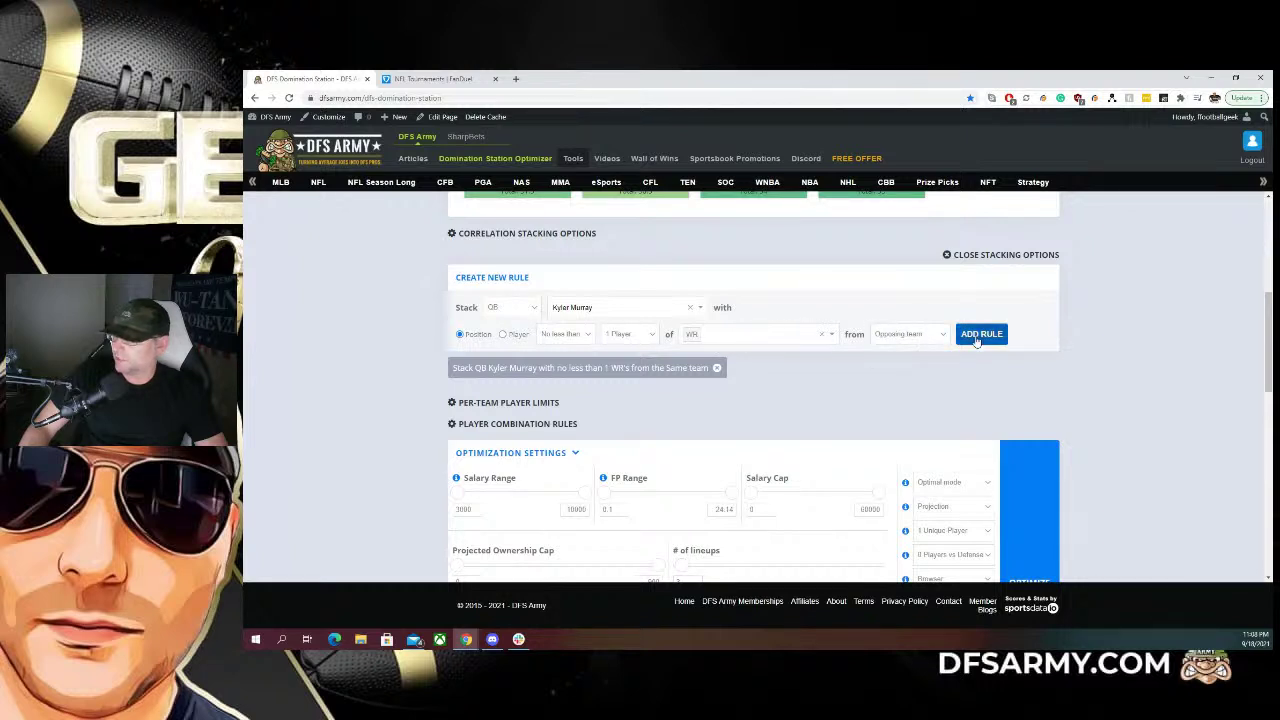
left_click(988, 333)
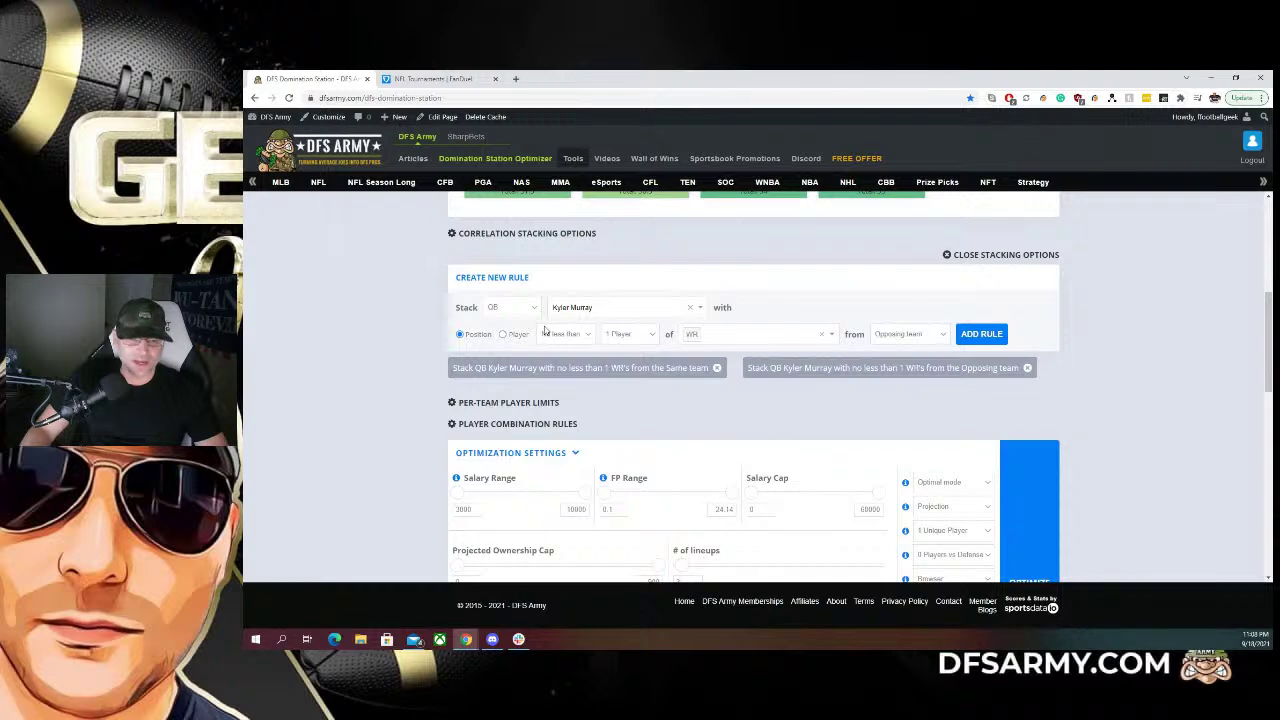
Filter the player pool to show only the QB position
scroll(424, 348, "up", 2)
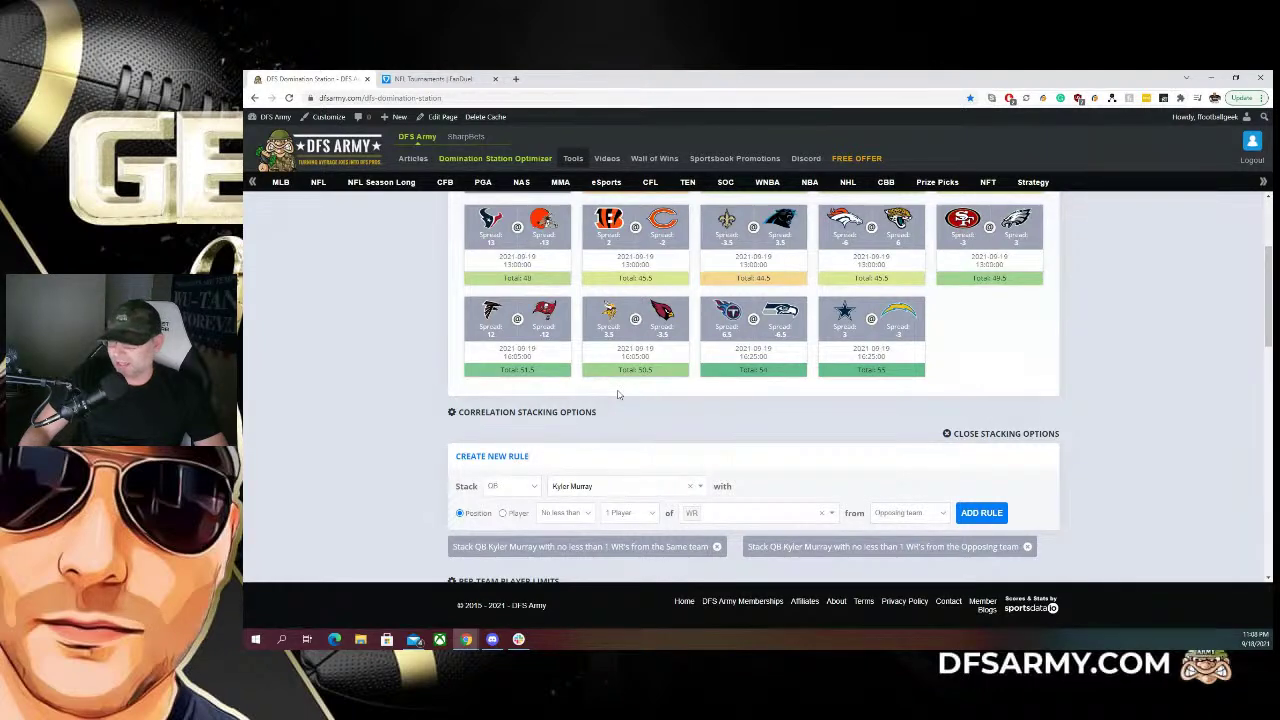
scroll(617, 394, "down", 10)
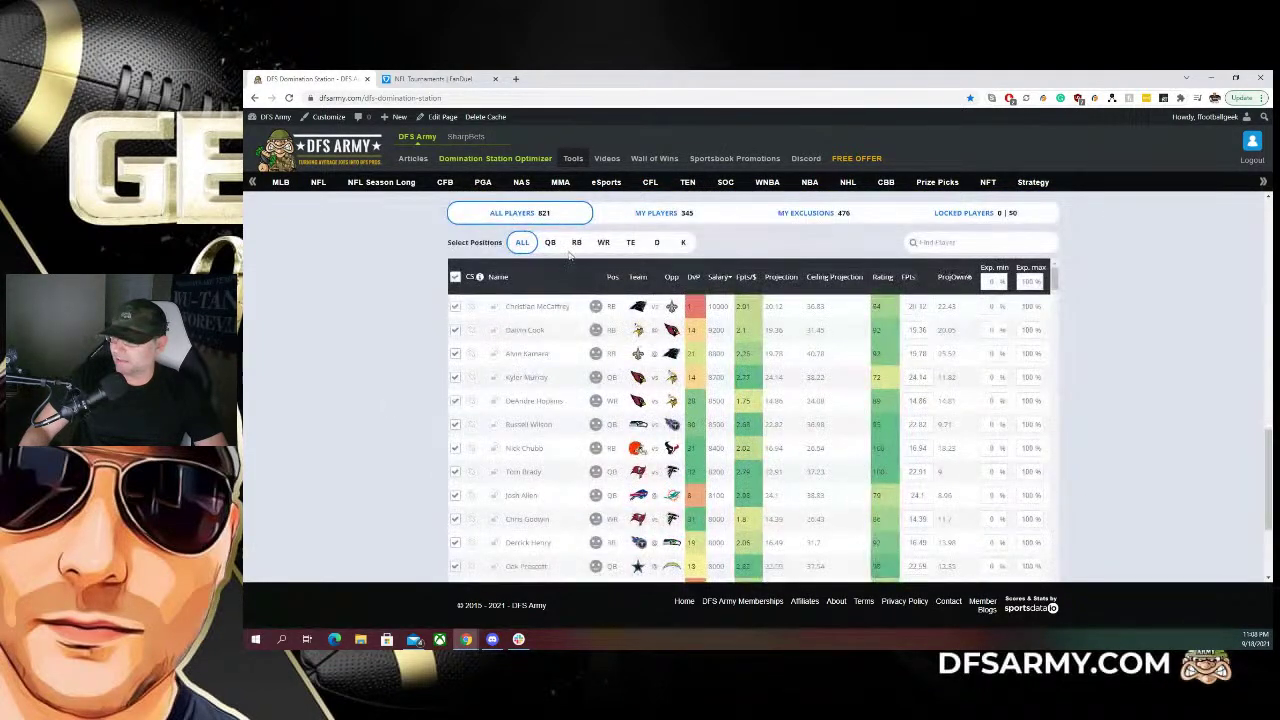
left_click(550, 242)
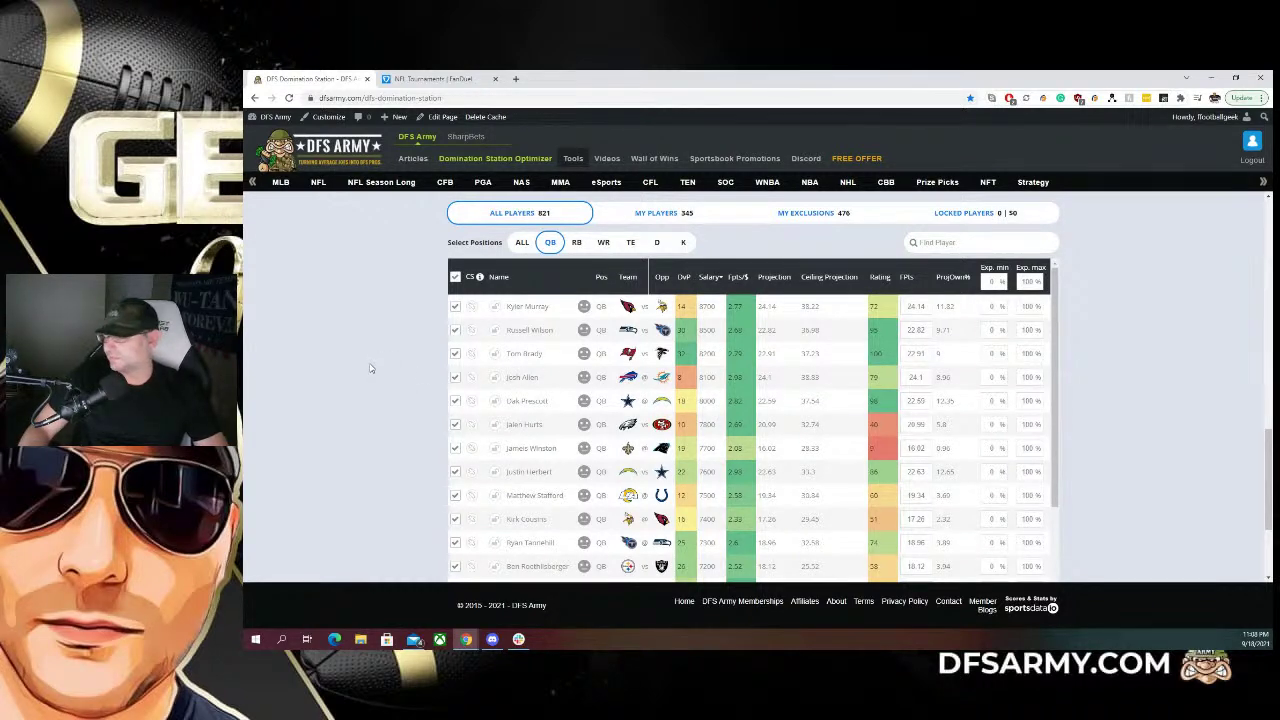
Set the new stacking rule's QB to Russell Wilson
scroll(362, 370, "up", 5)
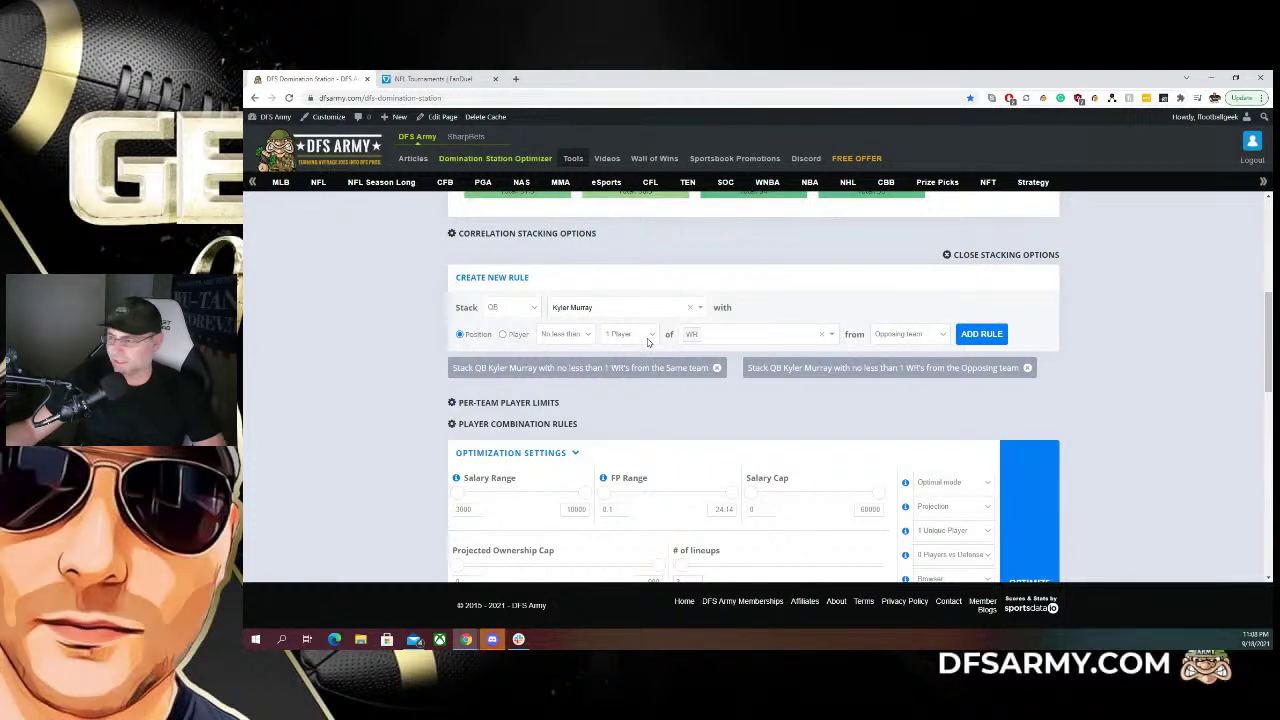
scroll(650, 340, "up", 2)
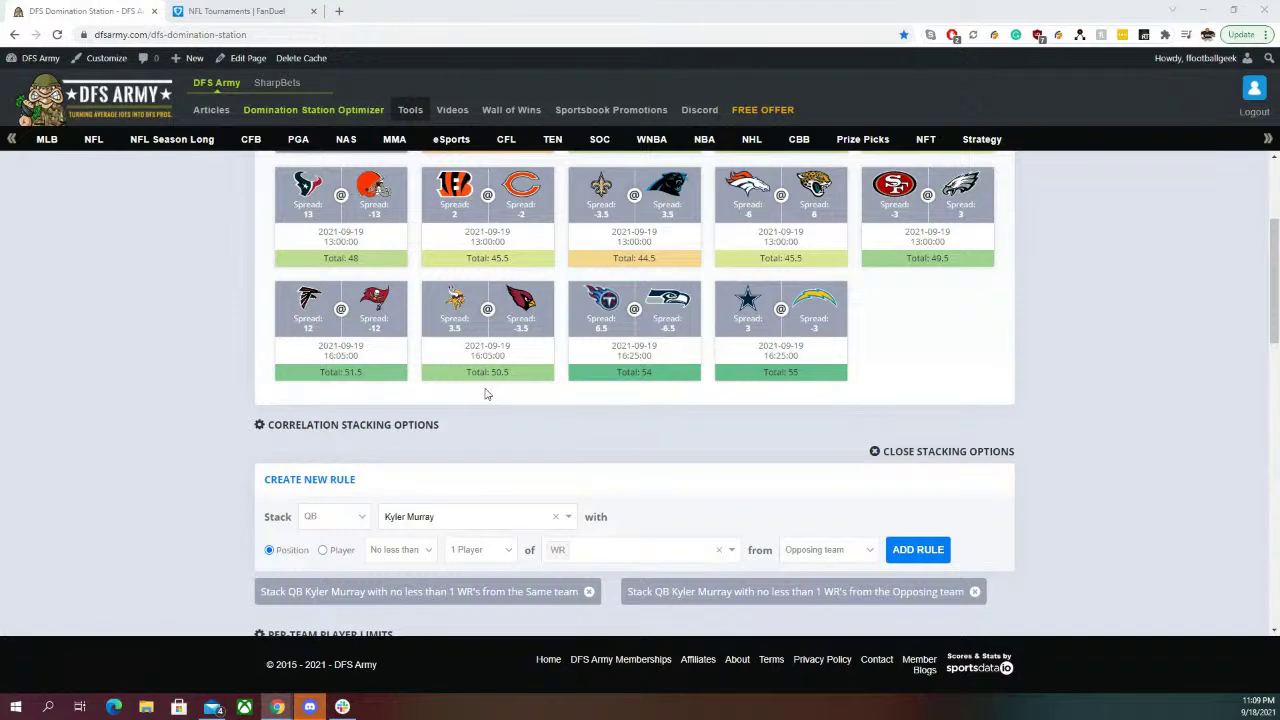
scroll(485, 394, "down", 2)
scroll(485, 394, "up", 2)
scroll(595, 410, "down", 2)
scroll(547, 350, "up", 2)
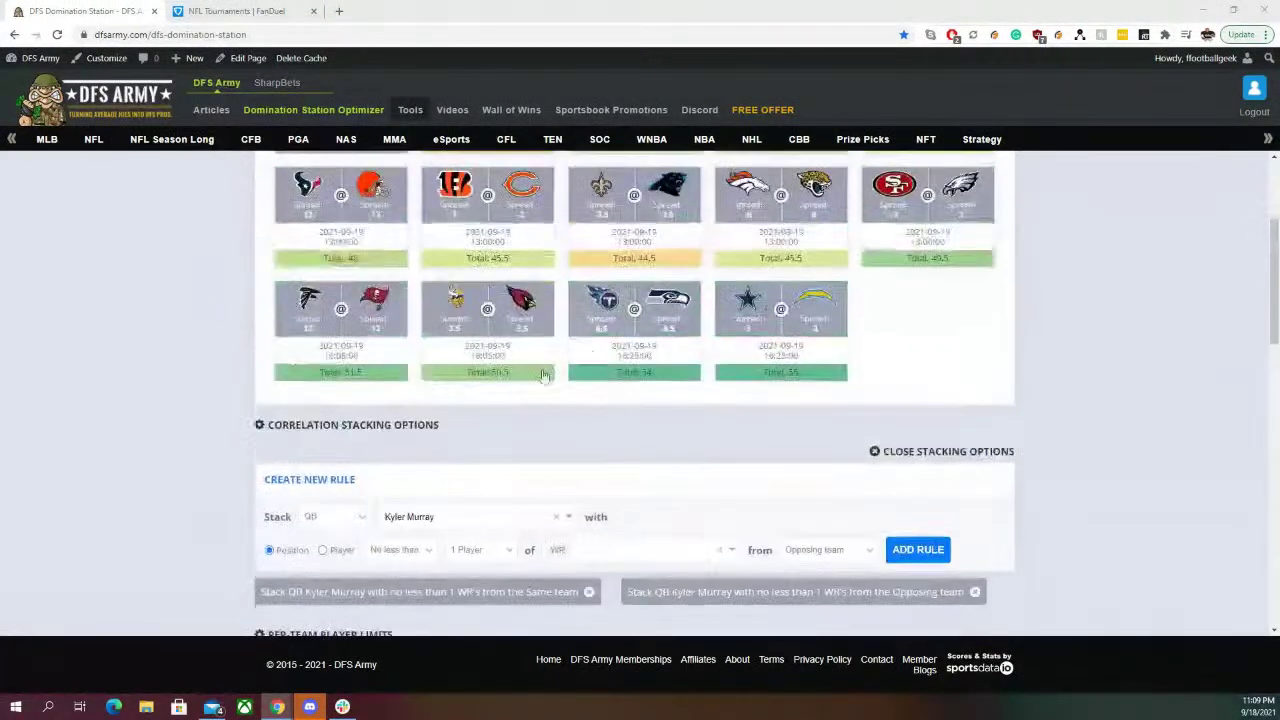
left_click(499, 521)
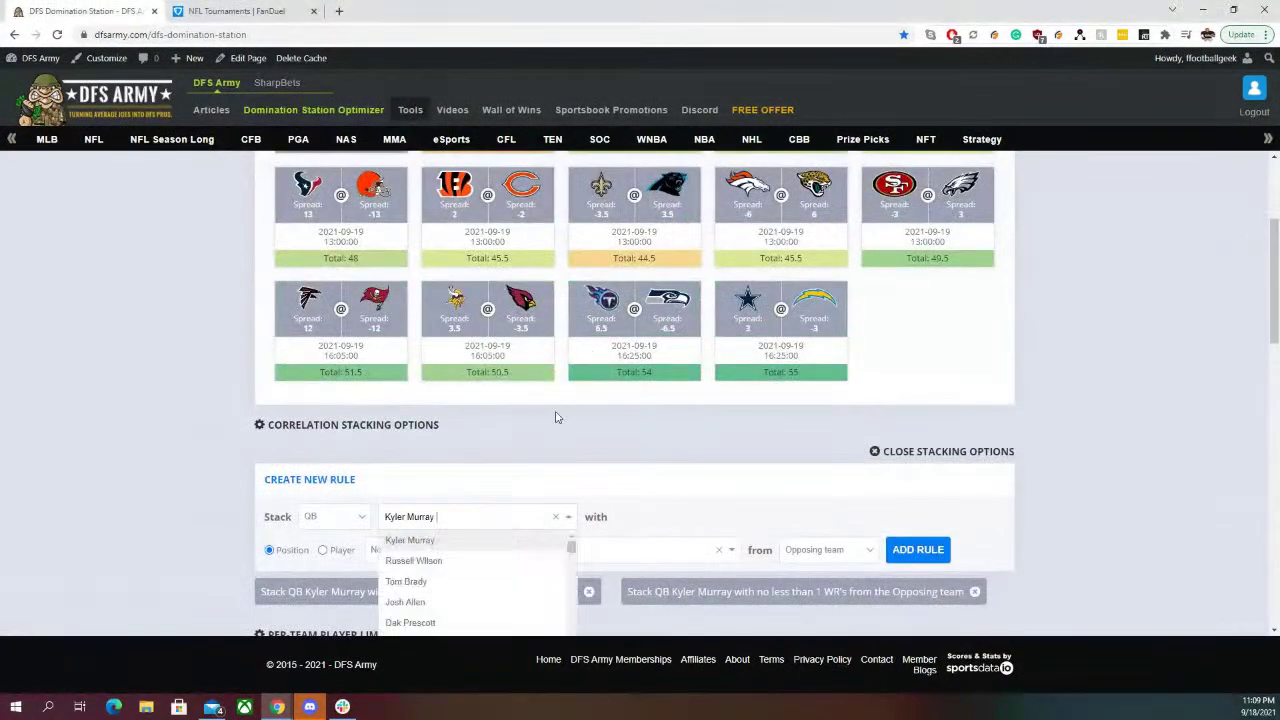
left_click(429, 563)
Add a rule stacking Russell Wilson with no less than 1 WR from the same team
scroll(571, 482, "down", 2)
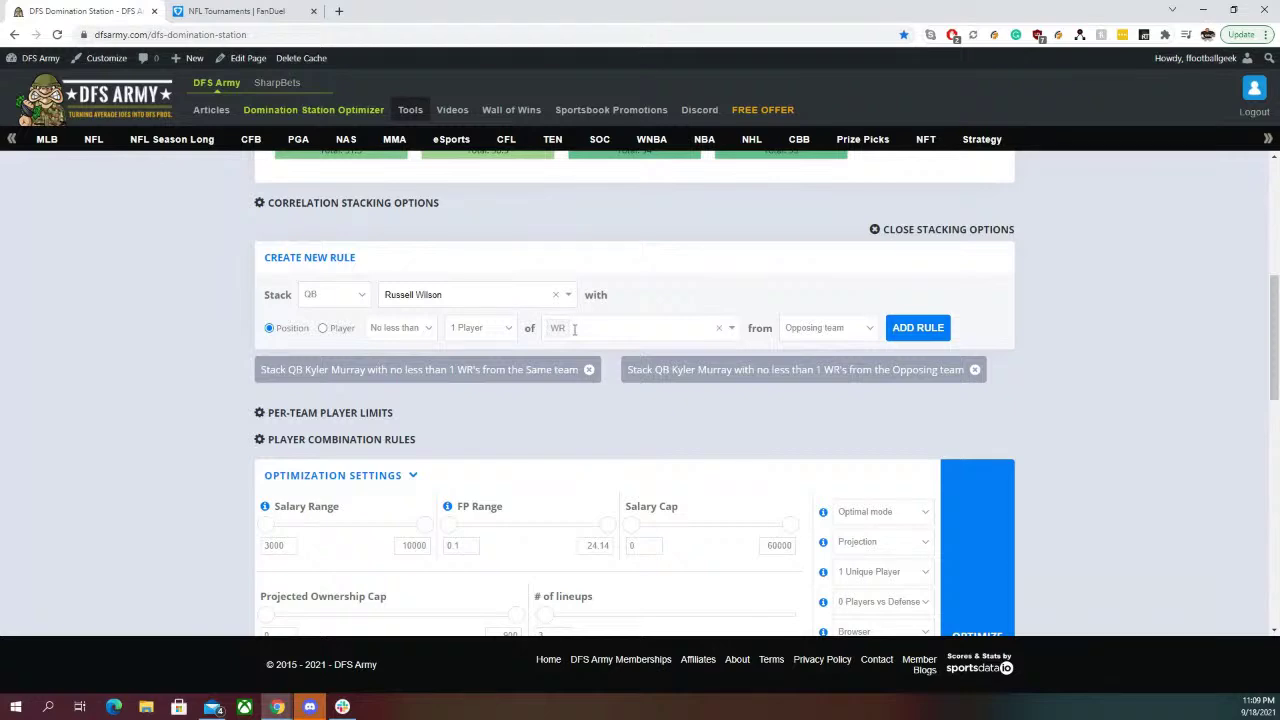
scroll(575, 328, "up", 2)
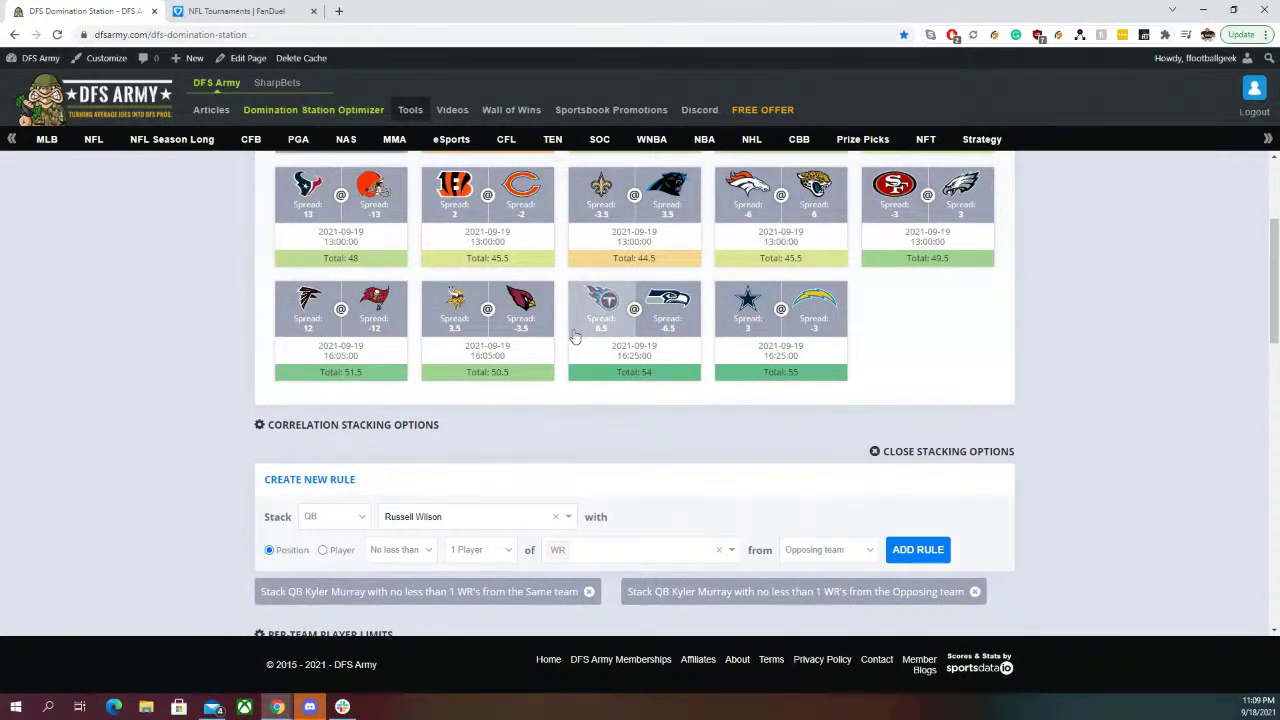
scroll(575, 337, "down", 2)
scroll(575, 337, "up", 2)
scroll(766, 397, "down", 2)
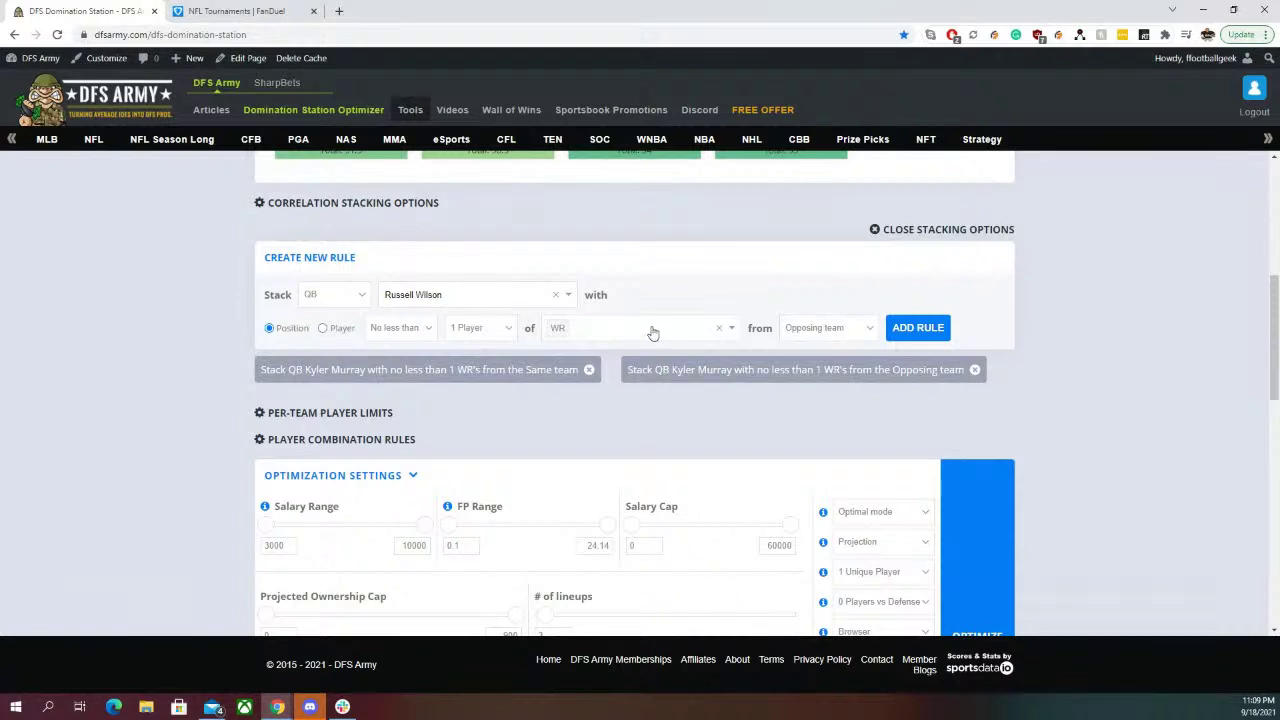
left_click(800, 328)
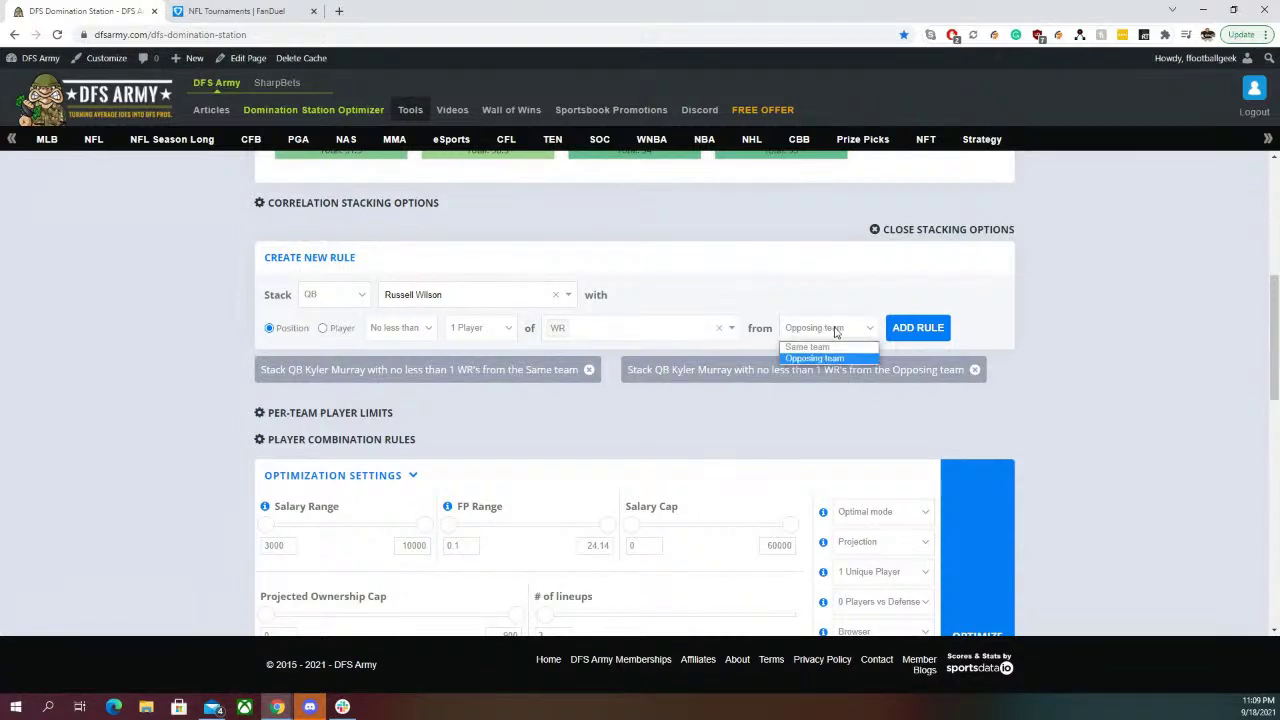
left_click(815, 354)
left_click(597, 331)
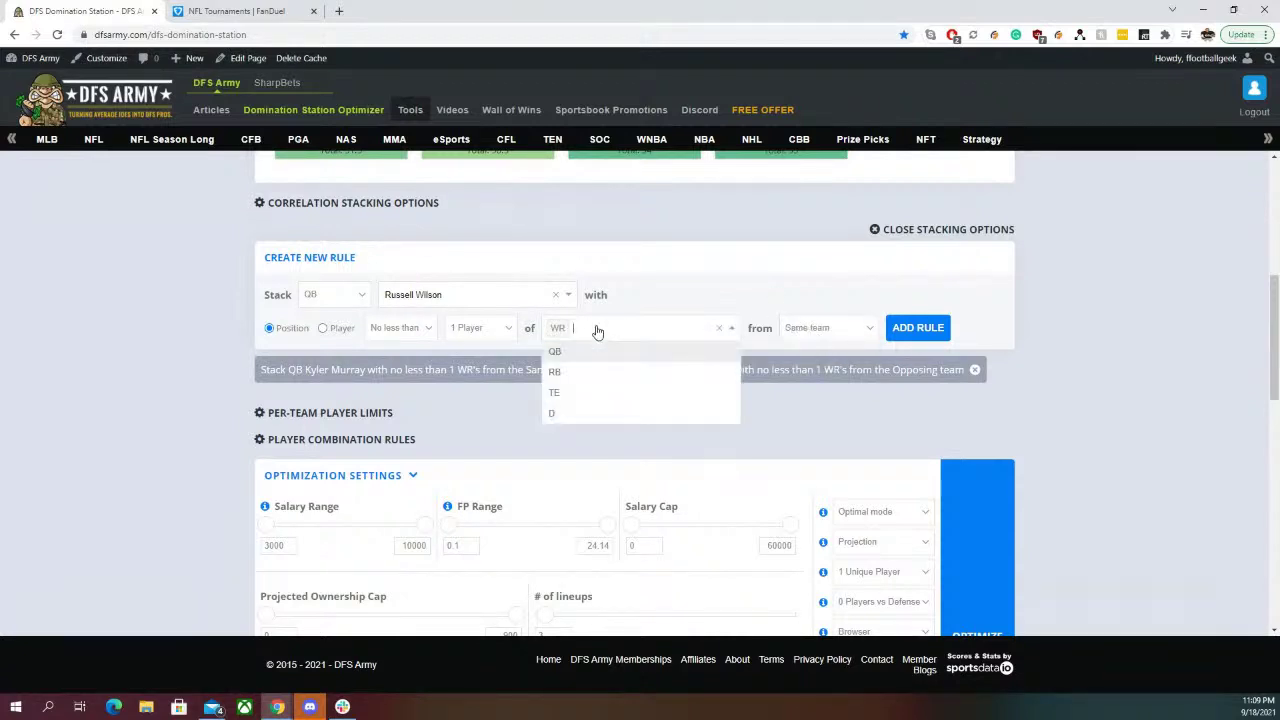
left_click(585, 393)
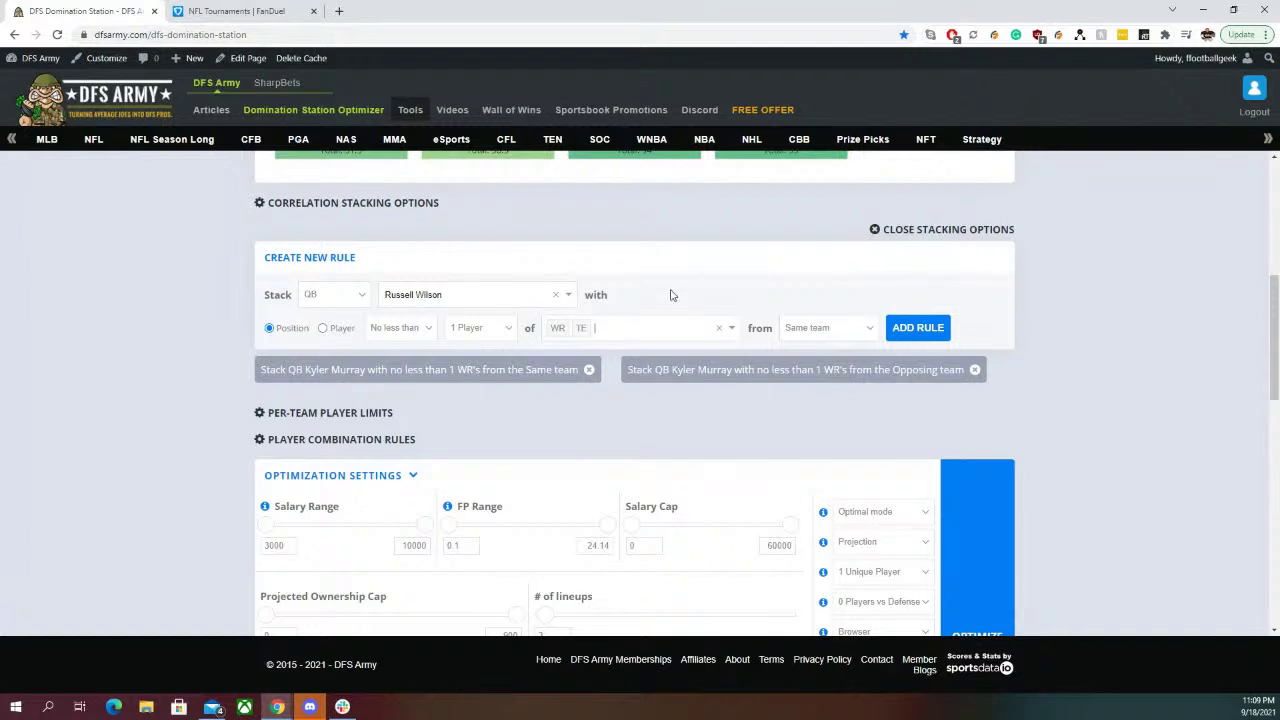
left_click(628, 331)
key("BackSpace")
left_click(734, 272)
left_click(917, 329)
Add a rule stacking Russell Wilson with no less than 1 WR/RB/TE from the opposing team
left_click(605, 335)
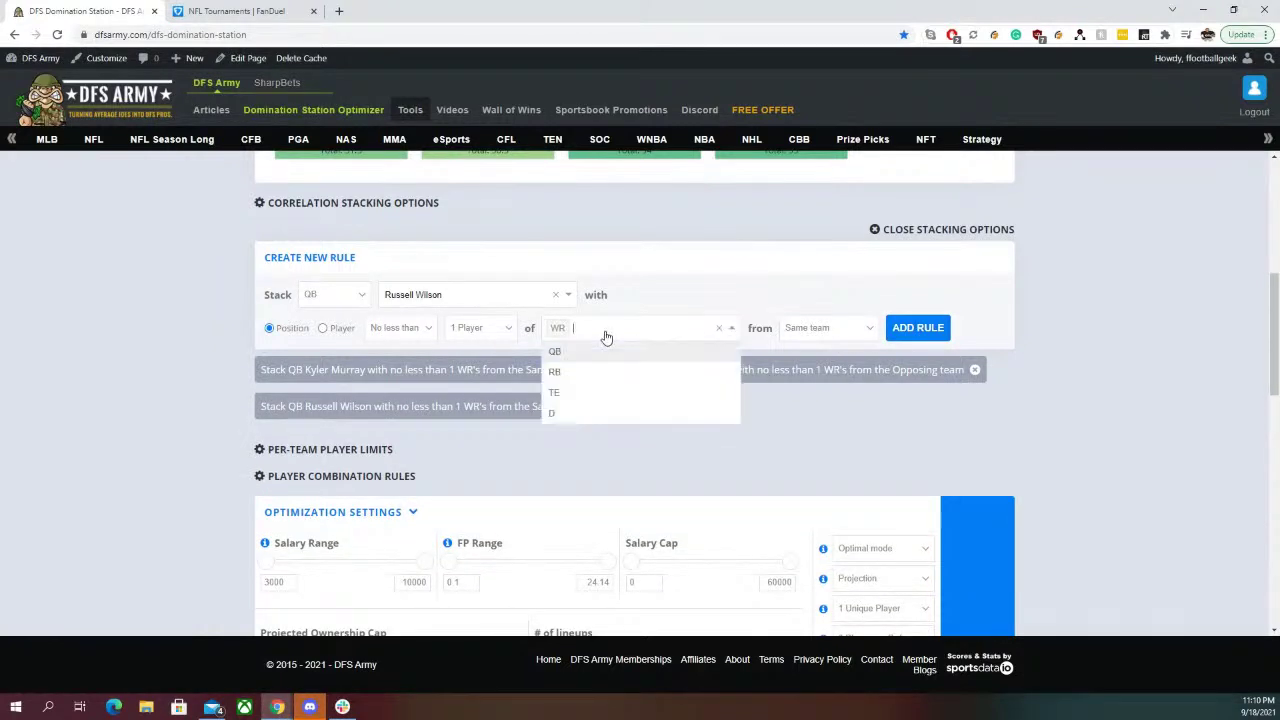
left_click(605, 372)
left_click(646, 333)
left_click(617, 377)
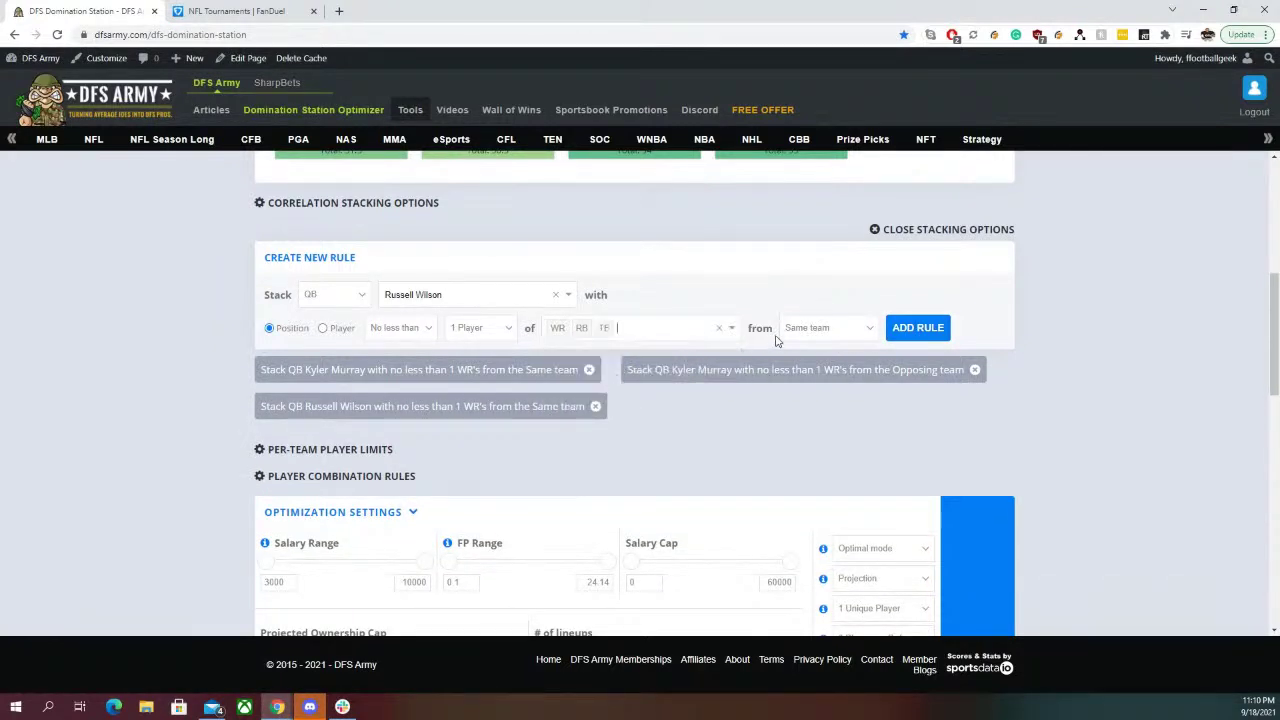
left_click(507, 335)
left_click(490, 363)
left_click(486, 329)
left_click(486, 348)
left_click(849, 335)
left_click(814, 358)
left_click(917, 328)
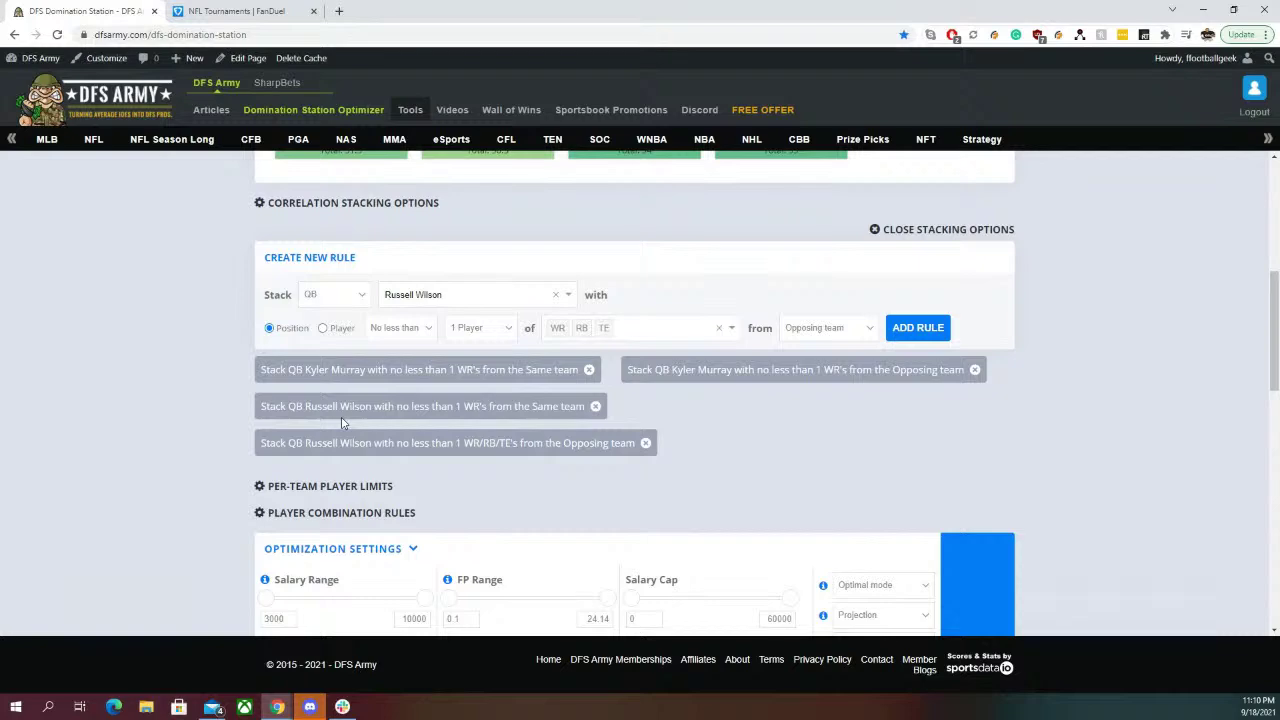
Set the new stacking rule's QB to Tom Brady and require no less than 2 players
scroll(338, 423, "up", 2)
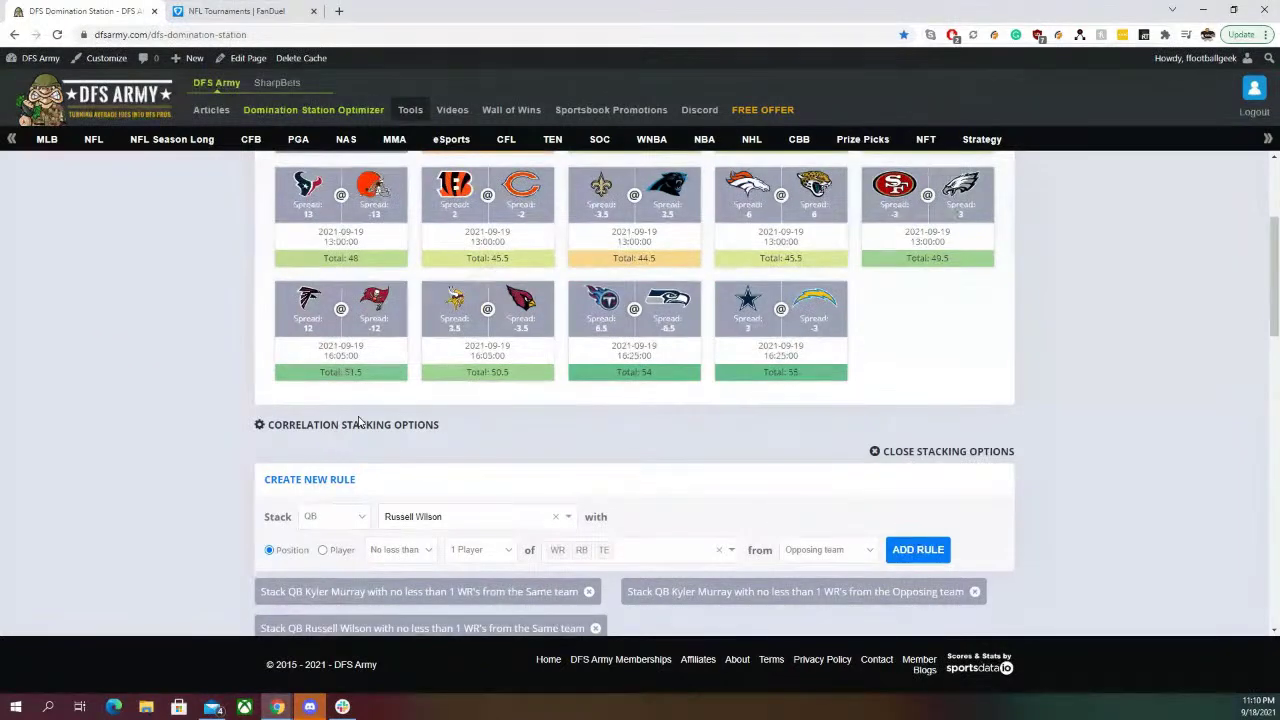
scroll(366, 446, "down", 2)
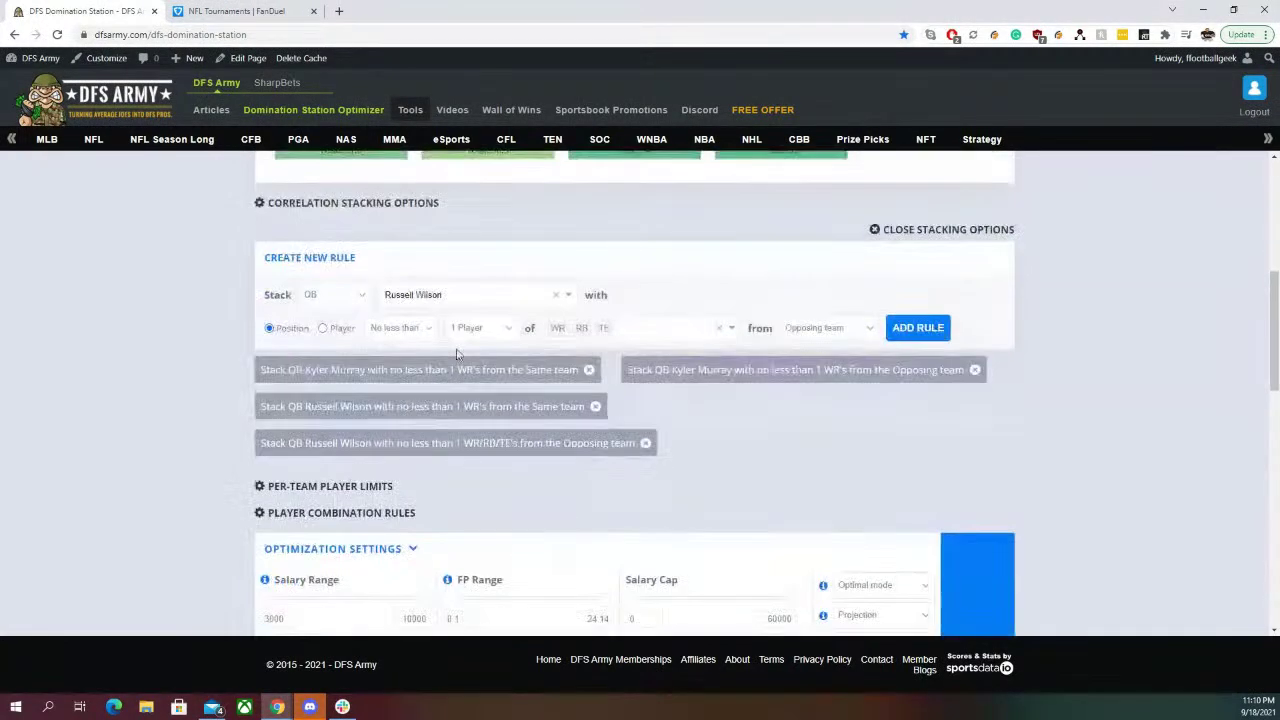
left_click(490, 292)
left_click(448, 360)
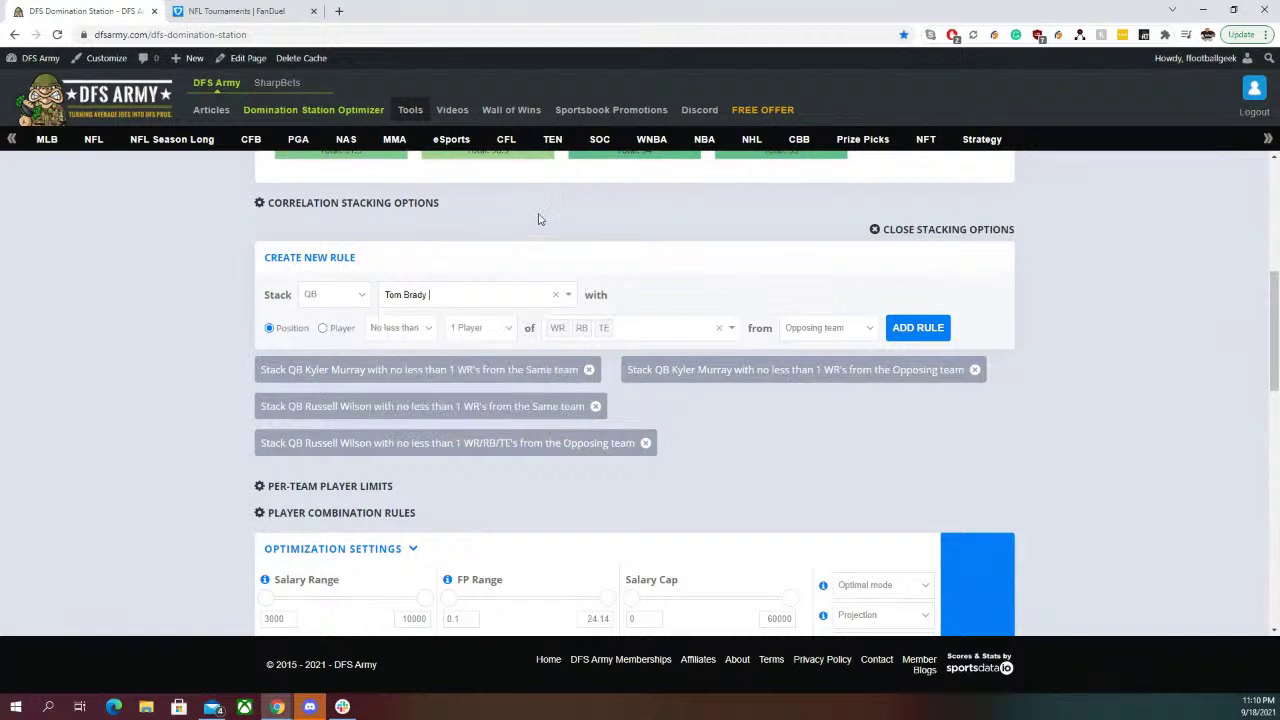
left_click(488, 330)
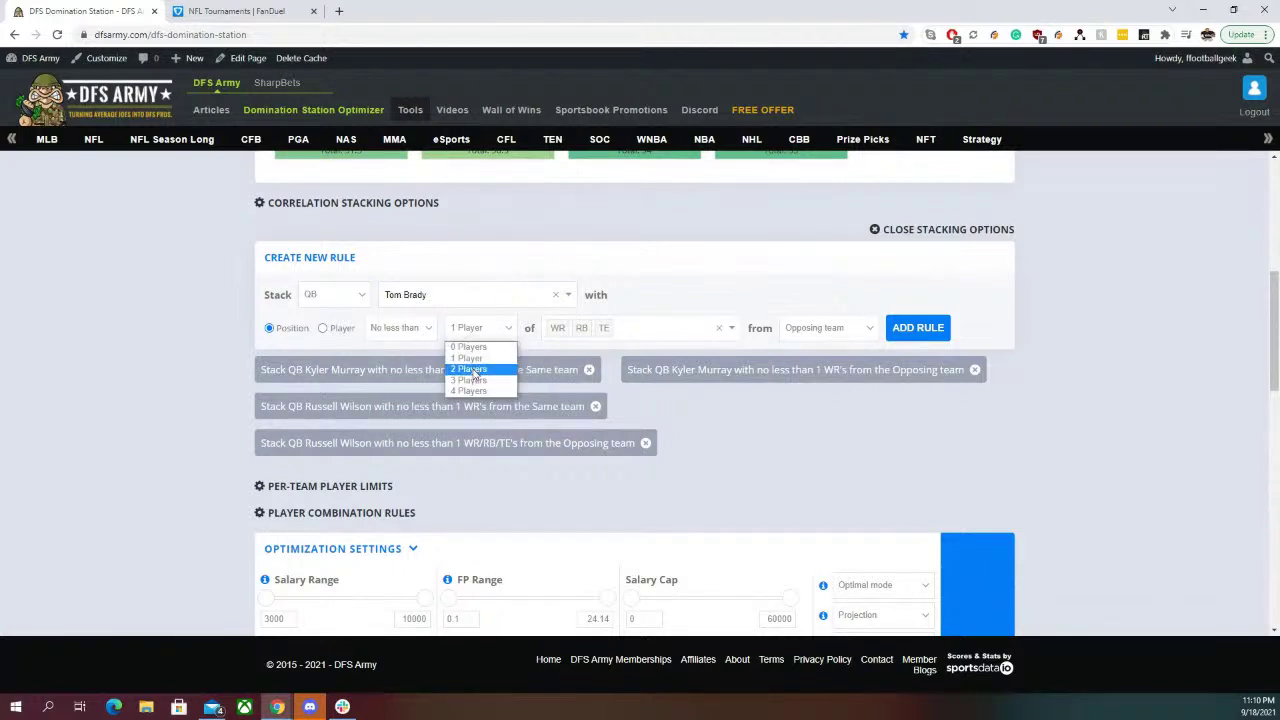
left_click(474, 360)
left_click(648, 337)
left_click(665, 273)
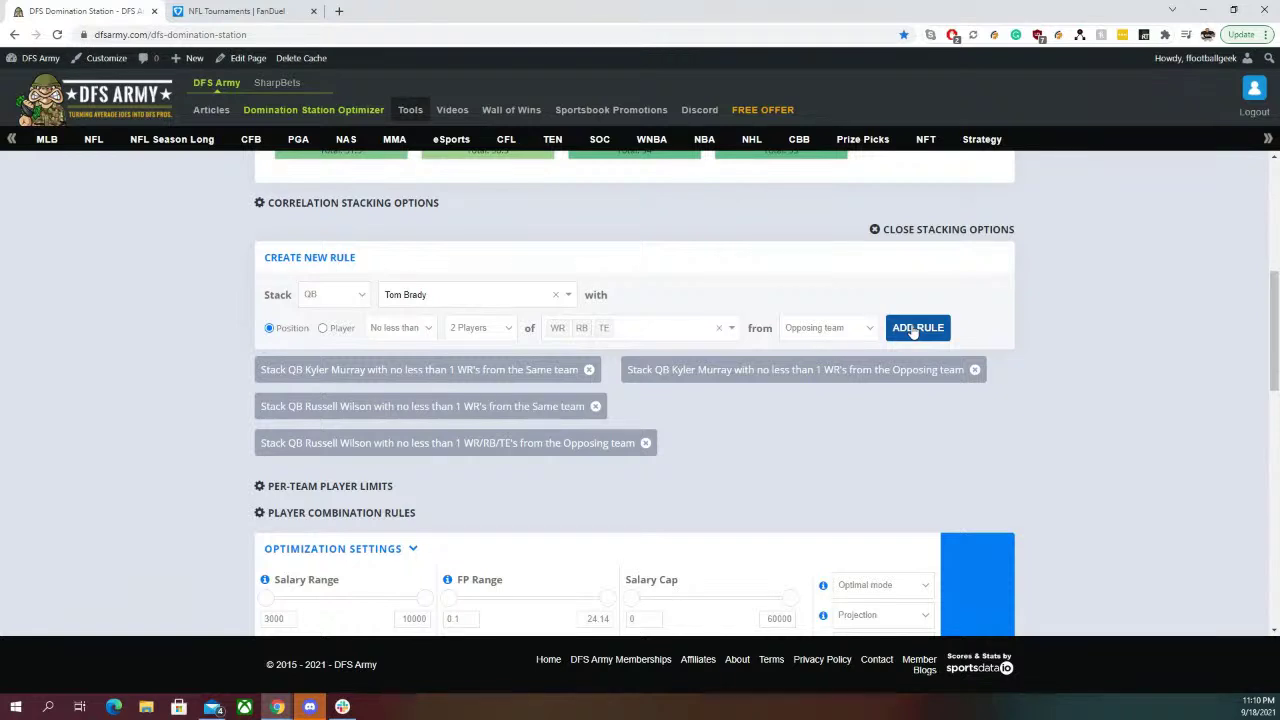
Limit the Tom Brady rule's positions to WR and TE and add it for the opposing team
left_click(644, 332)
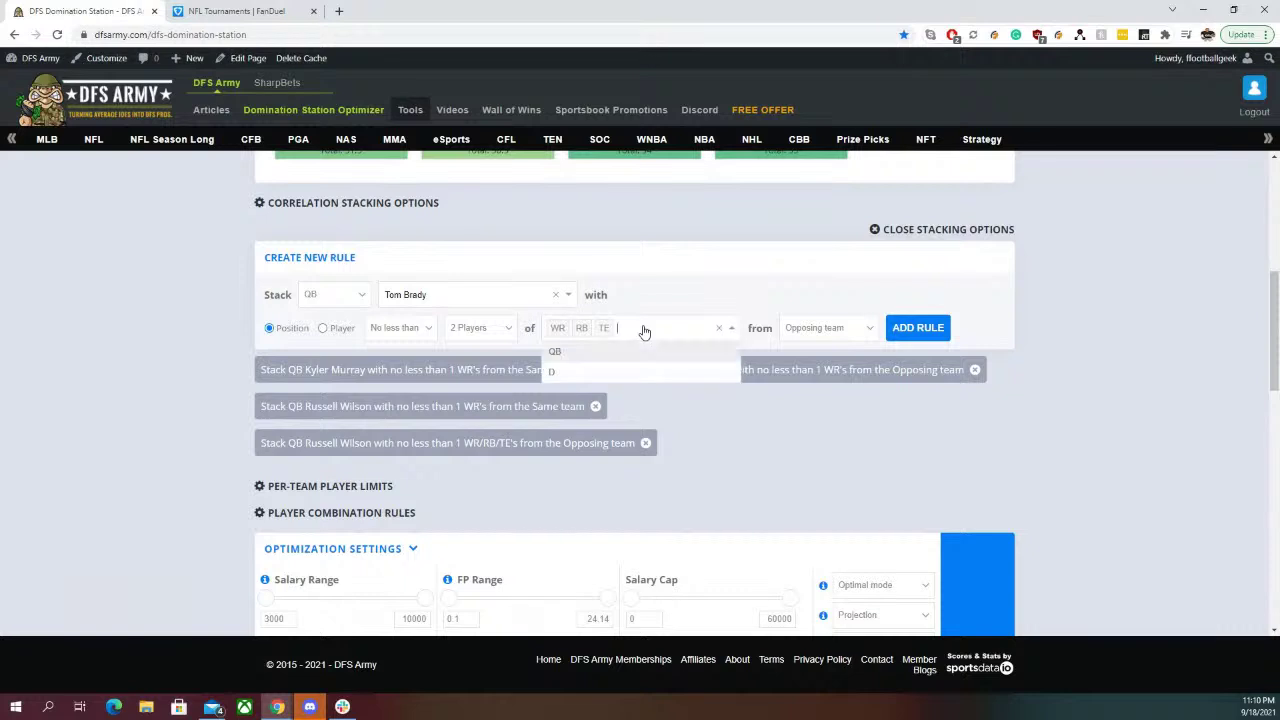
key("BackSpace")
key("BackSpace")
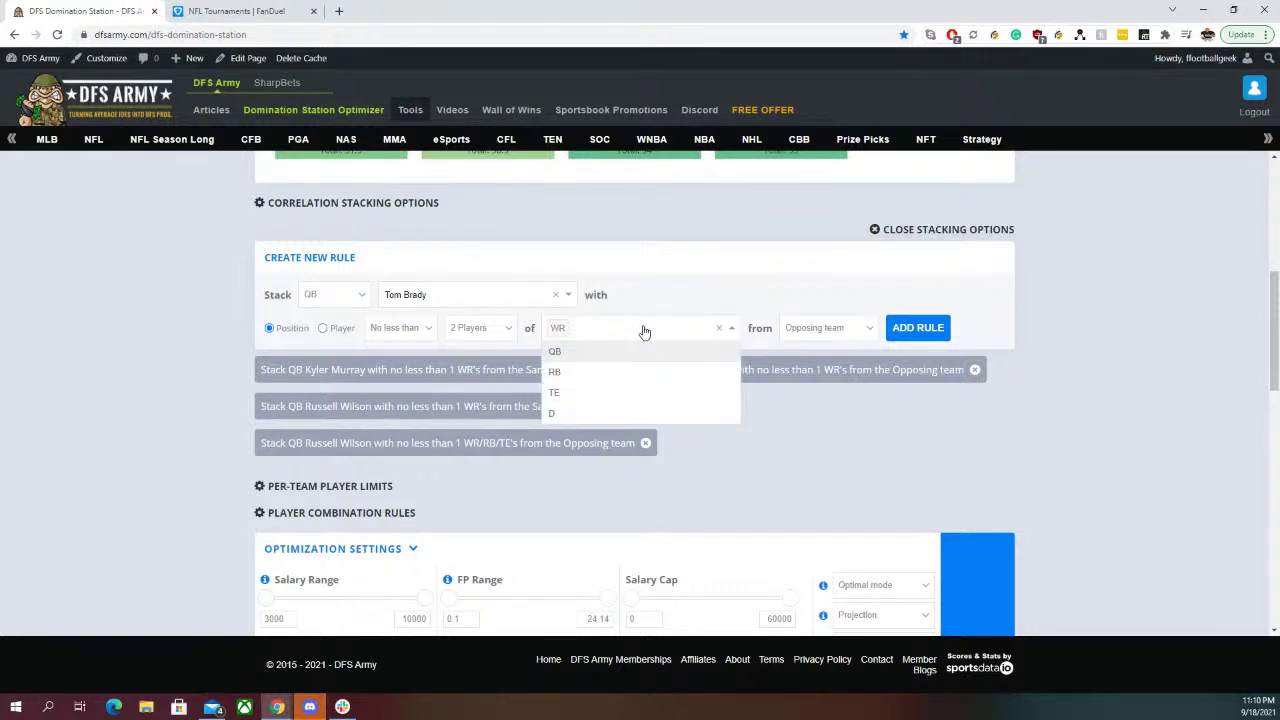
type("ti")
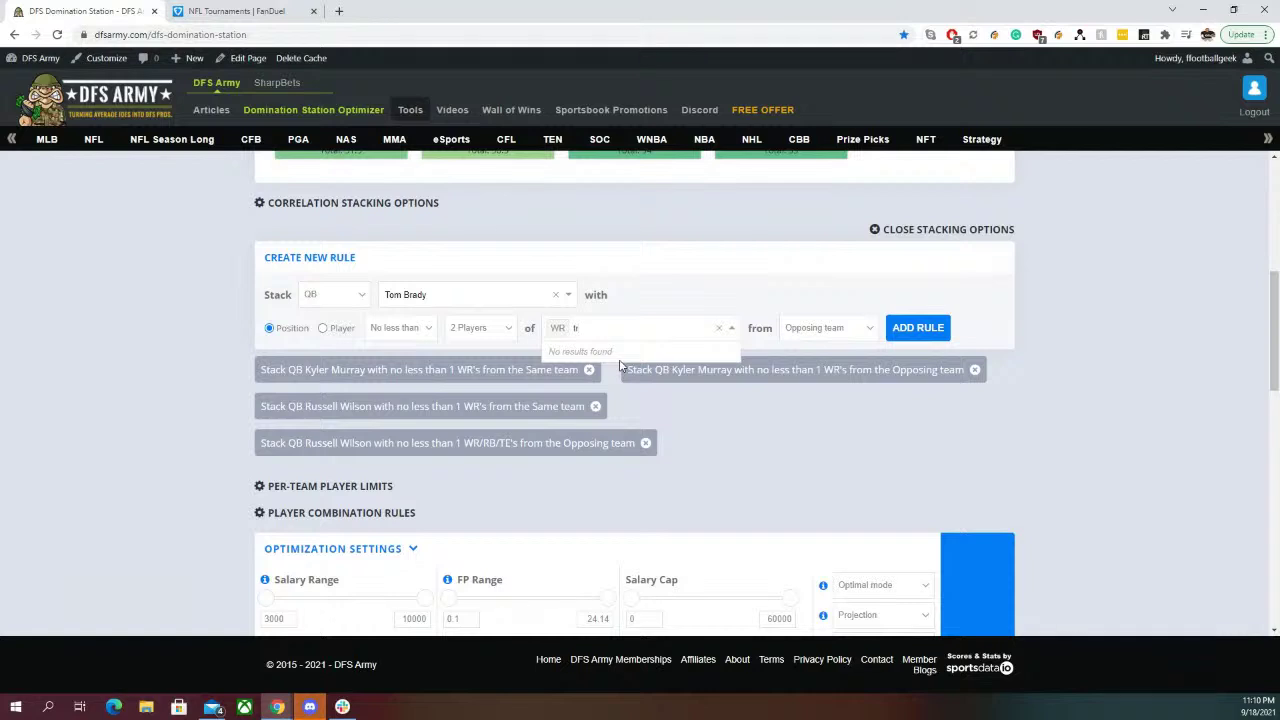
key("BackSpace")
left_click(643, 364)
left_click(921, 335)
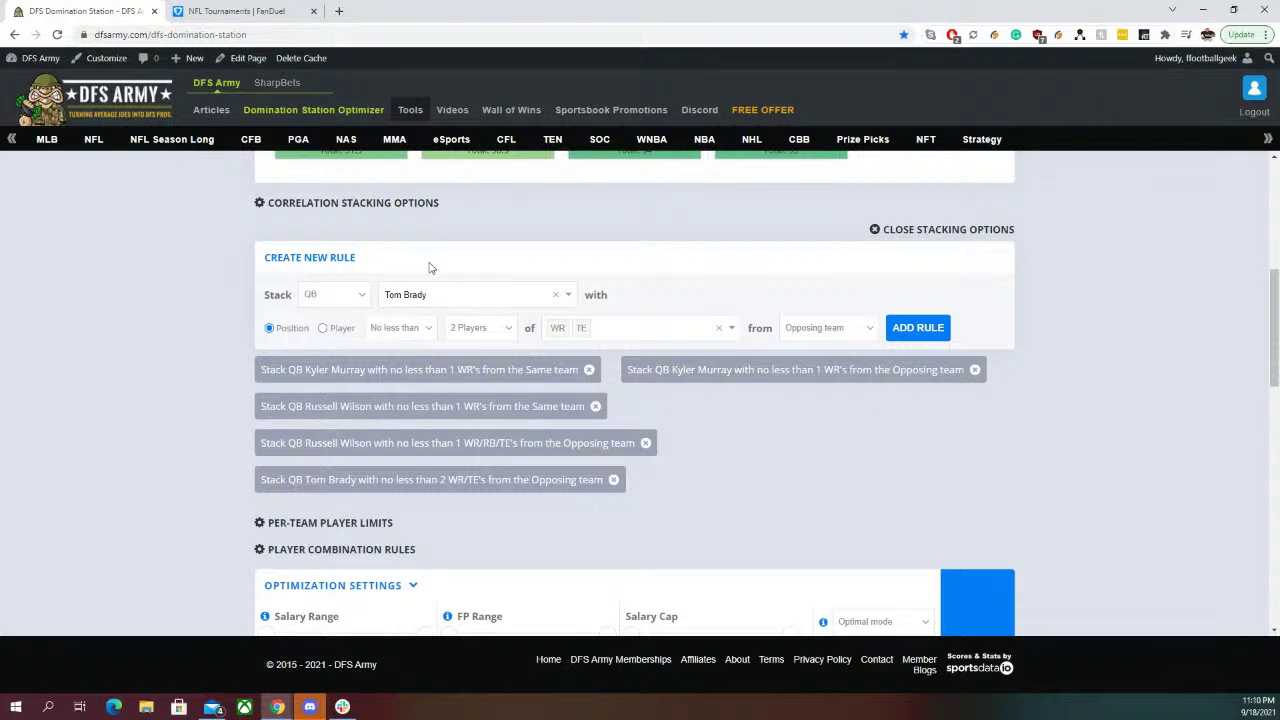
Add a rule stacking Josh Allen with no less than 1 WR/TE from the same team
left_click(444, 302)
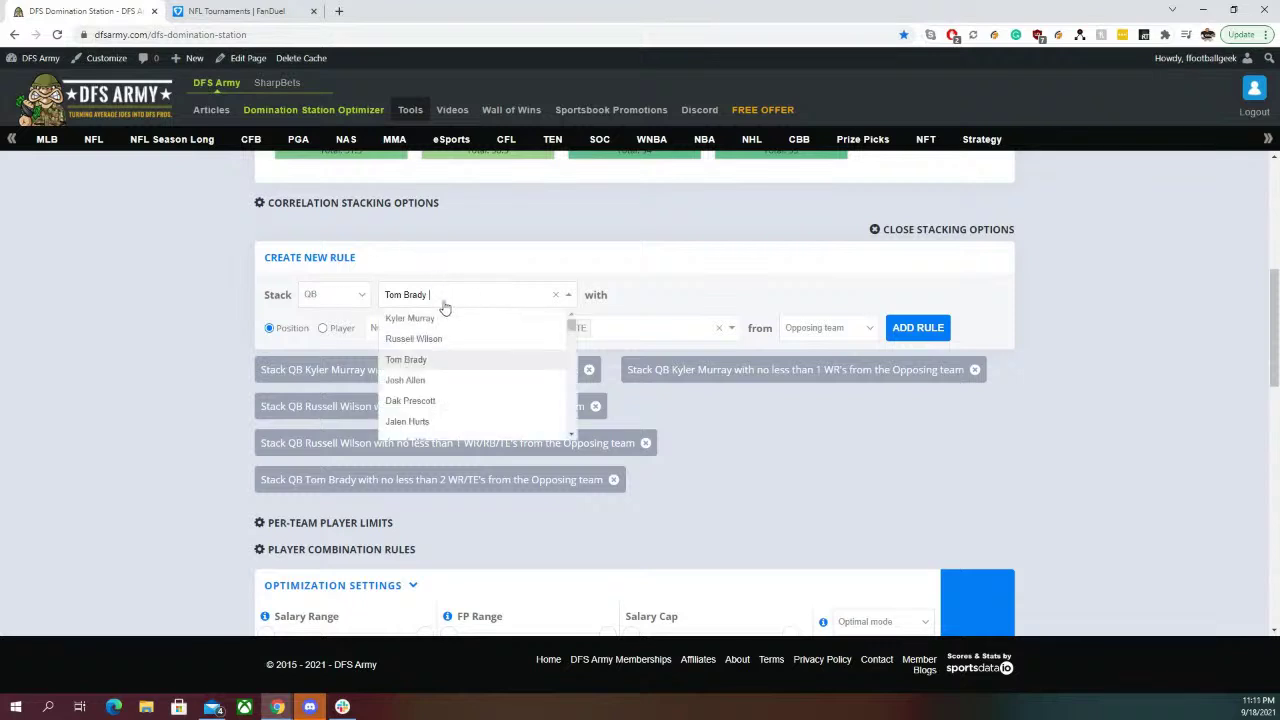
left_click(427, 379)
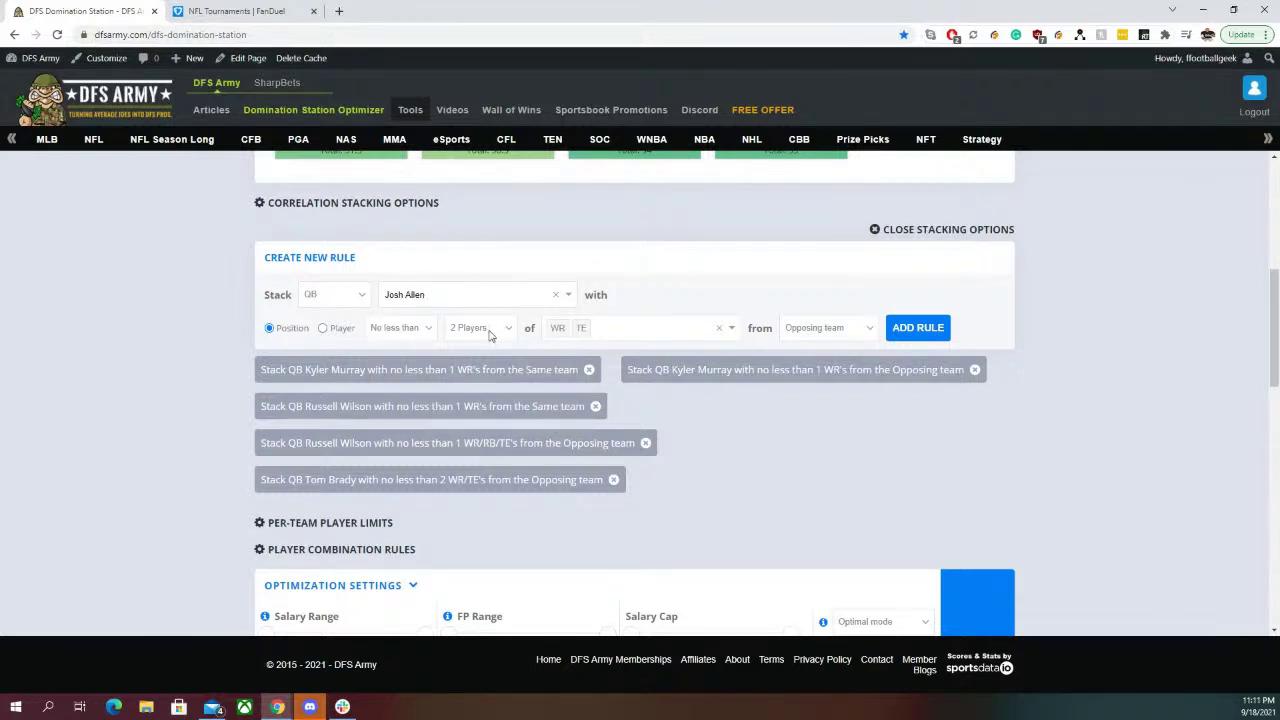
left_click(490, 330)
left_click(468, 358)
left_click(799, 334)
left_click(805, 345)
left_click(915, 331)
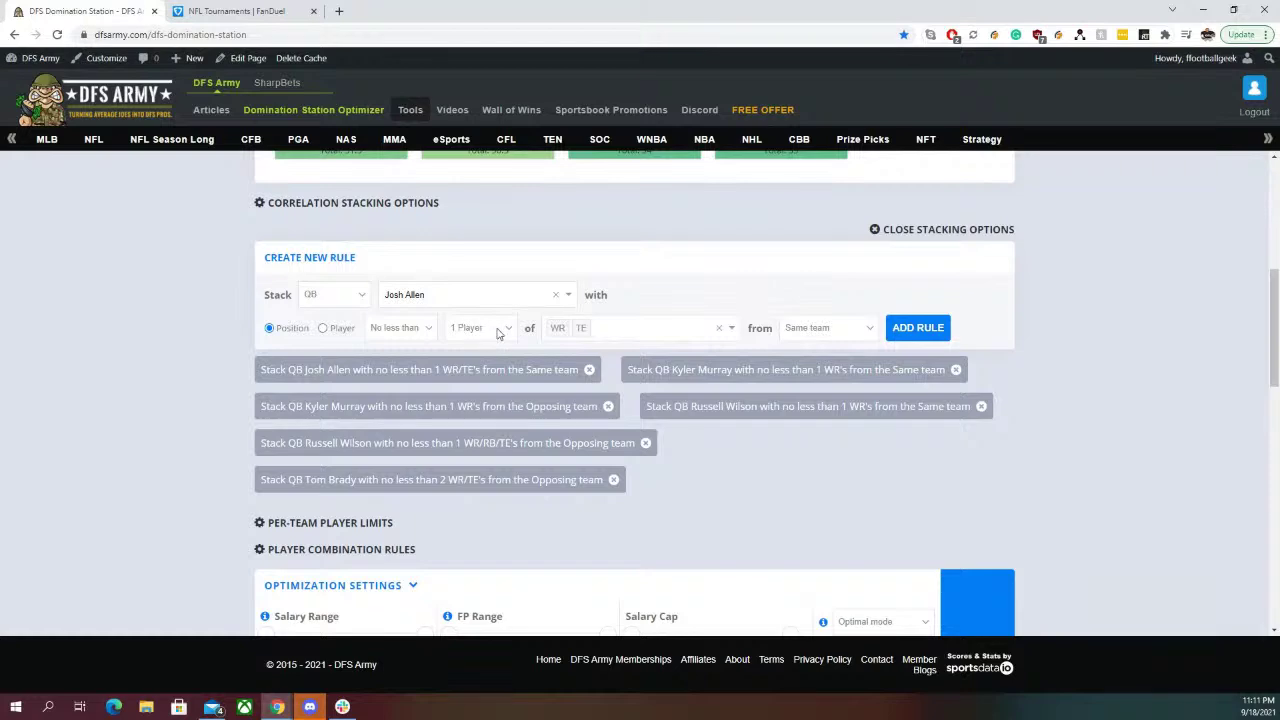
Add a second rule stacking Josh Allen with no less than 1 WR/TE from the opposing team
left_click(810, 332)
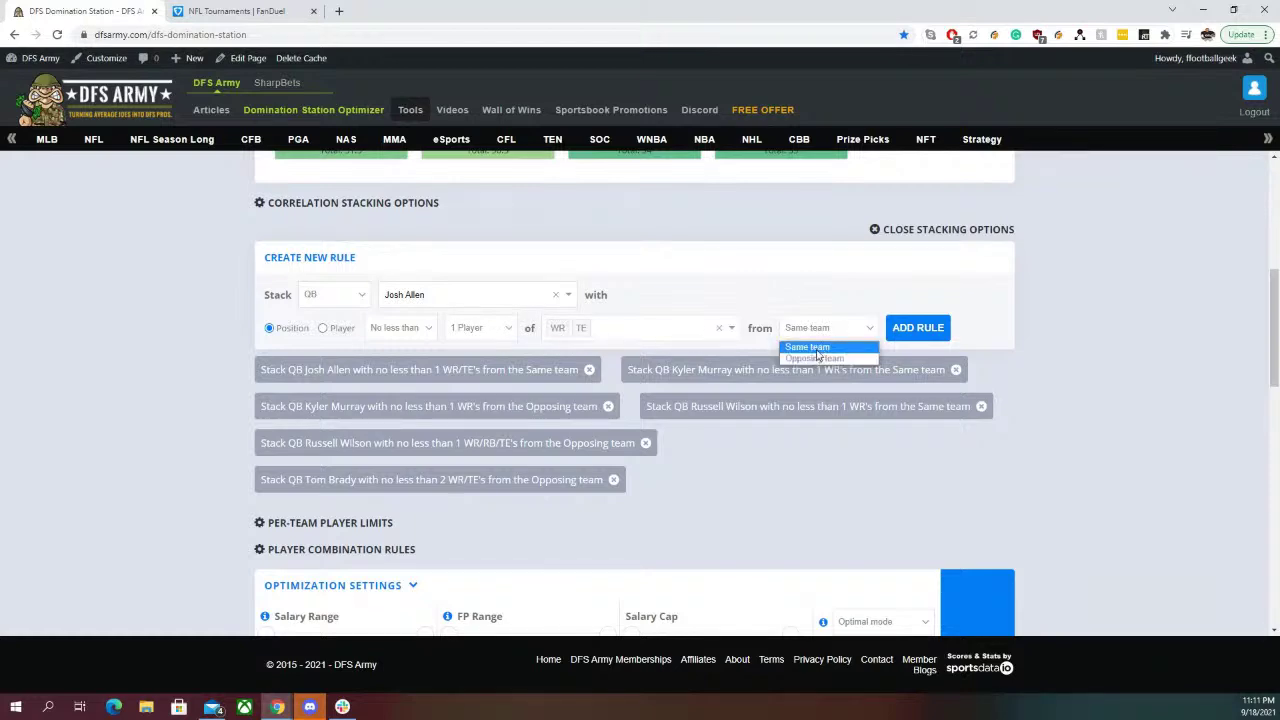
left_click(815, 360)
left_click(917, 327)
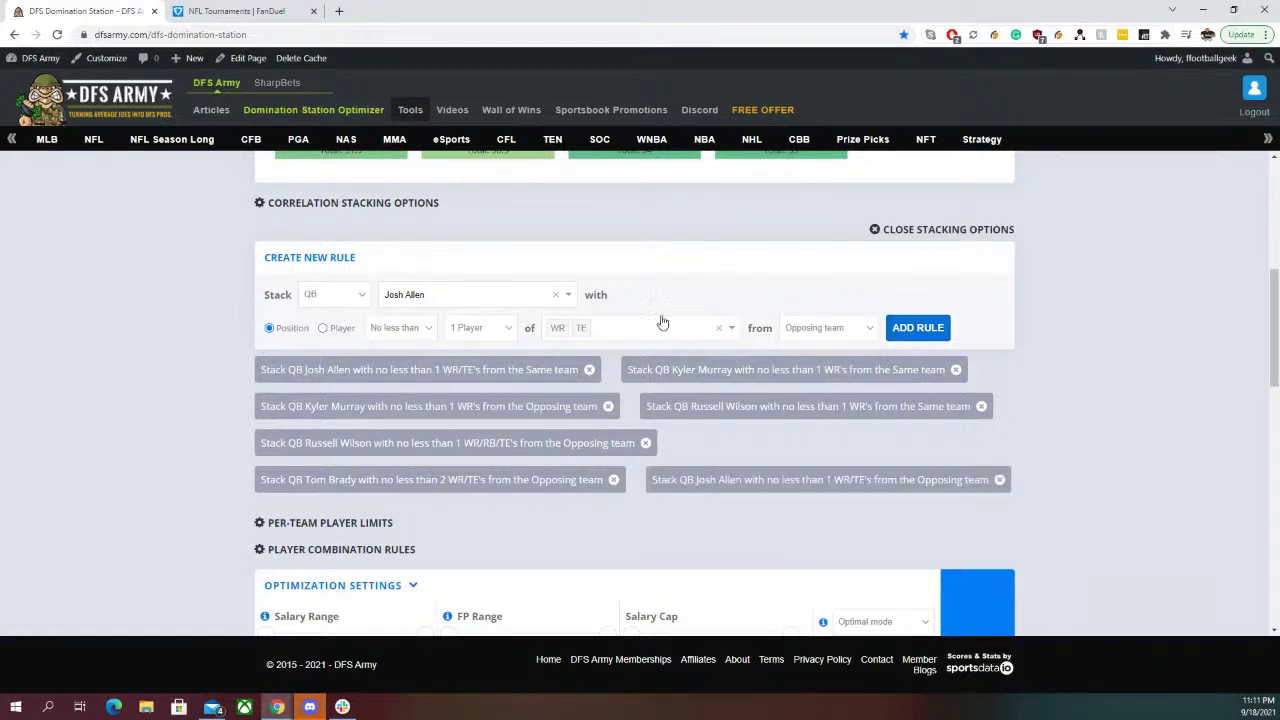
Compare the slate's game matchups, spreads and totals with the stacking rules created so far
scroll(660, 320, "up", 2)
scroll(655, 317, "up", 1)
scroll(680, 317, "down", 3)
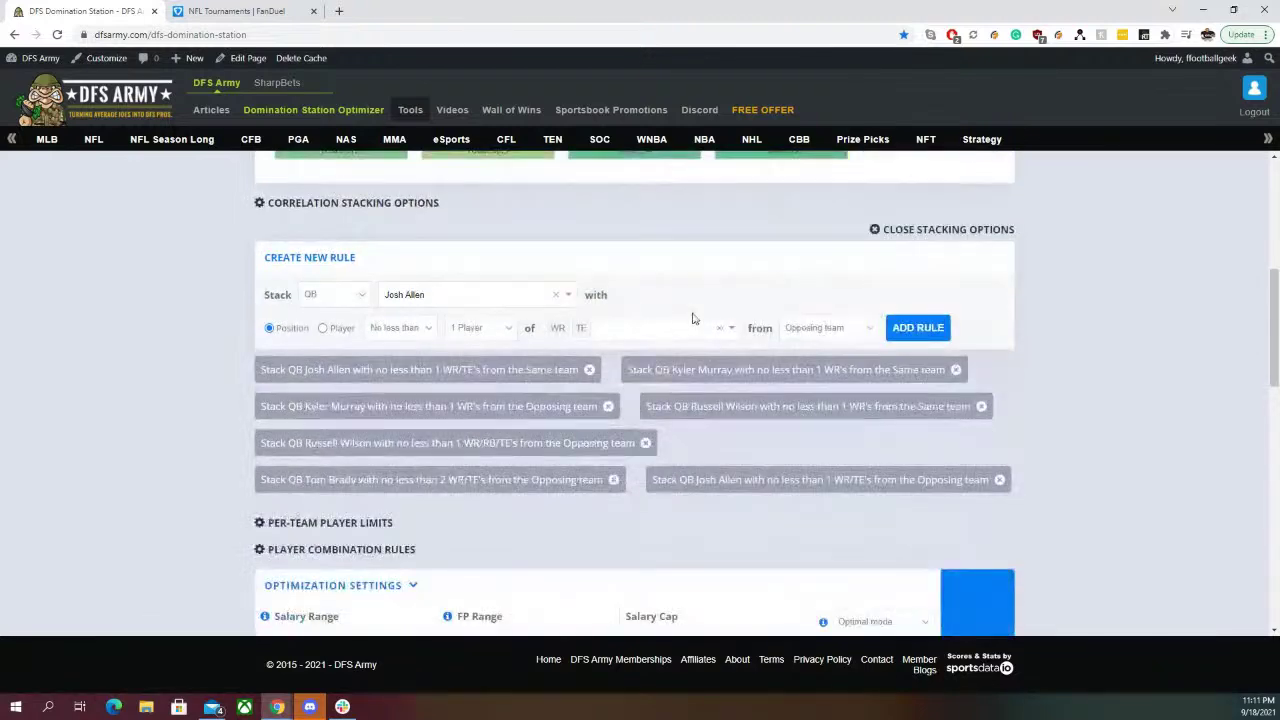
scroll(645, 317, "up", 3)
scroll(617, 378, "down", 2)
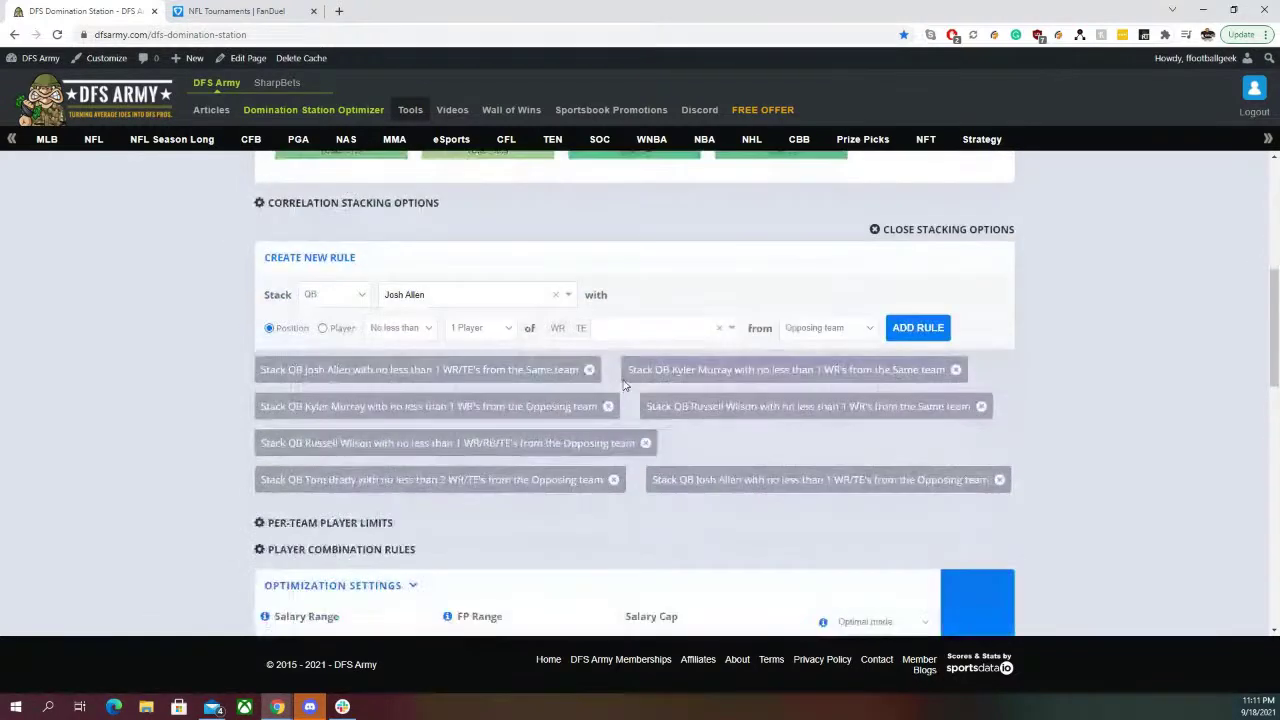
scroll(627, 381, "up", 2)
scroll(627, 384, "down", 2)
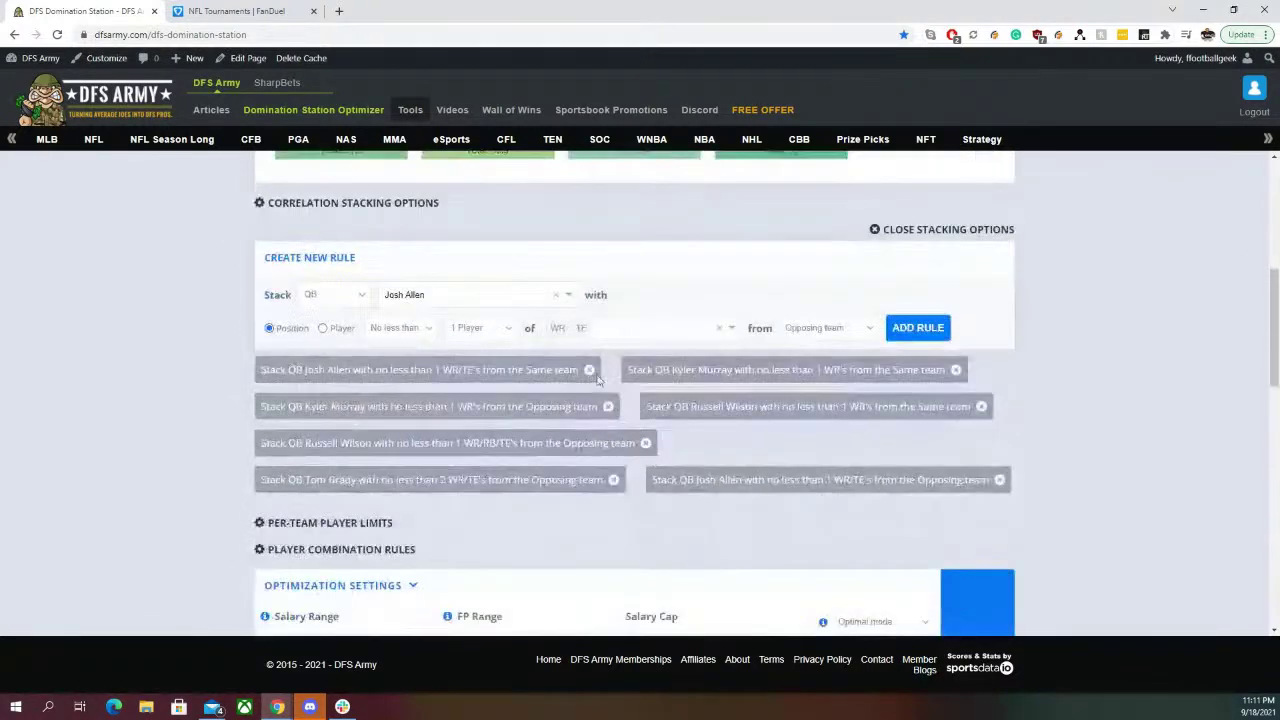
scroll(515, 395, "up", 2)
scroll(505, 390, "down", 2)
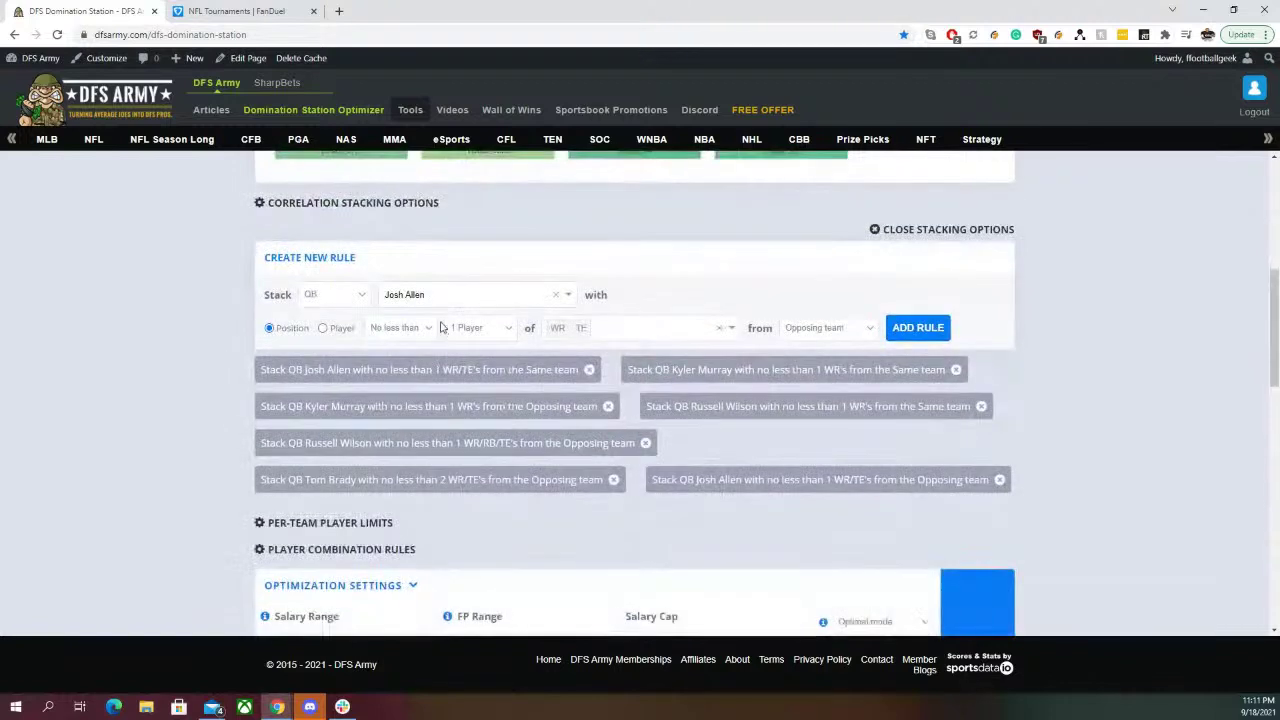
Set the new rule's QB to Dak Prescott and delete the existing Tom Brady opposing-team rule
left_click(463, 296)
left_click(458, 401)
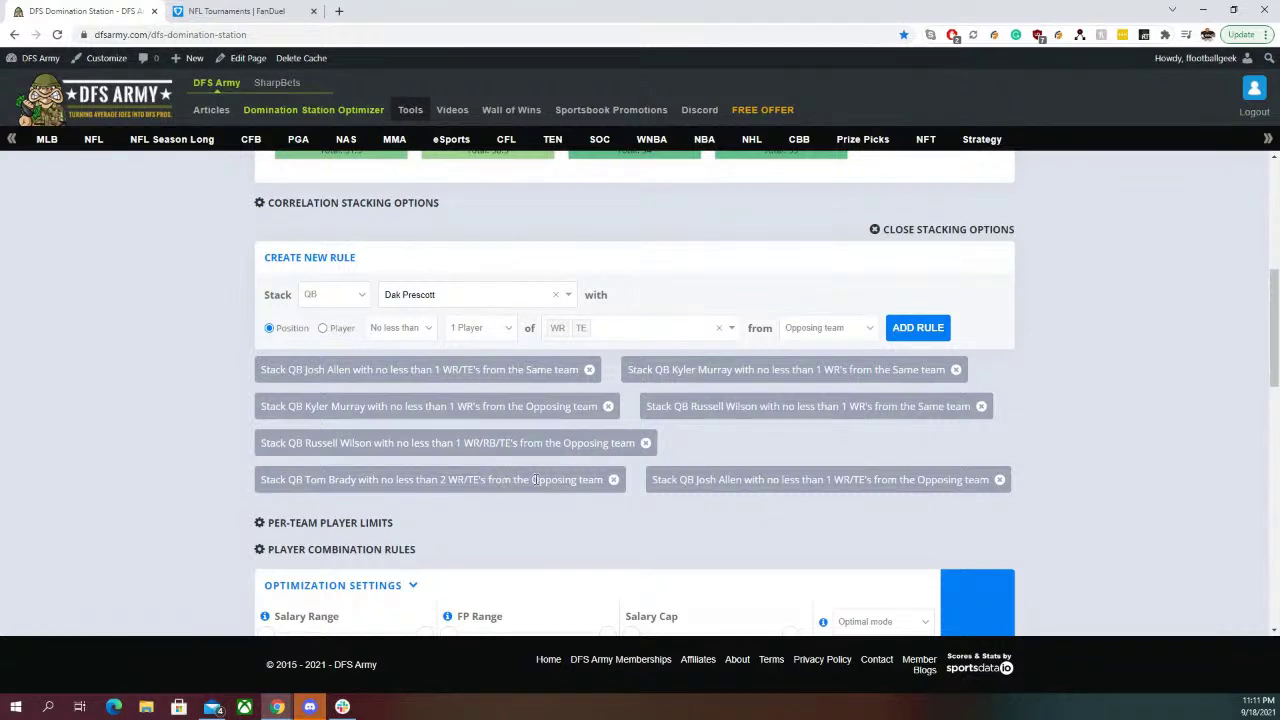
left_click(614, 480)
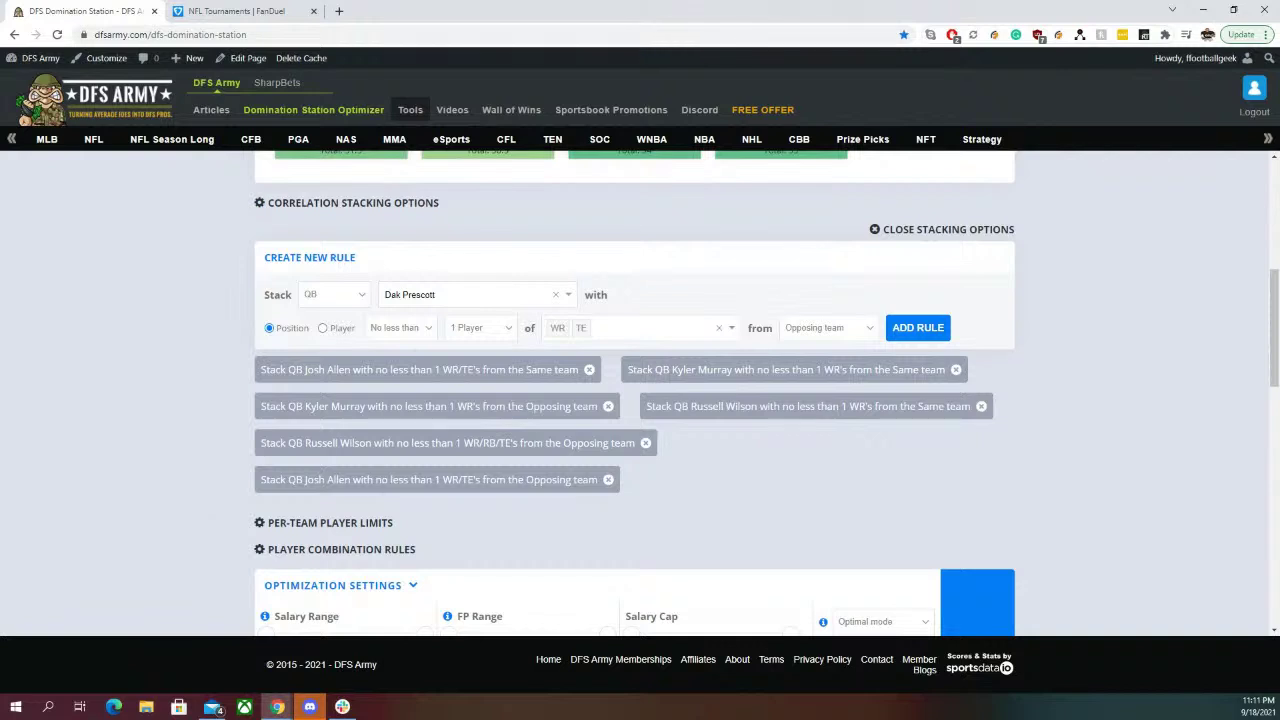
Add a rule stacking Tom Brady with no less than 2 WR/TE from the same team
left_click(455, 298)
left_click(440, 358)
left_click(812, 333)
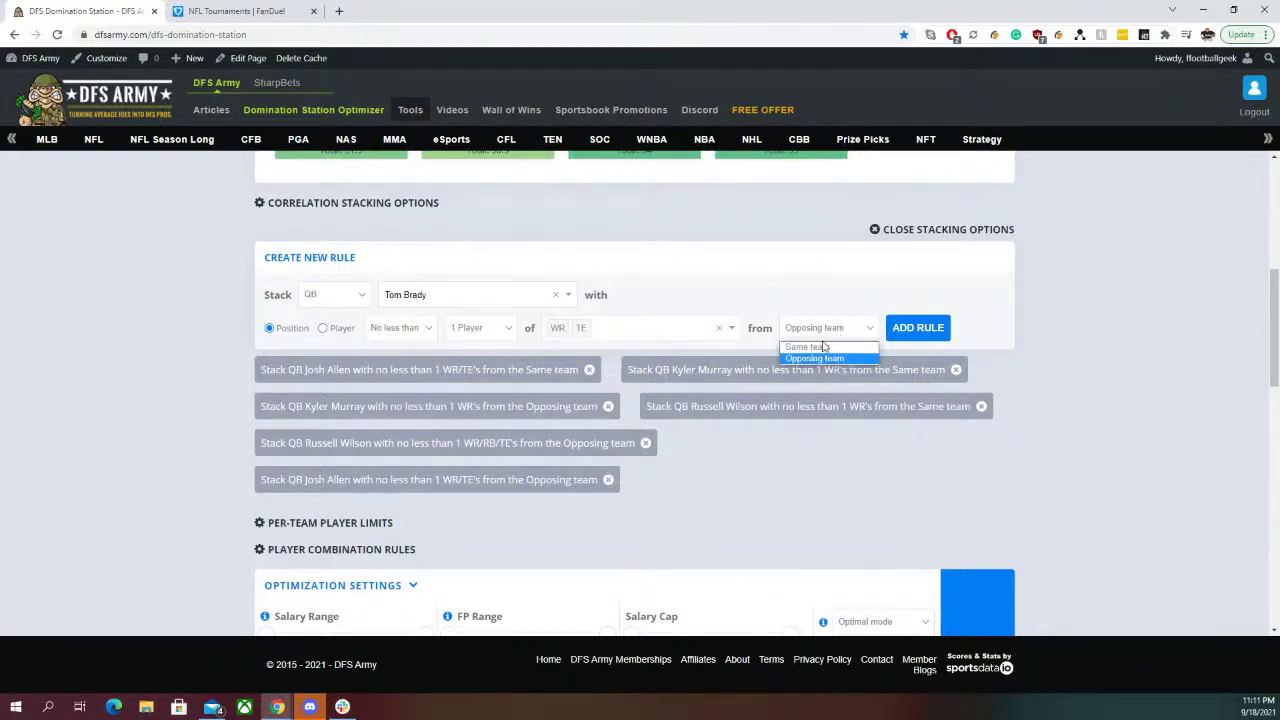
left_click(815, 349)
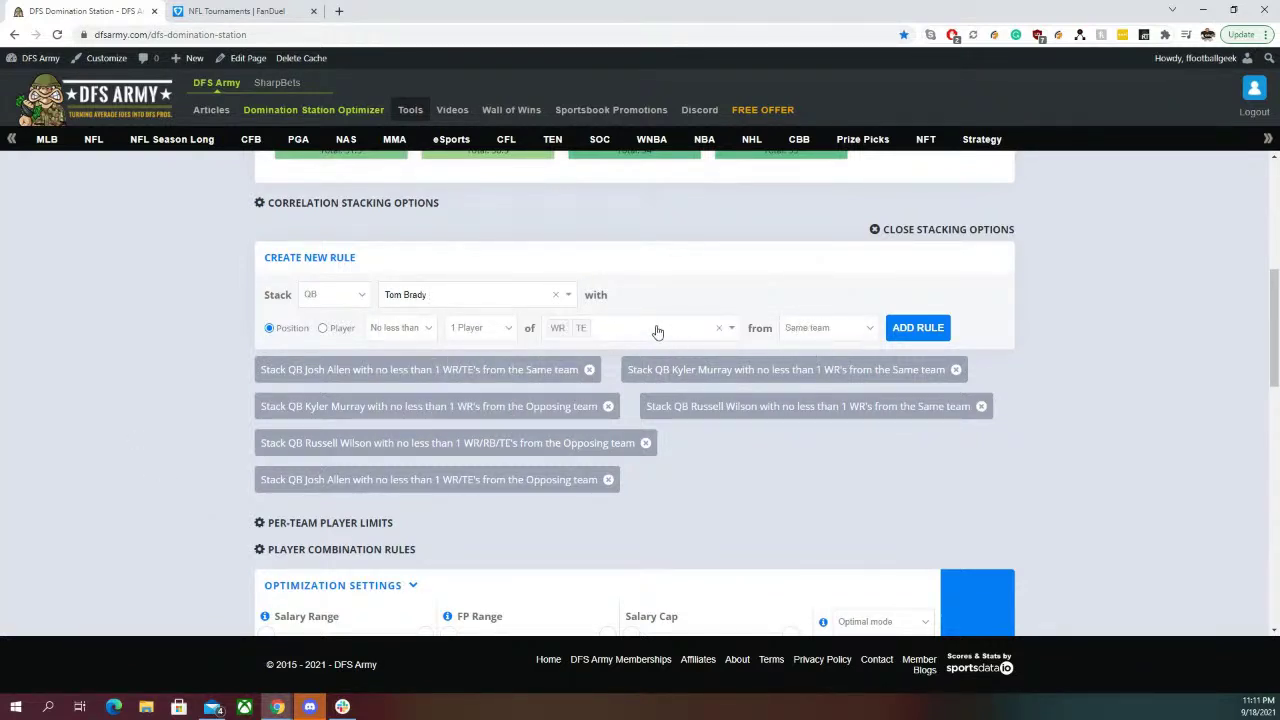
left_click(480, 332)
left_click(468, 359)
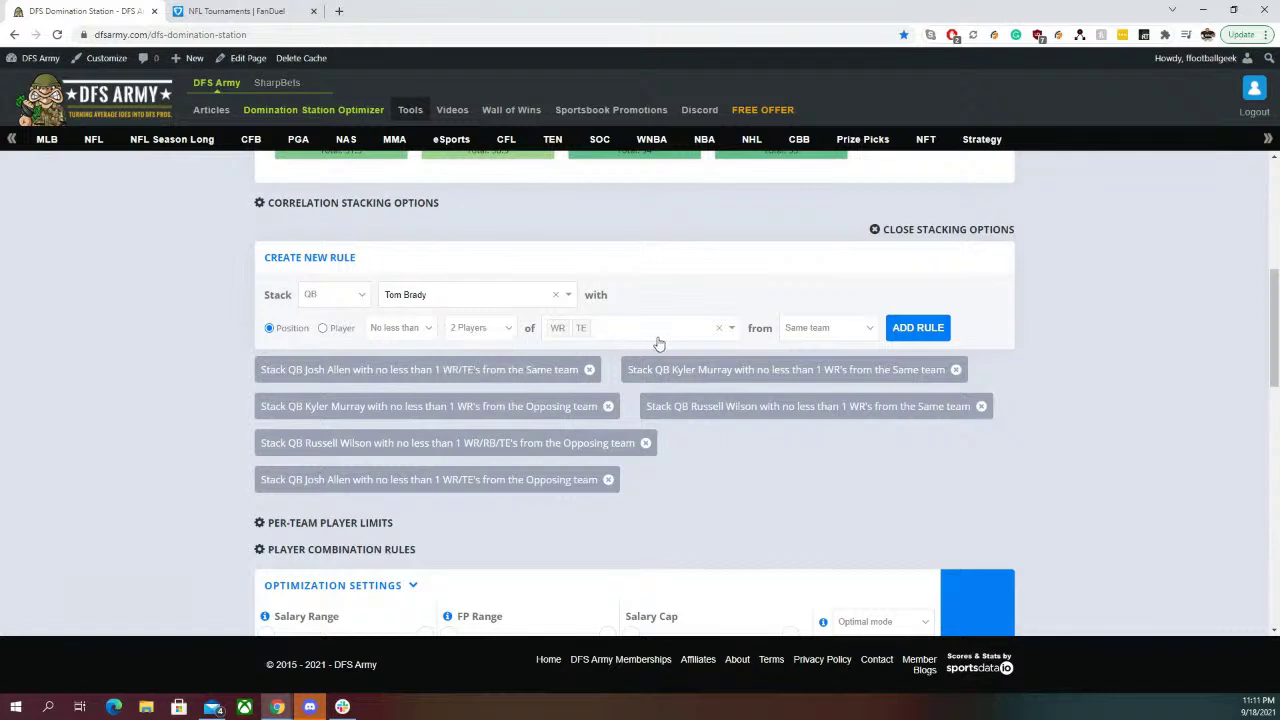
left_click(908, 333)
Set the next stacking rule's quarterback to Dak Prescott
left_click(470, 296)
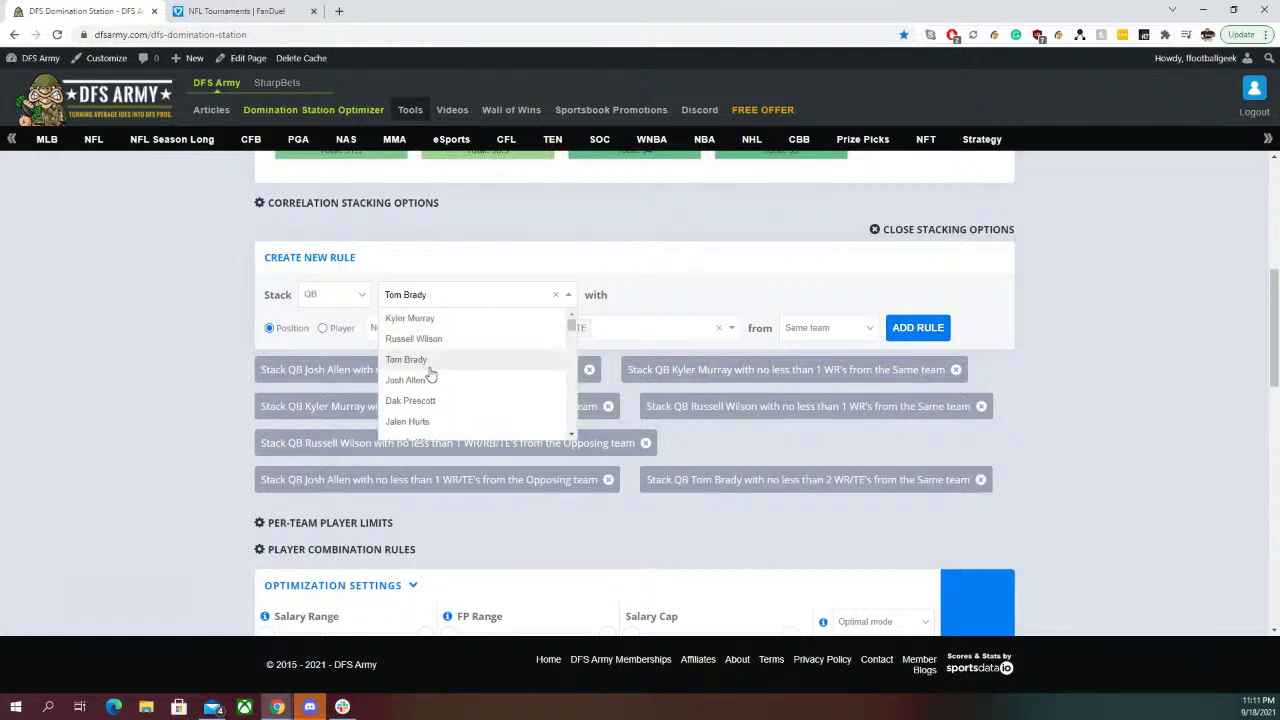
left_click(410, 400)
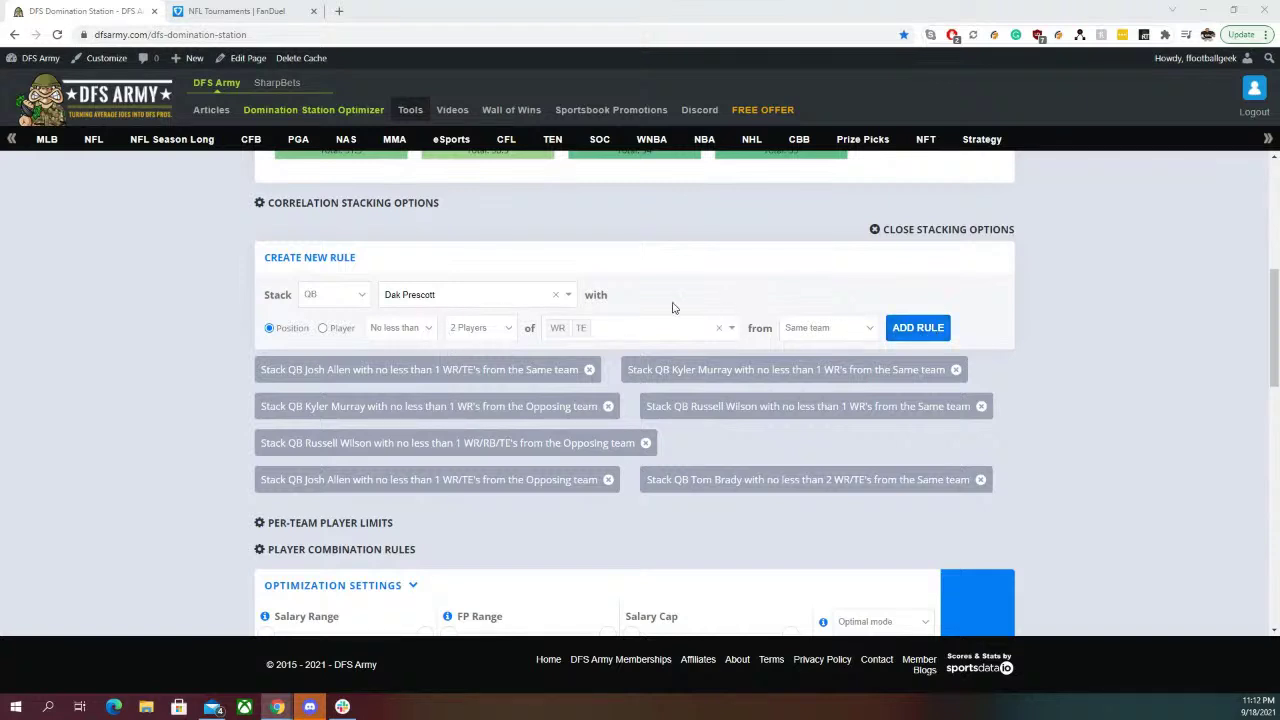
left_click(620, 330)
left_click(602, 370)
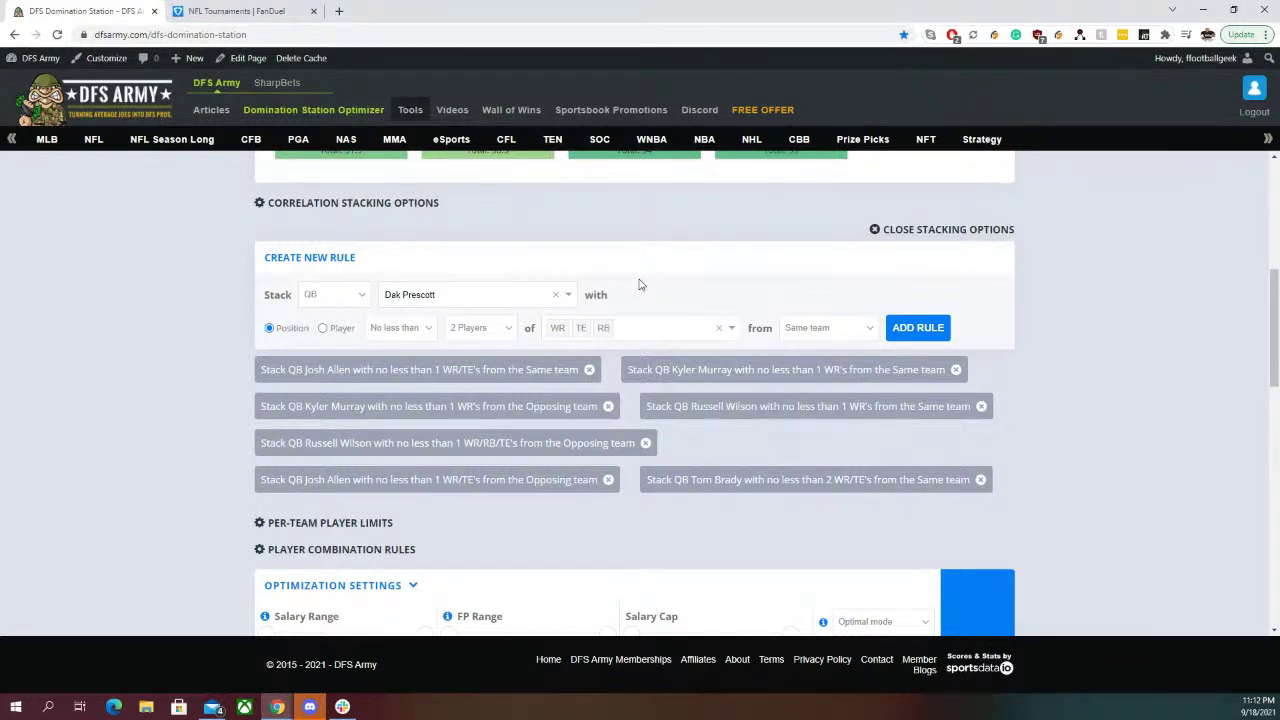
key("BackSpace")
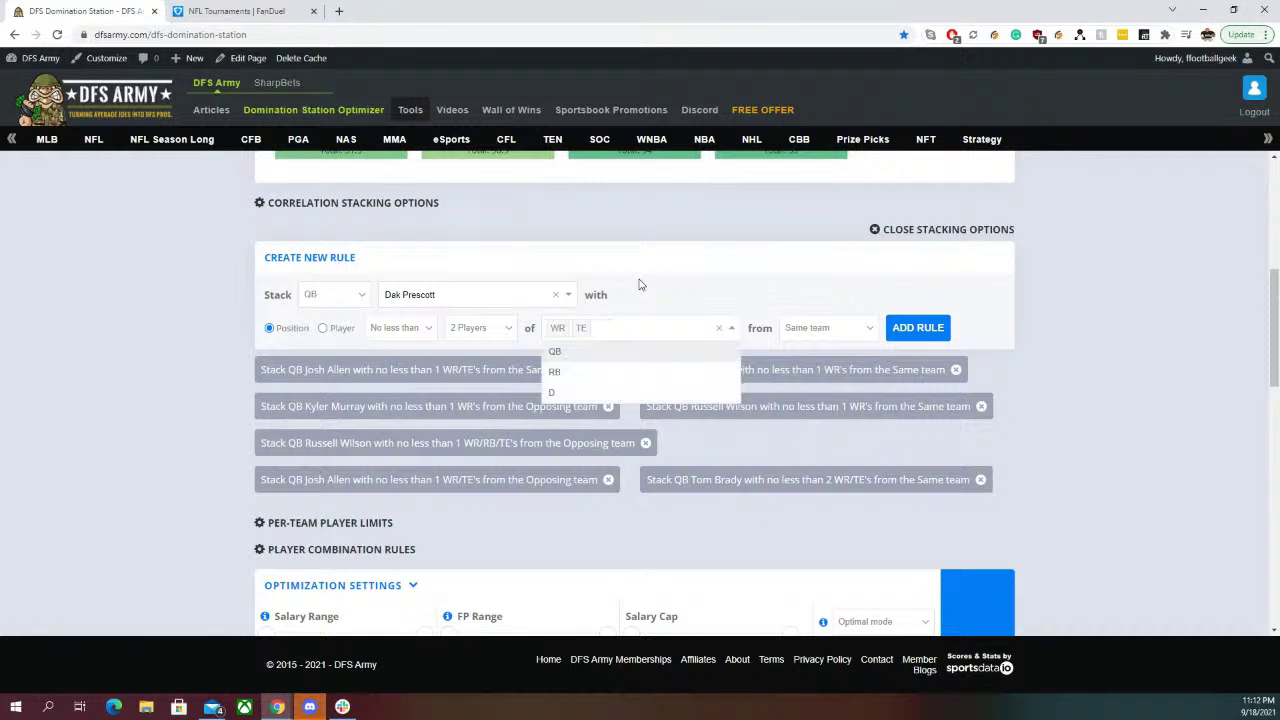
left_click(640, 285)
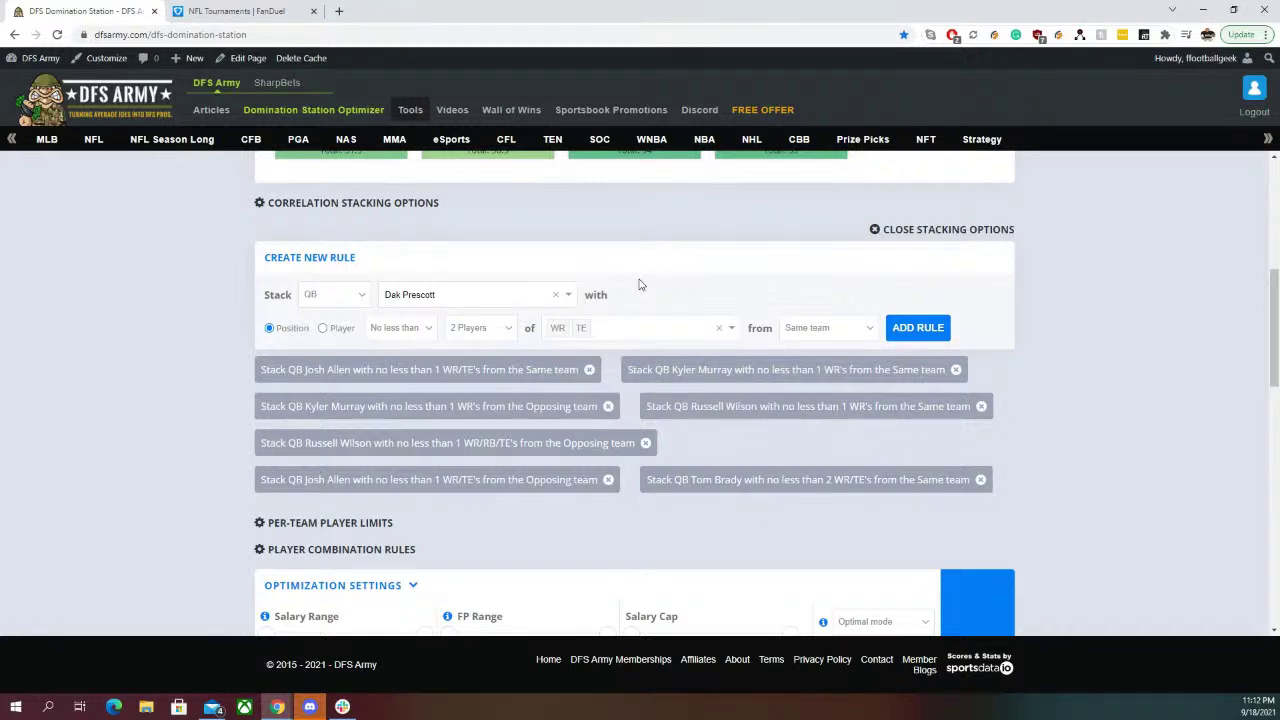
Add the Dak Prescott rule with no less than 2 WR/TE from the same team
left_click(404, 333)
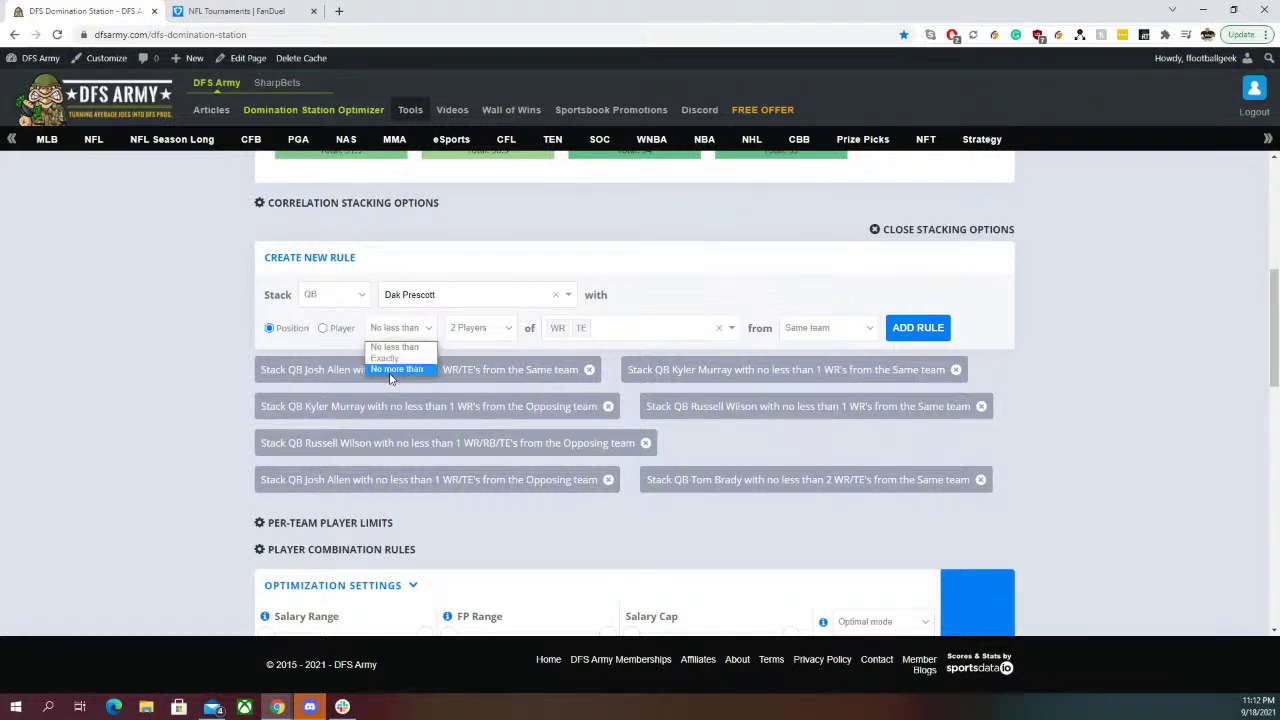
left_click(395, 347)
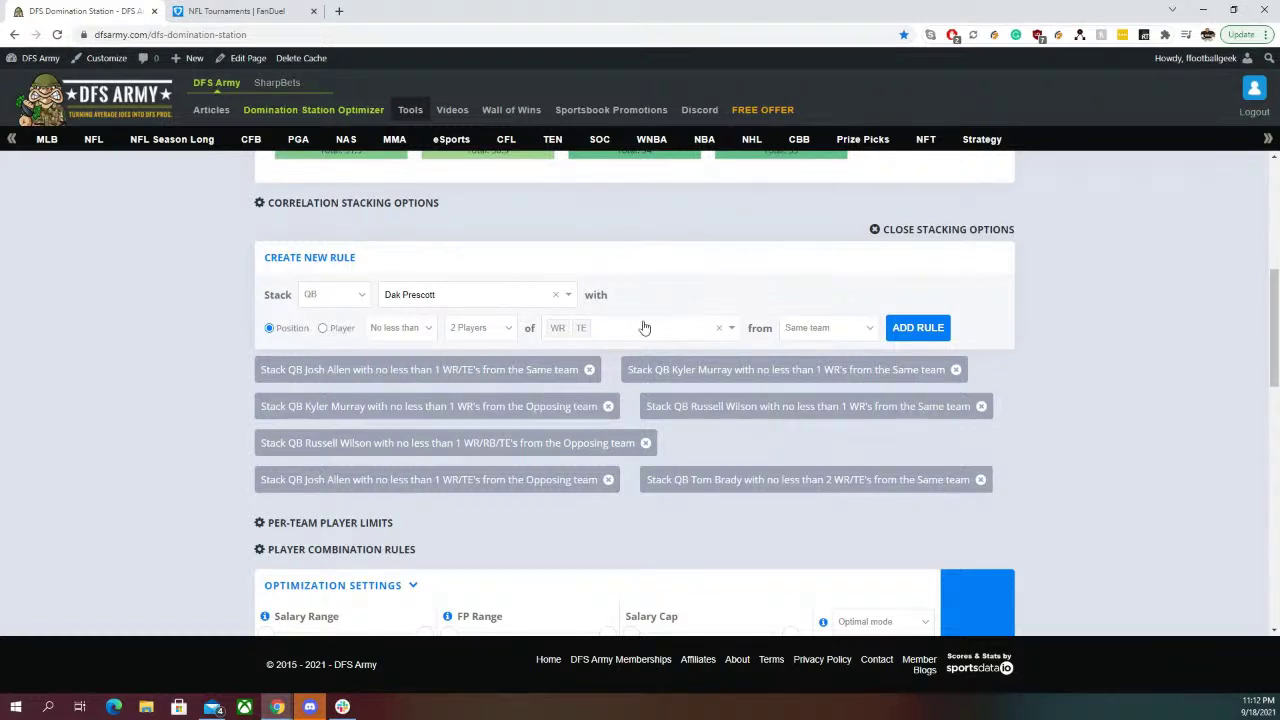
left_click(922, 333)
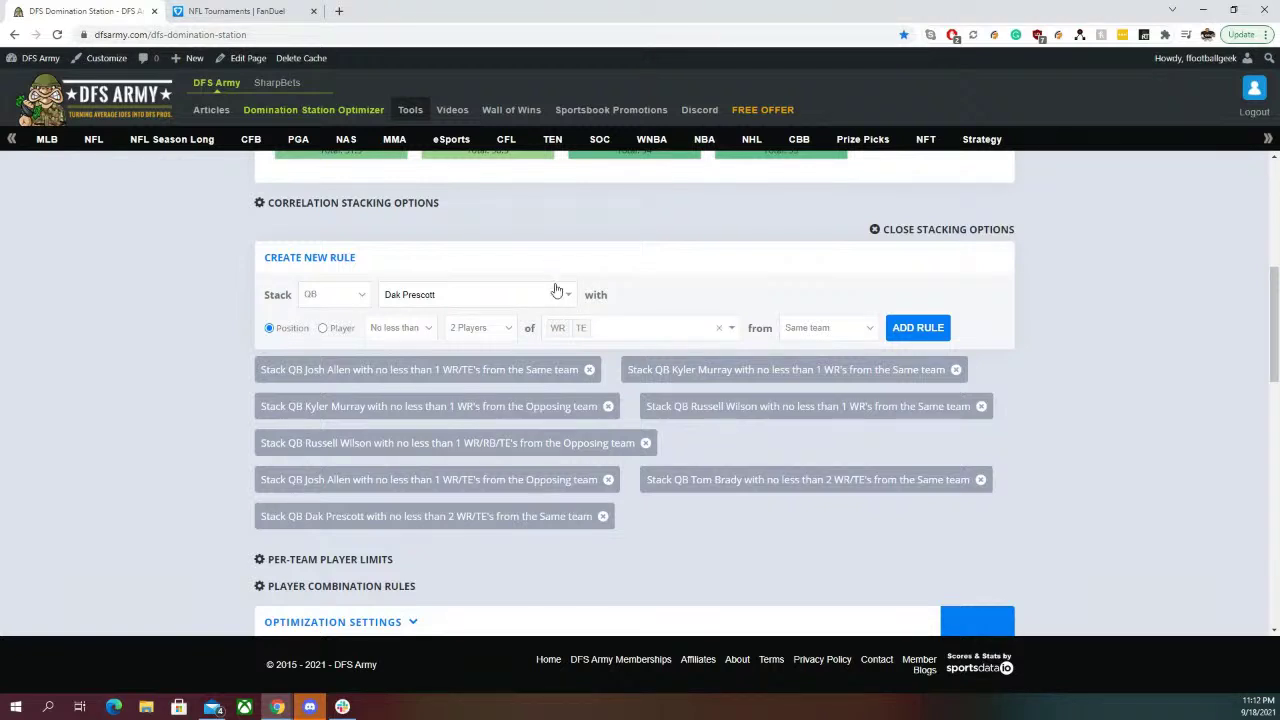
Add a second Dak Prescott rule with no less than 2 WR/TE/RB from the opposing team
left_click(837, 330)
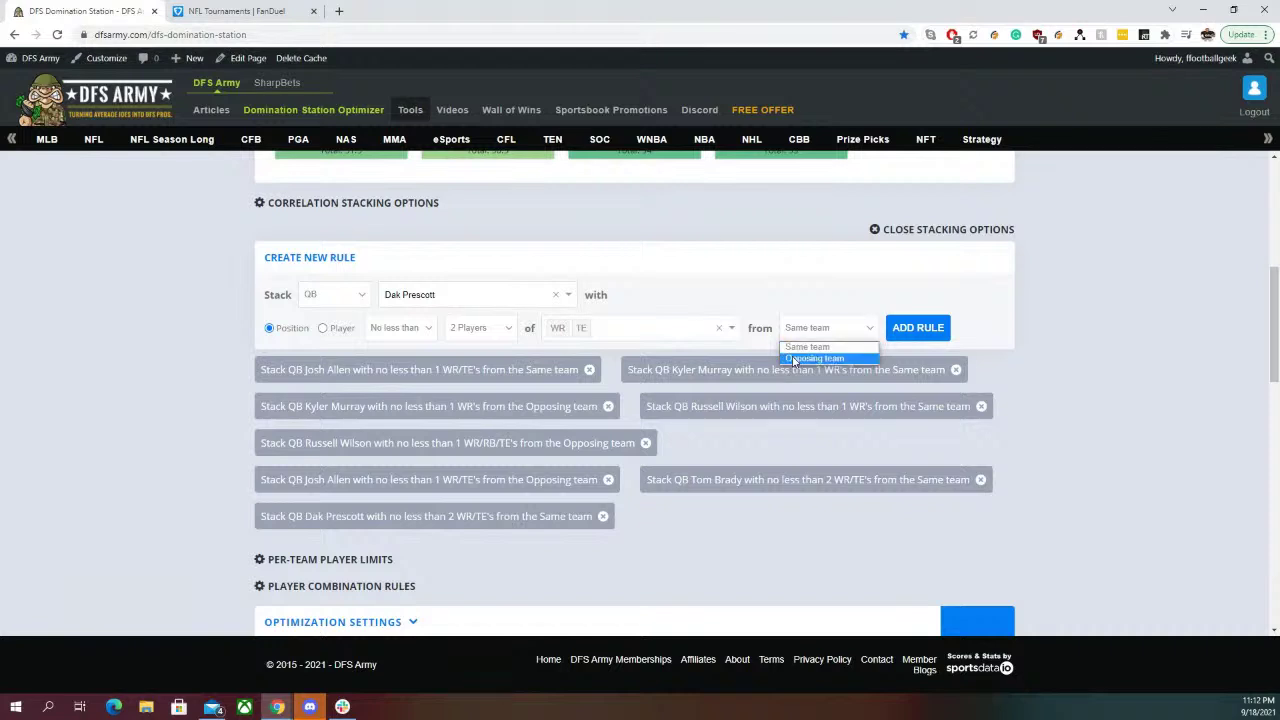
left_click(796, 358)
left_click(633, 336)
left_click(588, 372)
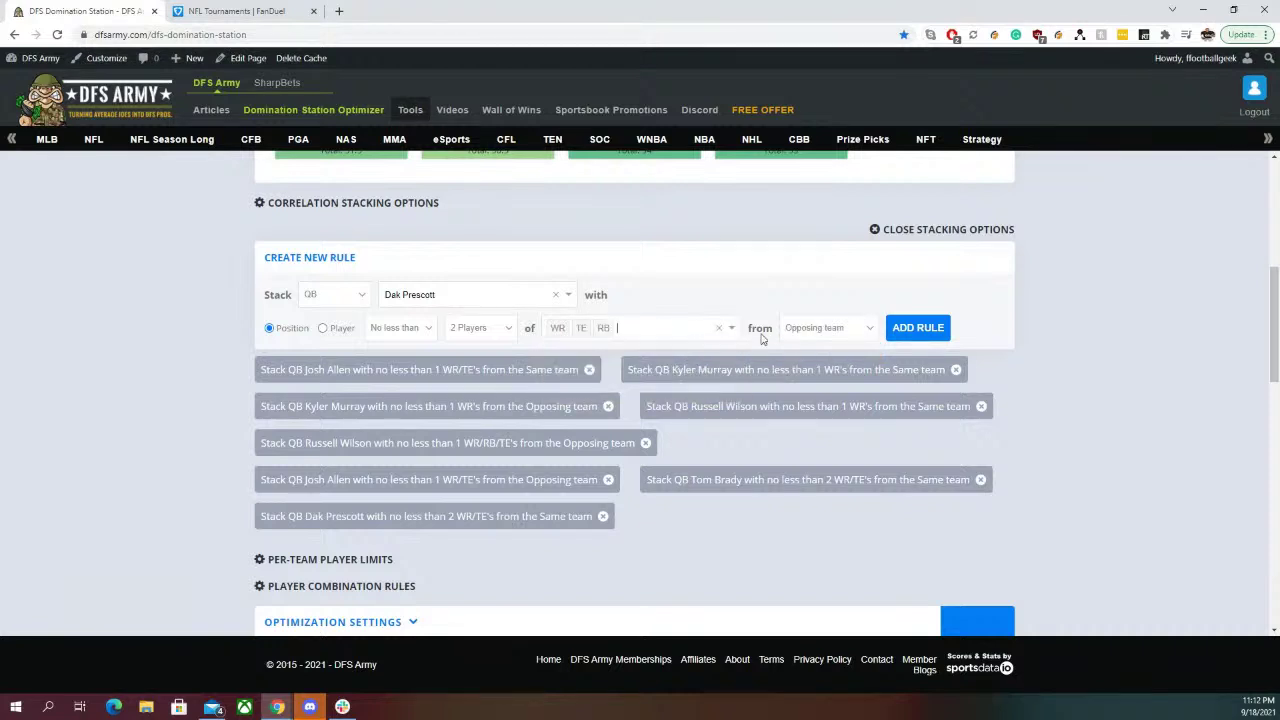
left_click(910, 330)
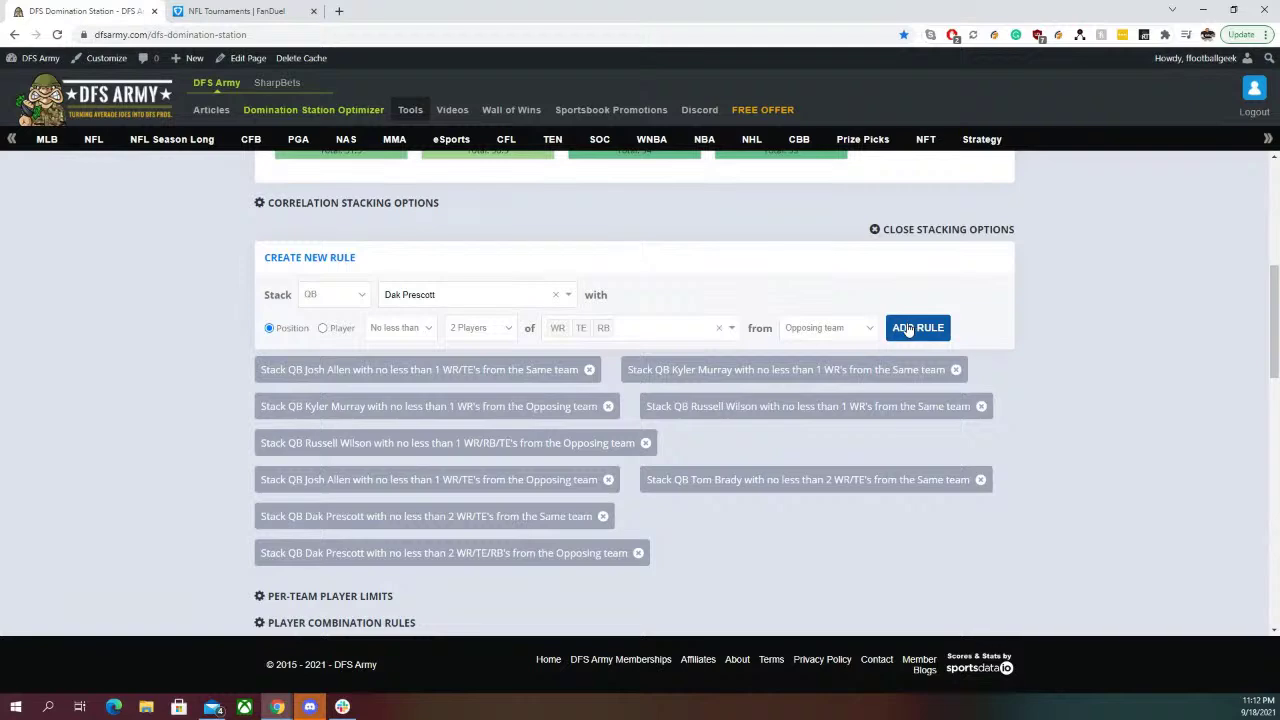
Limit the player list to wide receivers and search it for "ced"
scroll(320, 300, "down", 5)
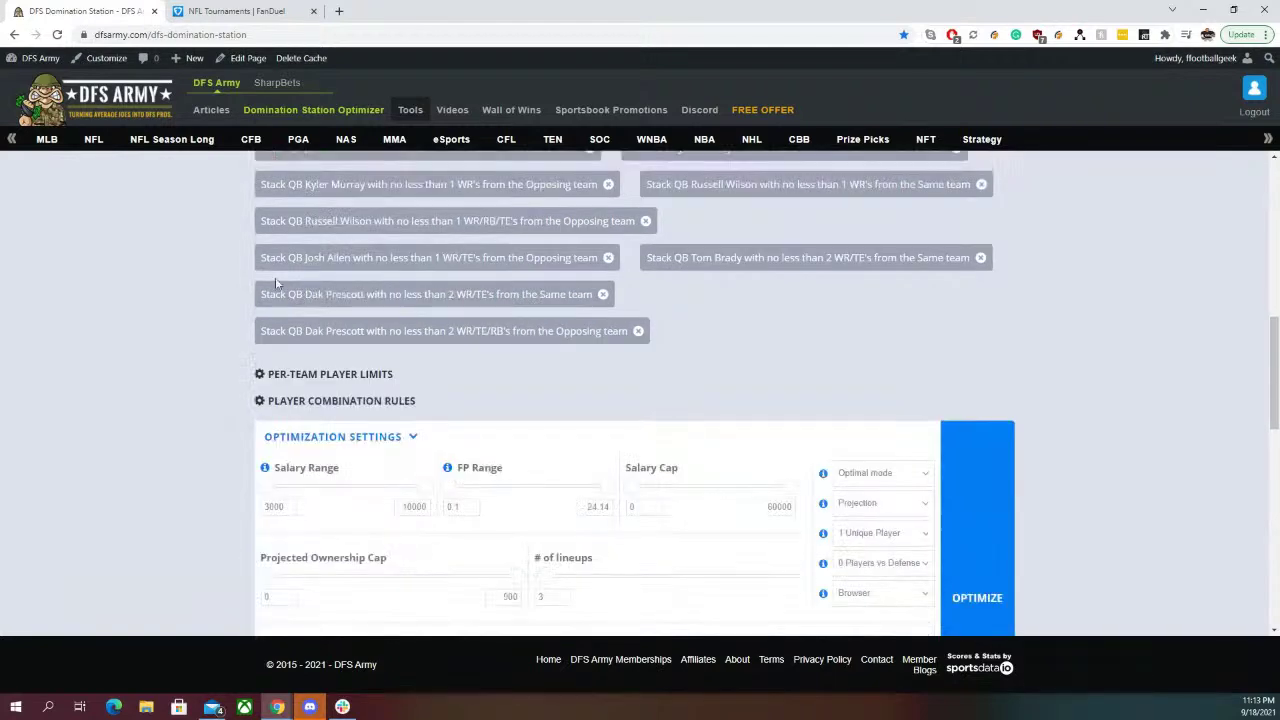
scroll(200, 290, "down", 2)
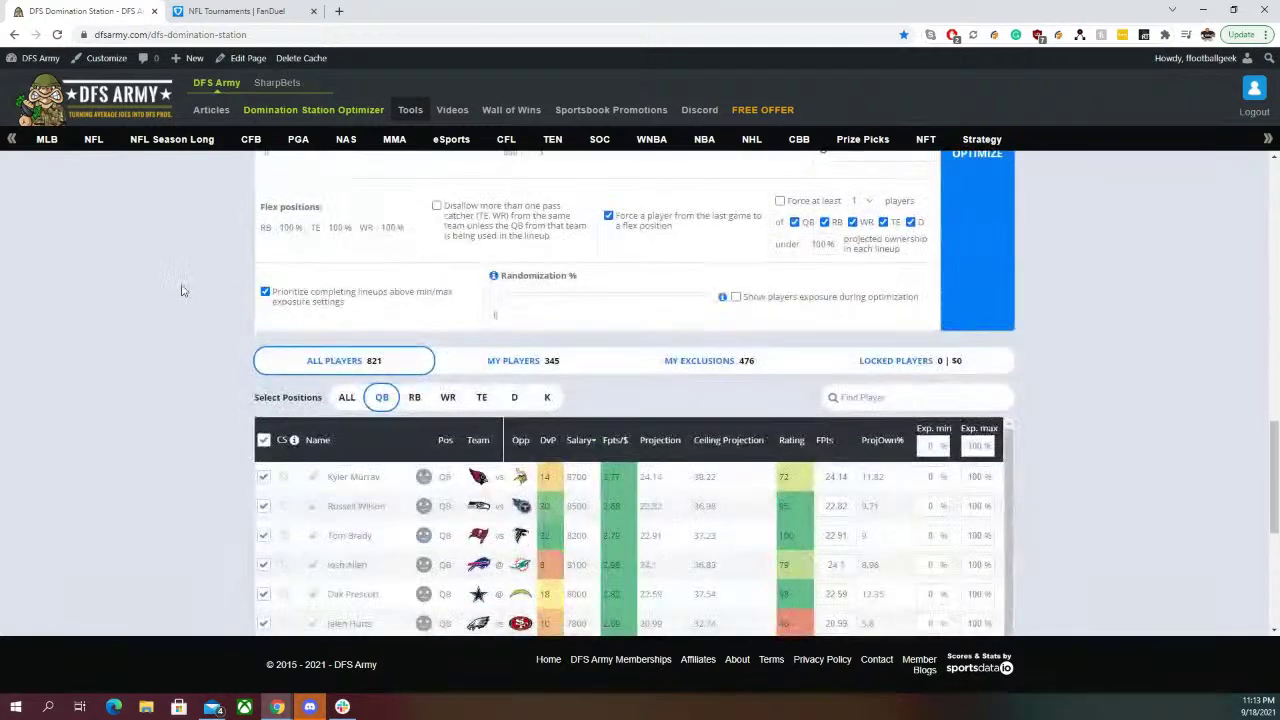
left_click(857, 394)
type("x")
key("BackSpace")
type("ci")
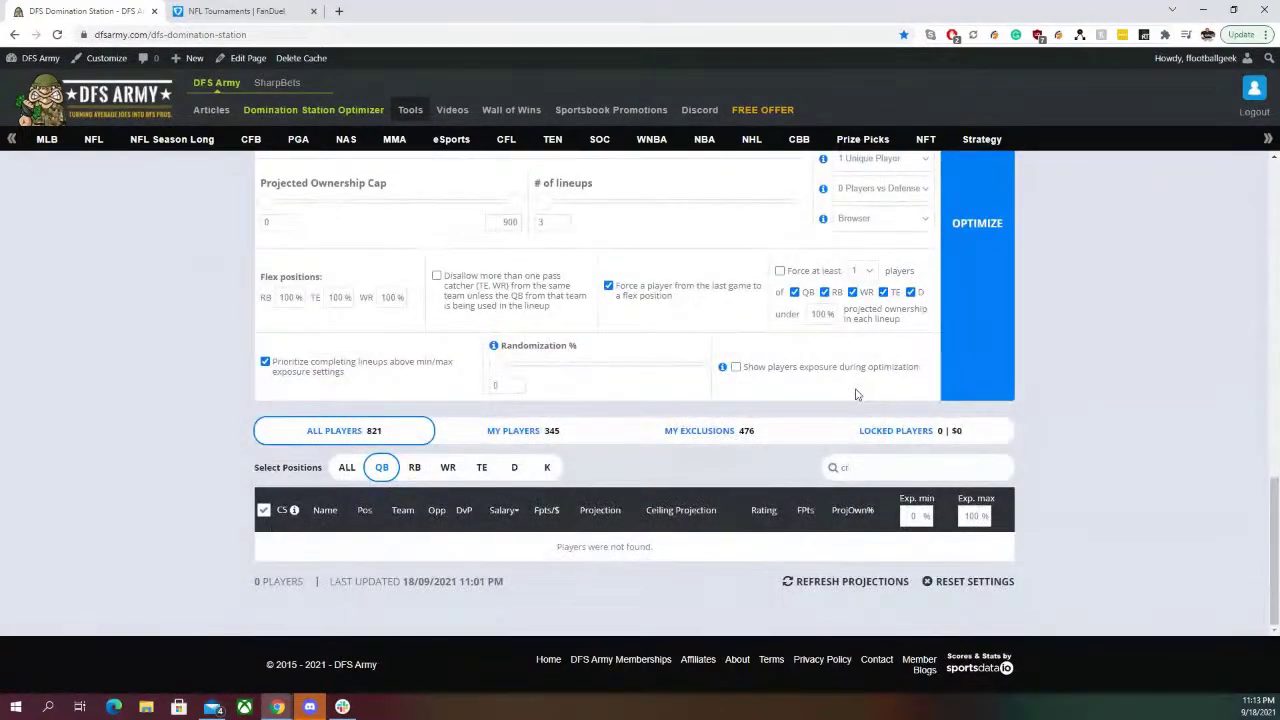
key("BackSpace")
type("l")
type("d")
left_click(449, 478)
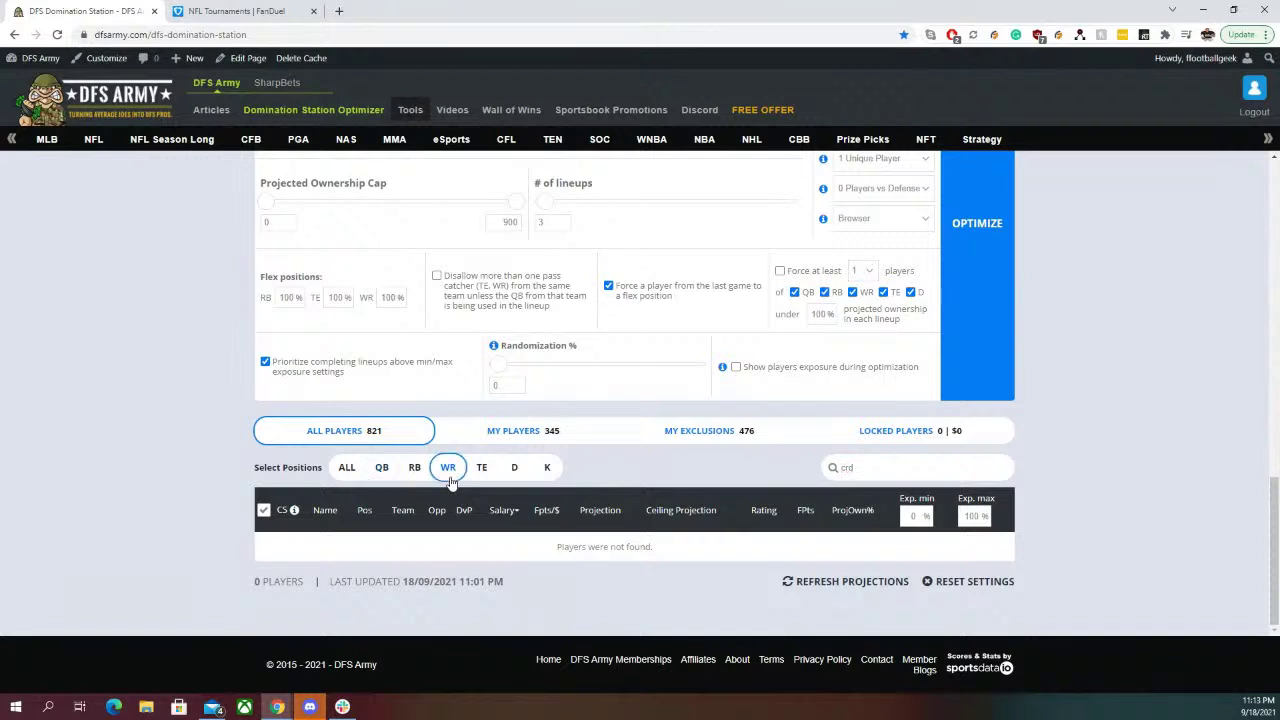
double_click(890, 469)
type("ced")
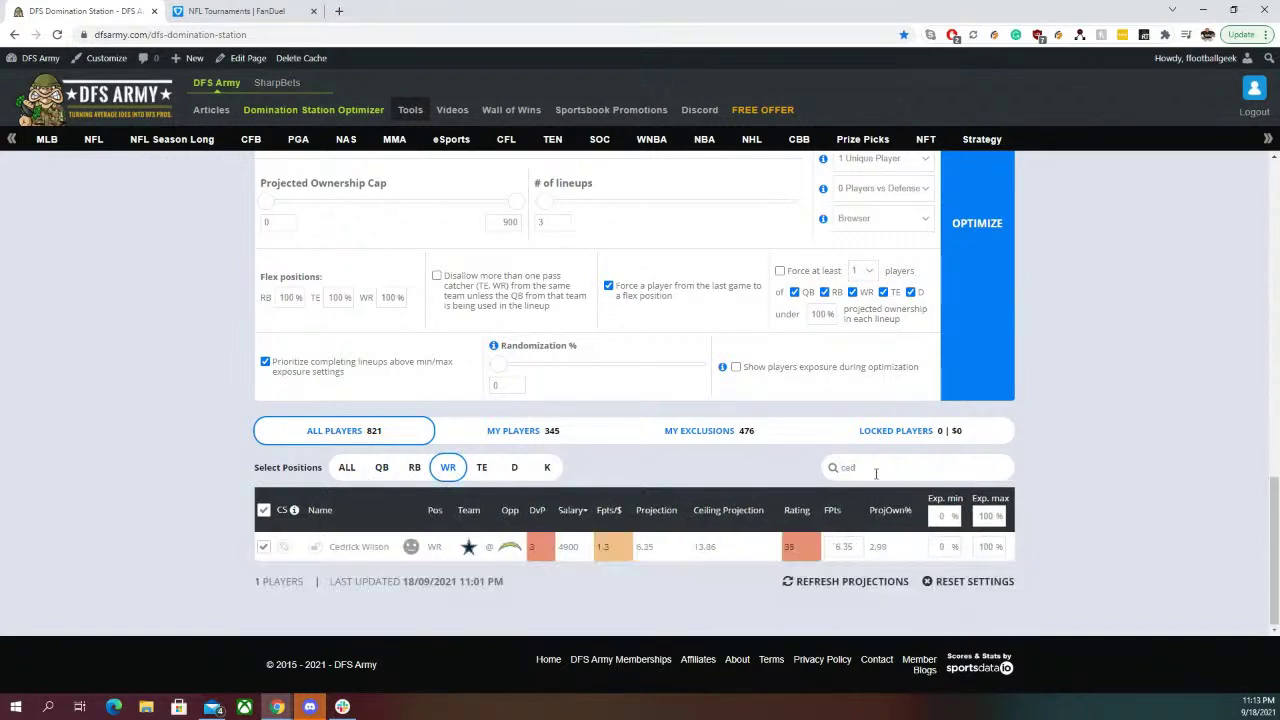
Set Cedrick Wilson's projected fantasy points (FPts) to 8.8
double_click(843, 546)
type("8.8")
left_click(704, 486)
Find Jalen Guyton by searching for "guy" and set his projected fantasy points (FPts) to 7.9
double_click(876, 476)
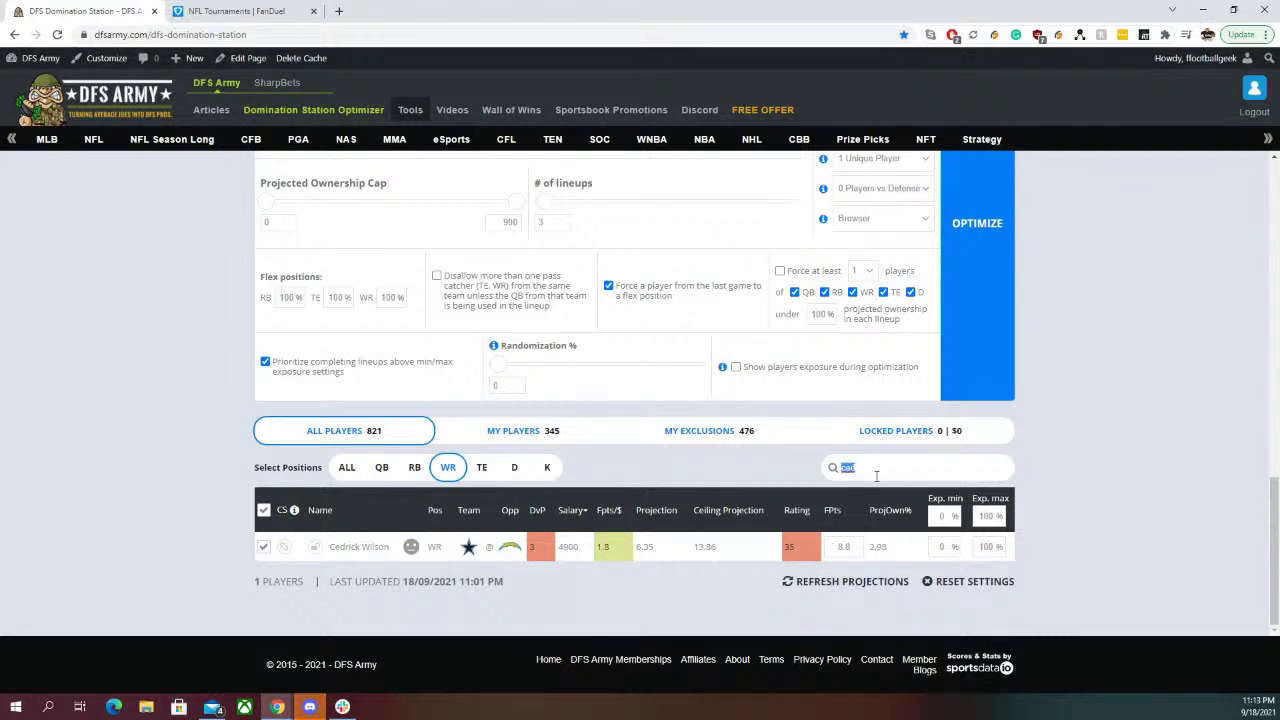
type("guy")
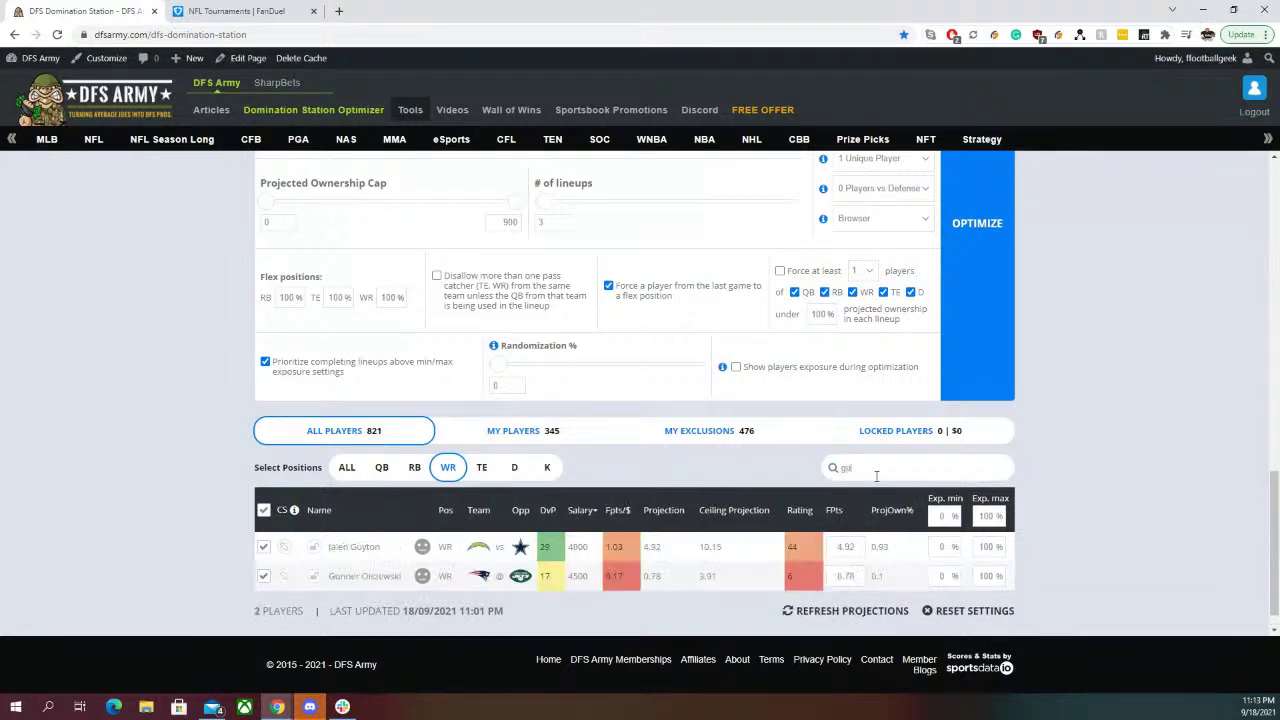
double_click(845, 547)
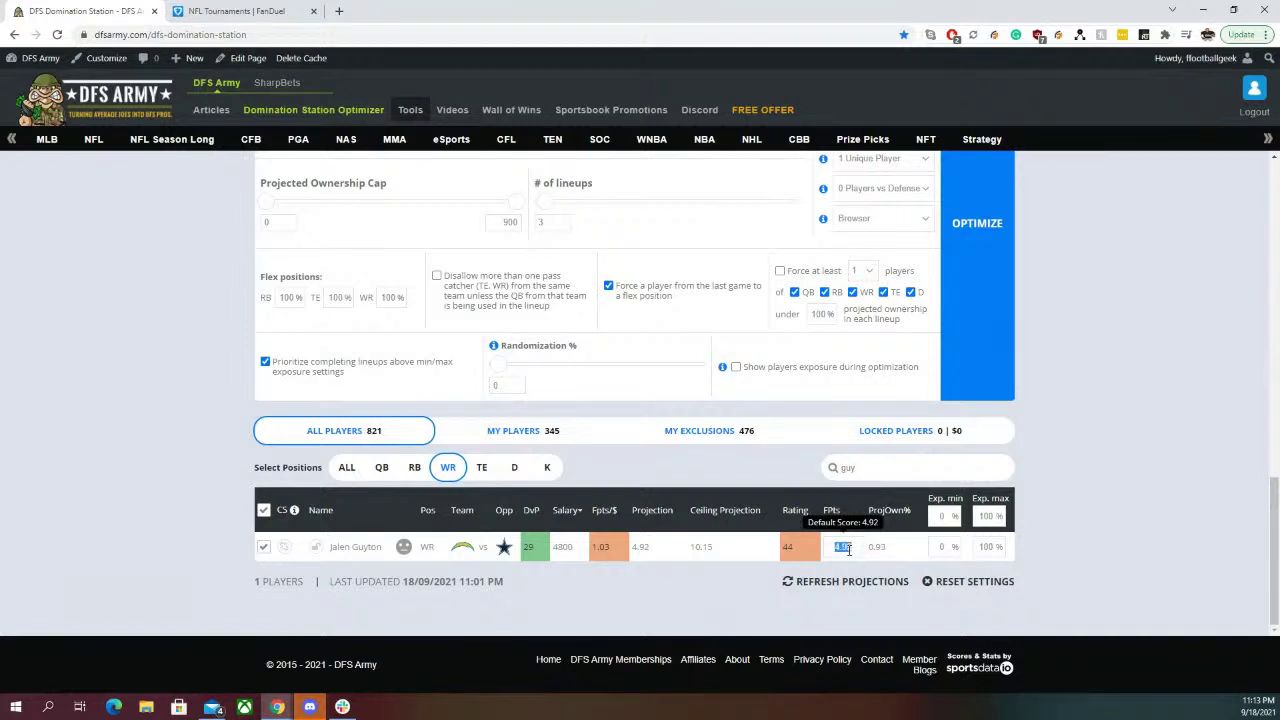
type("7")
left_click(98, 501)
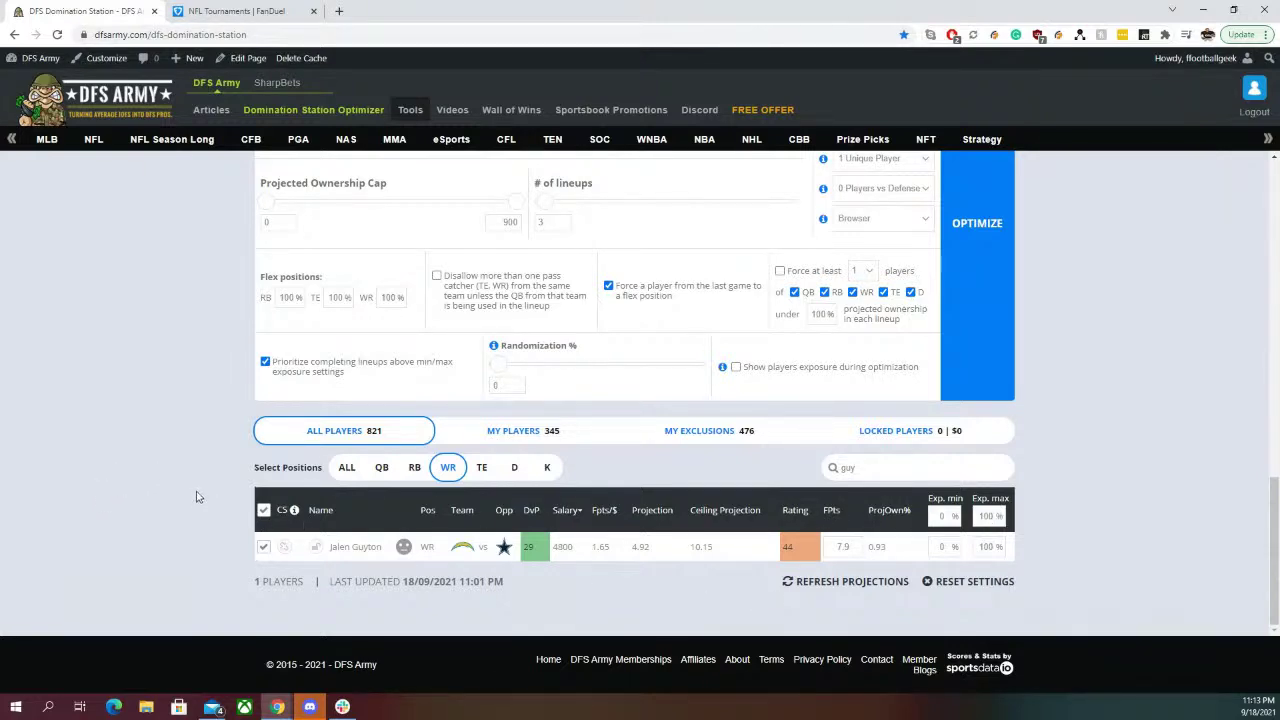
Start a new correlation stacking rule based on WR Cedrick Wilson
scroll(181, 479, "up", 10)
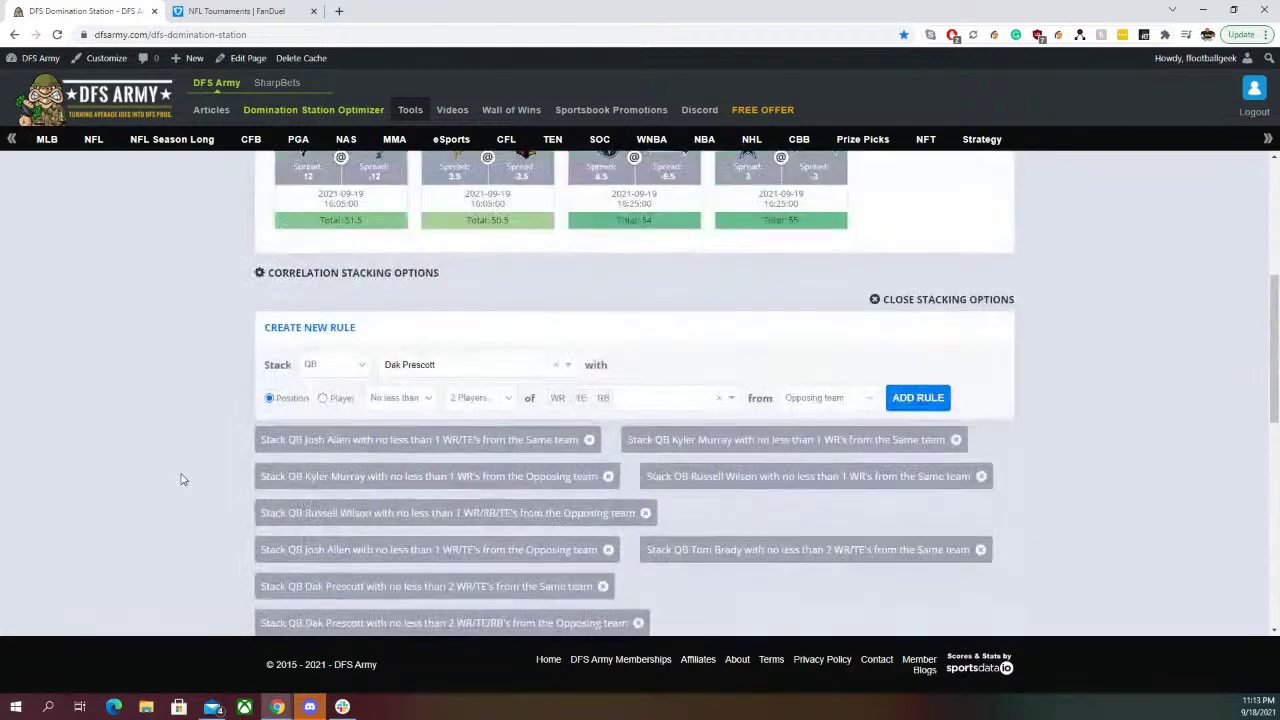
scroll(181, 479, "down", 2)
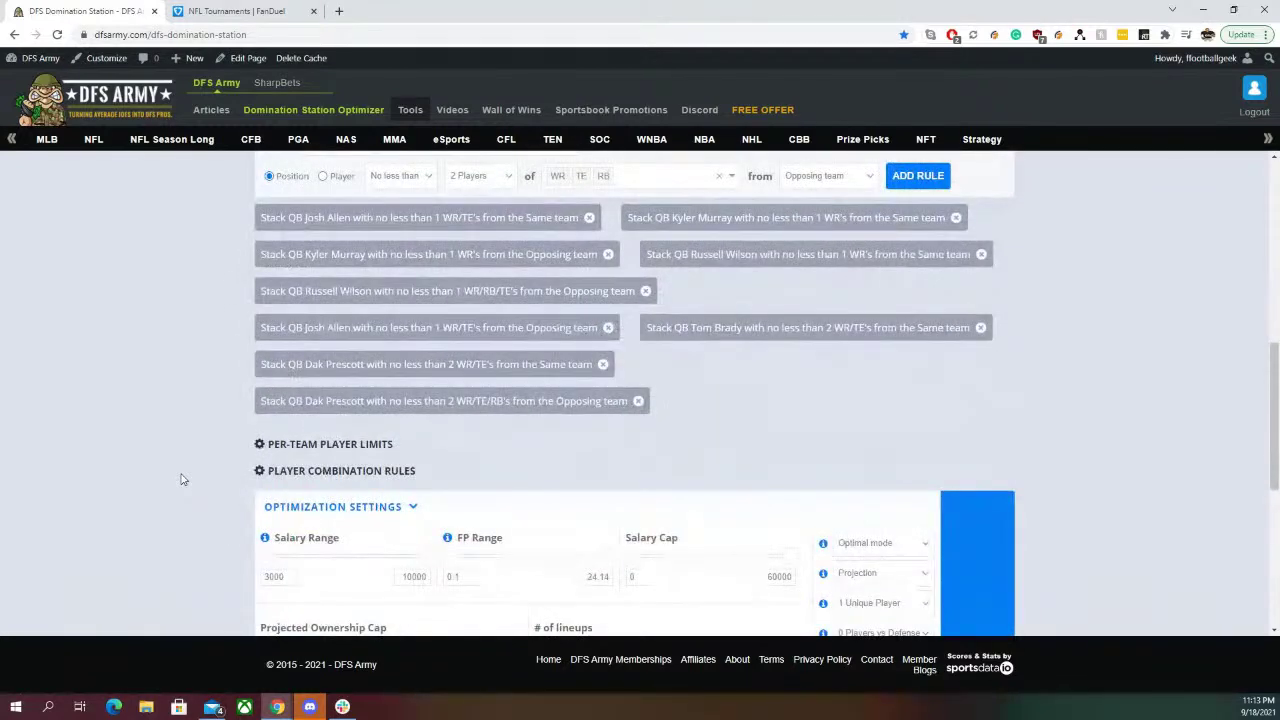
scroll(181, 479, "up", 2)
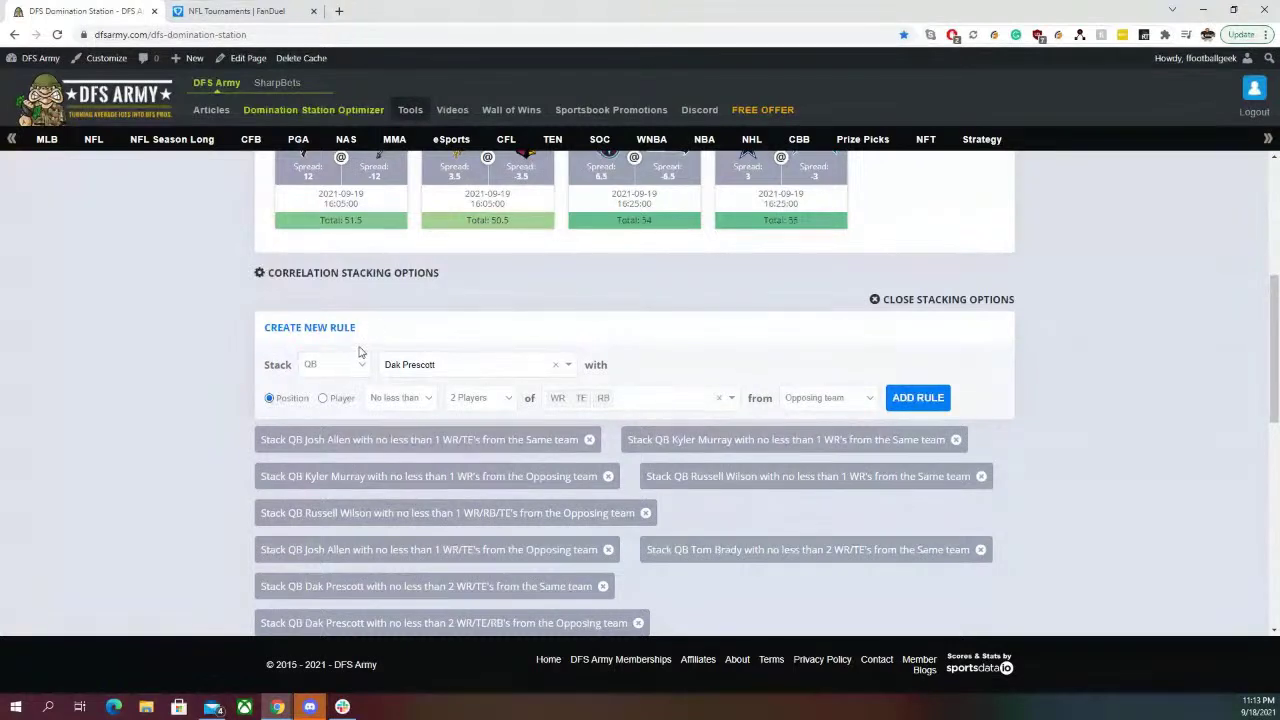
left_click(336, 368)
left_click(185, 316)
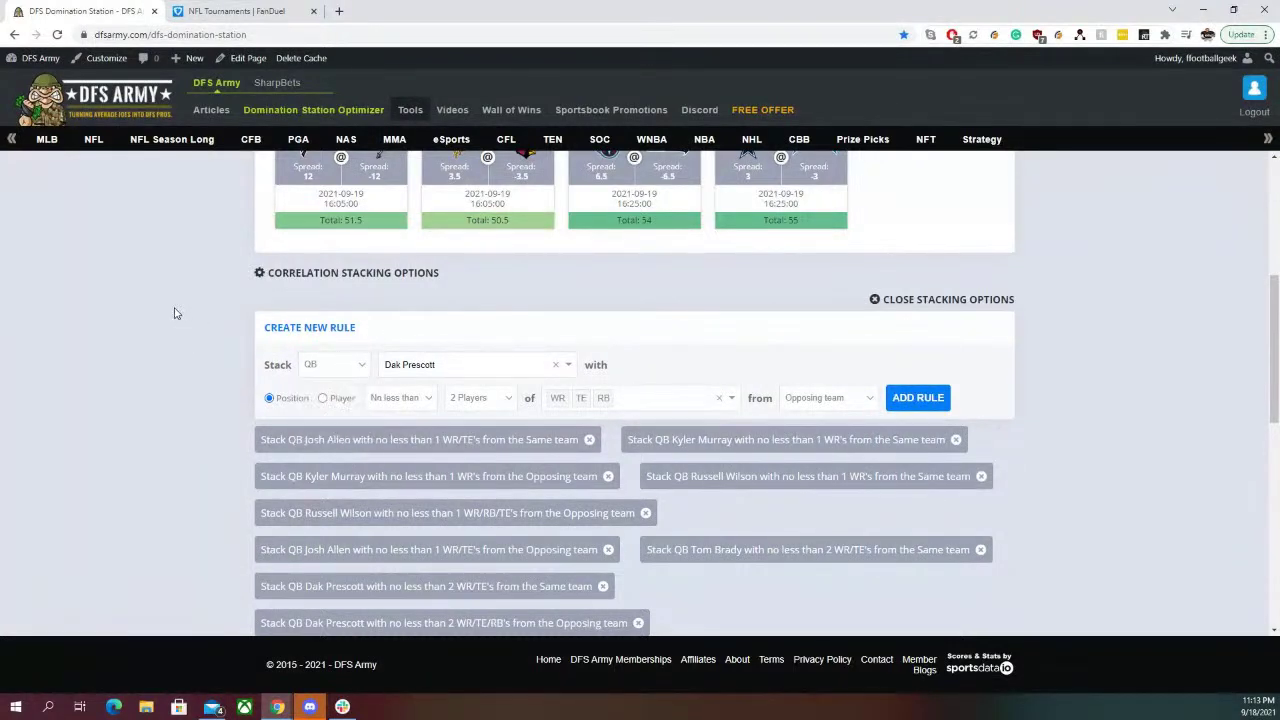
left_click(340, 367)
left_click(325, 417)
left_click(458, 378)
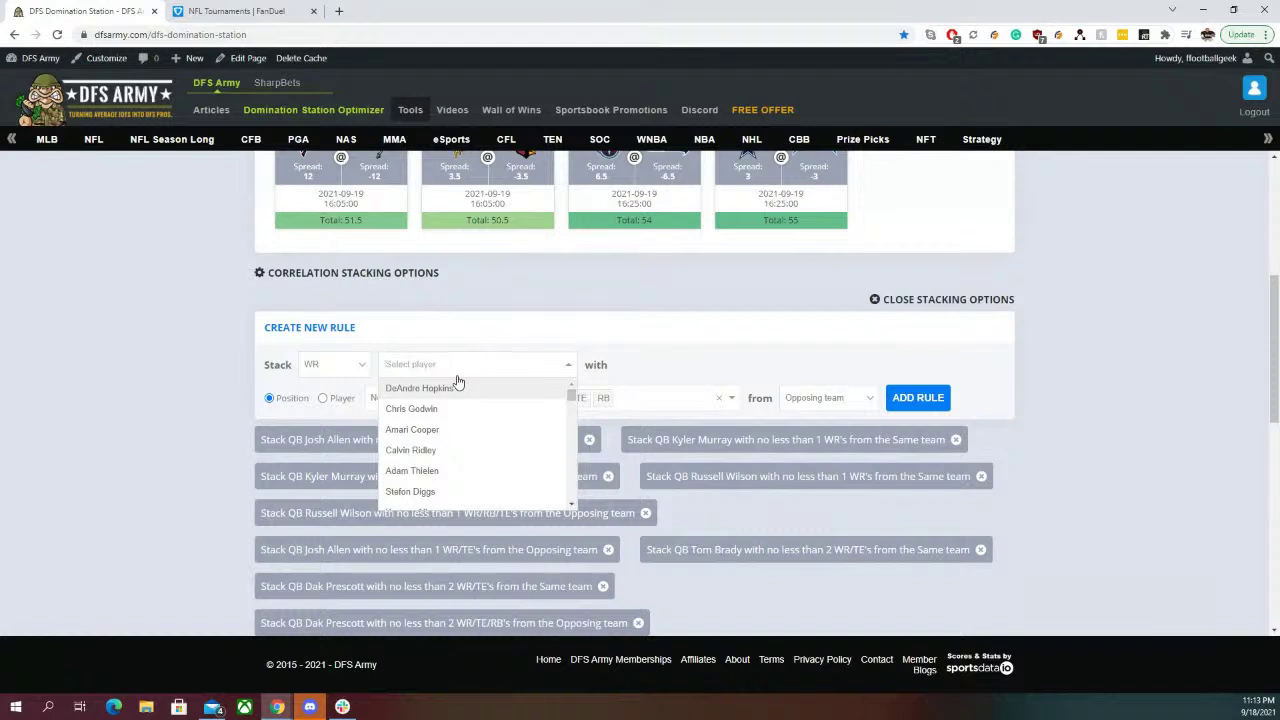
type("ced")
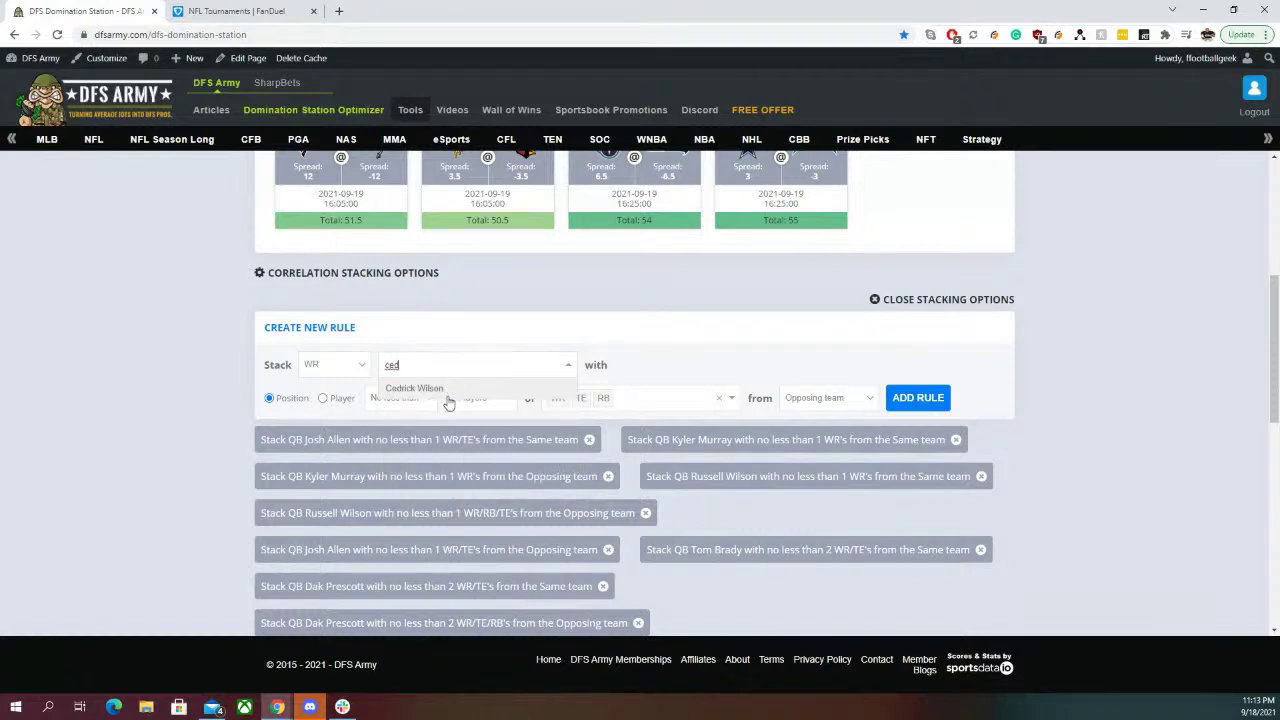
left_click(447, 391)
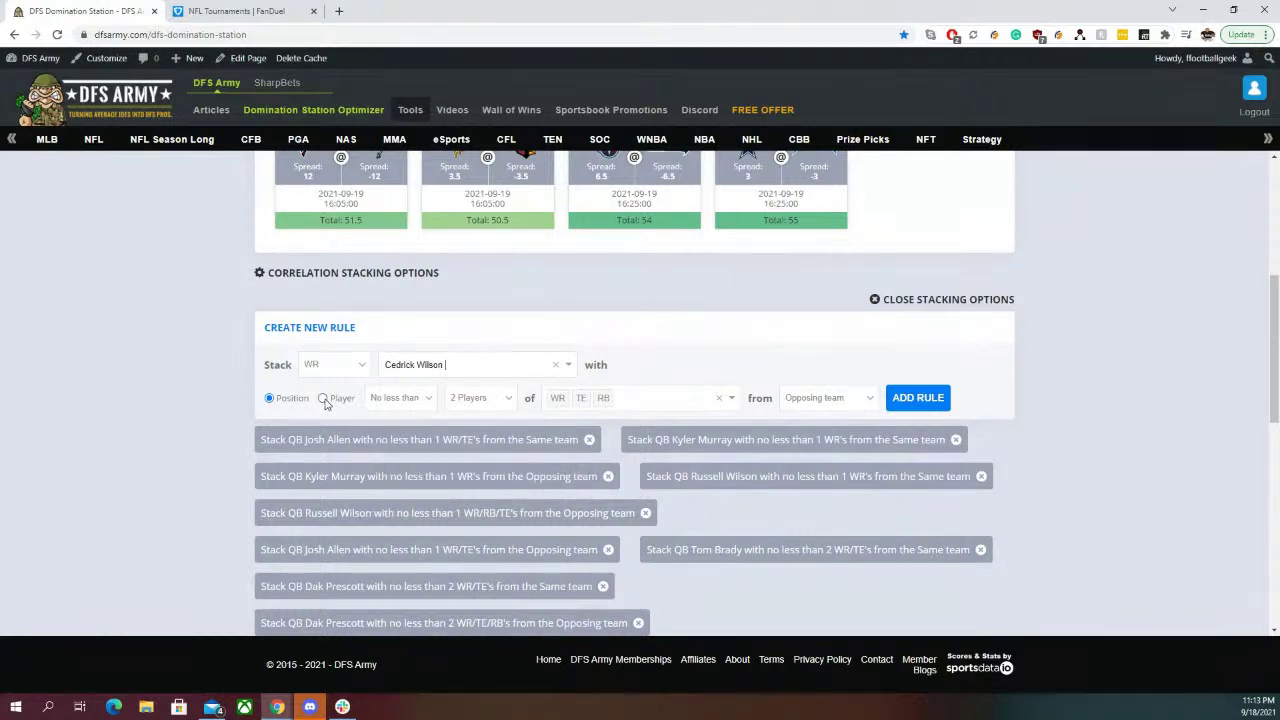
Complete the Cedrick Wilson stacking rule with exactly 1 QB from the same team and add it
left_click(397, 398)
left_click(425, 428)
left_click(478, 398)
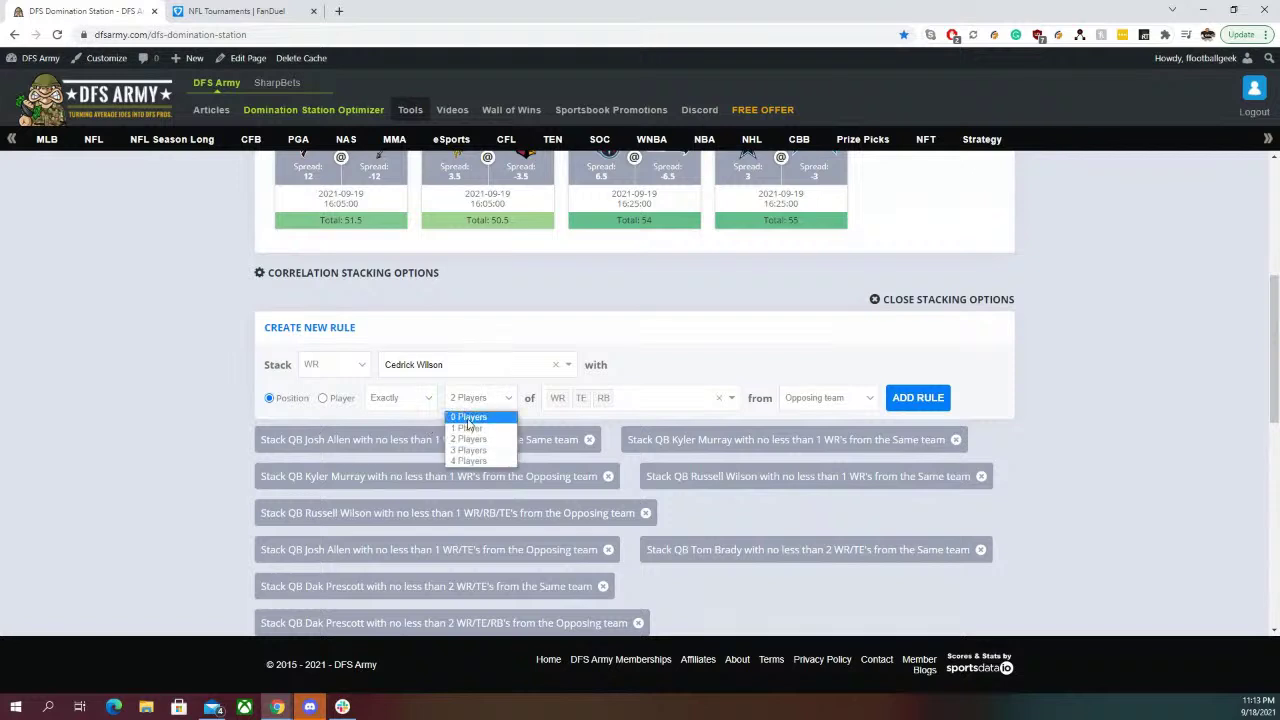
left_click(490, 413)
left_click(643, 403)
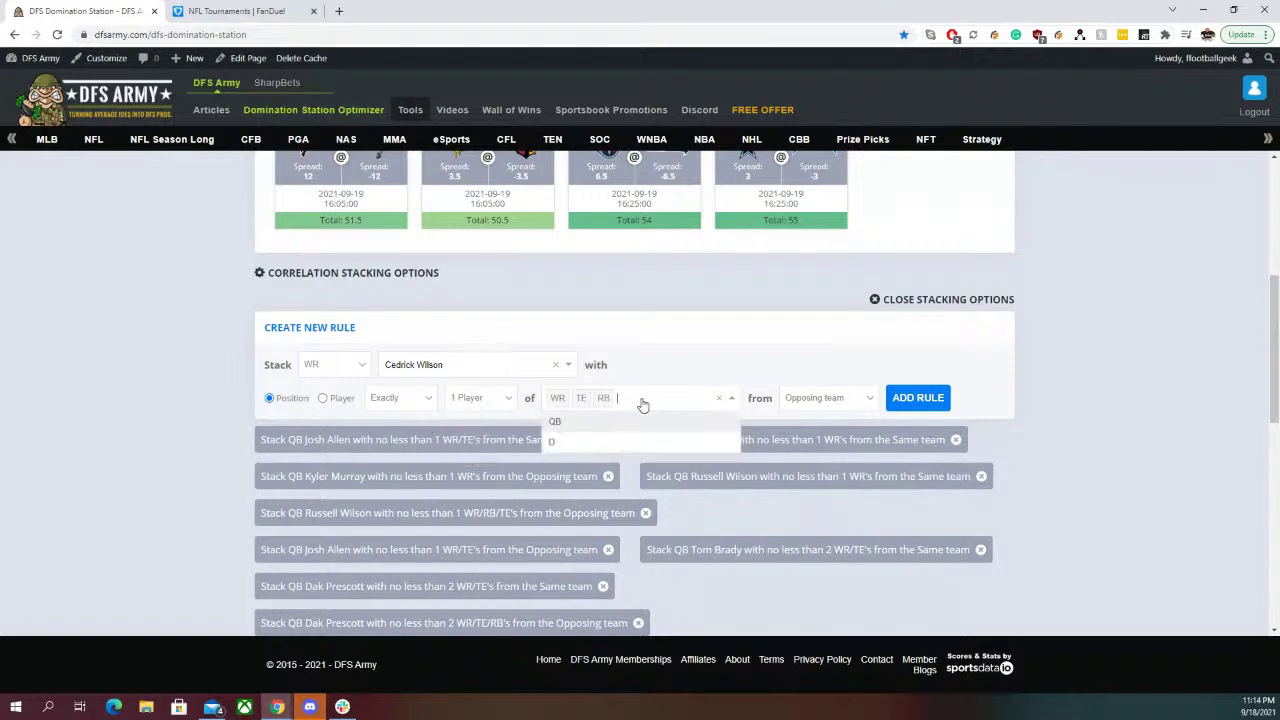
left_click(583, 422)
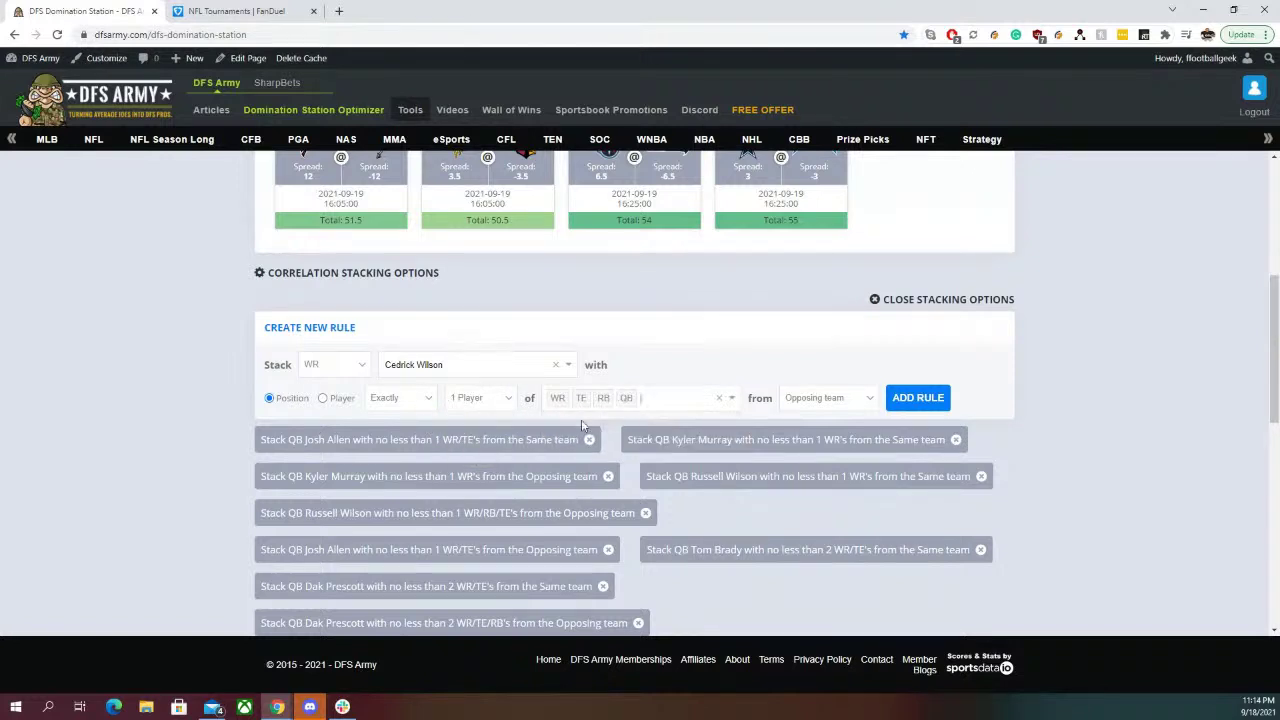
left_click(640, 403)
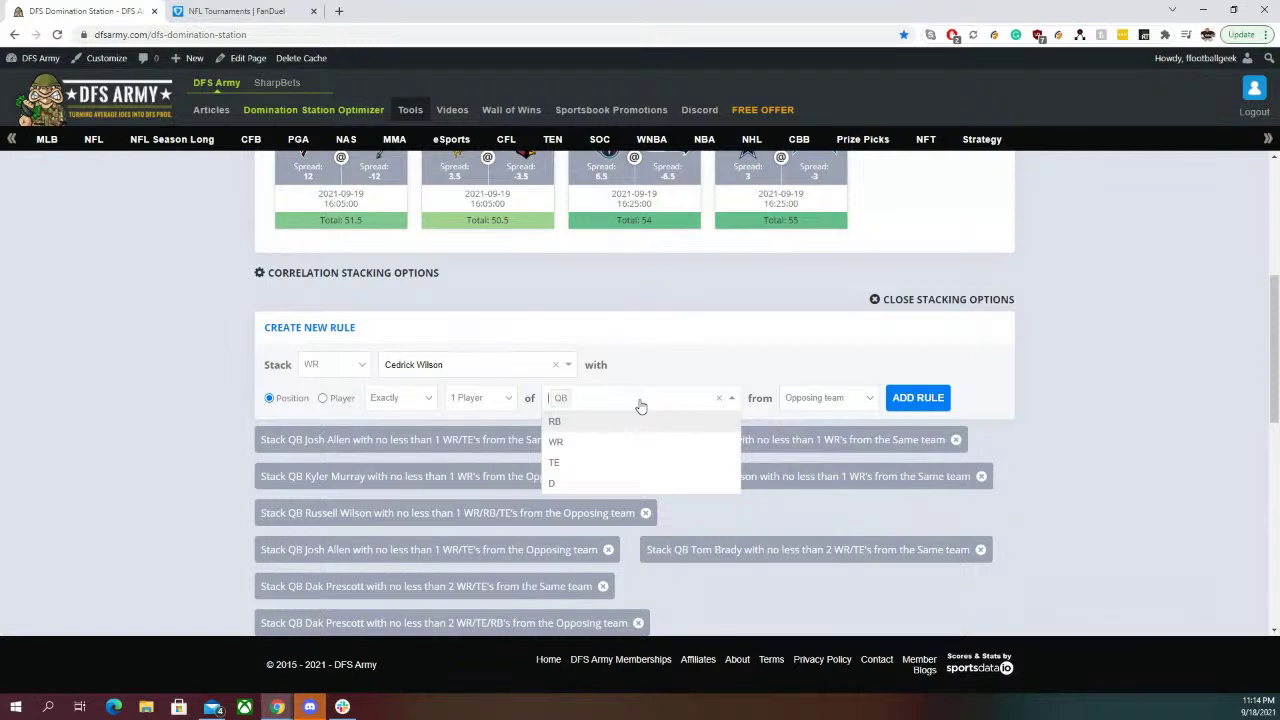
left_click(860, 398)
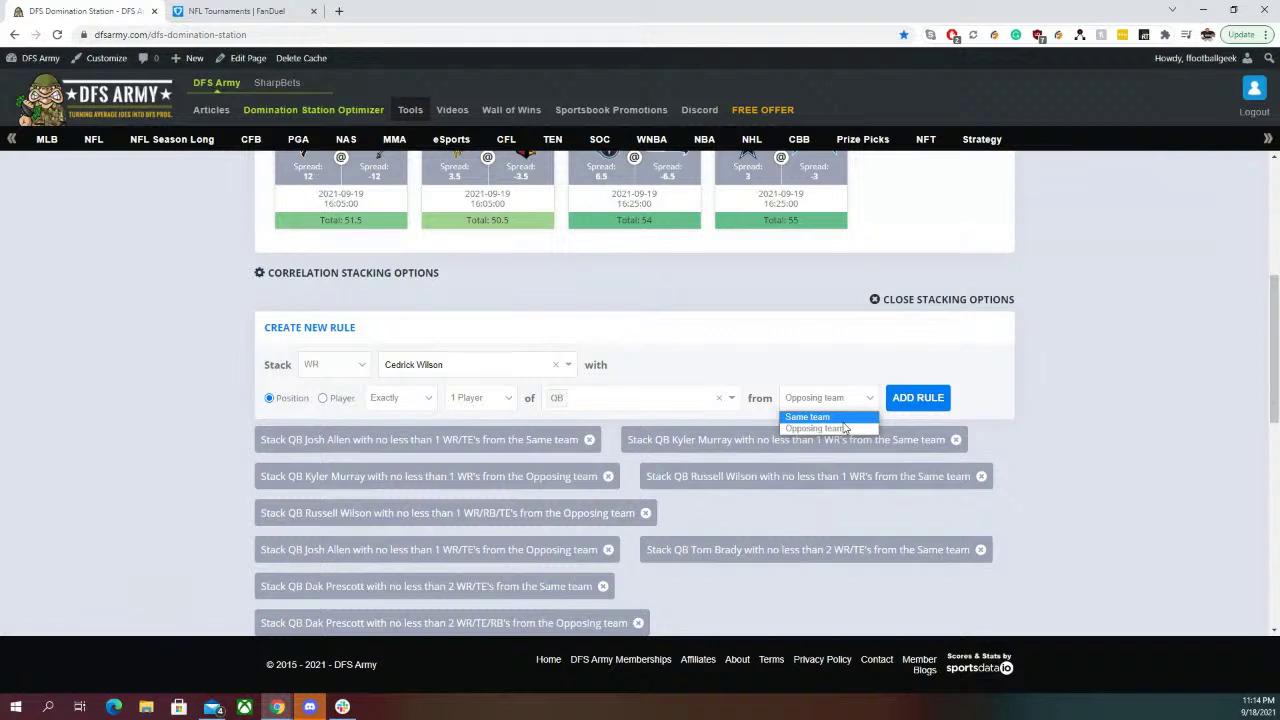
left_click(830, 417)
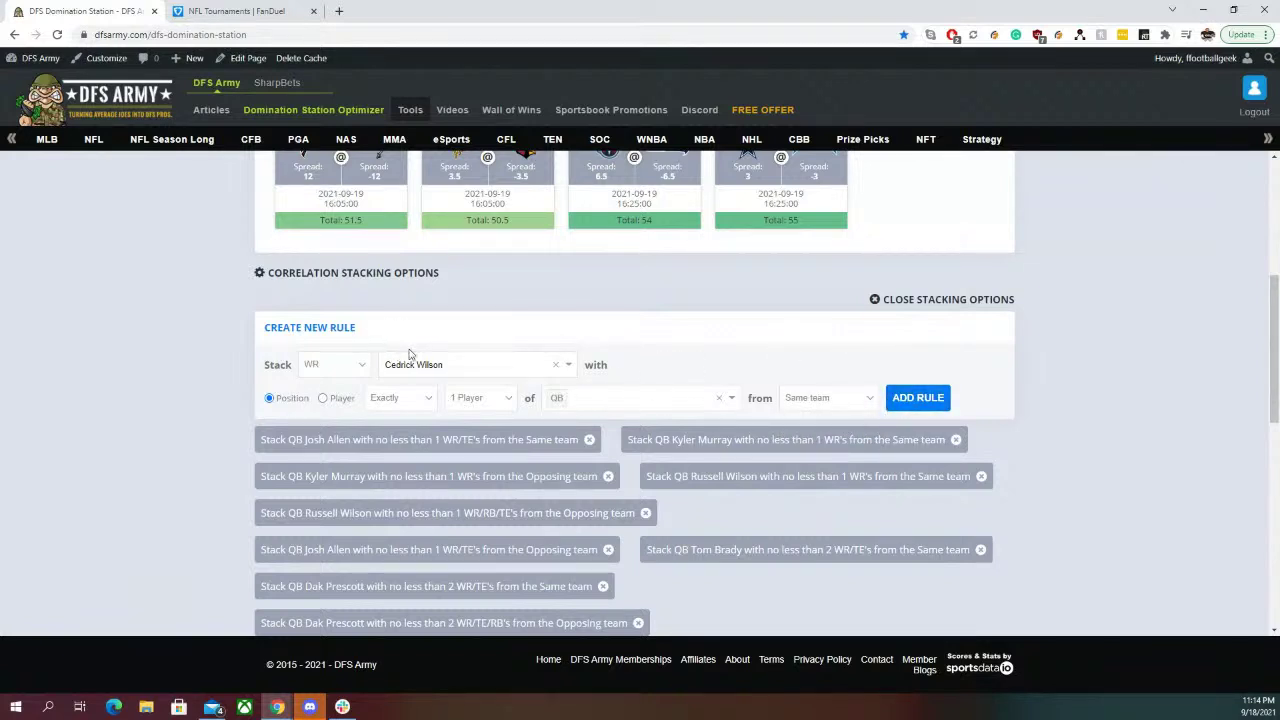
left_click(898, 403)
Search the wide receivers for "wilson" and set Cedrick Wilson's minimum exposure to 5%
scroll(1134, 386, "down", 10)
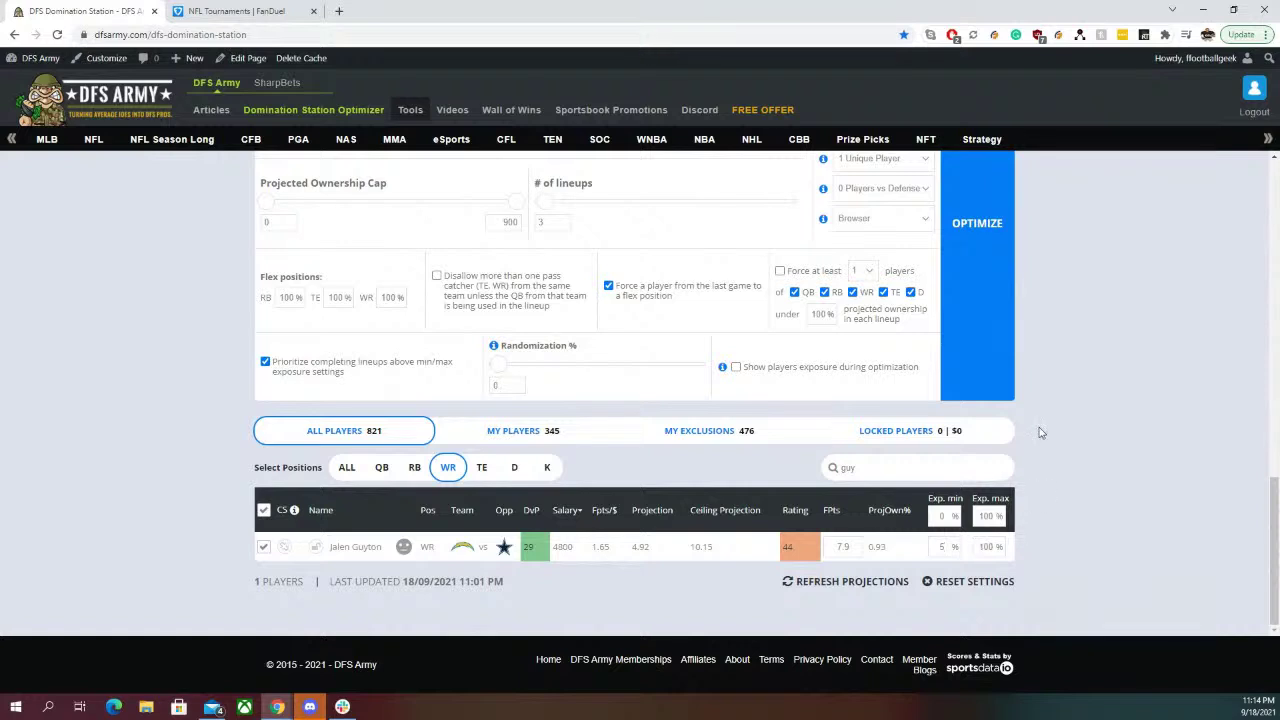
double_click(885, 472)
type("wilson")
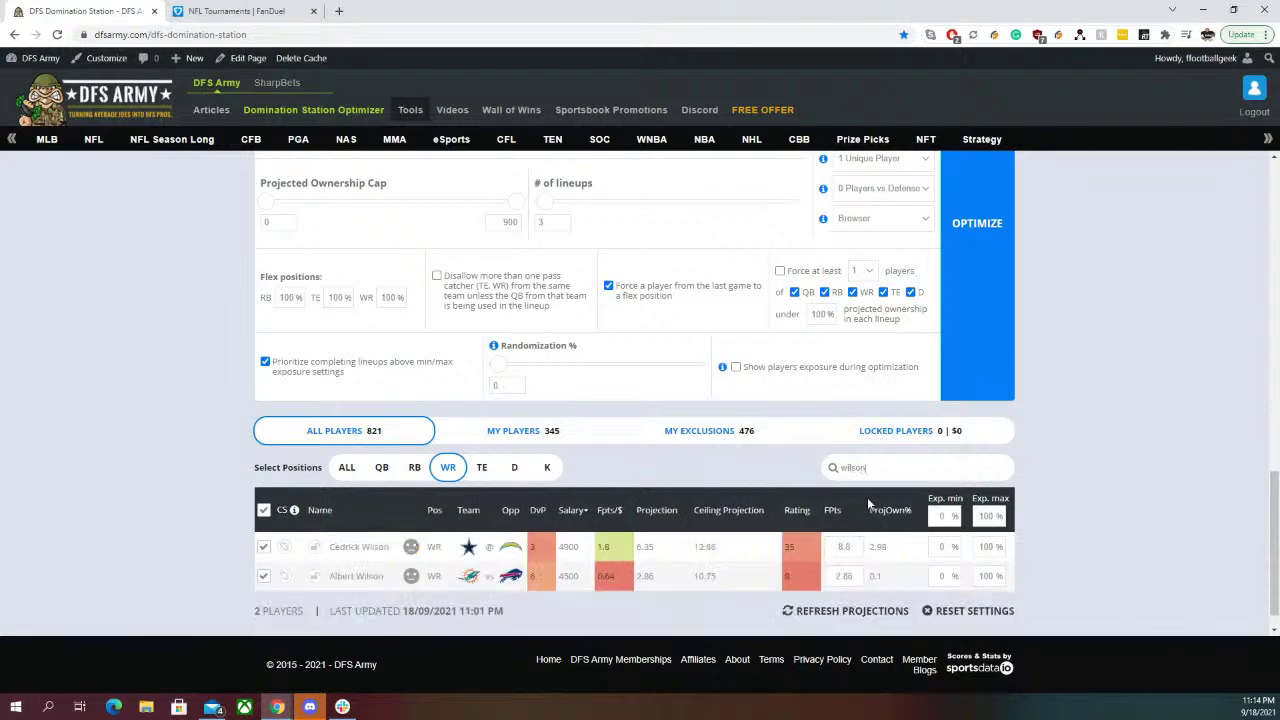
left_click(934, 547)
type("5")
Add a stacking rule pairing WR Jalen Guyton with exactly 1 QB from the same team
scroll(1160, 478, "up", 4)
scroll(703, 418, "up", 2)
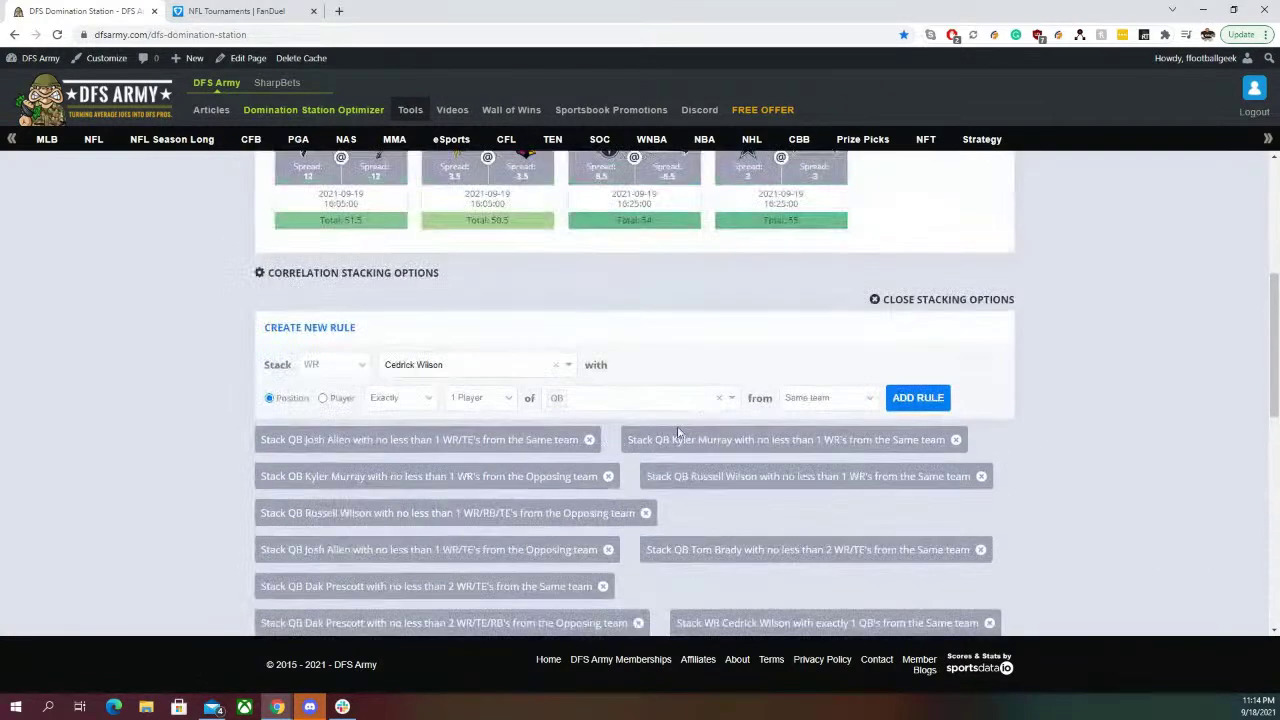
left_click(487, 372)
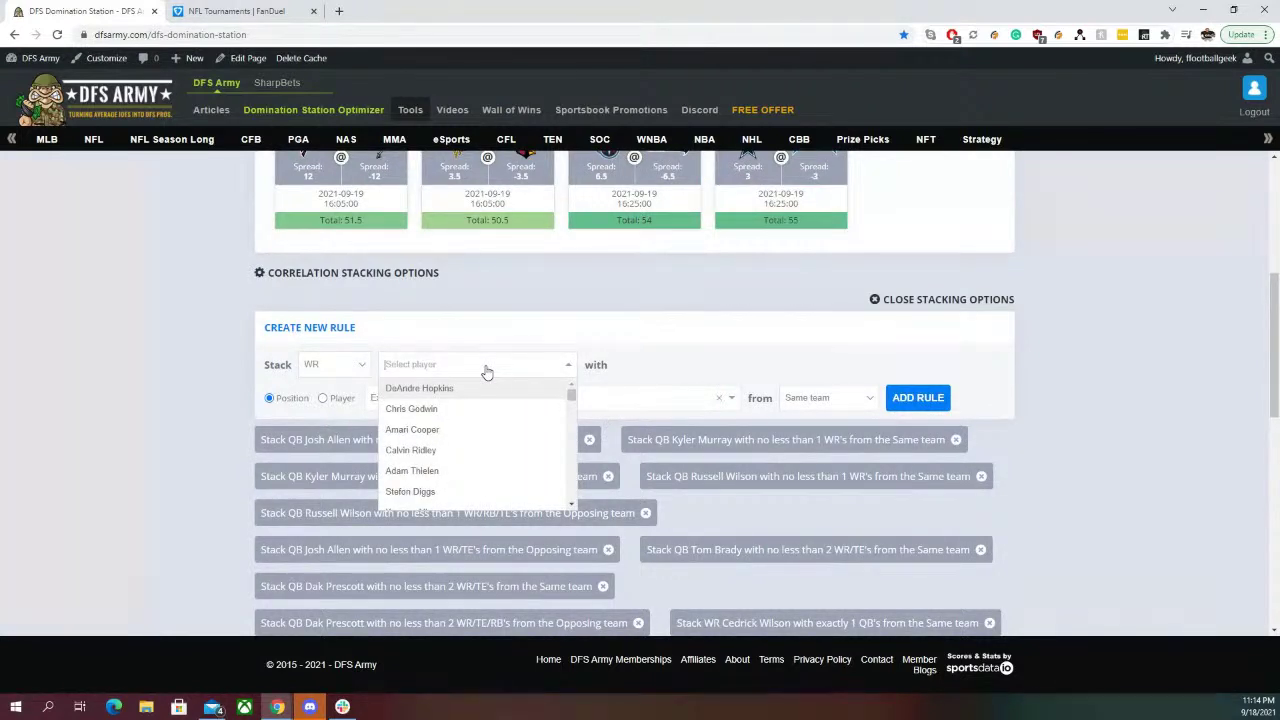
type("guy")
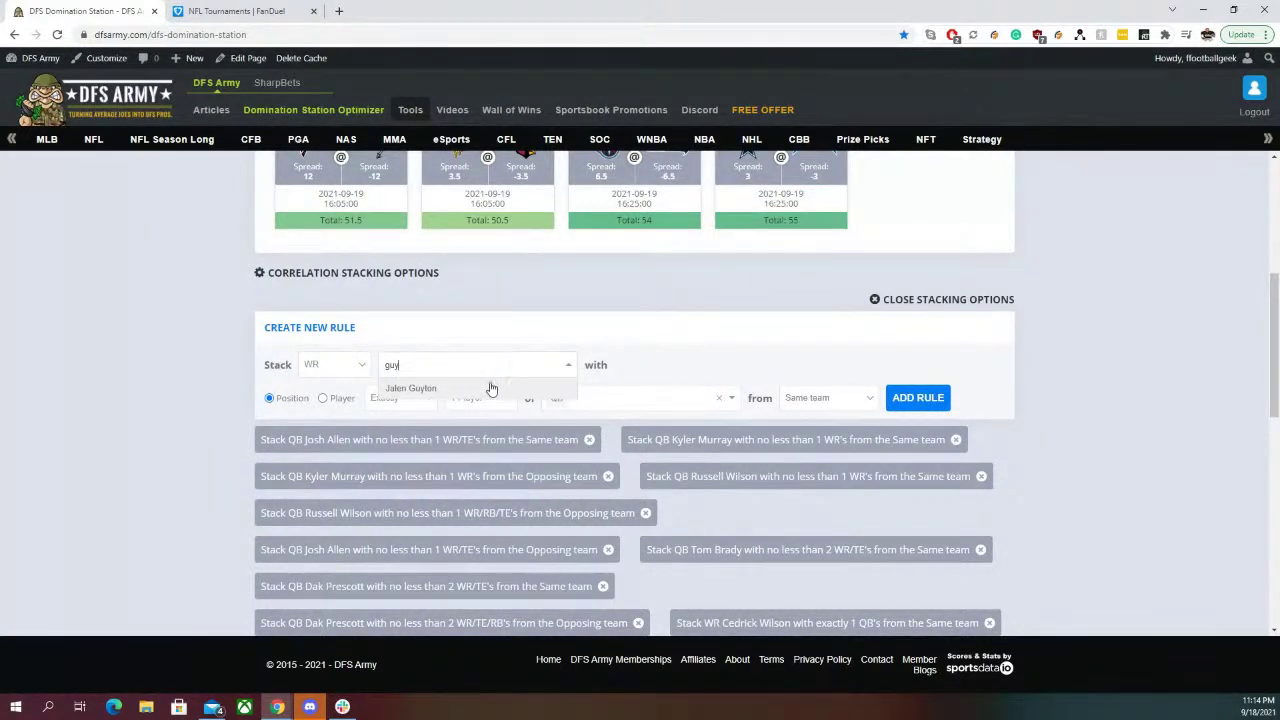
left_click(489, 388)
left_click(905, 400)
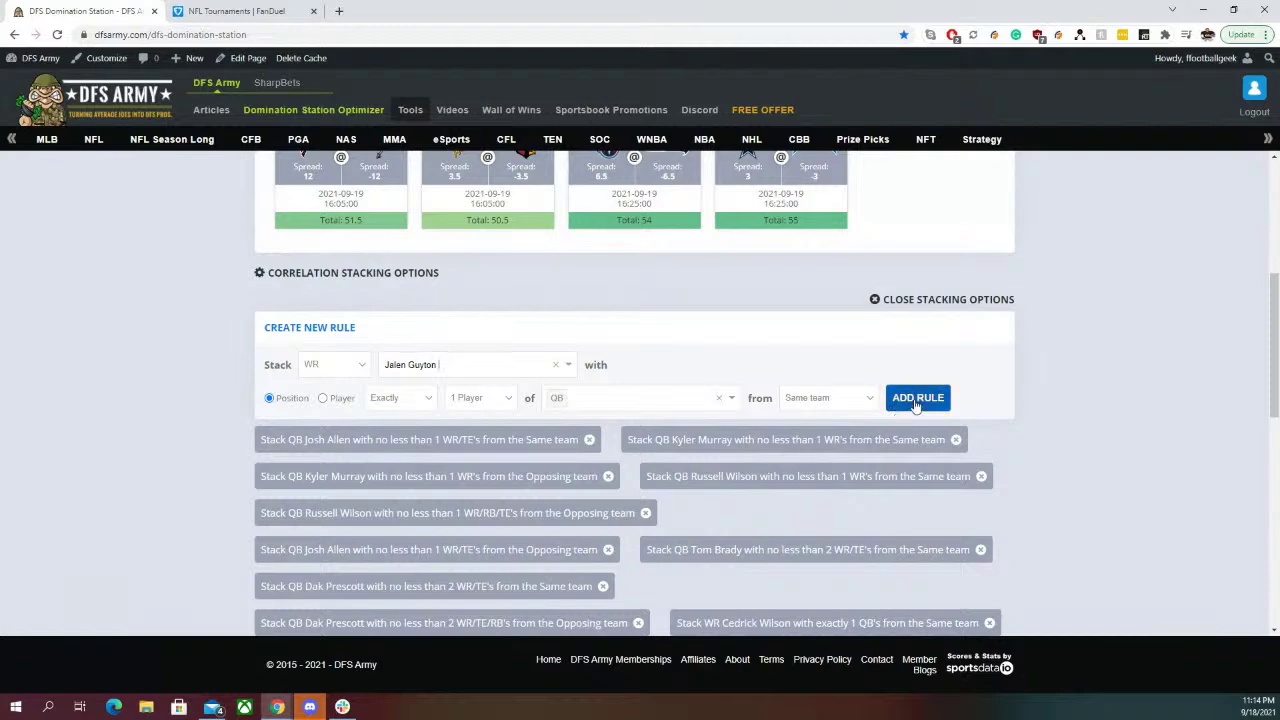
Start a new correlation stacking rule based on QB Justin Herbert
scroll(690, 372, "down", 5)
scroll(717, 369, "up", 2)
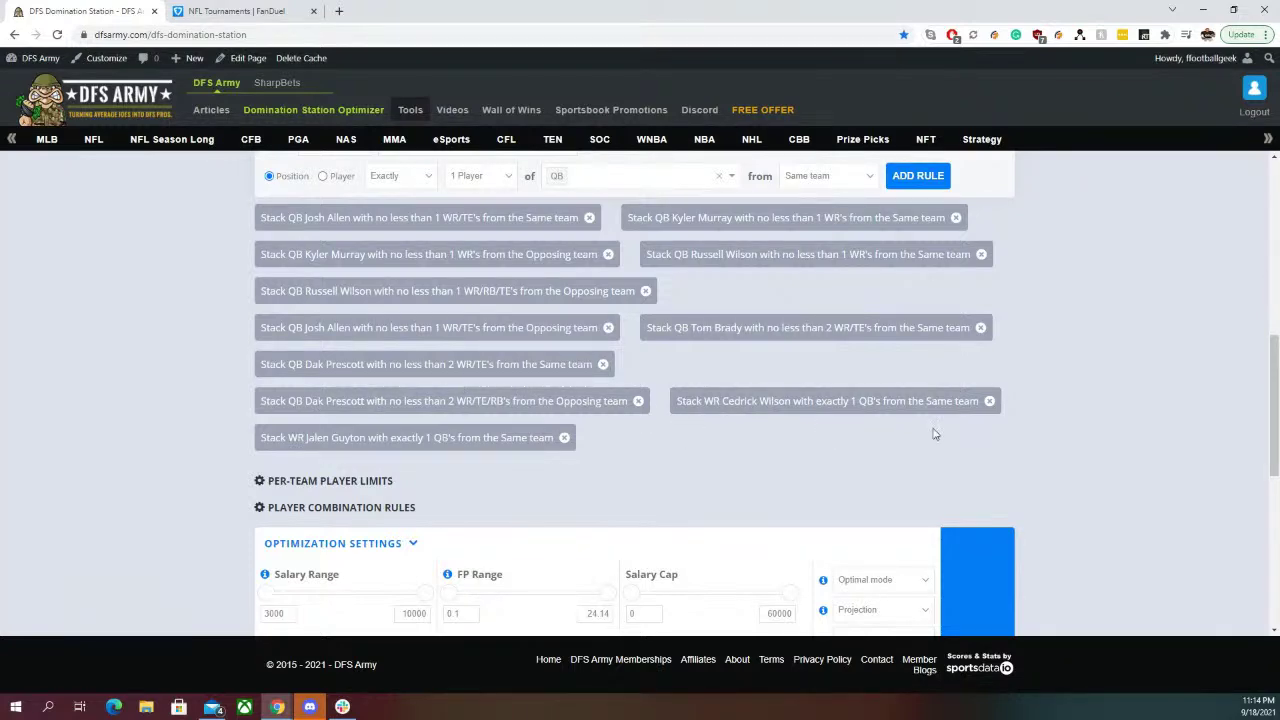
scroll(1014, 435, "up", 2)
left_click(512, 366)
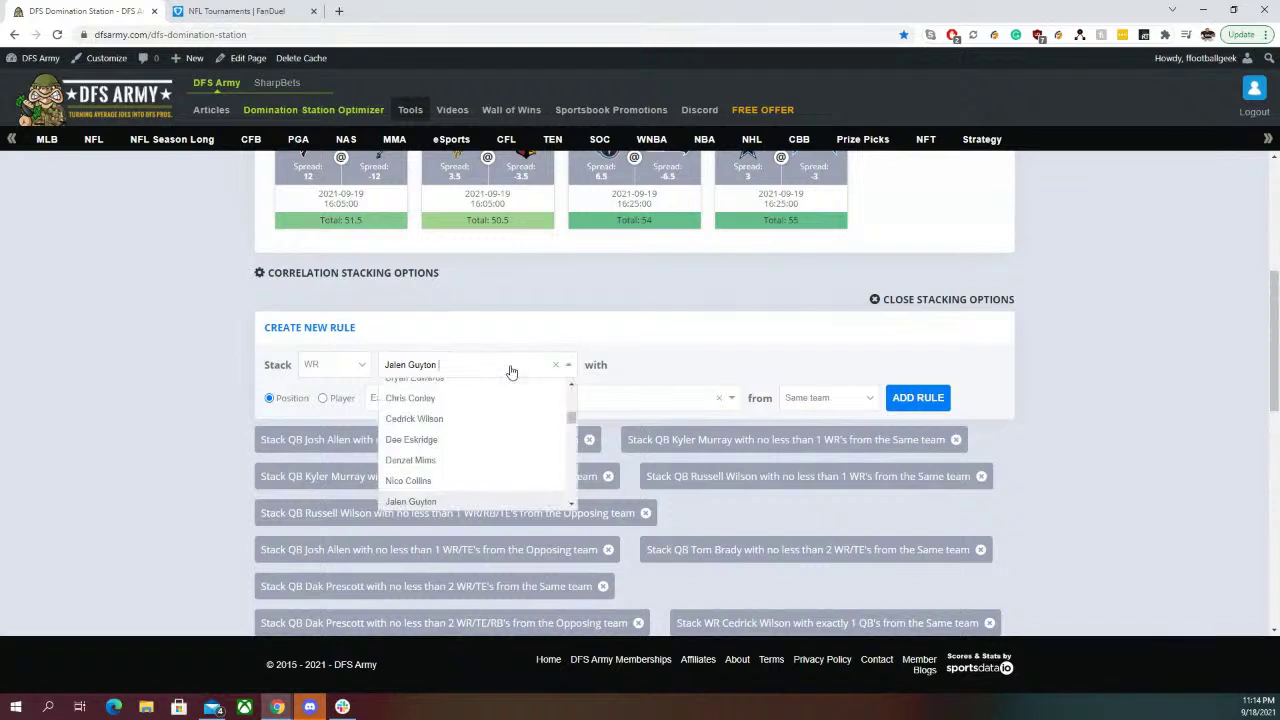
left_click(338, 365)
left_click(345, 400)
left_click(474, 372)
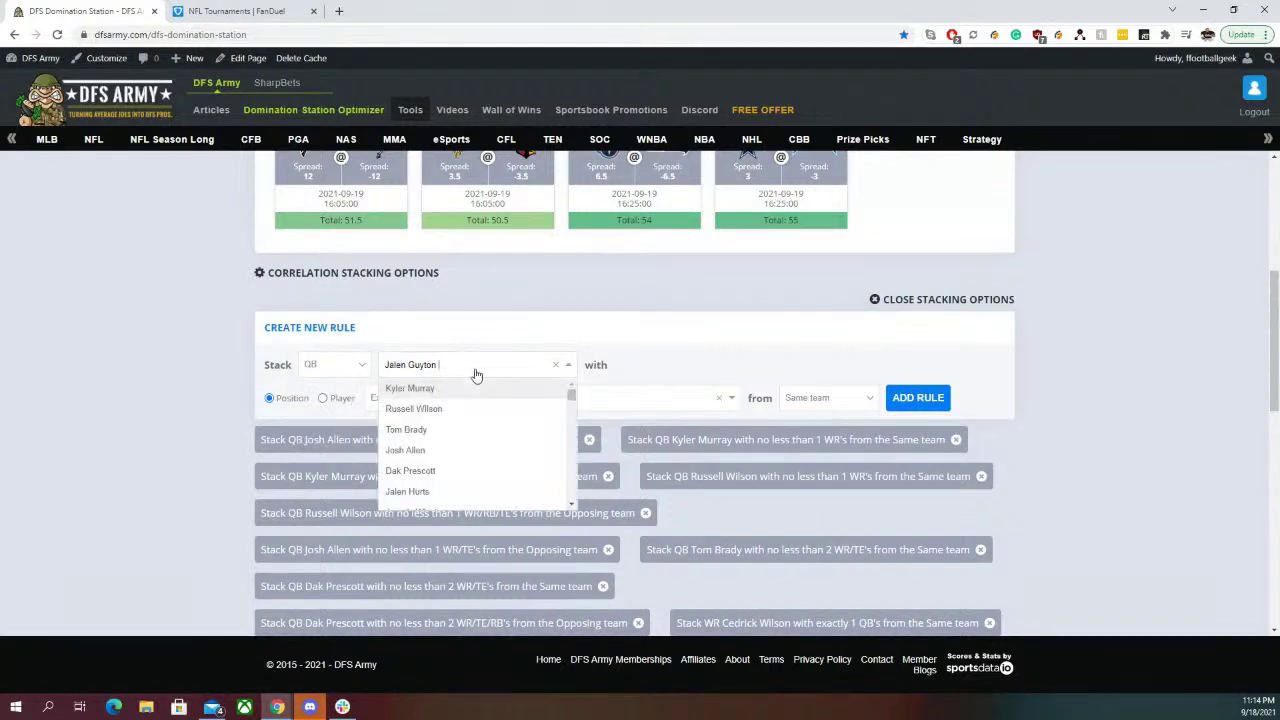
scroll(557, 502, "down", 2)
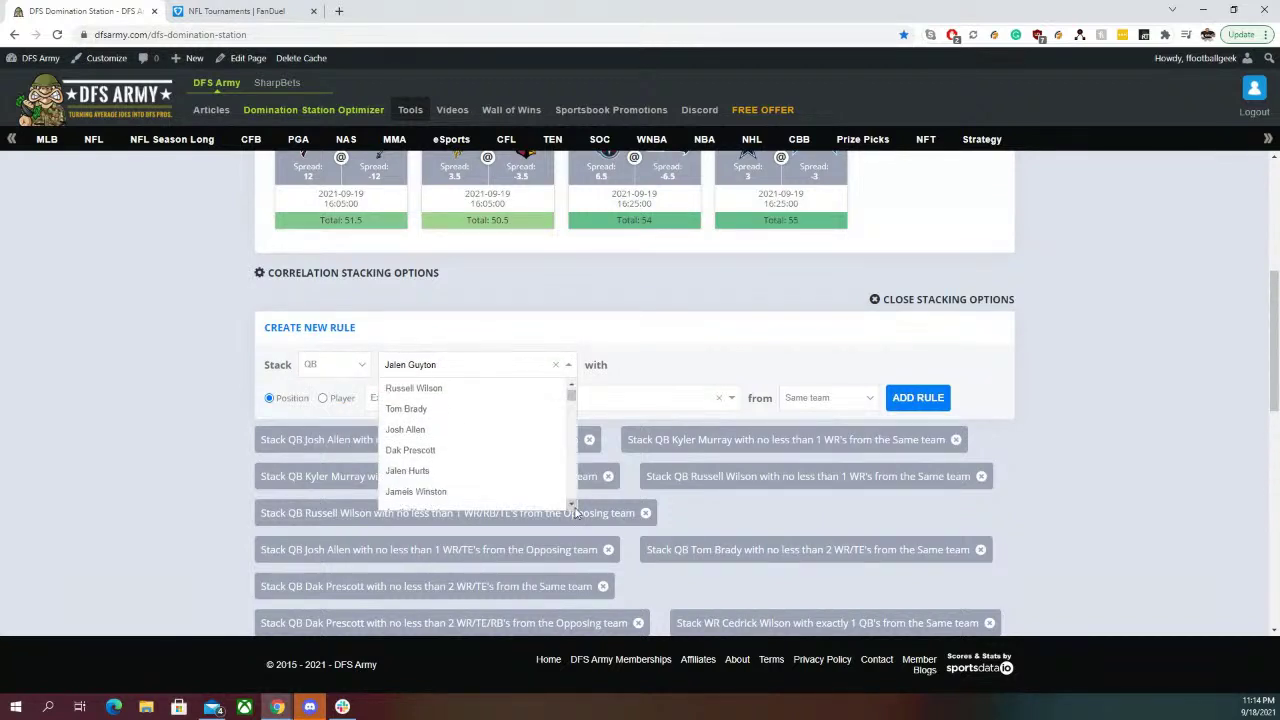
left_click(436, 455)
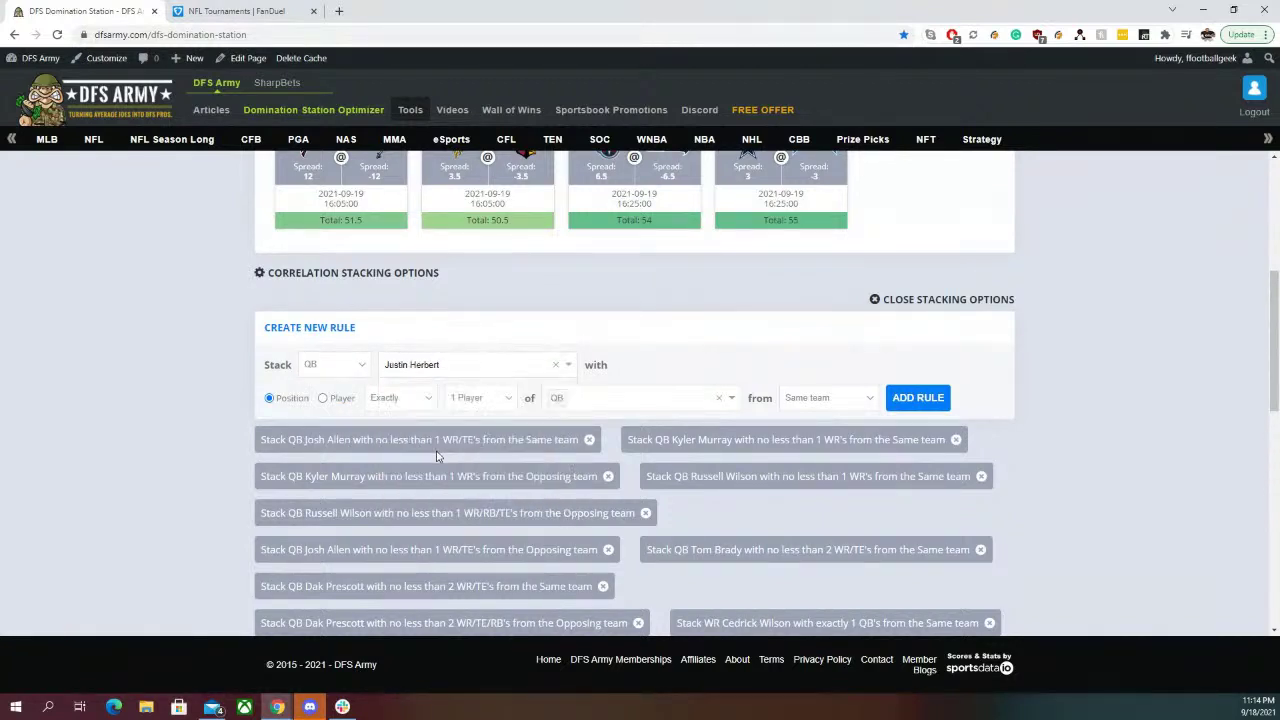
Add a rule stacking QB Justin Herbert with no less than 2 WR, TE or RB players from the same team
left_click(420, 400)
left_click(395, 416)
left_click(480, 398)
left_click(475, 428)
left_click(610, 400)
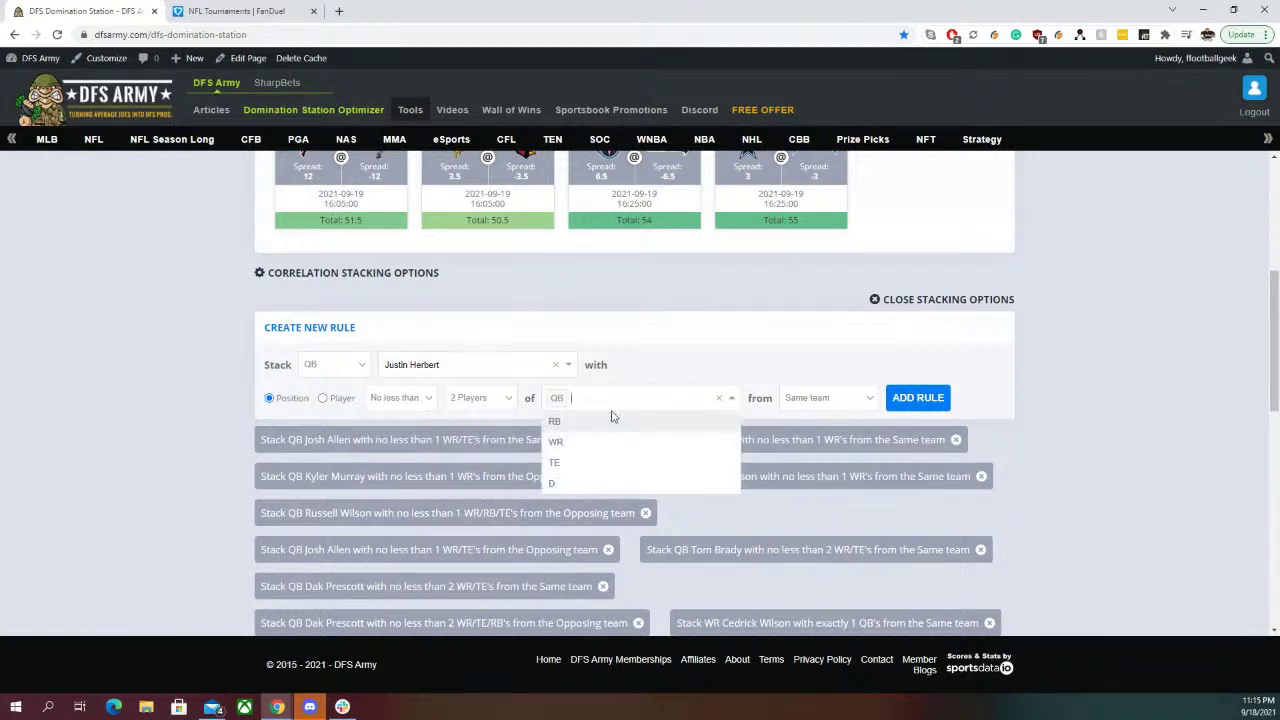
left_click(570, 442)
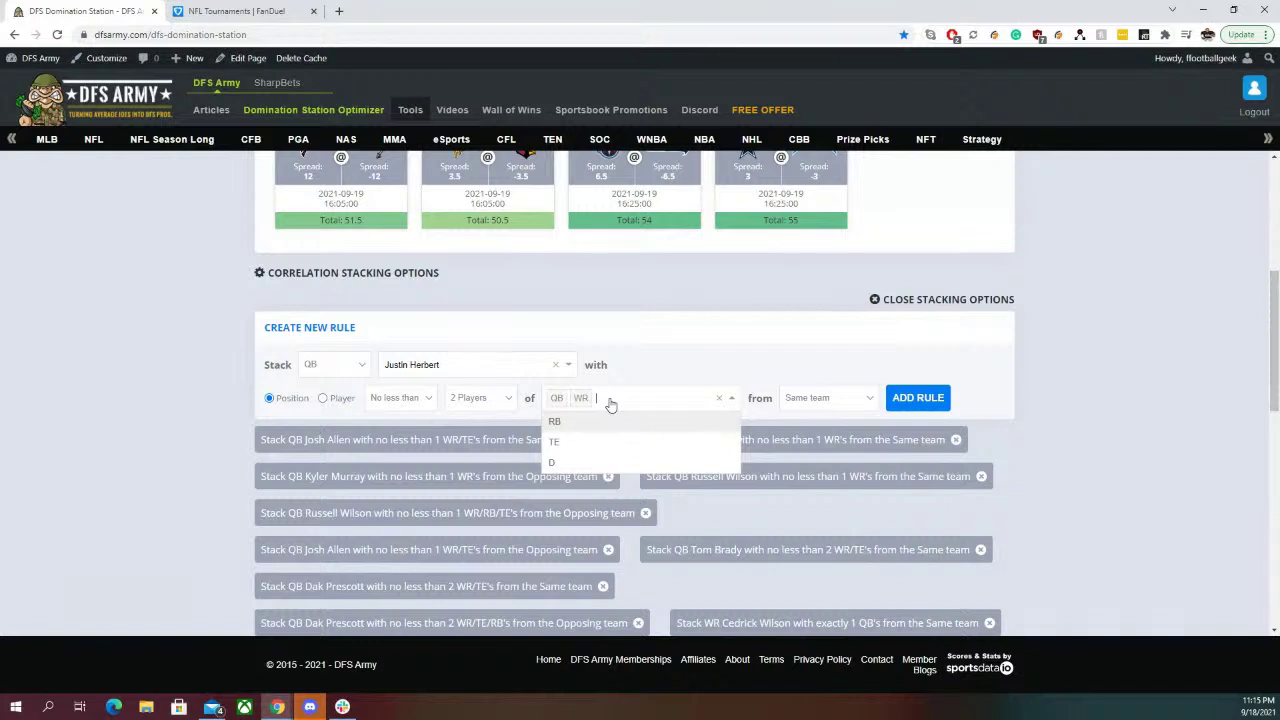
key("BackSpace")
key("BackSpace")
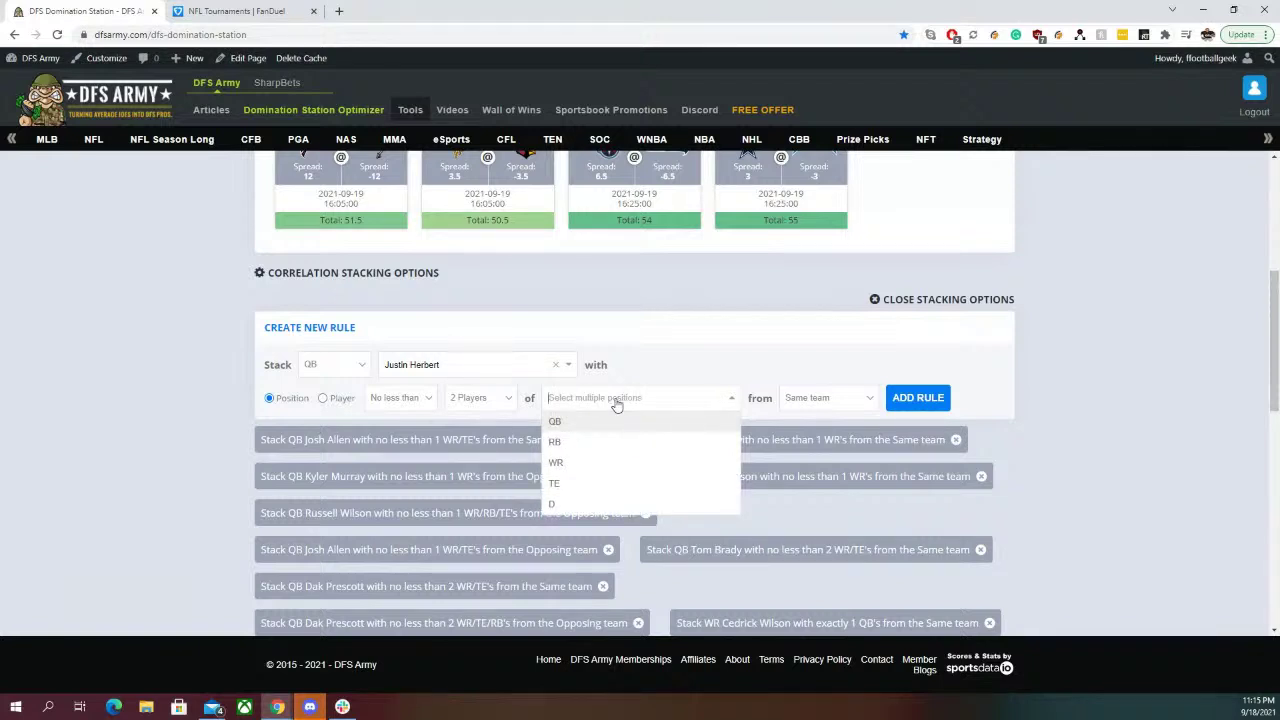
left_click(586, 462)
left_click(605, 408)
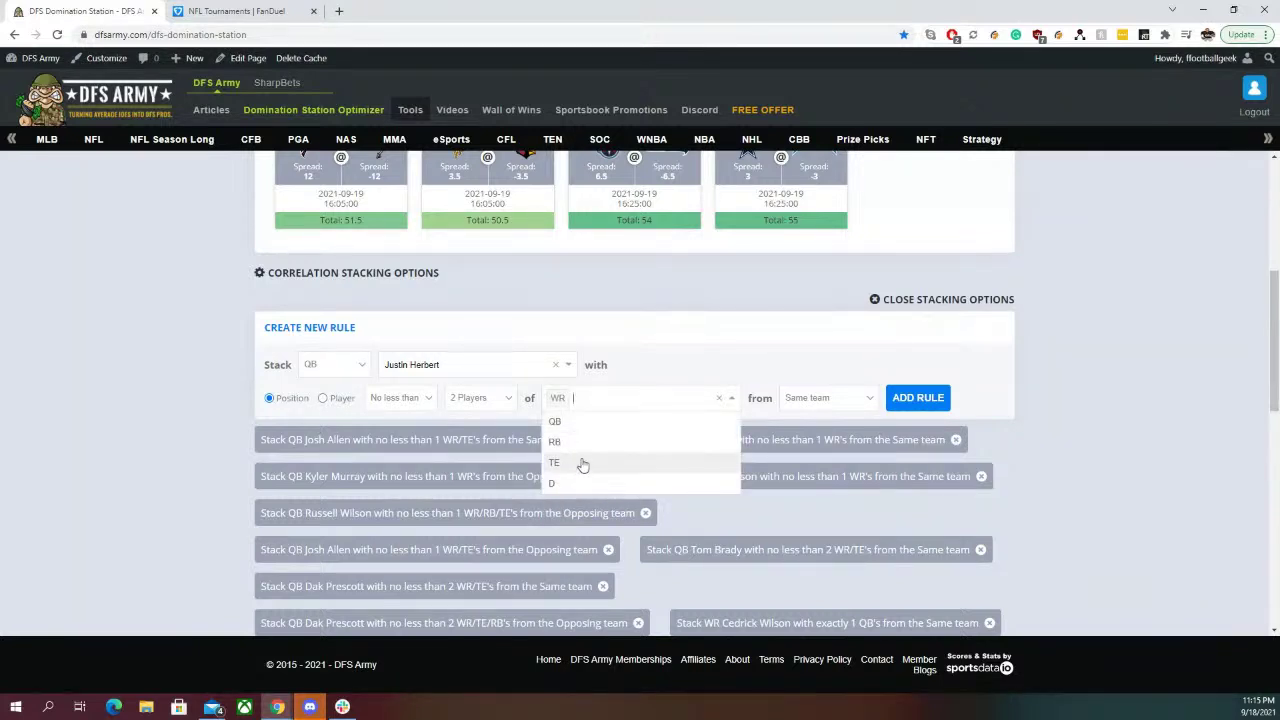
left_click(580, 463)
left_click(621, 408)
left_click(588, 440)
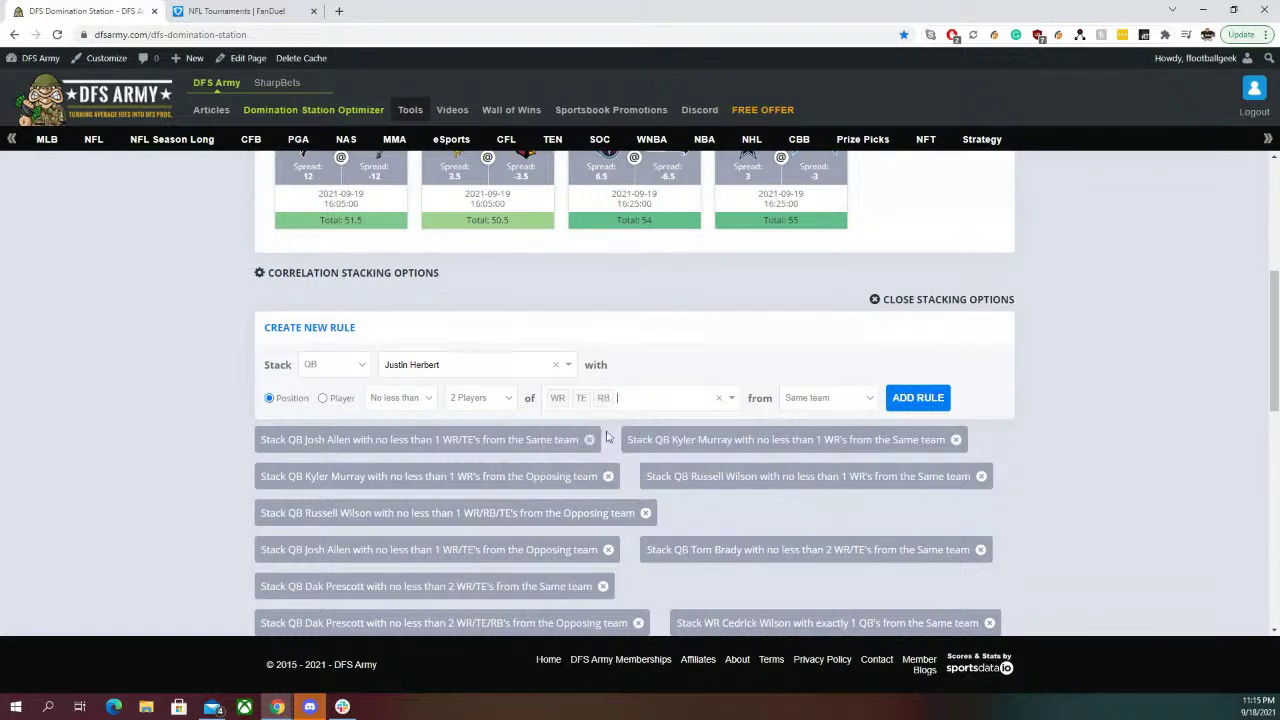
Add a second Justin Herbert rule with no less than 2 WR, TE or RB players from the opposing team
left_click(840, 398)
left_click(822, 428)
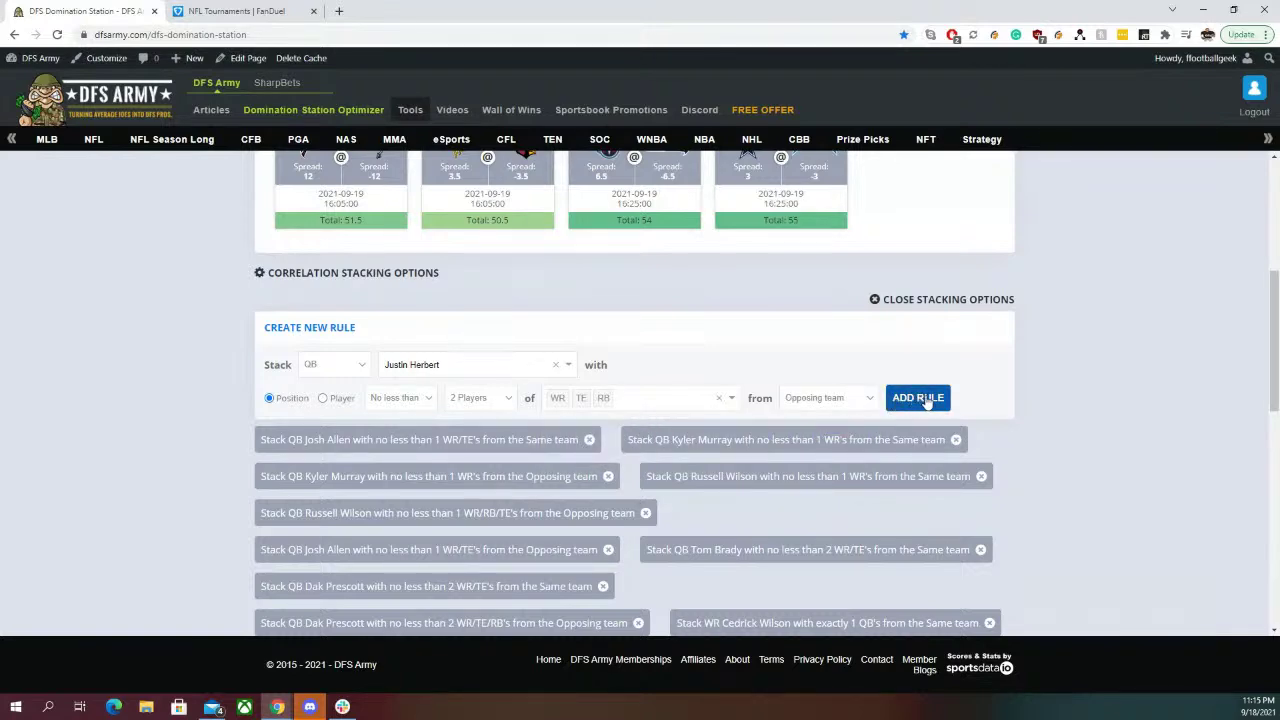
left_click(926, 398)
scroll(1046, 374, "down", 5)
scroll(1040, 384, "up", 2)
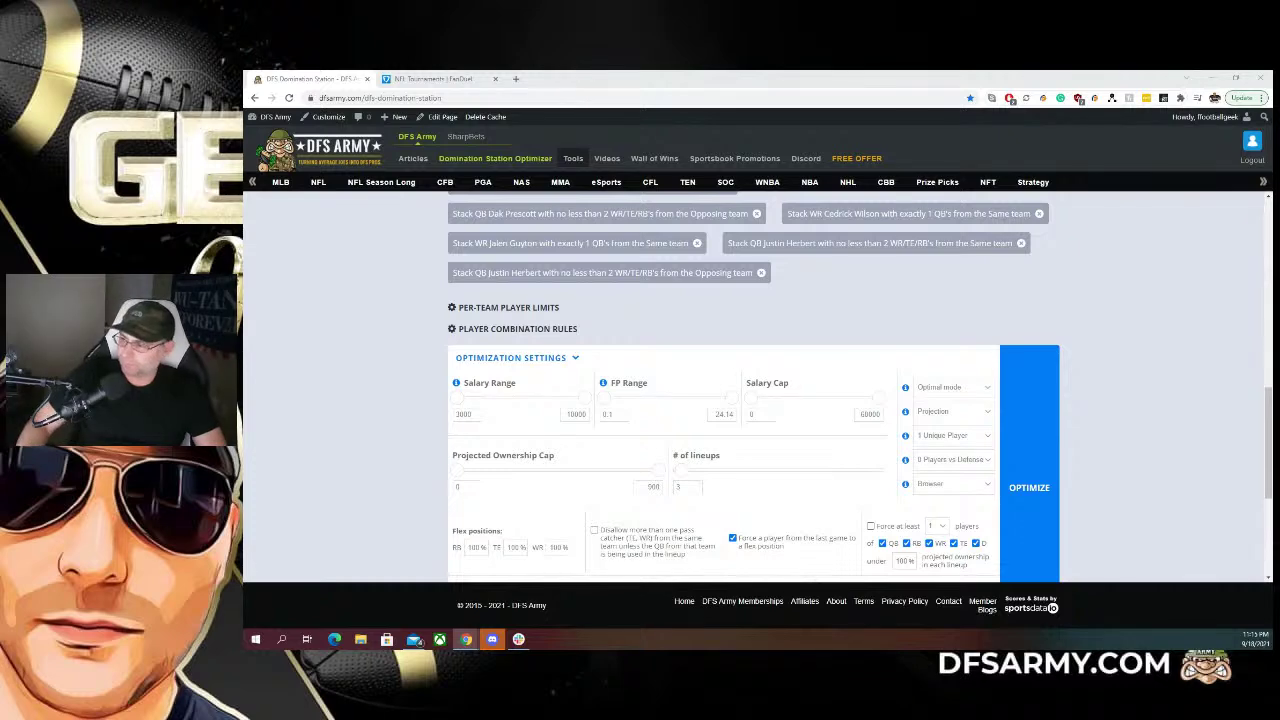
Start a new stacking rule for QB Jalen Hurts with no less than 1 player
scroll(495, 330, "up", 2)
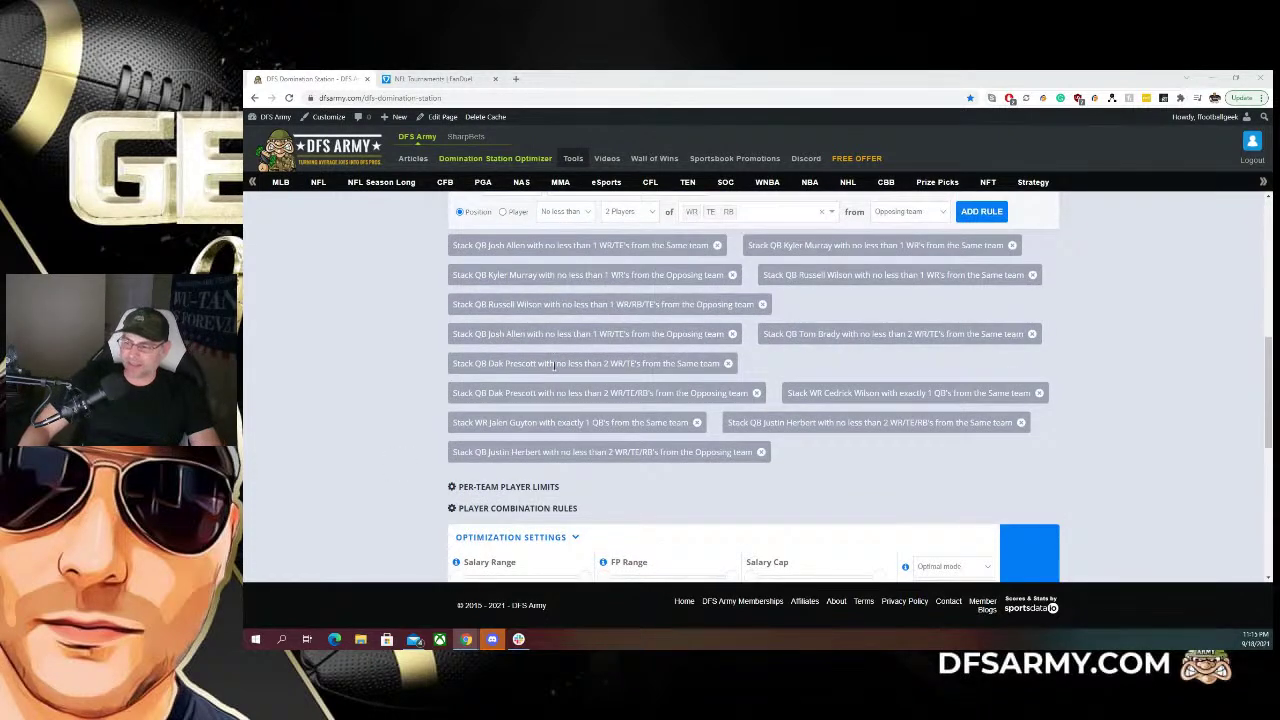
scroll(420, 367, "up", 2)
scroll(430, 410, "down", 2)
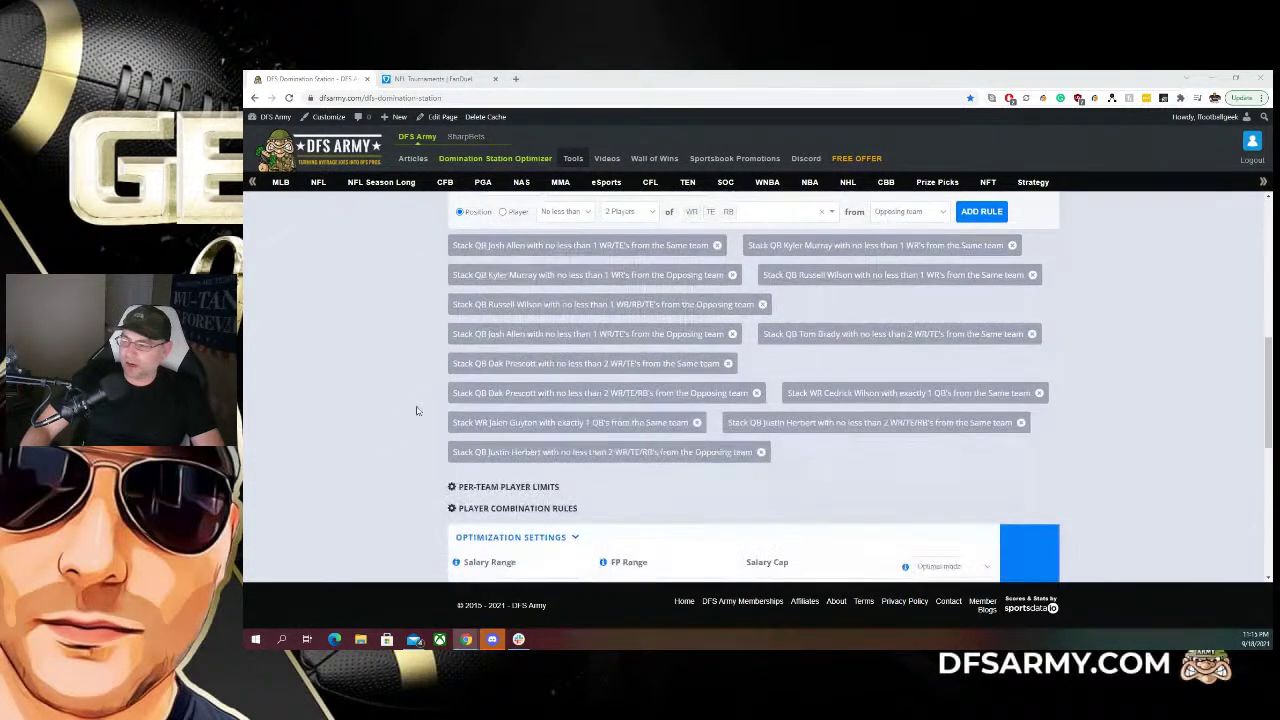
scroll(430, 410, "up", 2)
left_click(606, 365)
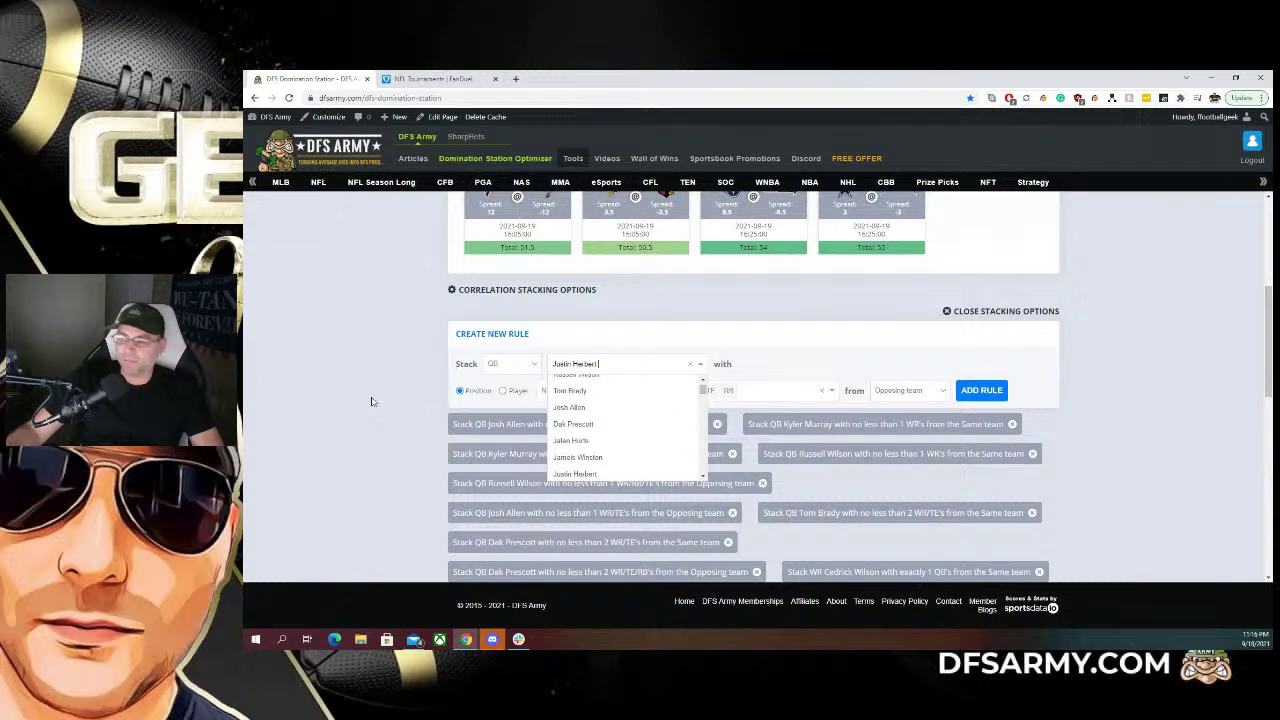
left_click(610, 441)
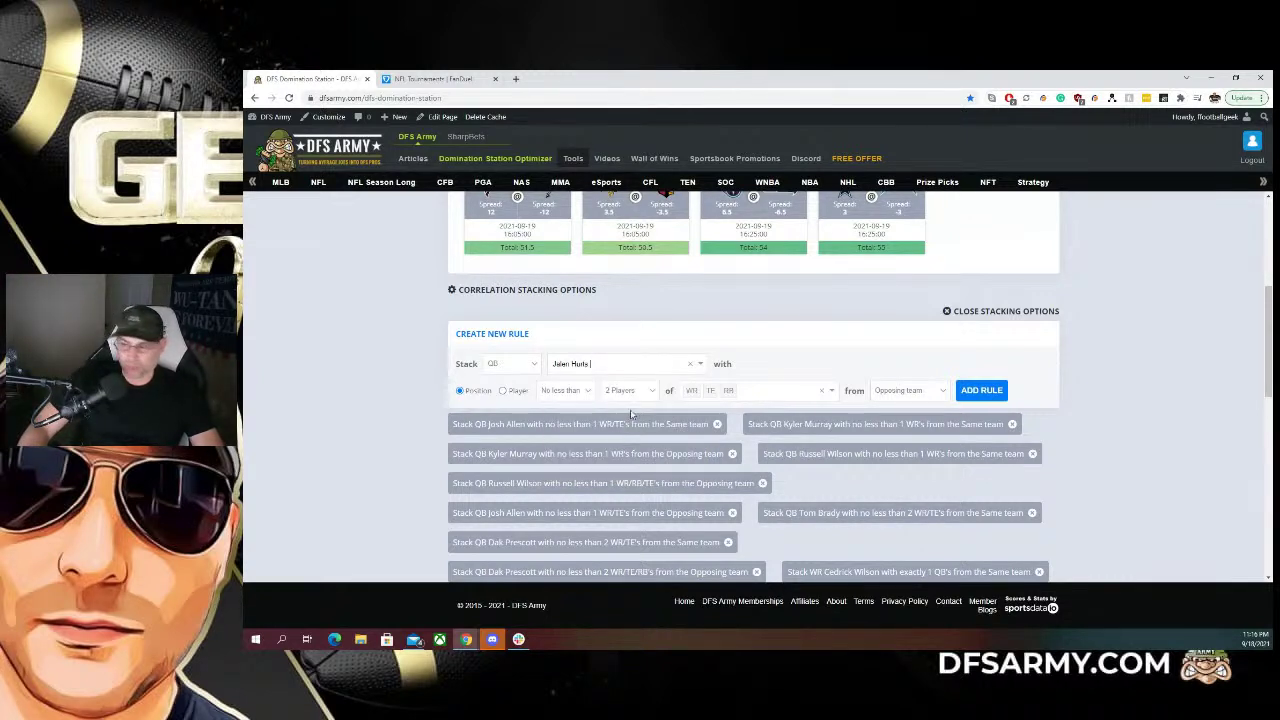
left_click(630, 396)
left_click(620, 410)
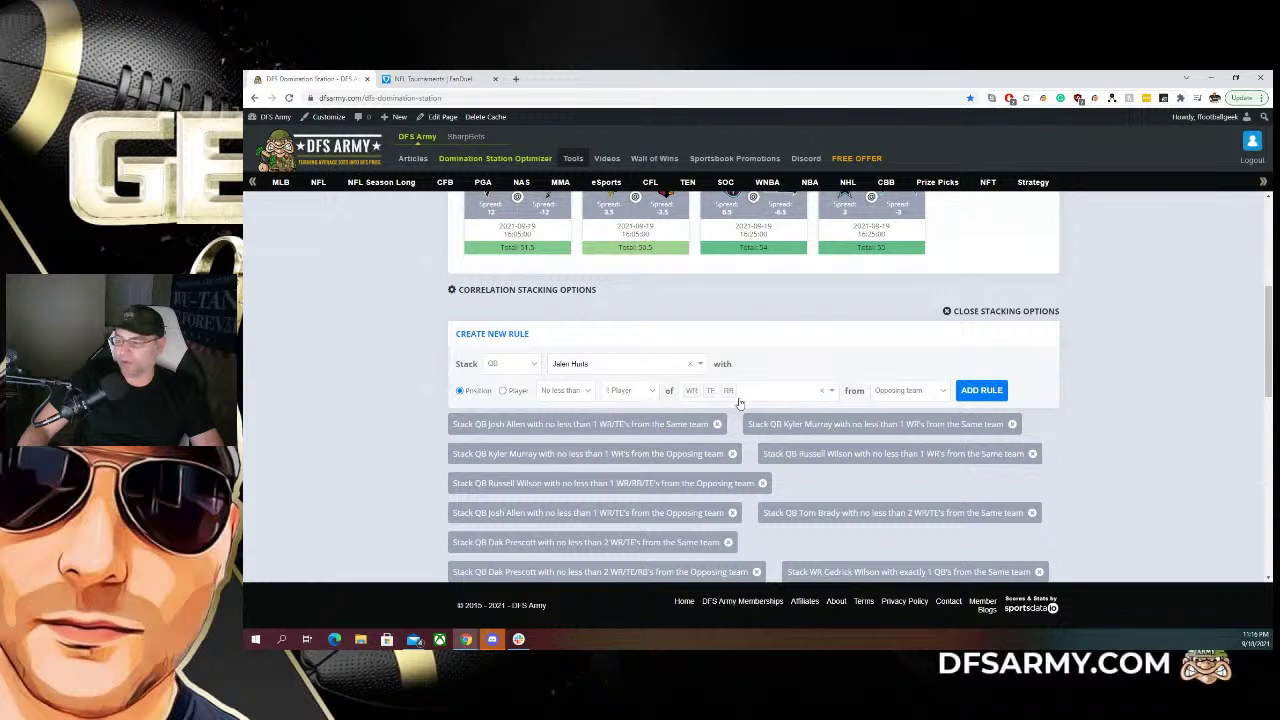
Replace the positions in the Jalen Hurts rule with WR and TE, drawn from the same team
left_click(757, 396)
key("BackSpace")
key("BackSpace")
key("BackSpace")
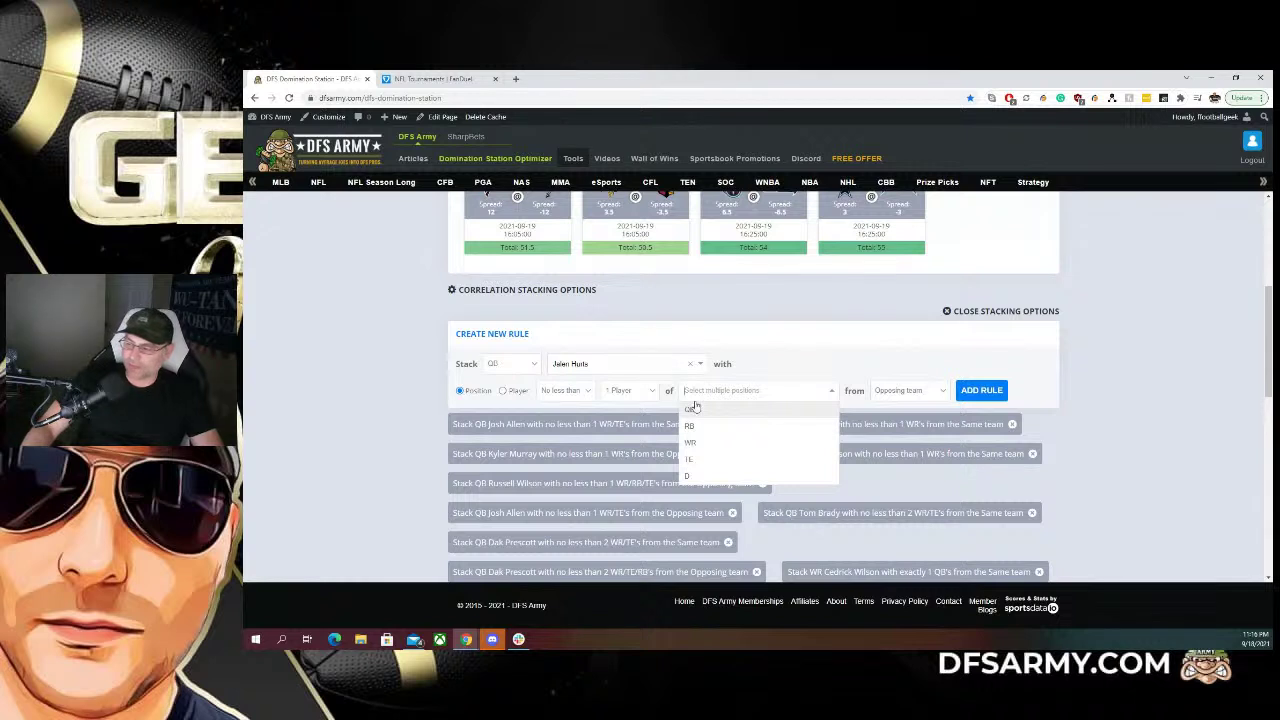
left_click(700, 442)
left_click(745, 393)
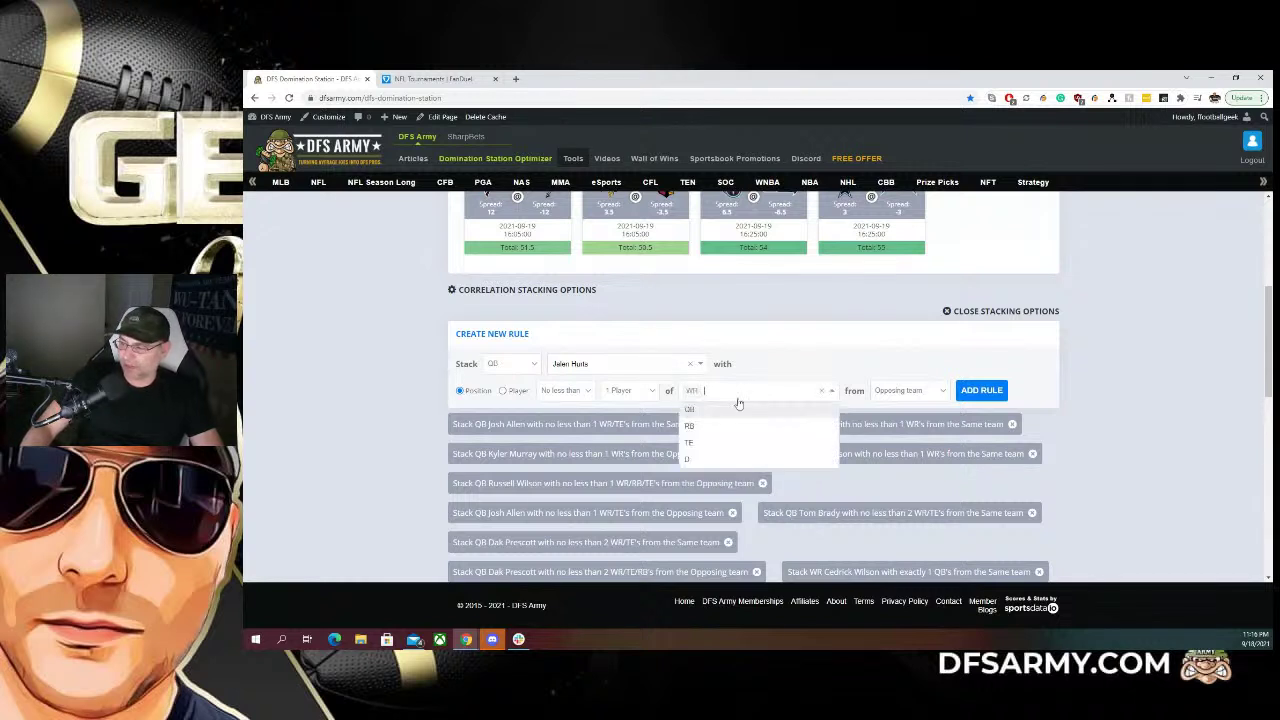
left_click(712, 444)
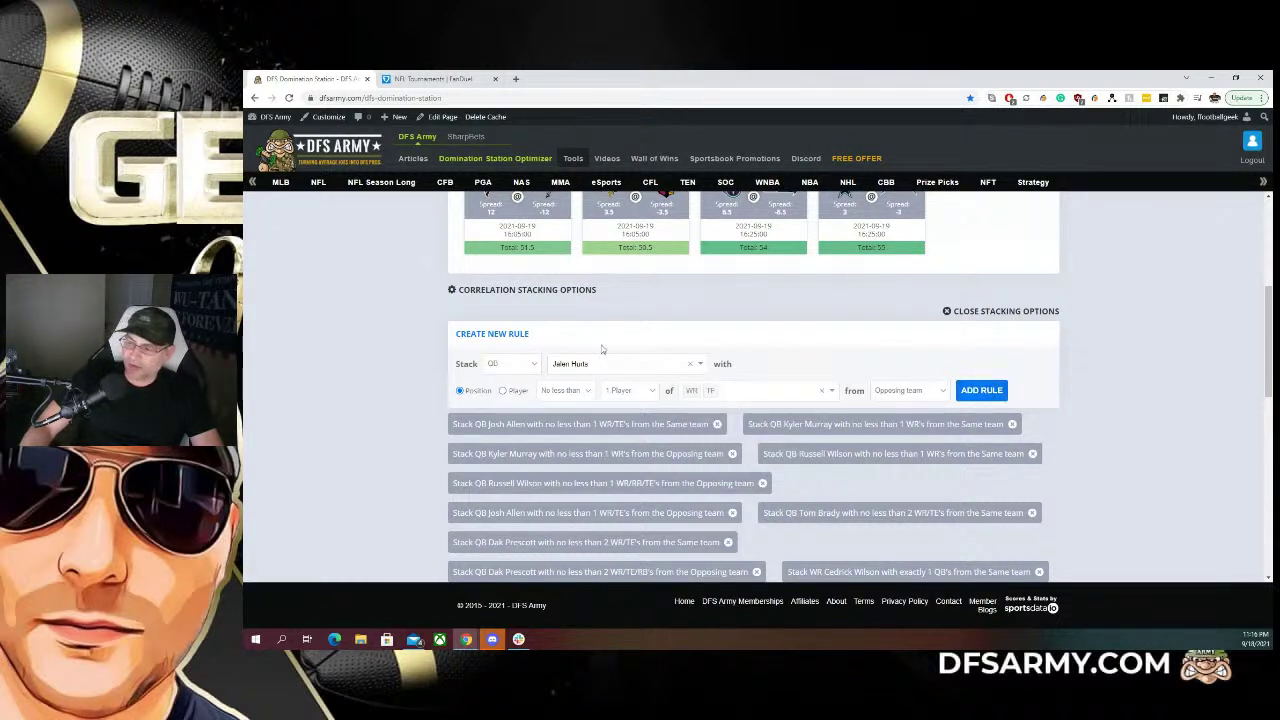
left_click(703, 392)
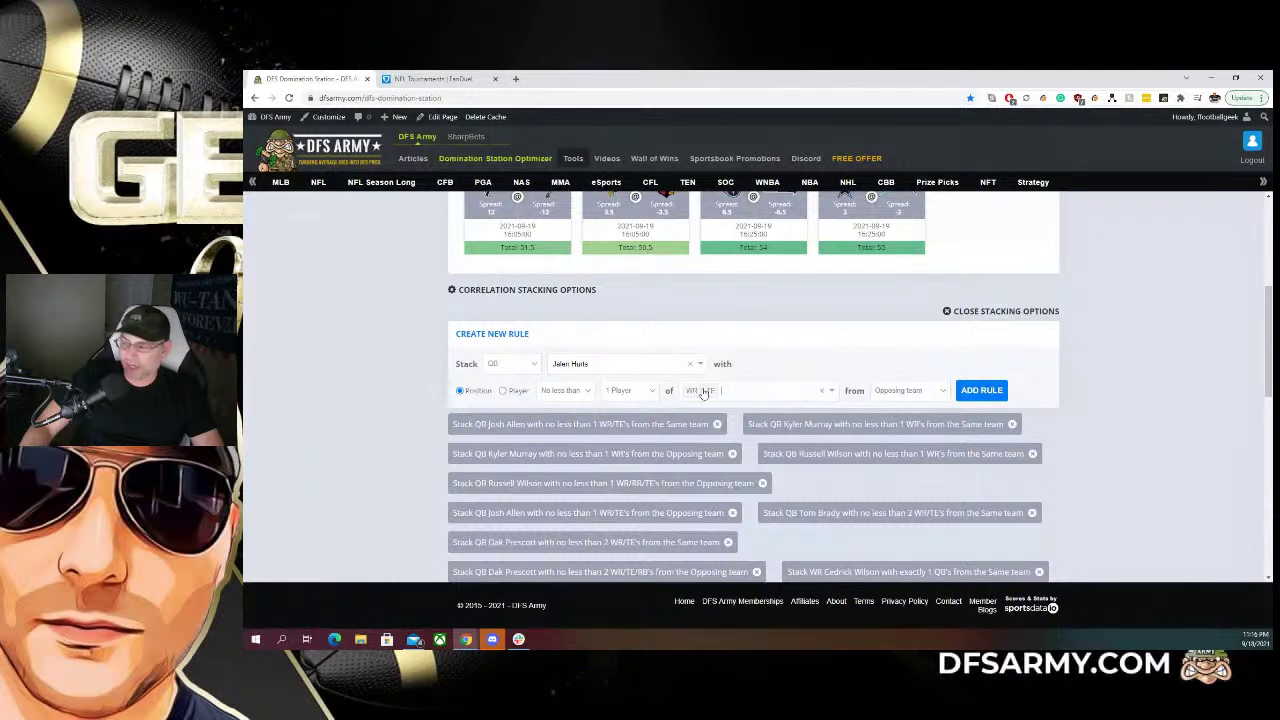
left_click(900, 391)
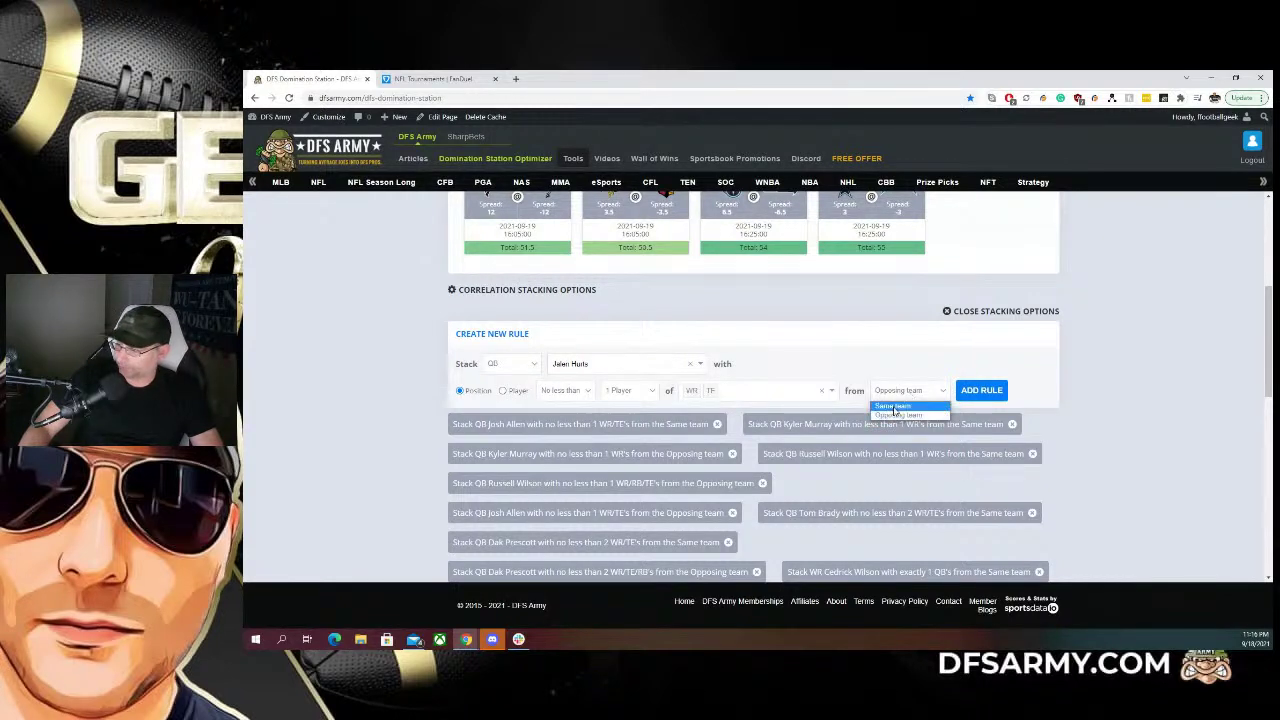
left_click(894, 407)
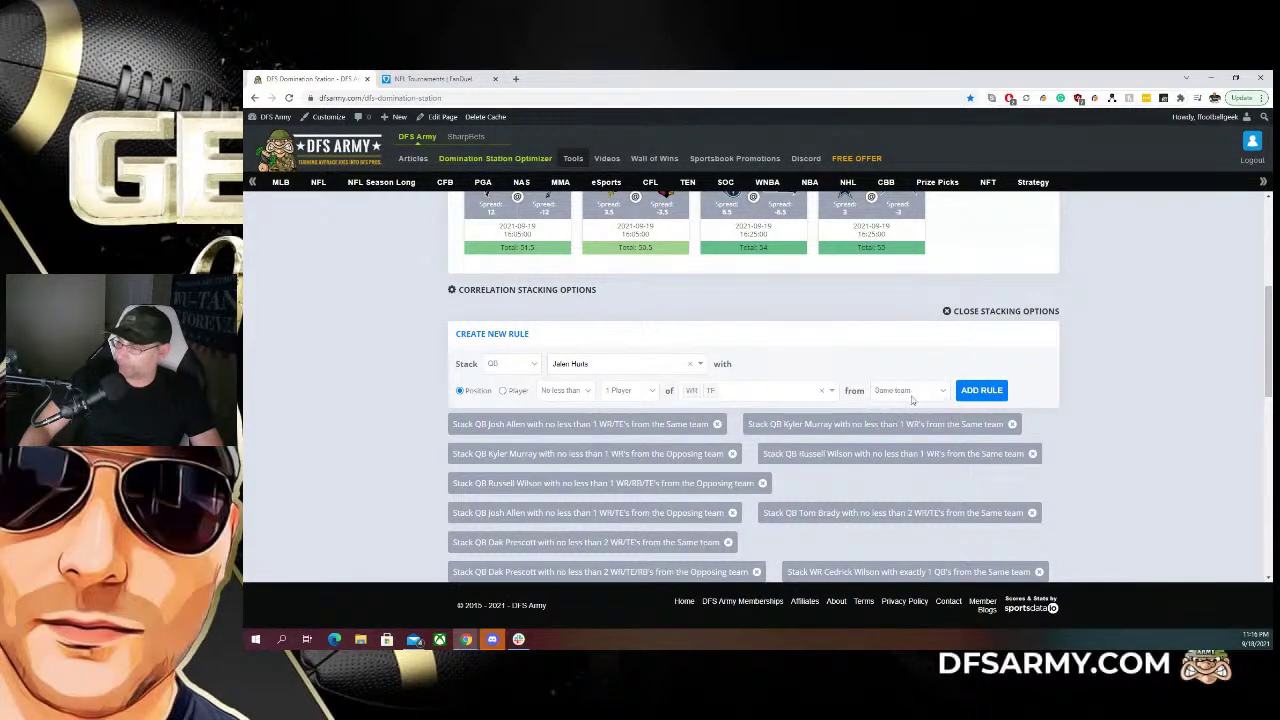
Add the Jalen Hurts rule with no less than 1 WR or TE from the same team
left_click(979, 390)
scroll(888, 350, "down", 2)
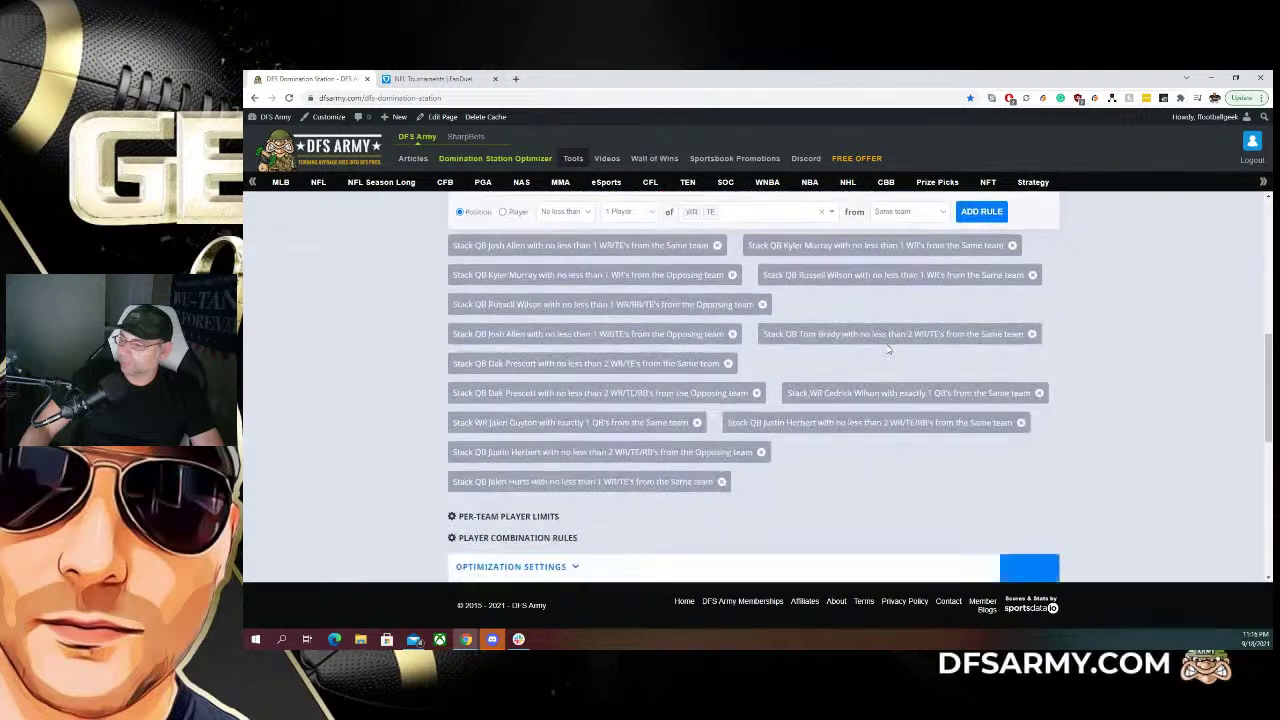
scroll(648, 435, "up", 2)
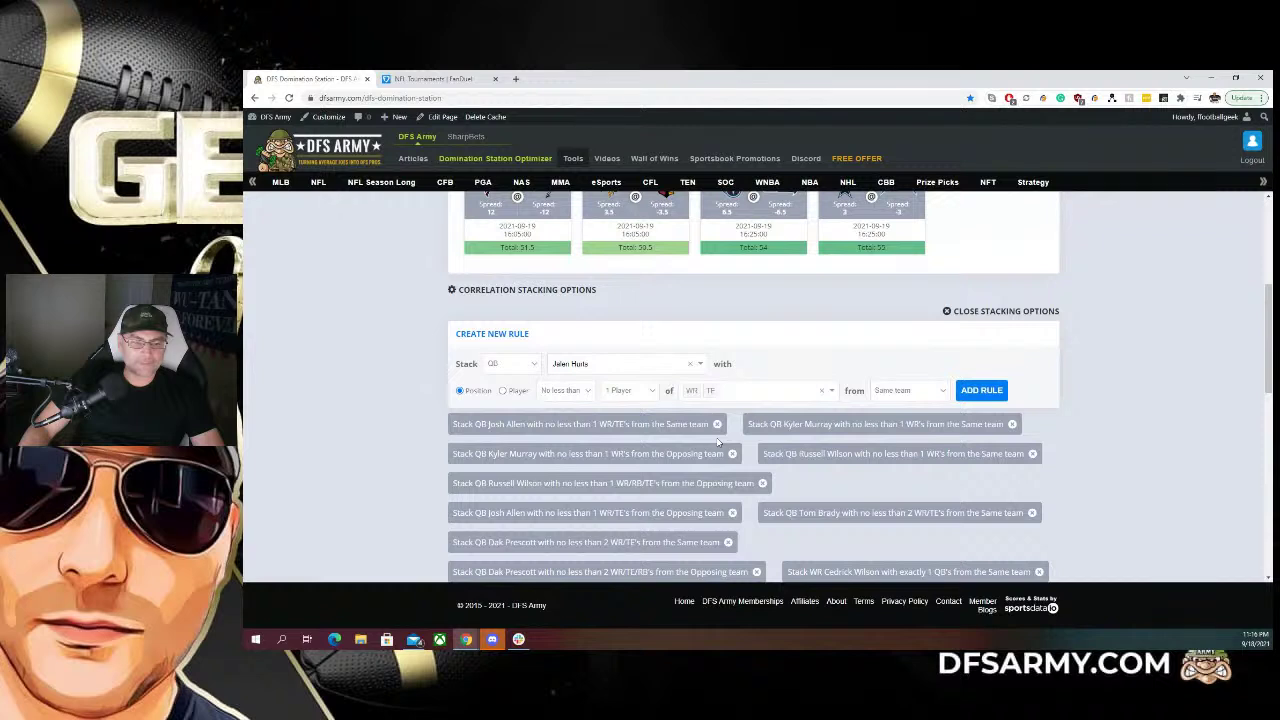
left_click(897, 391)
left_click(891, 416)
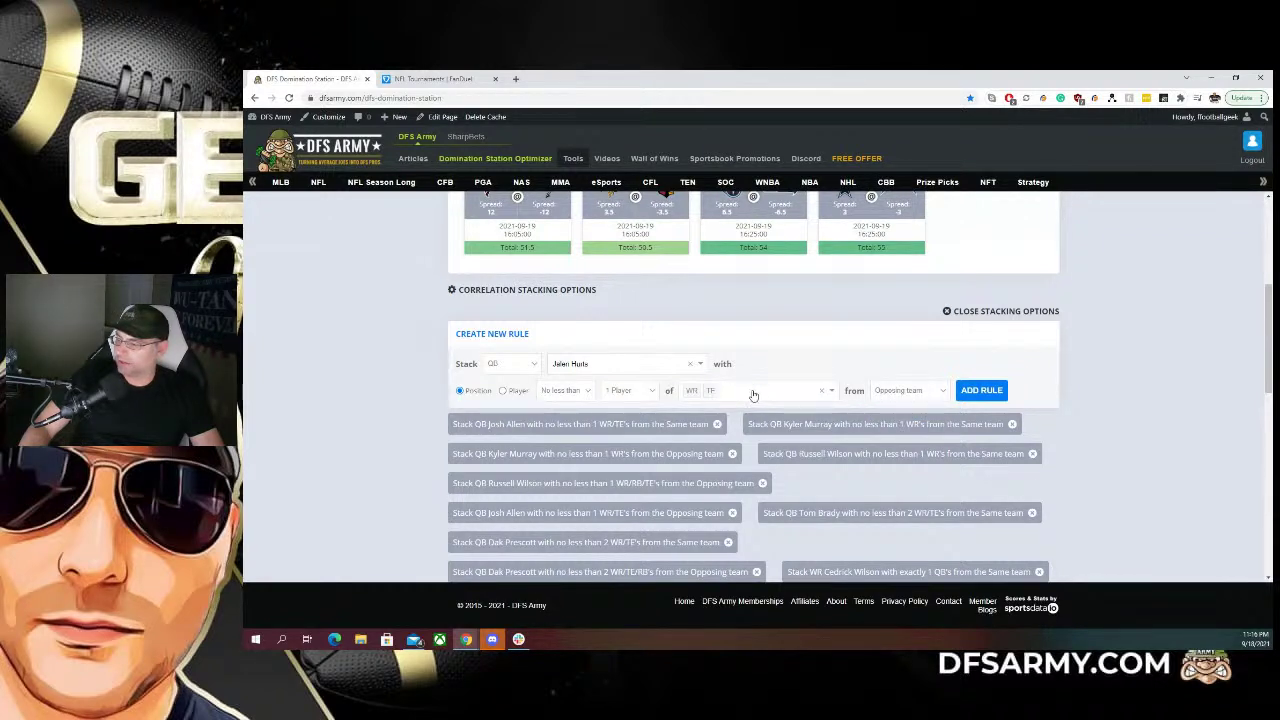
left_click(753, 393)
left_click(729, 425)
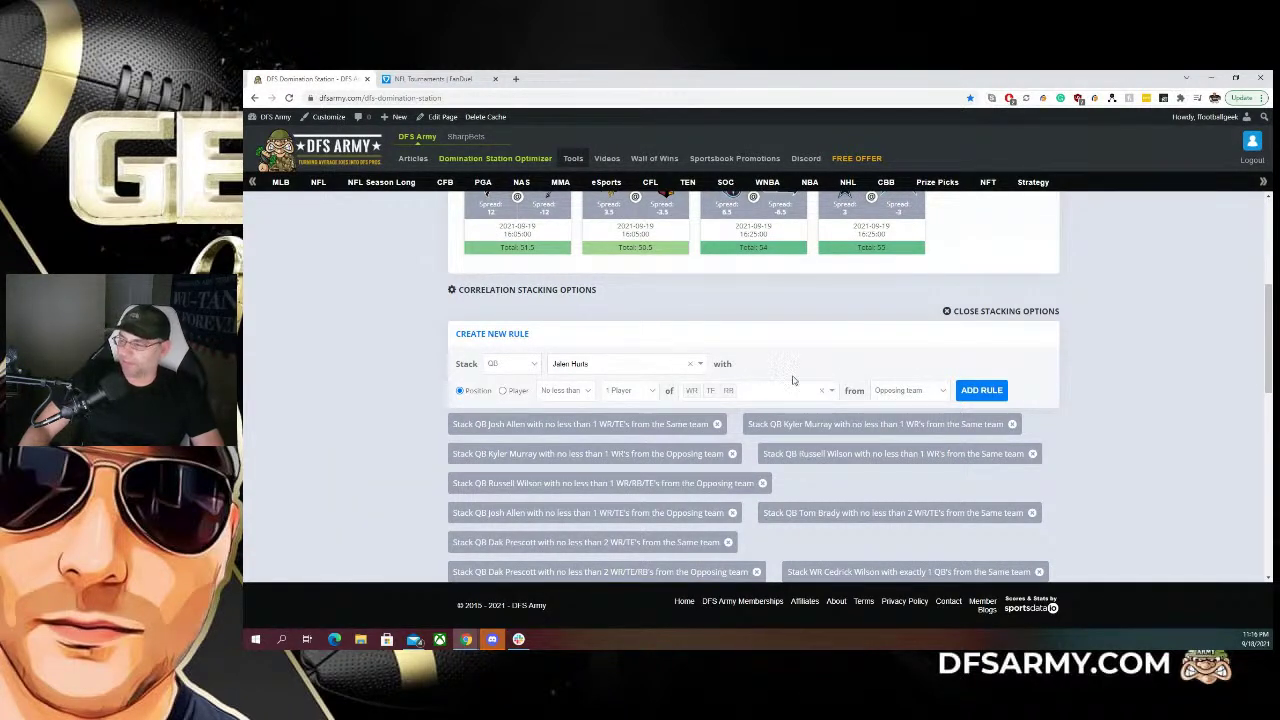
Start a rule for QB Kirk Cousins with no less than 1 player, removing RB from its positions
left_click(624, 363)
scroll(705, 480, "down", 5)
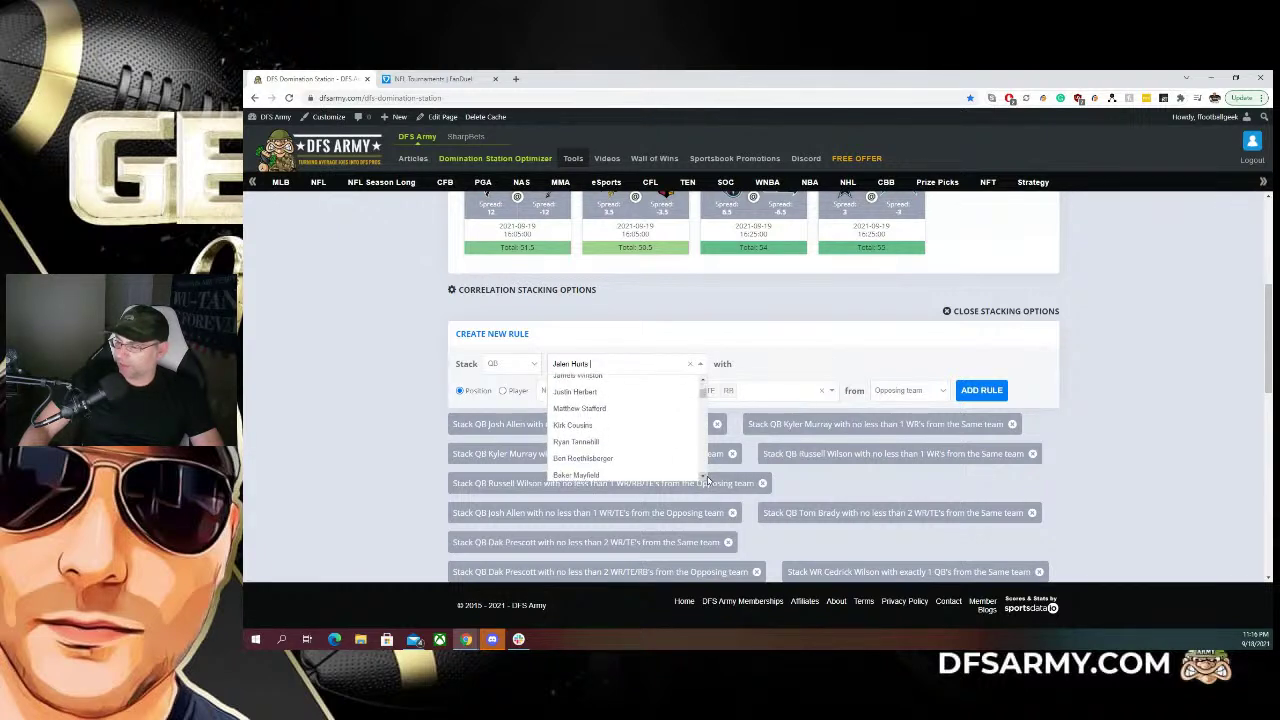
left_click(600, 424)
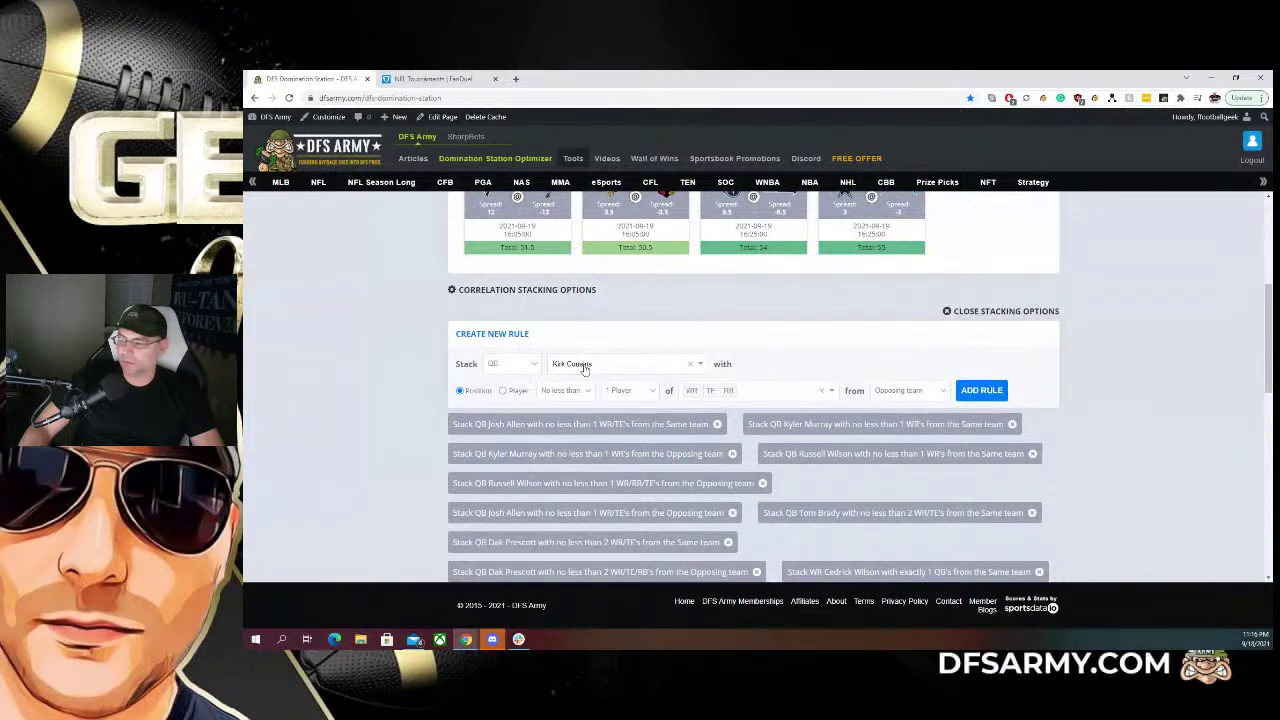
left_click(636, 394)
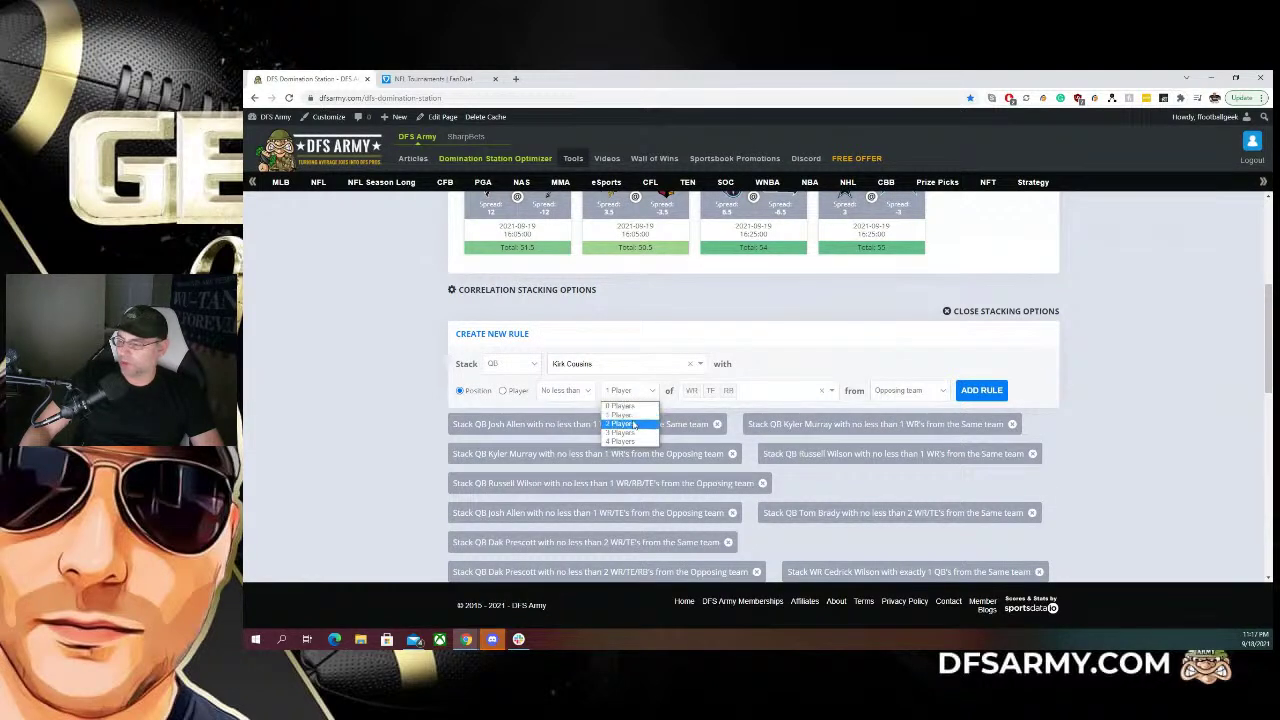
left_click(622, 423)
left_click(771, 391)
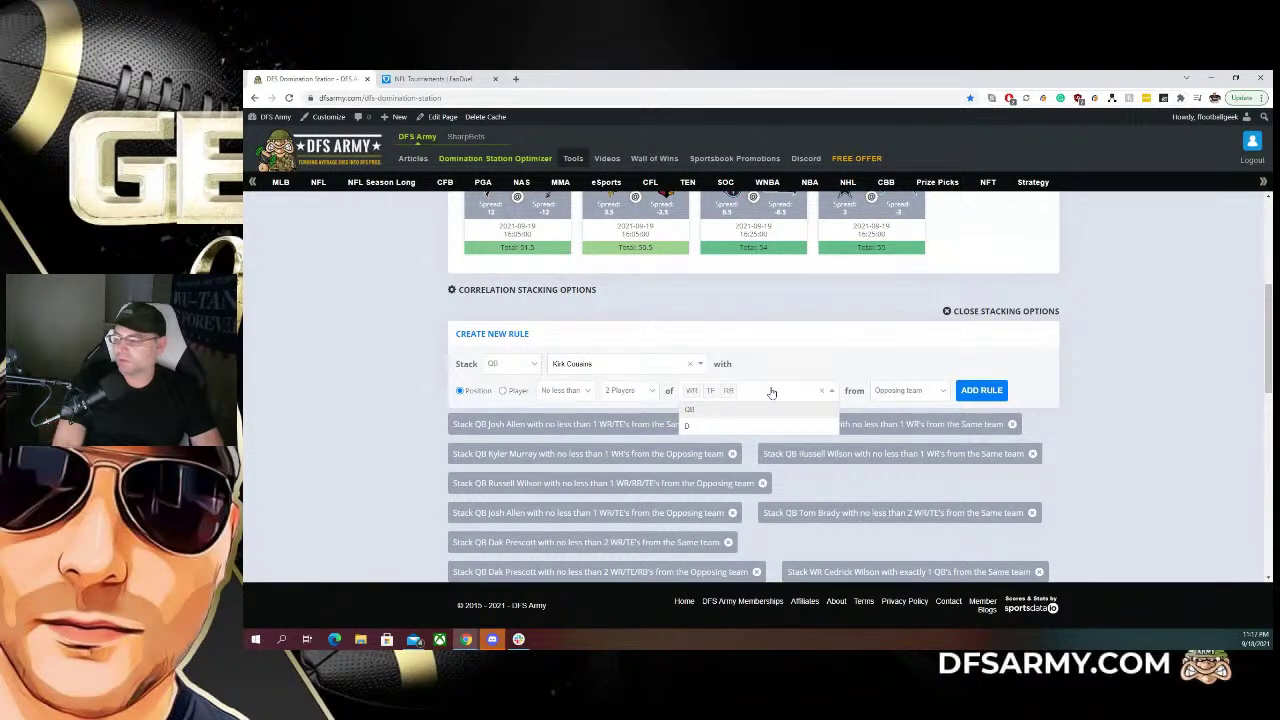
key("BackSpace")
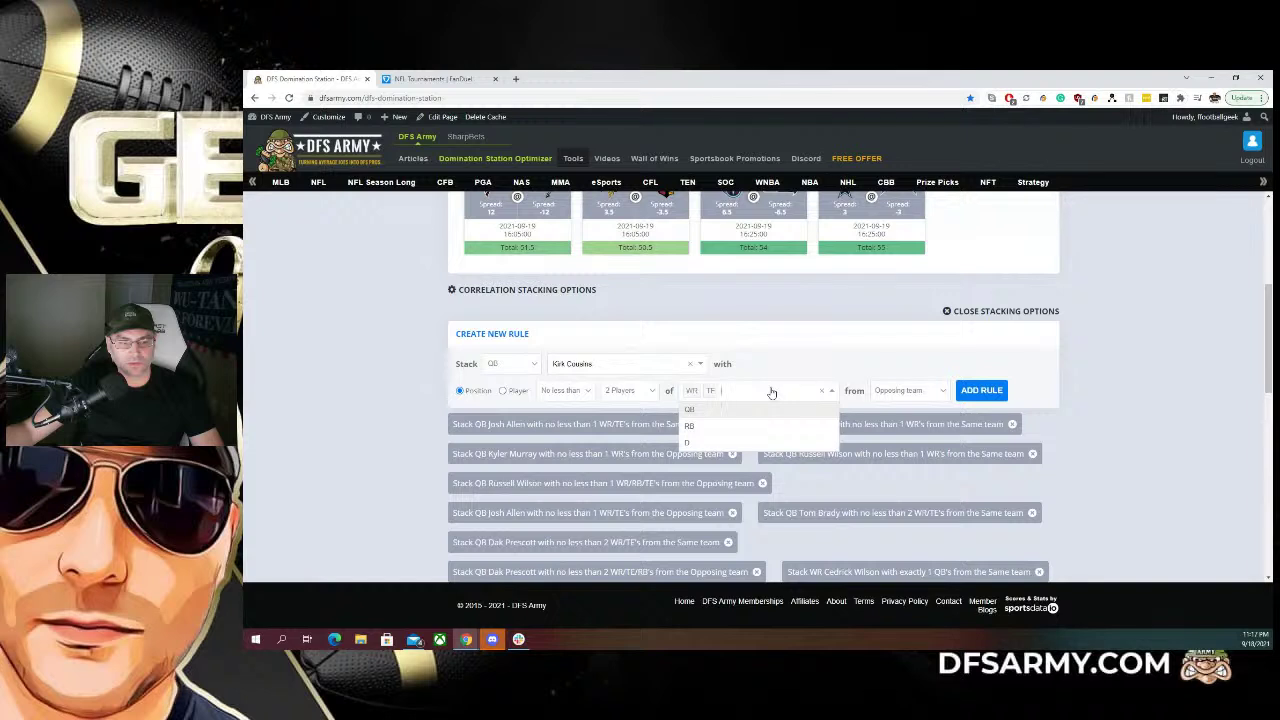
left_click(622, 390)
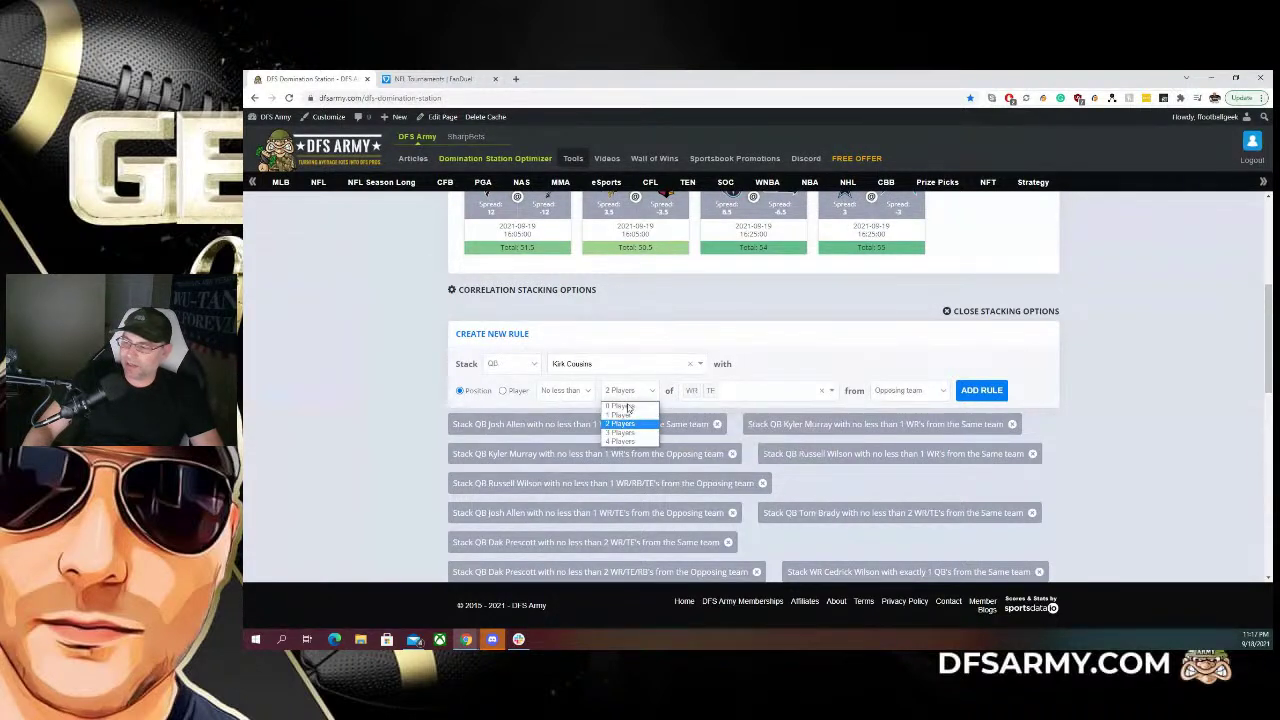
left_click(622, 414)
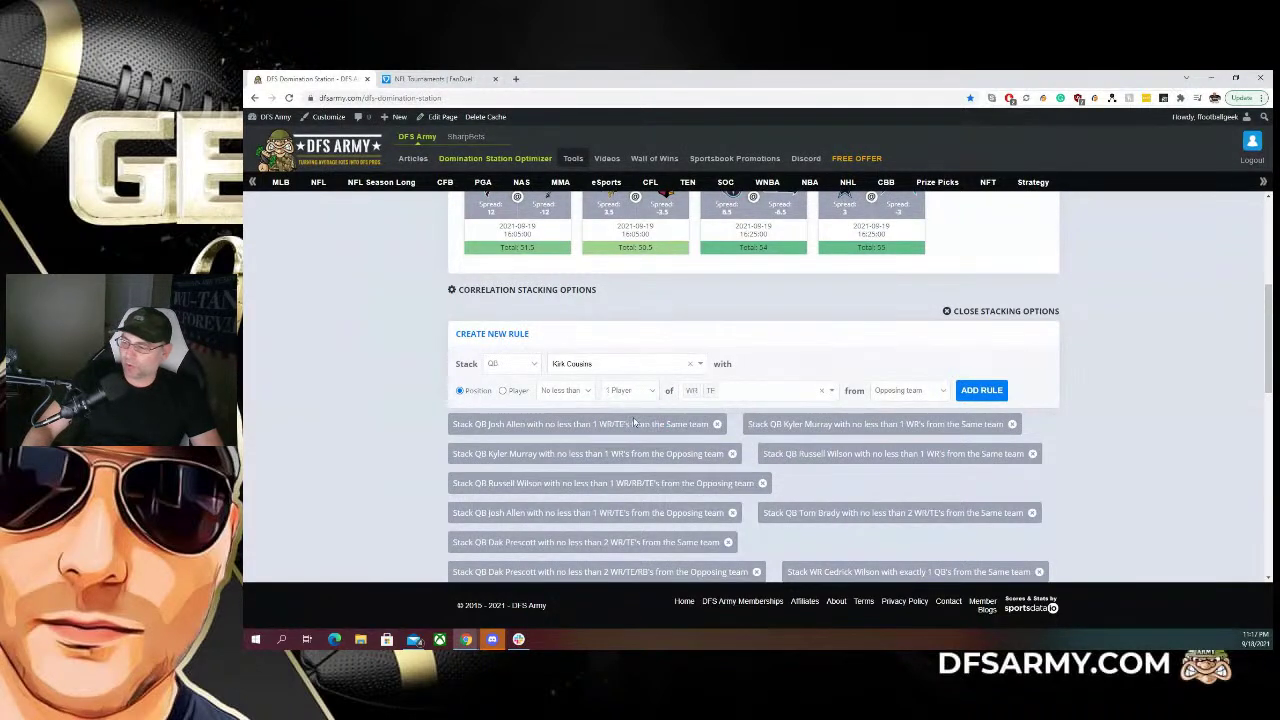
Limit the Kirk Cousins rule to WR from the same team and add it
left_click(725, 393)
key("BackSpace")
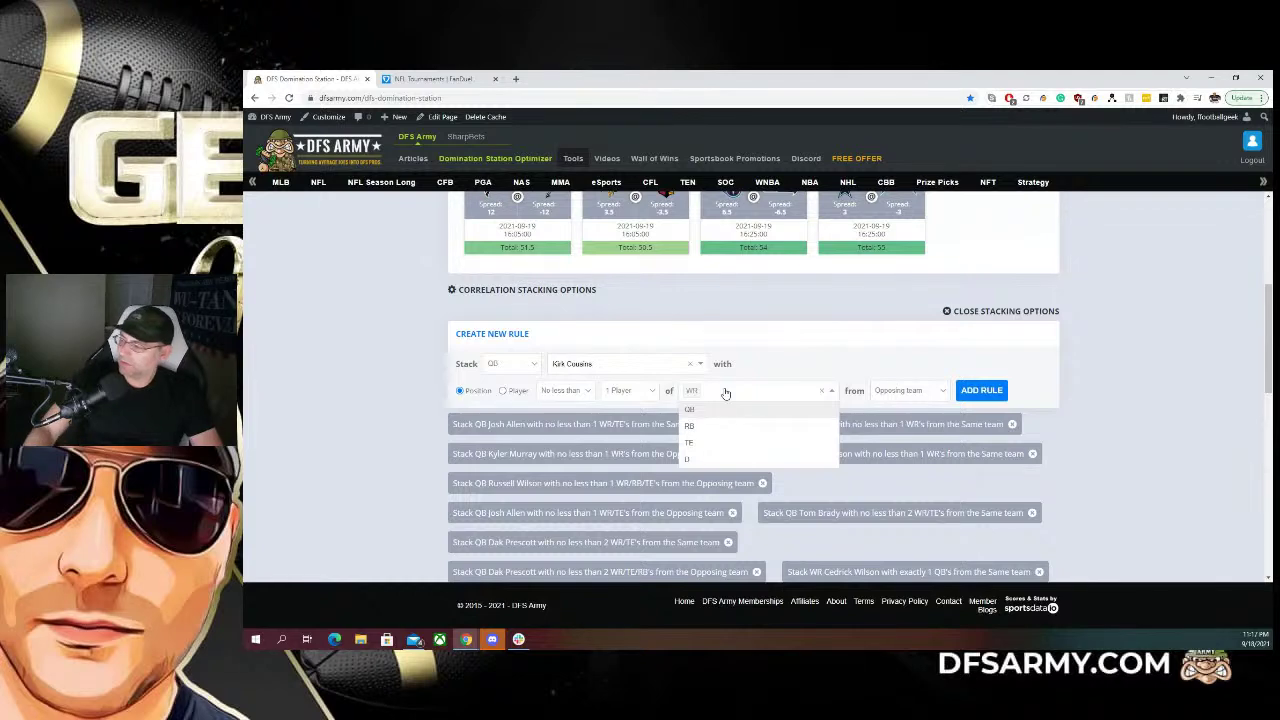
left_click(789, 372)
left_click(900, 391)
left_click(905, 406)
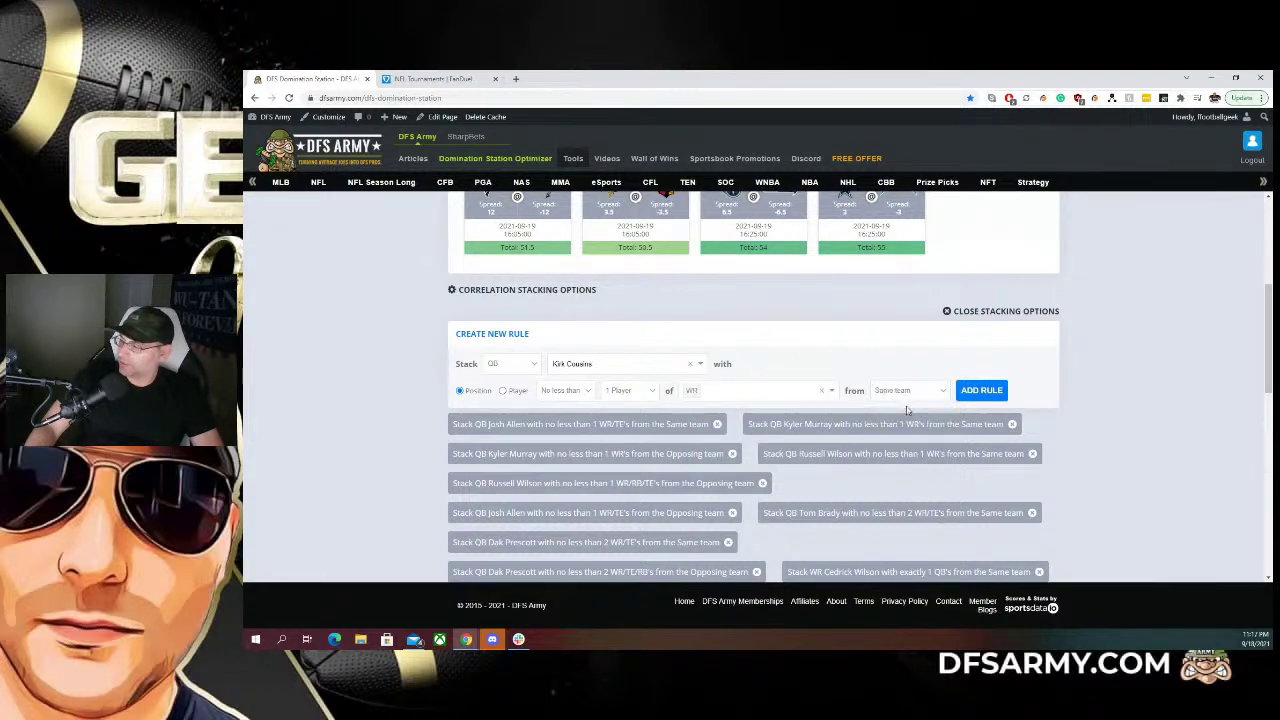
left_click(981, 390)
scroll(1068, 396, "down", 3)
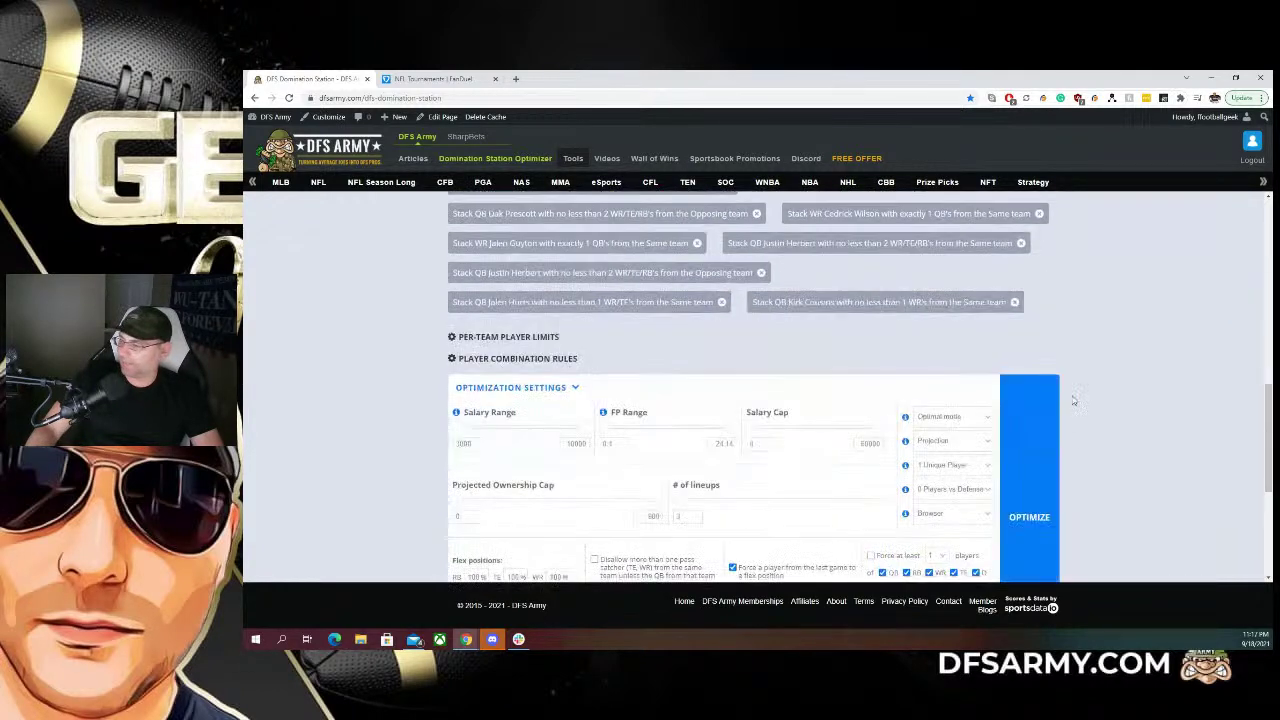
Add a second Kirk Cousins rule with no less than 1 WR, RB or TE from the opposing team
scroll(1073, 400, "up", 2)
scroll(1050, 398, "up", 3)
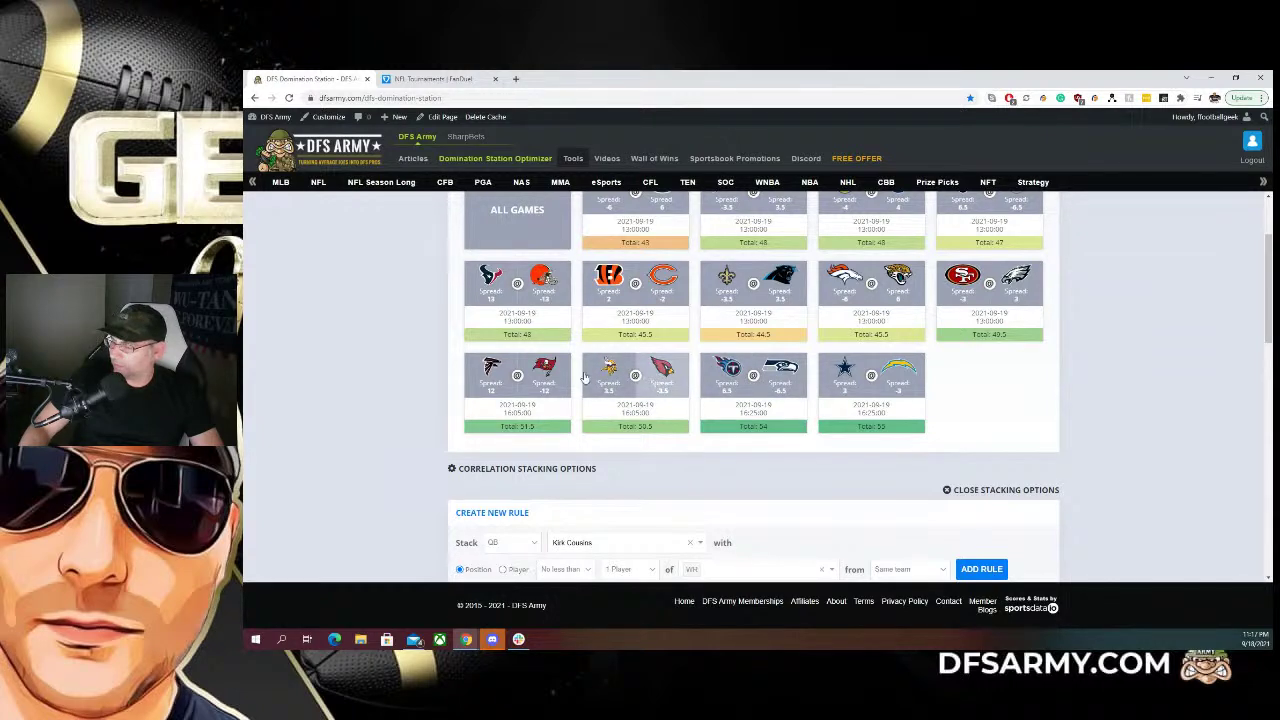
scroll(341, 379, "down", 2)
scroll(341, 379, "down", 2)
scroll(343, 378, "up", 2)
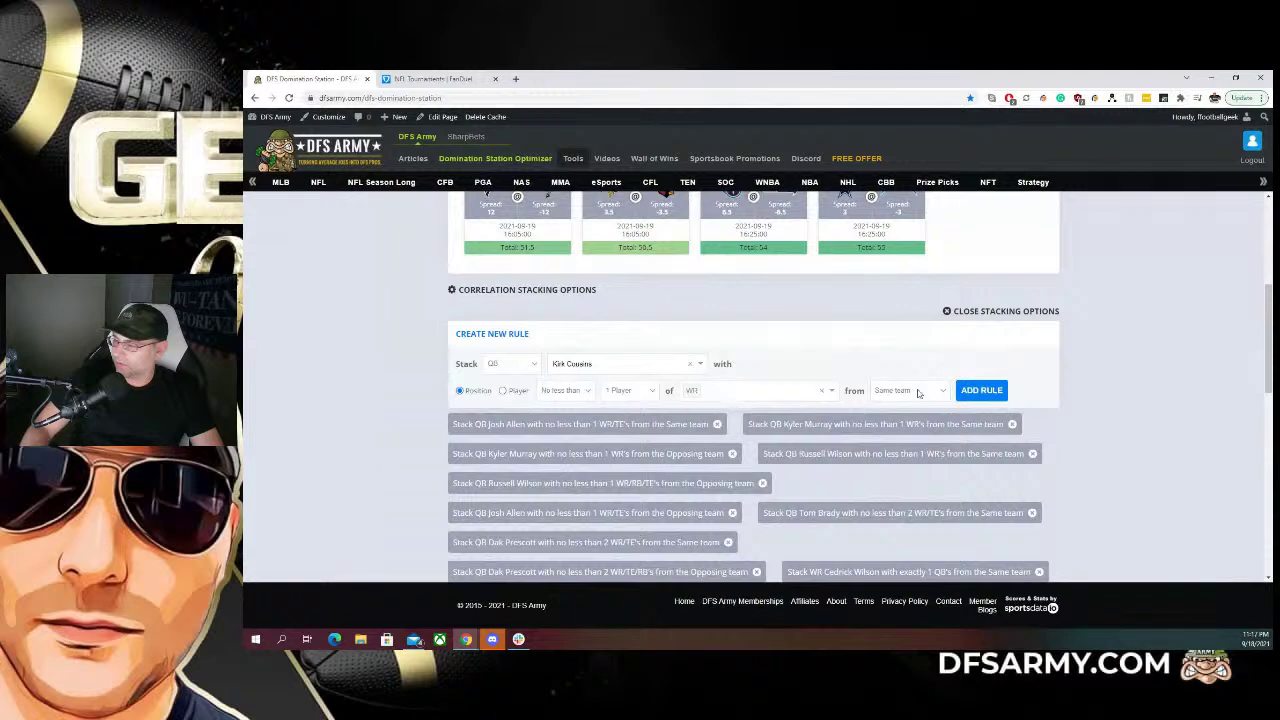
left_click(920, 392)
left_click(914, 416)
left_click(735, 391)
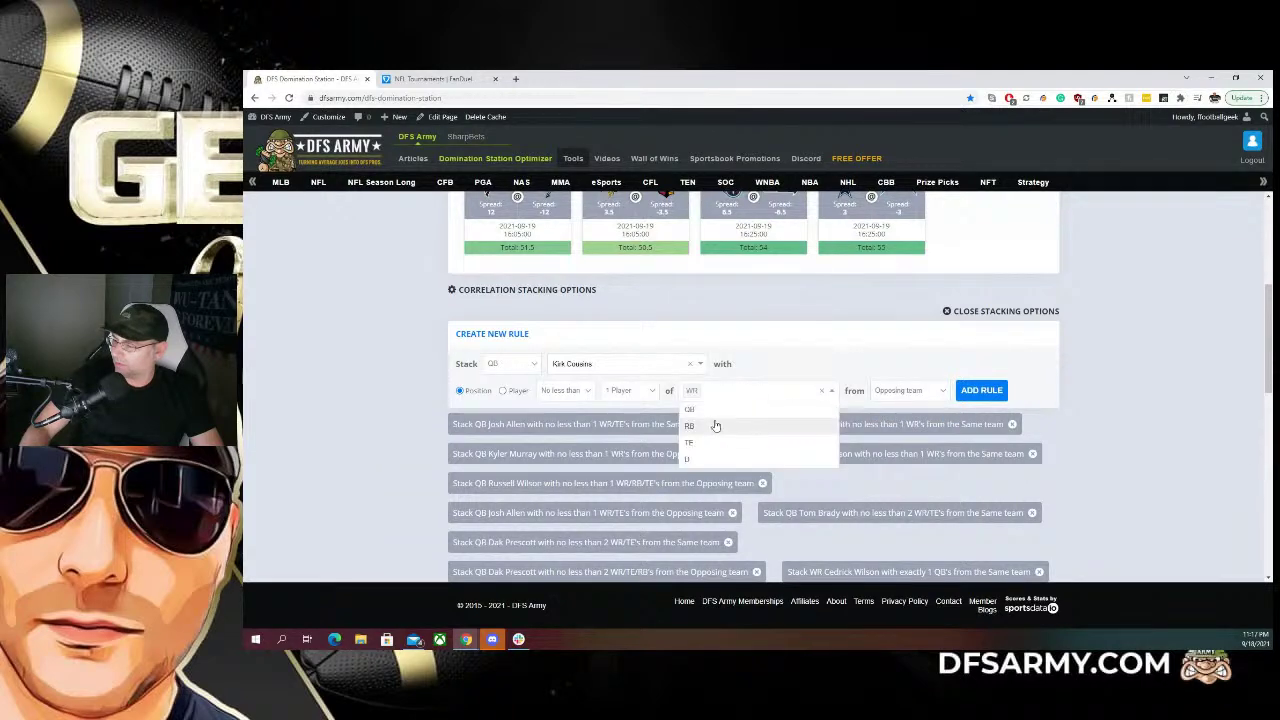
left_click(712, 426)
left_click(750, 392)
left_click(726, 427)
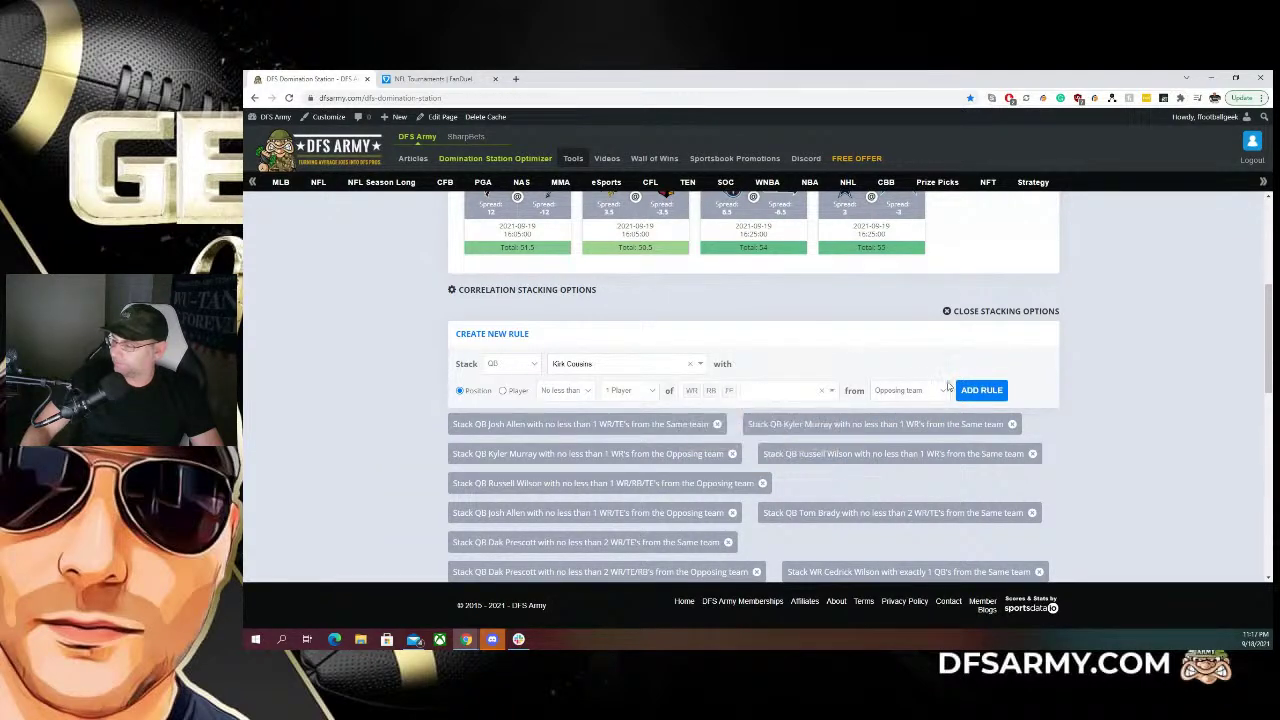
left_click(983, 390)
scroll(1074, 371, "down", 2)
scroll(1074, 371, "up", 3)
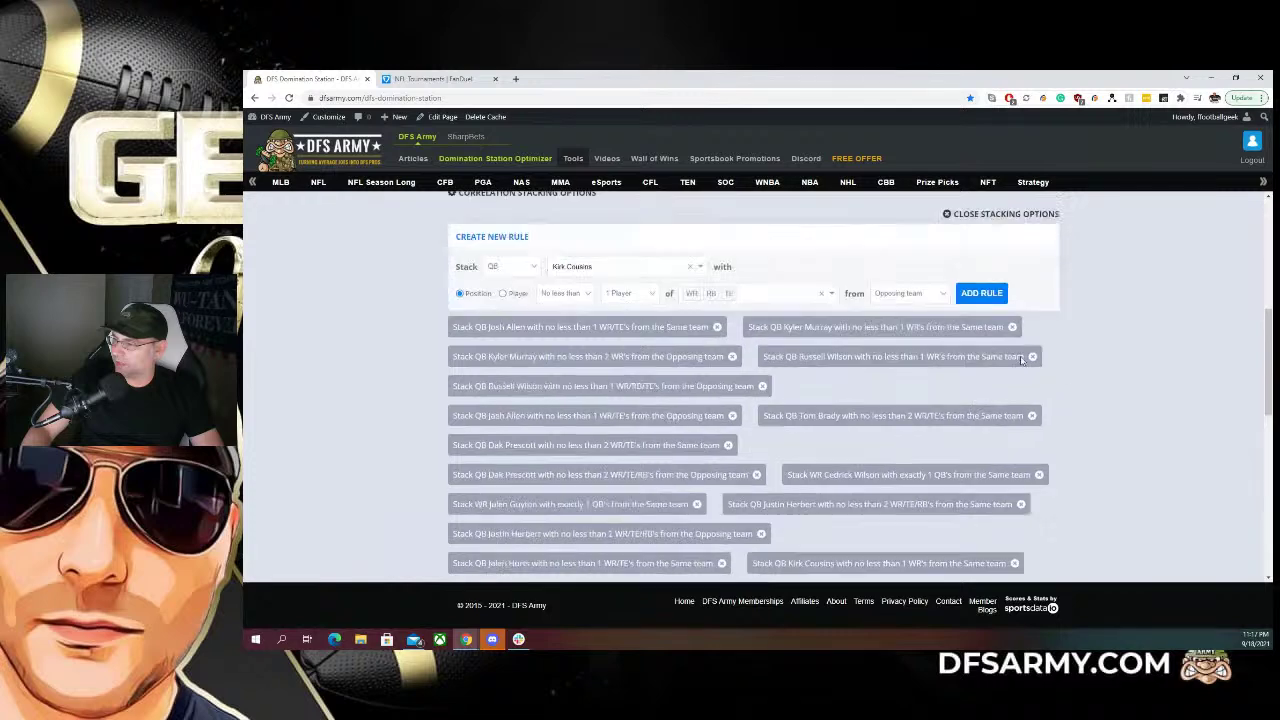
Start a new stacking rule for QB Ryan Tannehill
scroll(730, 358, "down", 5)
scroll(730, 358, "up", 5)
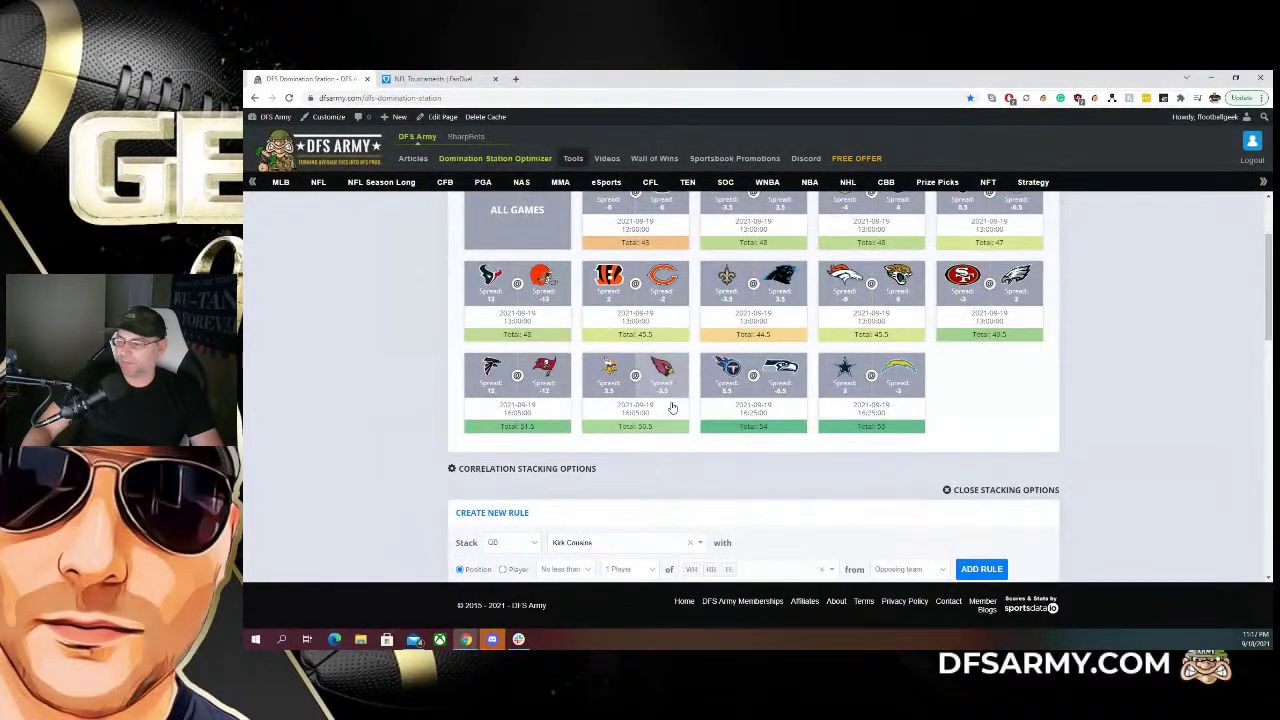
scroll(380, 385, "down", 5)
scroll(455, 360, "up", 2)
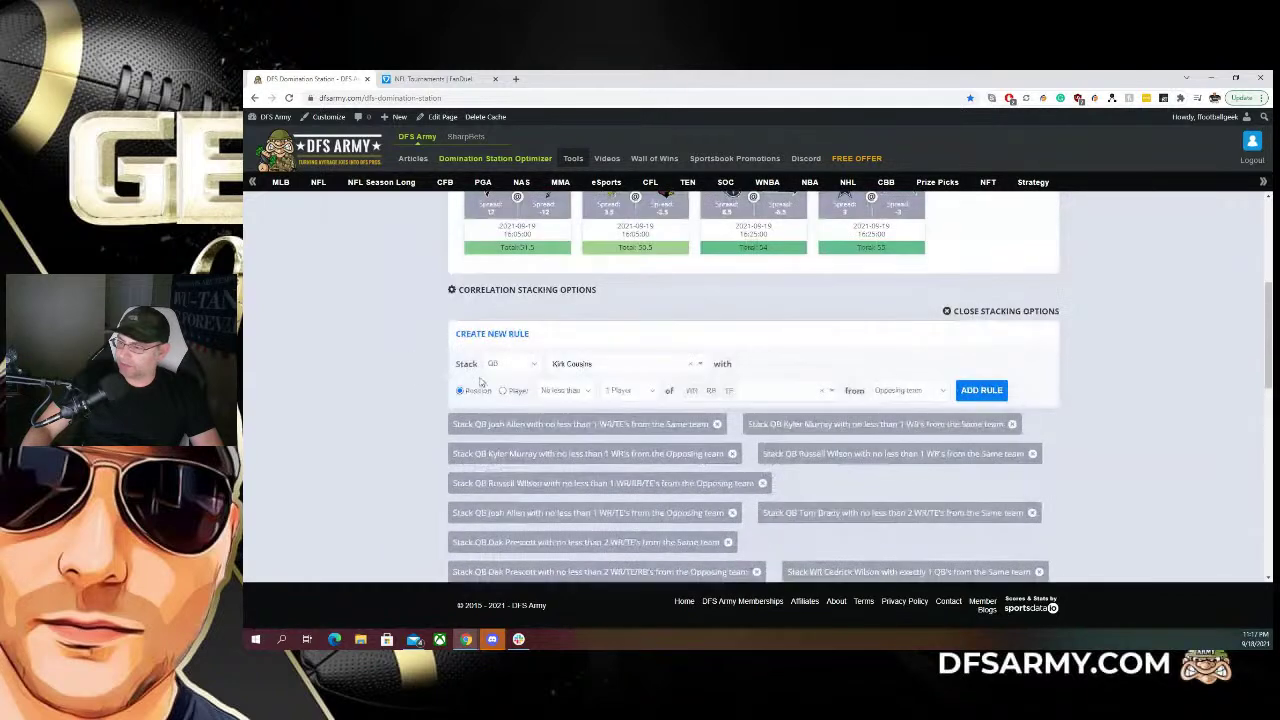
left_click(610, 363)
scroll(623, 432, "down", 2)
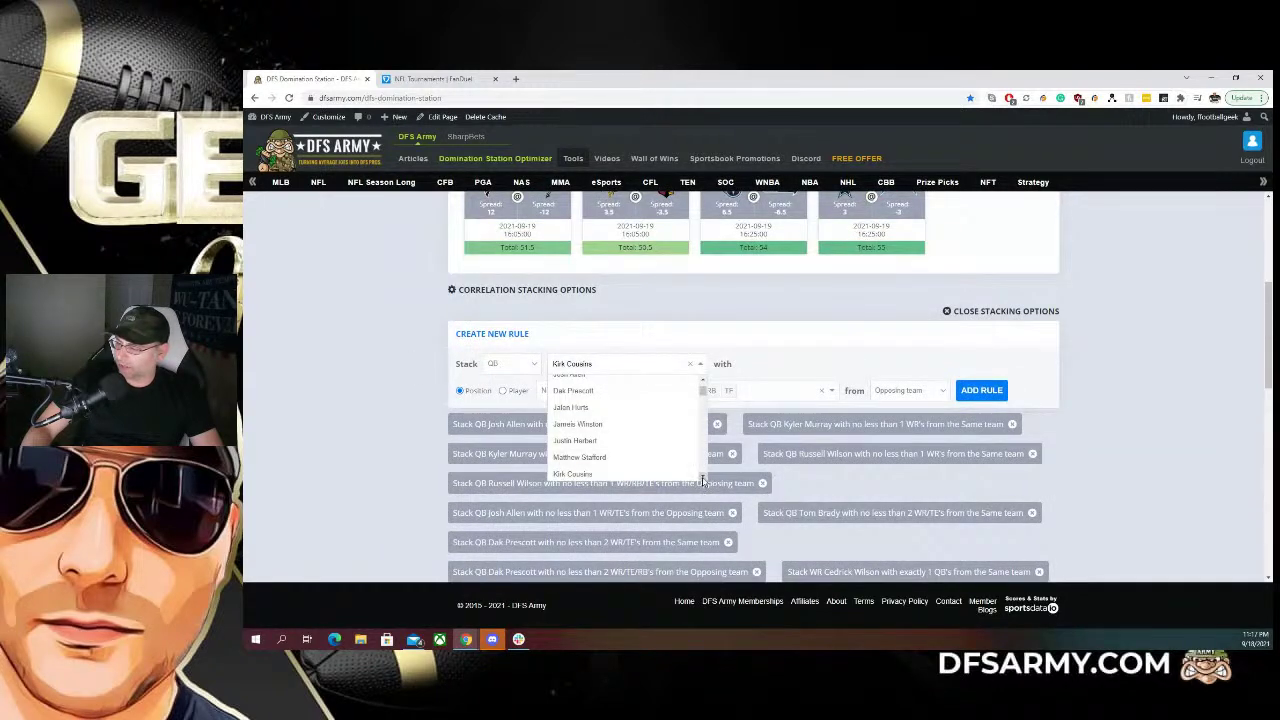
scroll(703, 480, "down", 3)
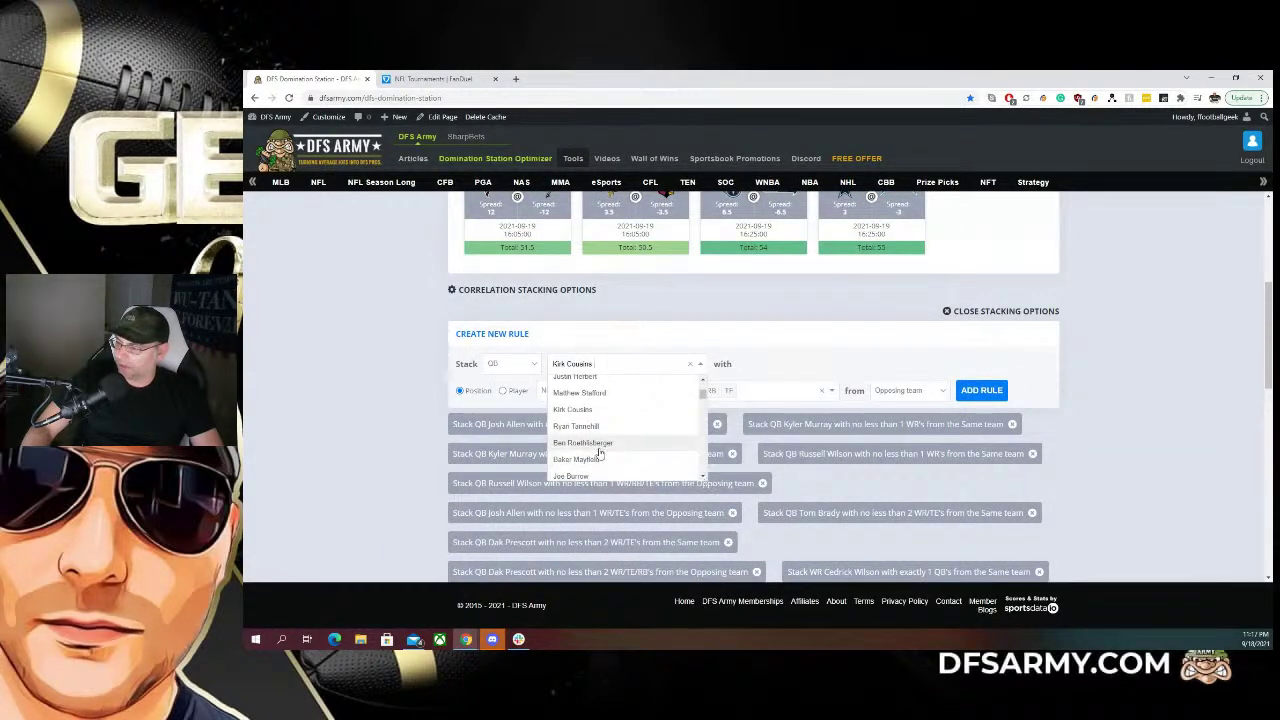
left_click(575, 426)
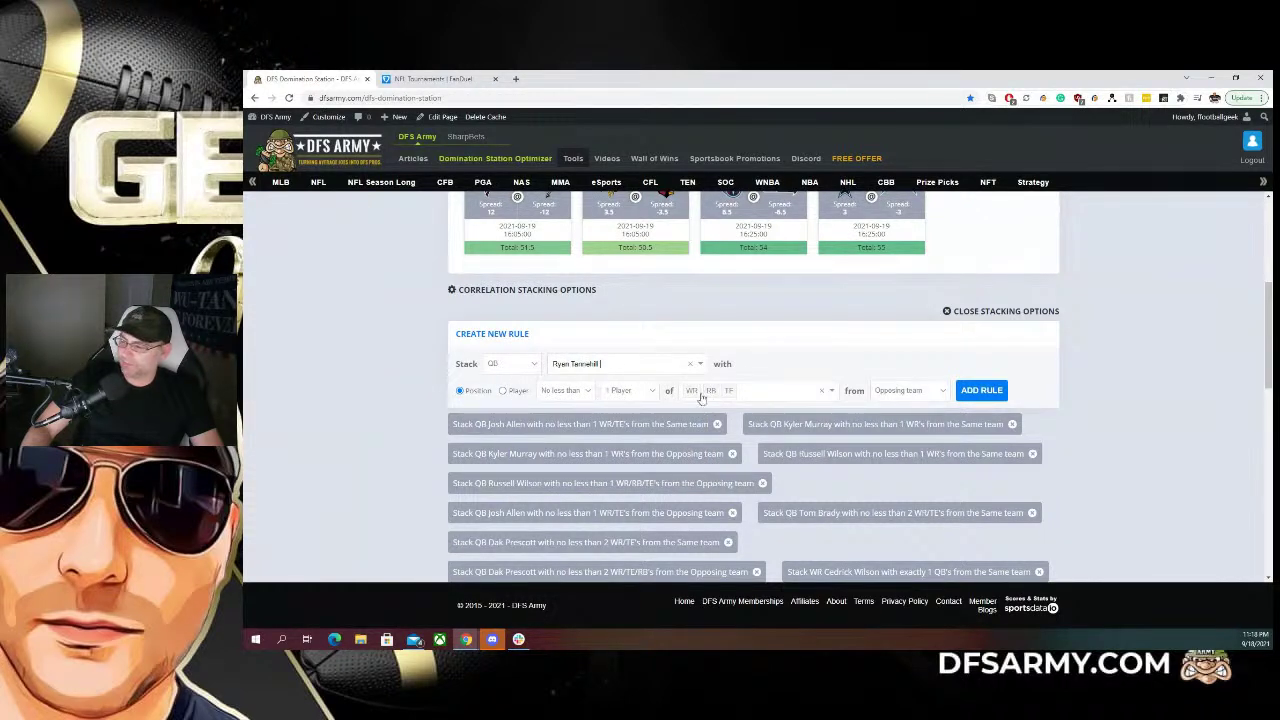
left_click(641, 392)
left_click(640, 425)
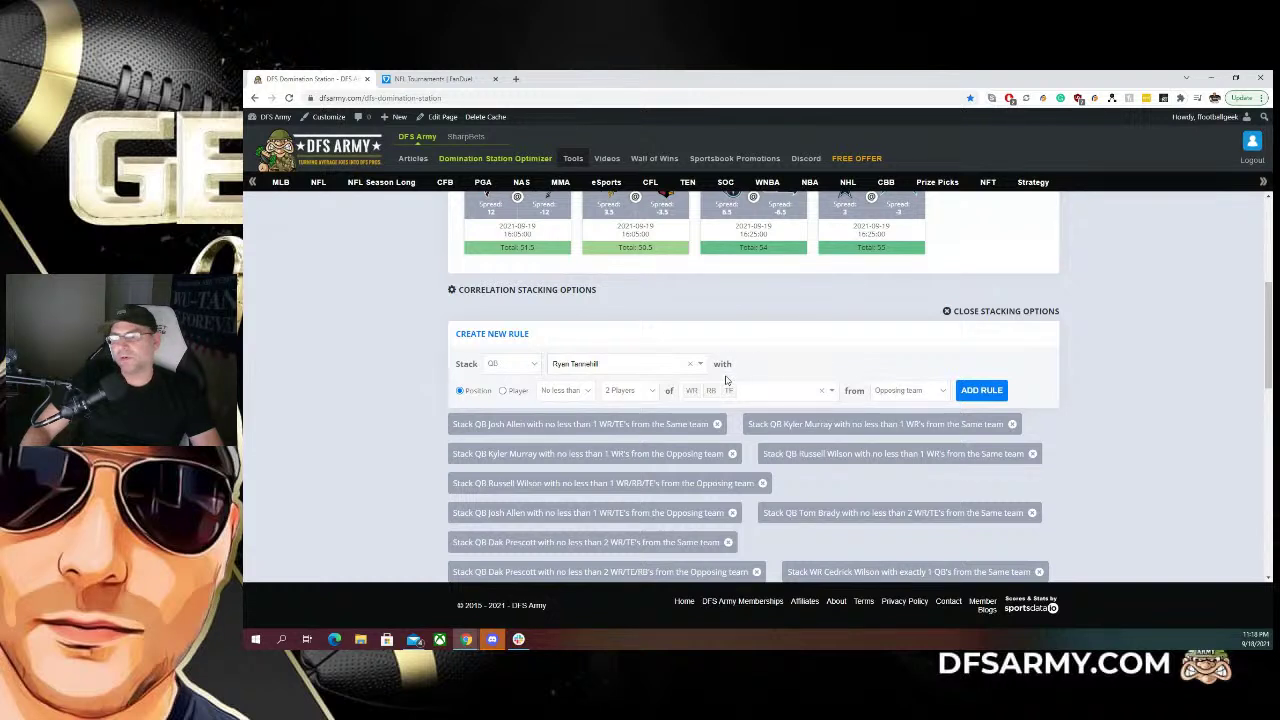
left_click(650, 390)
left_click(635, 413)
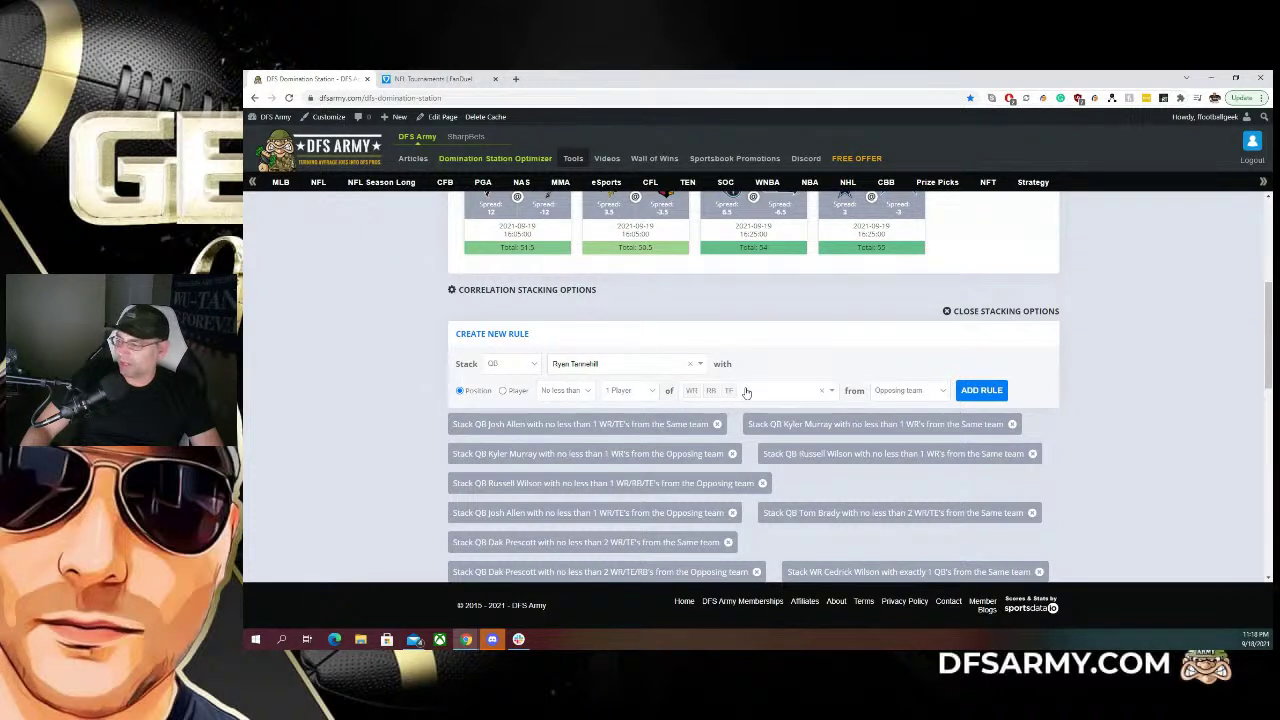
Reduce the Ryan Tannehill rule's positions to WR only, drawn from the same team, and add the rule
left_click(746, 393)
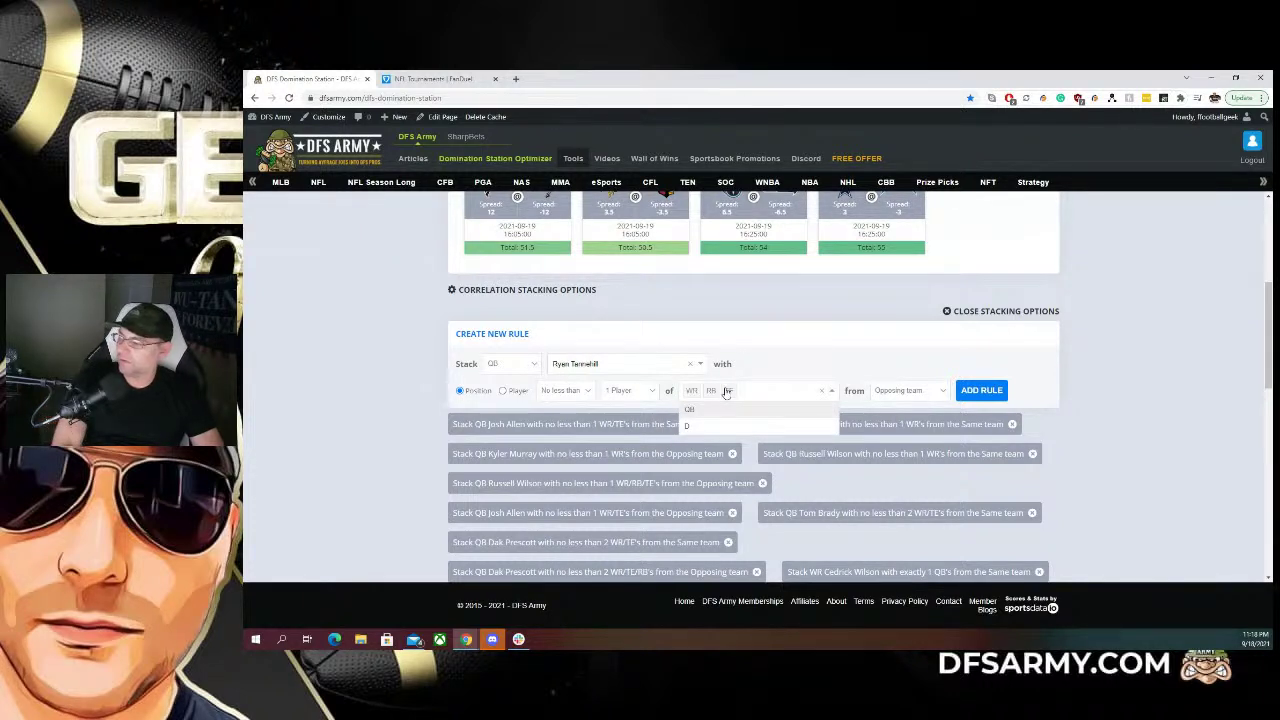
key("BackSpace")
key("BackSpace")
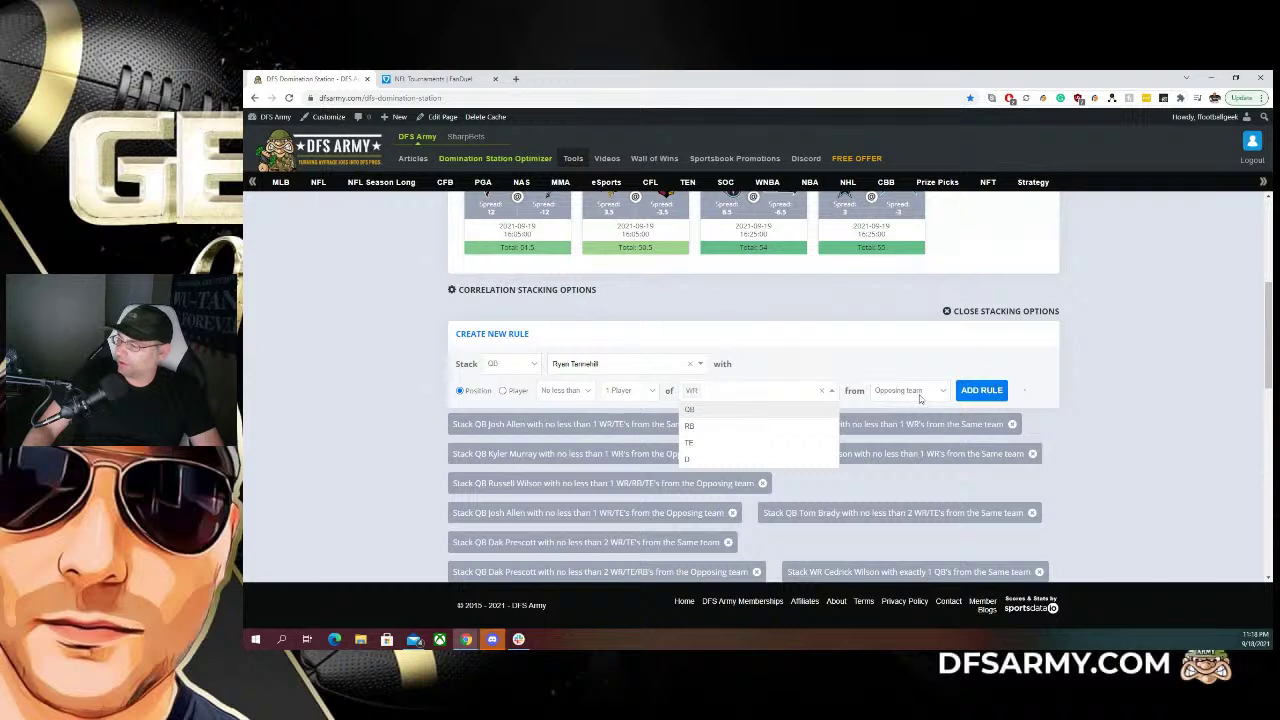
left_click(897, 390)
left_click(885, 404)
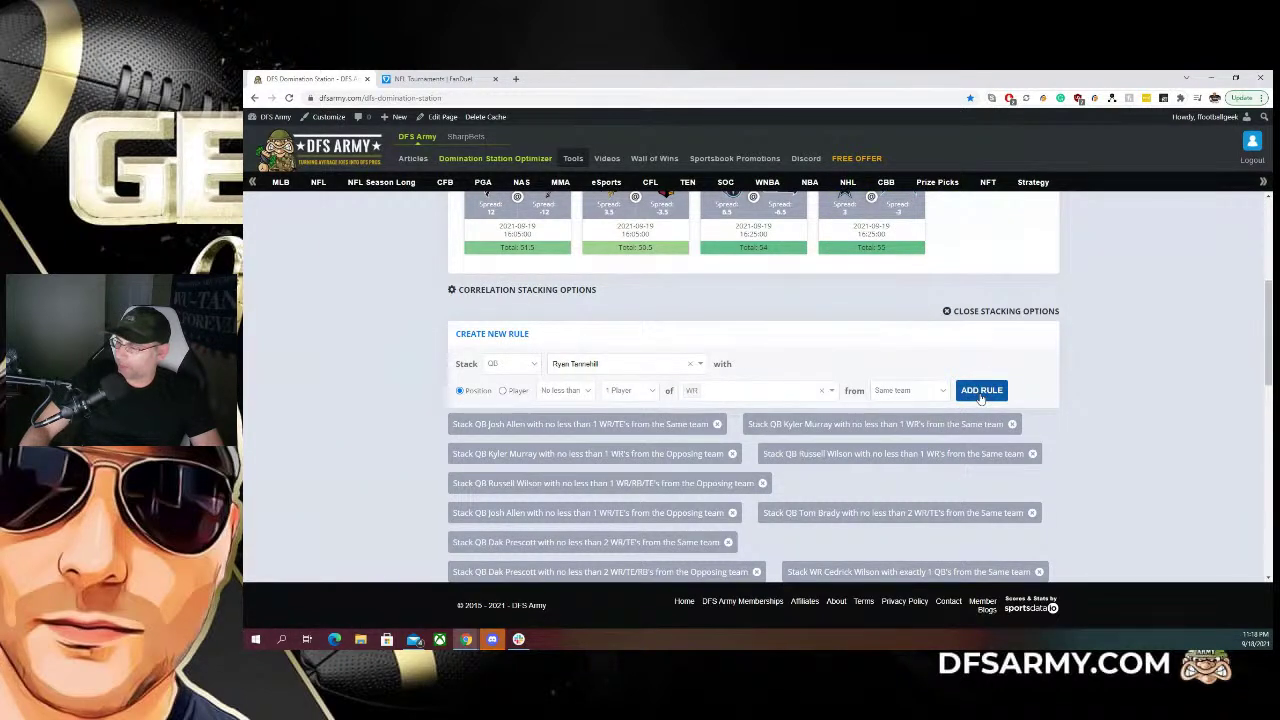
Add a second Ryan Tannehill rule with no less than 1 WR or RB from the opposing team
left_click(746, 392)
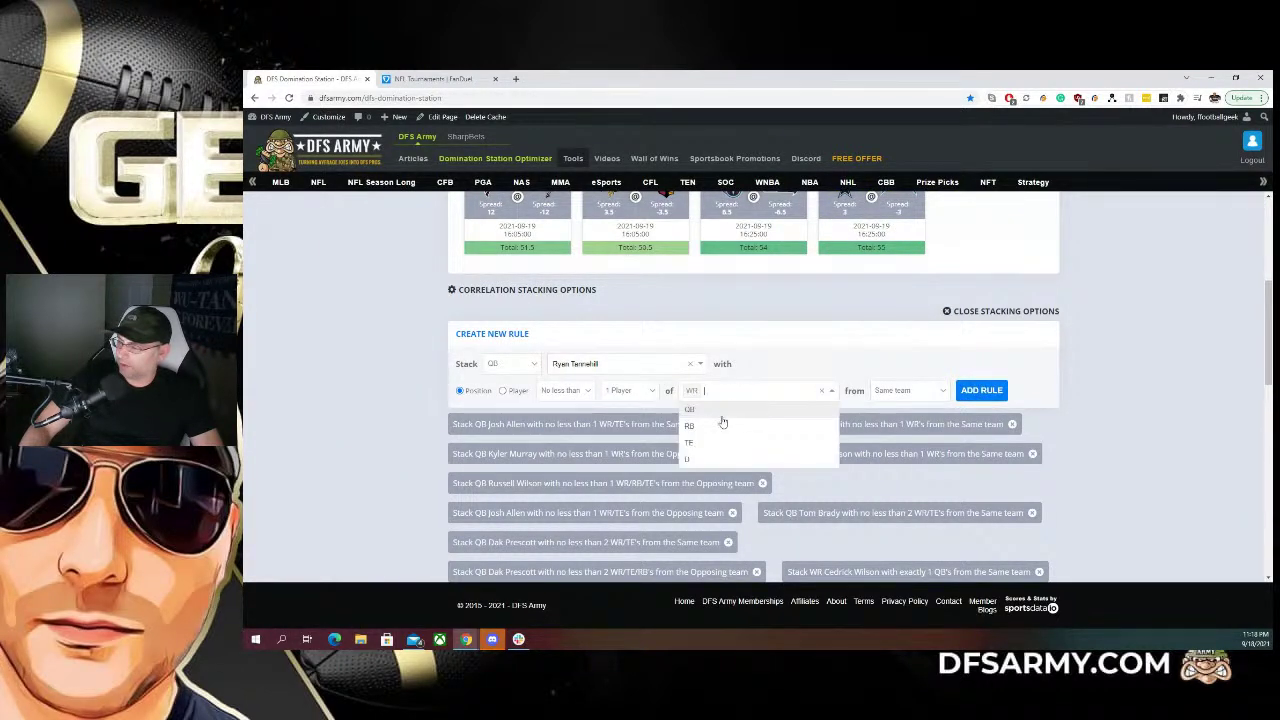
left_click(718, 430)
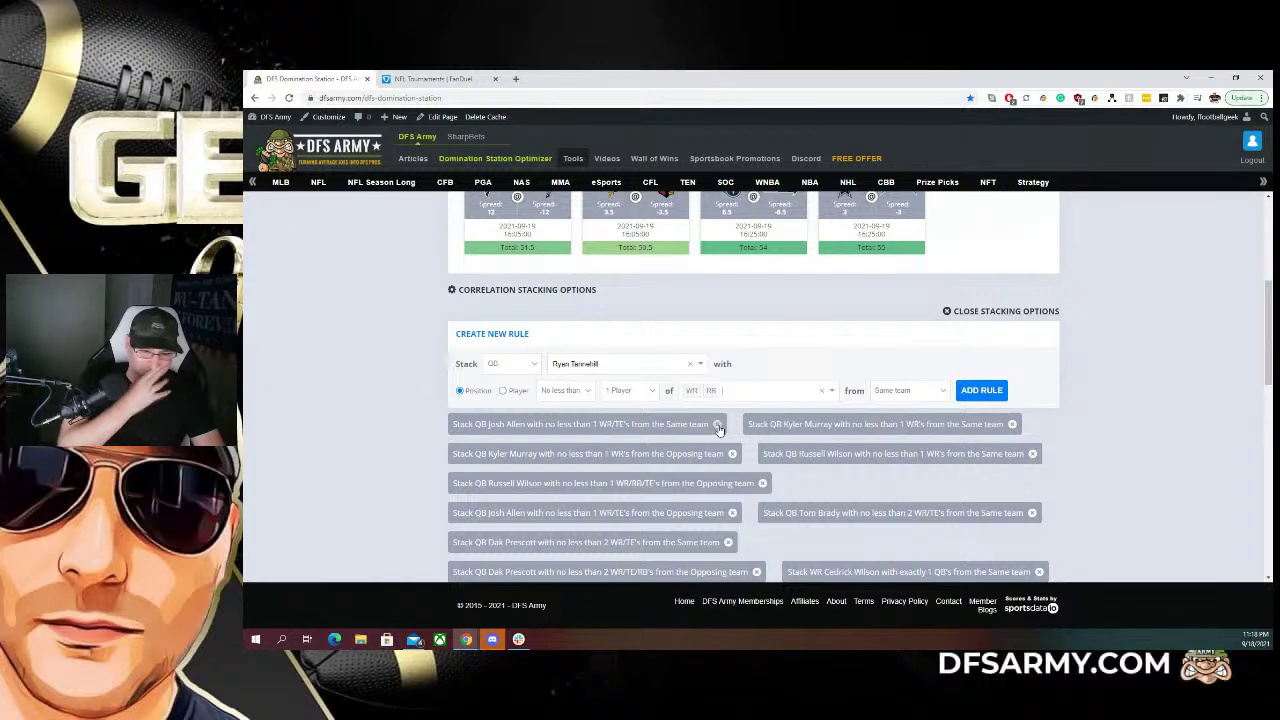
left_click(926, 396)
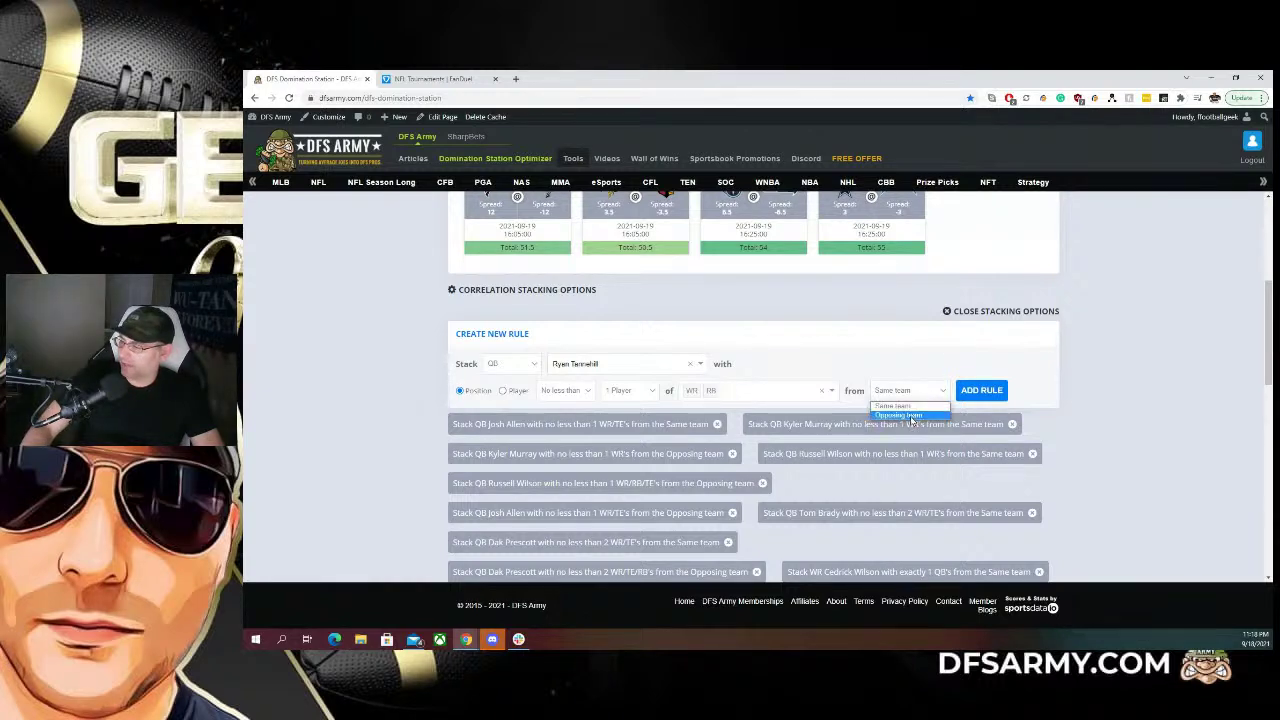
left_click(900, 420)
left_click(981, 390)
scroll(1040, 397, "down", 2)
scroll(1040, 397, "down", 2)
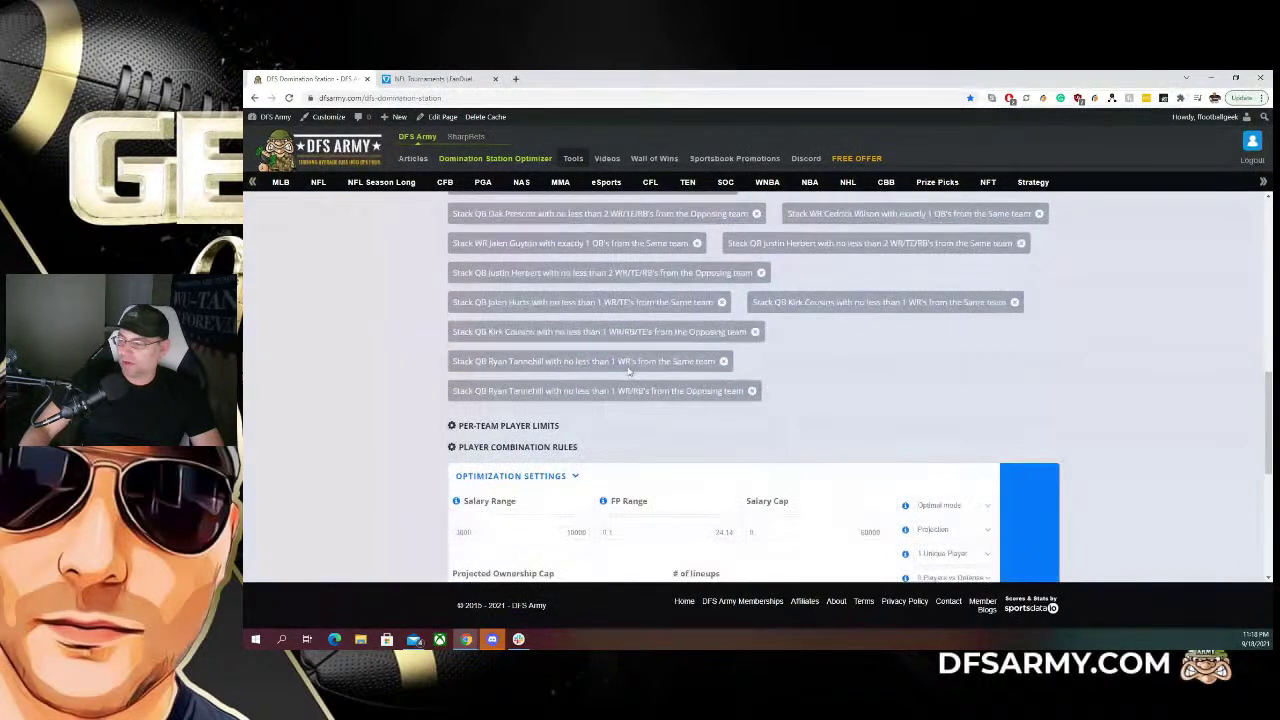
scroll(622, 385, "up", 2)
scroll(622, 385, "down", 2)
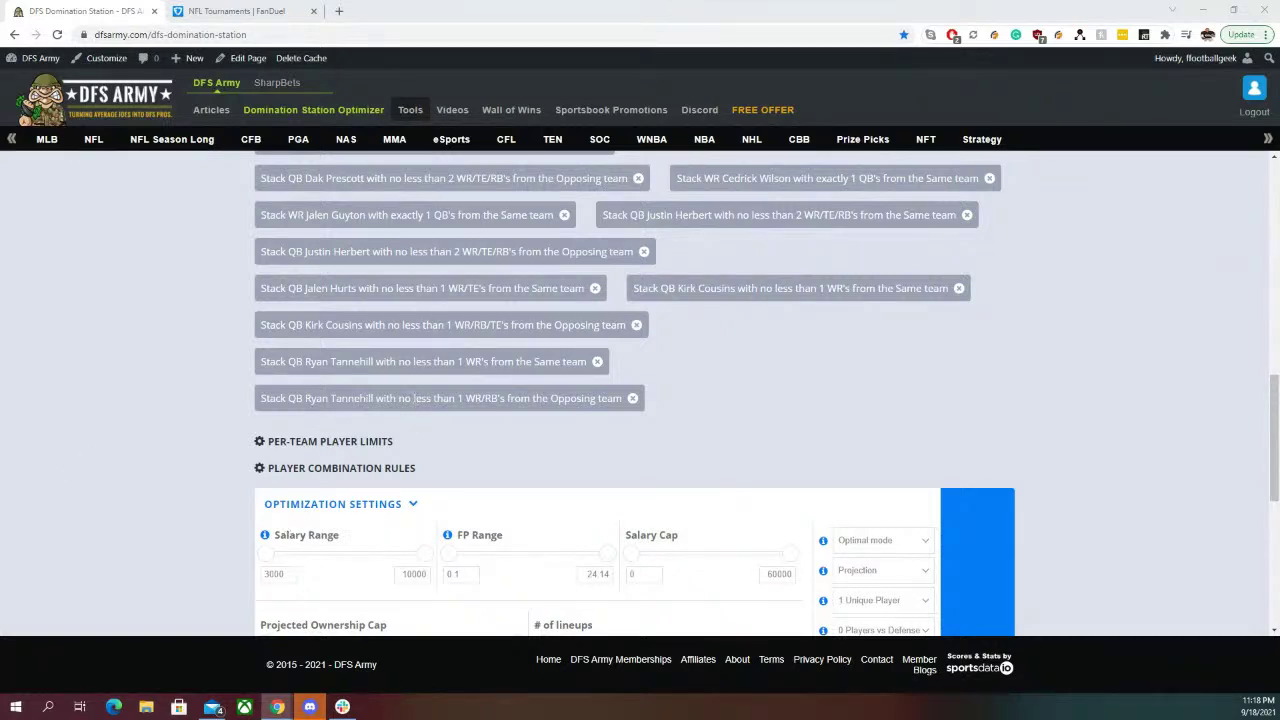
scroll(505, 441, "up", 2)
scroll(455, 361, "down", 4)
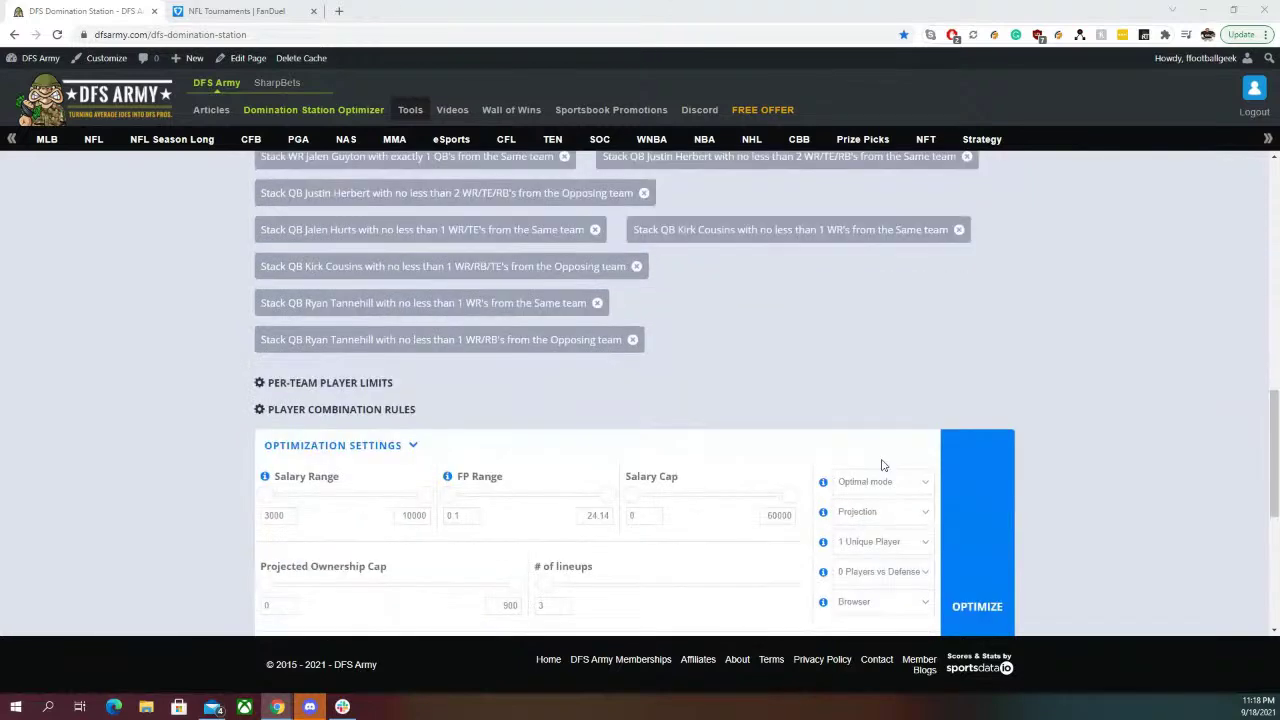
Set the number of lineups to 100 in the optimization settings and run the optimization
double_click(562, 448)
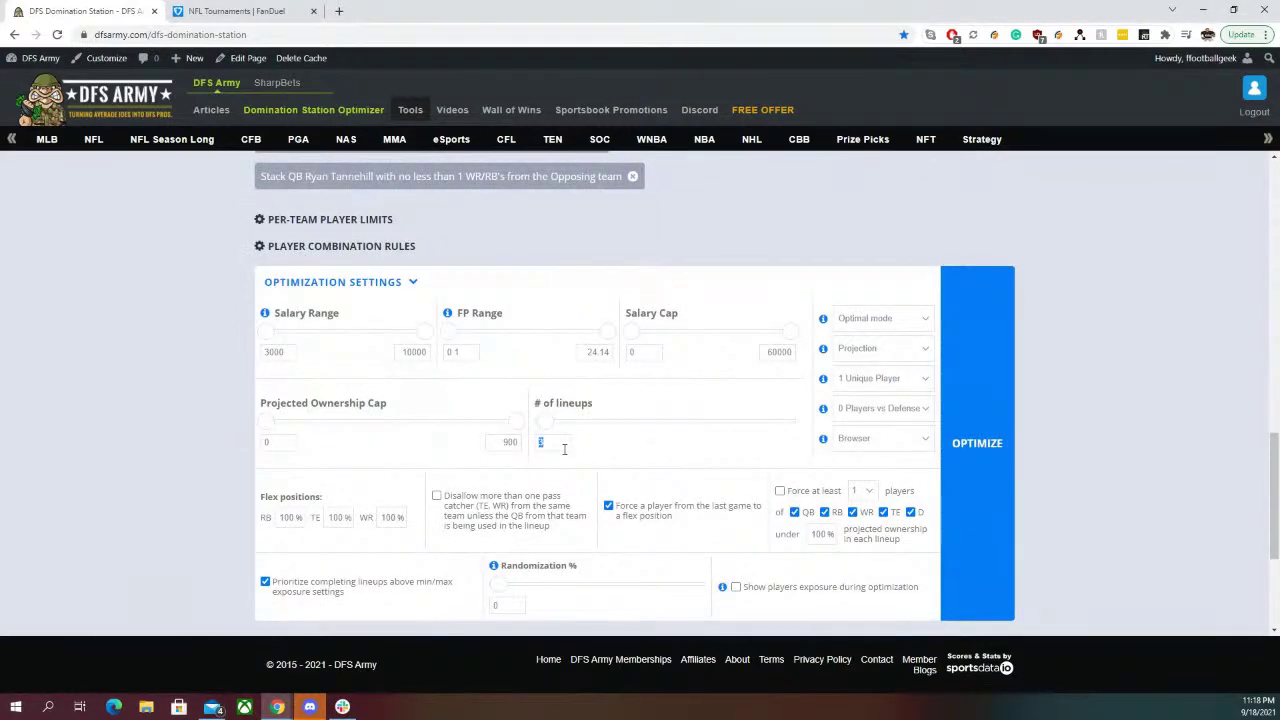
type("100")
scroll(149, 294, "up", 2)
scroll(199, 280, "up", 2)
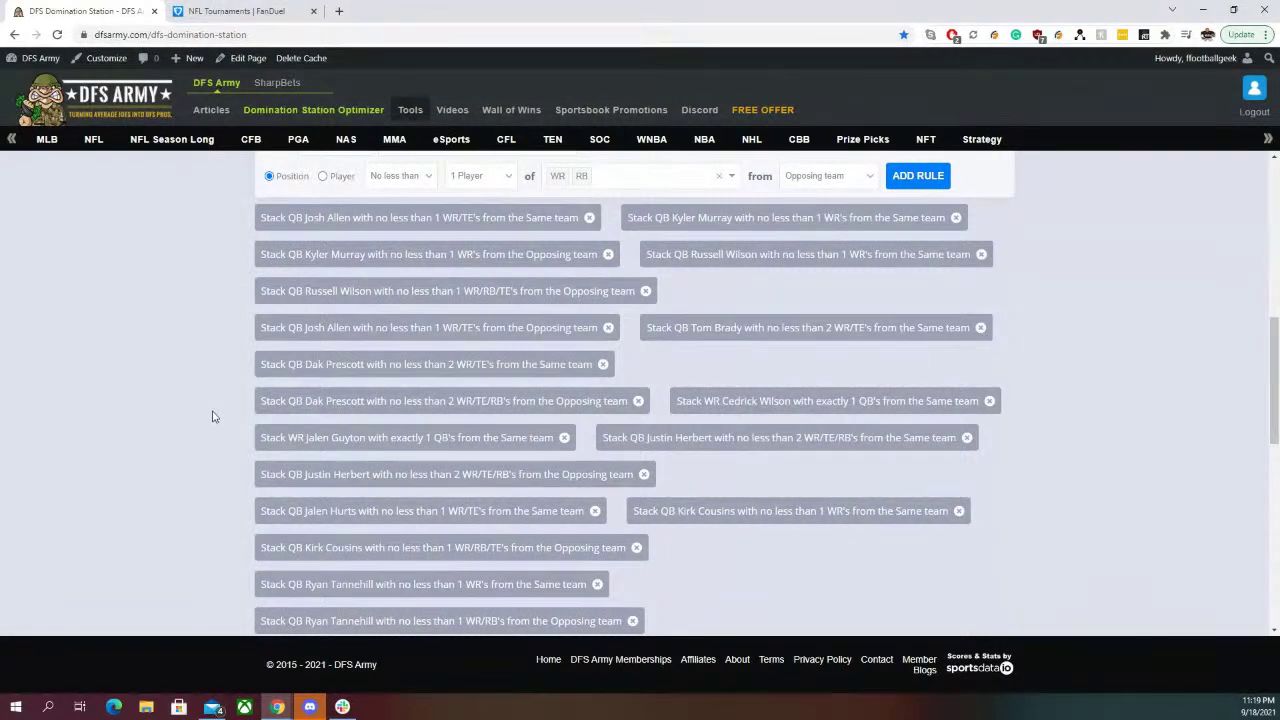
scroll(167, 424, "down", 4)
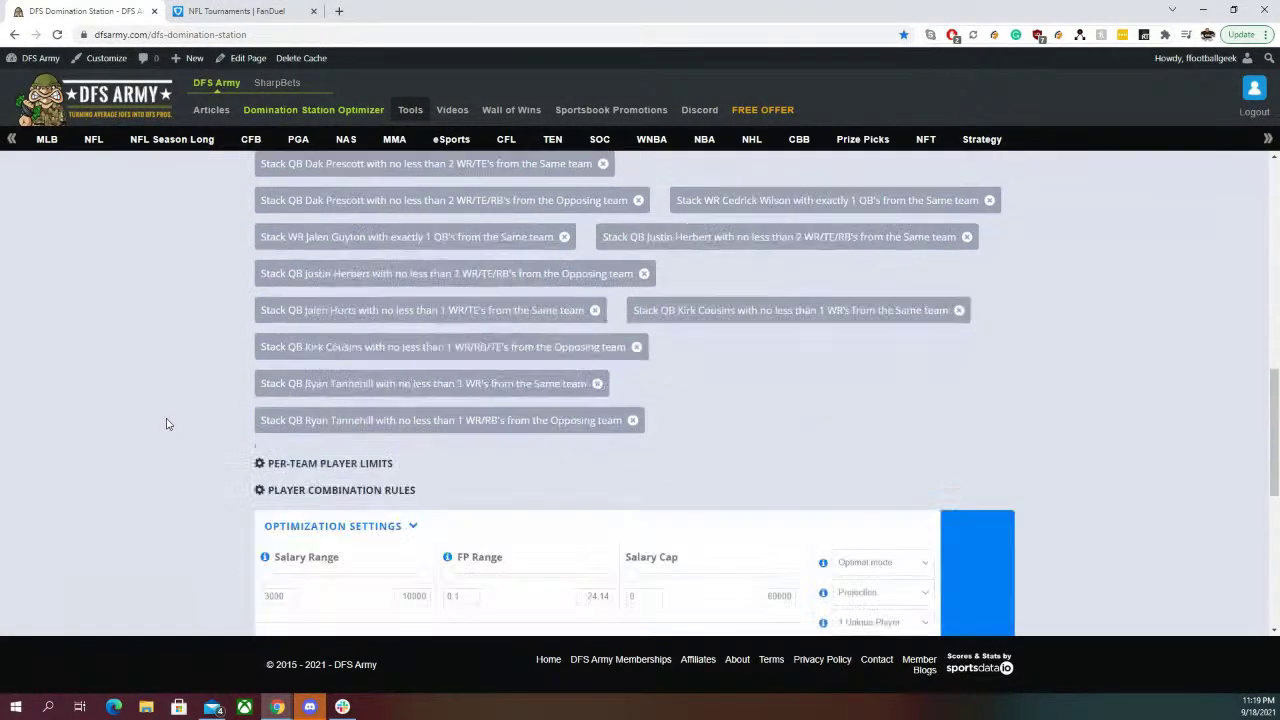
scroll(70, 540, "down", 2)
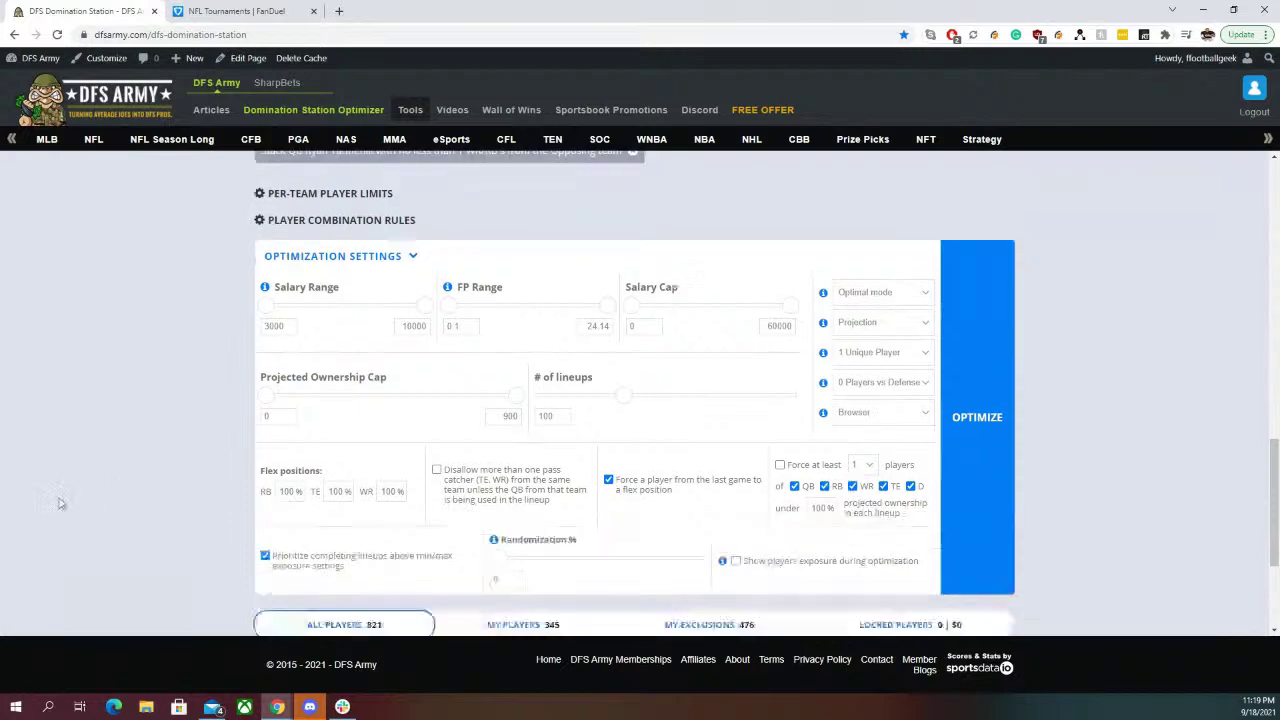
left_click(977, 430)
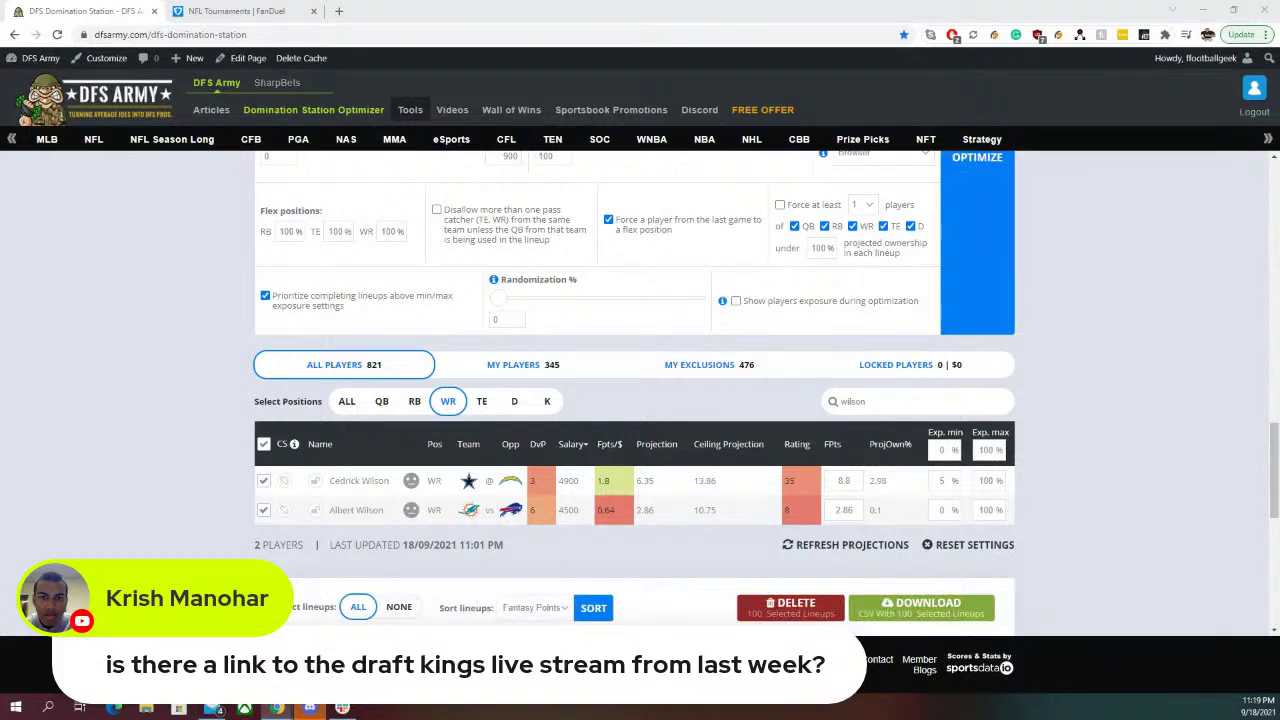
Set the TE flex position percentage to 0% in the optimization settings
scroll(85, 515, "up", 2)
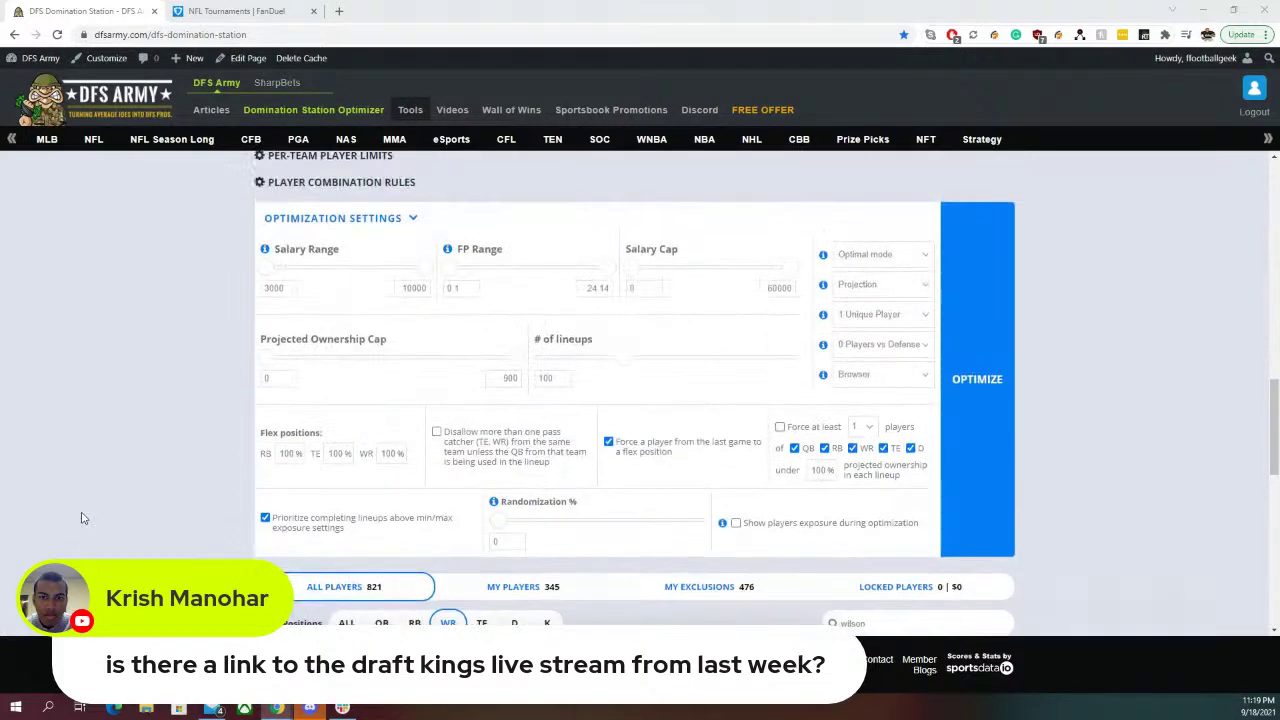
double_click(291, 457)
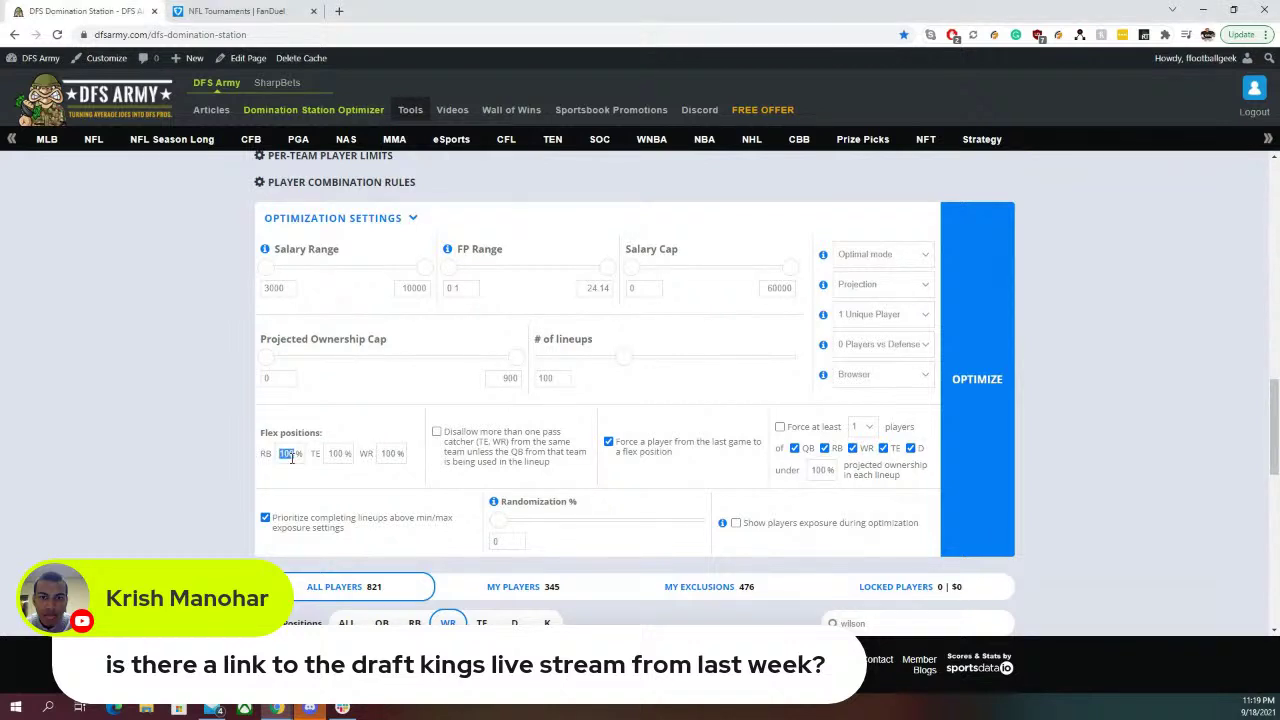
type("0")
double_click(338, 453)
type("0")
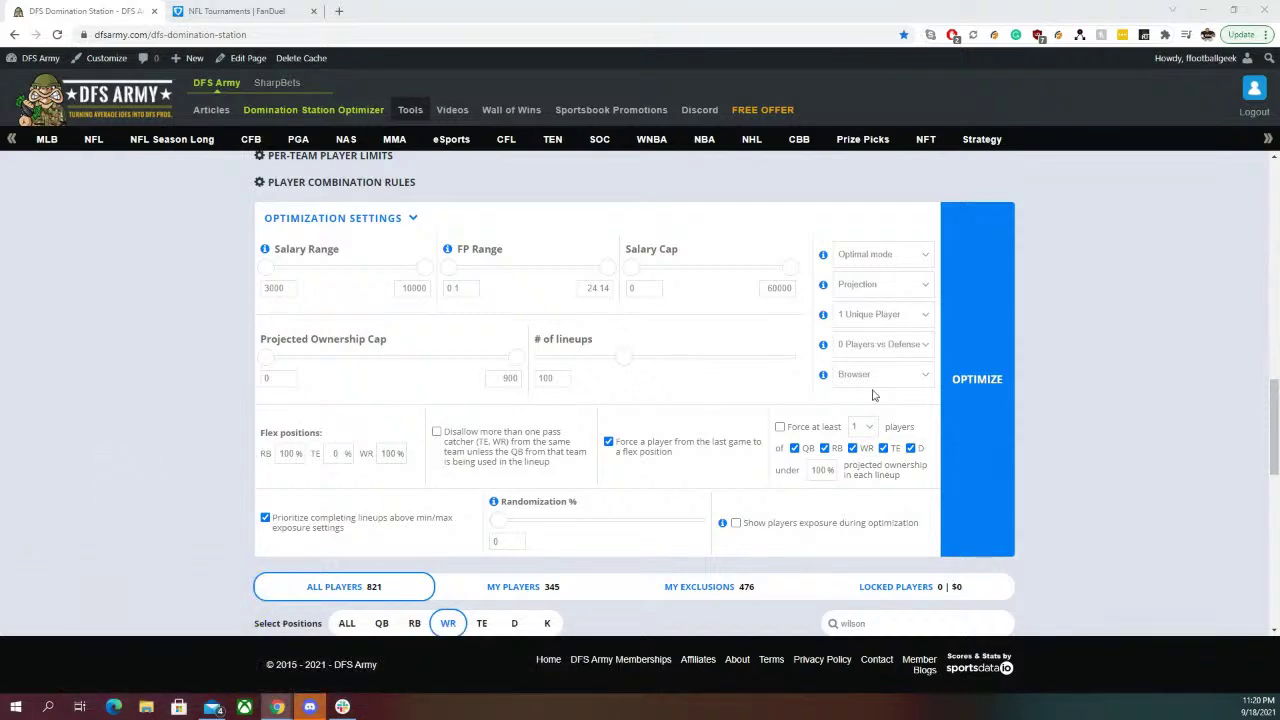
Configure the optimization for 150 lineups with 3 Unique Players in Tournament mode
left_click(906, 318)
left_click(902, 318)
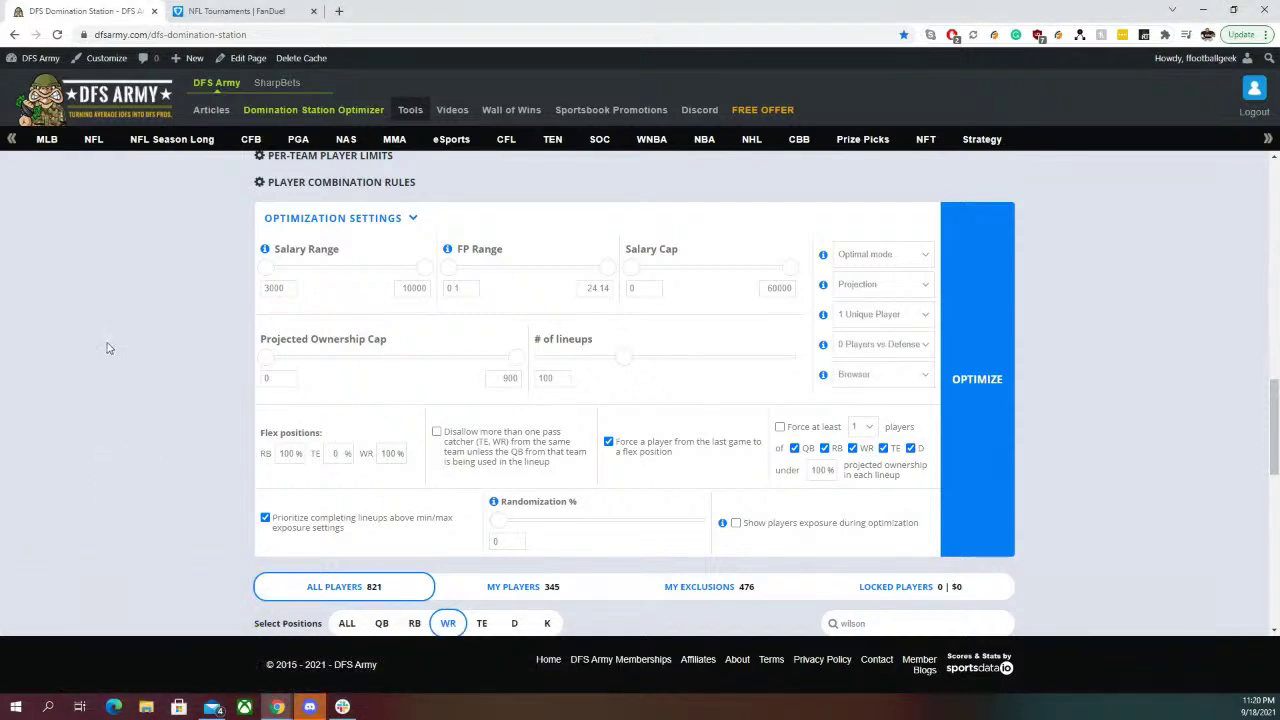
scroll(119, 347, "up", 4)
scroll(120, 347, "down", 4)
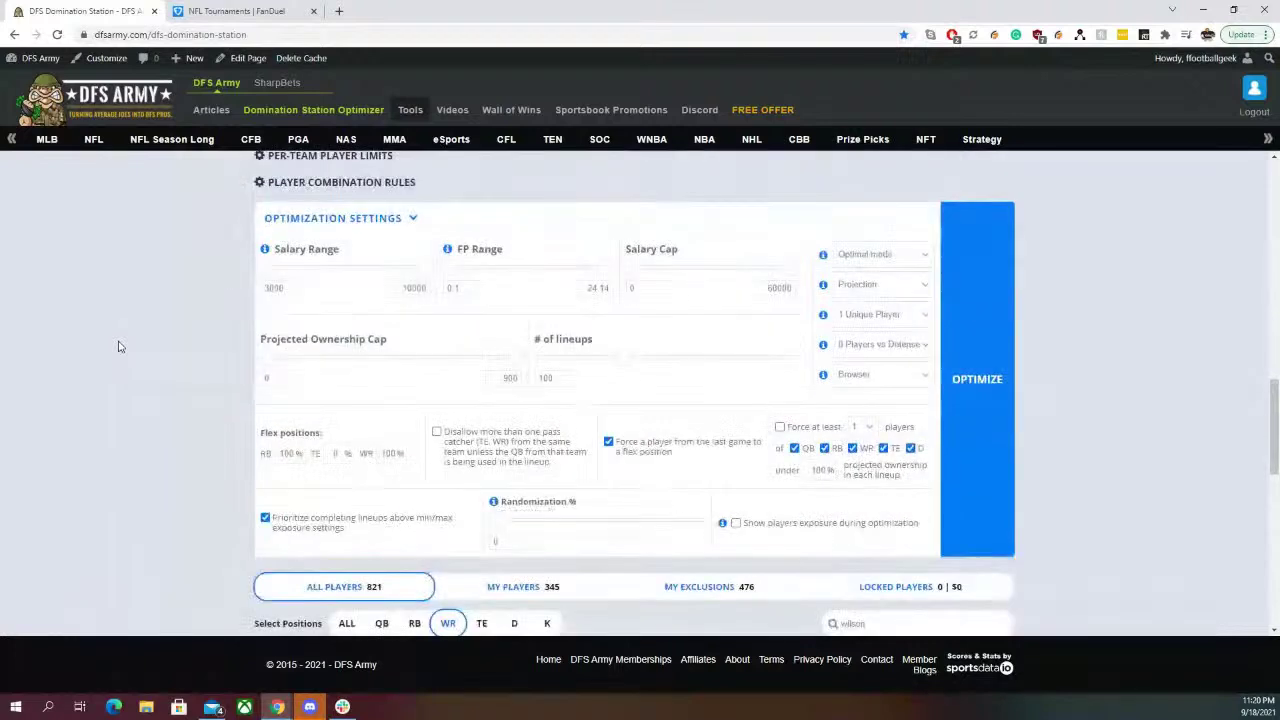
double_click(558, 377)
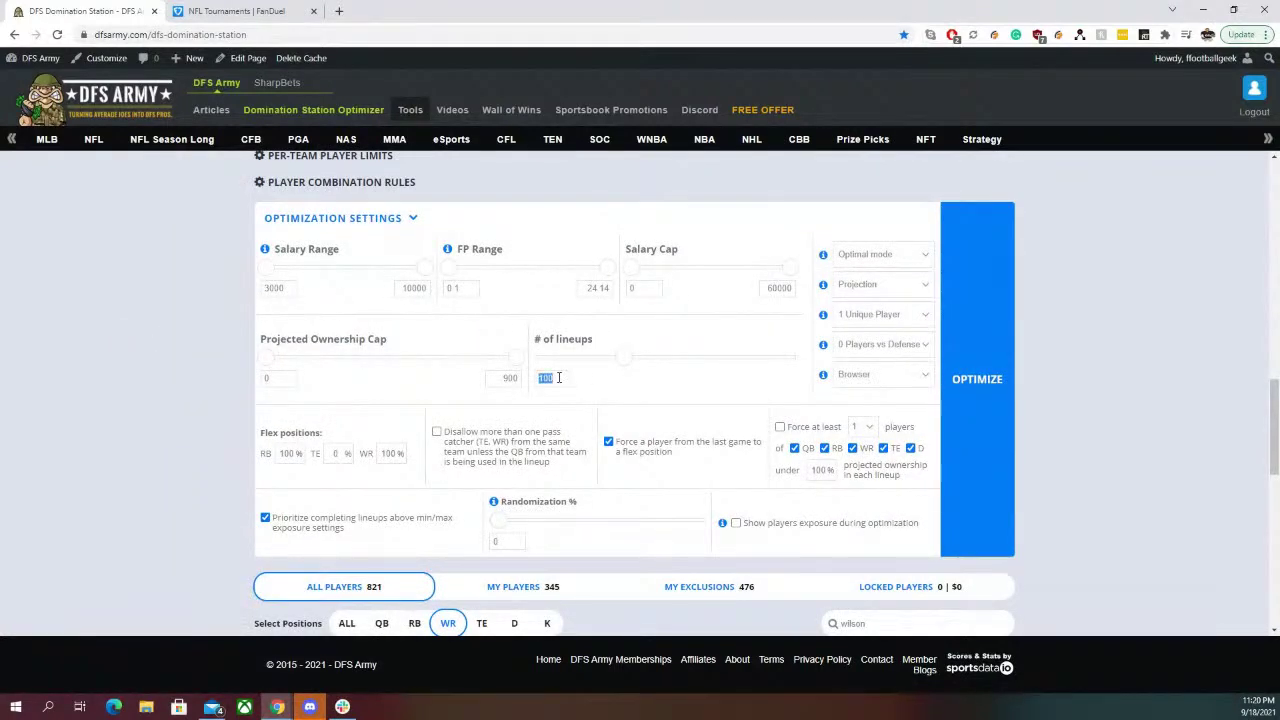
type("15")
left_click(883, 318)
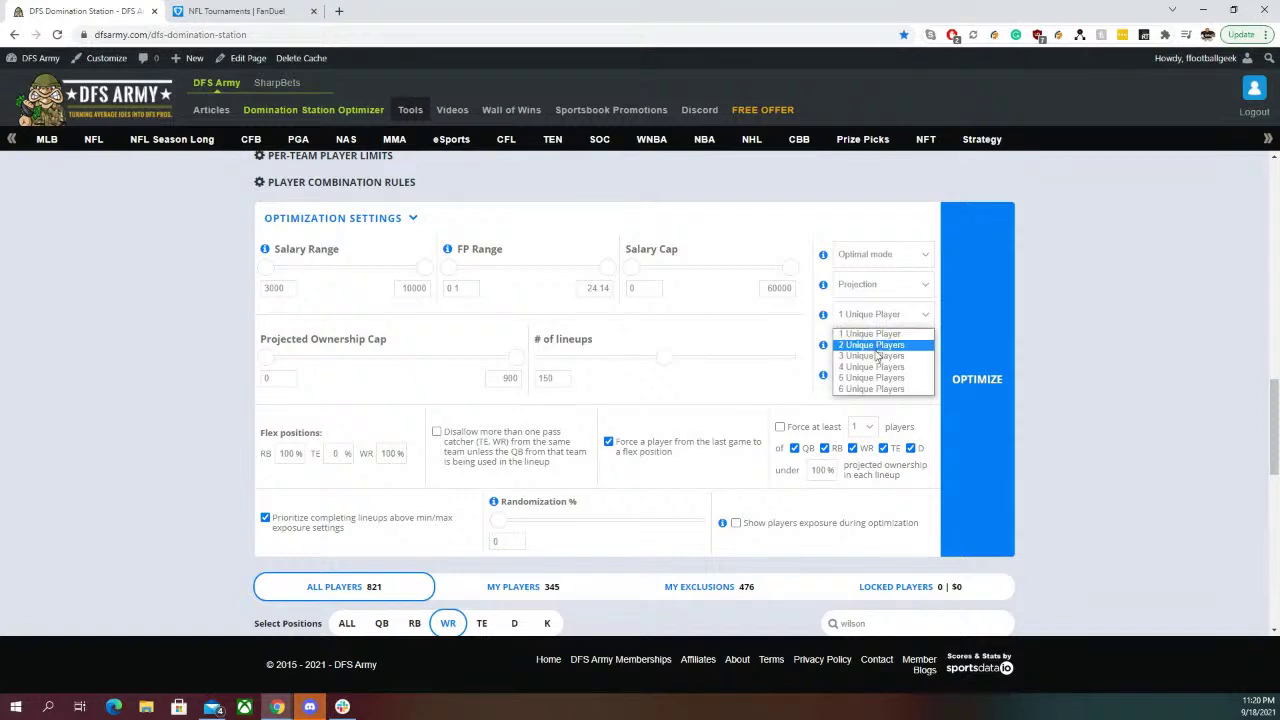
left_click(874, 352)
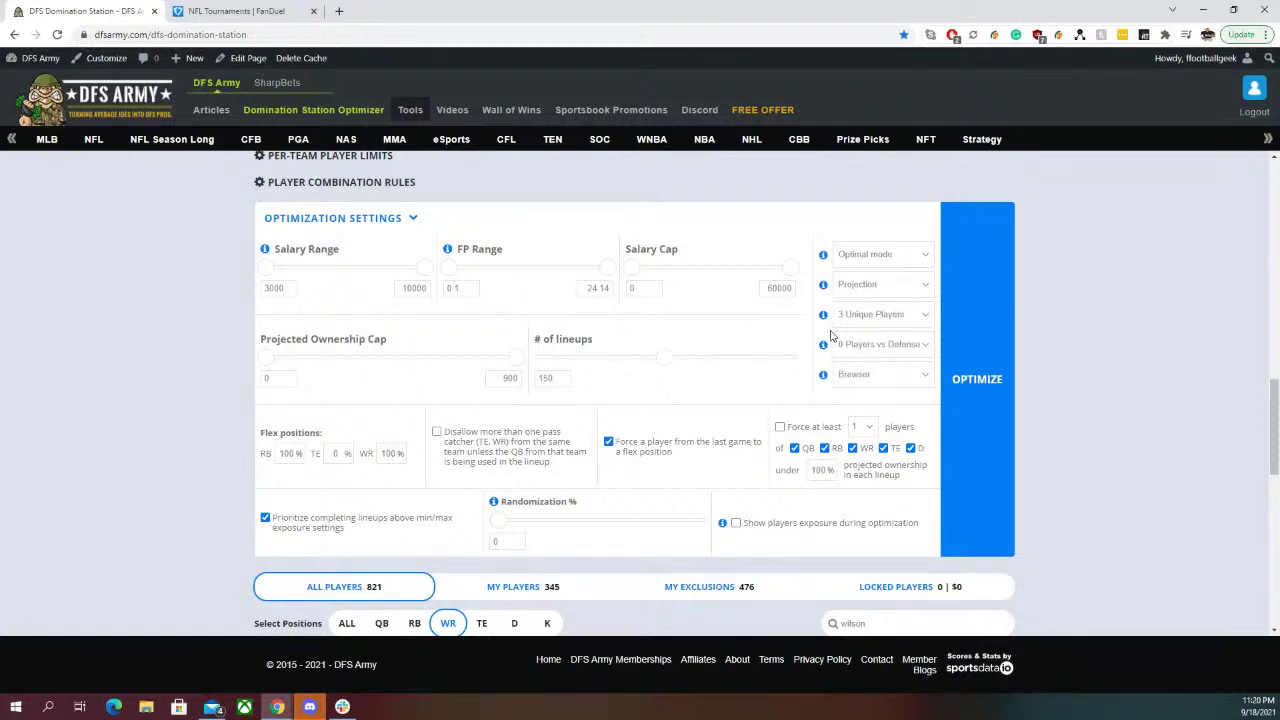
left_click(872, 258)
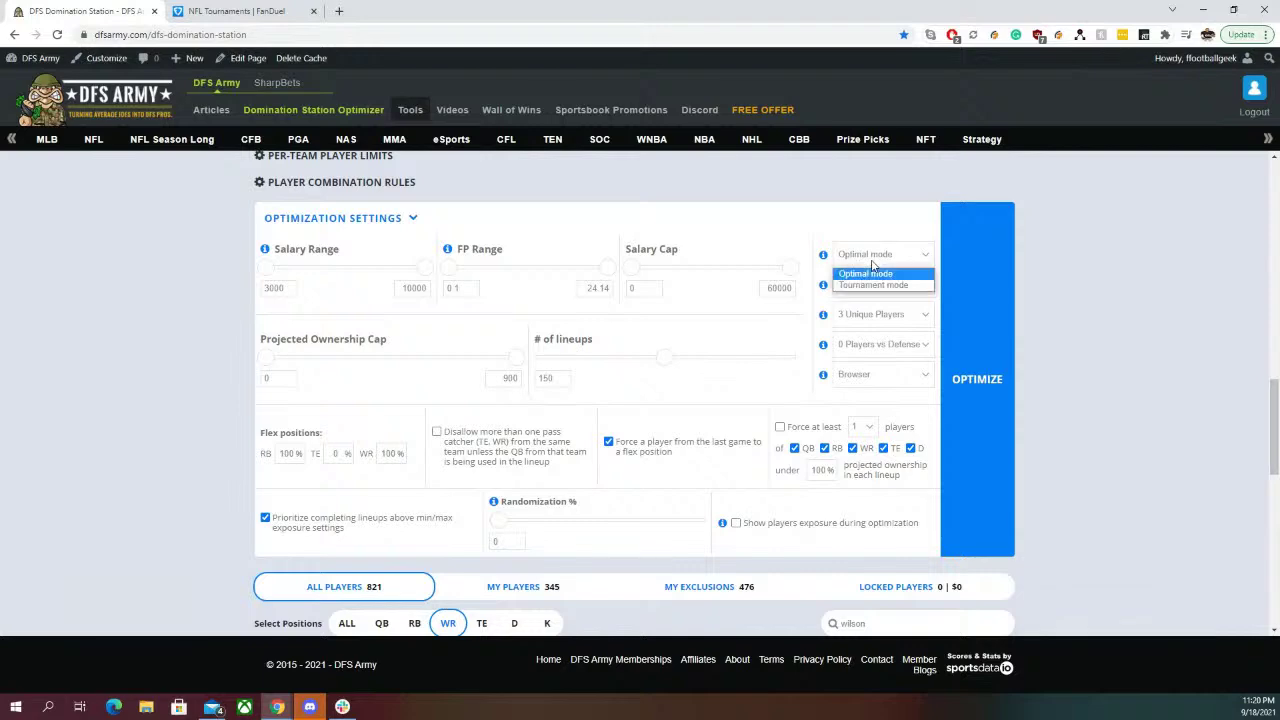
left_click(862, 286)
Clear the "wilson" player search and filter the player pool to quarterbacks
scroll(180, 345, "down", 6)
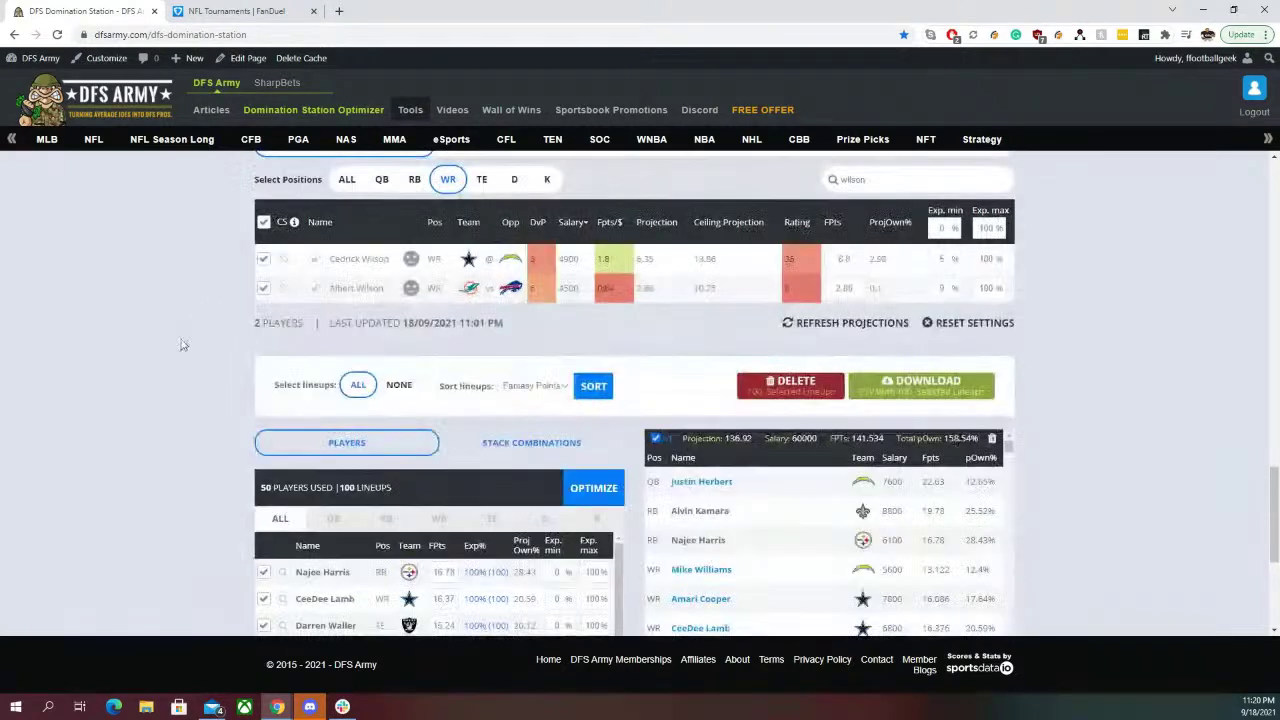
scroll(180, 357, "up", 4)
double_click(852, 401)
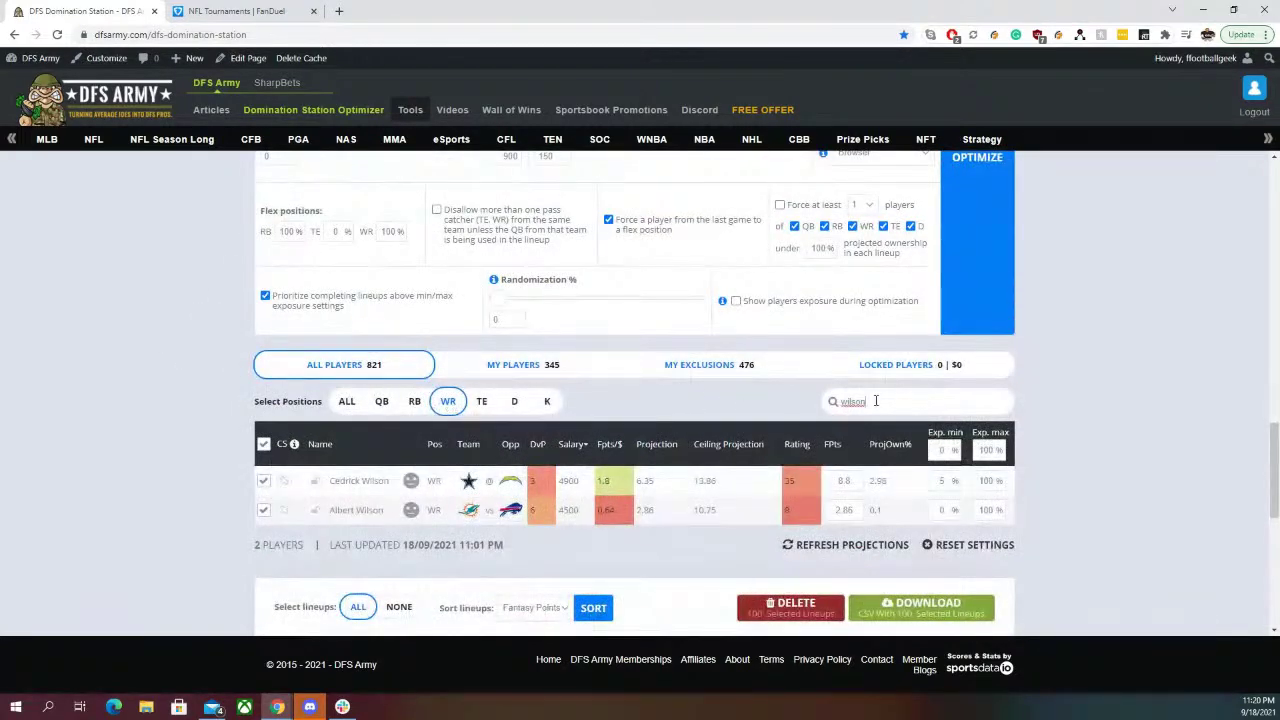
key("BackSpace")
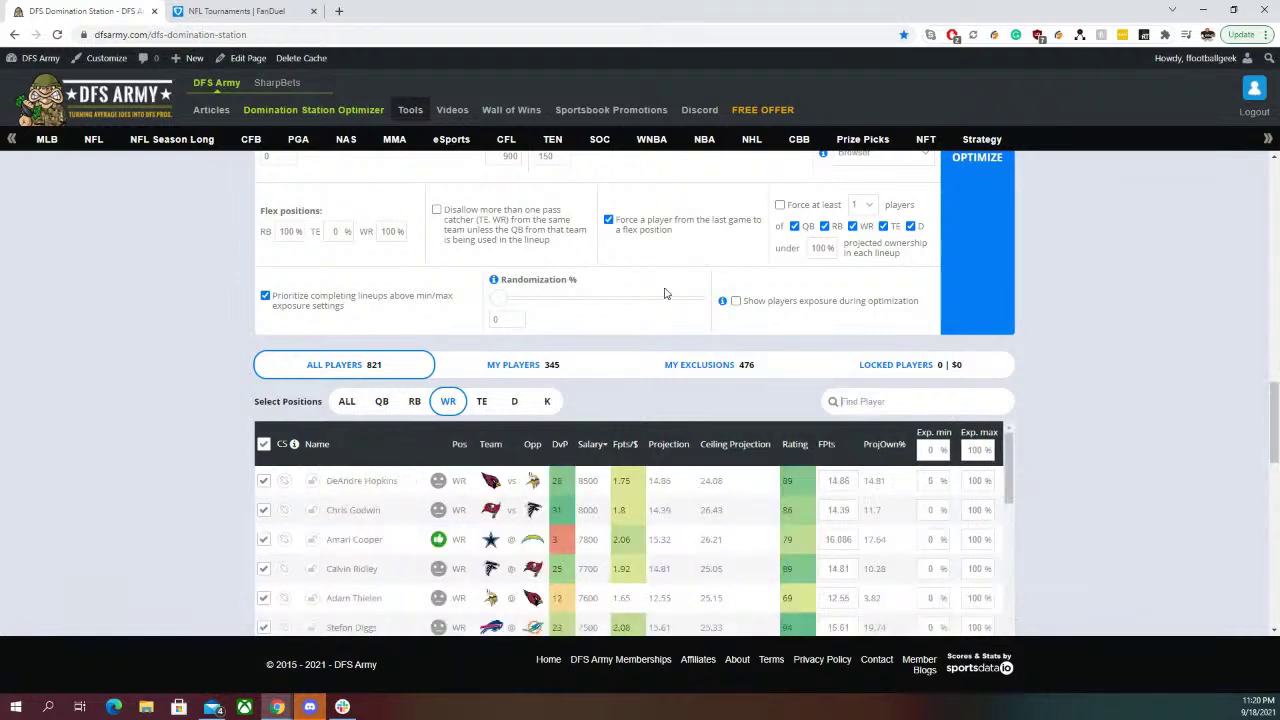
scroll(508, 377, "up", 3)
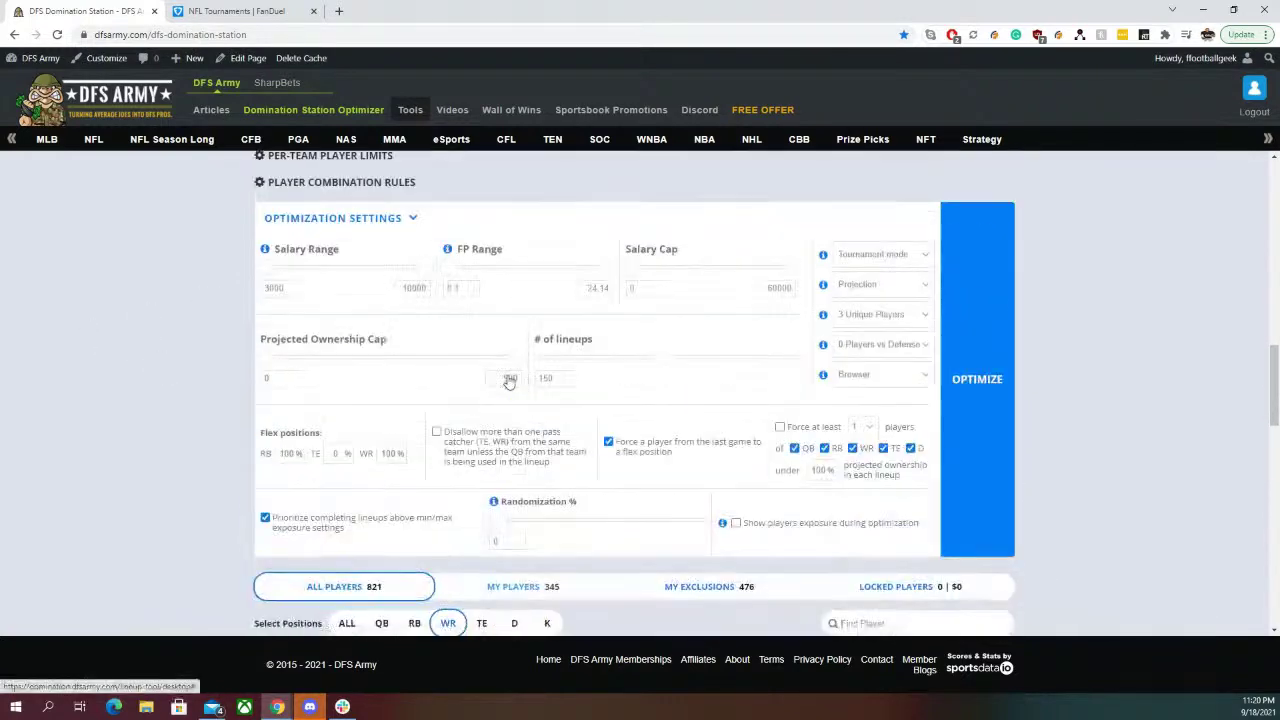
scroll(483, 400, "down", 5)
scroll(487, 380, "up", 3)
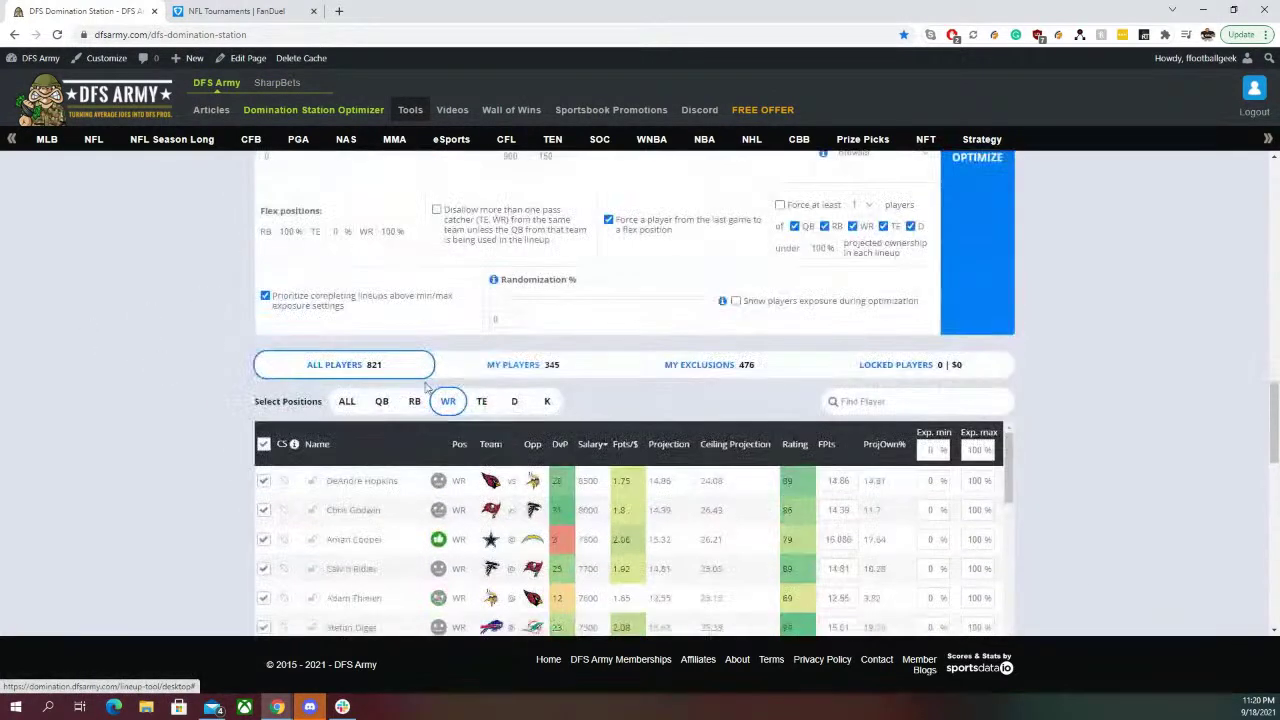
left_click(383, 400)
scroll(167, 395, "down", 3)
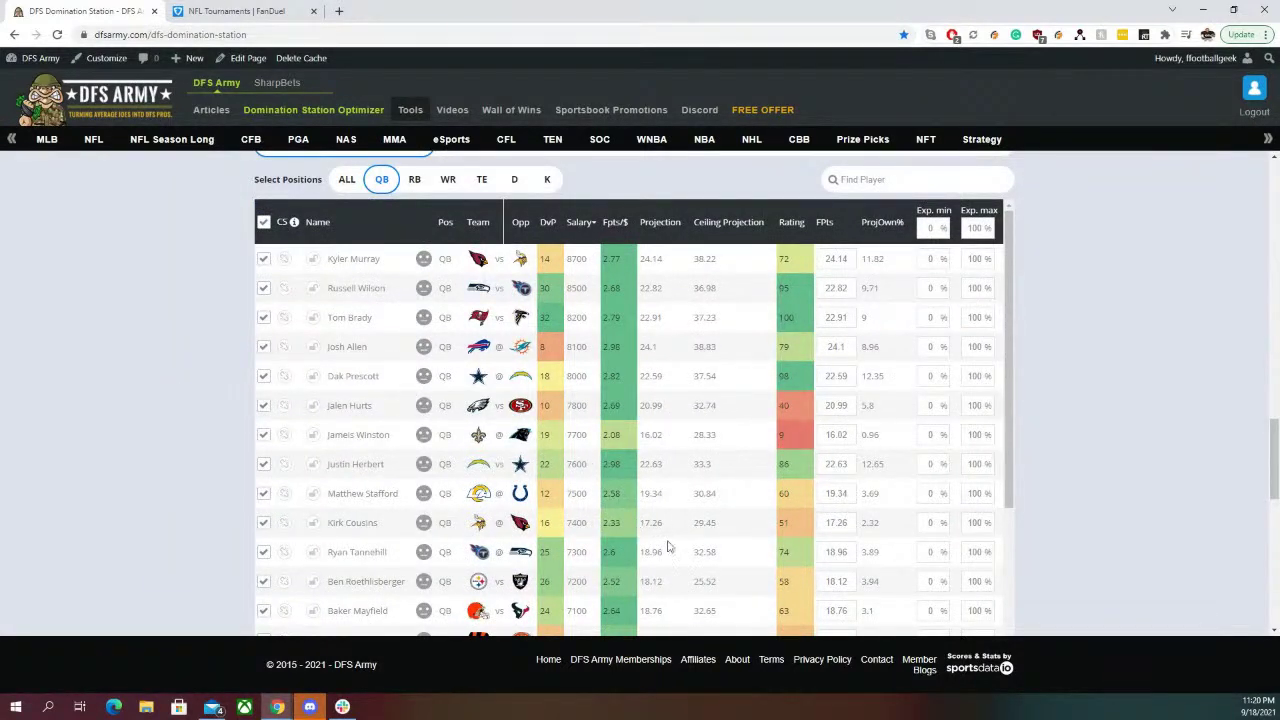
Set minimum exposures of 5% for Kyler Murray, Tom Brady and Ryan Tannehill, 15% for Russell Wilson, 25% for Dak Prescott and 30% for Justin Herbert
double_click(928, 466)
left_click(928, 465)
type("0")
type("15")
Set minimum exposures of 10% for Josh Allen, 5% for Jalen Hurts and Kirk Cousins, and 25% for Justin Herbert
scroll(1169, 377, "up", 6)
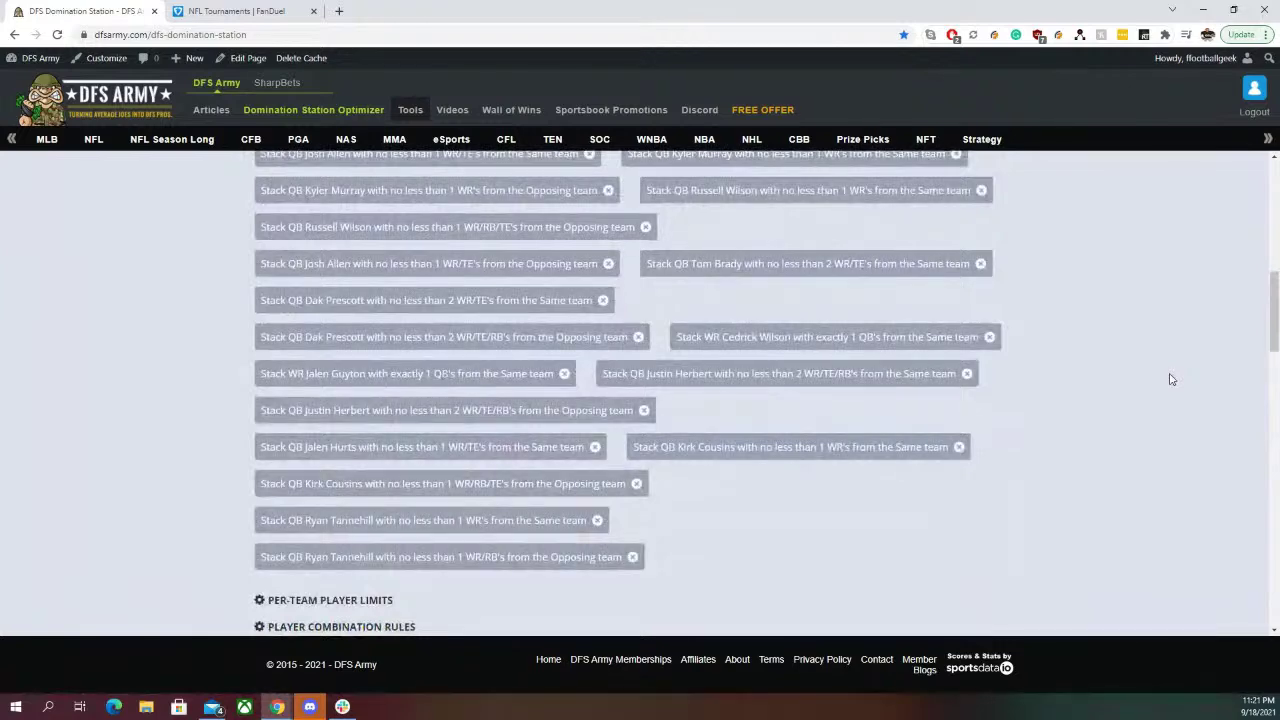
scroll(1172, 379, "down", 4)
scroll(1169, 375, "down", 10)
scroll(1166, 371, "up", 7)
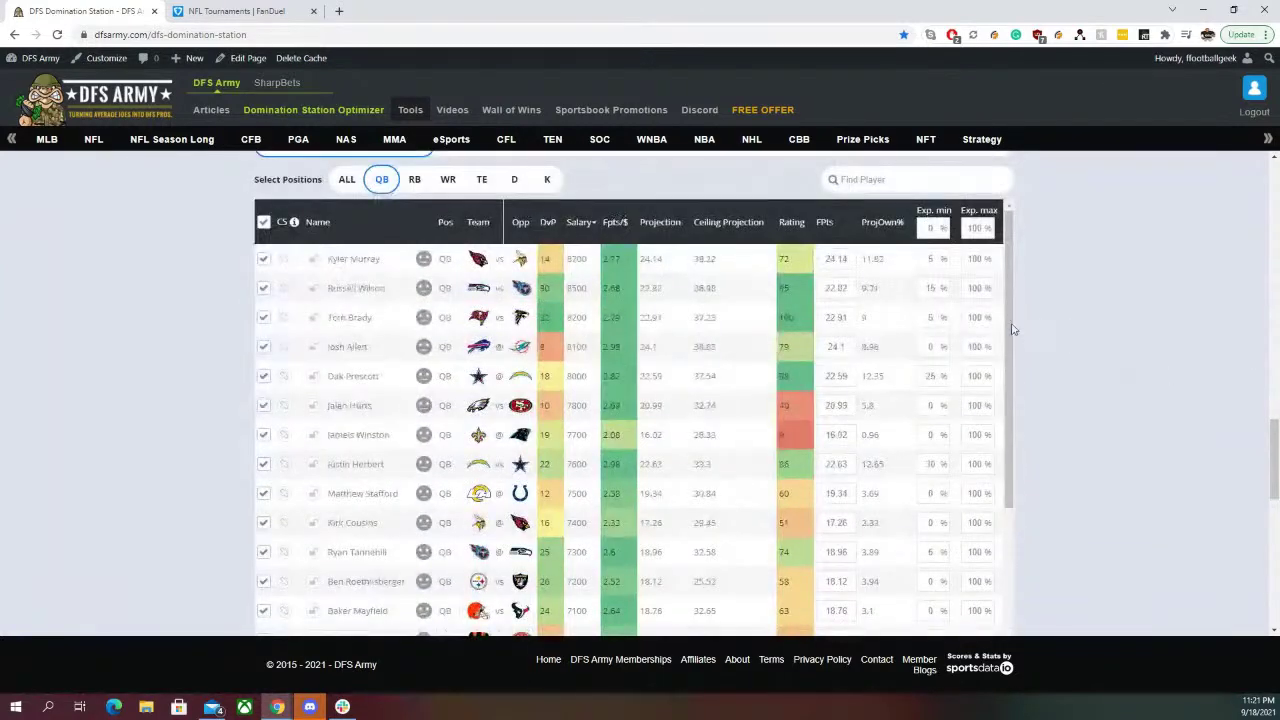
type("10")
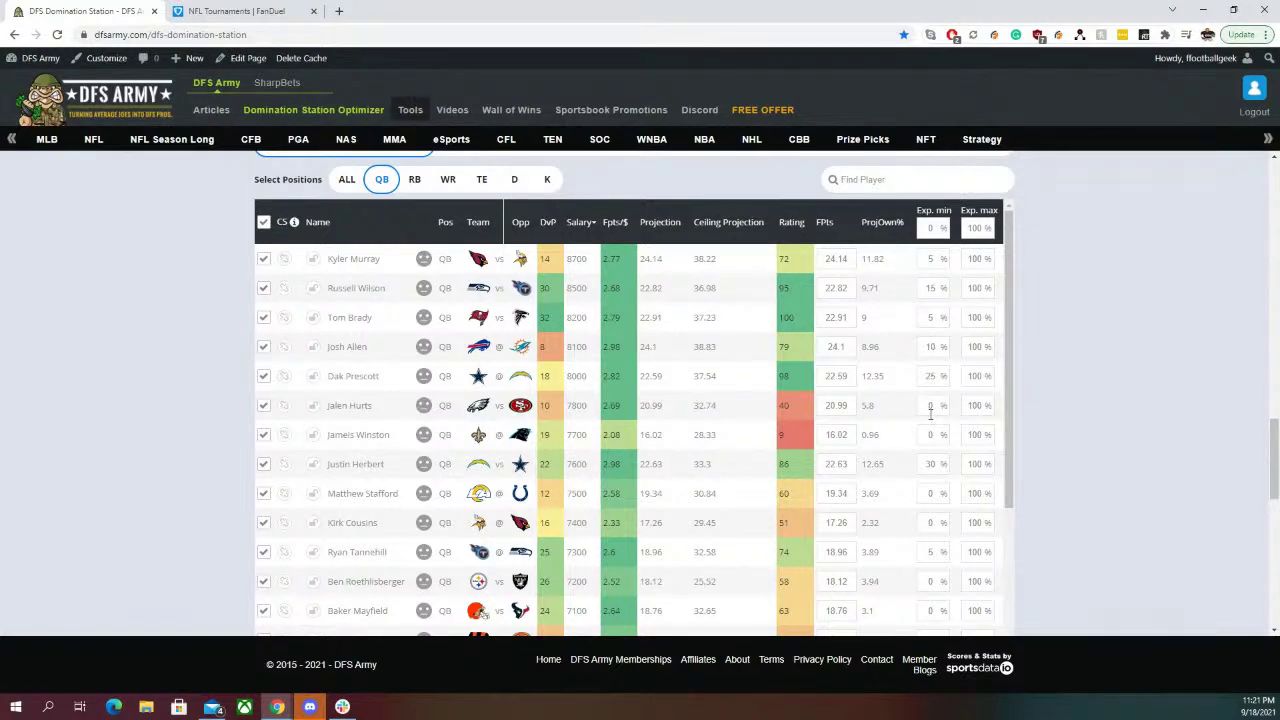
scroll(929, 412, "down", 4)
scroll(929, 410, "up", 4)
double_click(928, 413)
double_click(931, 376)
double_click(930, 464)
type("25")
scroll(1057, 449, "up", 2)
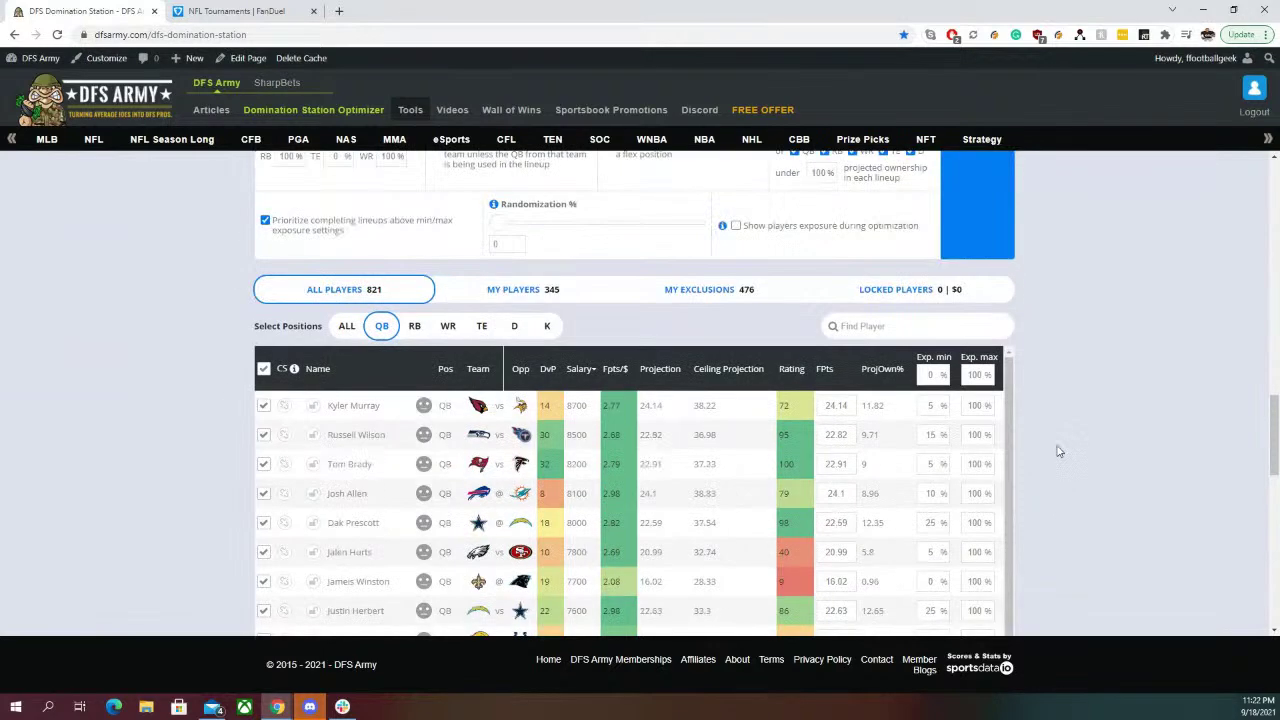
scroll(1055, 450, "down", 4)
scroll(1055, 450, "up", 2)
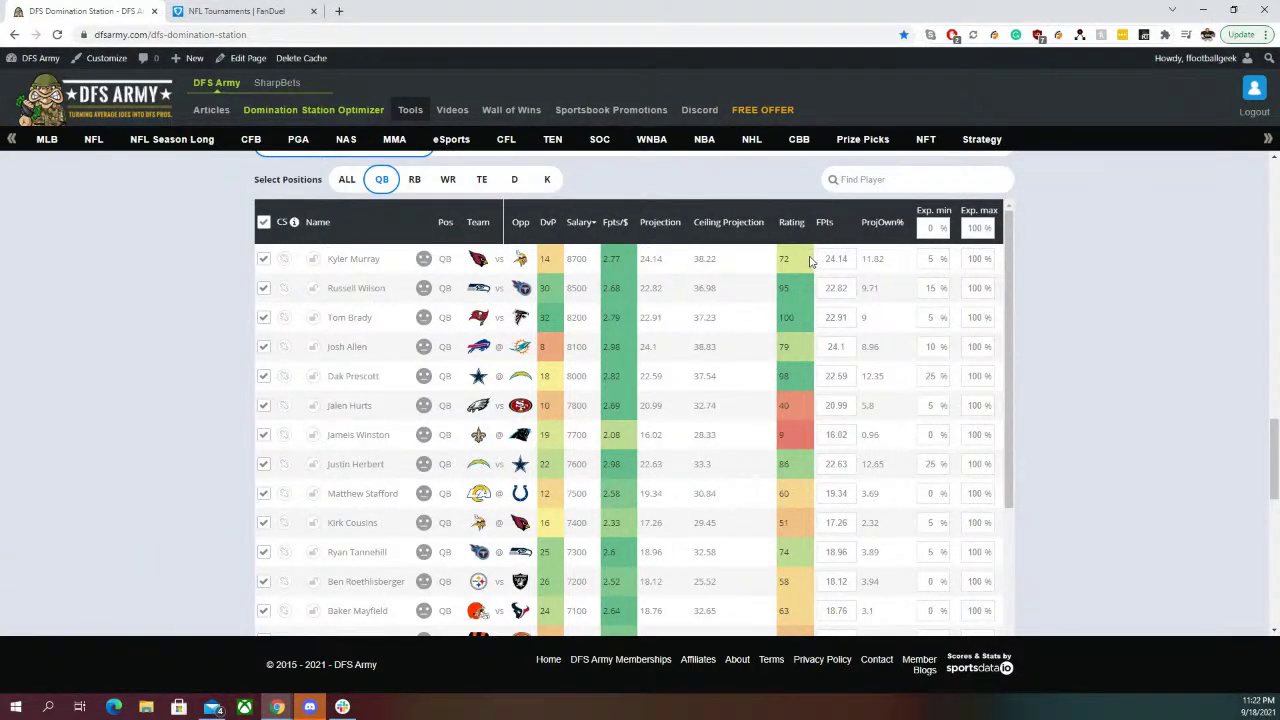
Review the list of quarterback and receiver stacking rules and the optimization settings
scroll(990, 335, "up", 7)
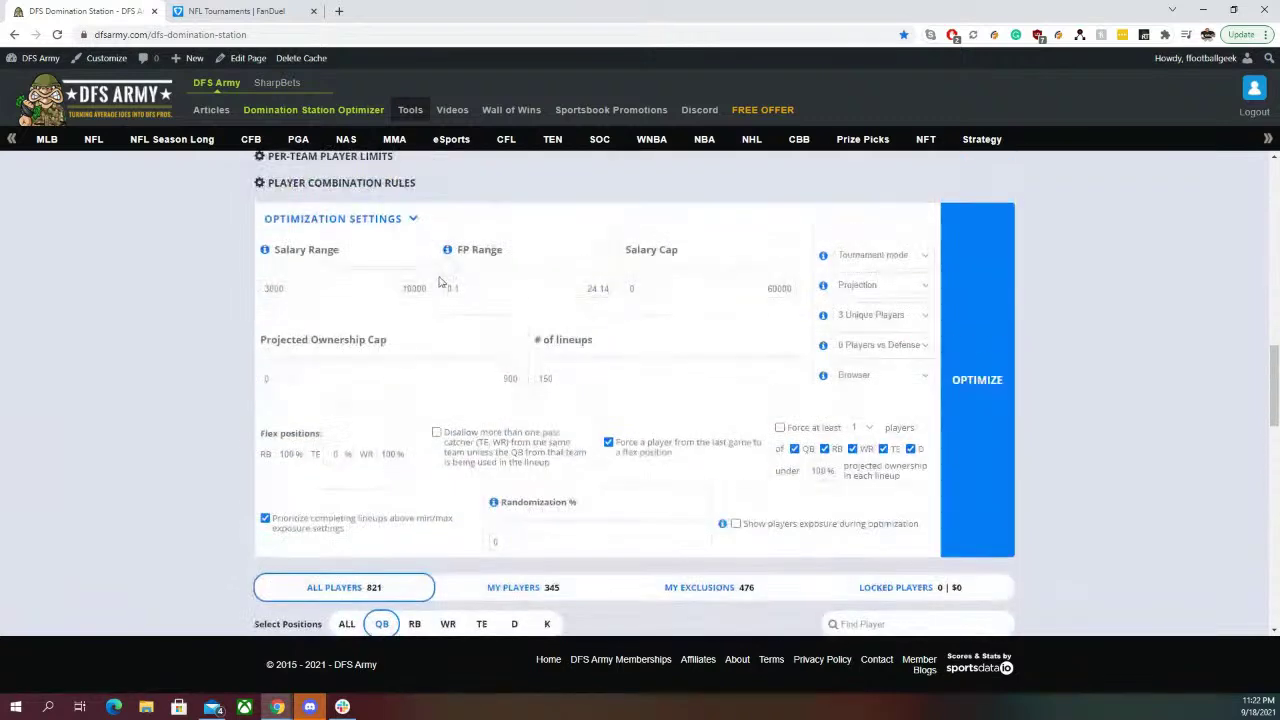
scroll(373, 293, "up", 5)
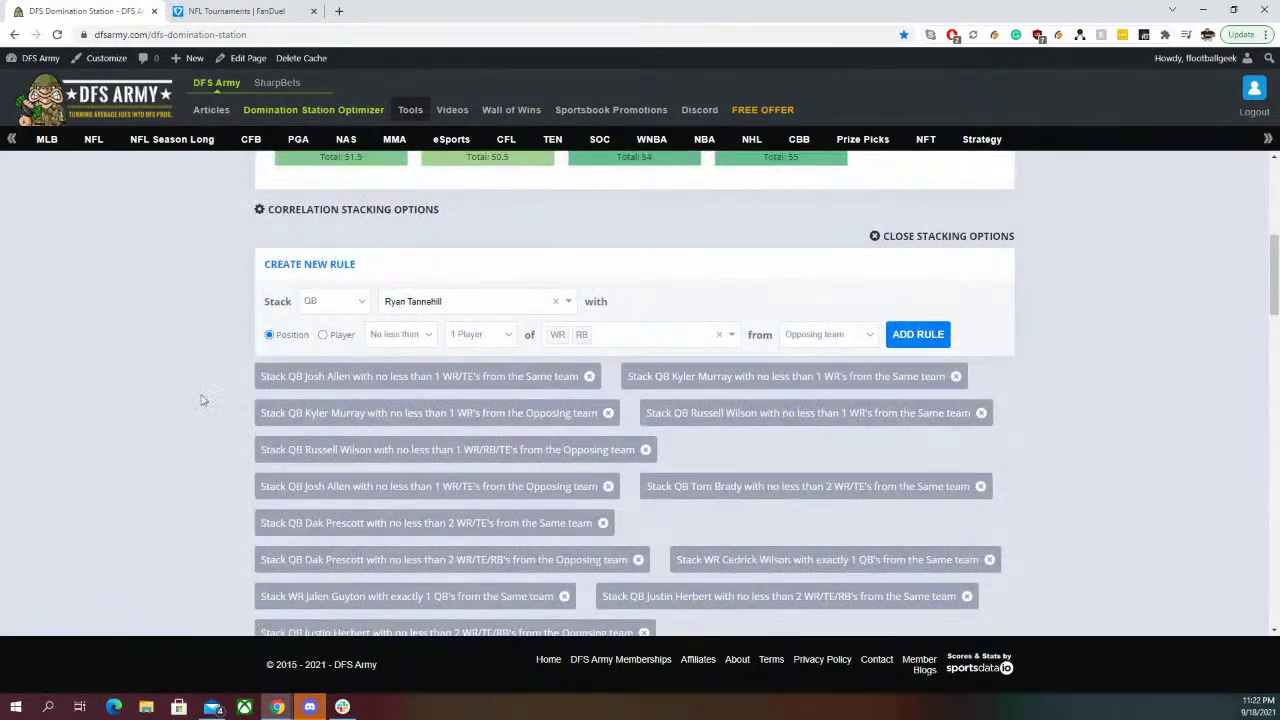
scroll(255, 400, "down", 3)
scroll(280, 360, "up", 3)
scroll(237, 404, "down", 3)
scroll(231, 391, "up", 3)
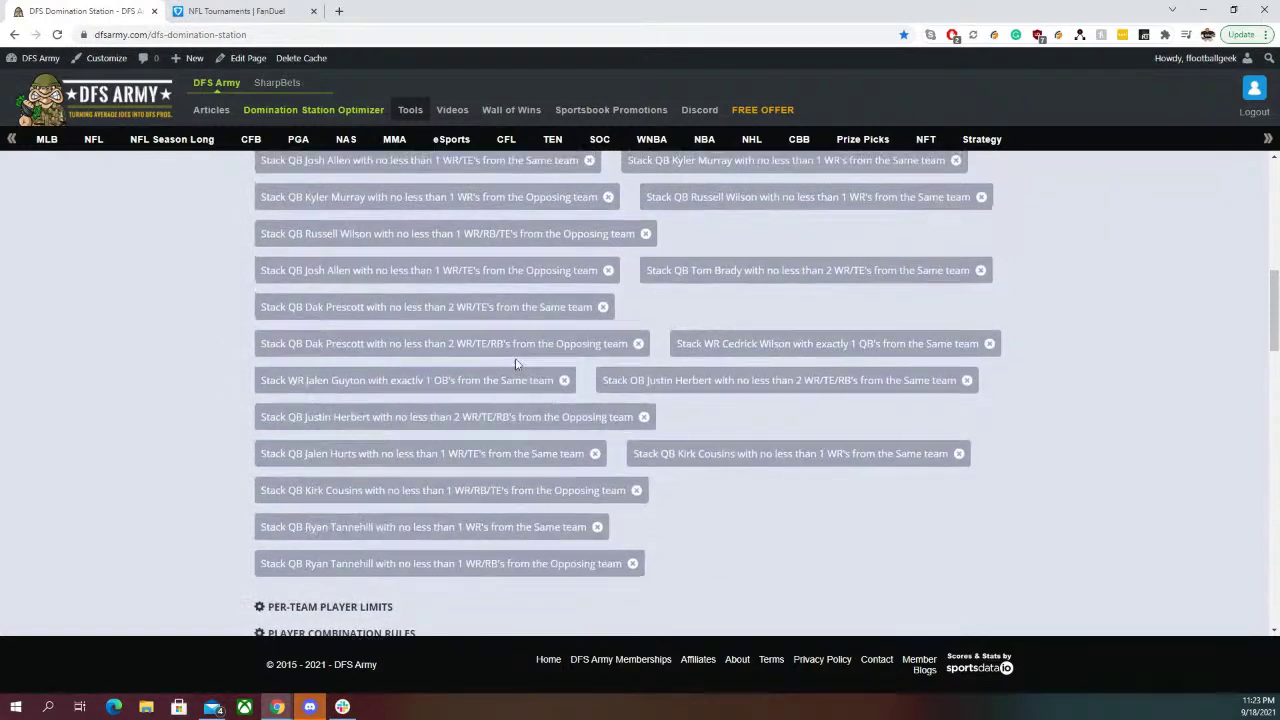
scroll(838, 394, "down", 6)
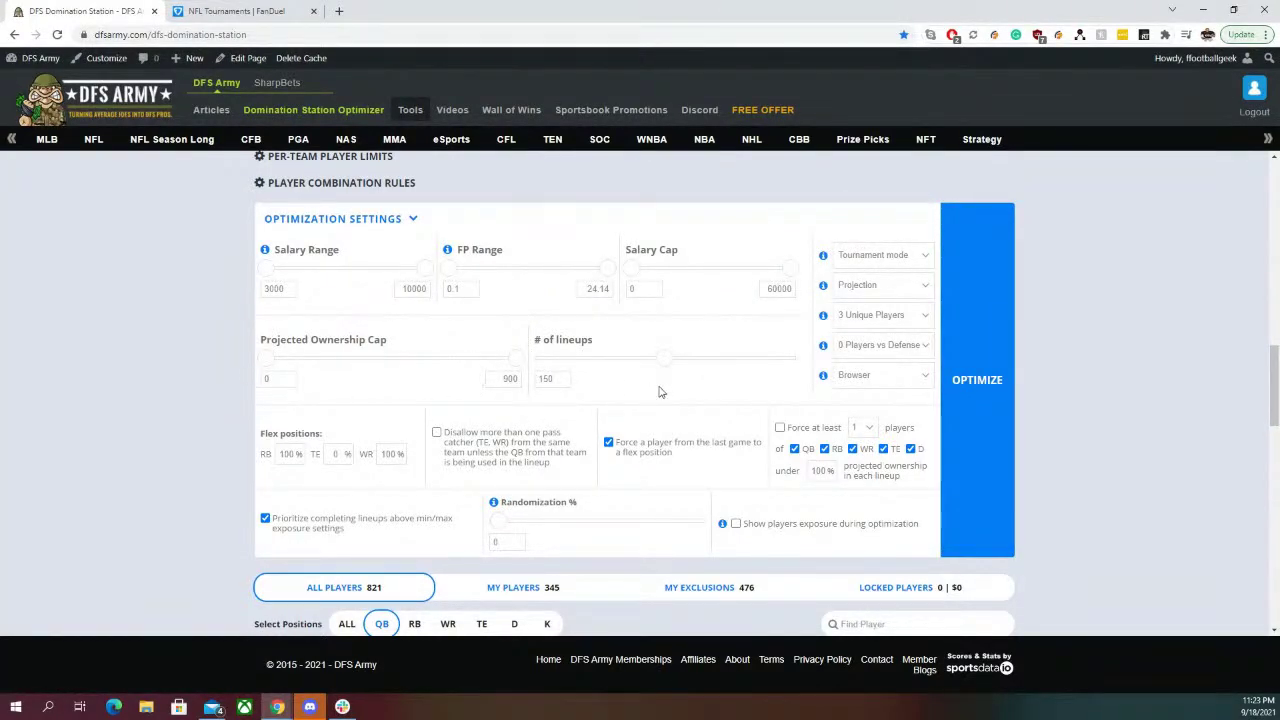
Run the optimization with the current settings and bring up the generated lineups and player exposures
scroll(664, 414, "down", 2)
scroll(664, 414, "down", 2)
scroll(664, 414, "up", 4)
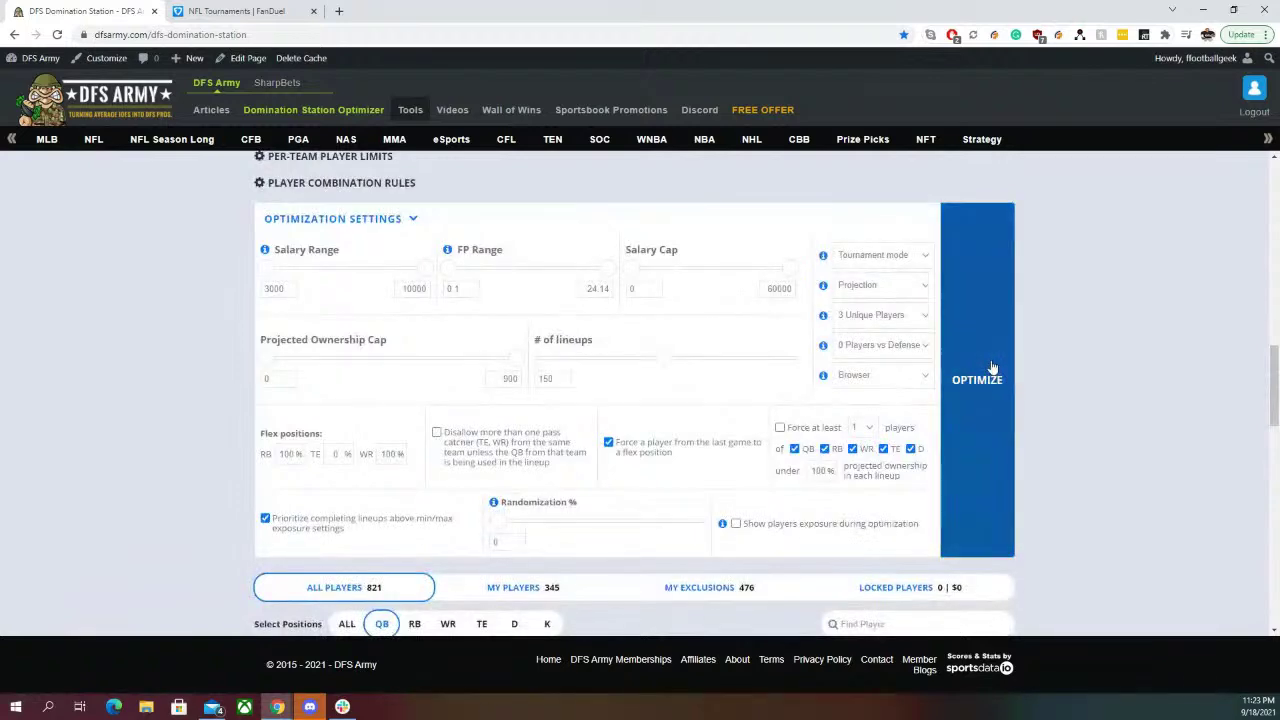
scroll(1085, 349, "down", 4)
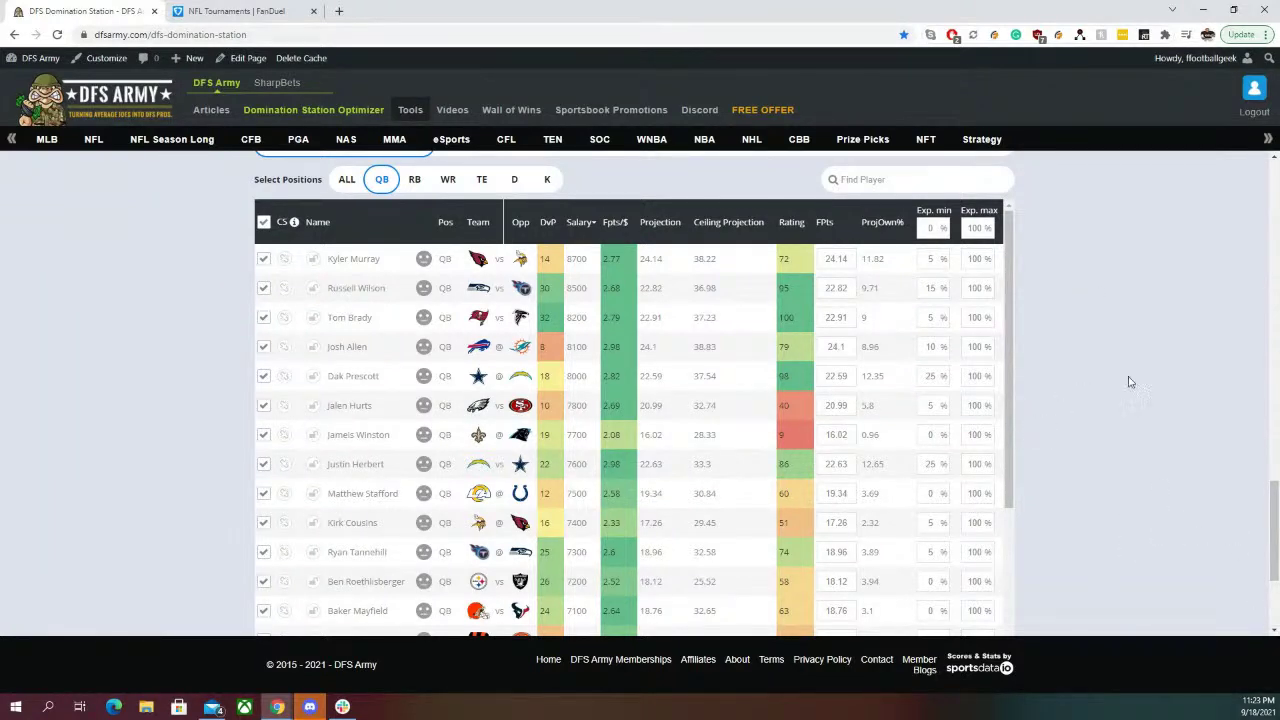
scroll(1130, 382, "down", 2)
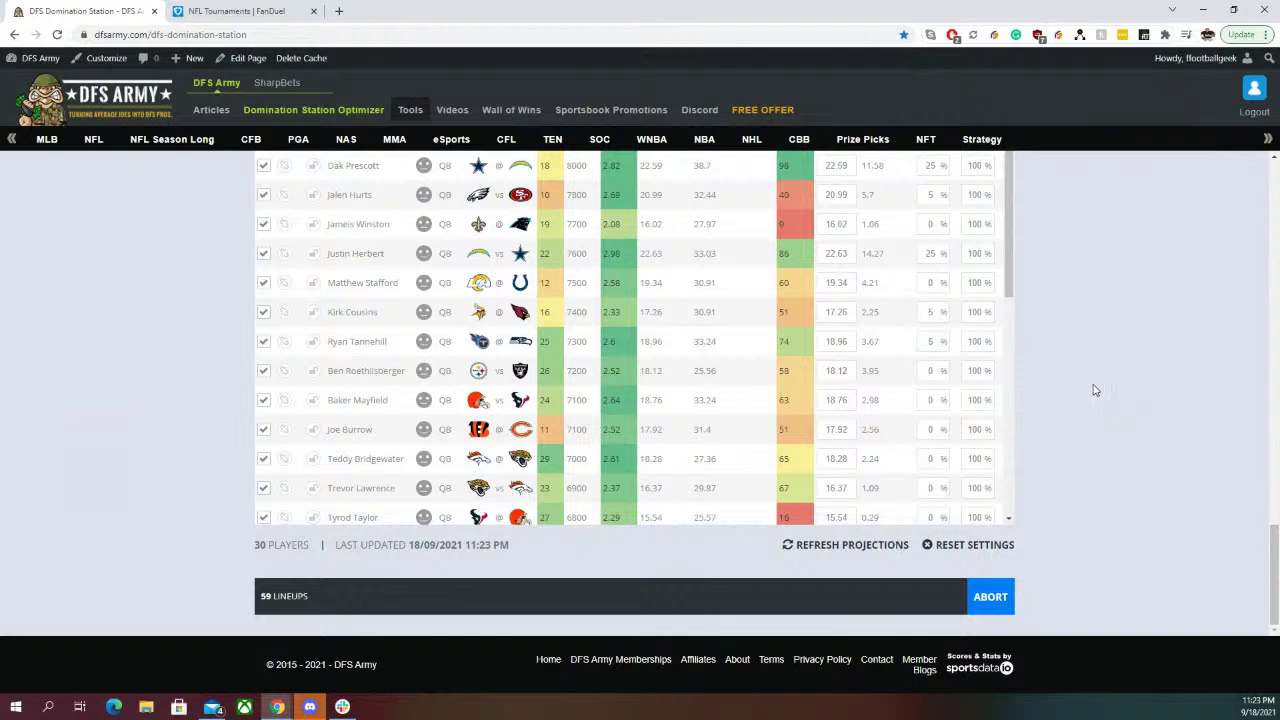
scroll(1091, 391, "up", 5)
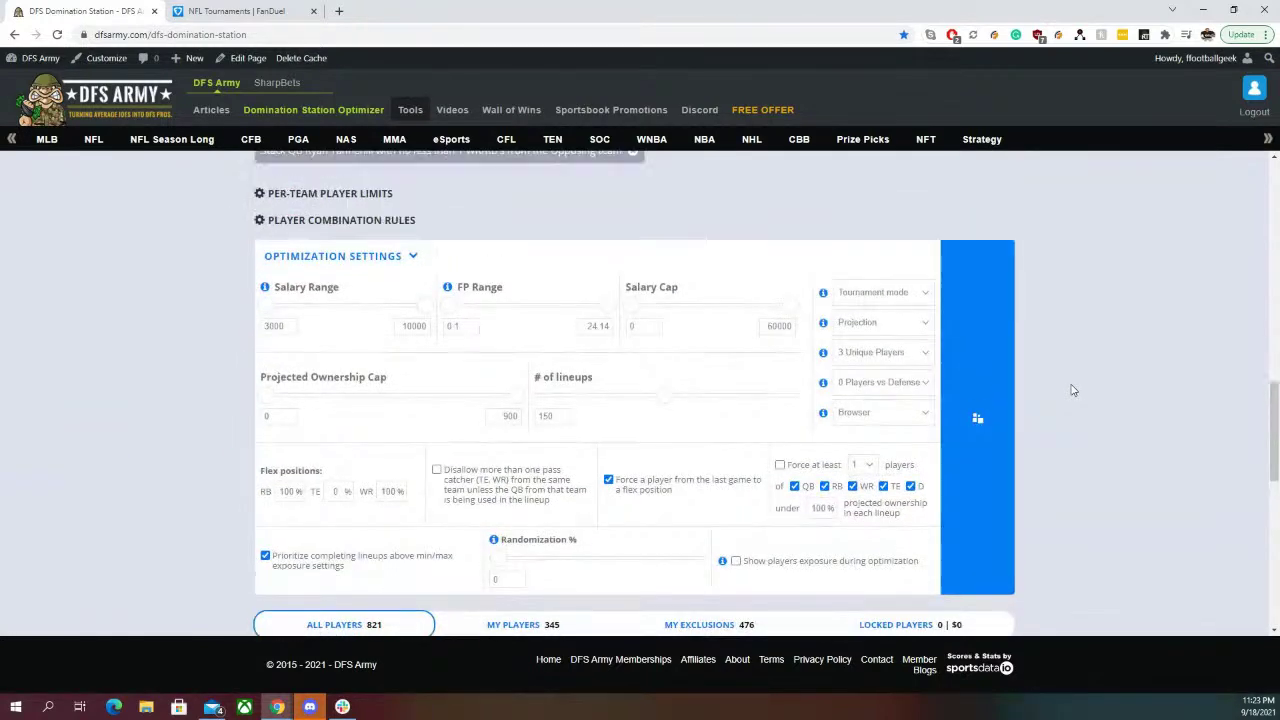
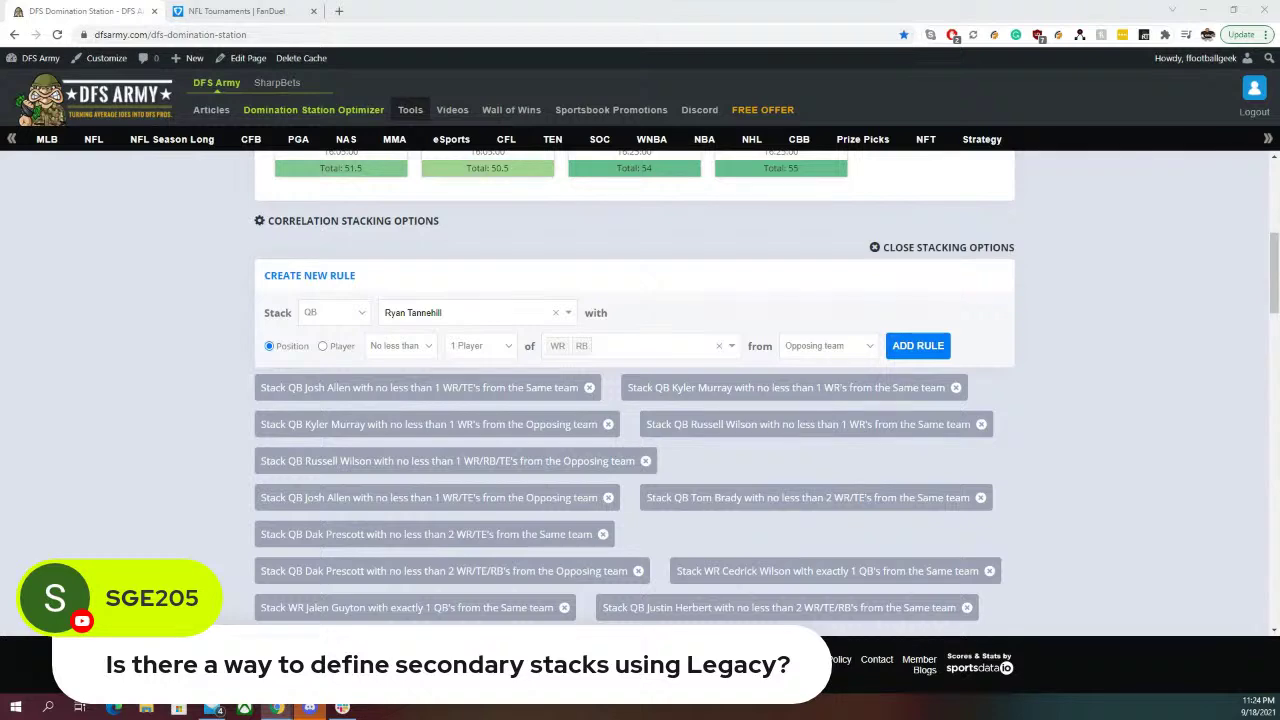
scroll(201, 372, "down", 15)
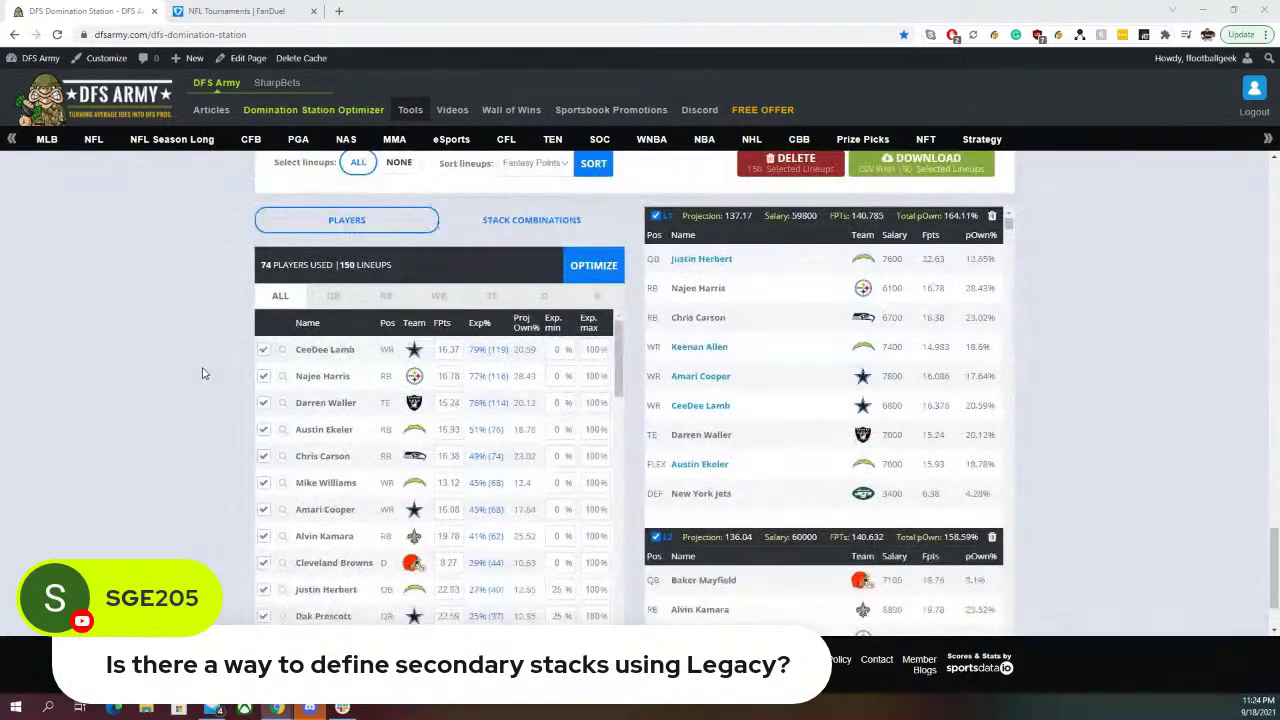
Review the player exposures in the generated lineups for quarterbacks, running backs and wide receivers
left_click(333, 296)
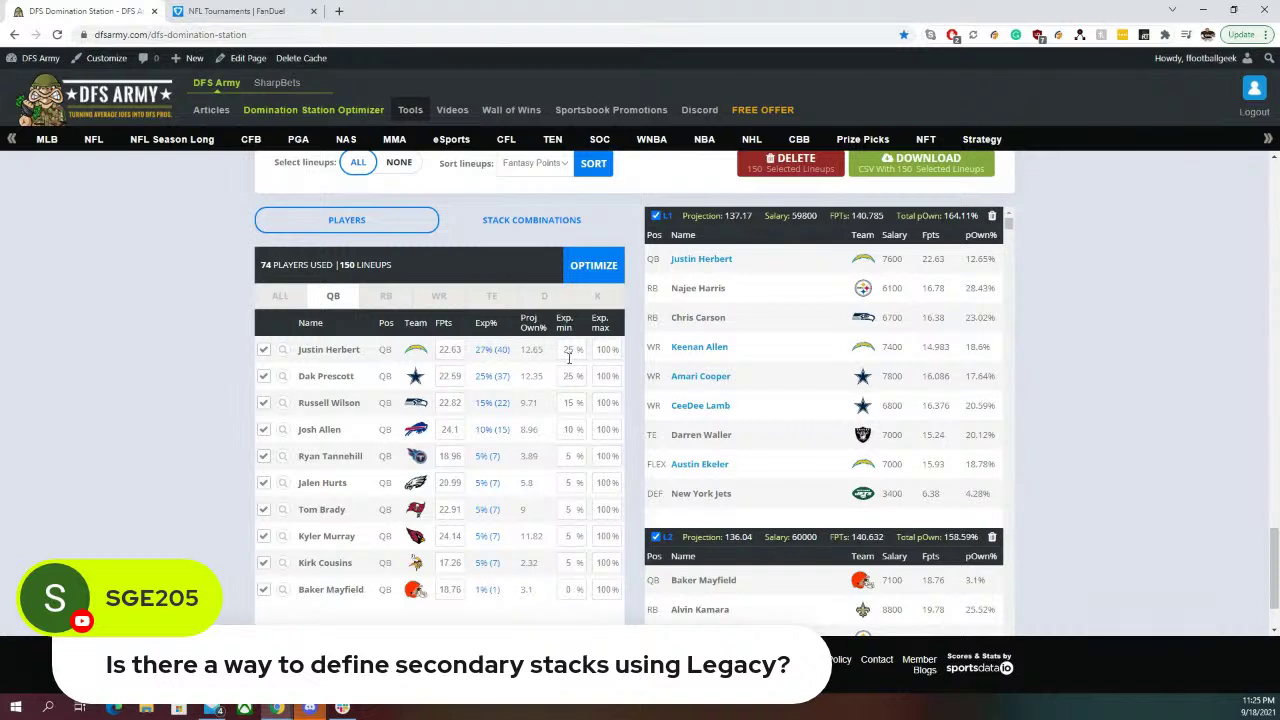
left_click(392, 298)
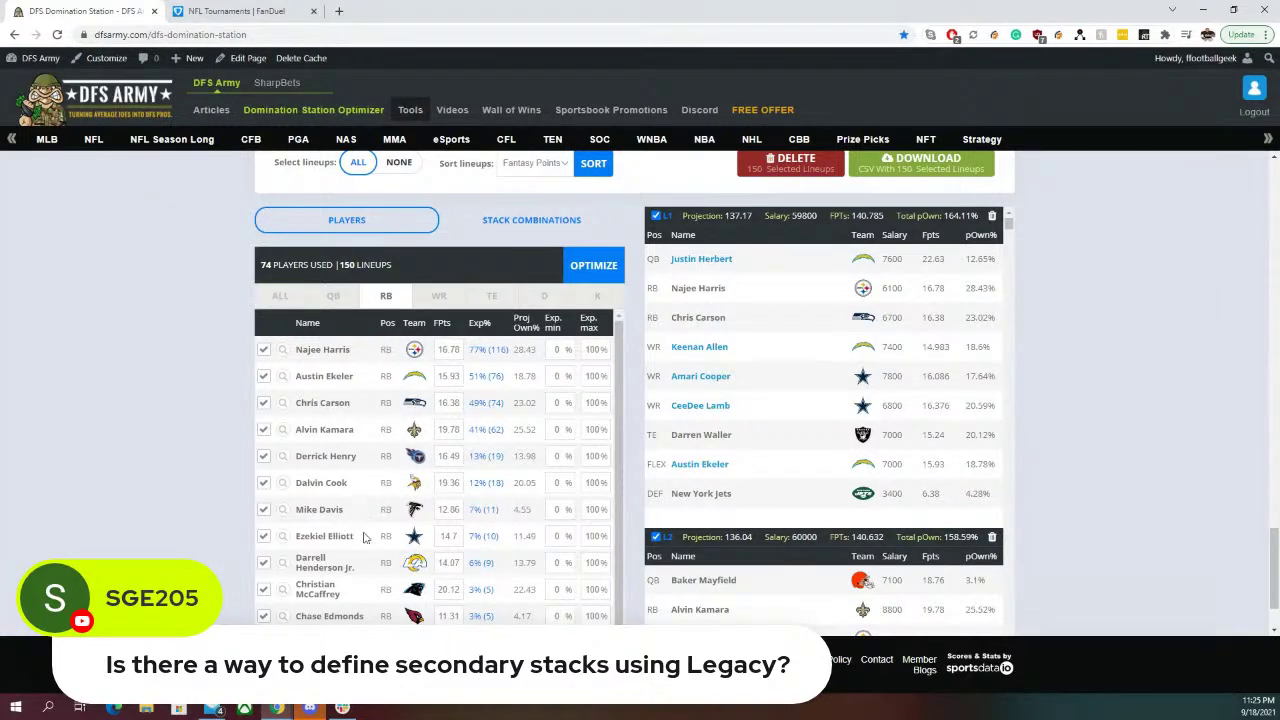
scroll(370, 535, "down", 1)
scroll(346, 543, "down", 1)
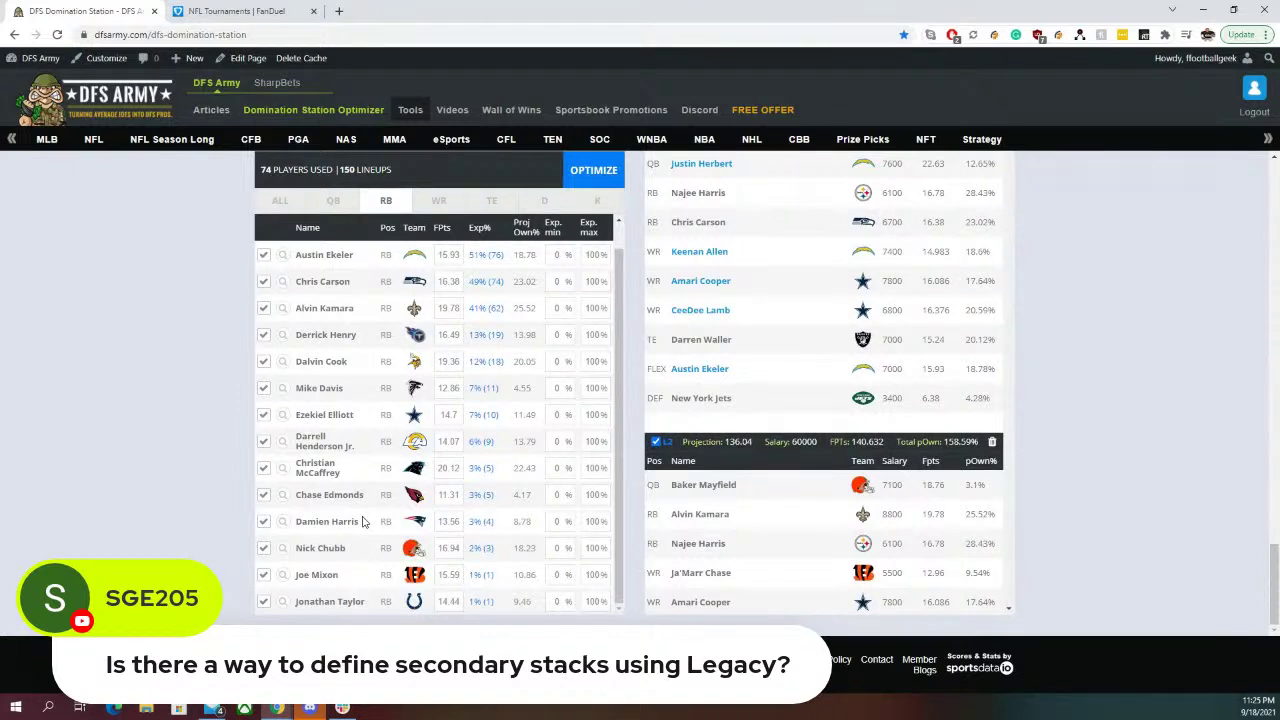
scroll(363, 521, "up", 1)
left_click(438, 200)
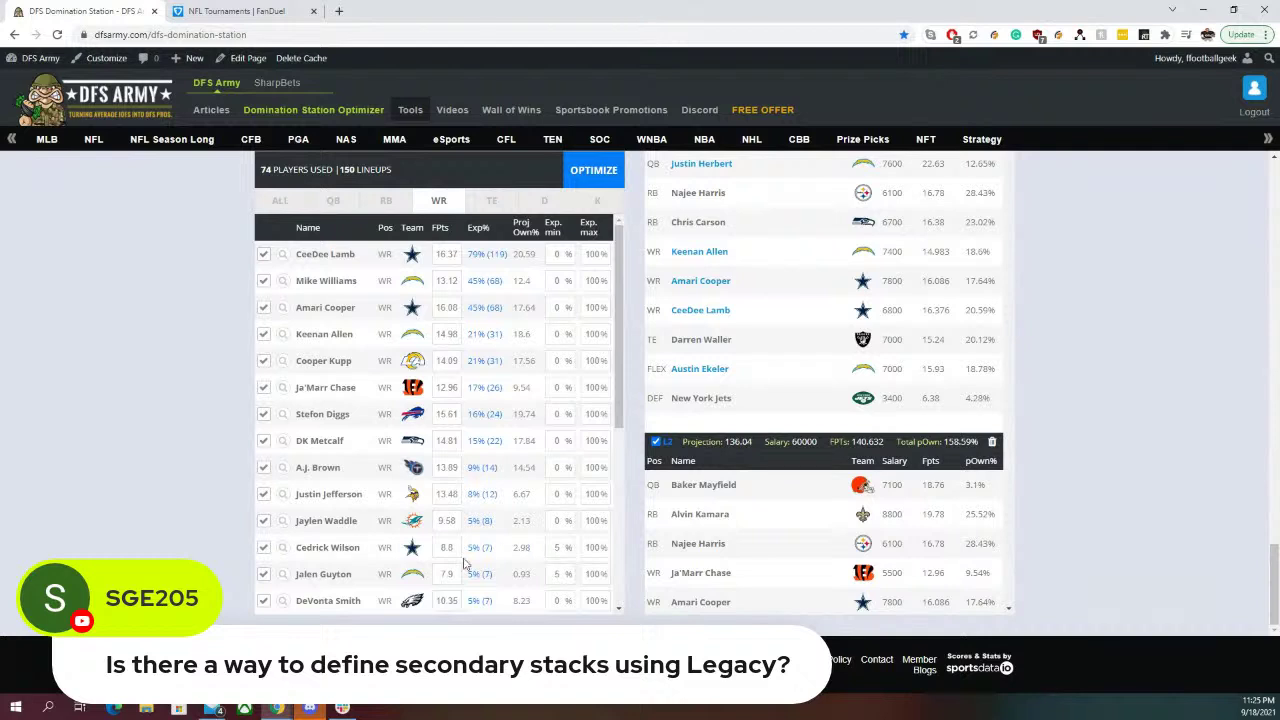
Filter the generated lineups to those containing Cedrick Wilson and look through how he is stacked in them
left_click(283, 550)
scroll(615, 508, "up", 2)
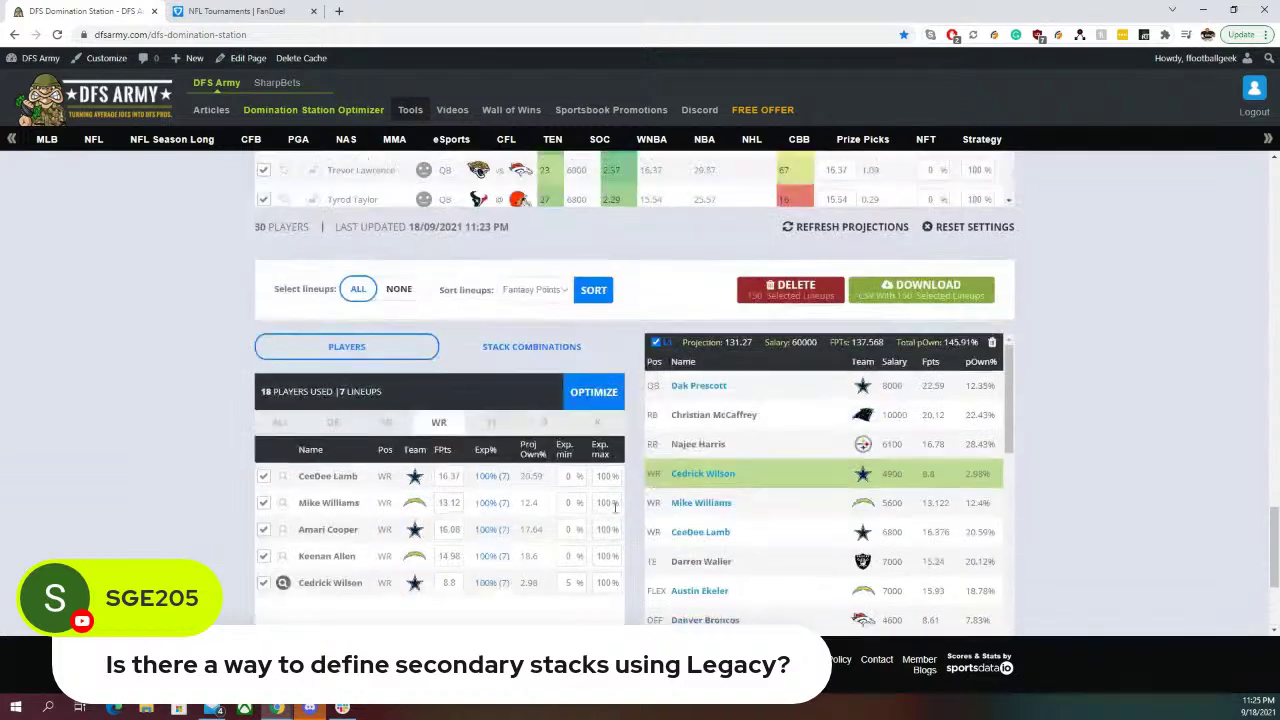
scroll(708, 390, "down", 2)
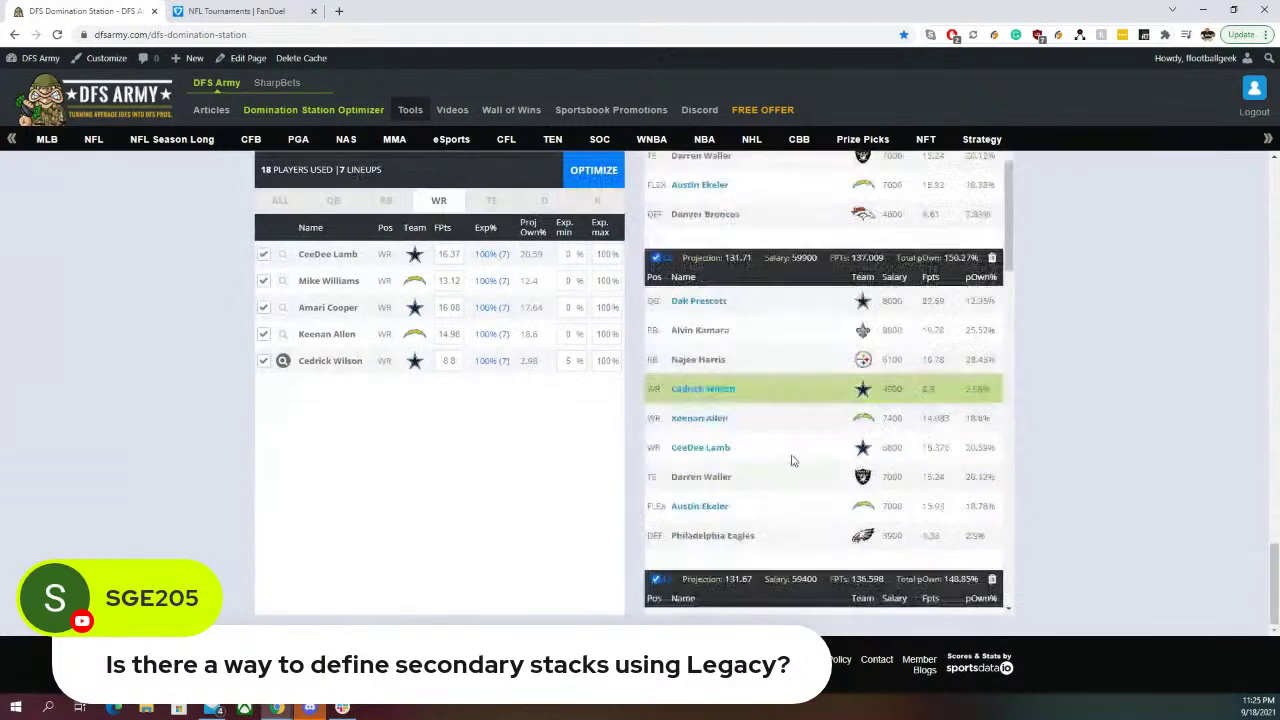
scroll(791, 460, "down", 6)
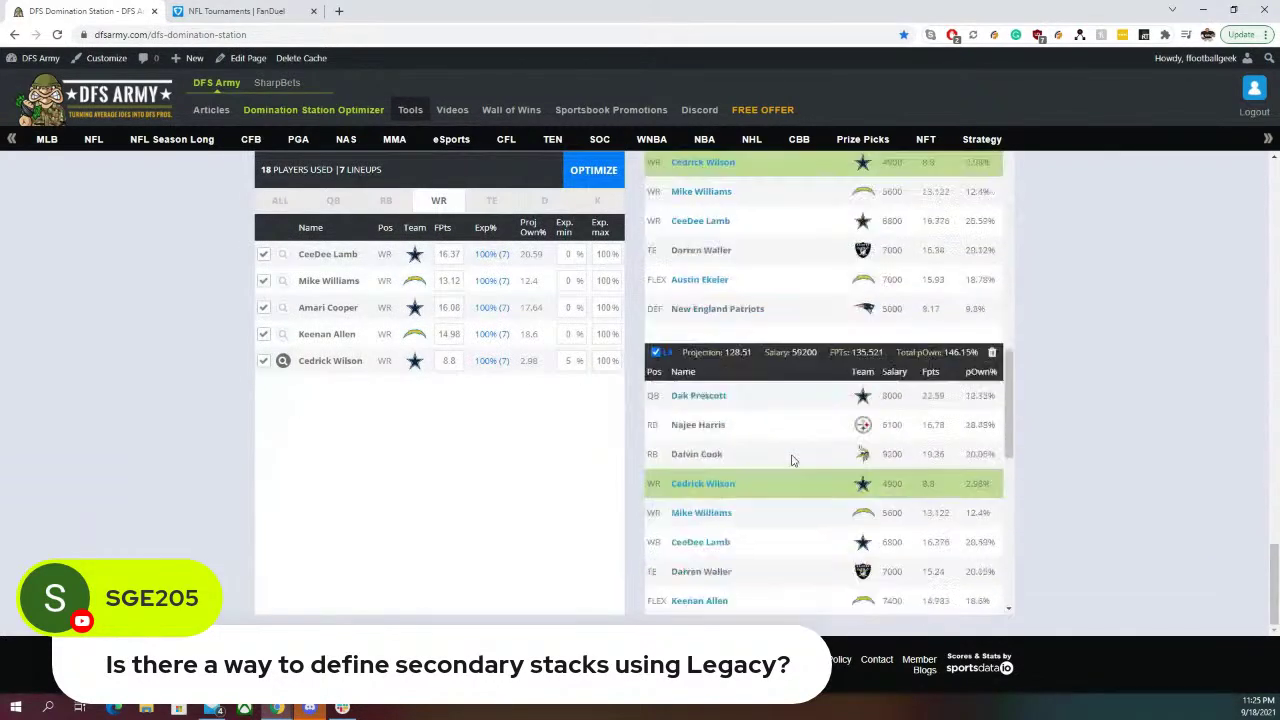
scroll(791, 460, "down", 4)
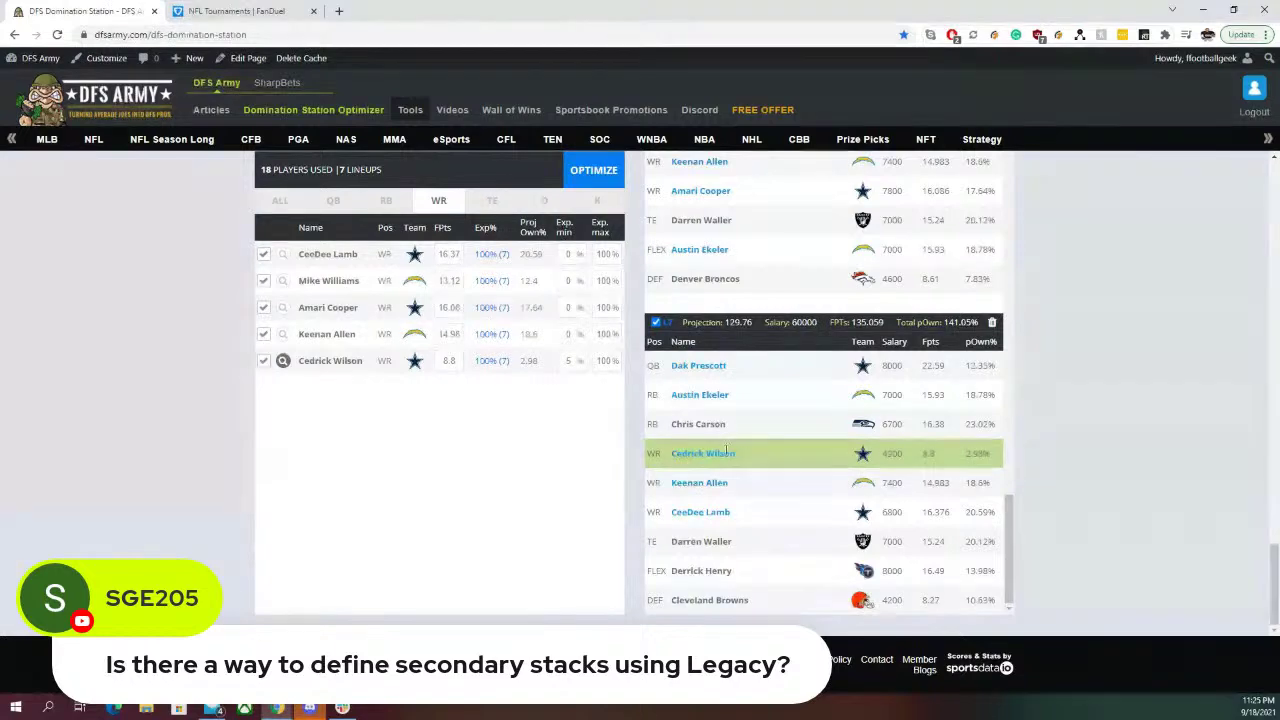
scroll(791, 460, "down", 4)
scroll(523, 457, "up", 2)
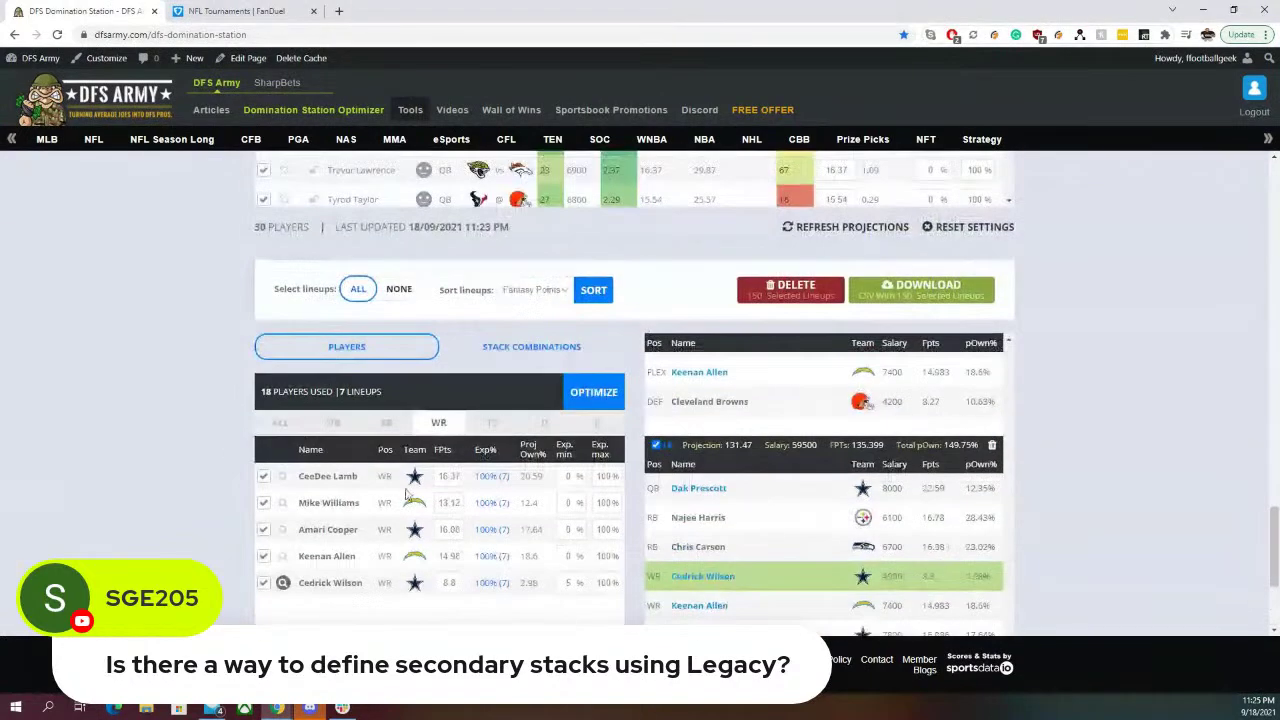
Switch the lineup filter from Cedrick Wilson to Cooper Kupp to check the wide receiver exposures, and clear it again
left_click(283, 583)
scroll(239, 550, "down", 2)
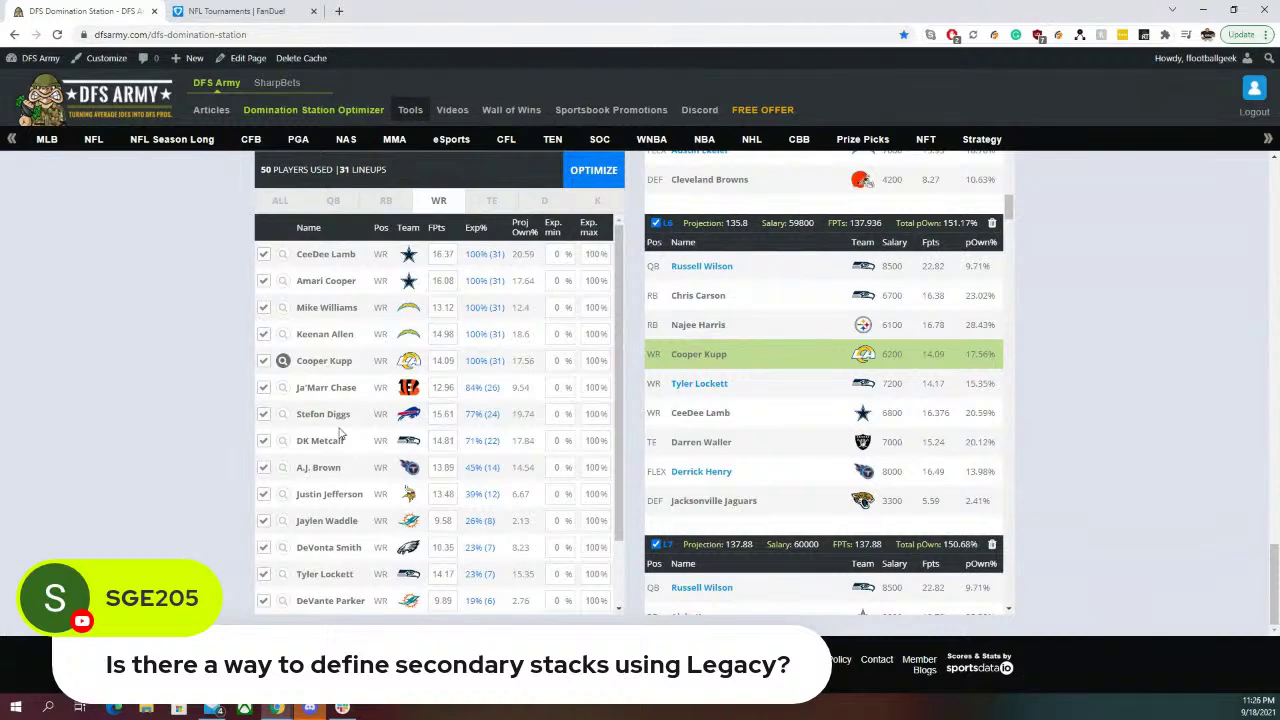
scroll(335, 438, "down", 1)
scroll(322, 448, "up", 1)
scroll(350, 413, "down", 1)
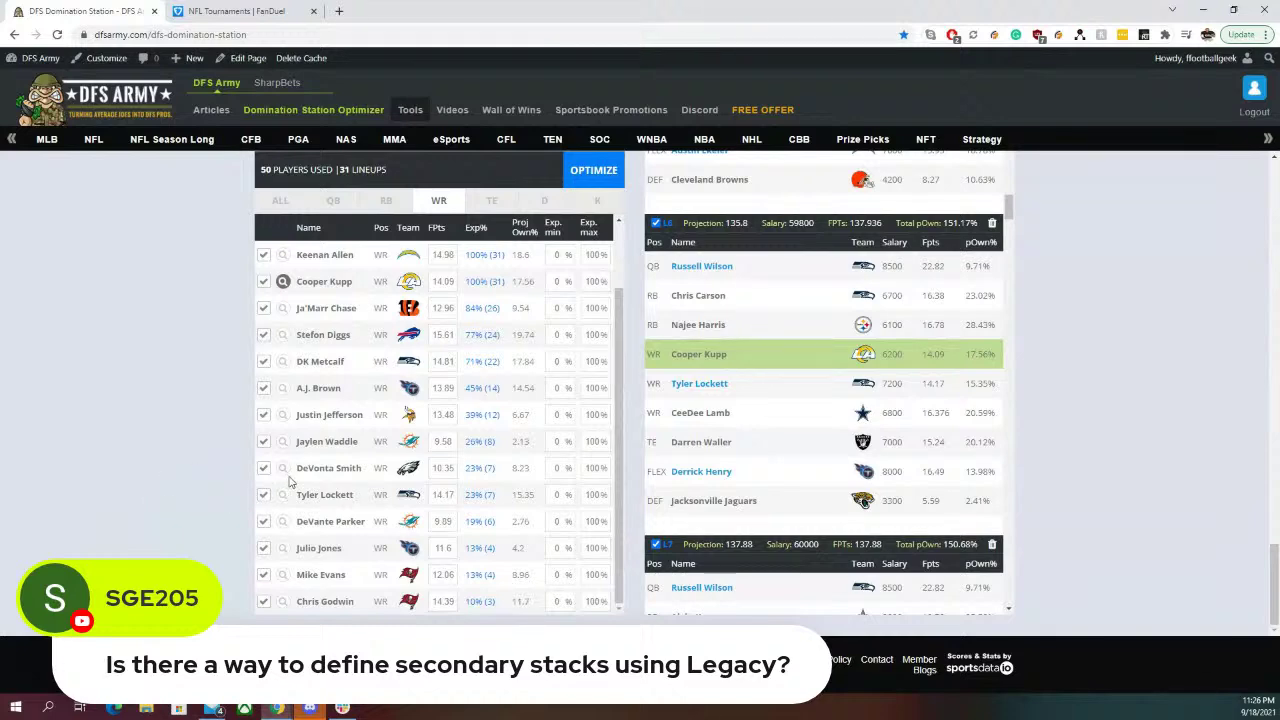
scroll(365, 480, "up", 2)
scroll(372, 477, "down", 1)
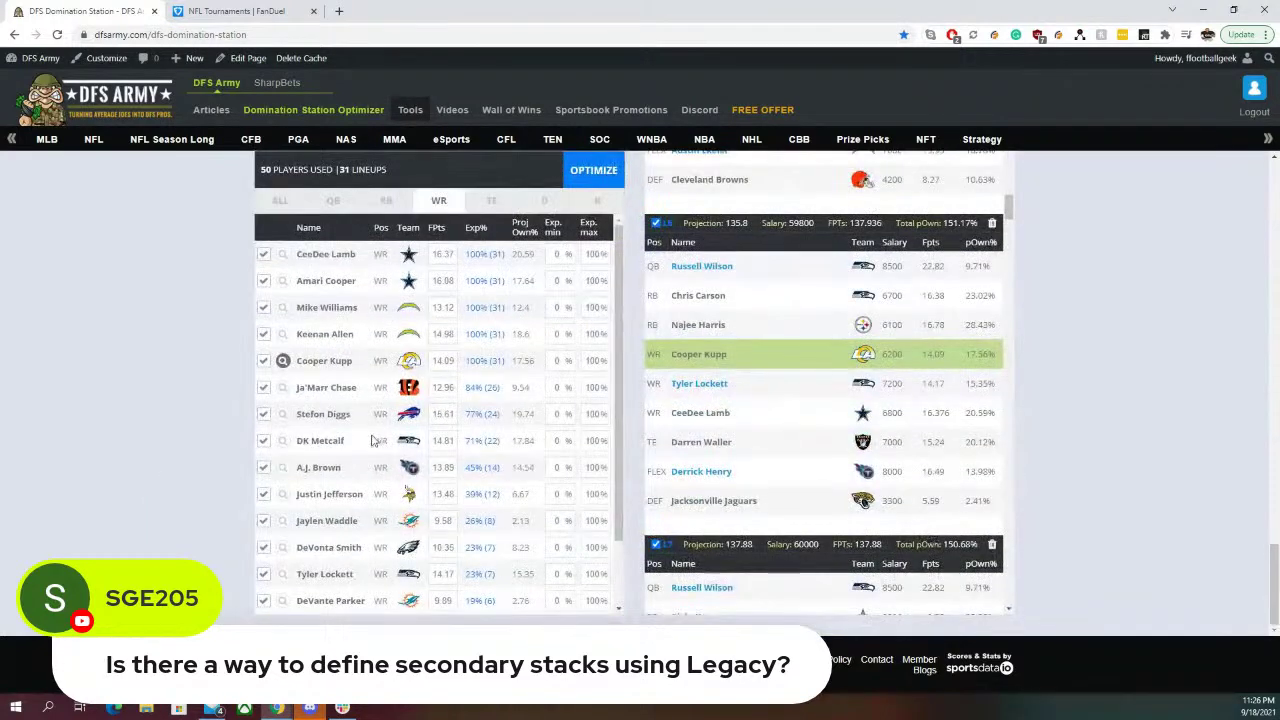
scroll(375, 440, "up", 2)
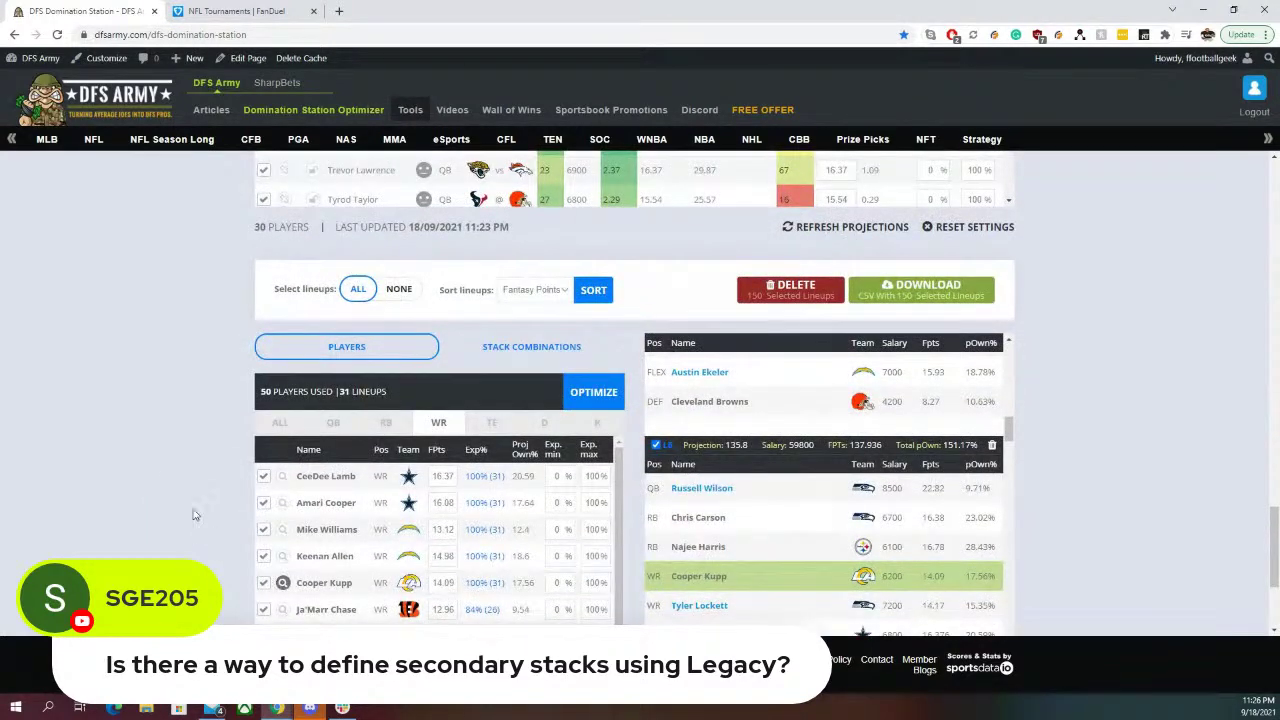
left_click(284, 584)
Filter the lineups to those containing Jalen Guyton, look through them, and clear the filter
scroll(208, 531, "down", 3)
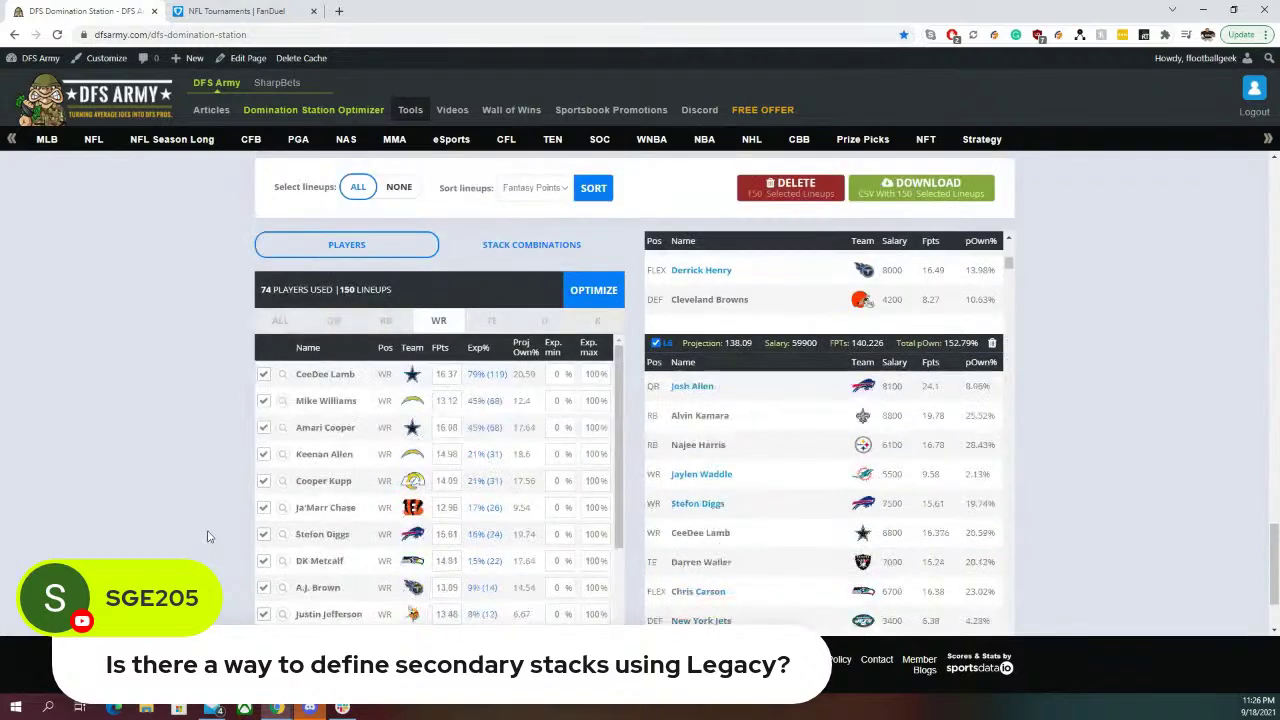
scroll(368, 510, "down", 5)
scroll(370, 508, "up", 4)
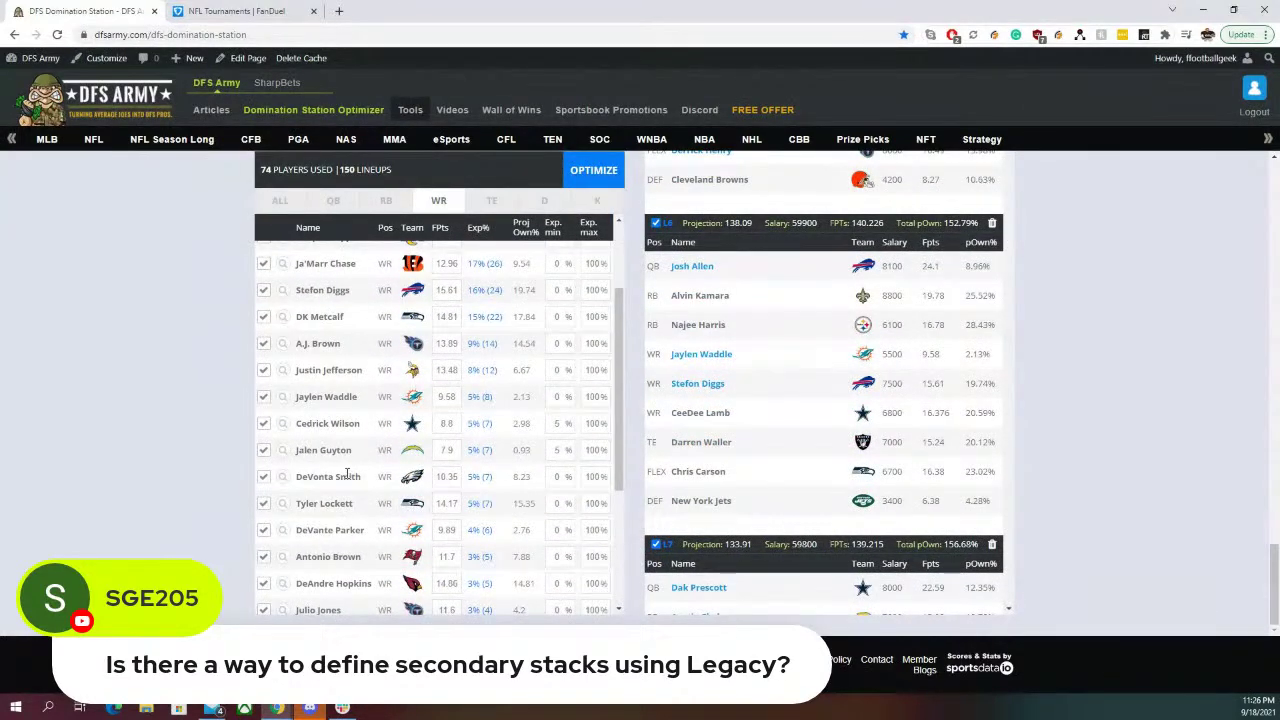
left_click(283, 450)
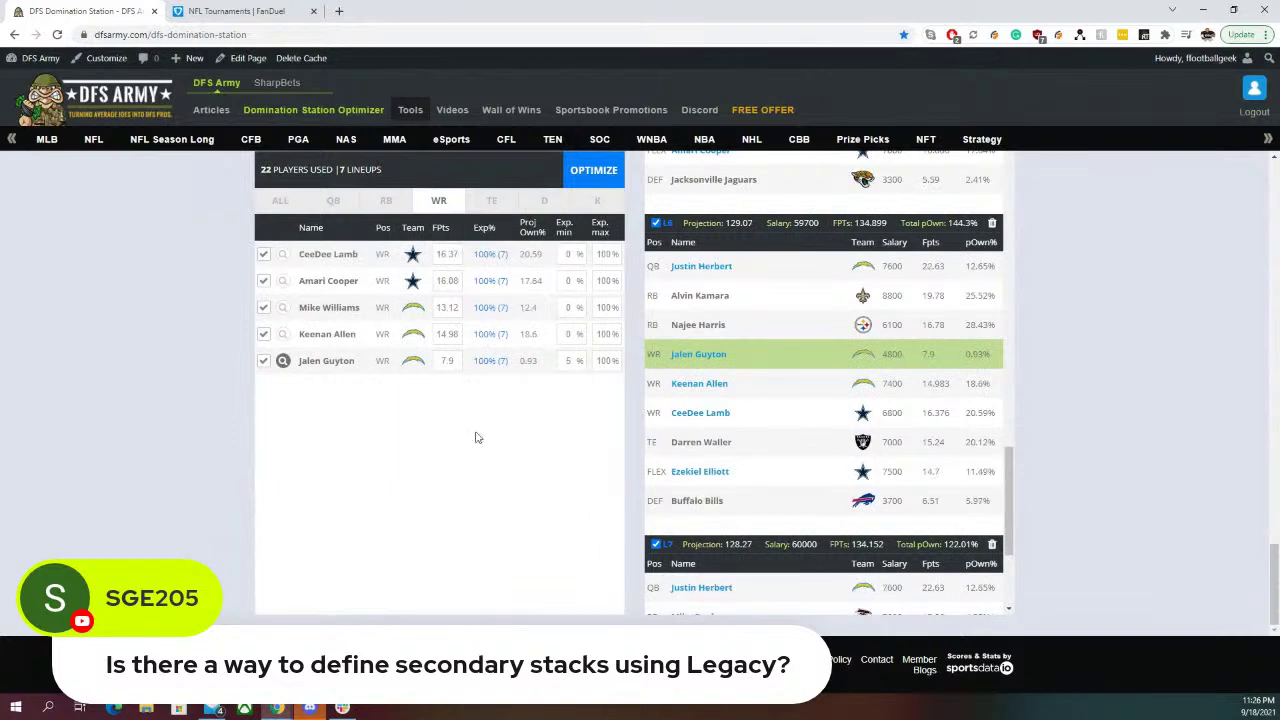
scroll(736, 380, "down", 3)
scroll(738, 390, "down", 5)
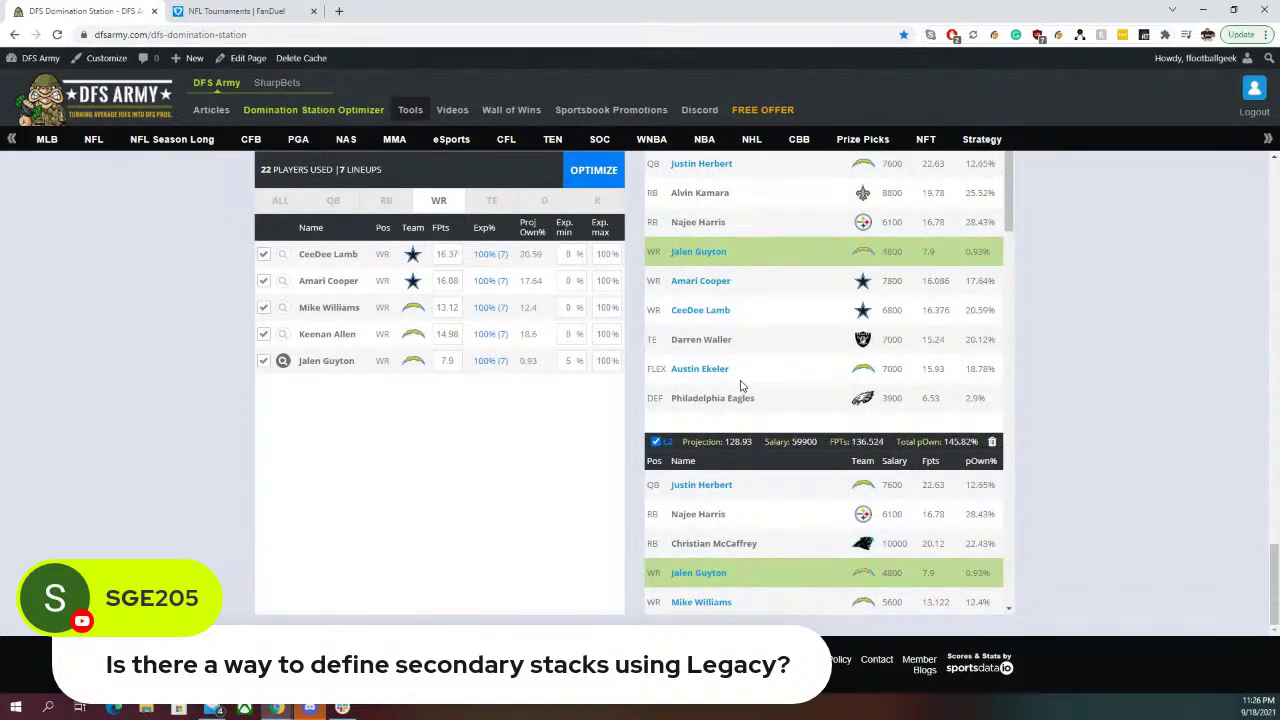
left_click(283, 362)
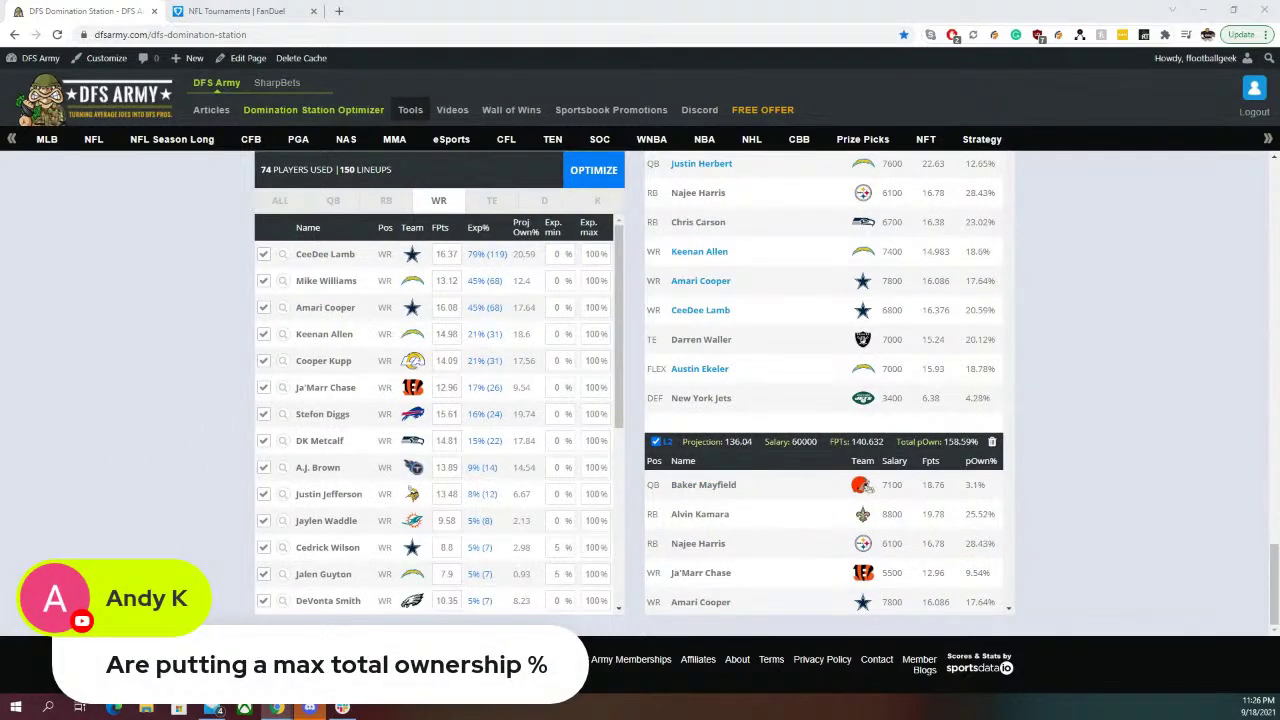
Sort the lineups by Total pOwns in ascending and then descending order to compare their total projected ownership
scroll(210, 443, "up", 3)
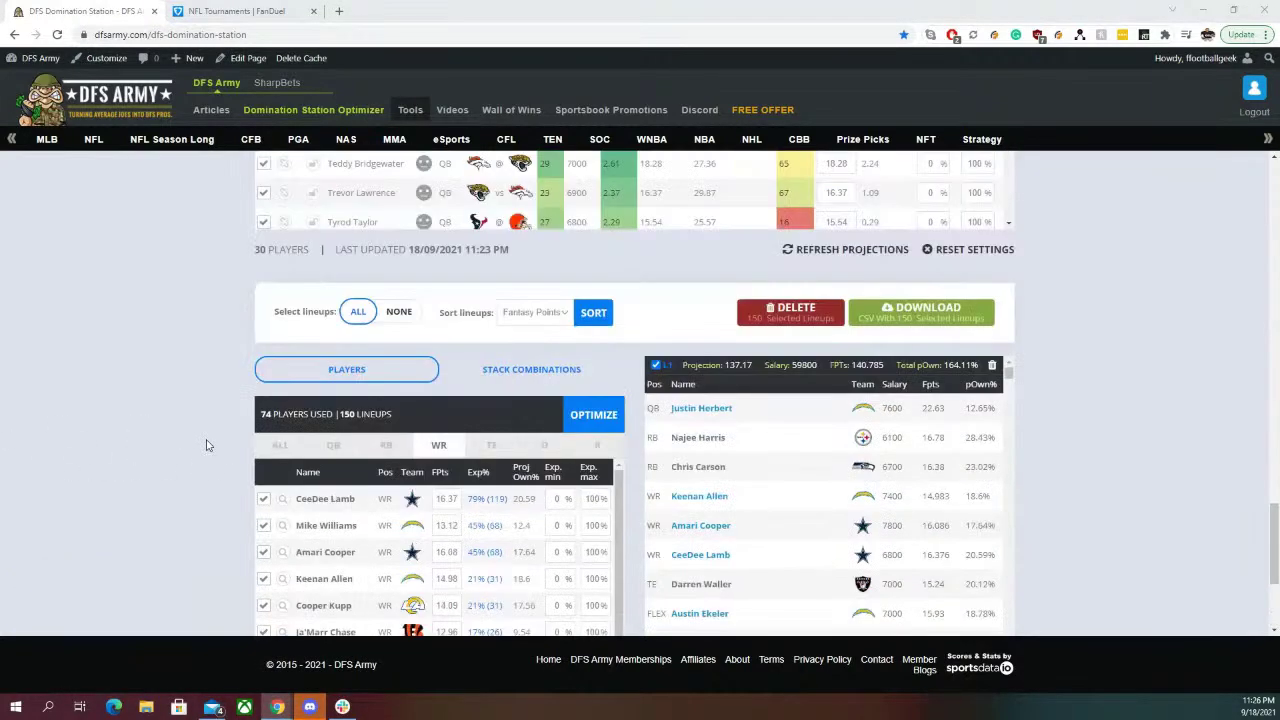
scroll(358, 438, "down", 1)
left_click(540, 290)
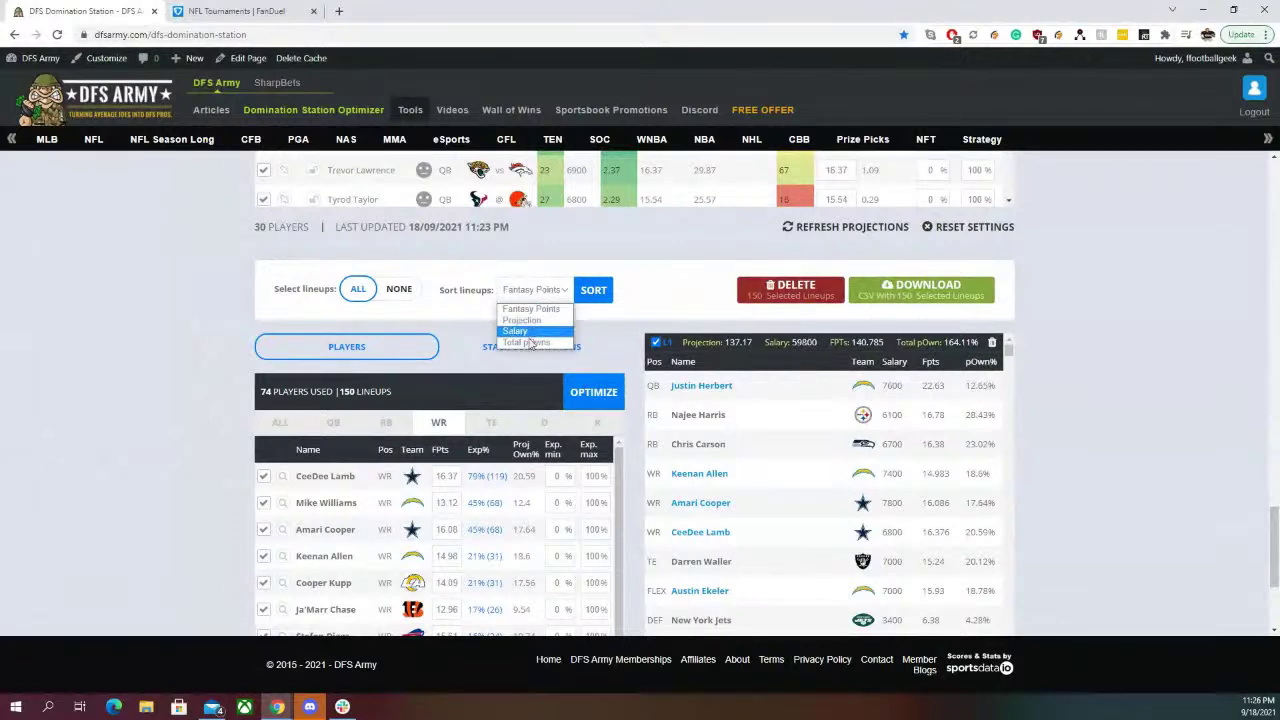
left_click(548, 336)
left_click(588, 299)
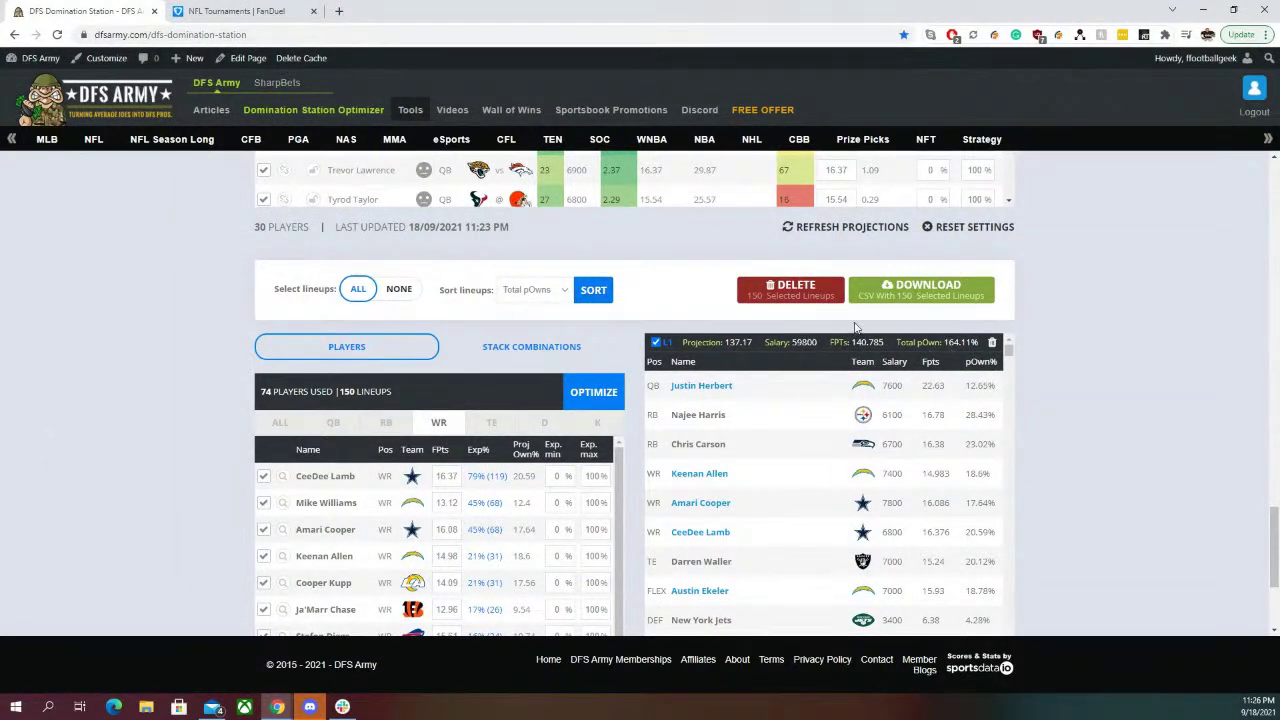
left_click(580, 294)
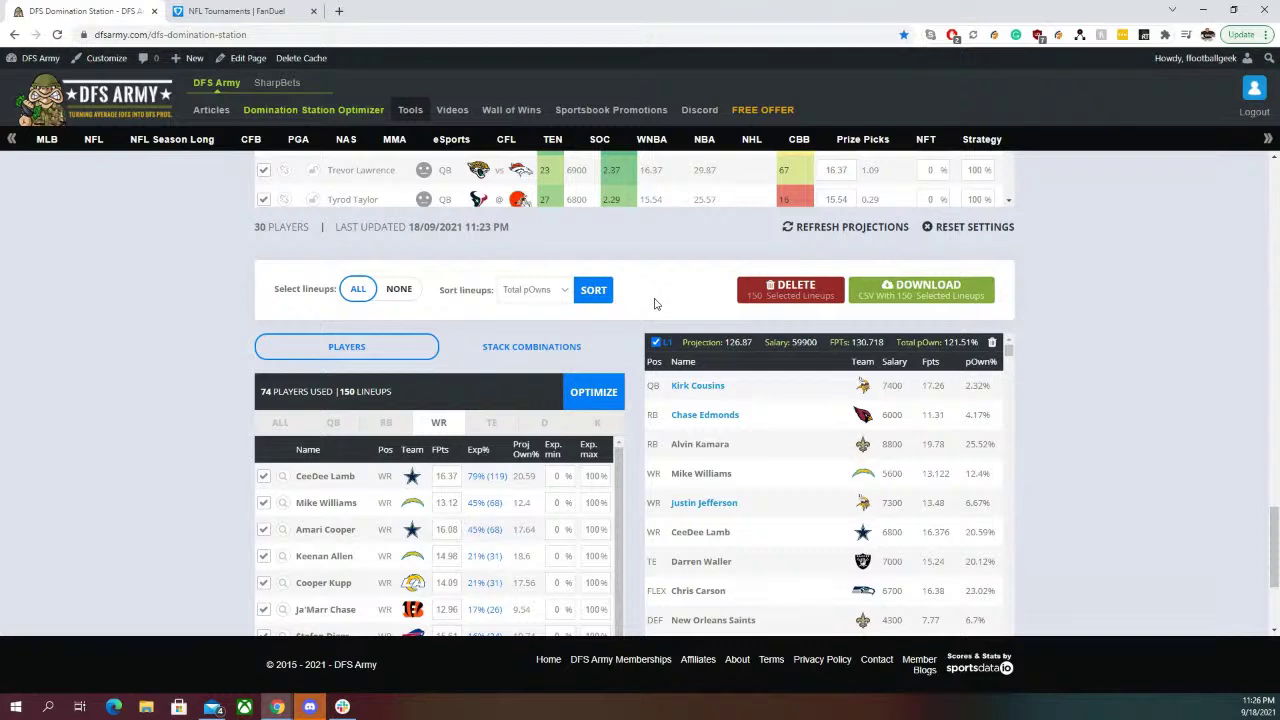
left_click(587, 296)
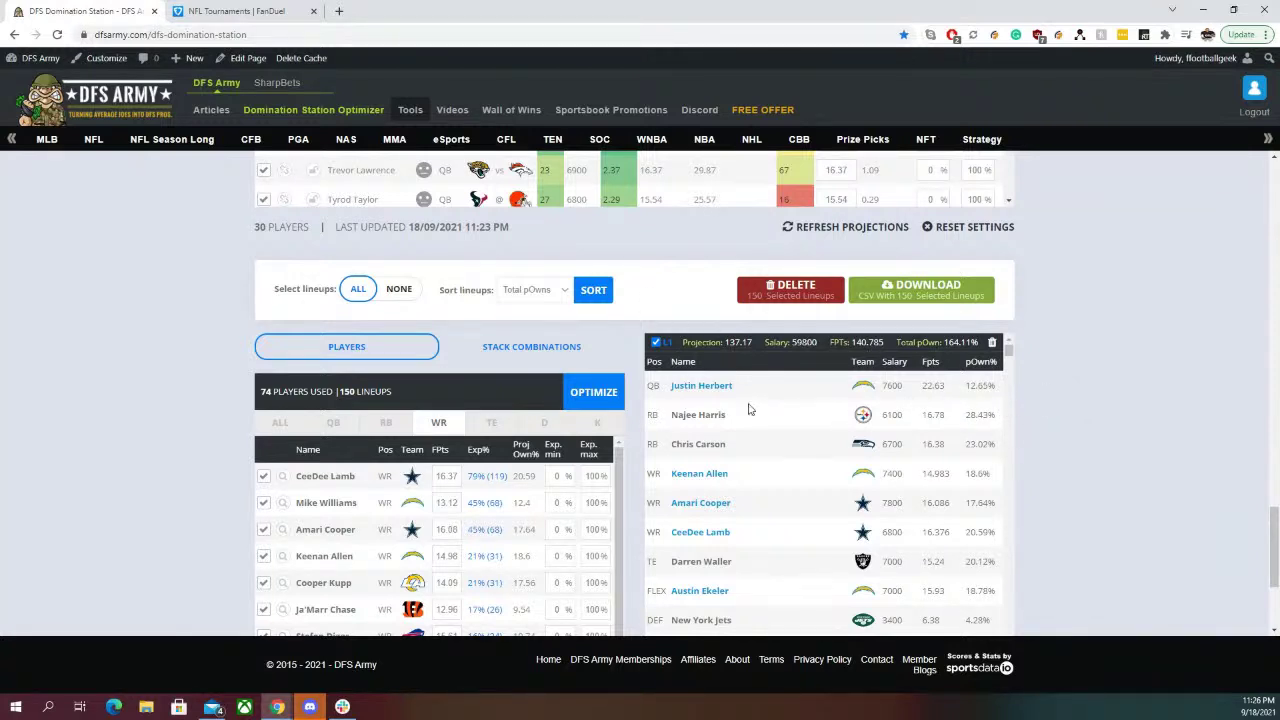
scroll(752, 482, "down", 3)
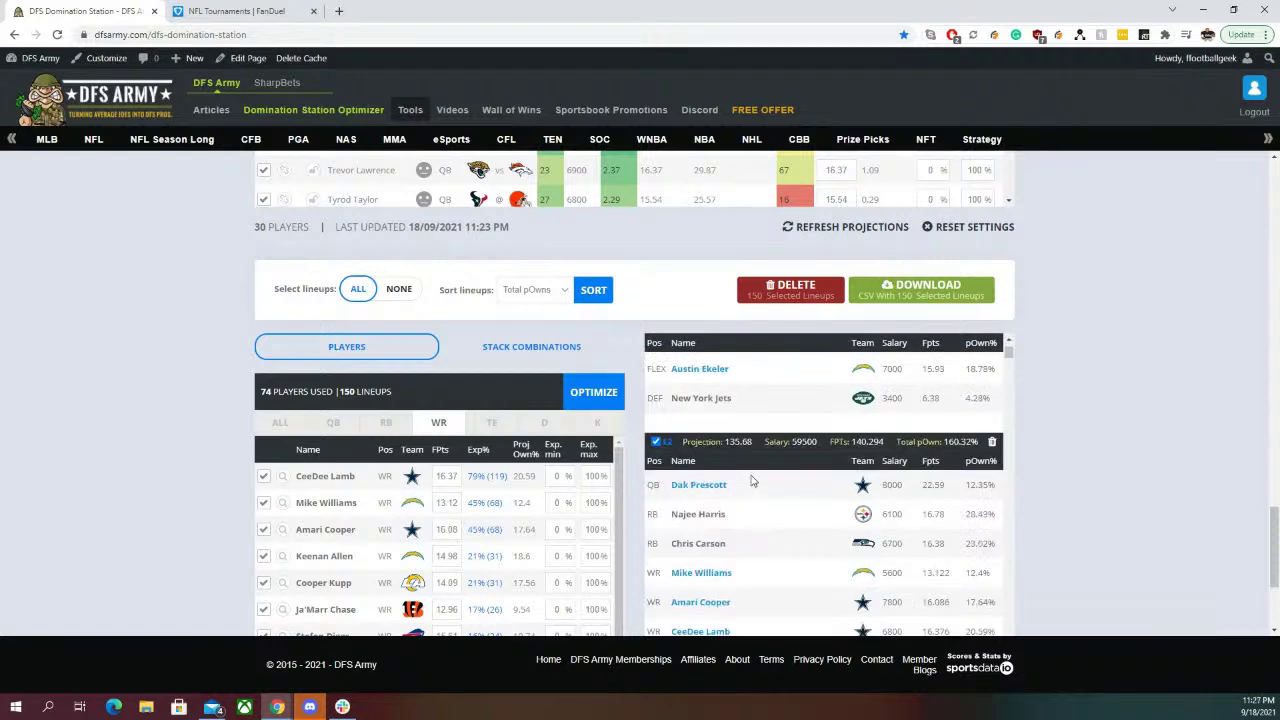
scroll(752, 482, "up", 3)
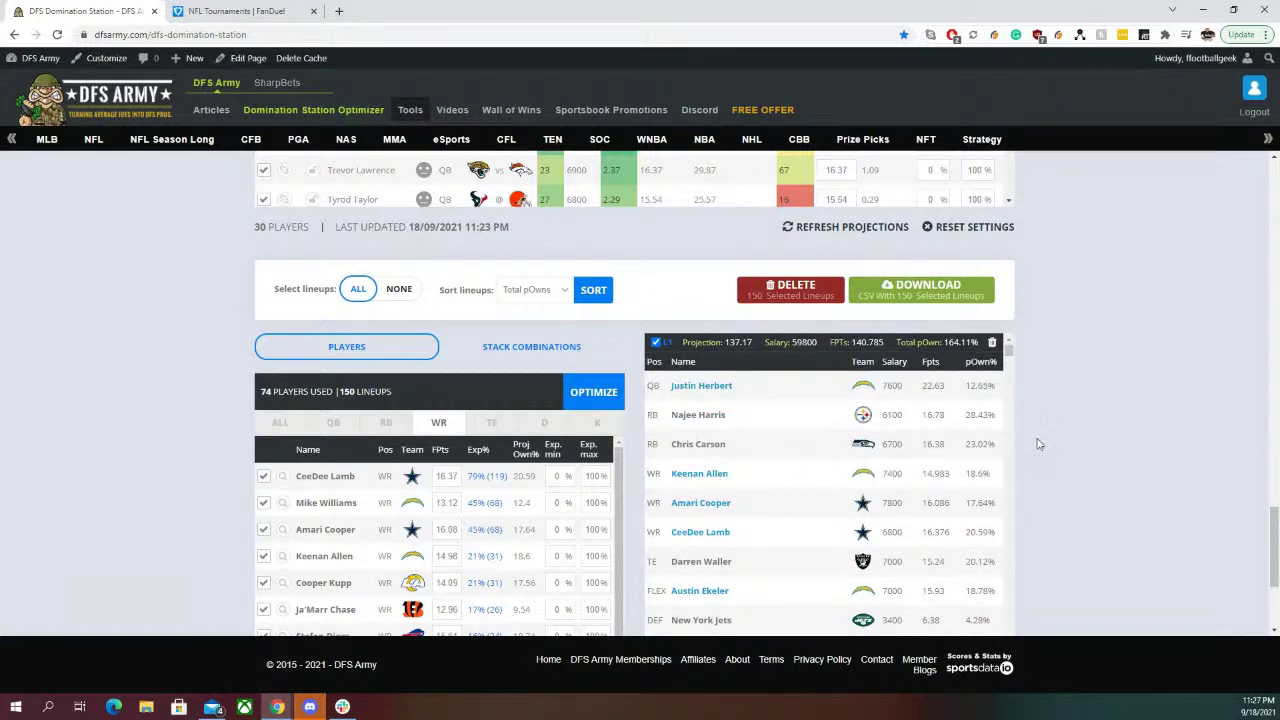
Set the maximum Projected Ownership Cap to 150 and the RB flex position share to 70% in the optimization settings
scroll(1038, 444, "up", 10)
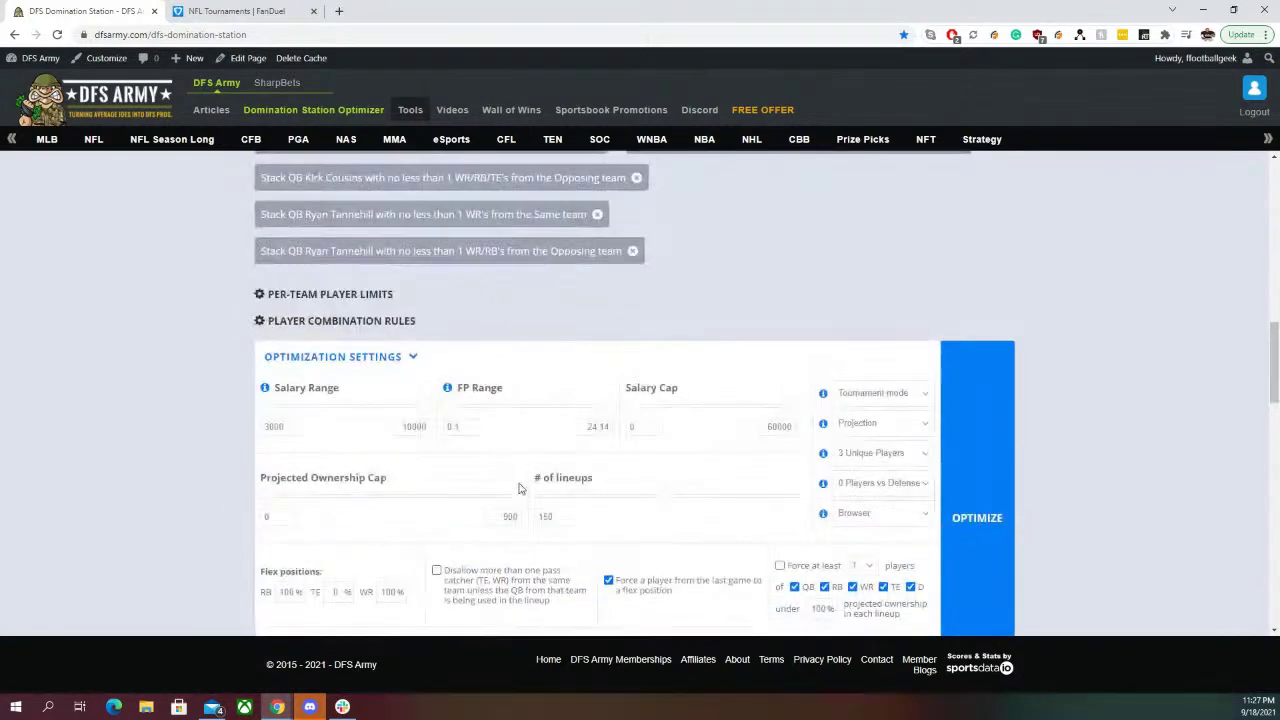
double_click(510, 516)
left_click(151, 504)
scroll(420, 505, "down", 2)
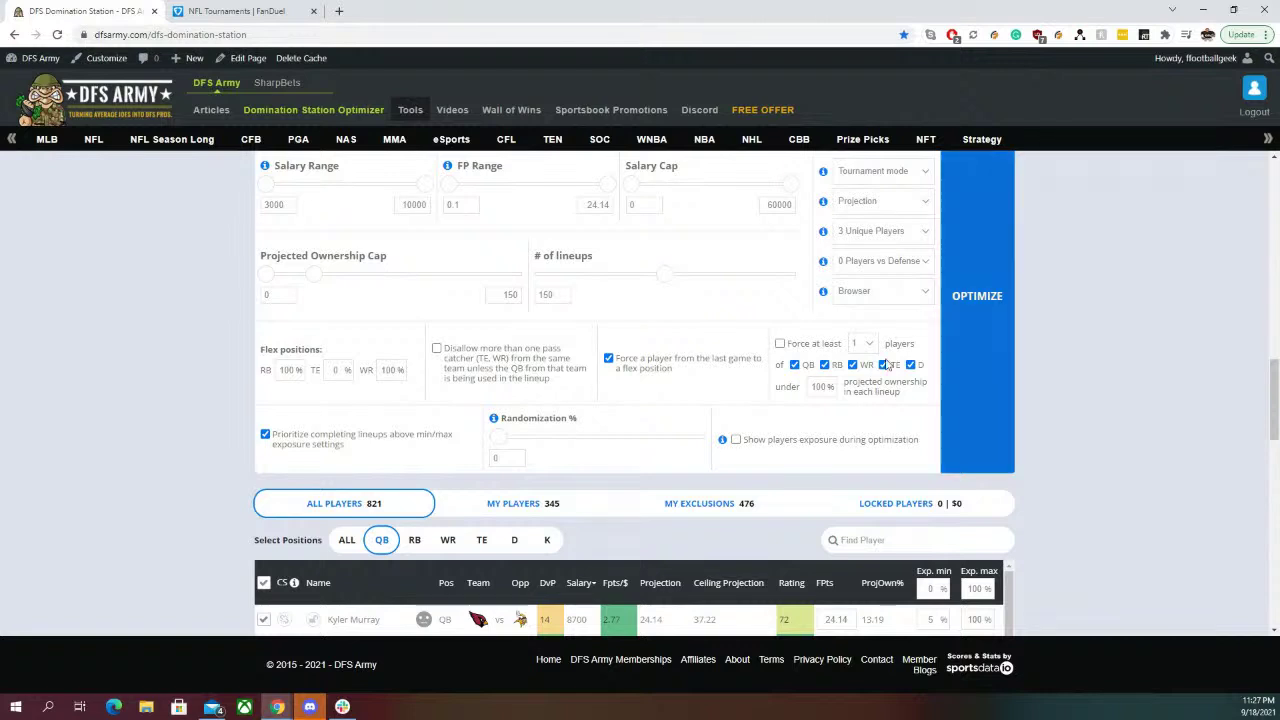
double_click(286, 371)
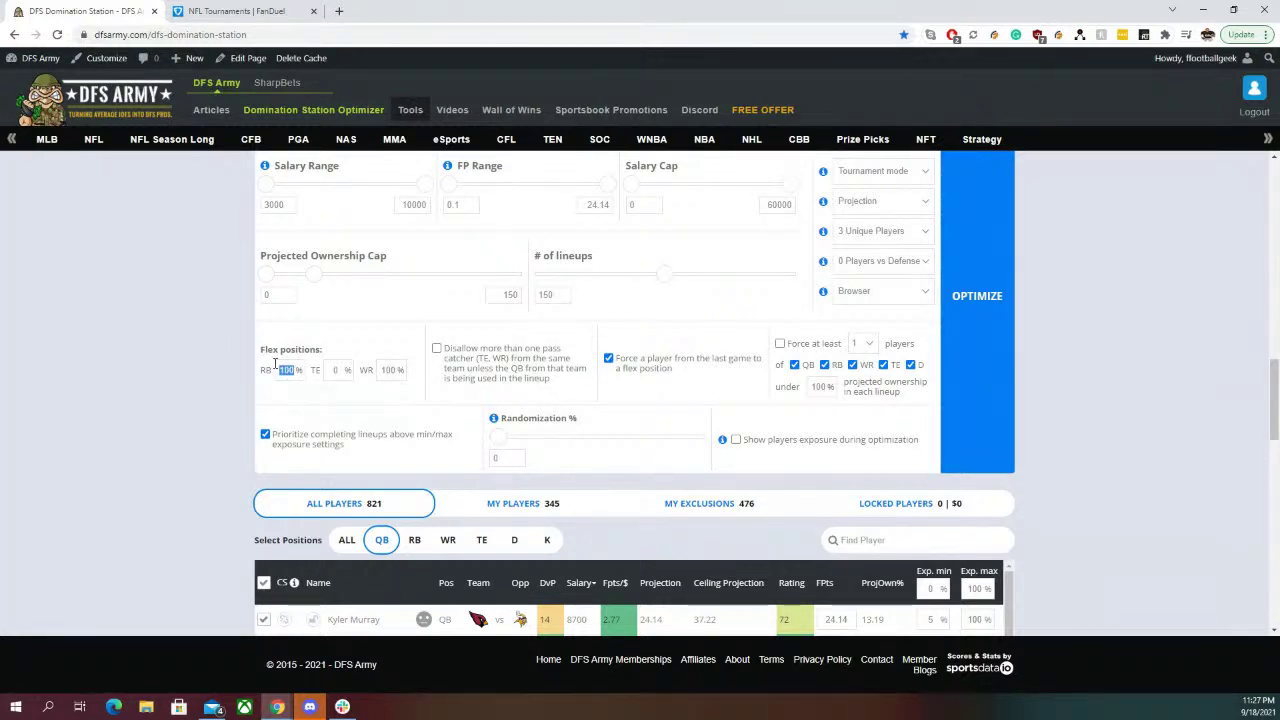
type("70")
List the wide receivers in the player pool and rate Justin Jefferson and A.J. Brown as Like
scroll(206, 391, "down", 2)
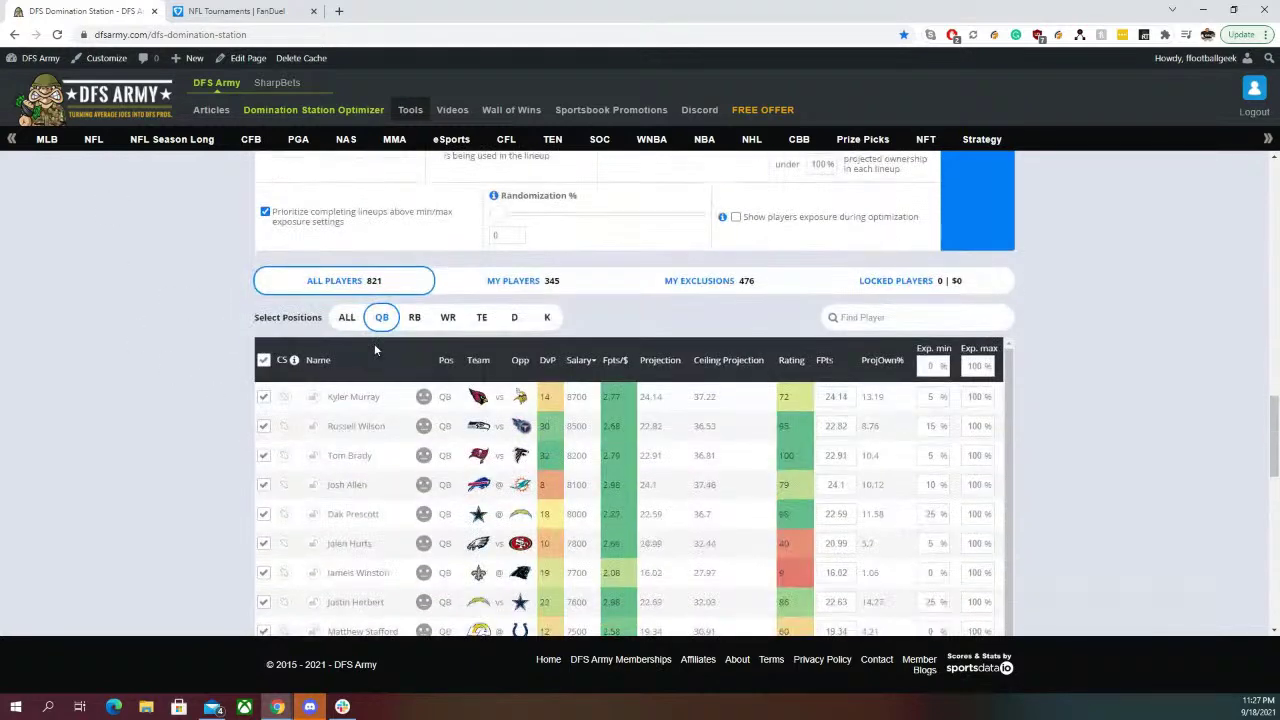
left_click(416, 322)
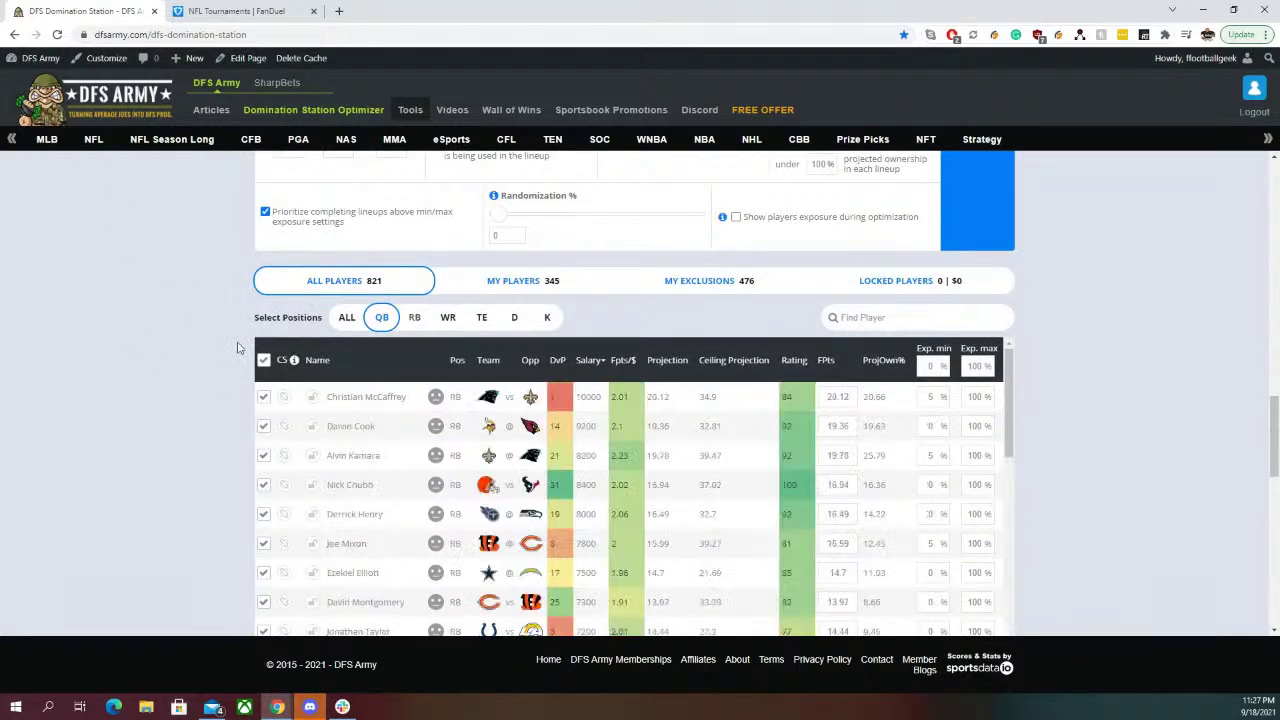
left_click(449, 318)
scroll(460, 365, "down", 2)
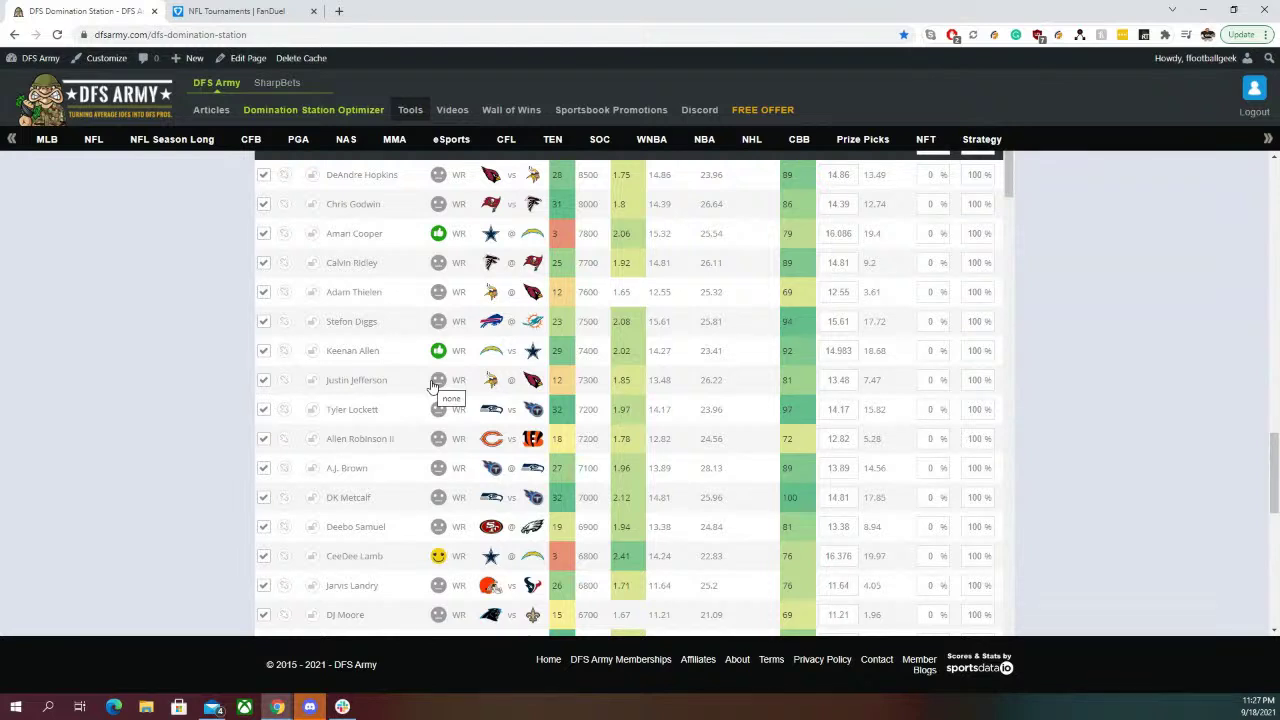
left_click(433, 384)
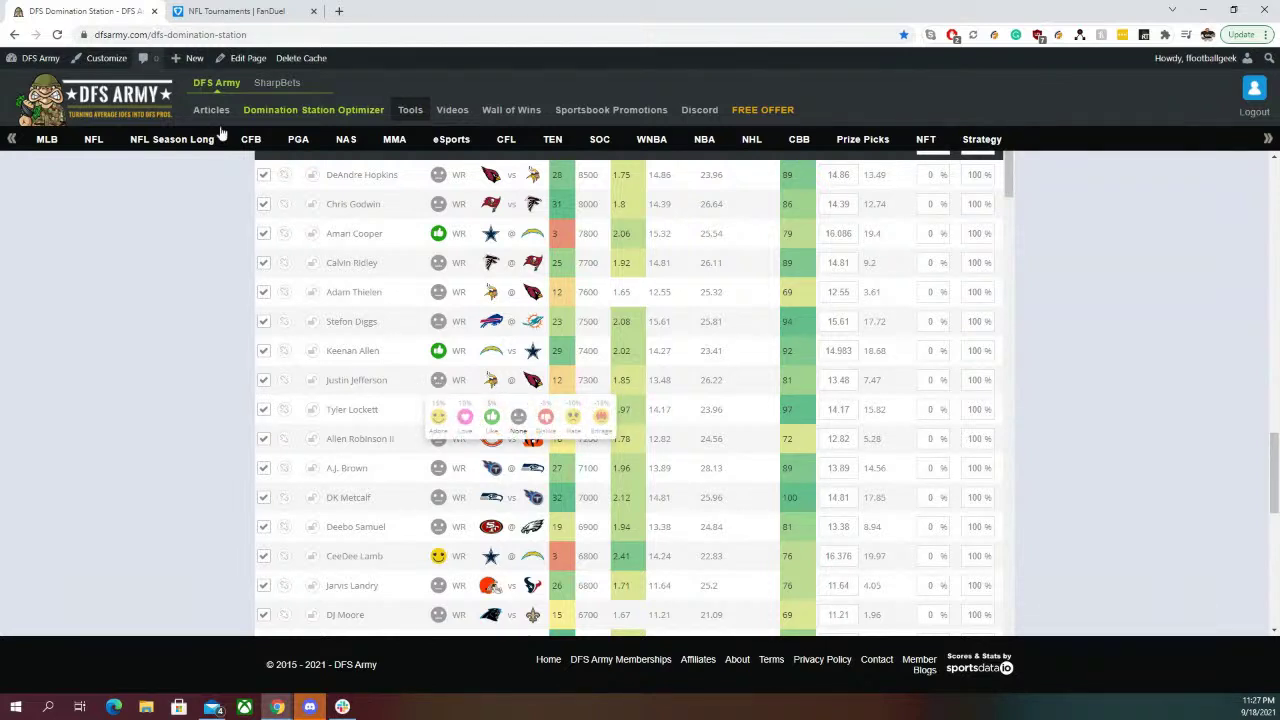
left_click(494, 418)
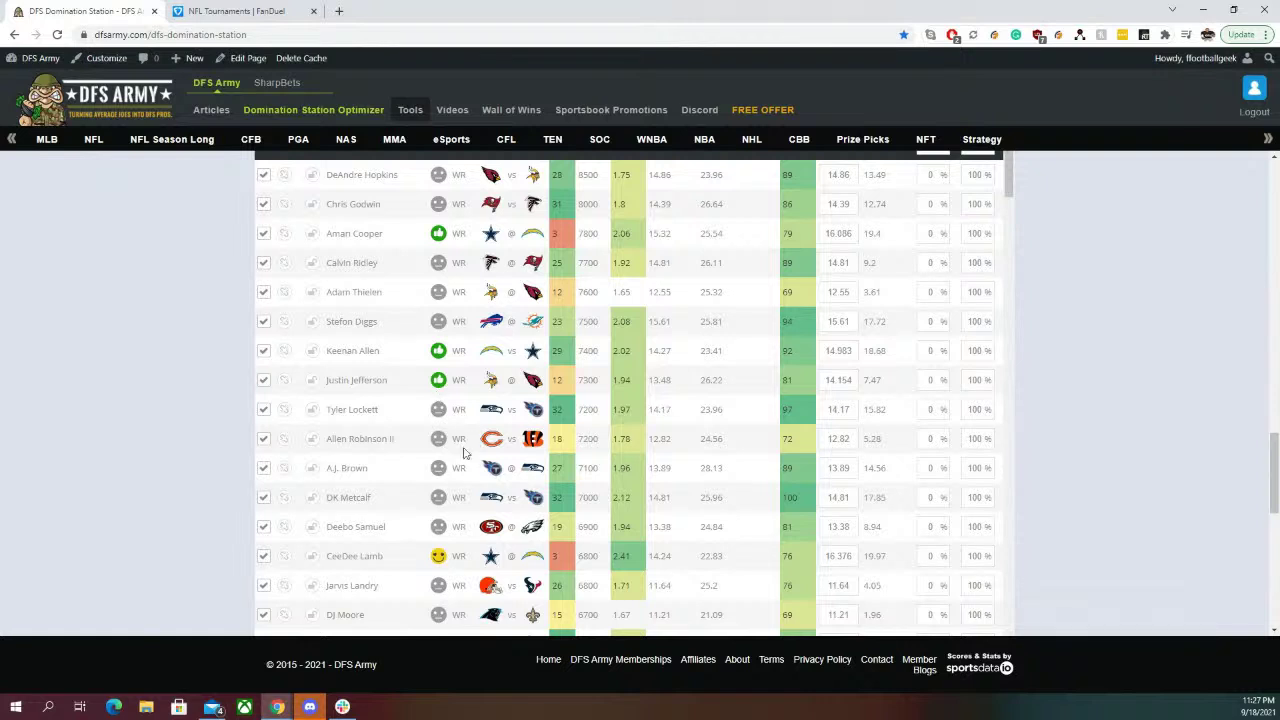
left_click(439, 497)
left_click(492, 506)
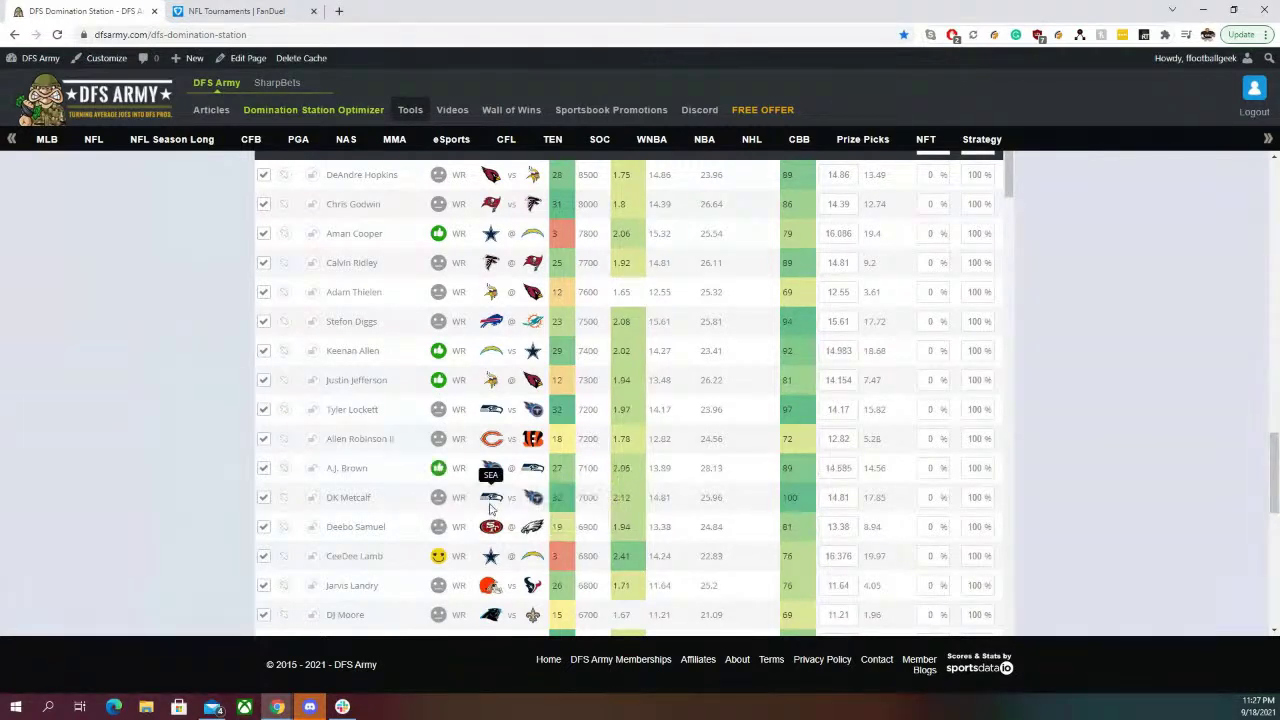
scroll(497, 476, "down", 2)
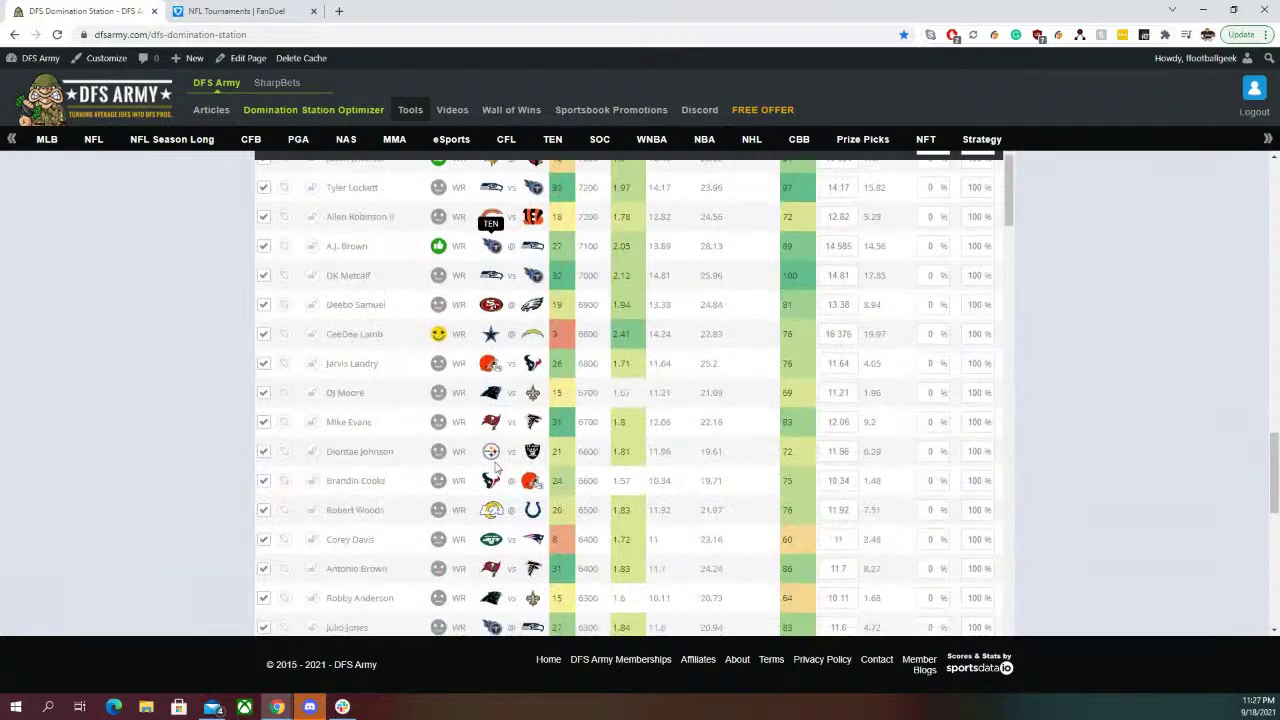
Rate wide receiver Cooper Kupp as Like and change Mike Williams's rating to Love in the player pool
scroll(483, 455, "down", 2)
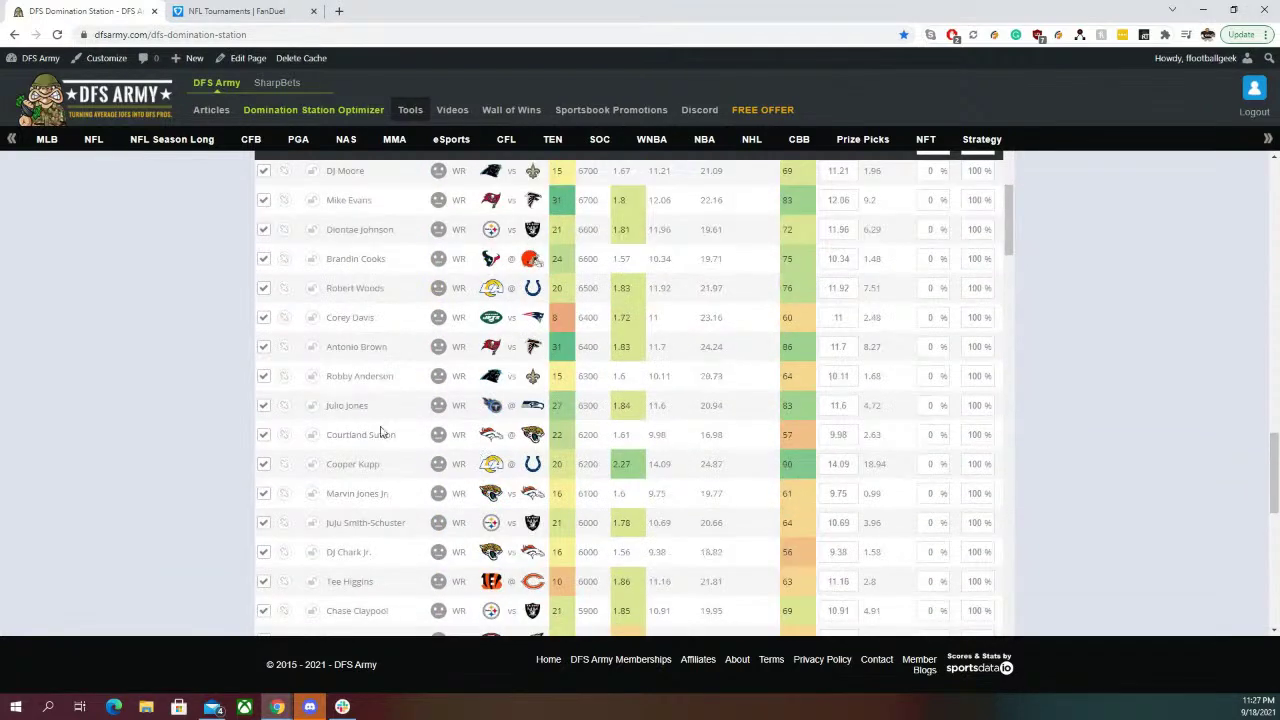
left_click(438, 466)
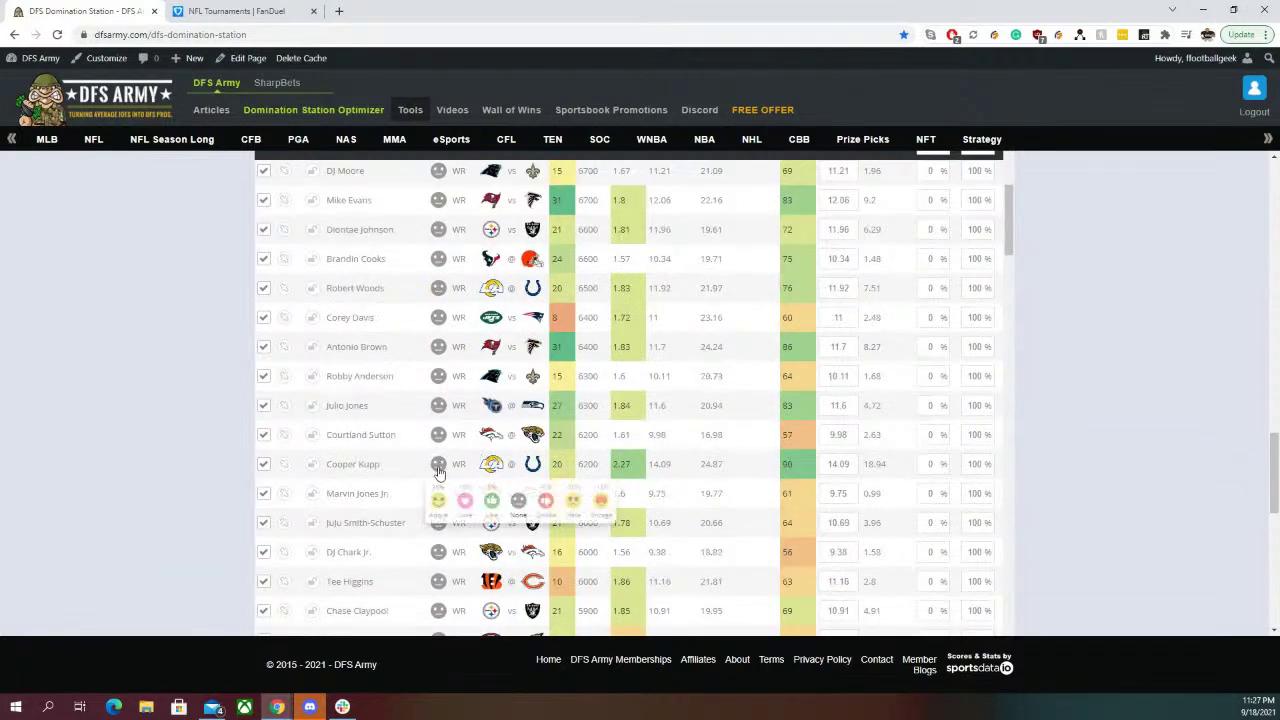
left_click(491, 501)
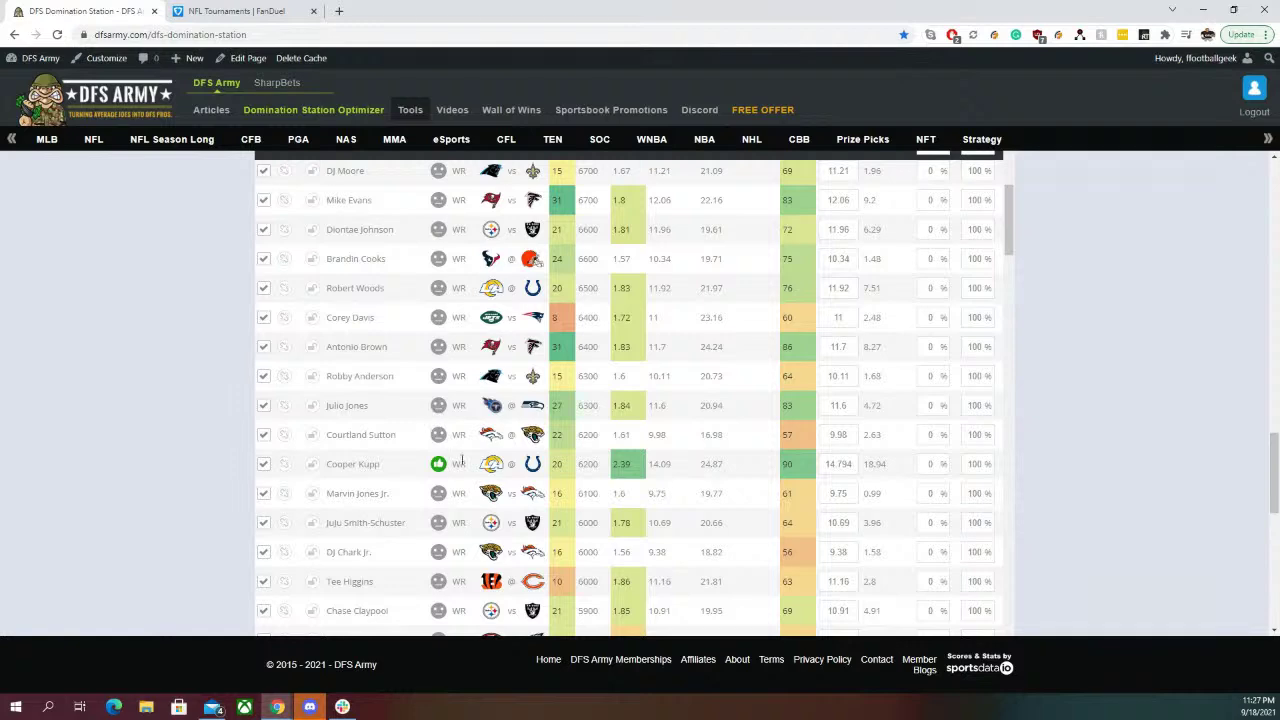
scroll(460, 464, "down", 2)
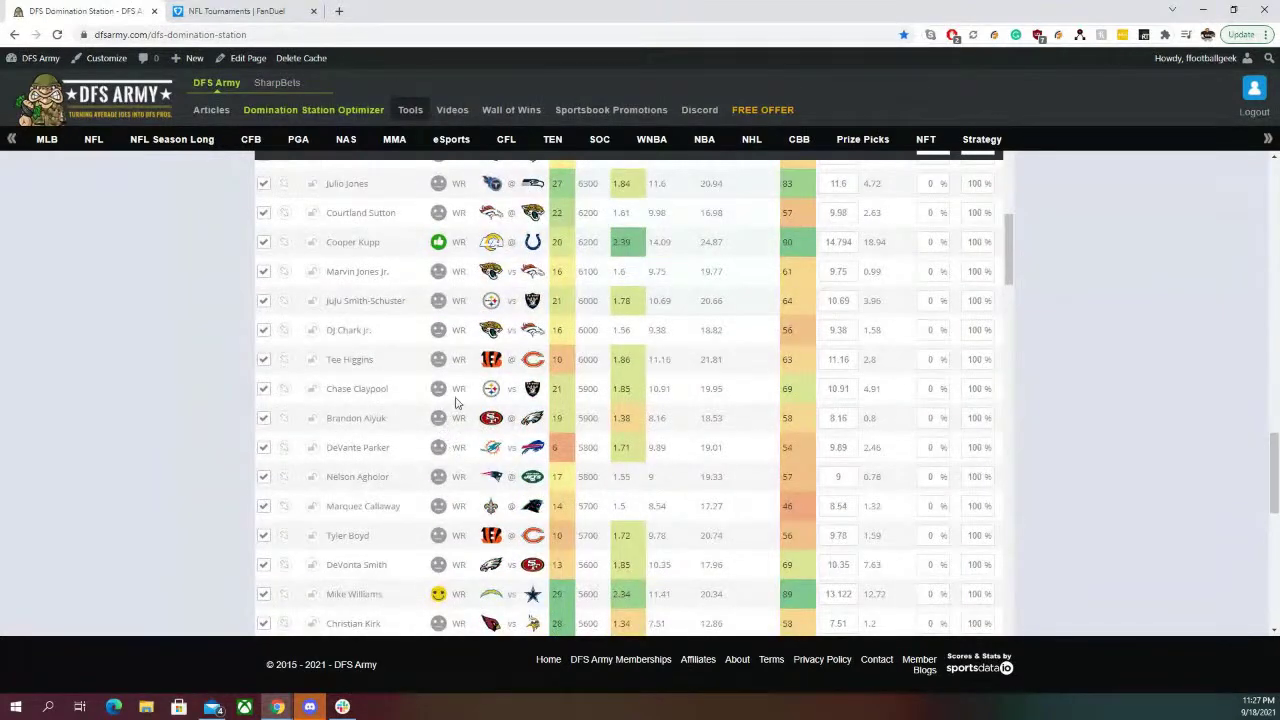
scroll(450, 460, "down", 2)
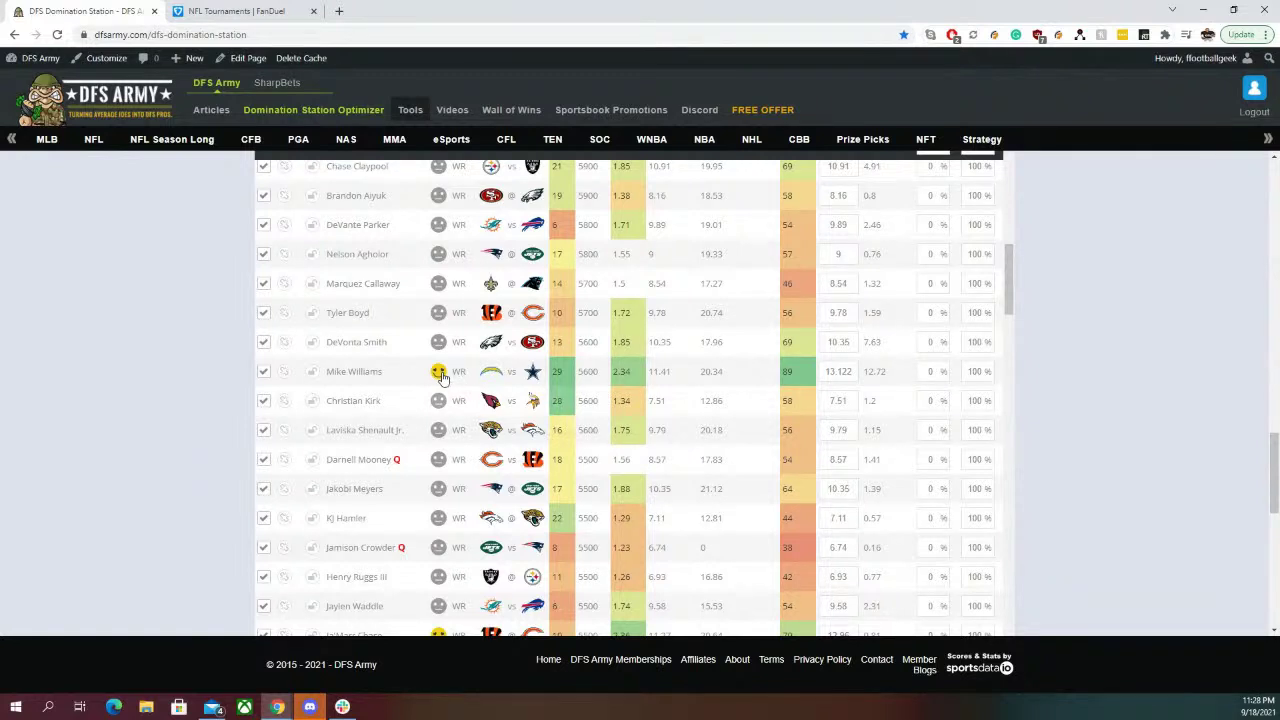
mouse_move(441, 376)
left_click(465, 410)
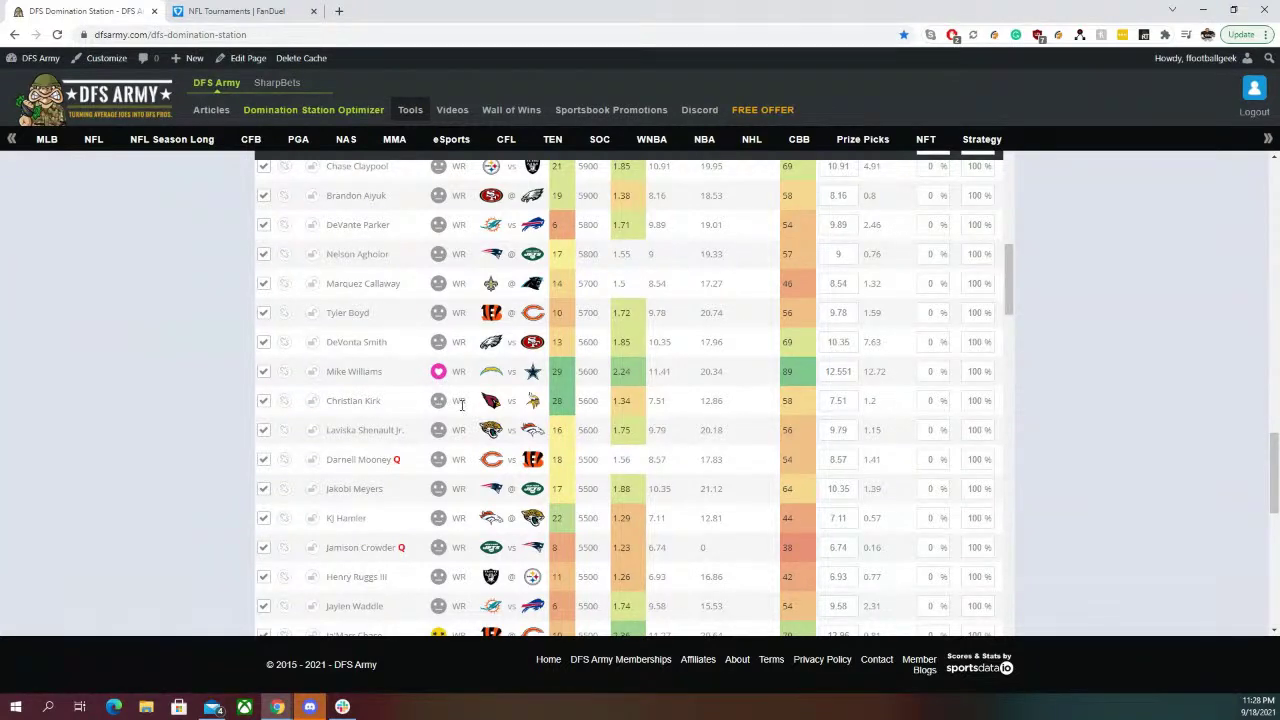
Rate wide receivers Jaylen Waddle and Jalen Reagor as Like in the player pool
scroll(450, 400, "down", 2)
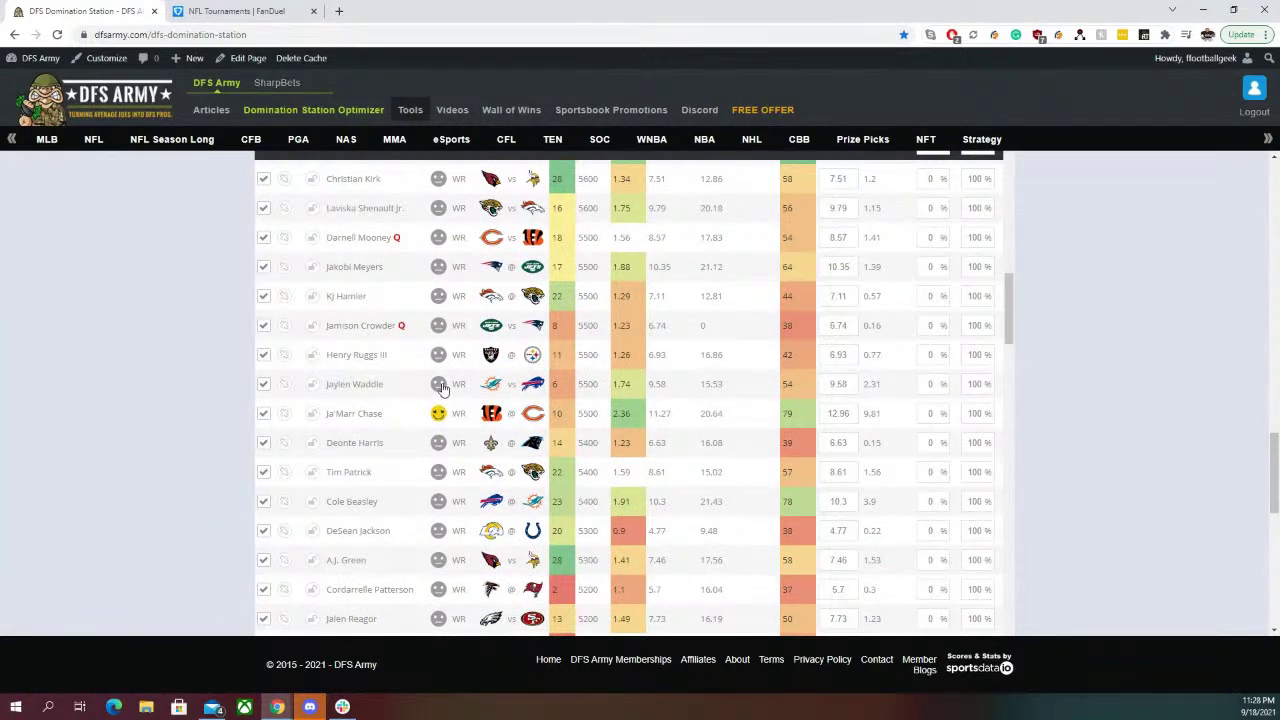
mouse_move(442, 400)
left_click(491, 422)
scroll(445, 430, "down", 2)
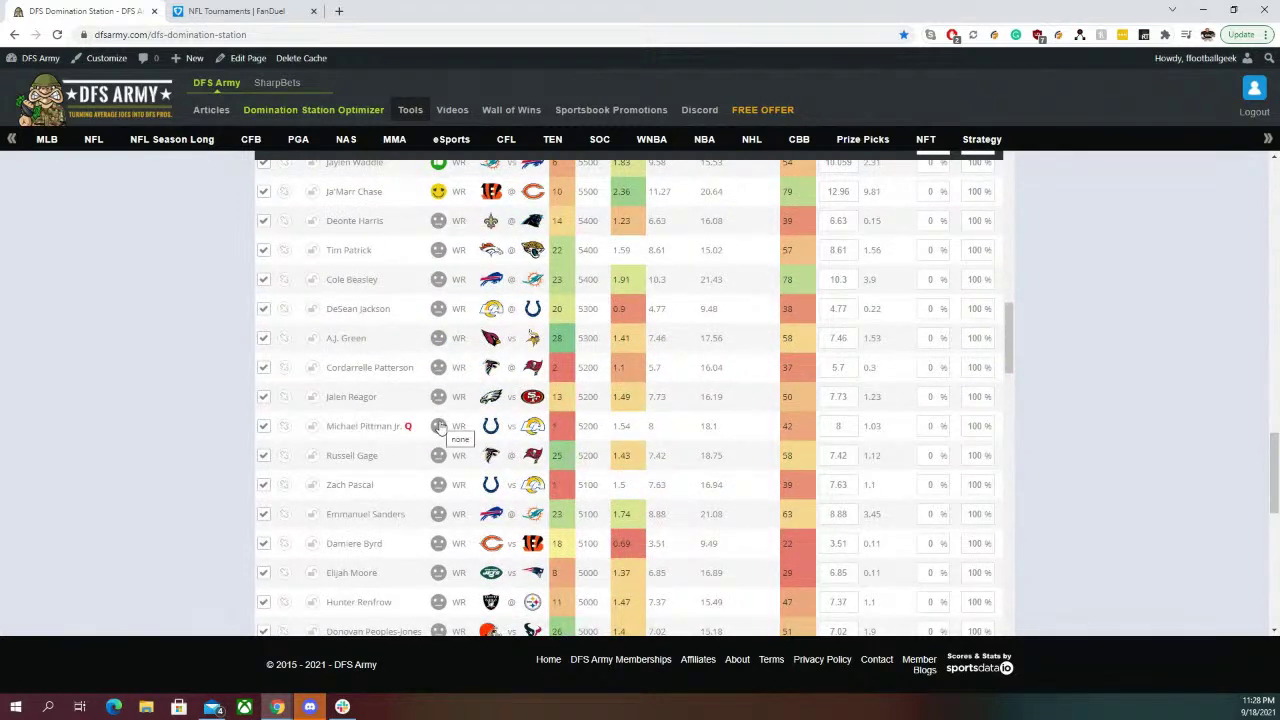
mouse_move(440, 428)
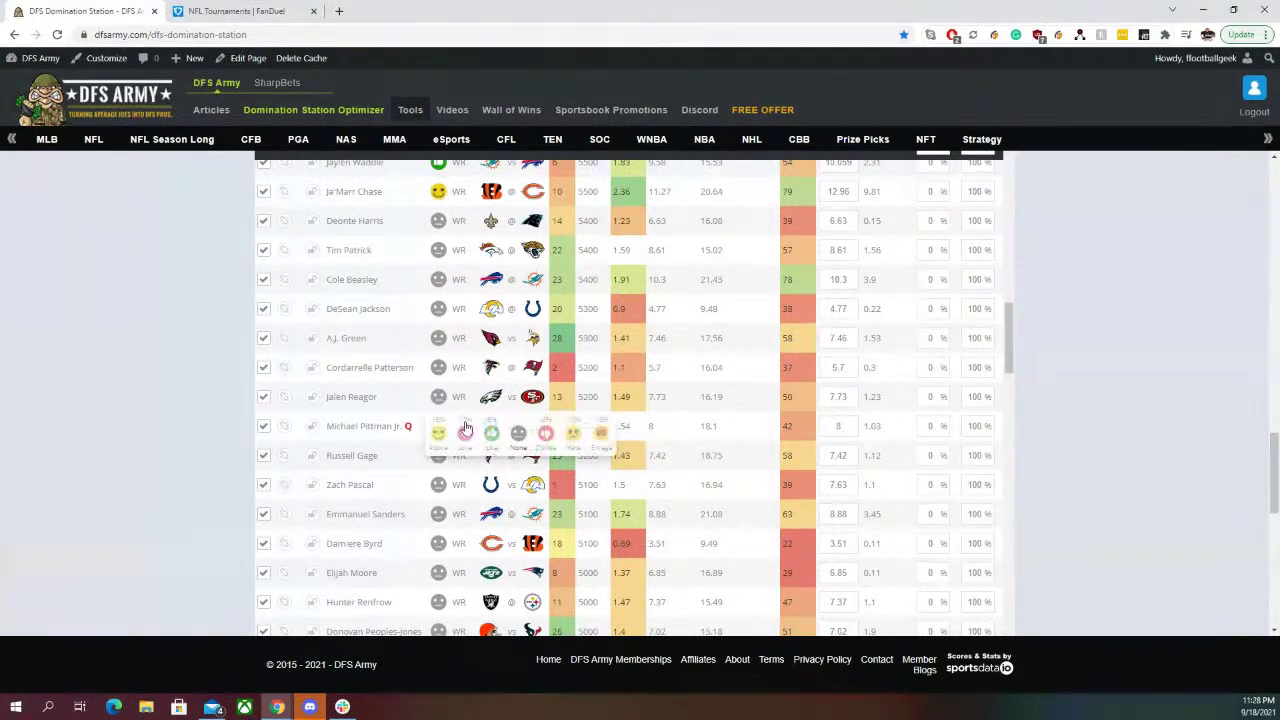
left_click(491, 433)
Look through the cheaper wide receivers and rate Marquez Callaway as Love
scroll(490, 440, "down", 2)
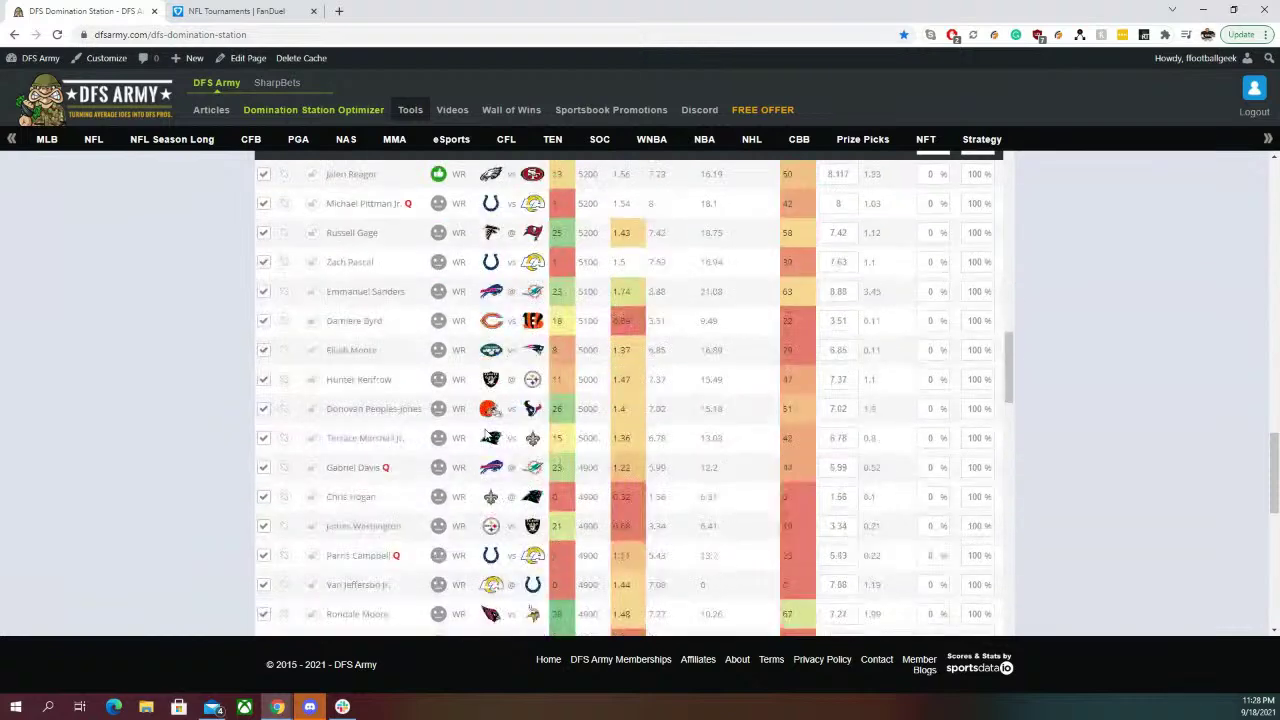
scroll(463, 461, "down", 2)
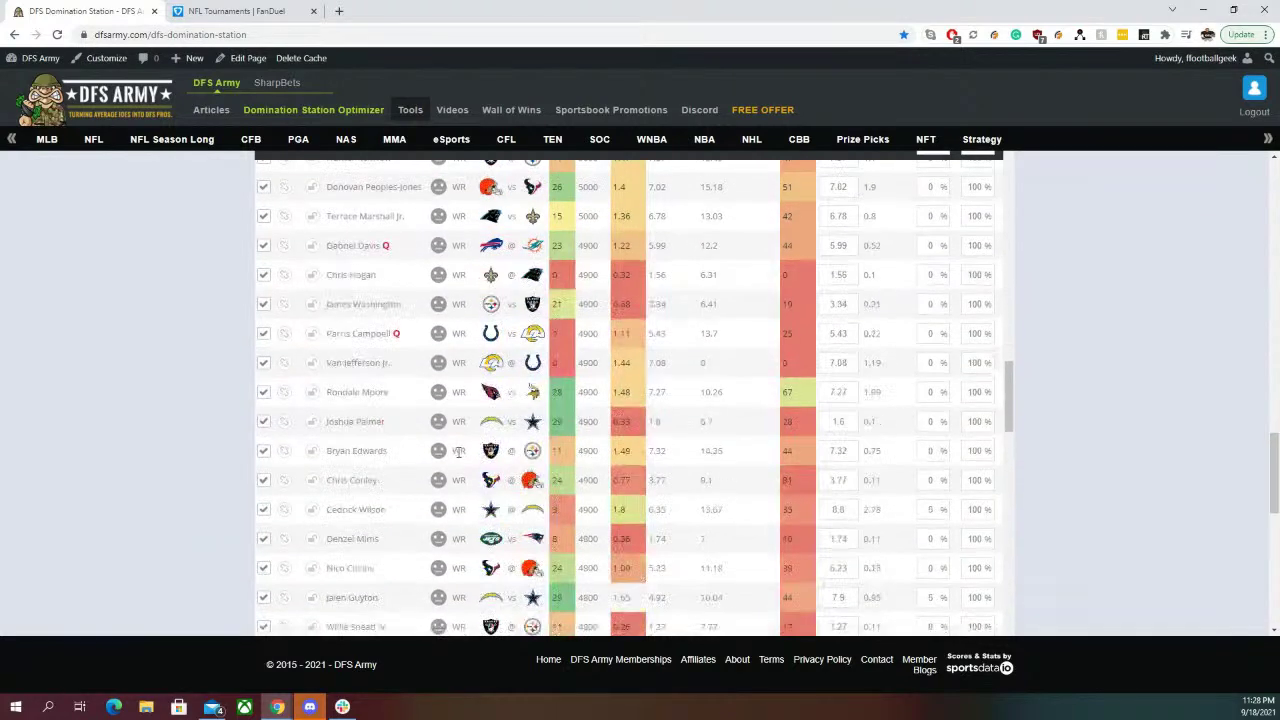
scroll(447, 455, "up", 5)
scroll(446, 455, "up", 4)
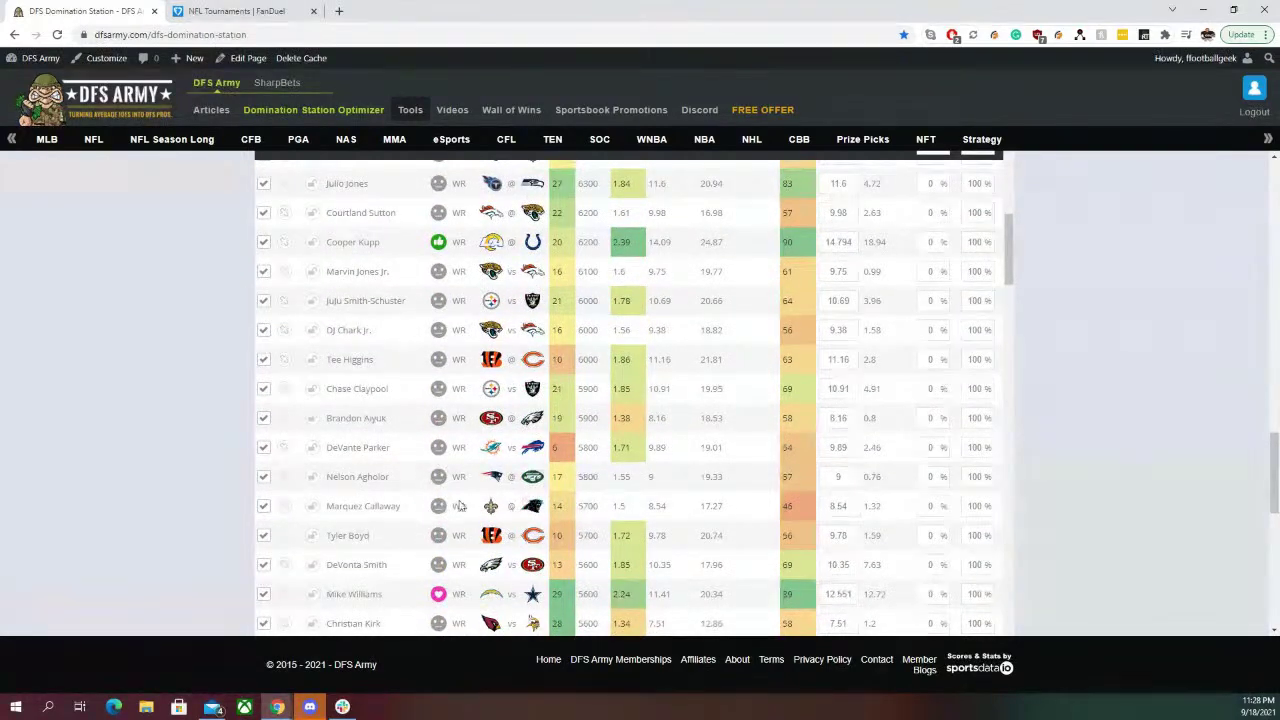
left_click(436, 508)
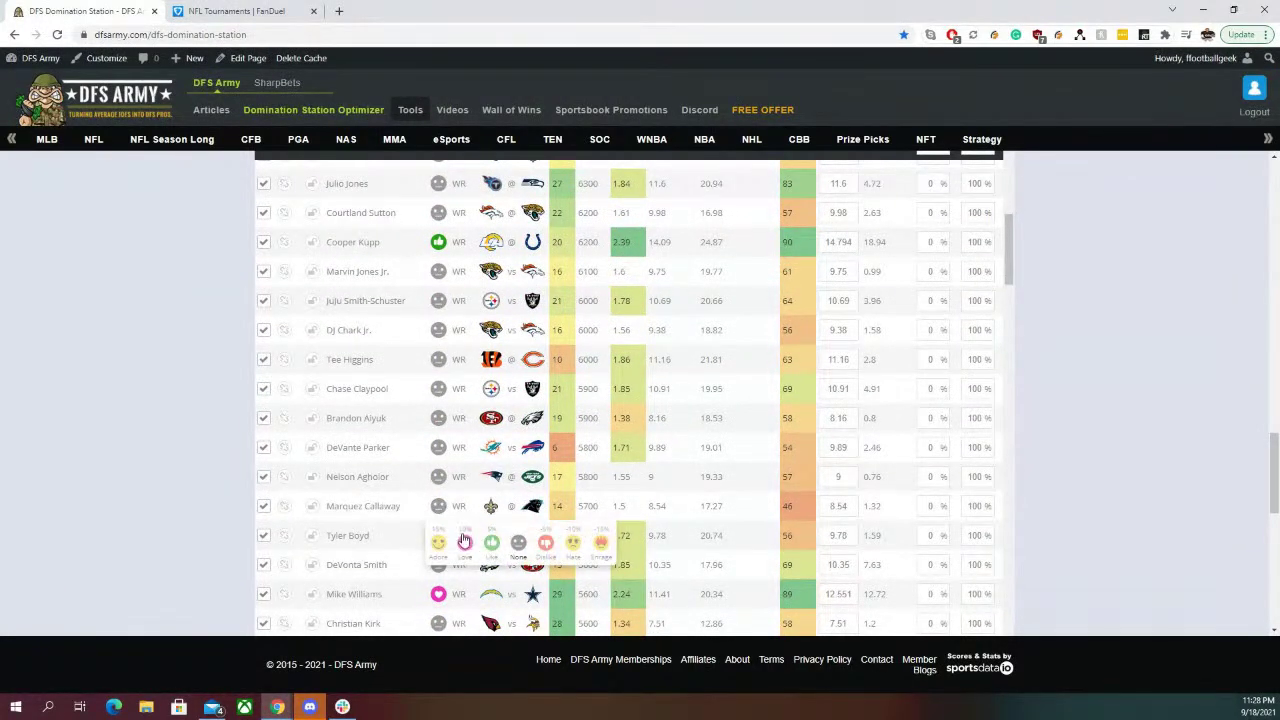
left_click(465, 538)
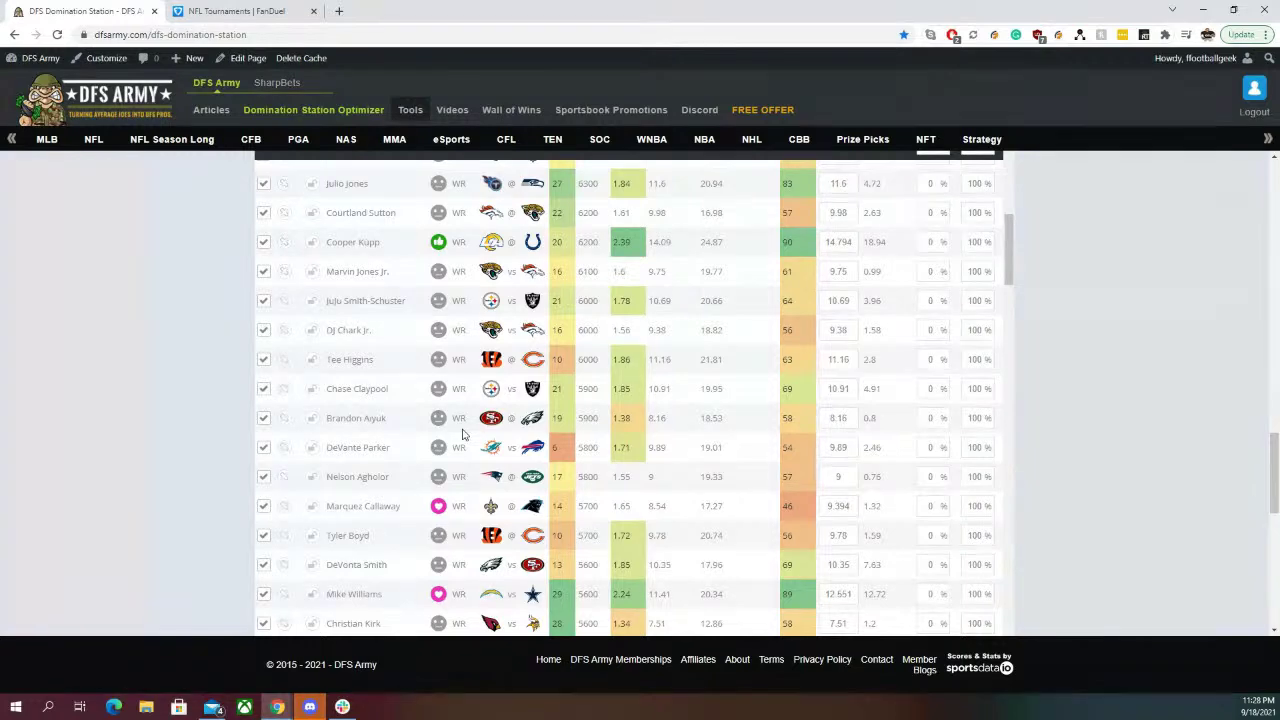
Review the higher-priced wide receivers and rate DK Metcalf as Like
scroll(463, 434, "up", 2)
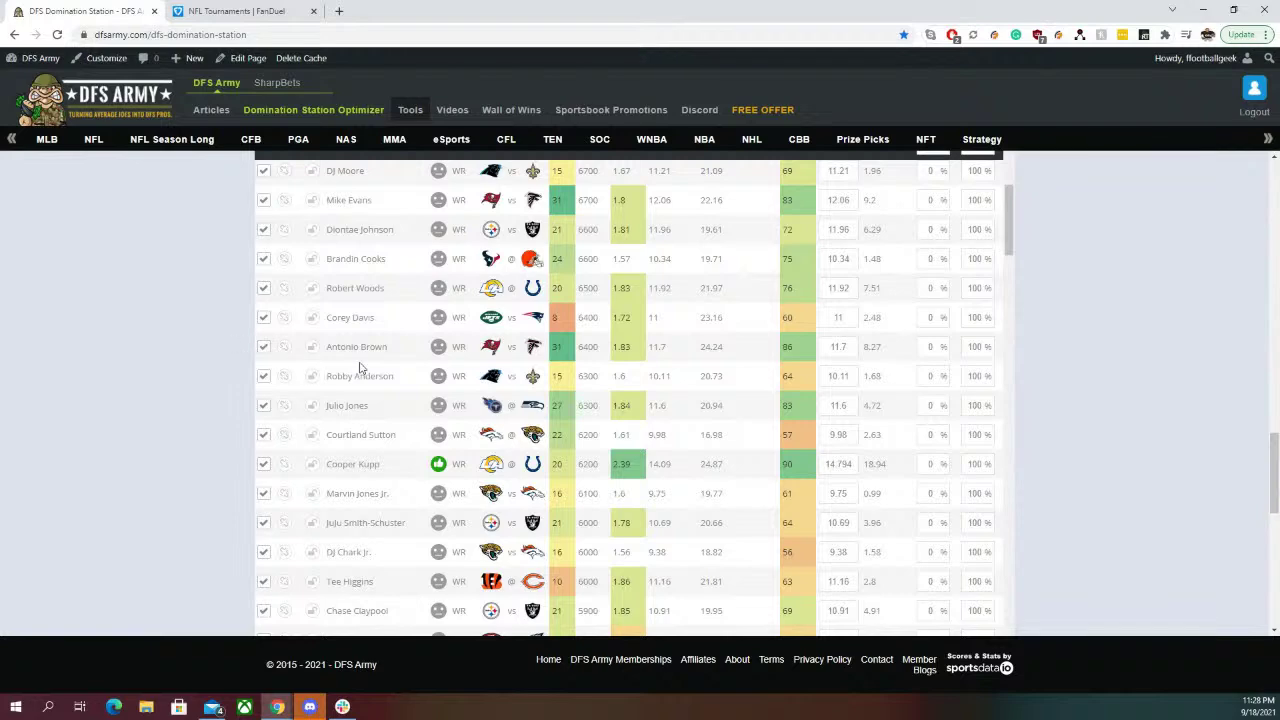
scroll(361, 368, "up", 2)
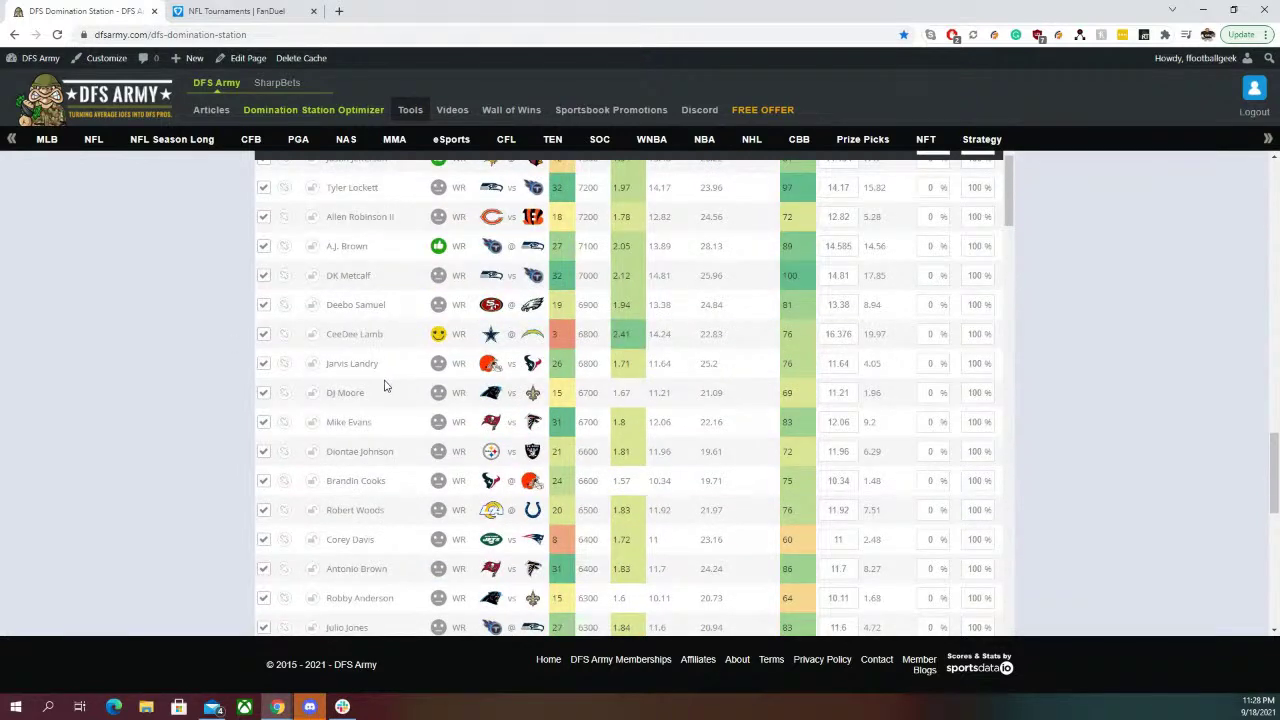
scroll(386, 376, "up", 2)
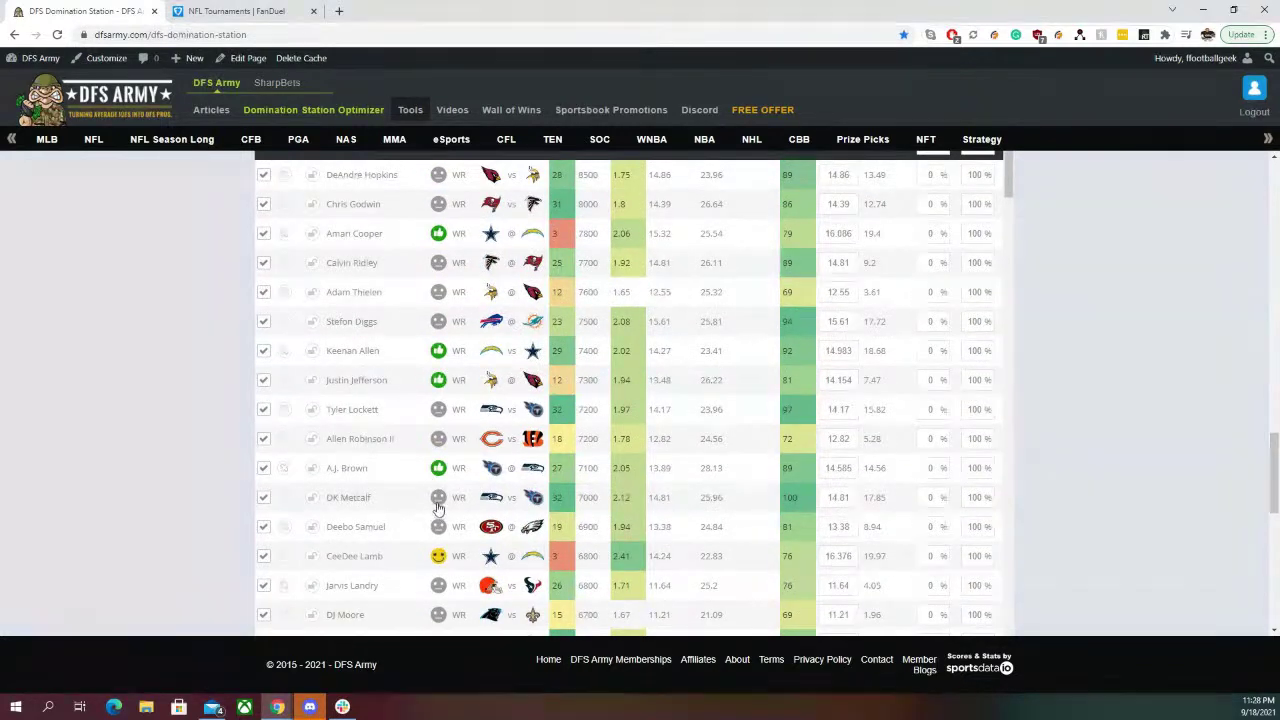
mouse_move(438, 524)
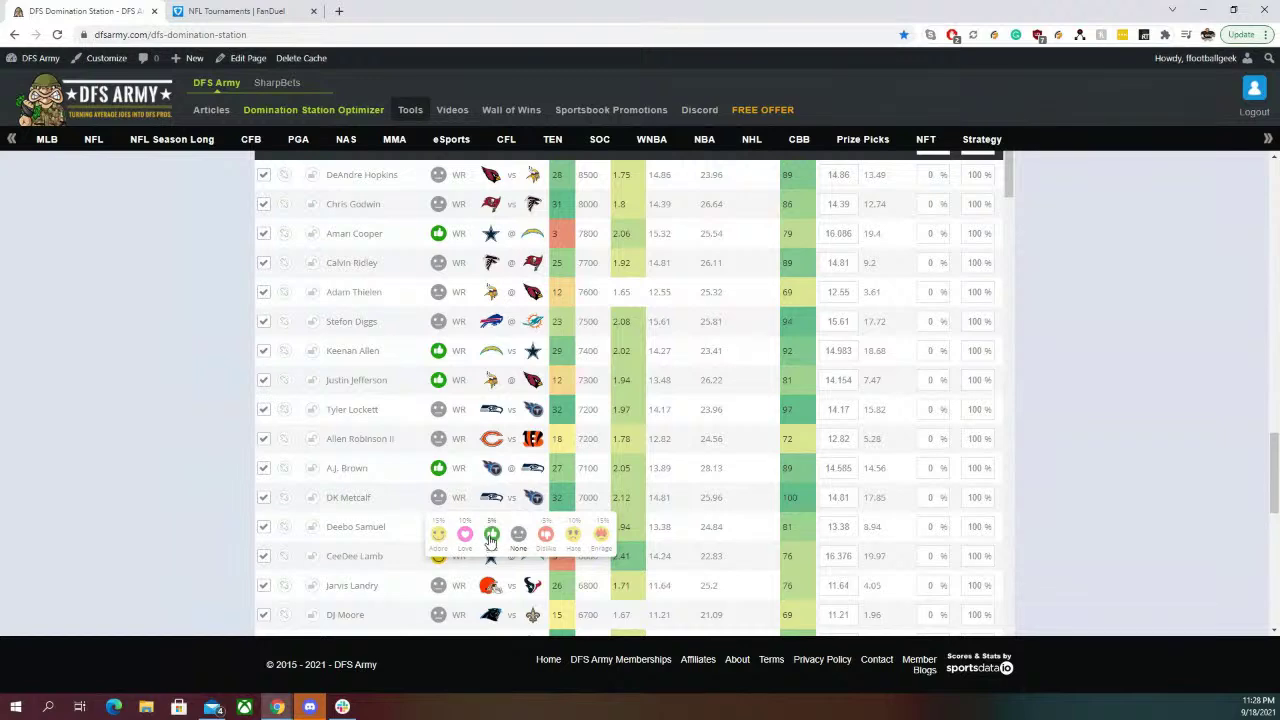
left_click(486, 534)
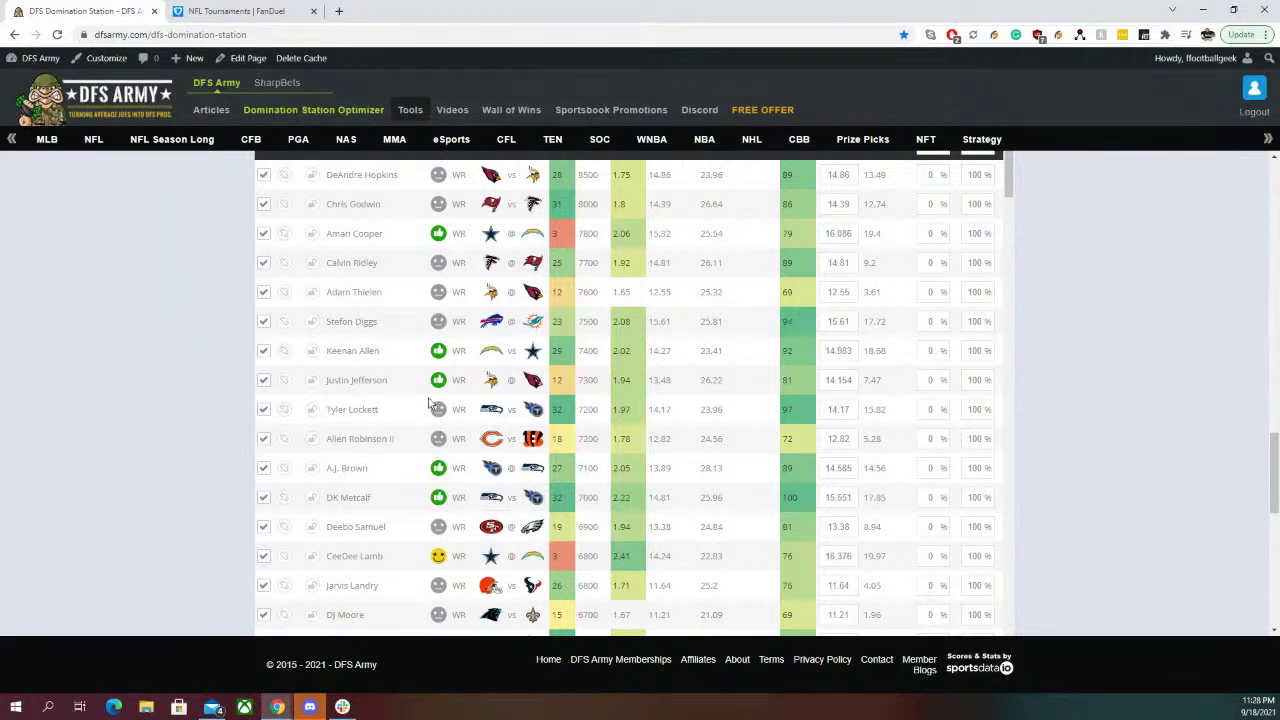
List the tight ends in the player pool and look through them
scroll(428, 403, "up", 2)
scroll(440, 370, "down", 1)
scroll(450, 340, "up", 1)
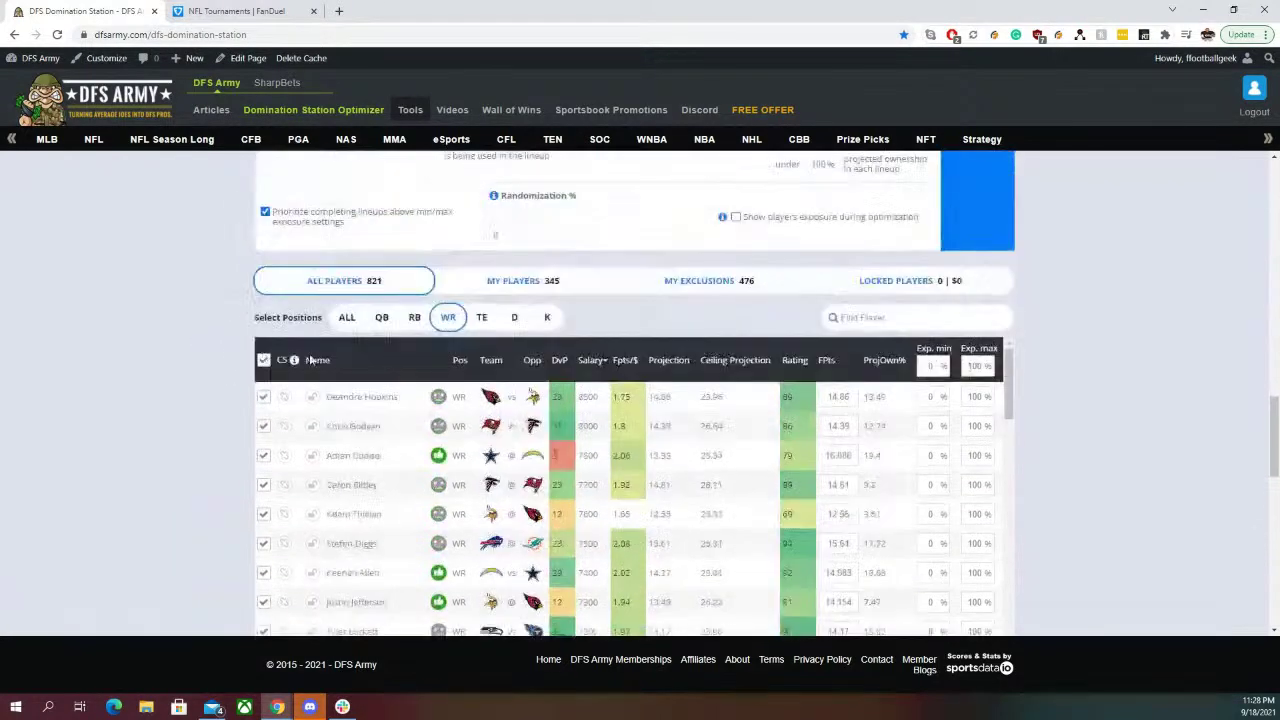
left_click(481, 320)
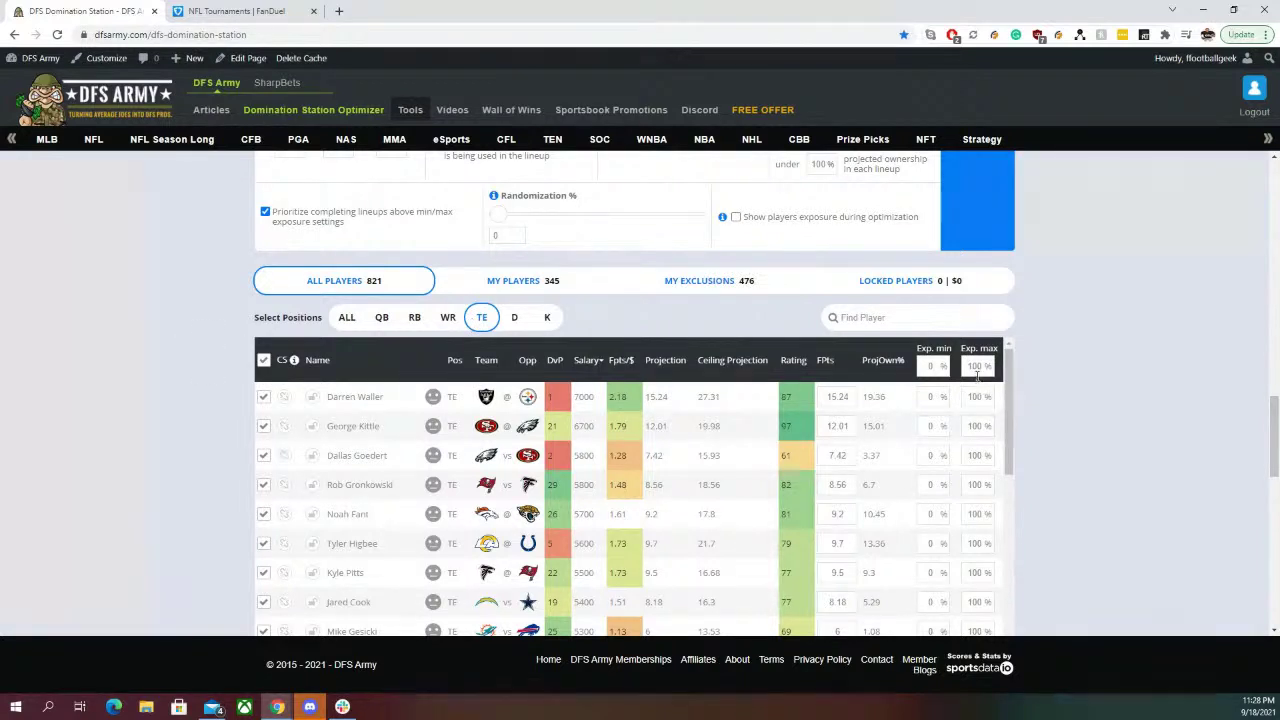
left_click(976, 368)
scroll(1000, 390, "down", 3)
scroll(171, 420, "down", 5)
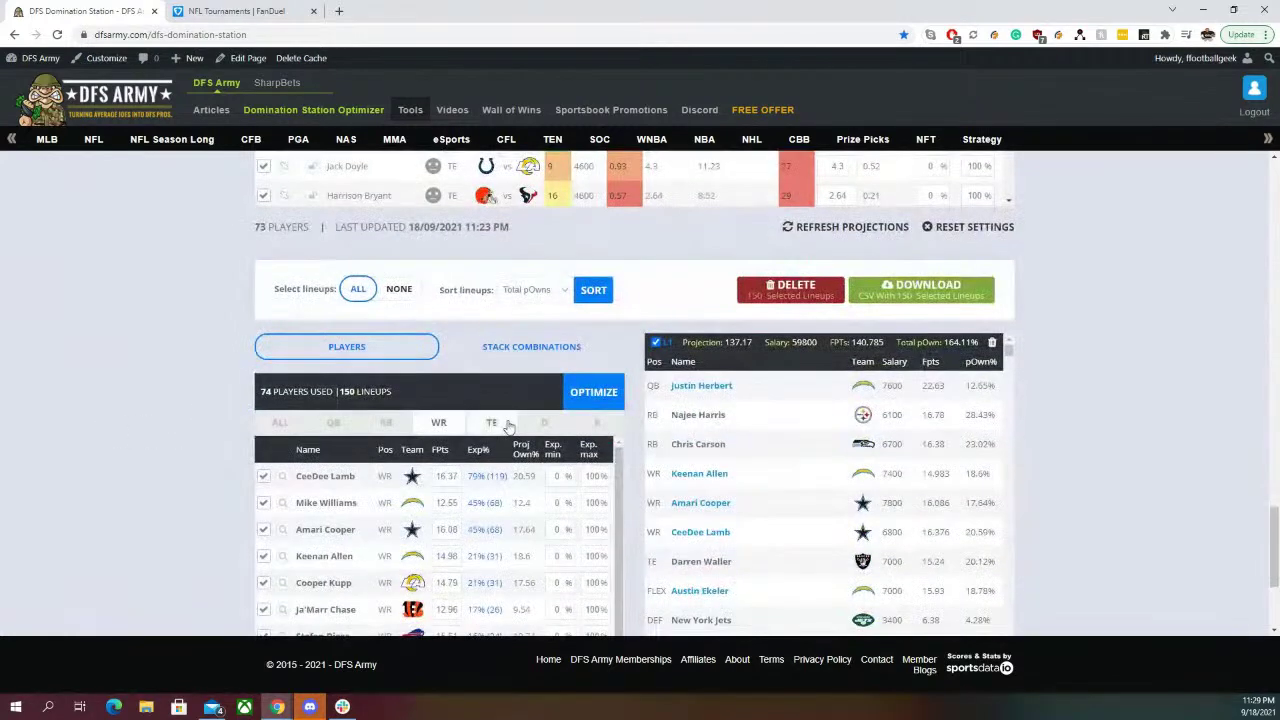
Among the tight ends used in the generated lineups, cap Darren Waller's maximum exposure at 40% and optimize the lineups again
left_click(508, 426)
scroll(520, 400, "down", 3)
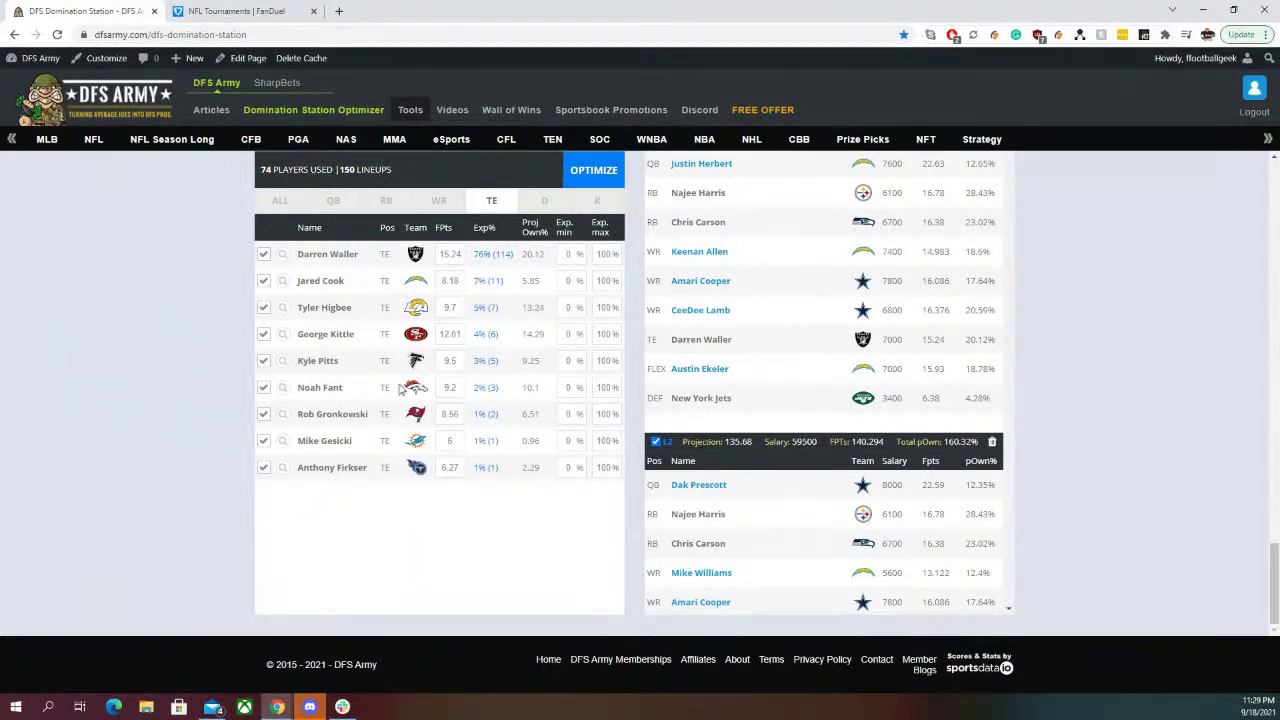
double_click(603, 254)
type("14")
double_click(598, 254)
type("40")
left_click(594, 170)
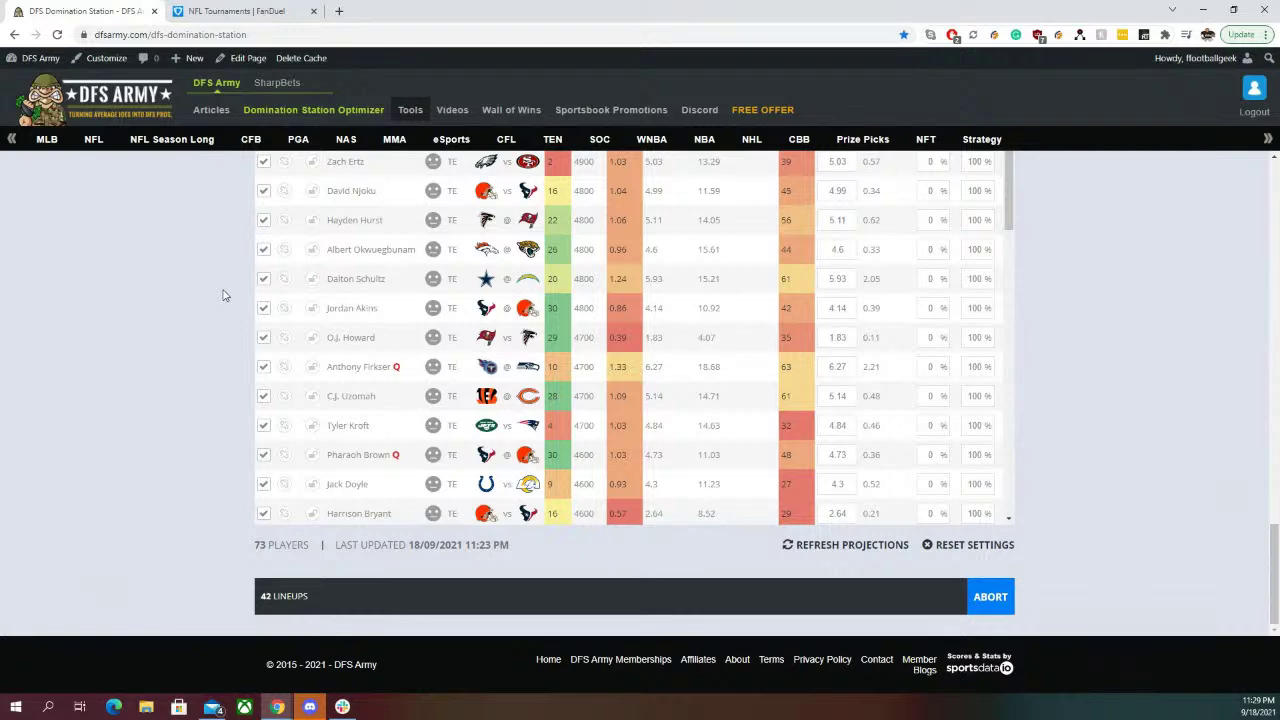
scroll(224, 295, "up", 5)
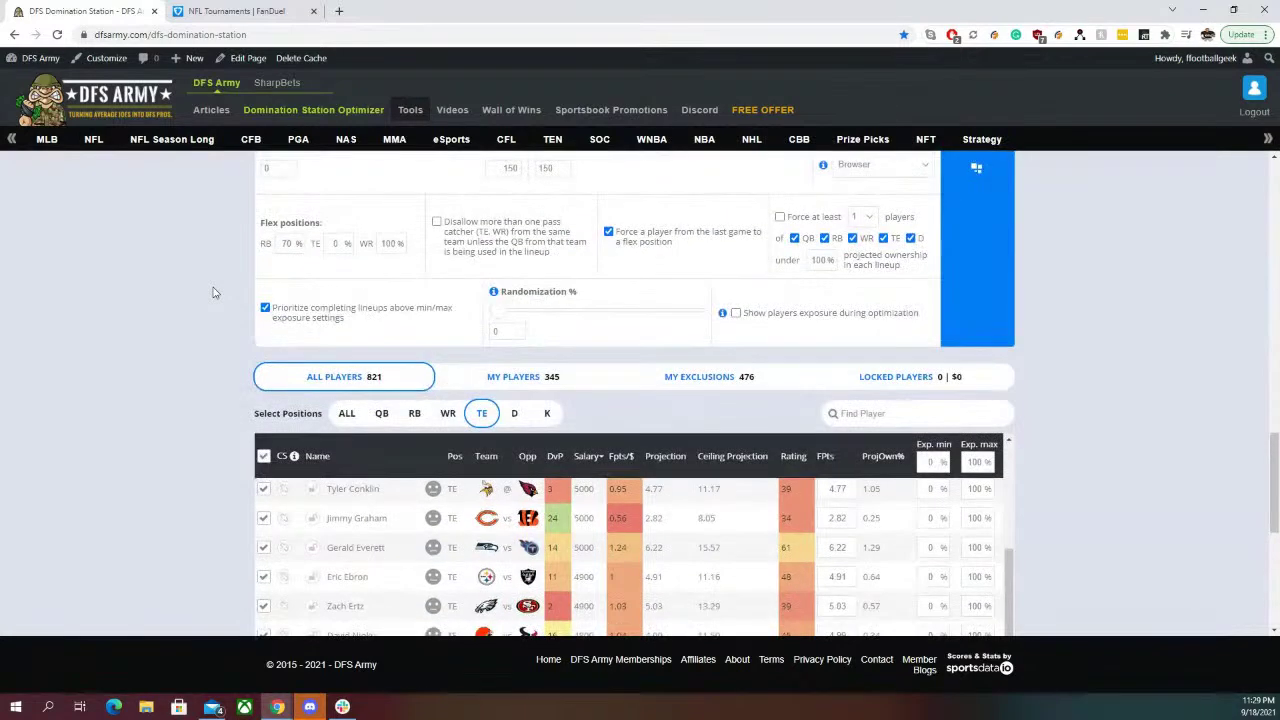
In the tight end player pool, rate Darren Waller as Dislike and George Kittle as Like
scroll(213, 292, "down", 5)
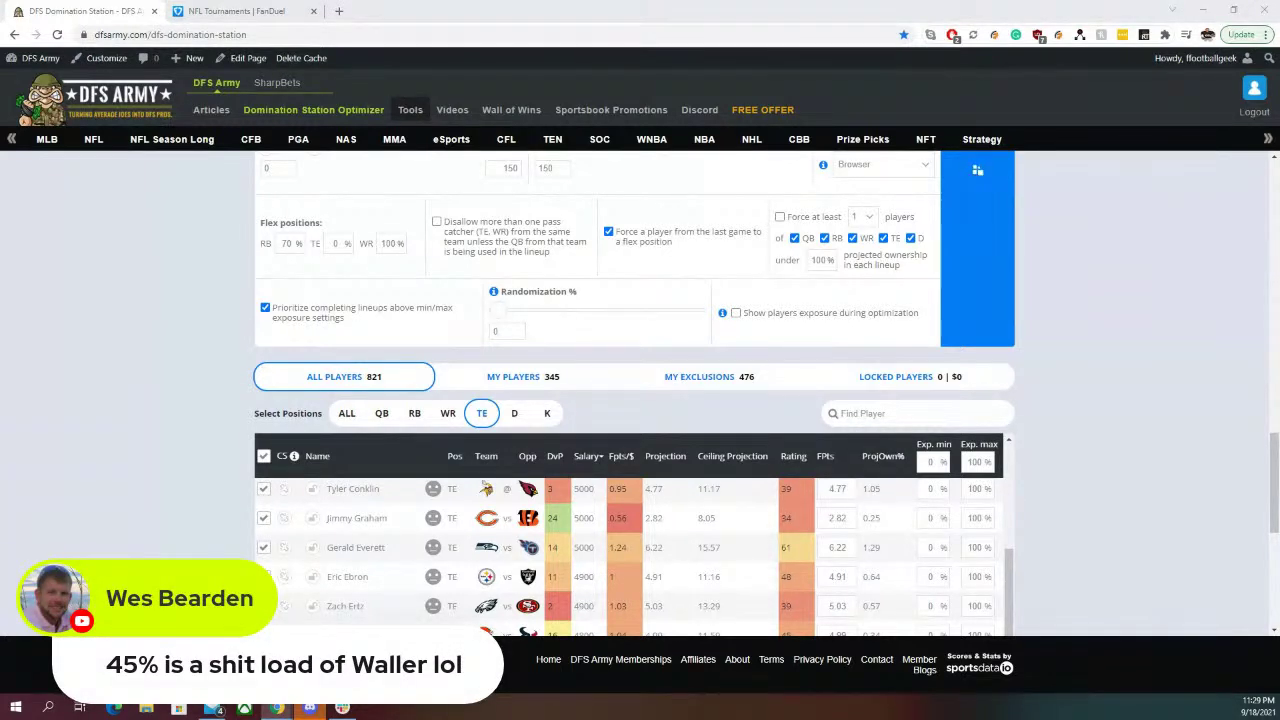
left_click(441, 419)
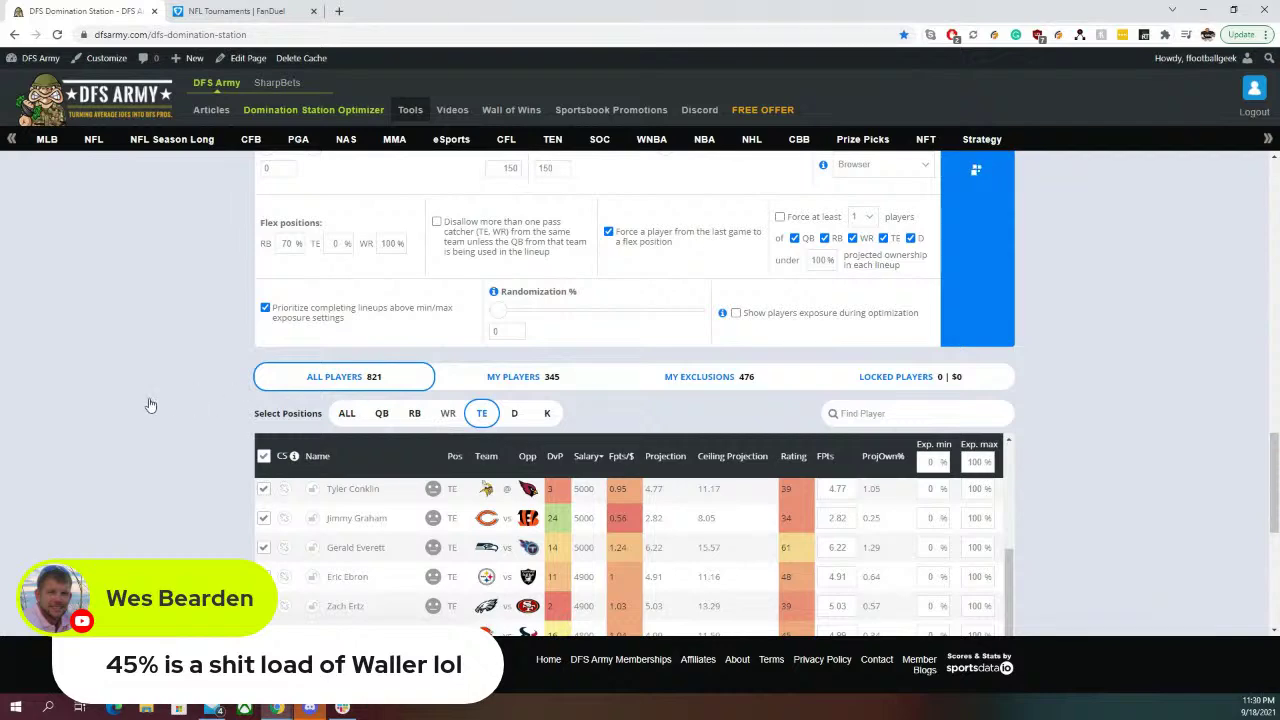
scroll(147, 404, "down", 2)
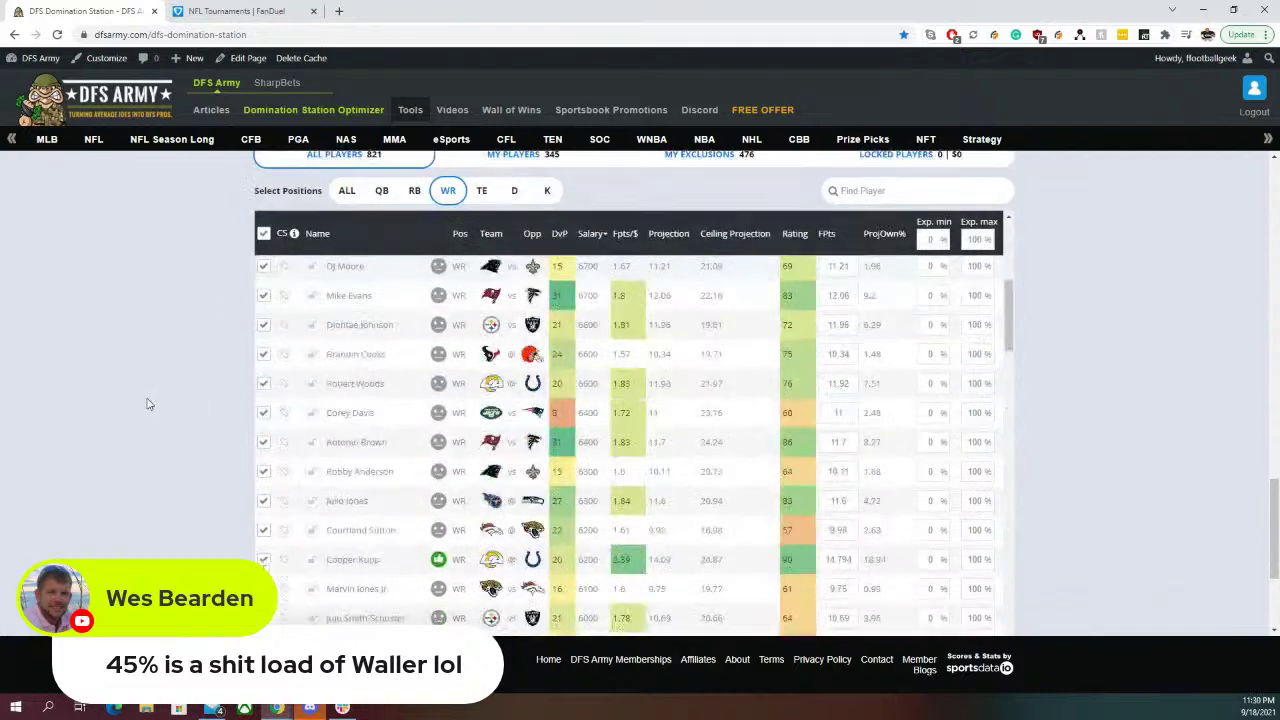
left_click(482, 191)
scroll(400, 362, "up", 5)
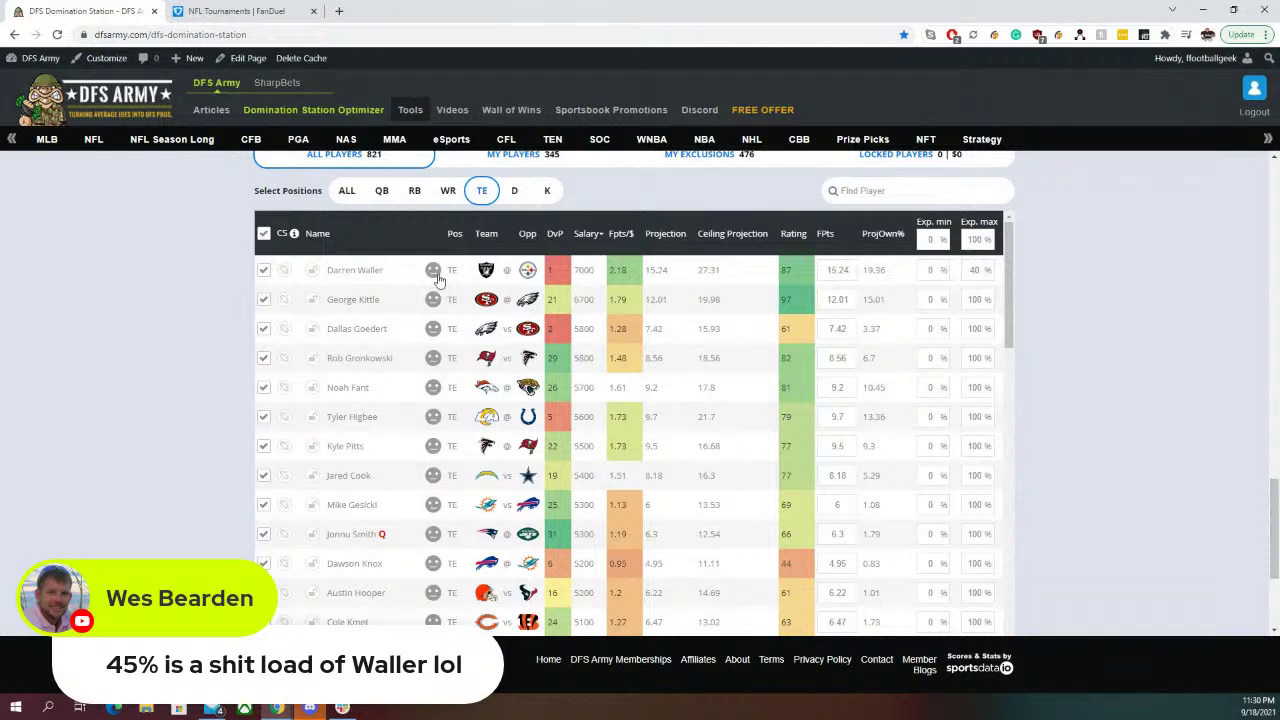
left_click(537, 306)
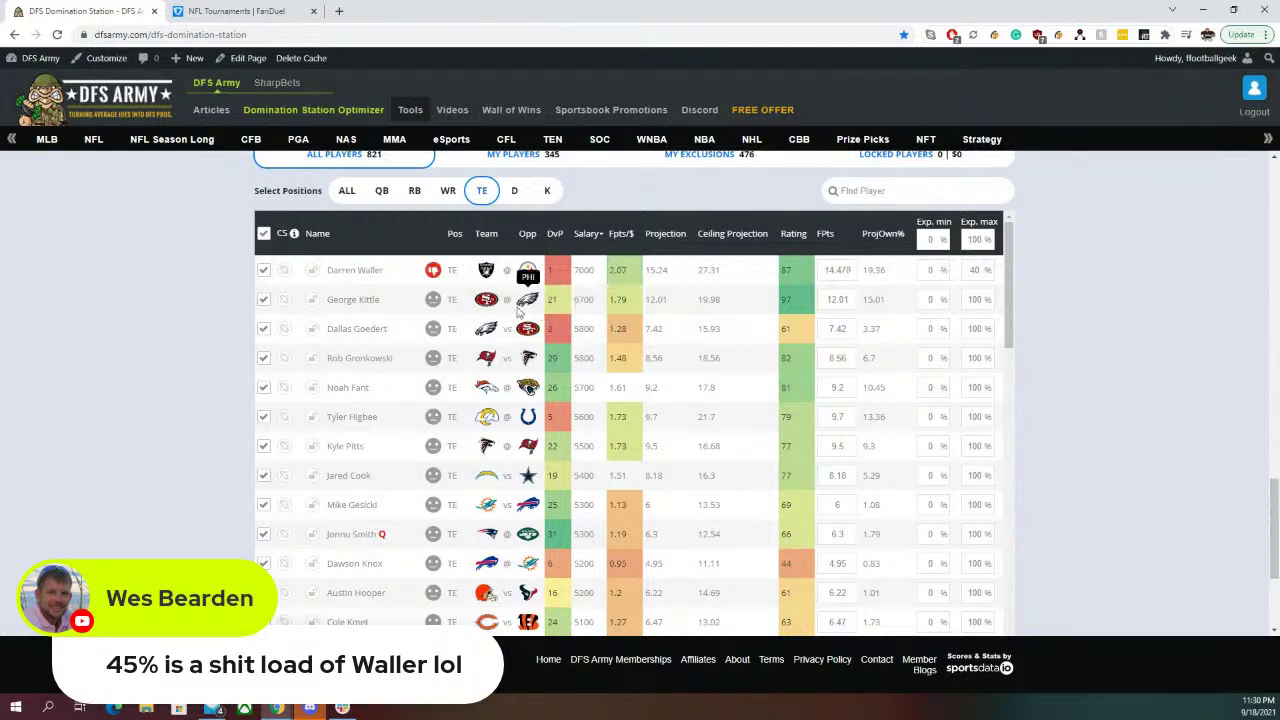
mouse_move(432, 302)
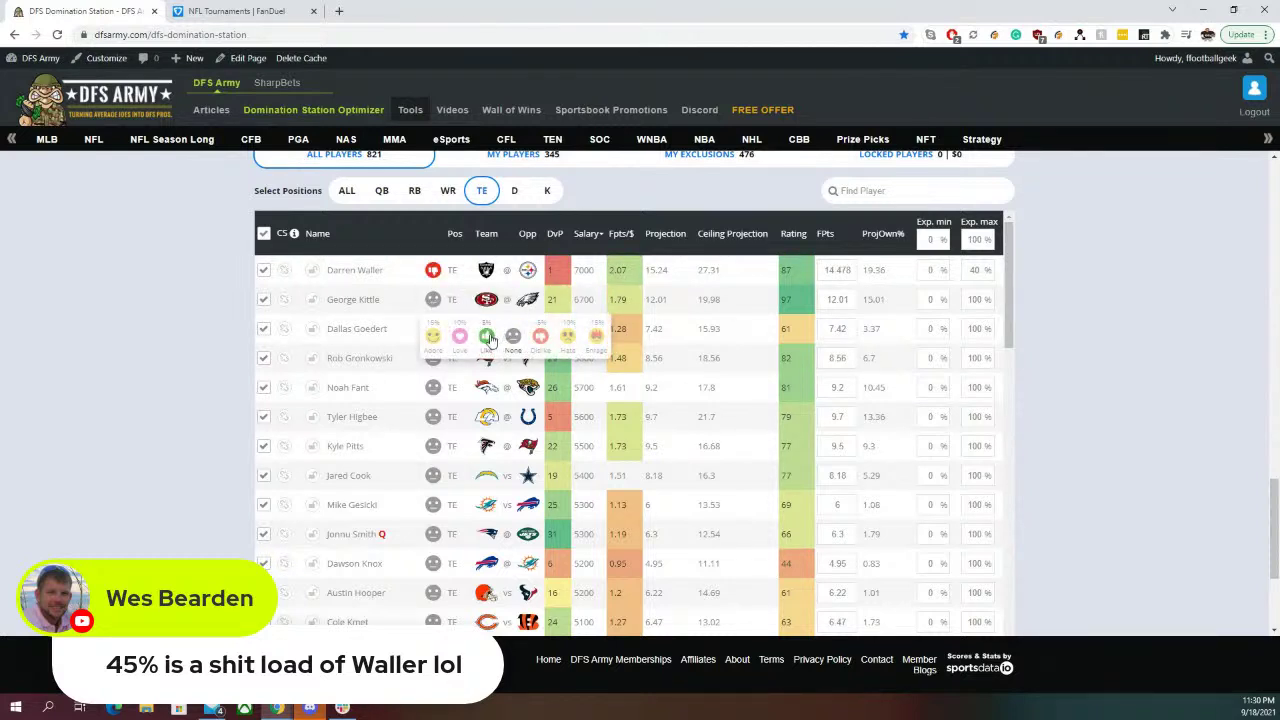
left_click(487, 337)
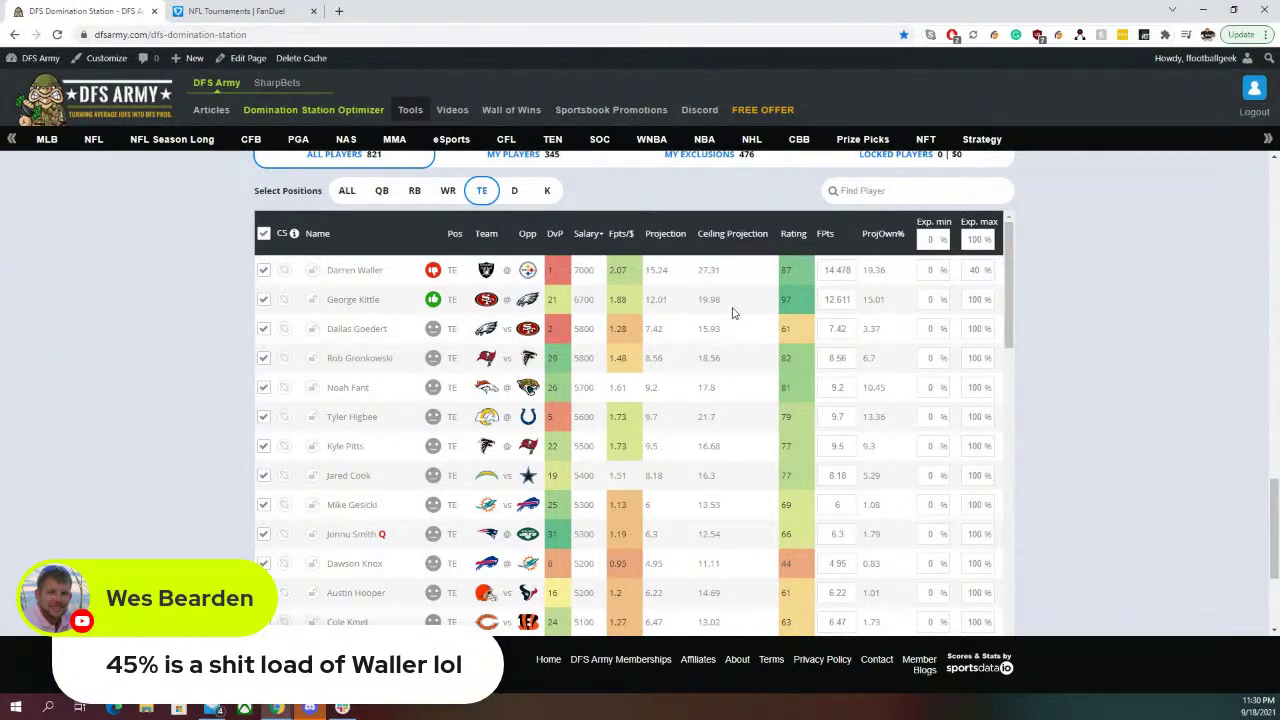
Rate tight ends Tyler Higbee as Like and Jared Cook as Love
scroll(731, 311, "up", 2)
scroll(731, 311, "down", 2)
scroll(185, 378, "down", 5)
scroll(175, 405, "up", 7)
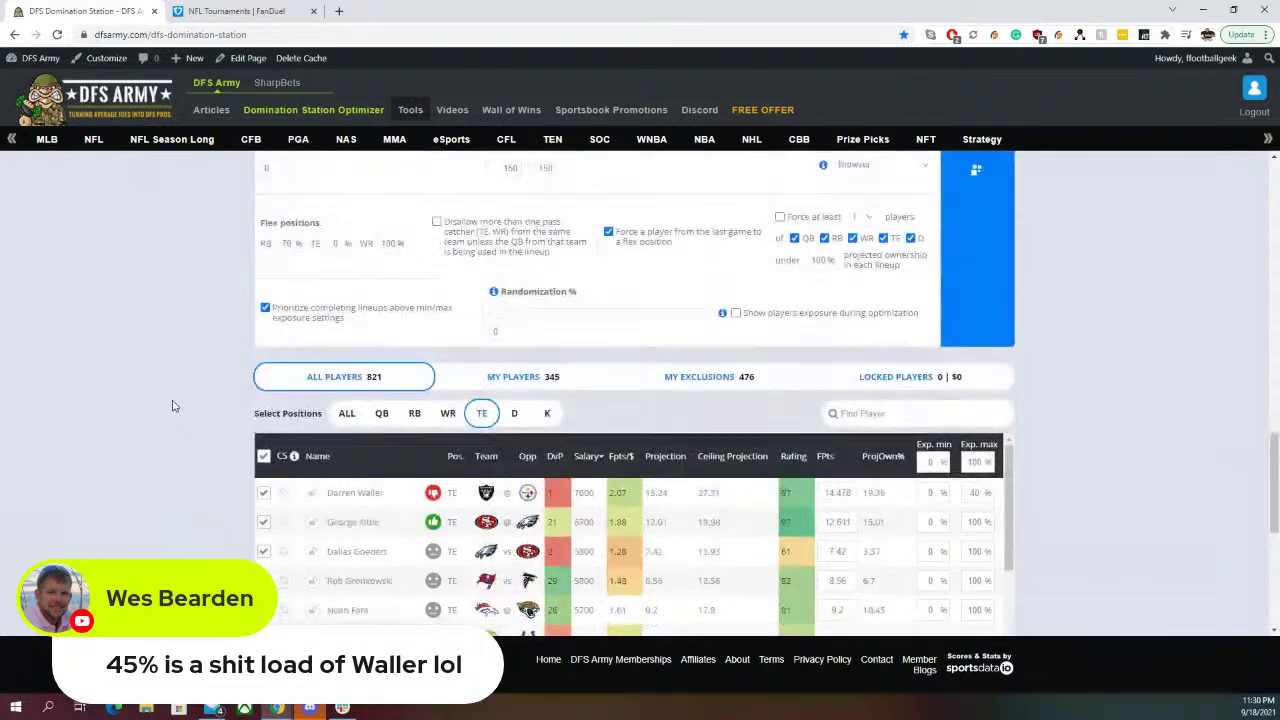
scroll(172, 405, "down", 5)
scroll(172, 405, "up", 2)
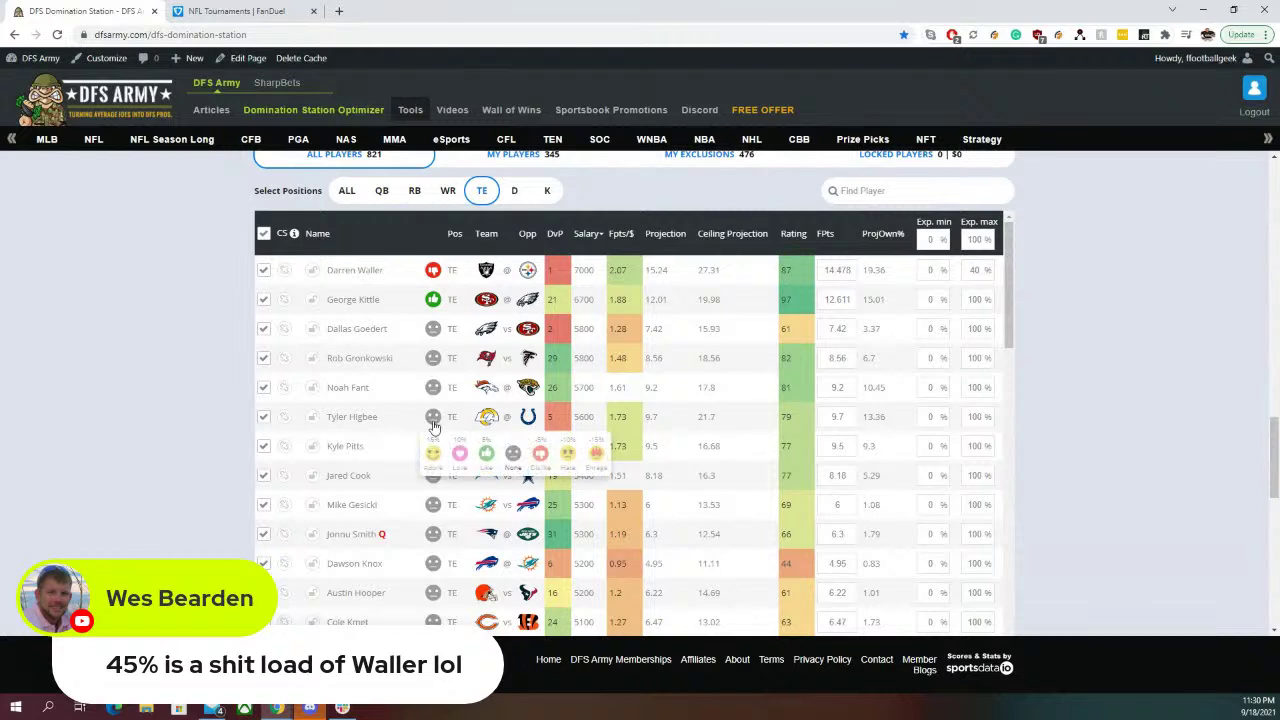
left_click(492, 458)
left_click(437, 485)
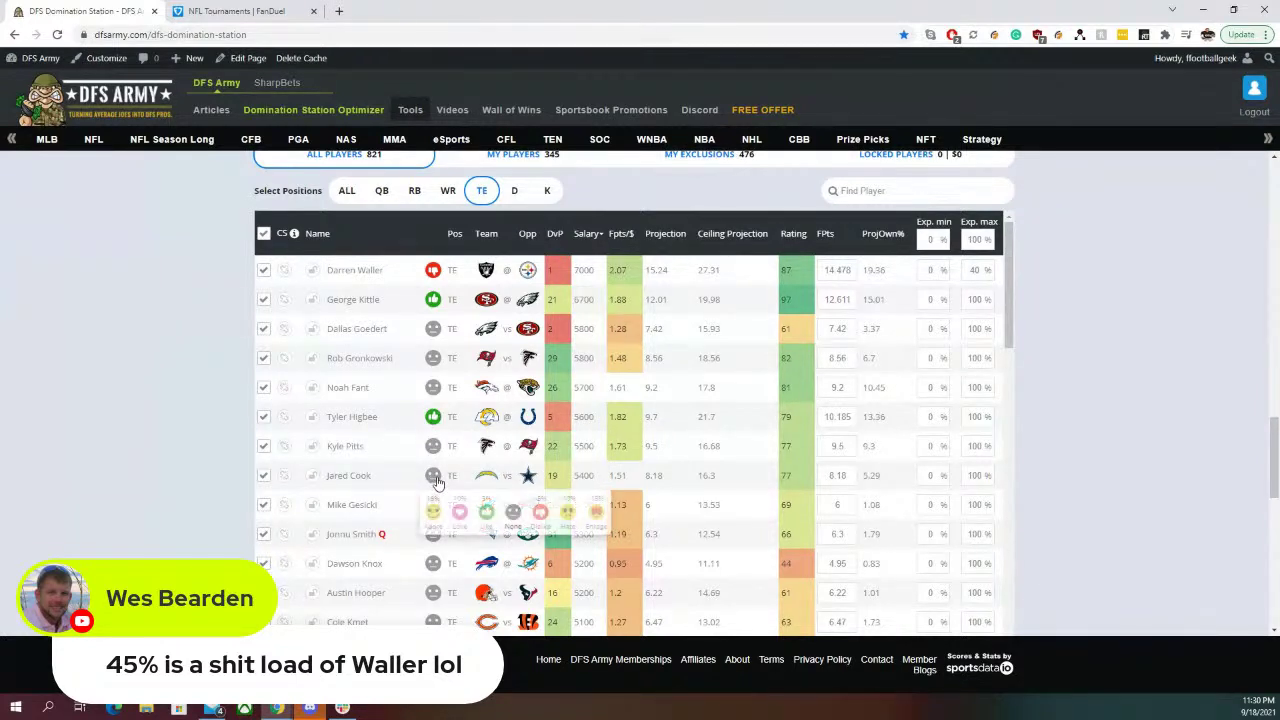
left_click(491, 517)
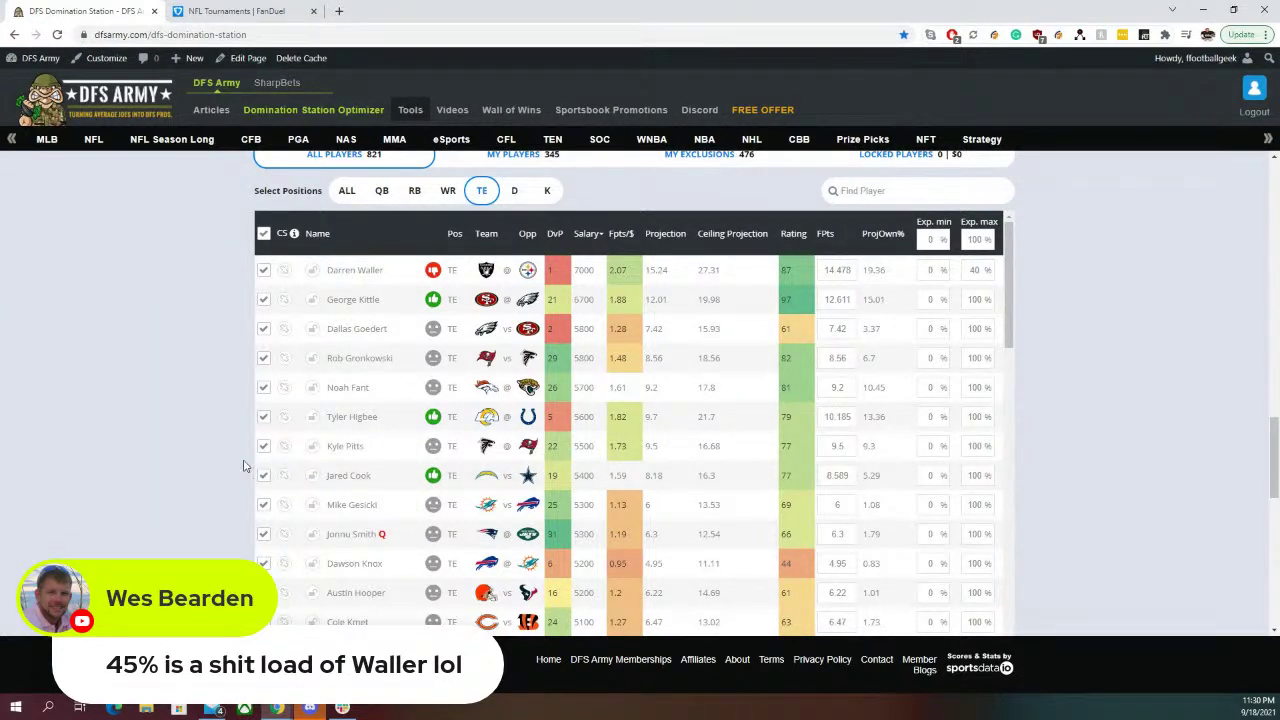
left_click(433, 476)
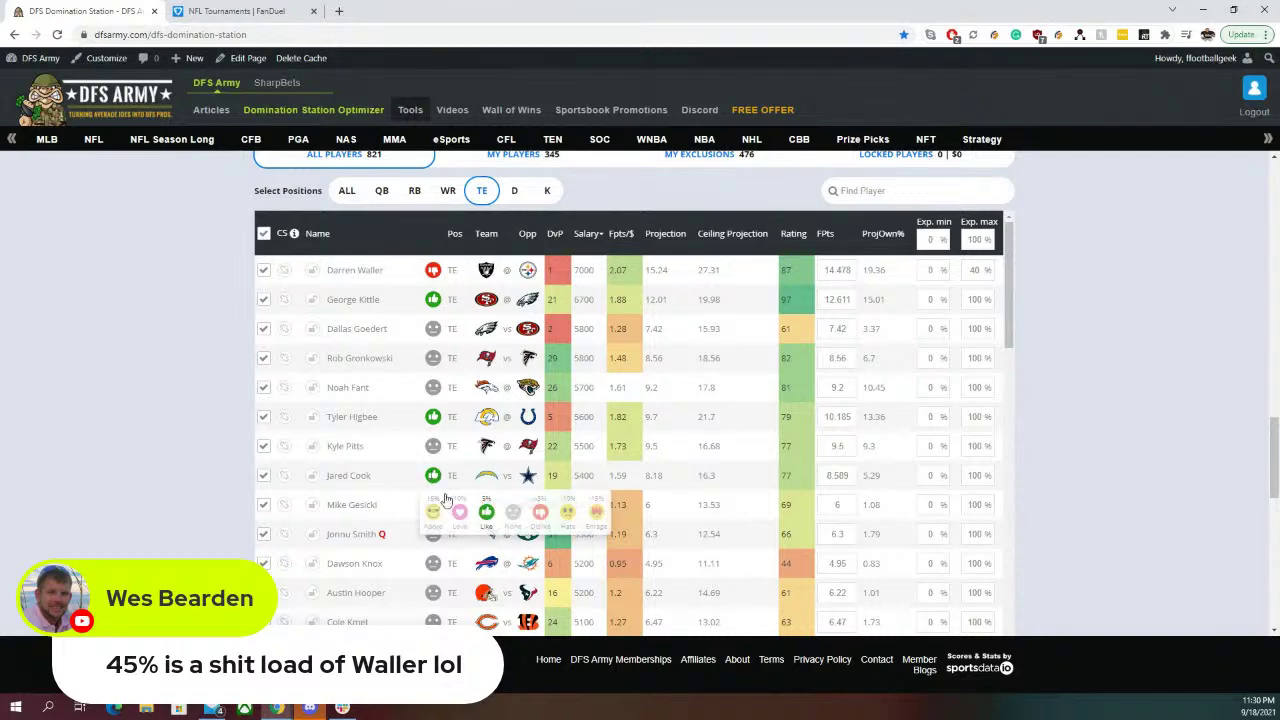
left_click(448, 517)
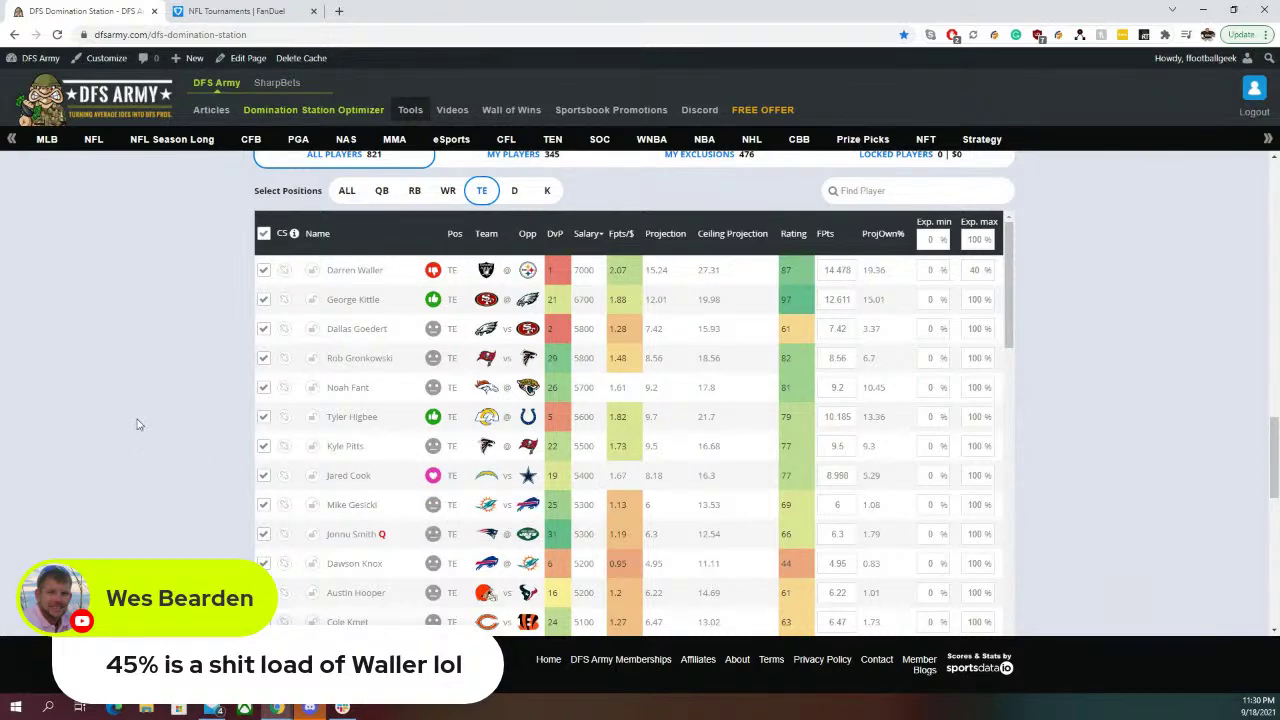
Review the tight end, wide receiver and running back exposures across the generated lineups
scroll(750, 386, "down", 10)
scroll(188, 398, "down", 2)
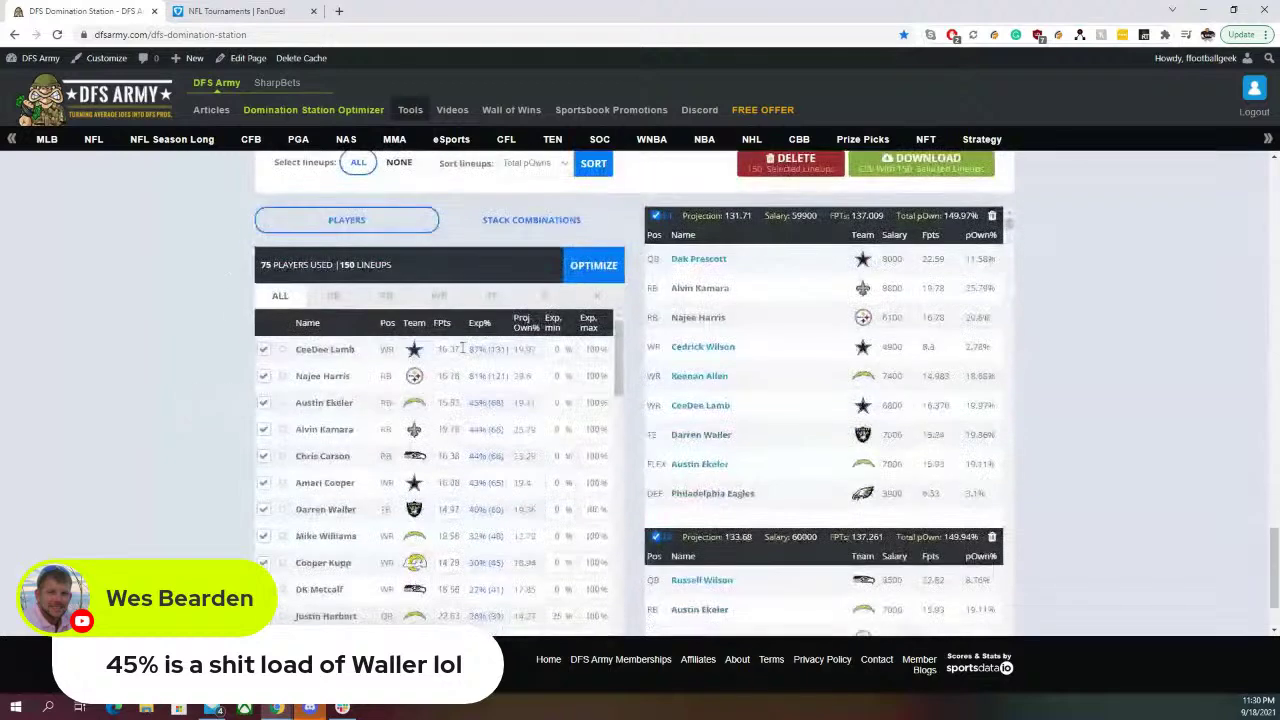
left_click(491, 295)
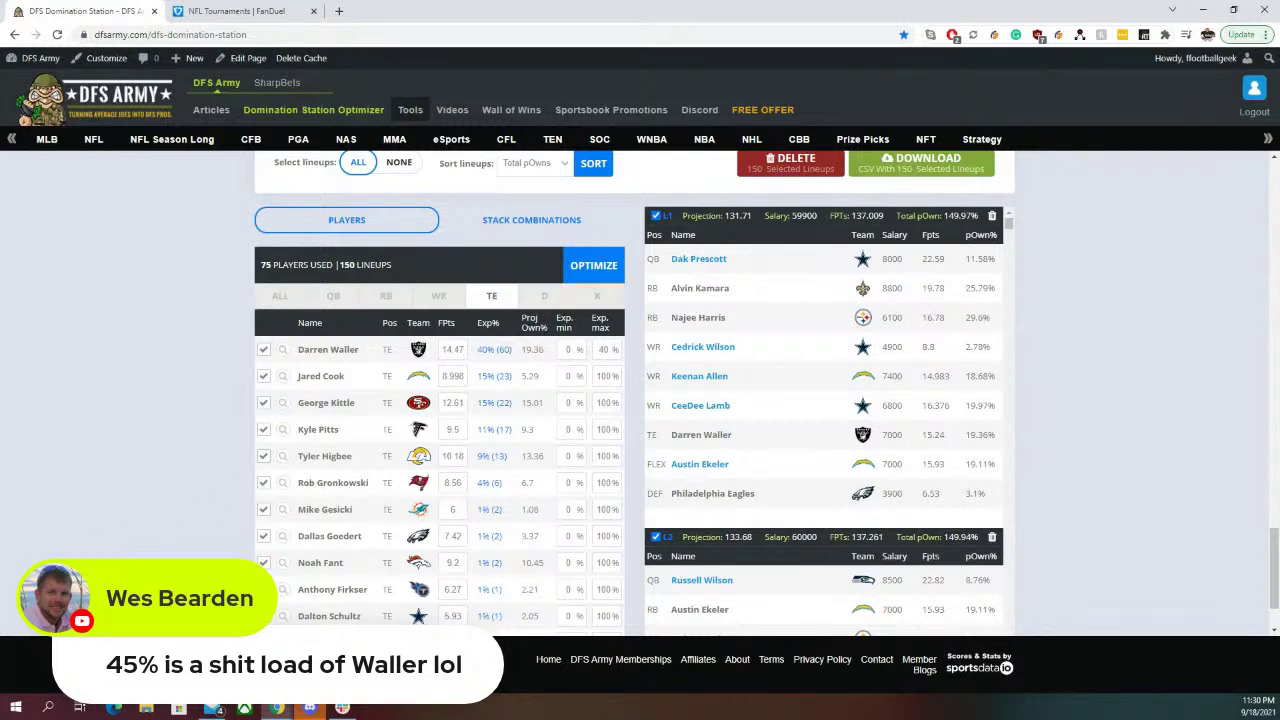
left_click(438, 295)
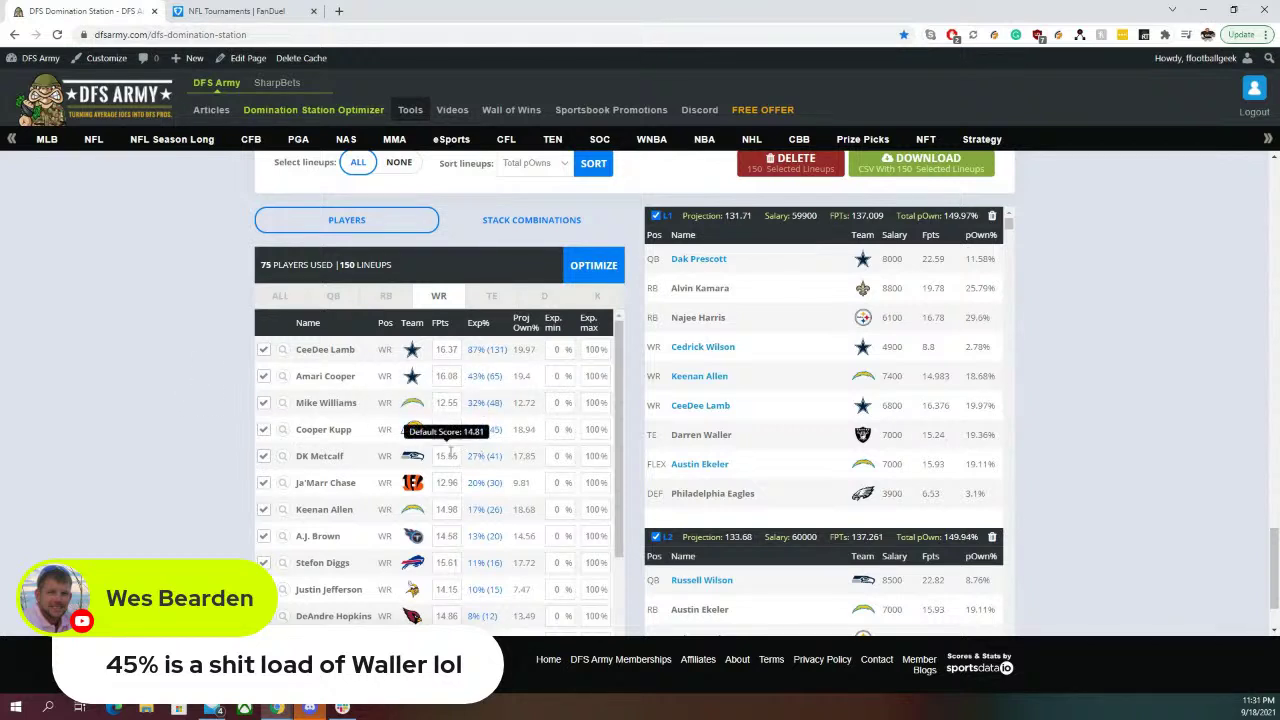
scroll(400, 480, "down", 3)
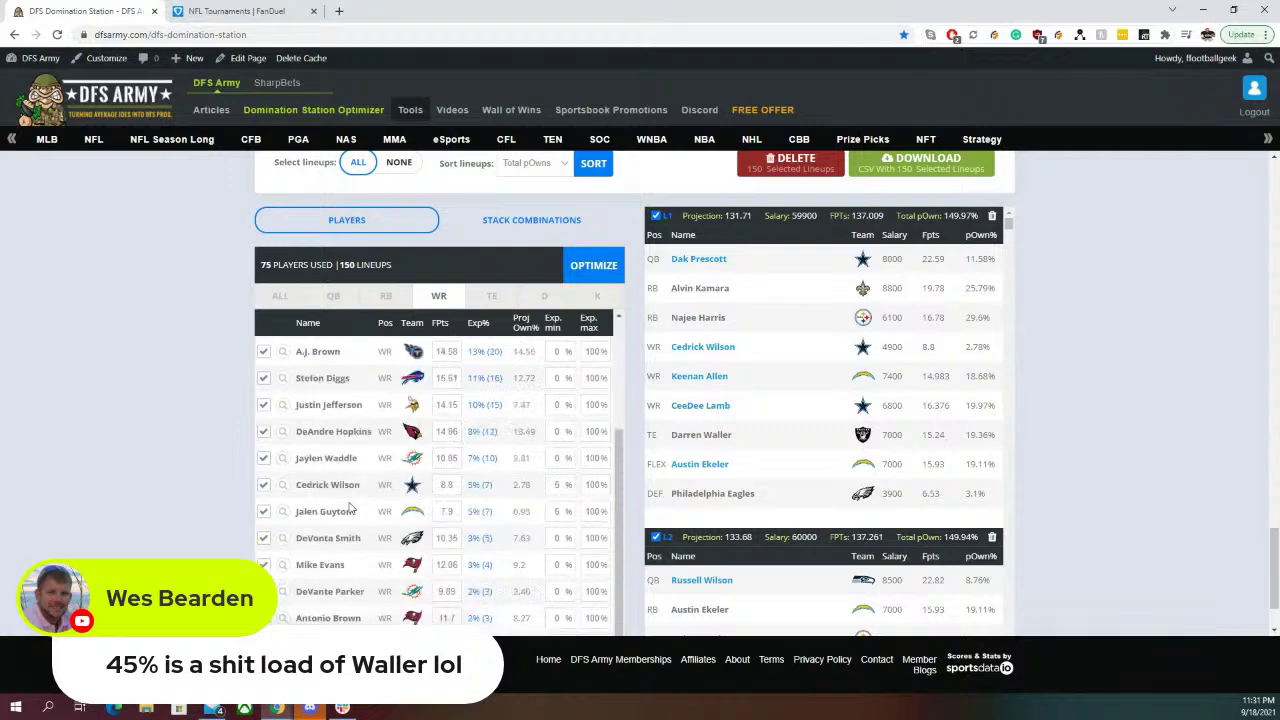
left_click(385, 296)
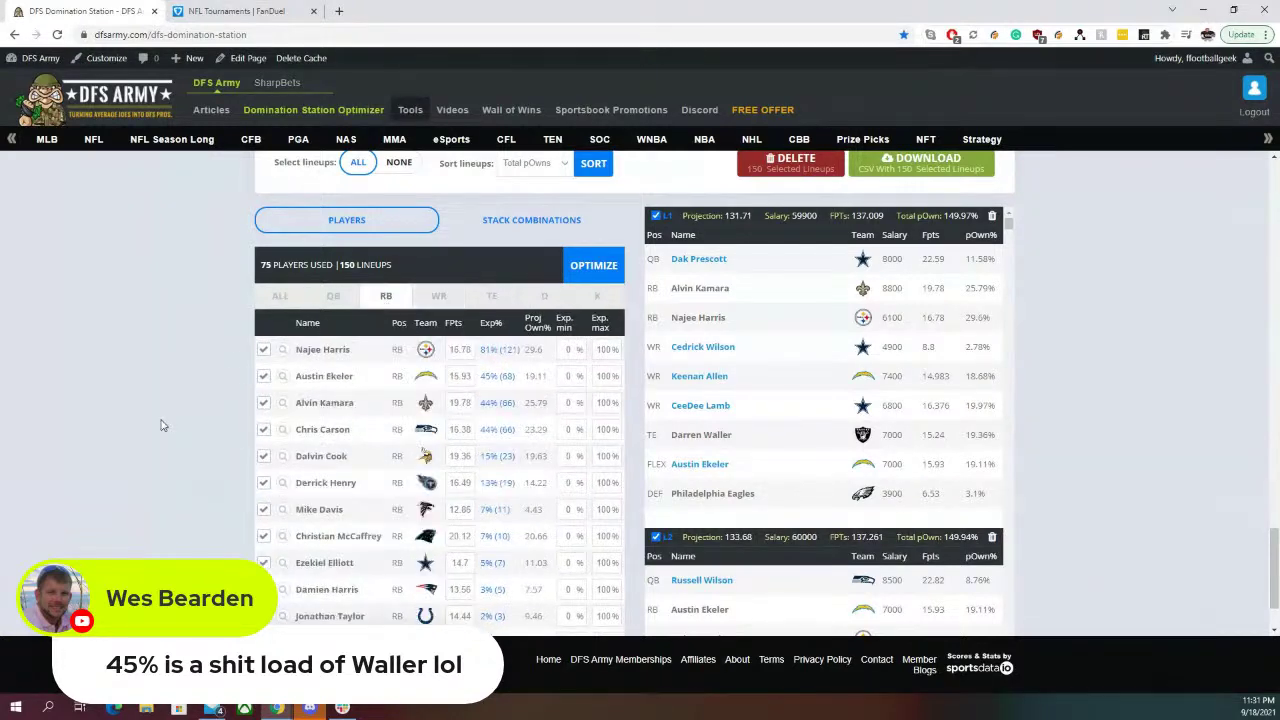
Set the maximum exposure to 30% for running backs Najee Harris, Alvin Kamara and Chris Carson
scroll(209, 422, "down", 1)
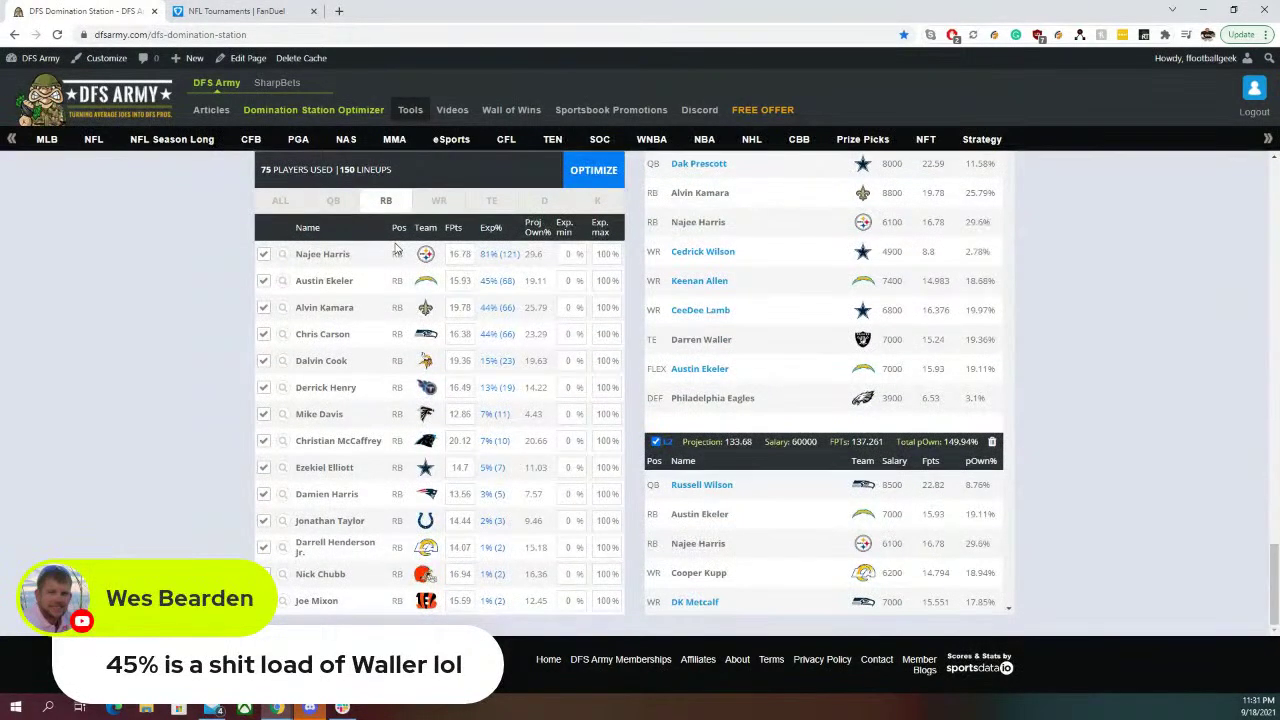
double_click(599, 256)
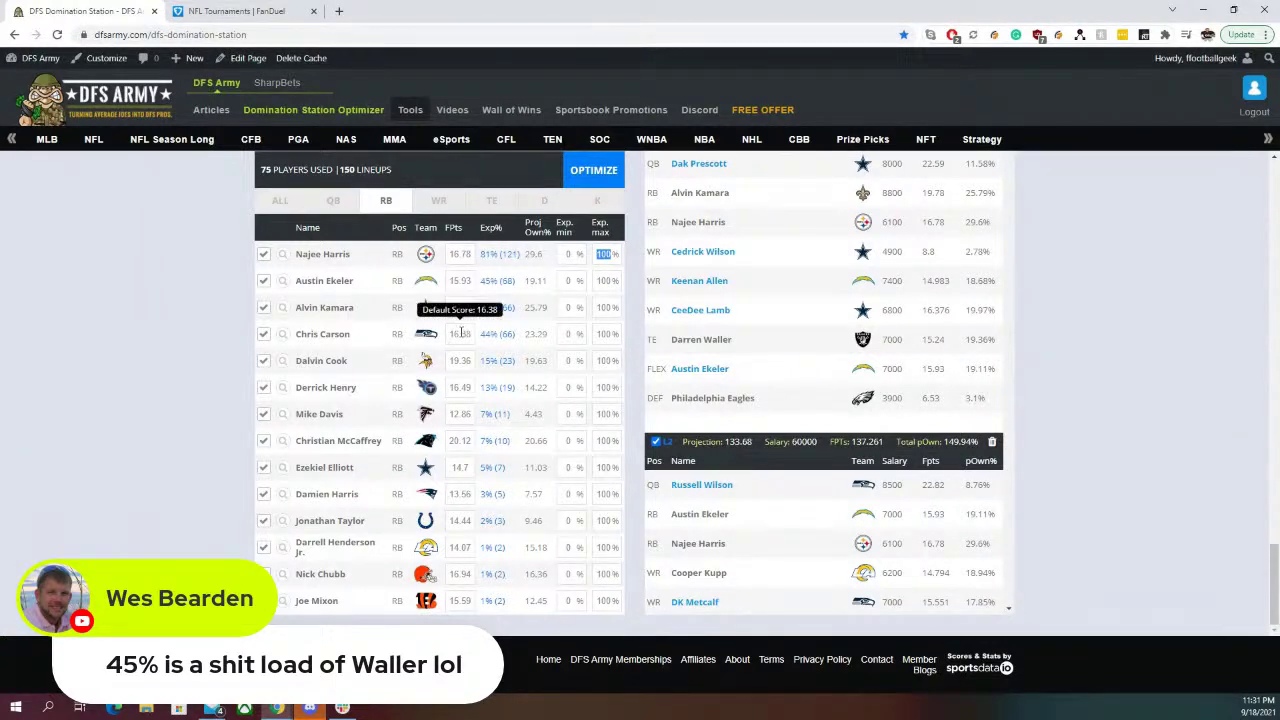
left_click(461, 467)
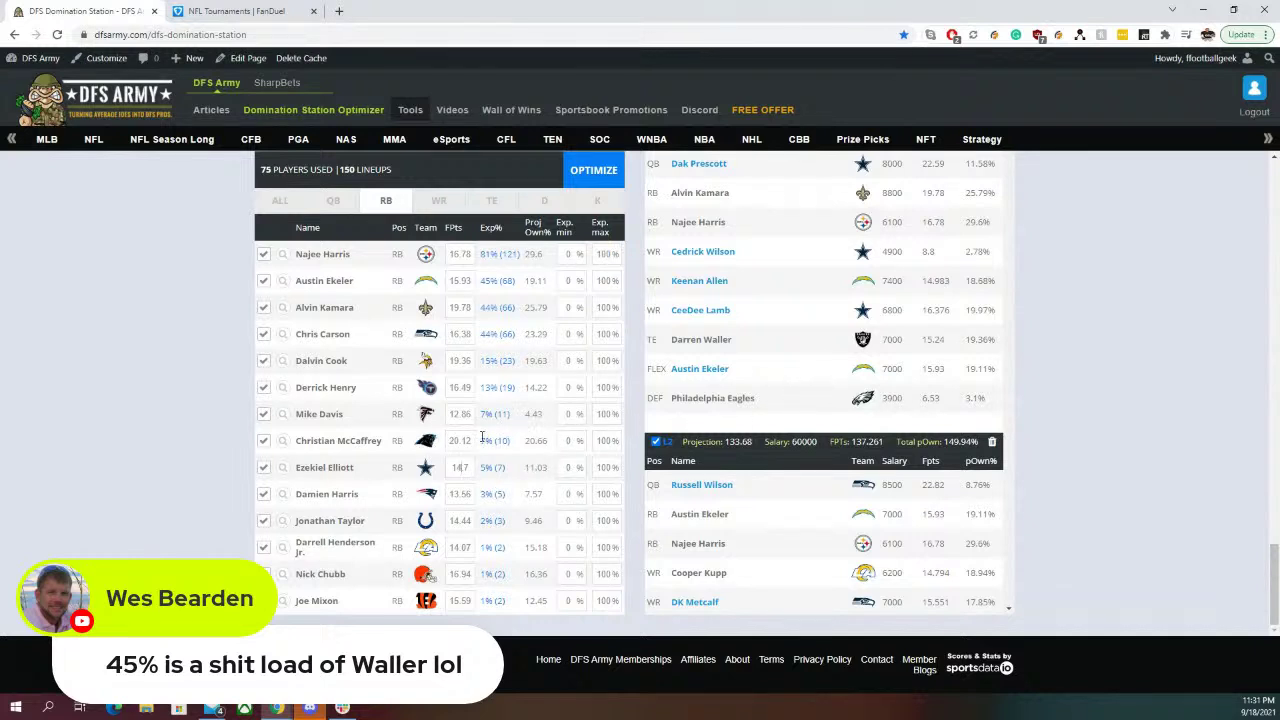
left_click(597, 256)
type("1")
left_click_drag(600, 305, 622, 308)
type("3")
double_click(598, 337)
type("3")
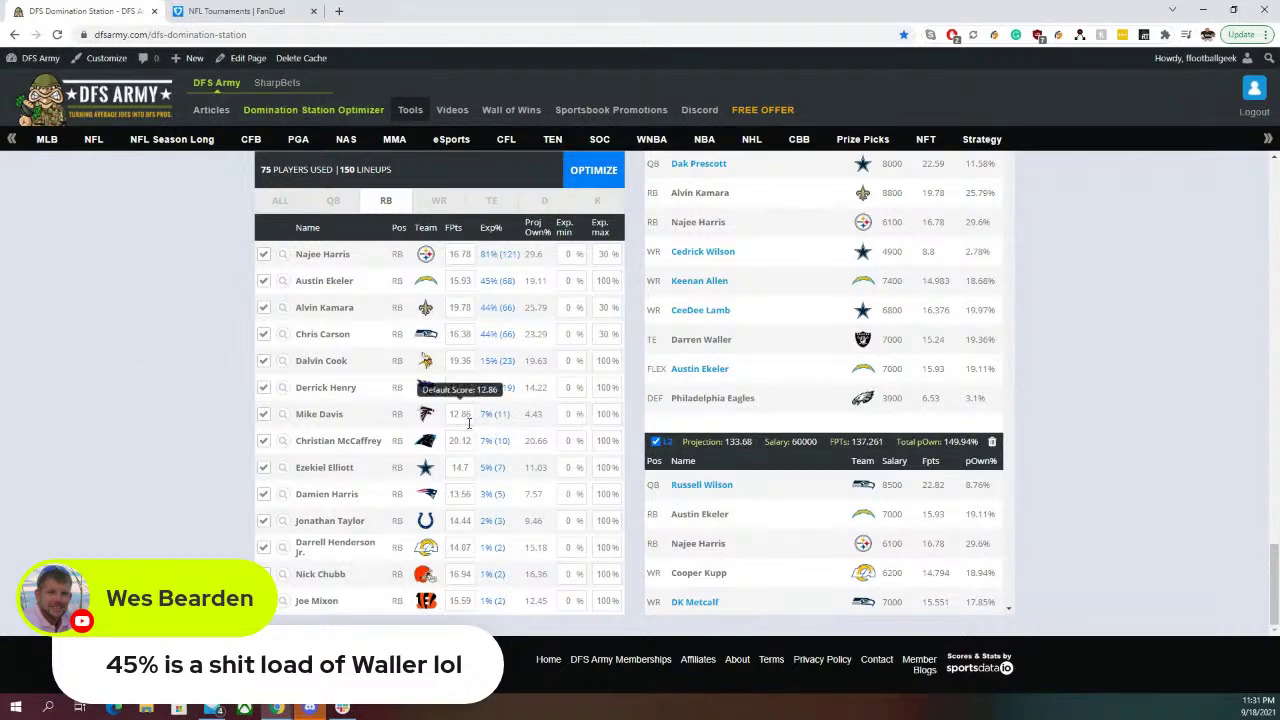
Exclude running back Mike Davis and set Ezekiel Elliott's projected fantasy points to 15.3
left_click(263, 416)
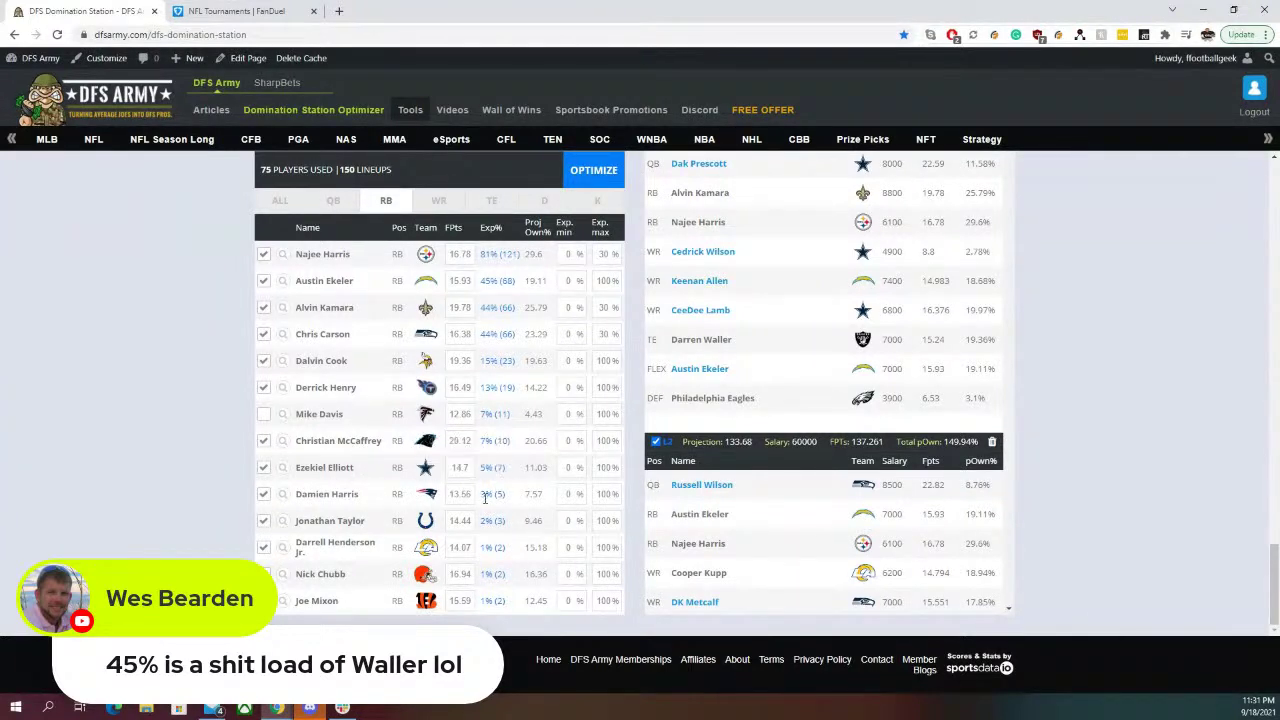
left_click_drag(452, 469, 483, 474)
type("15")
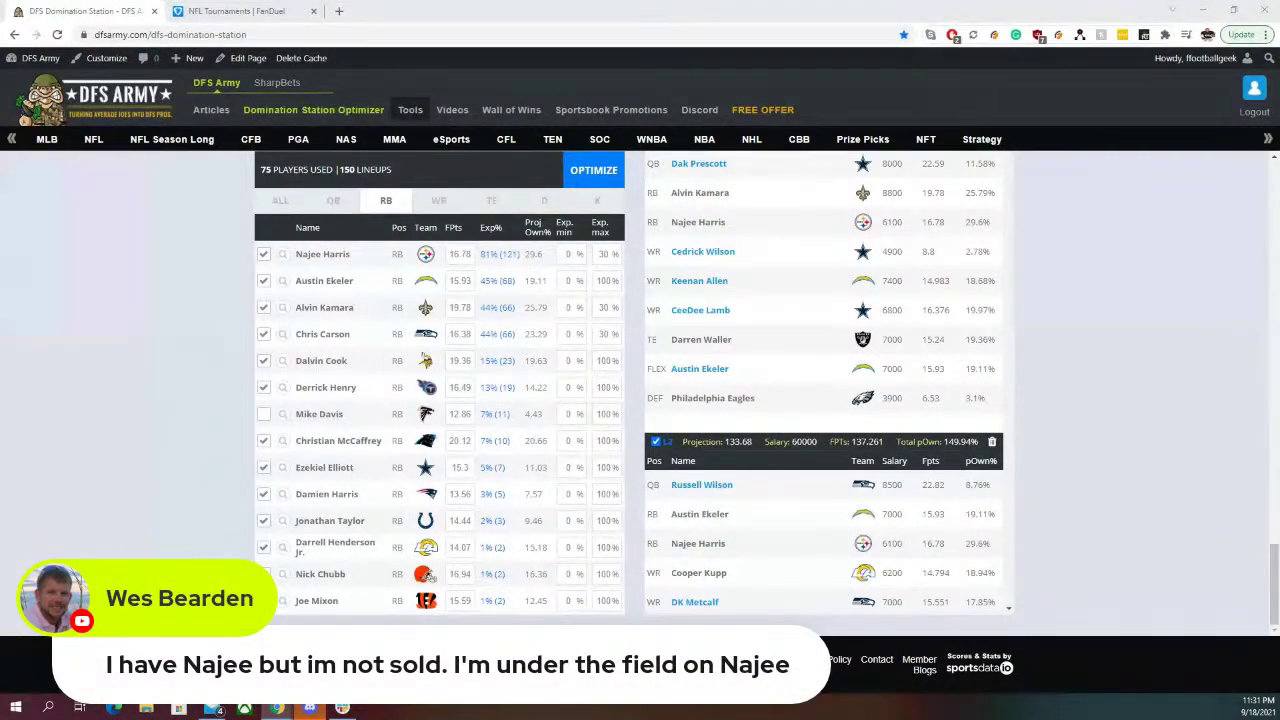
Re-optimize the lineups and check the resulting exposures for running backs, wide receivers, tight ends and defenses
left_click(577, 180)
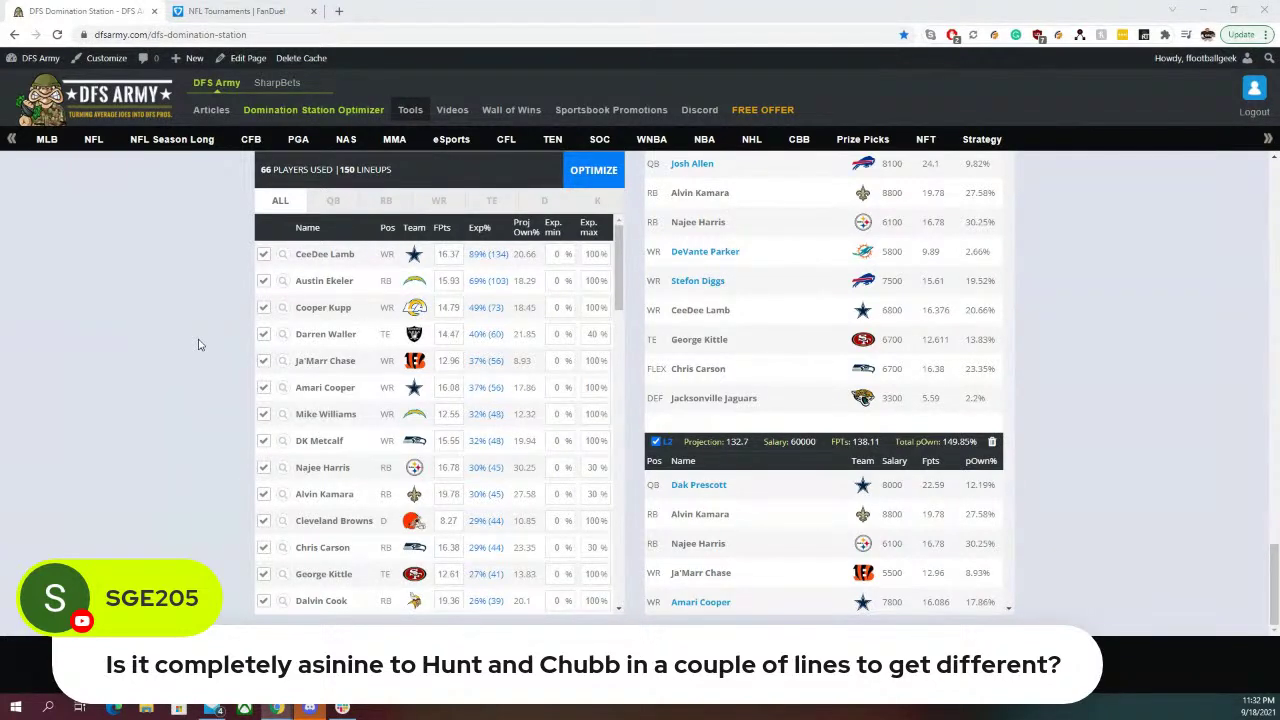
left_click(397, 204)
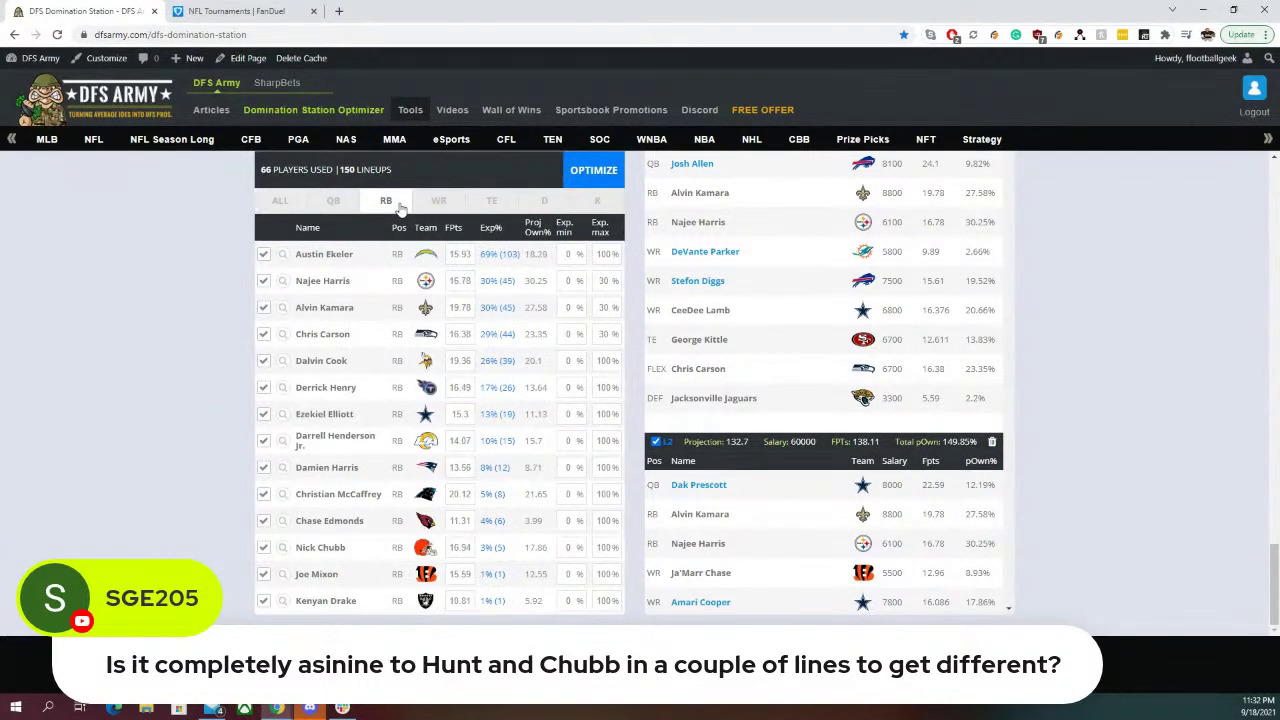
left_click(432, 204)
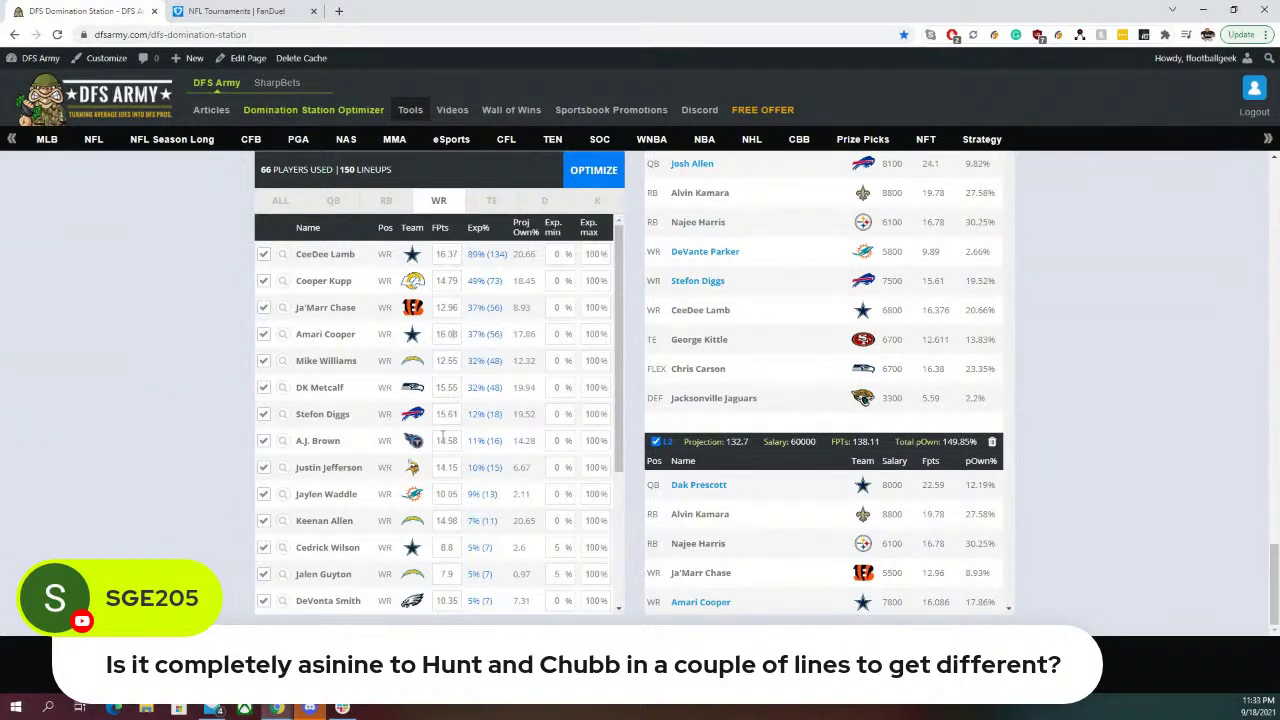
scroll(507, 480, "down", 2)
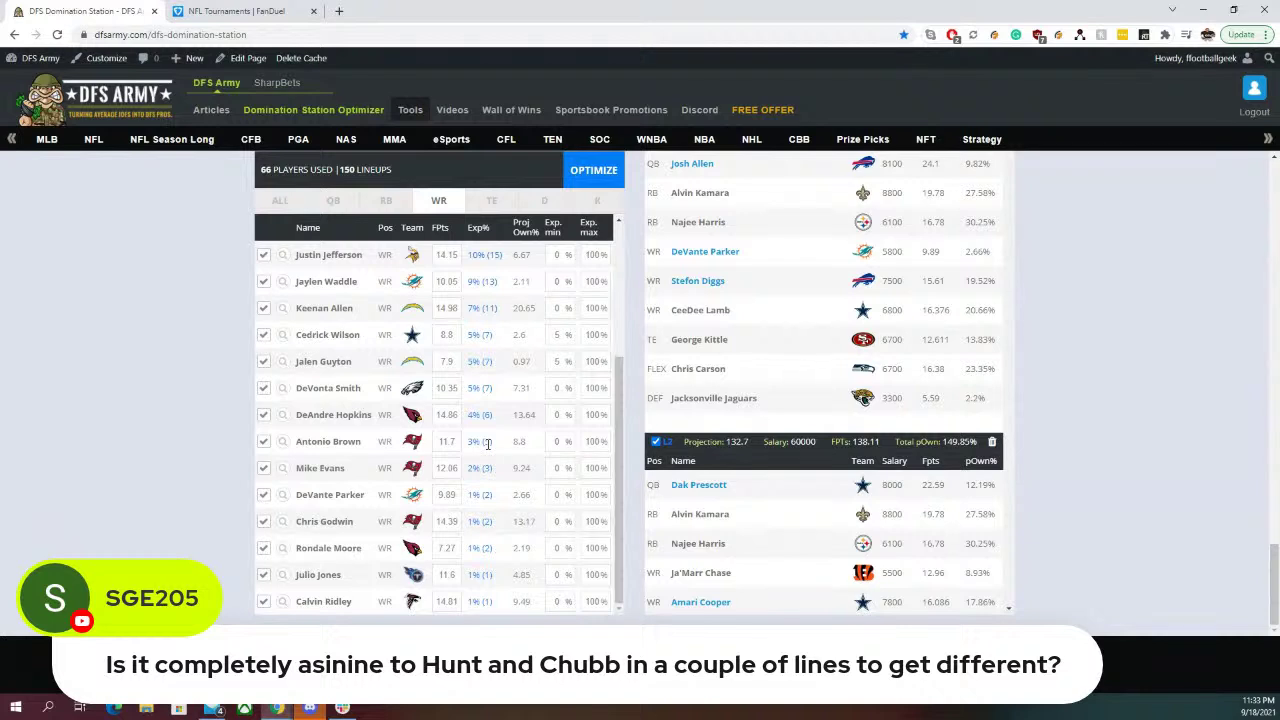
scroll(488, 443, "up", 2)
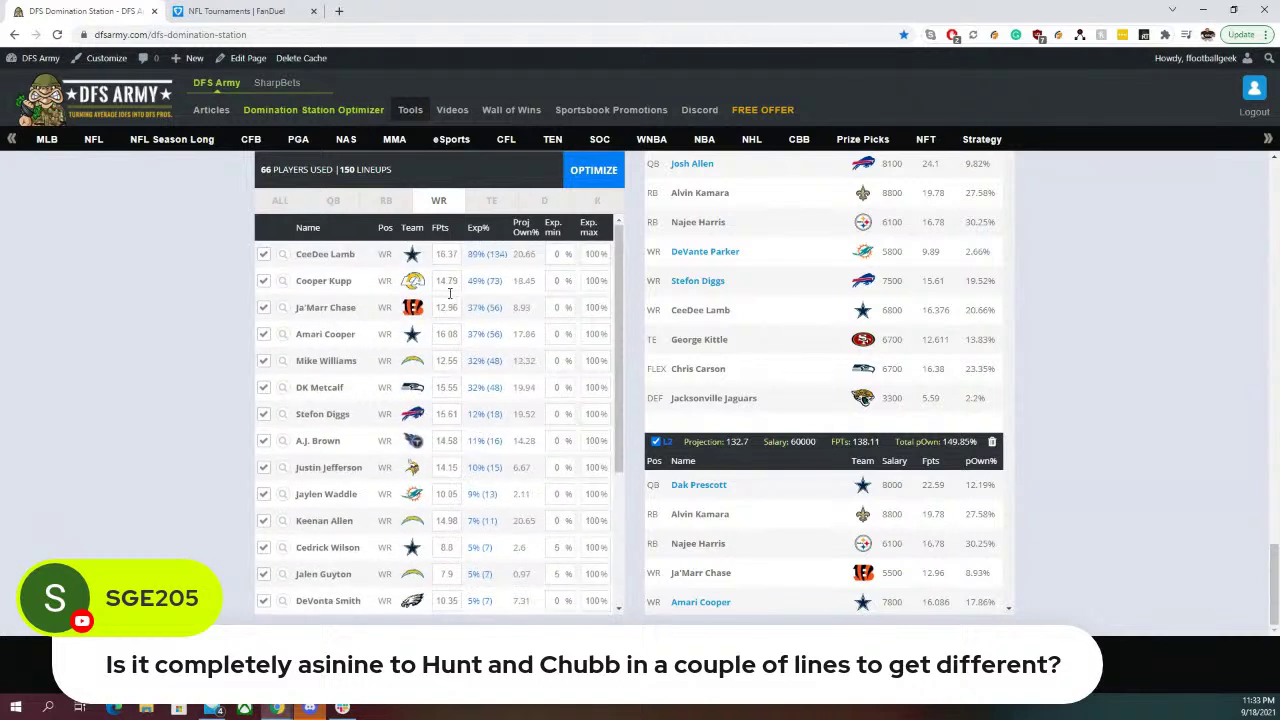
left_click(491, 203)
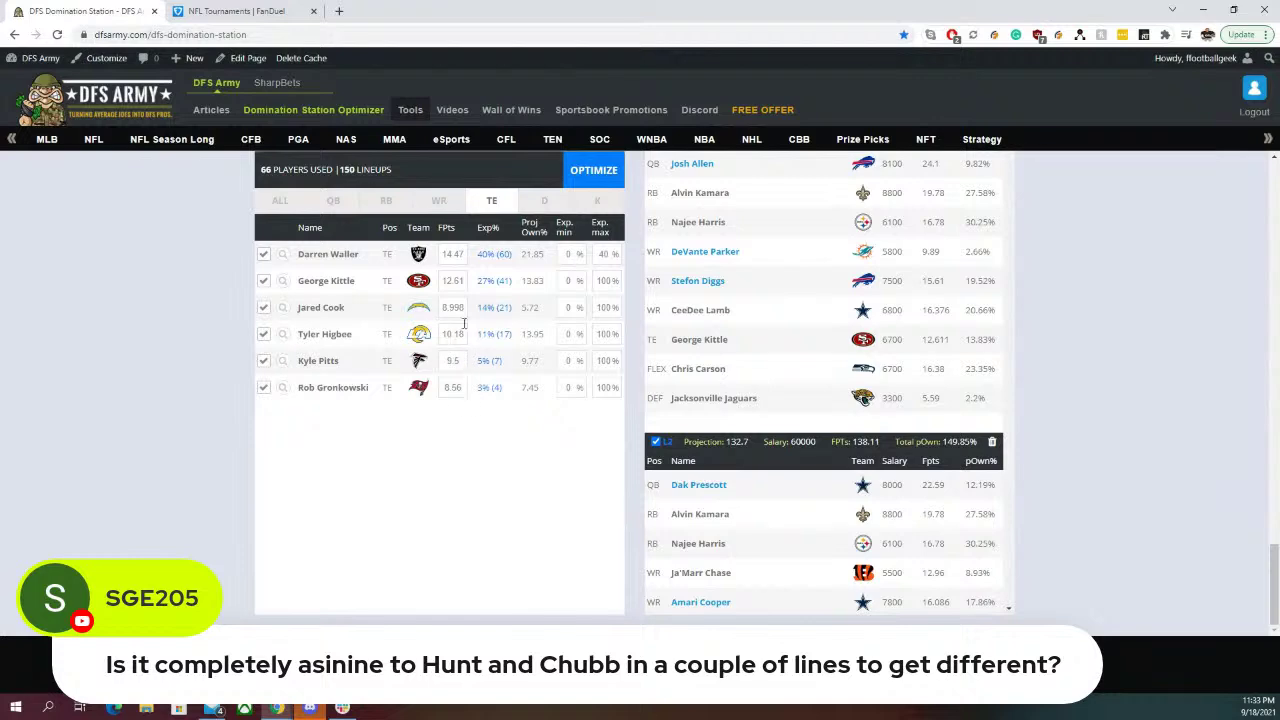
left_click(543, 208)
In the full player pool, set the maximum exposure of all defenses to 20%
scroll(1110, 380, "up", 10)
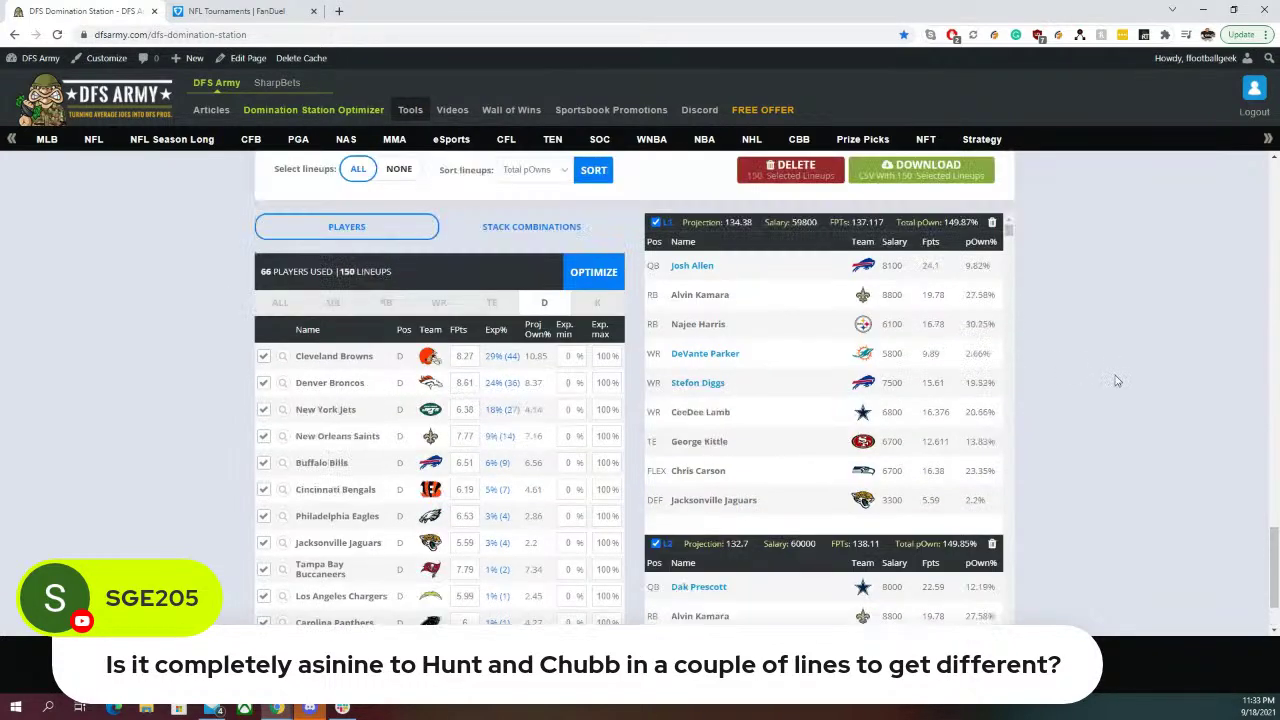
scroll(1108, 380, "up", 3)
left_click(540, 325)
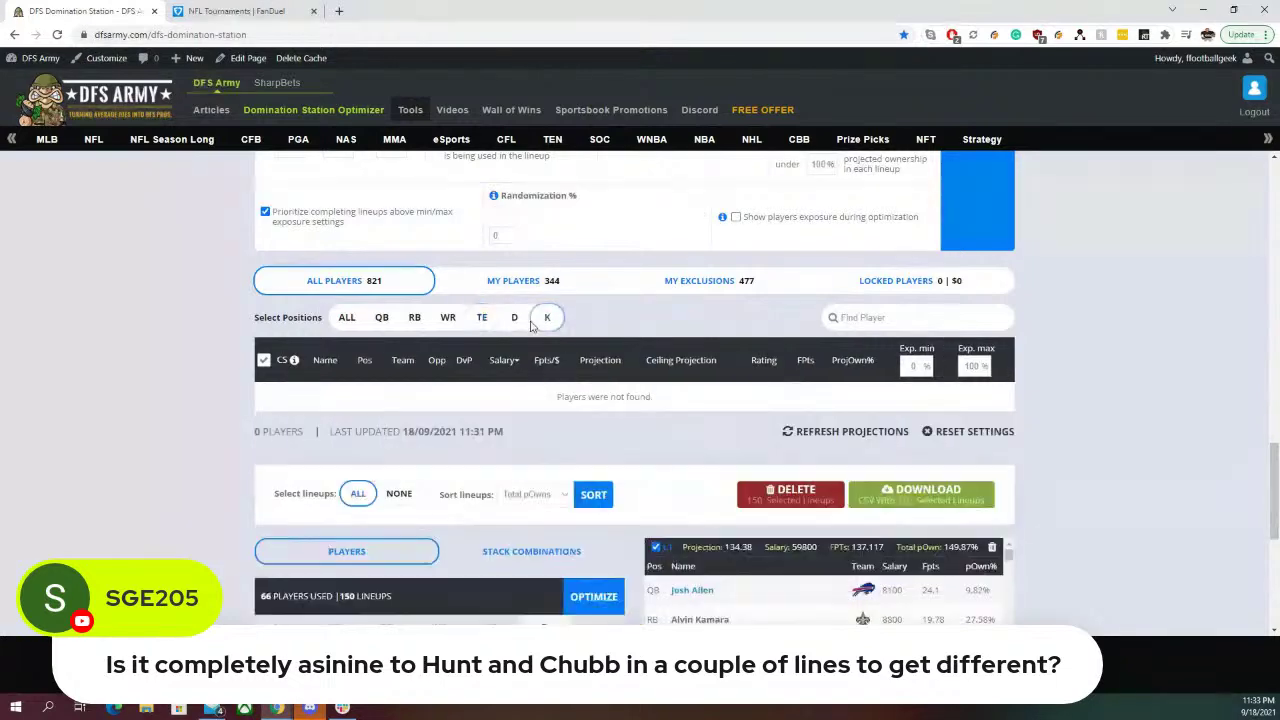
left_click(515, 318)
scroll(1050, 350, "down", 2)
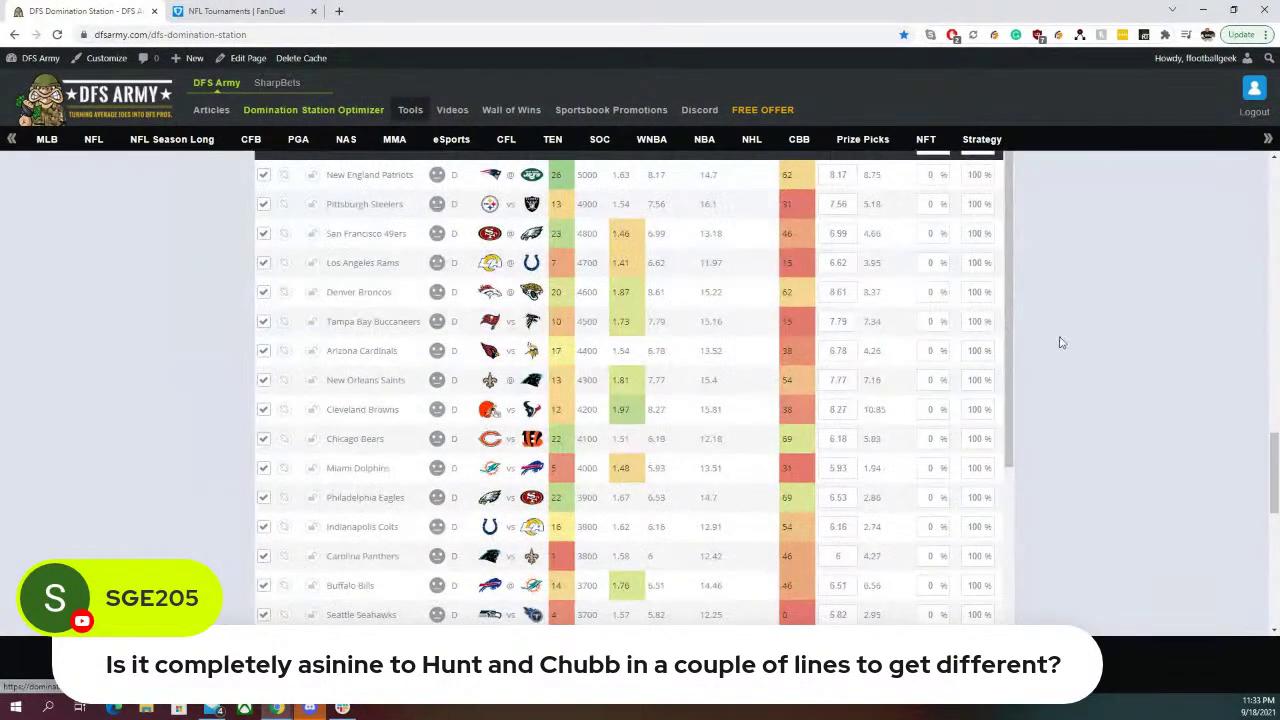
scroll(1040, 365, "up", 2)
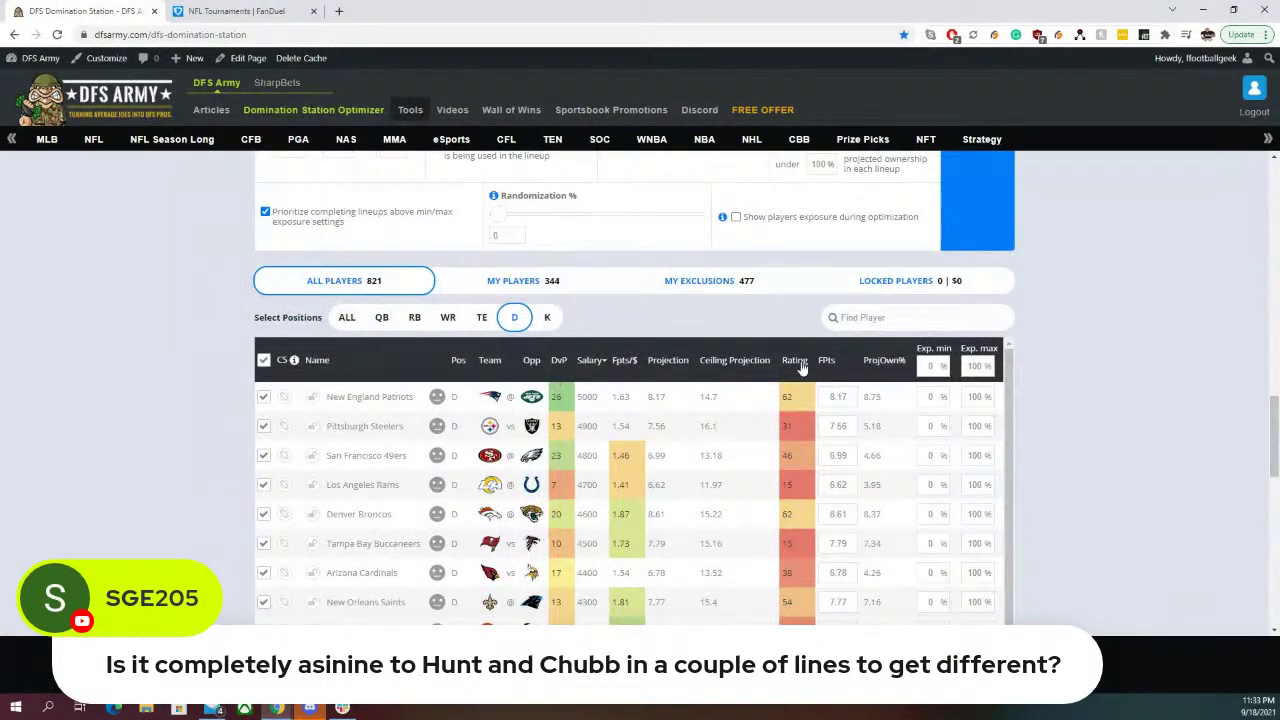
double_click(972, 366)
type("20")
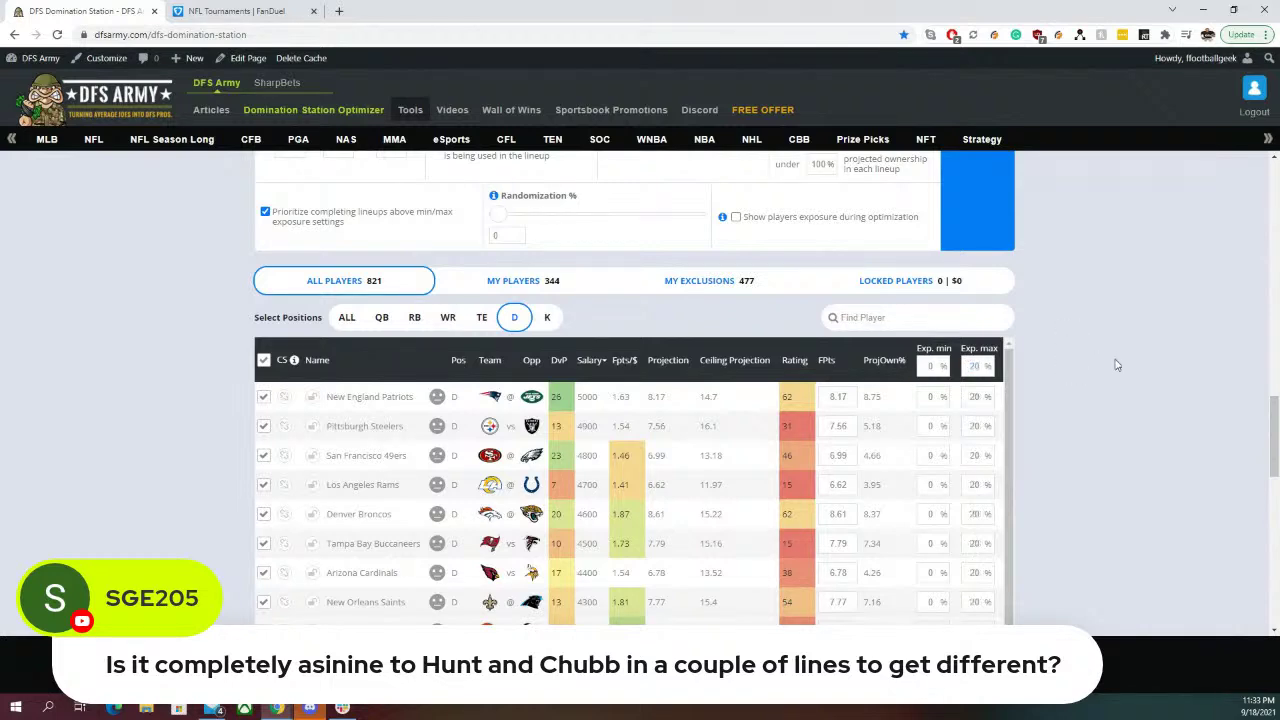
Exclude the Atlanta Falcons, Houston Texans and Tennessee Titans defenses from the player pool
scroll(1090, 398, "down", 7)
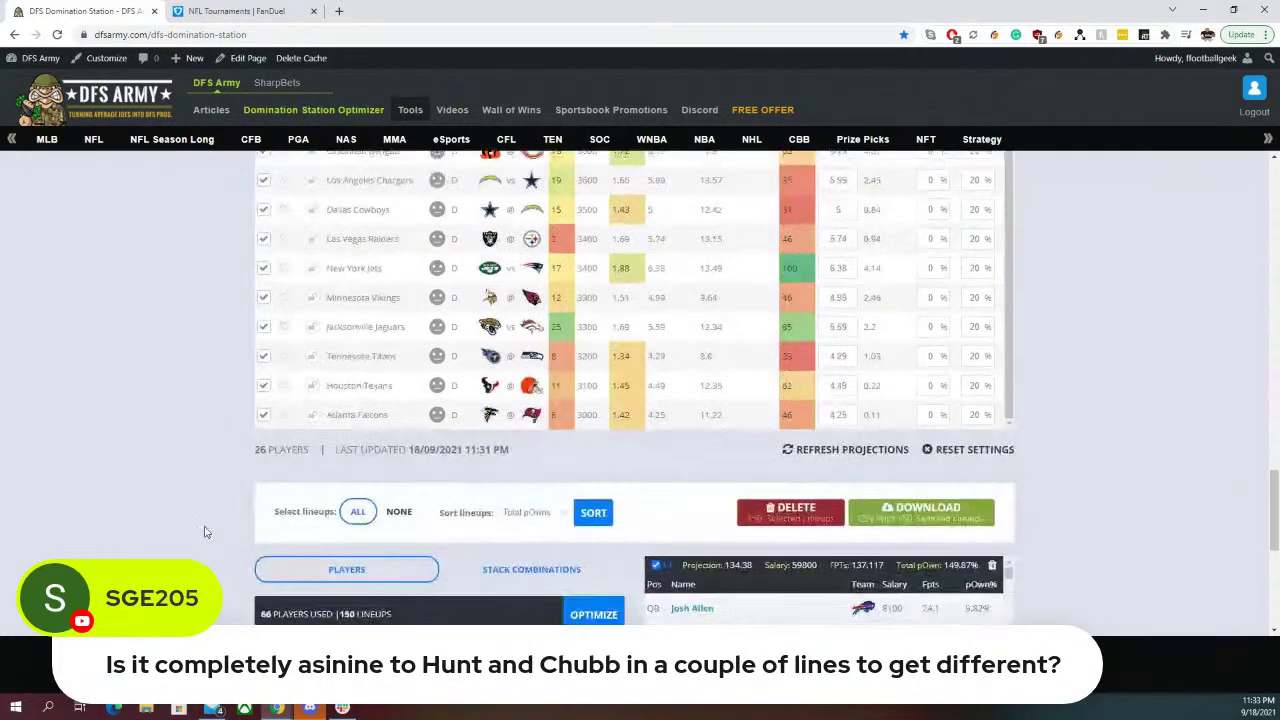
left_click(265, 416)
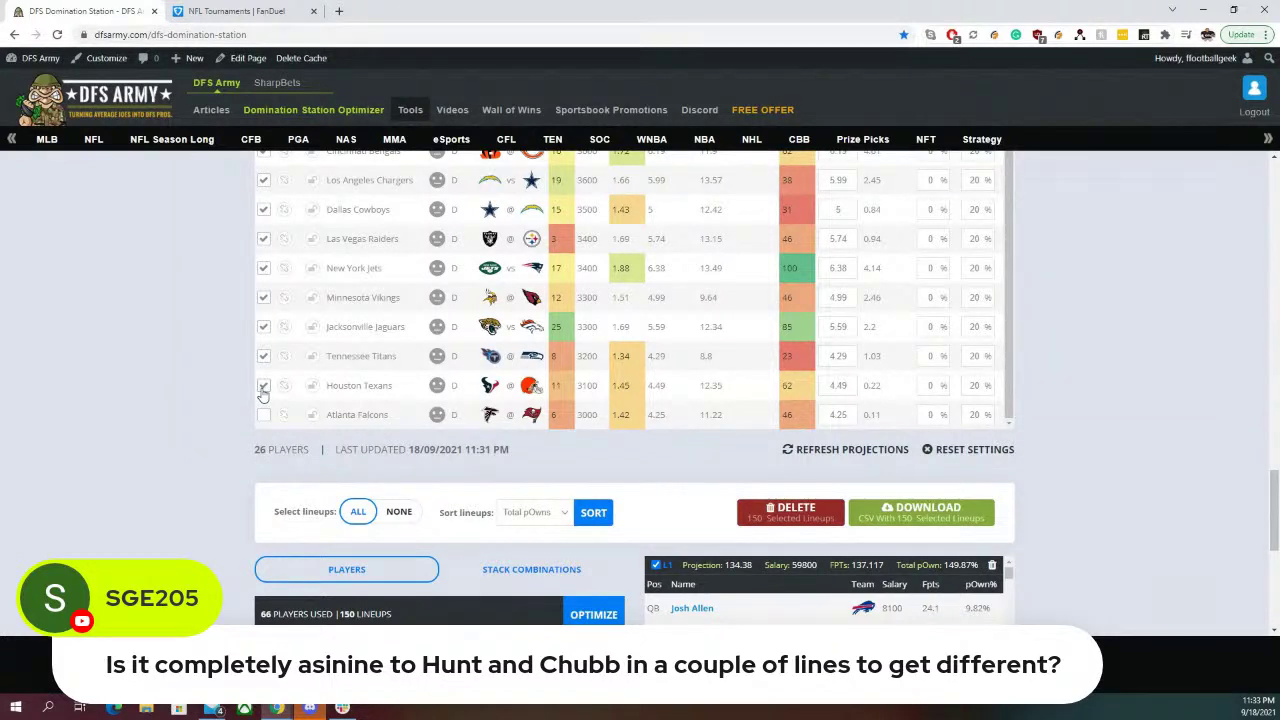
left_click(264, 387)
left_click(263, 358)
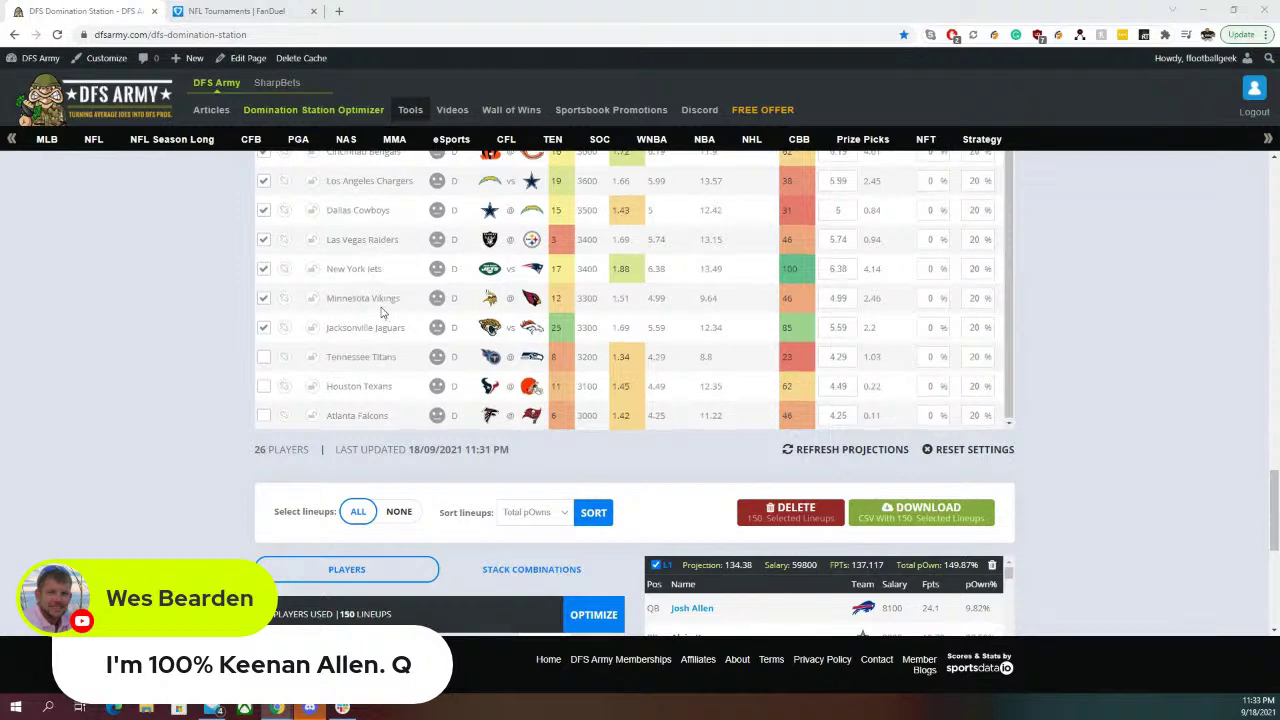
scroll(370, 325, "up", 3)
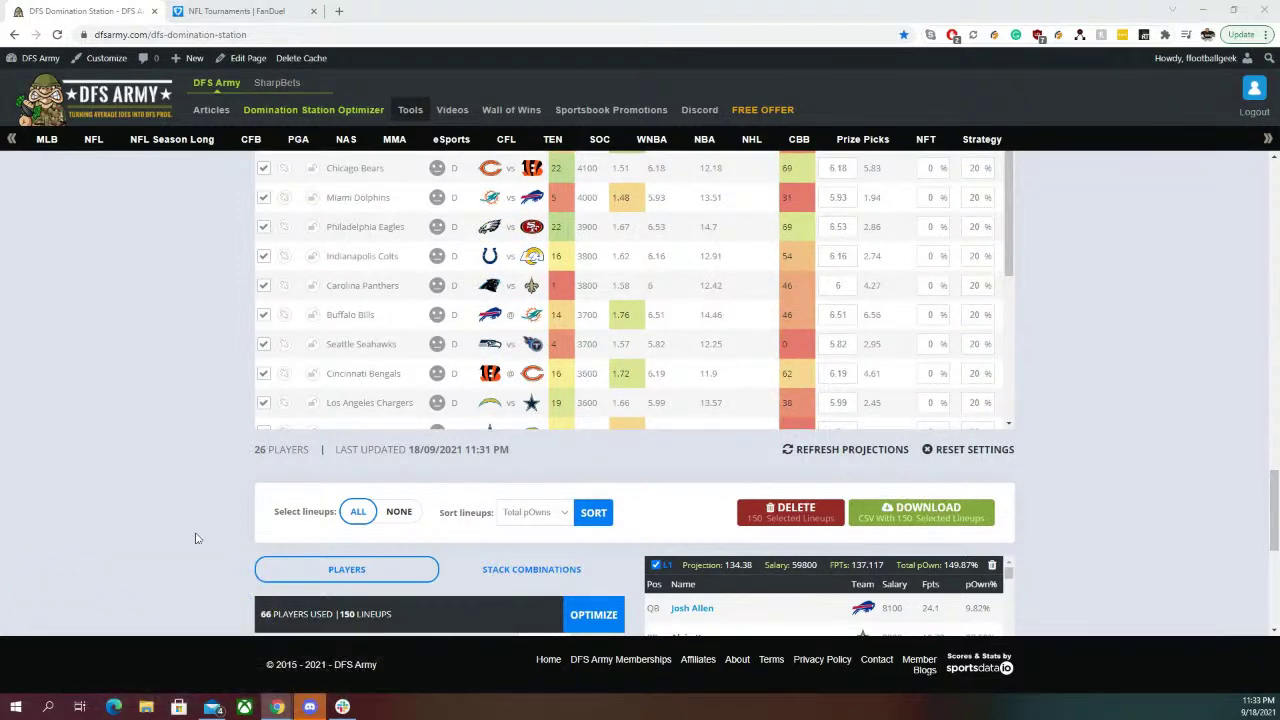
scroll(216, 435, "up", 2)
scroll(349, 459, "up", 1)
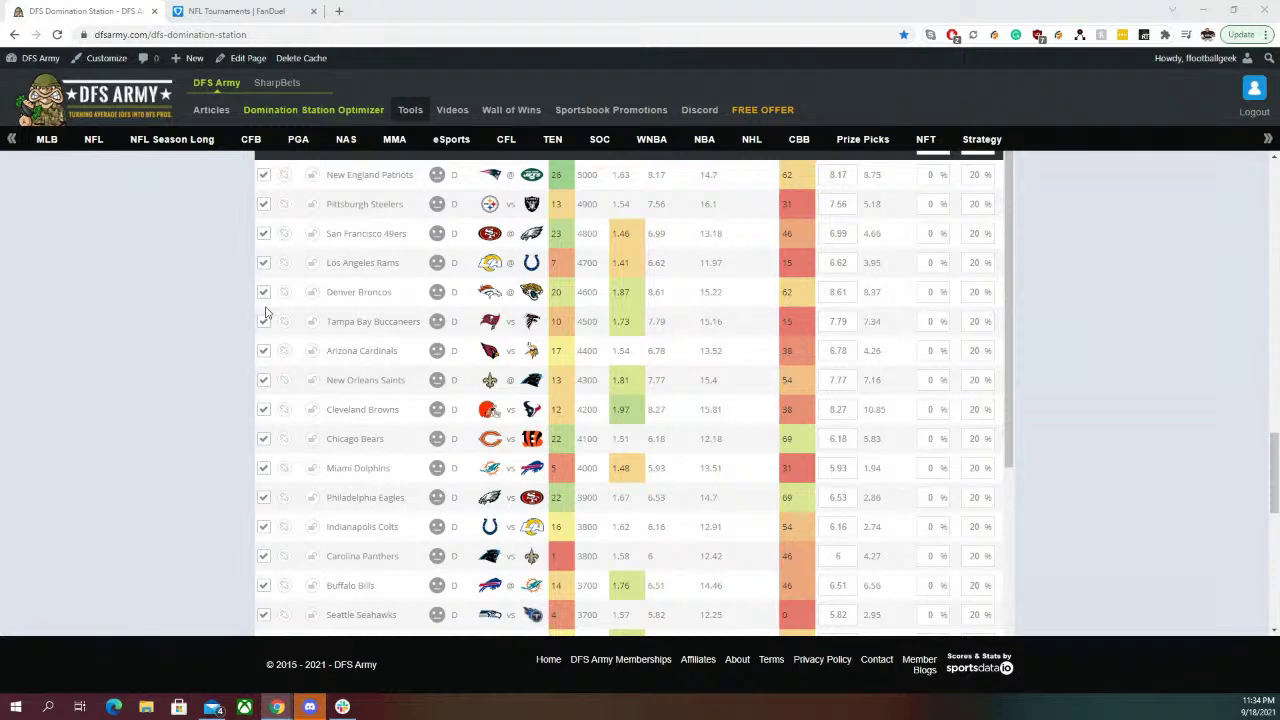
scroll(214, 378, "up", 5)
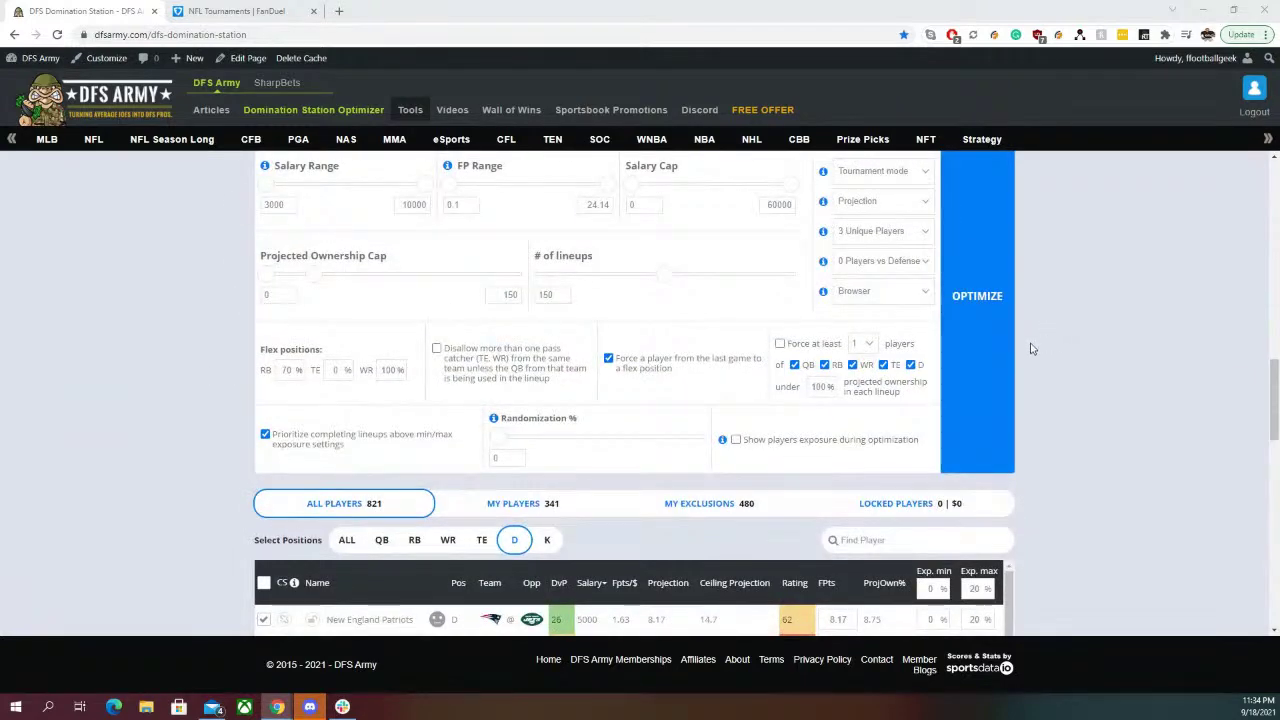
In the running back list of the generated lineups, set projected fantasy points to 15 for Austin Ekeler and 15.5 for Ezekiel Elliott
scroll(1033, 348, "down", 5)
scroll(137, 371, "down", 5)
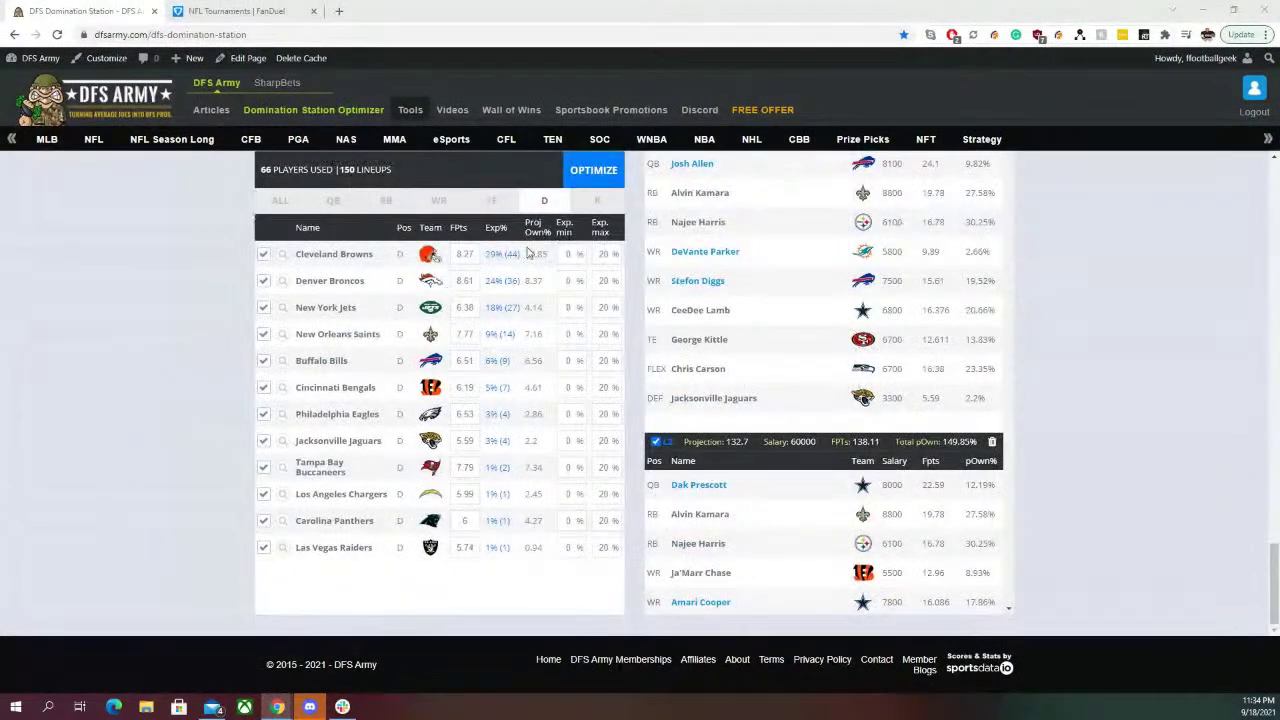
left_click(491, 200)
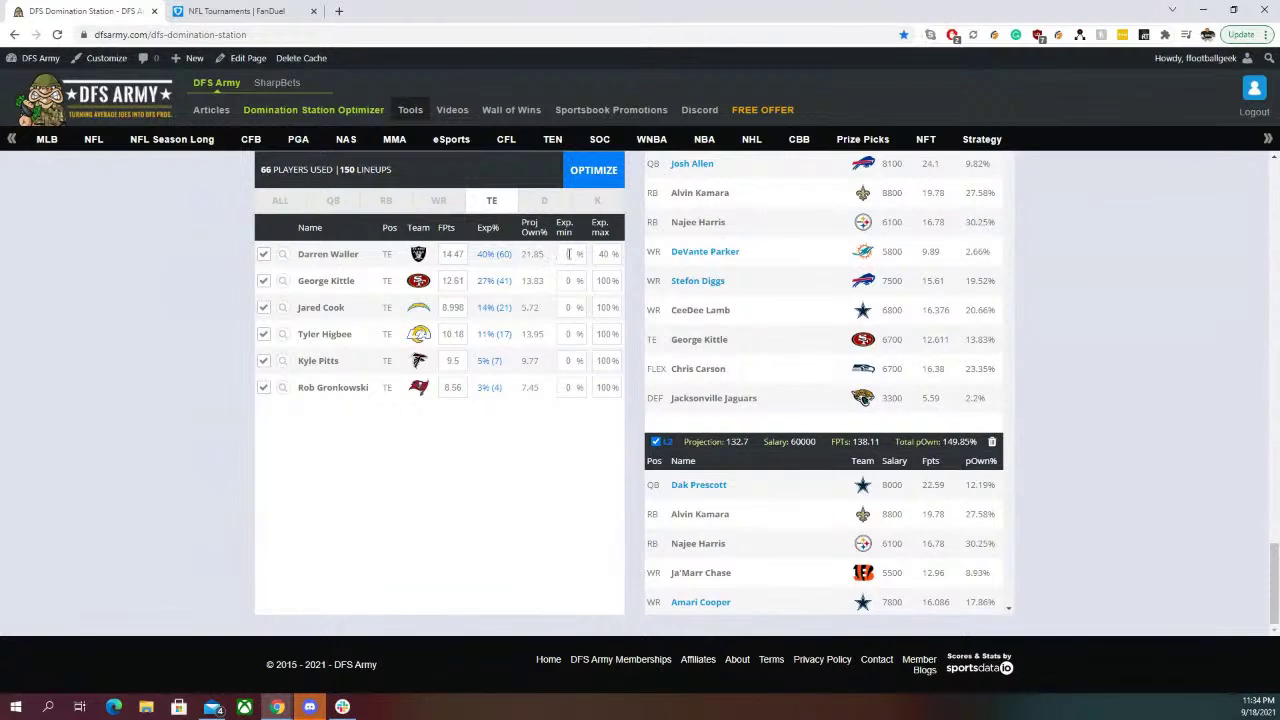
double_click(604, 283)
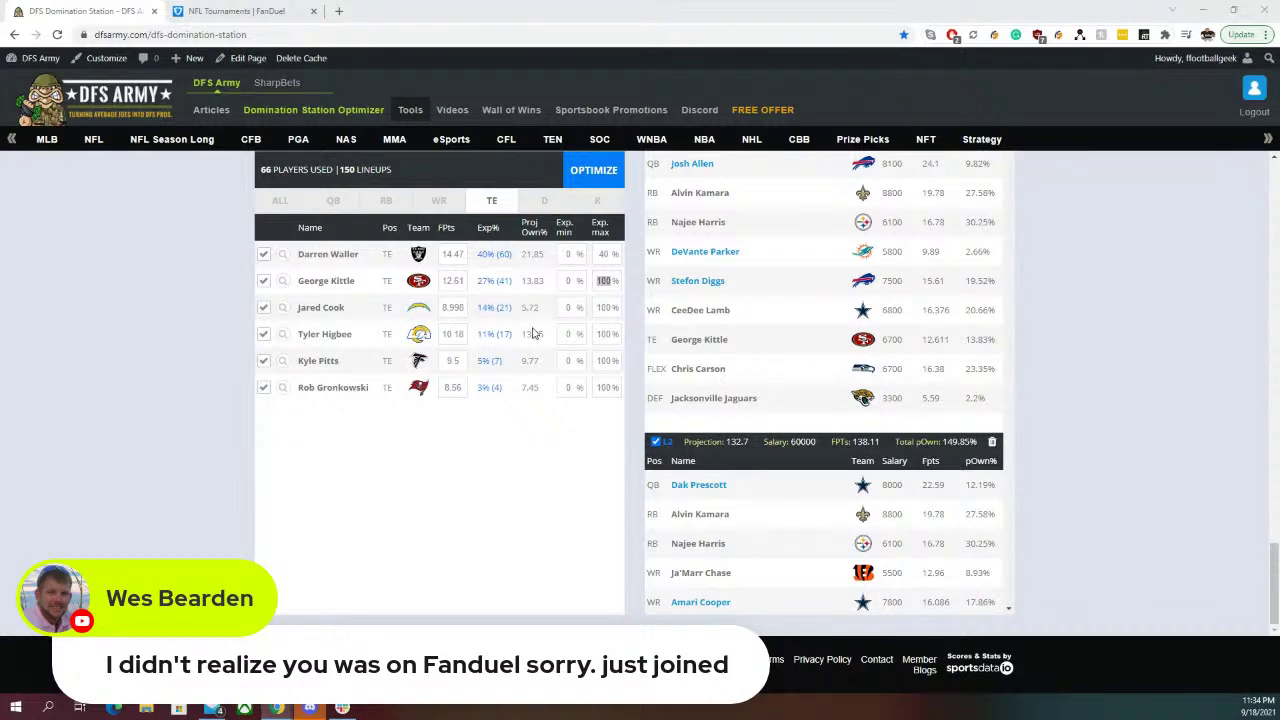
left_click(439, 201)
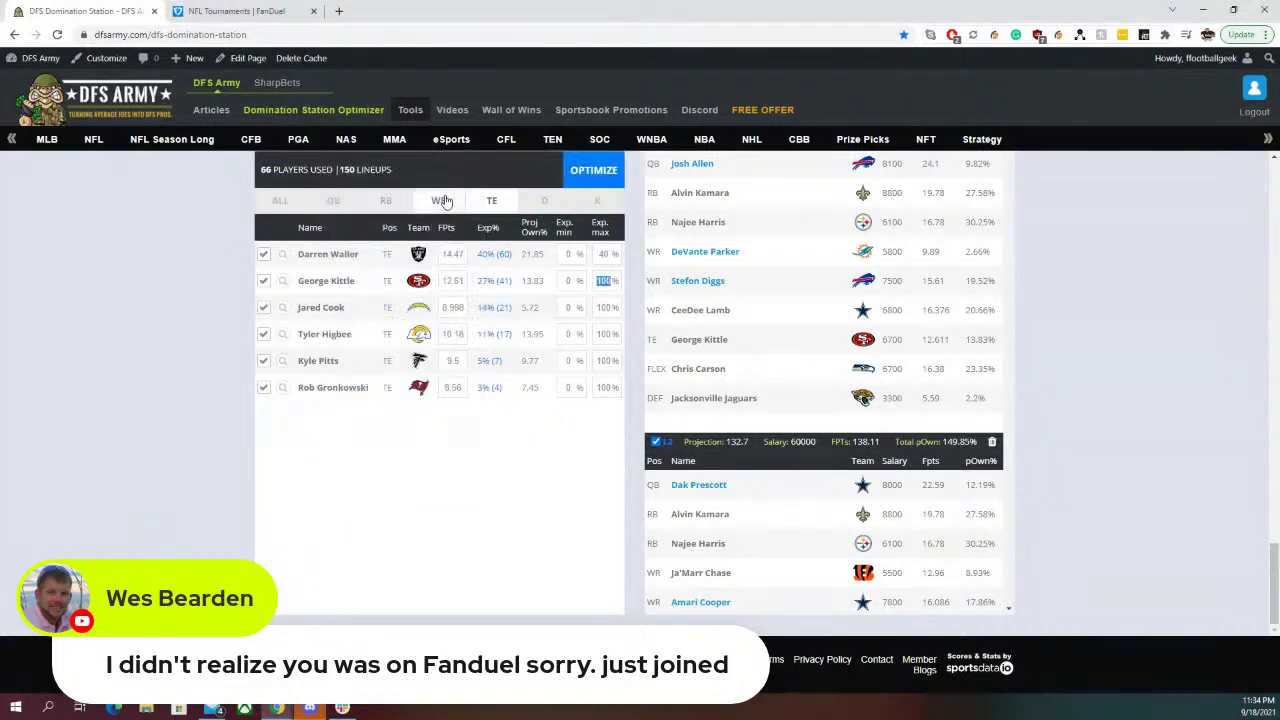
left_click(385, 201)
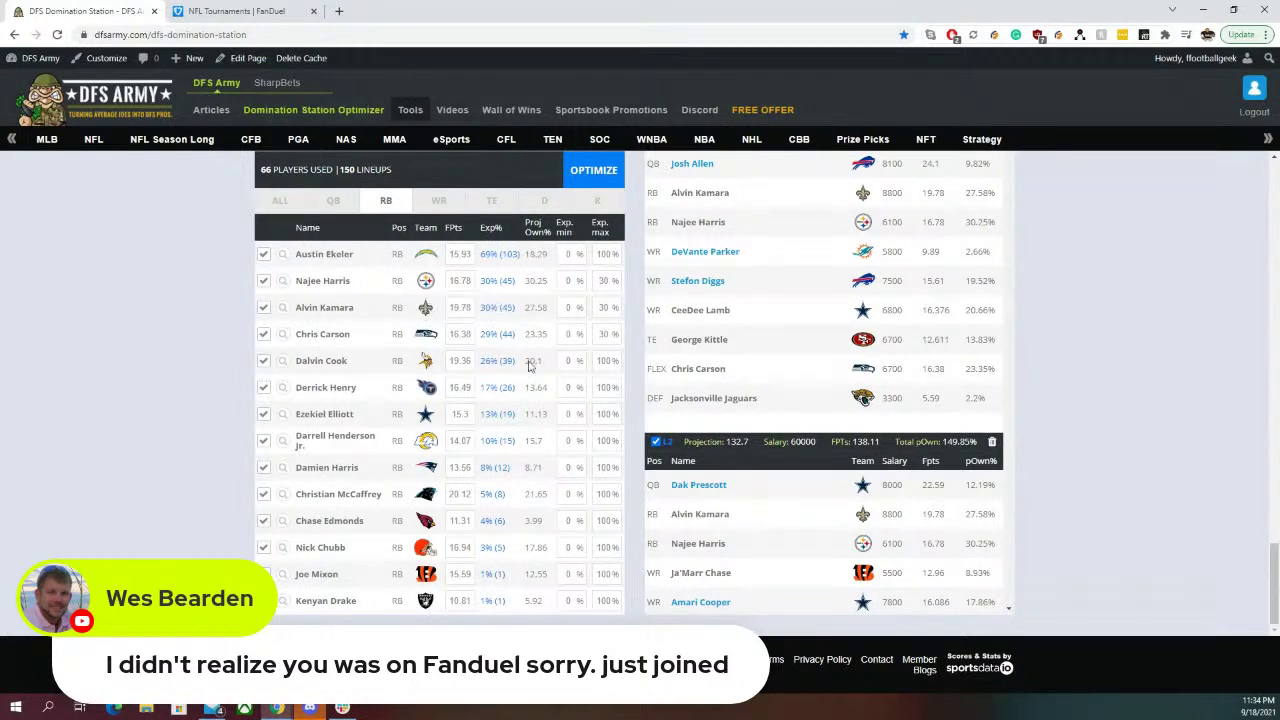
left_click(458, 254)
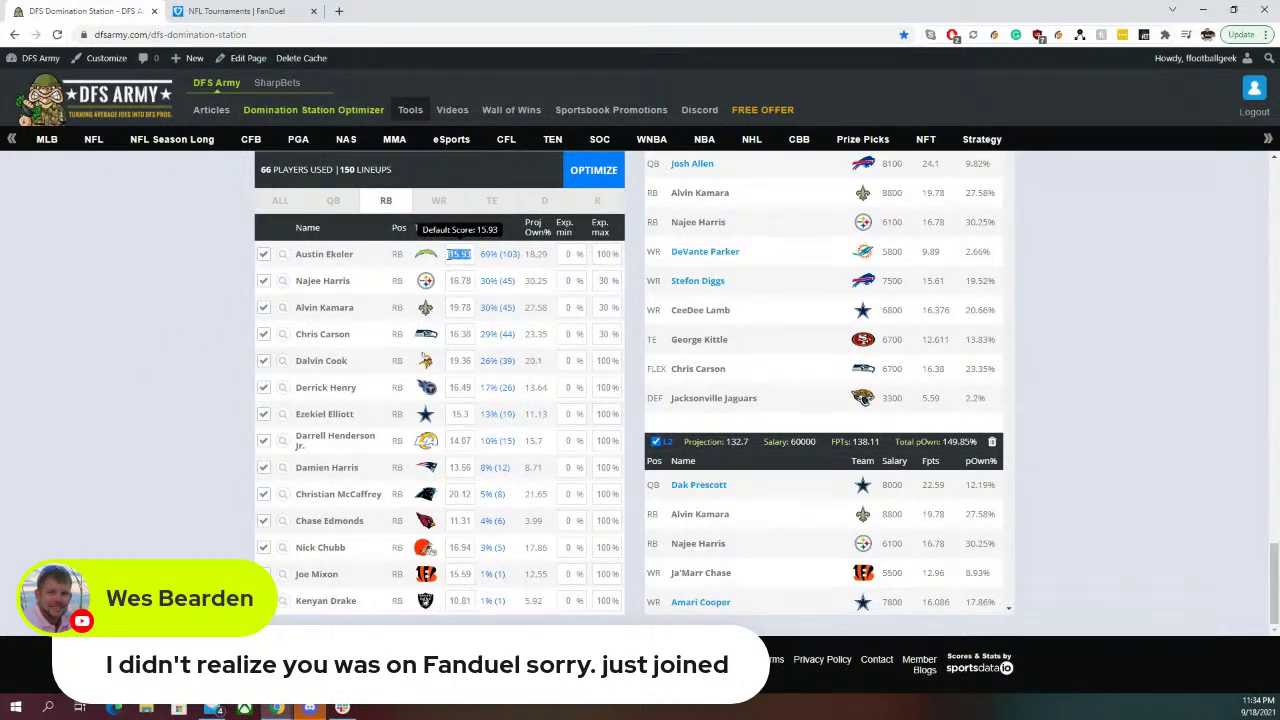
type("15")
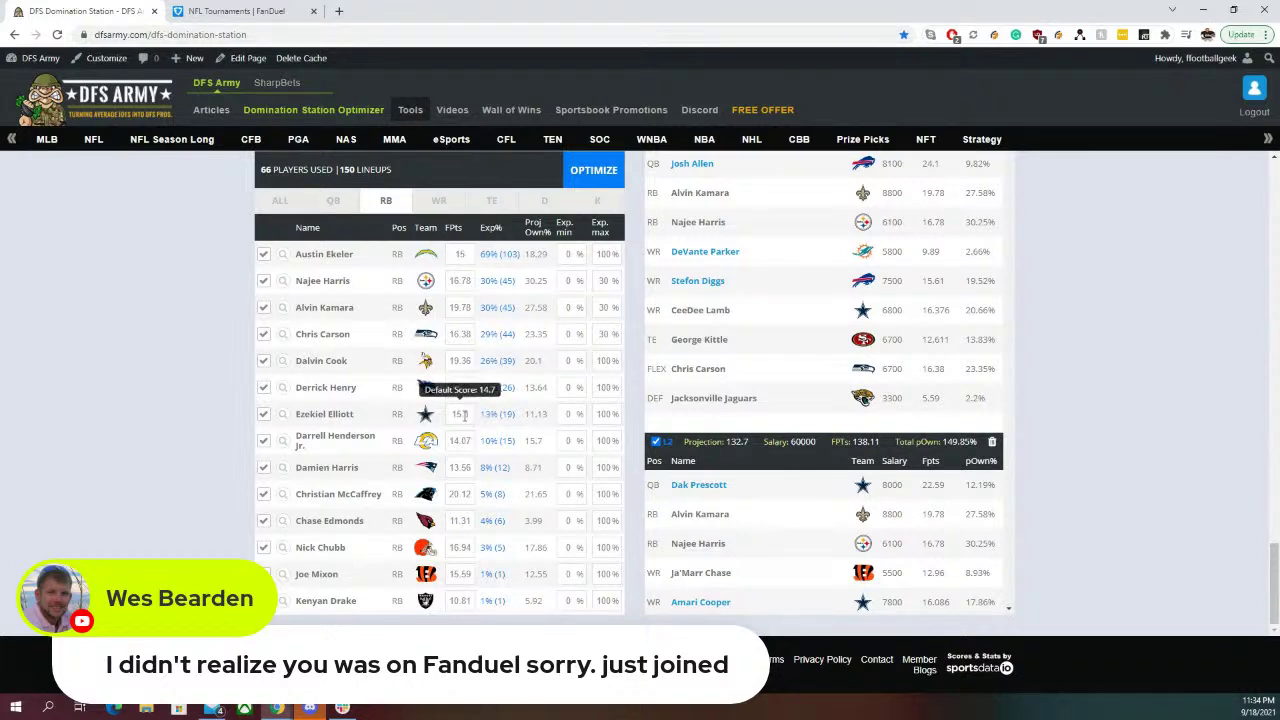
type("5")
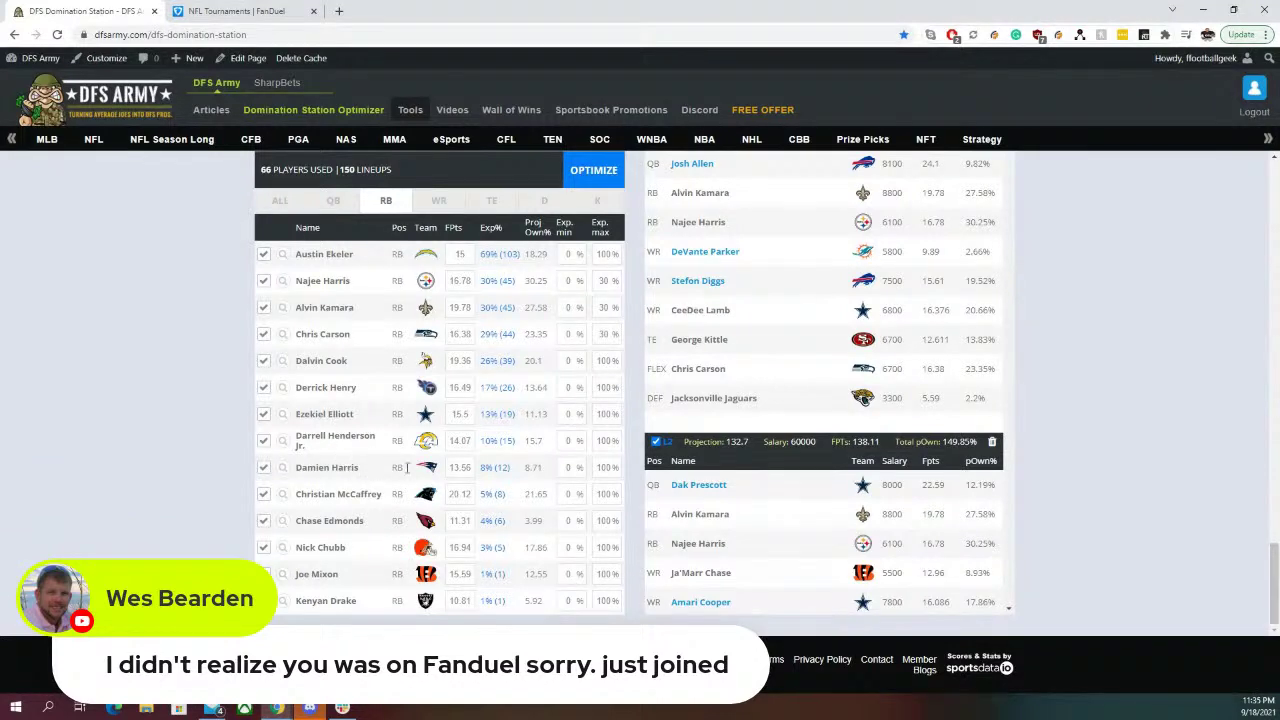
Set the projected fantasy points of Nick Chubb to 17.4 and Joe Mixon to 16.3
left_click(459, 548)
type("17.4")
left_click(461, 574)
type("1")
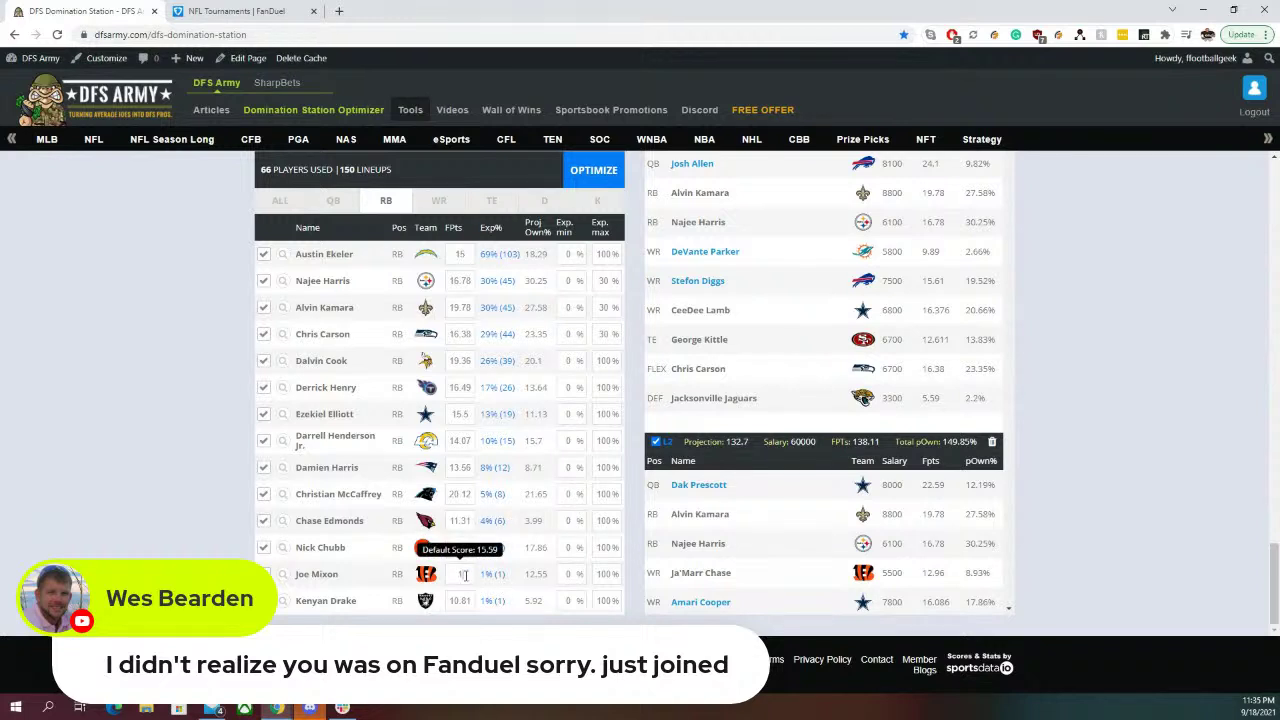
type("6.3")
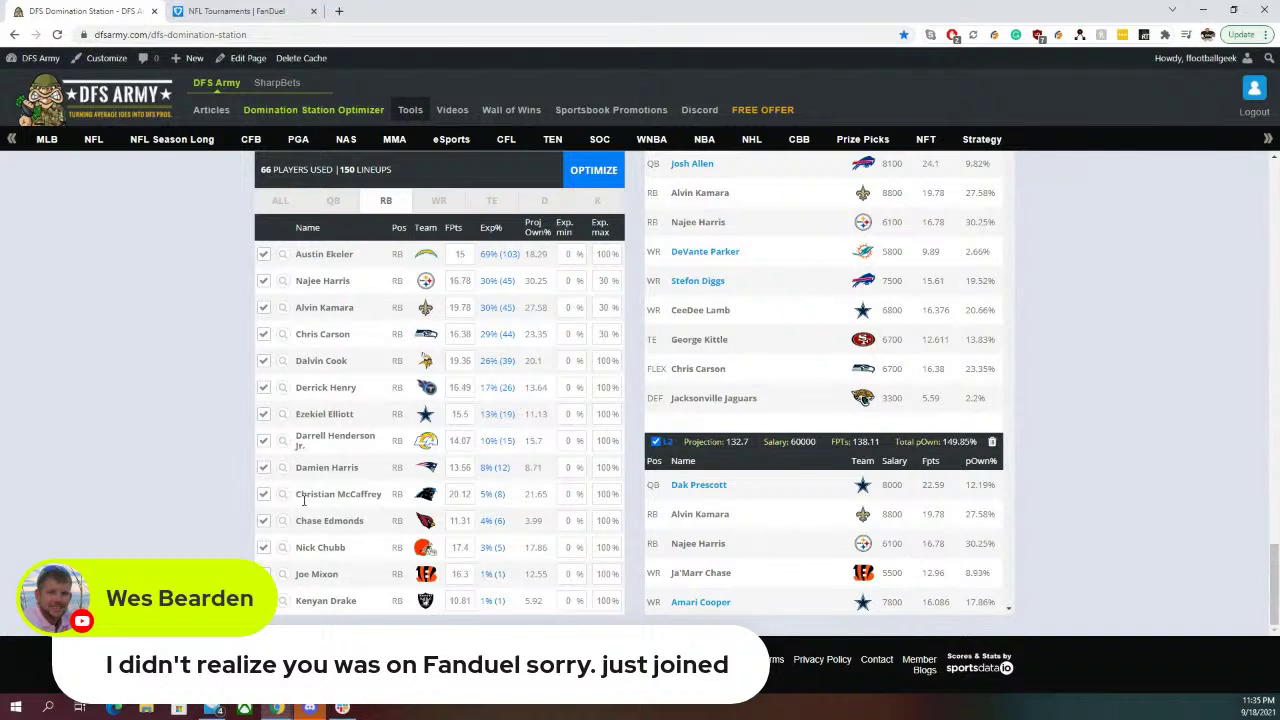
Set projected fantasy points to 13.9 for Damien Harris, 14.47 for Darrell Henderson Jr. and 16.48 for wide receiver Amari Cooper
double_click(458, 468)
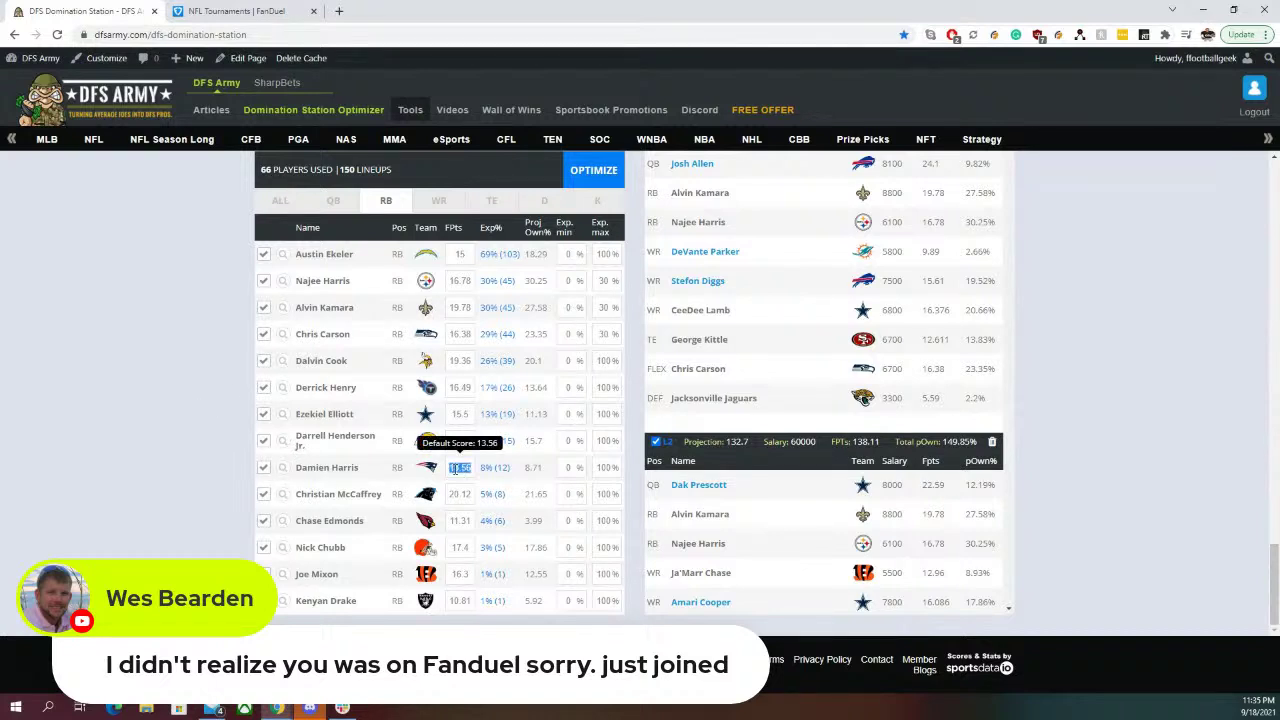
type("13.9")
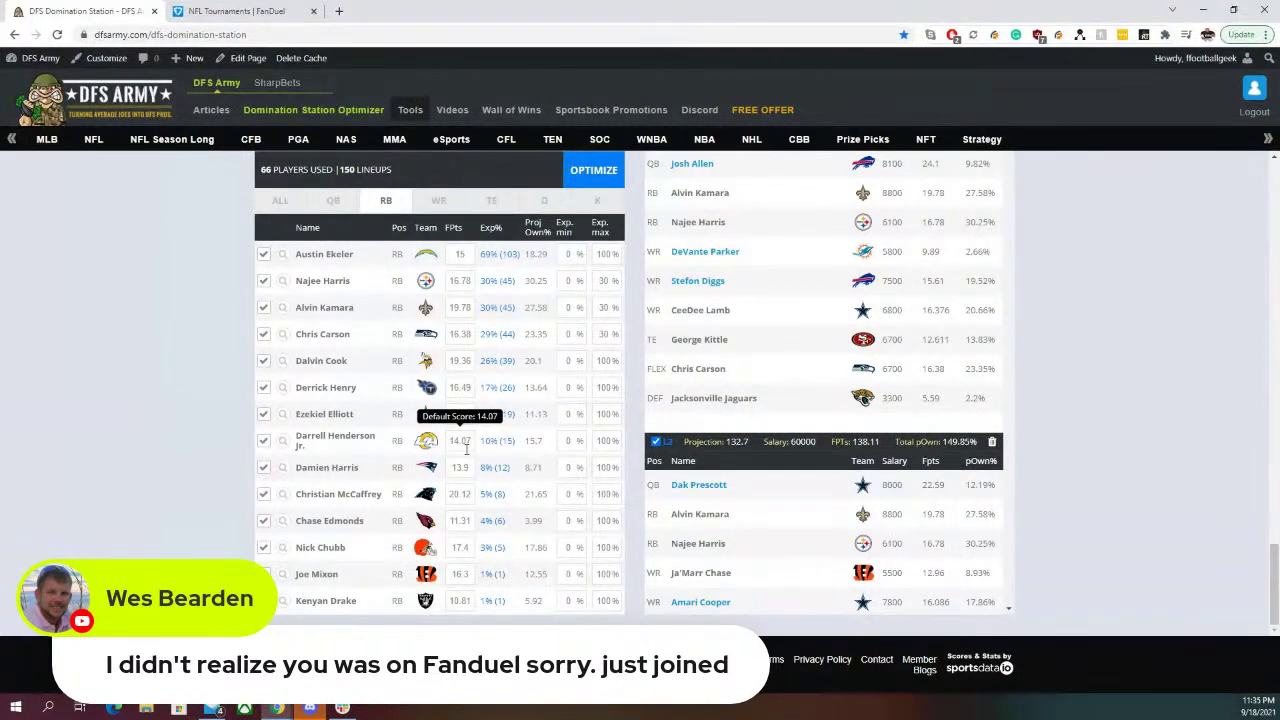
key("BackSpace")
type("4")
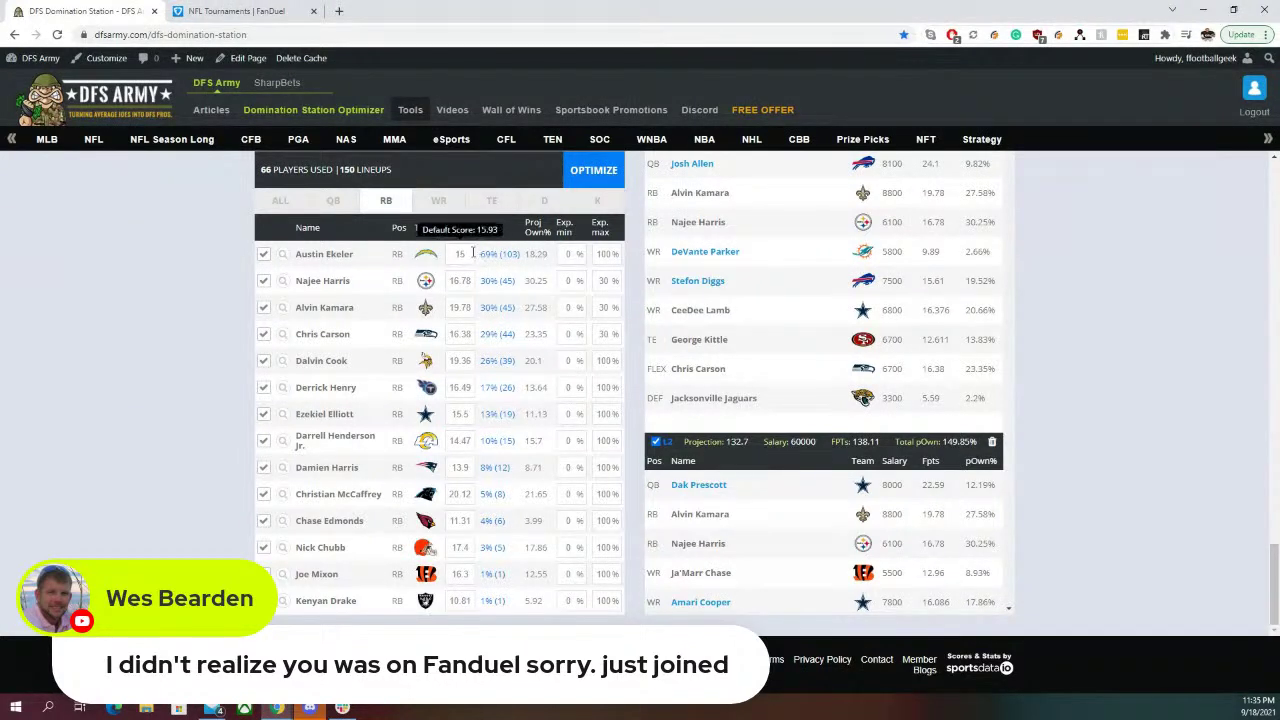
left_click(438, 200)
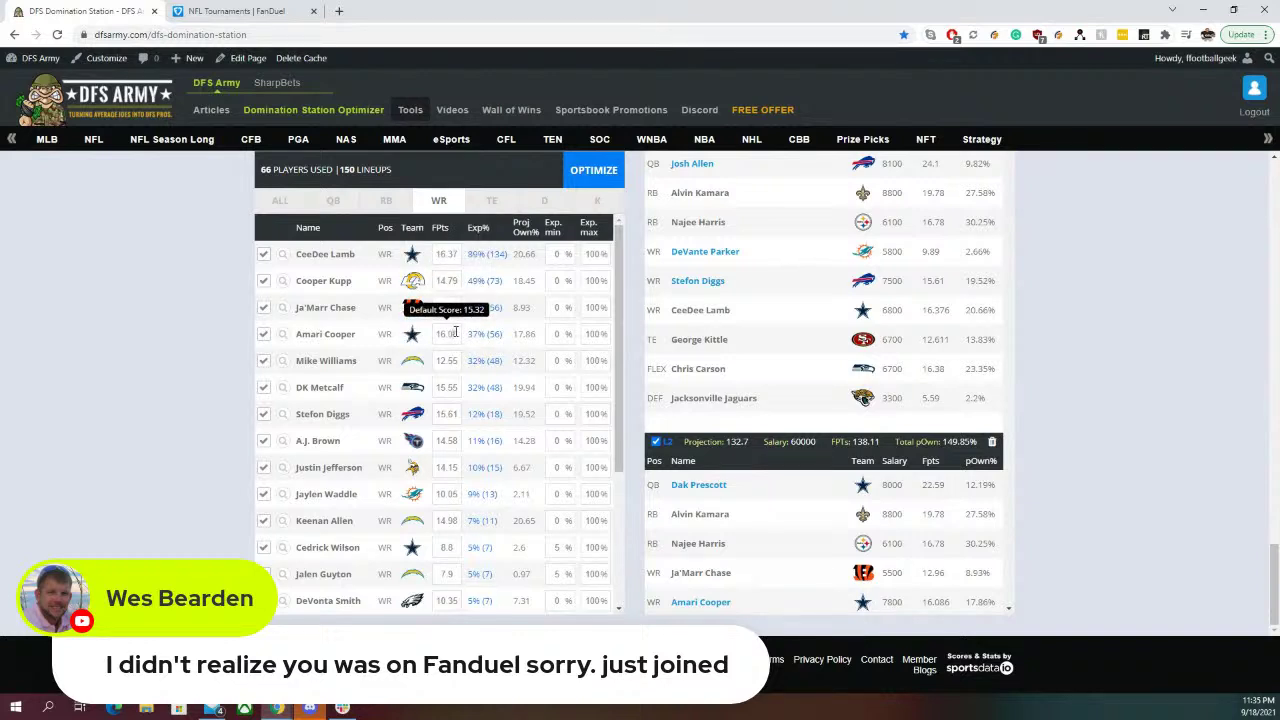
Examine the stack combinations used with each quarterback across the generated lineups
scroll(180, 450, "up", 2)
left_click(510, 350)
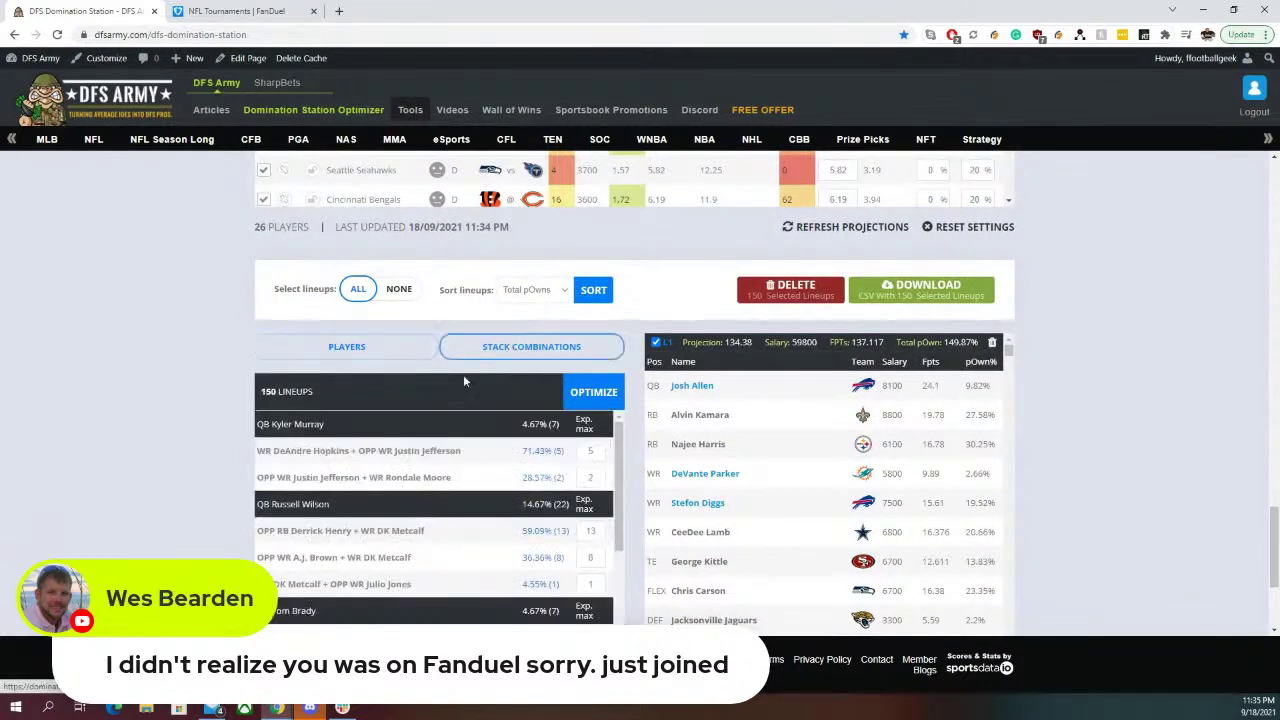
scroll(206, 330, "down", 2)
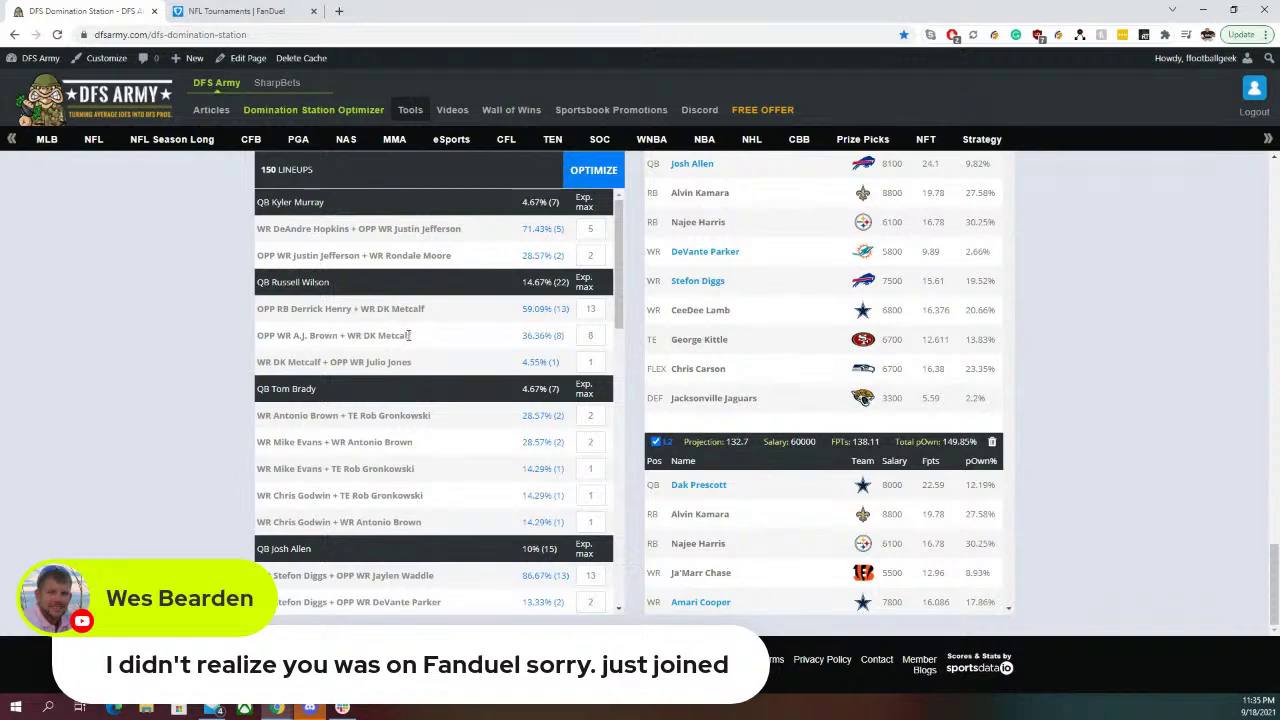
scroll(420, 419, "down", 10)
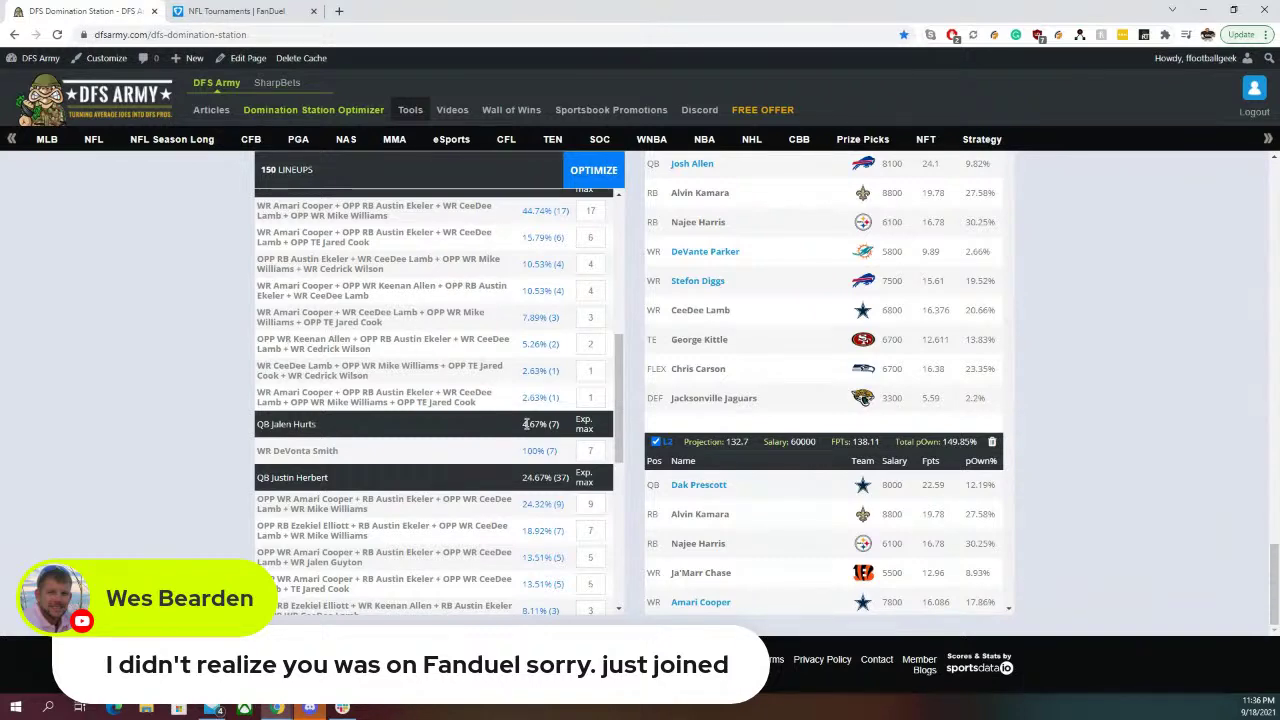
scroll(525, 428, "down", 5)
scroll(525, 428, "down", 10)
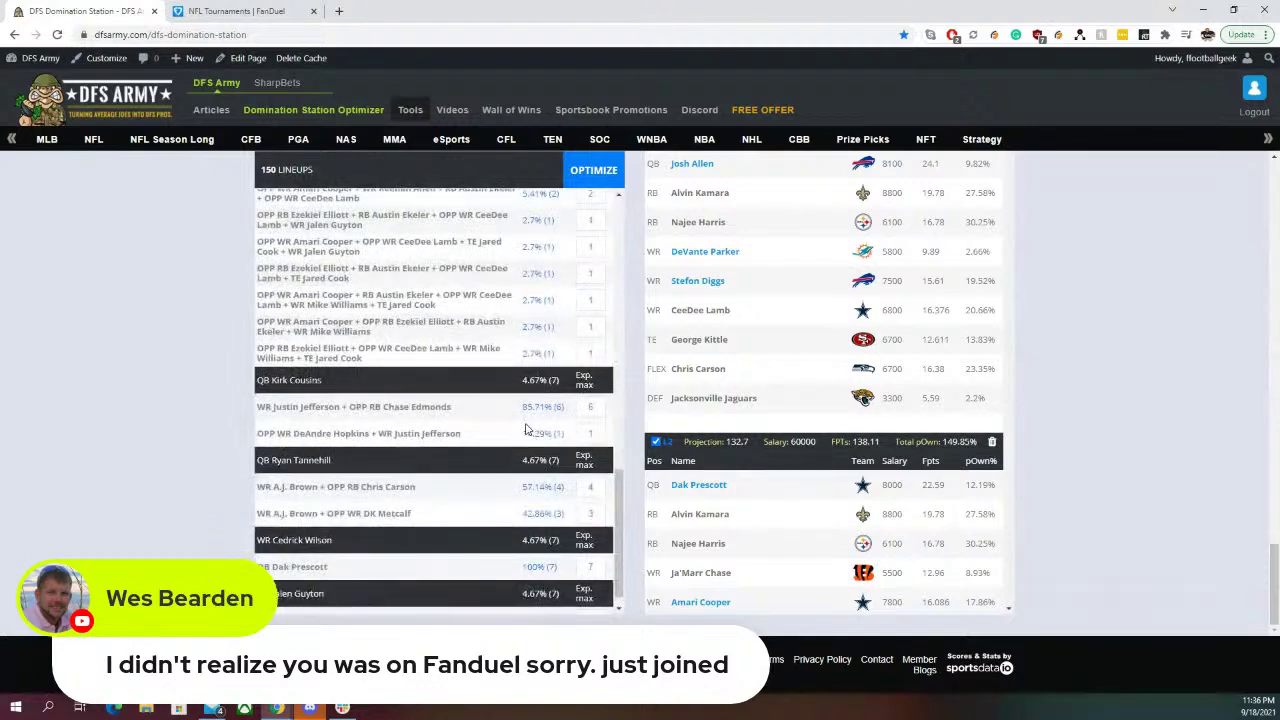
scroll(110, 362, "up", 2)
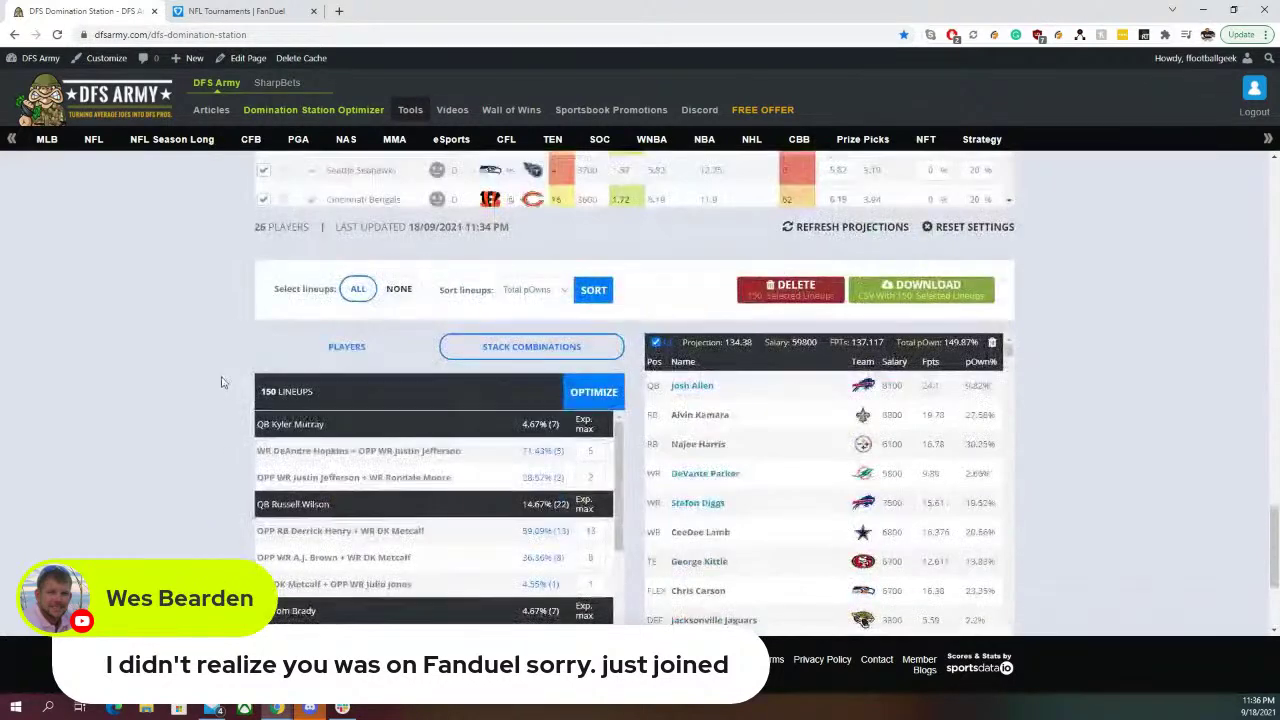
scroll(110, 362, "down", 2)
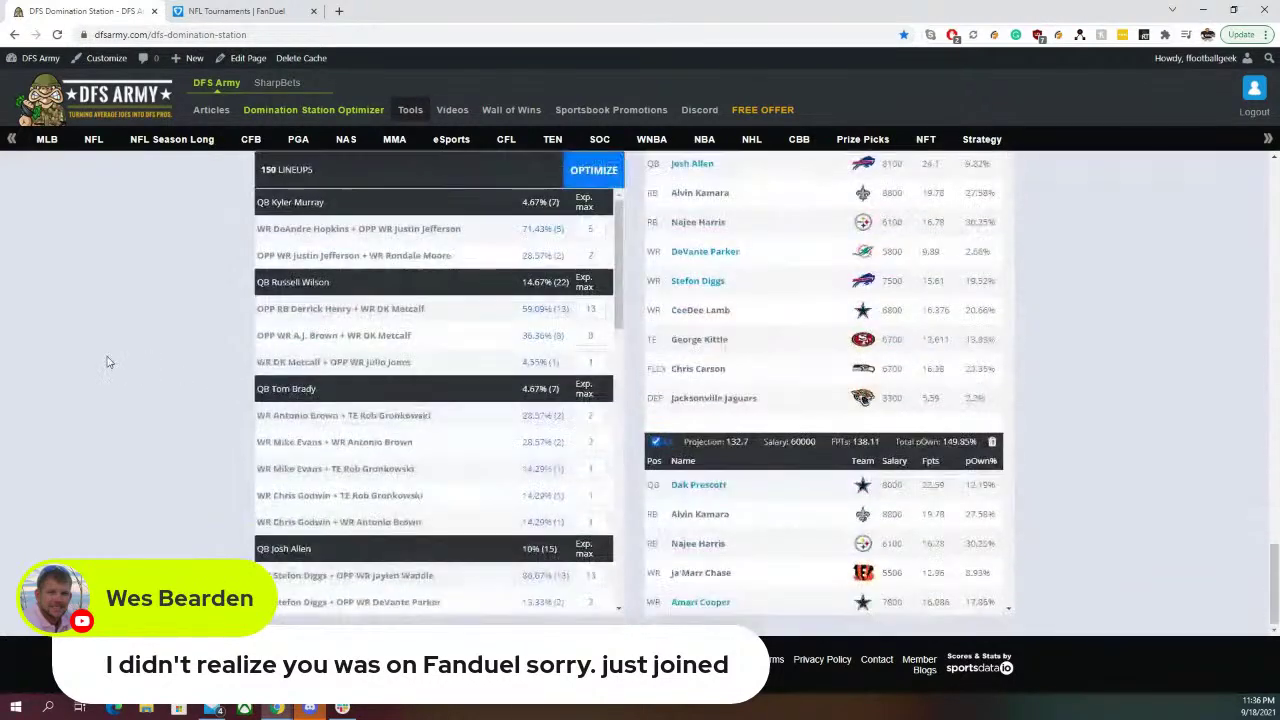
double_click(591, 309)
left_click(489, 326)
Re-optimize the 150 lineups with the updated projections and defense exclusions
left_click(595, 183)
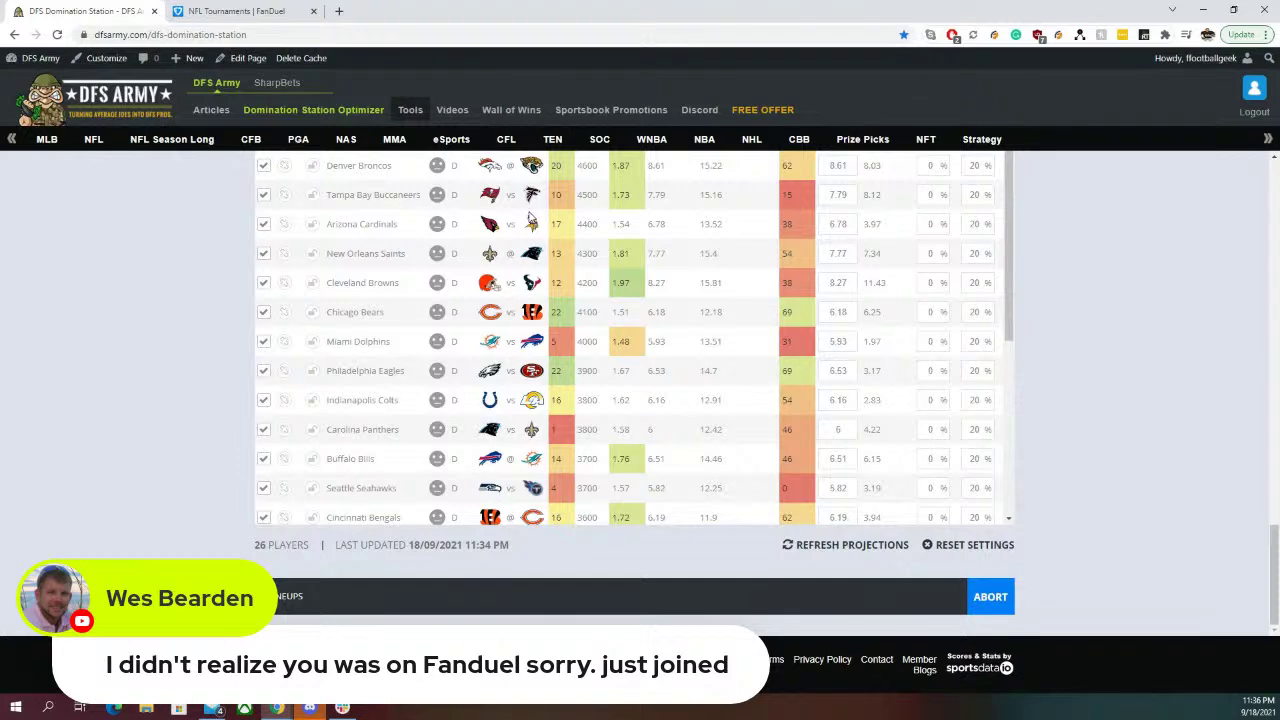
scroll(549, 390, "up", 6)
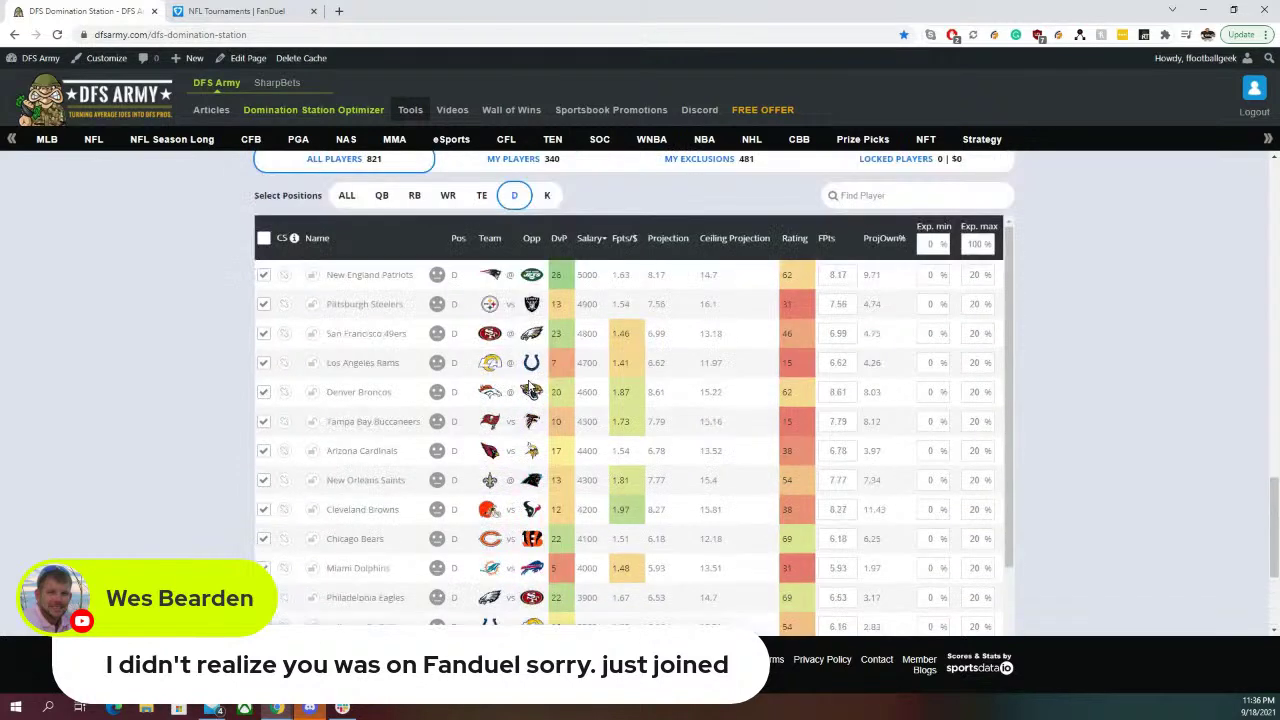
scroll(549, 390, "up", 2)
scroll(541, 386, "down", 11)
scroll(537, 383, "up", 4)
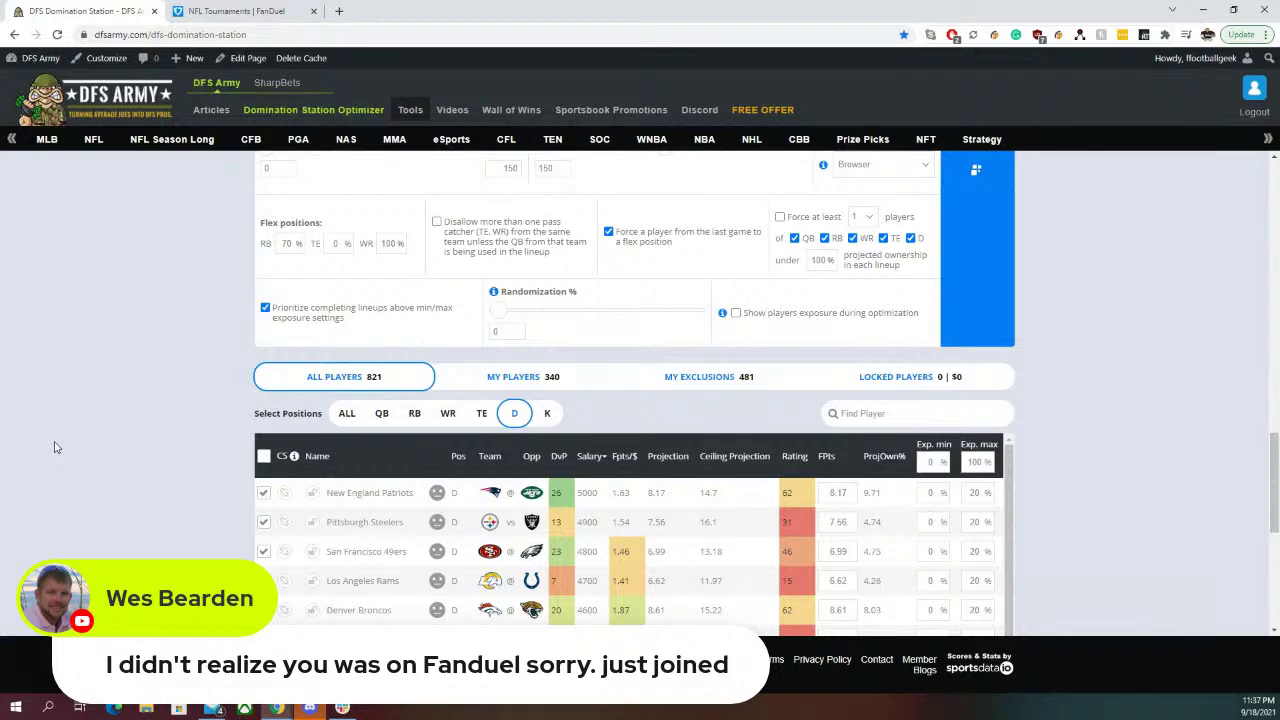
scroll(130, 290, "down", 5)
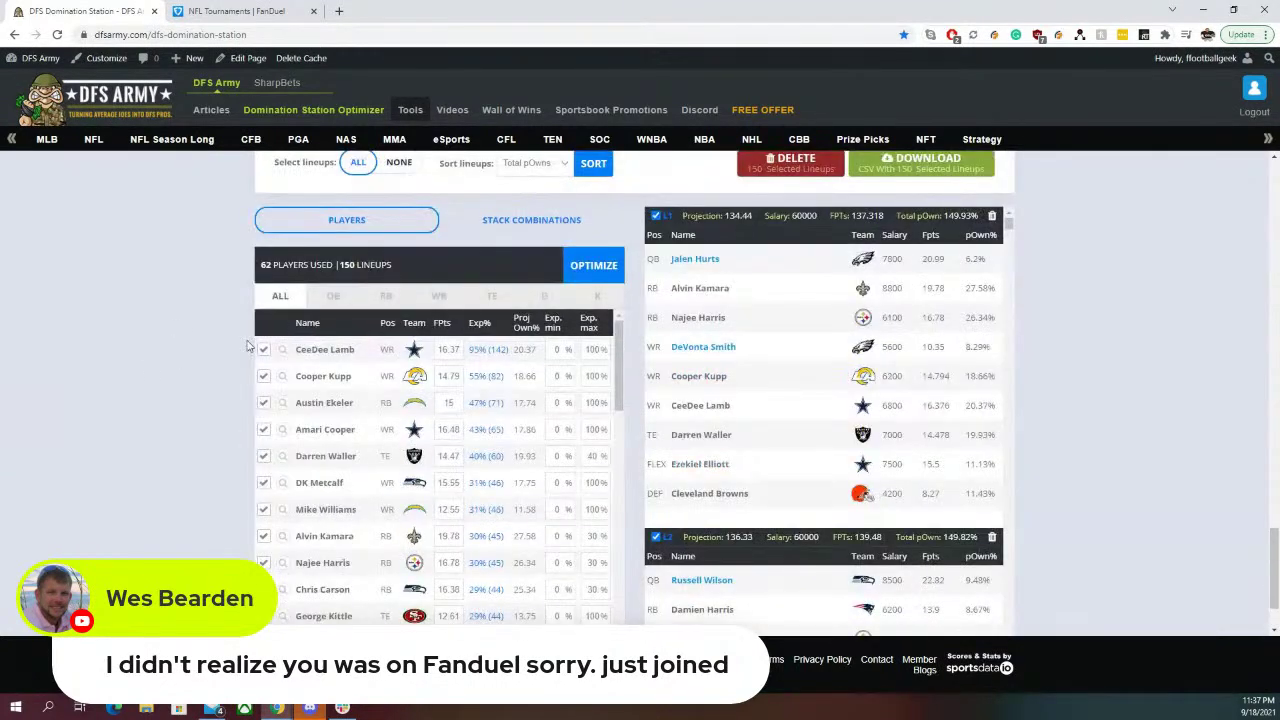
Check the quarterback and running back exposures in the newly generated lineups
left_click(334, 298)
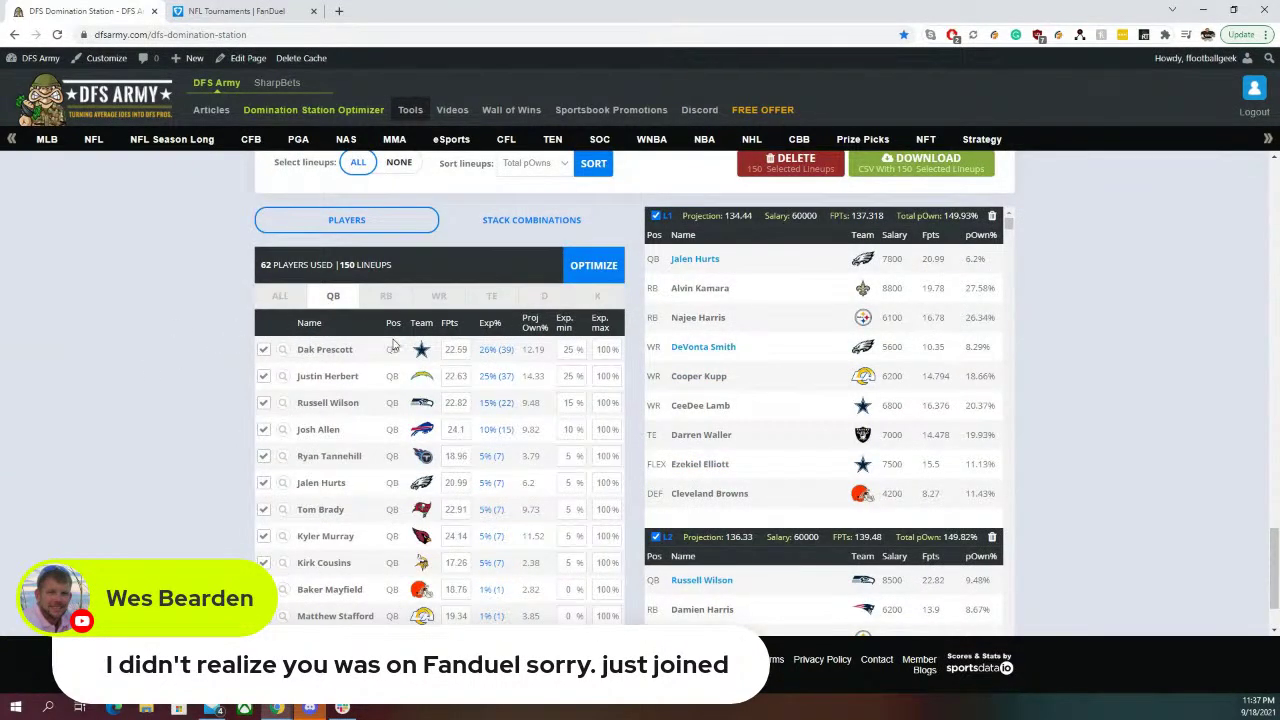
scroll(496, 423, "down", 1)
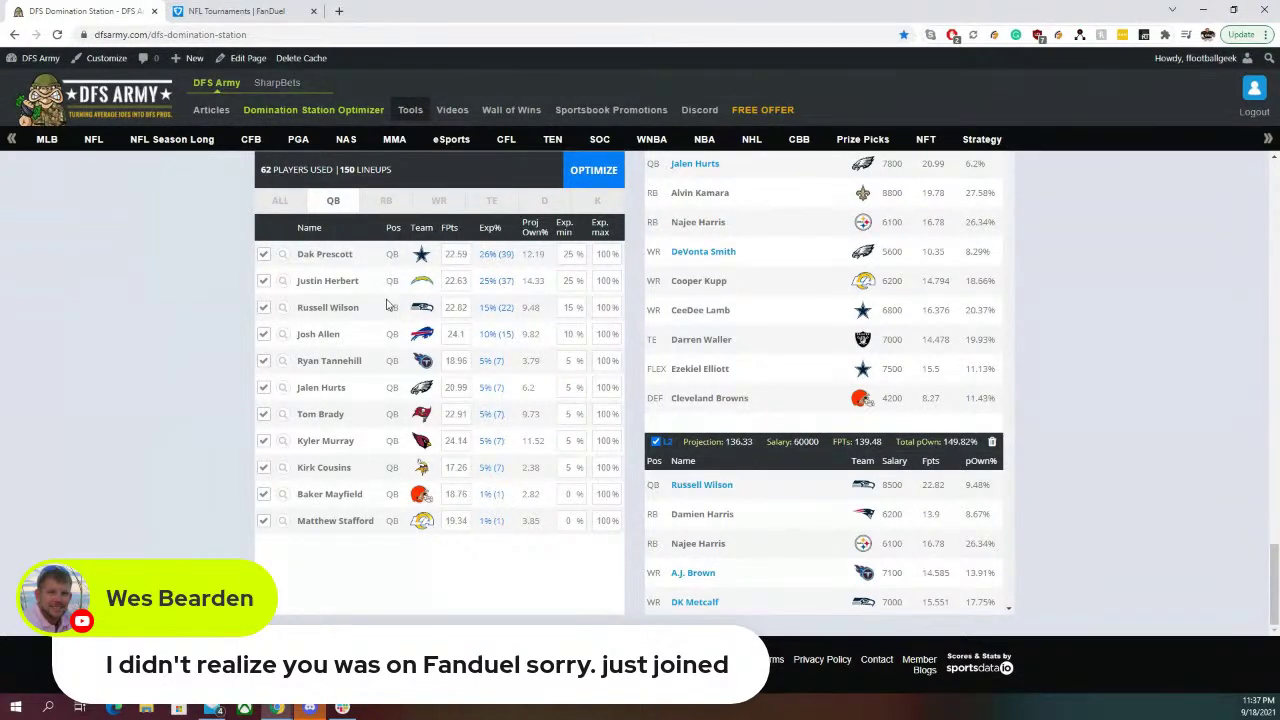
left_click(380, 203)
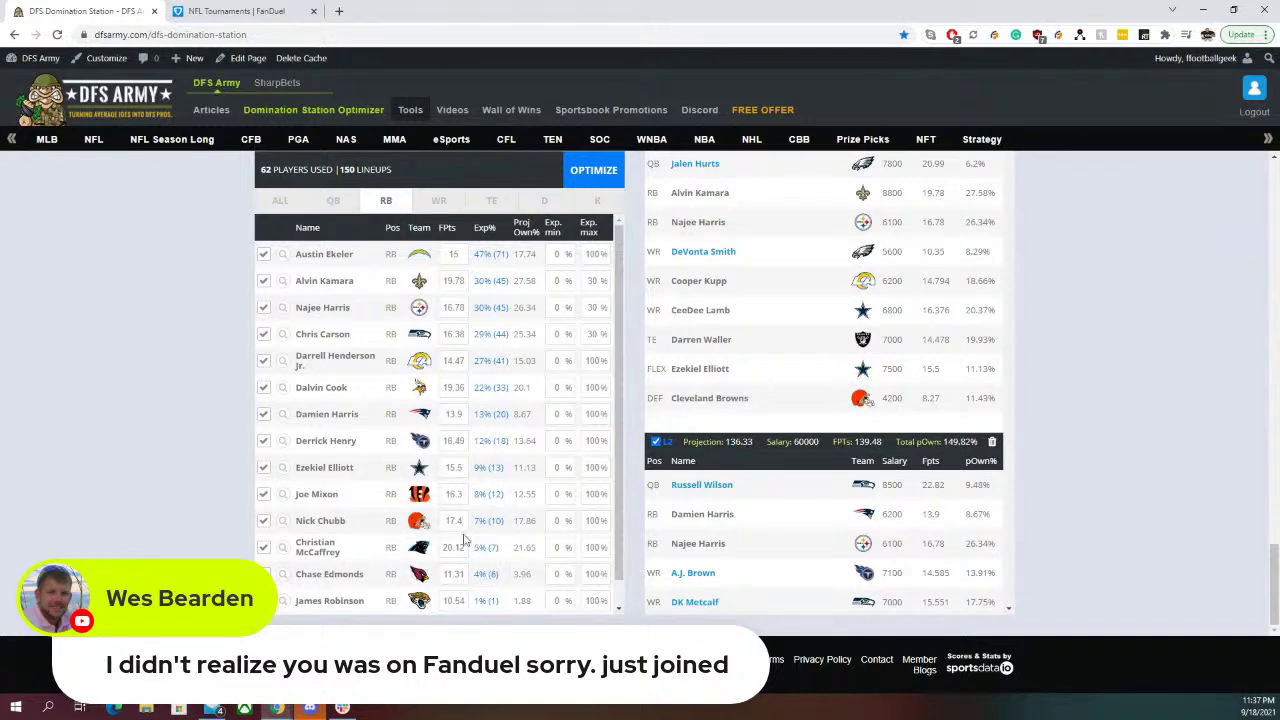
scroll(455, 545, "down", 1)
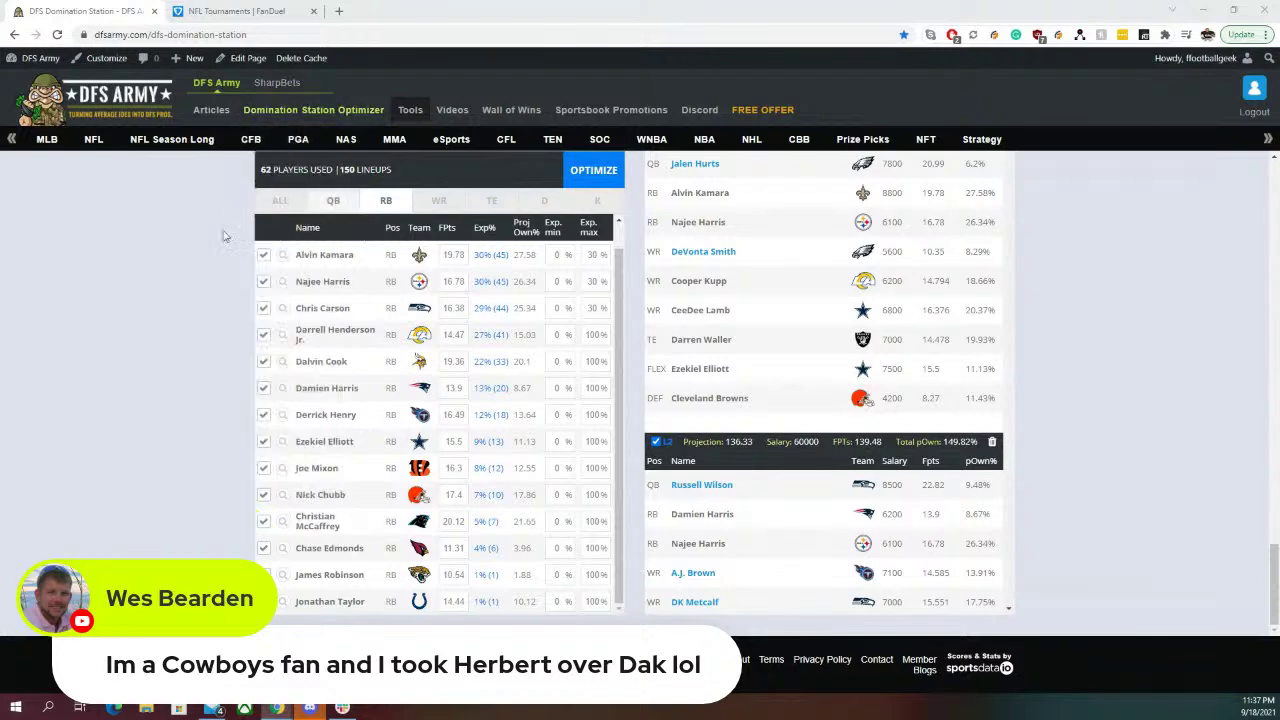
left_click(338, 204)
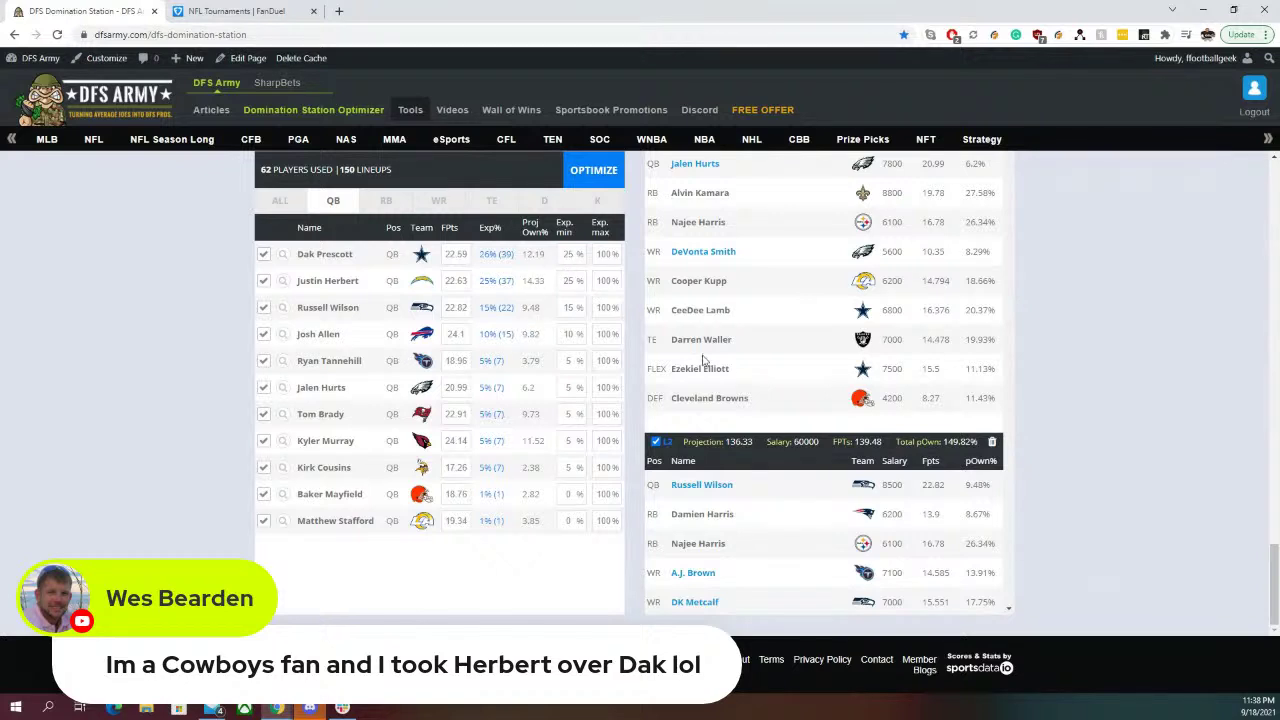
Filter the generated lineups to those using quarterback Justin Herbert
left_click(384, 202)
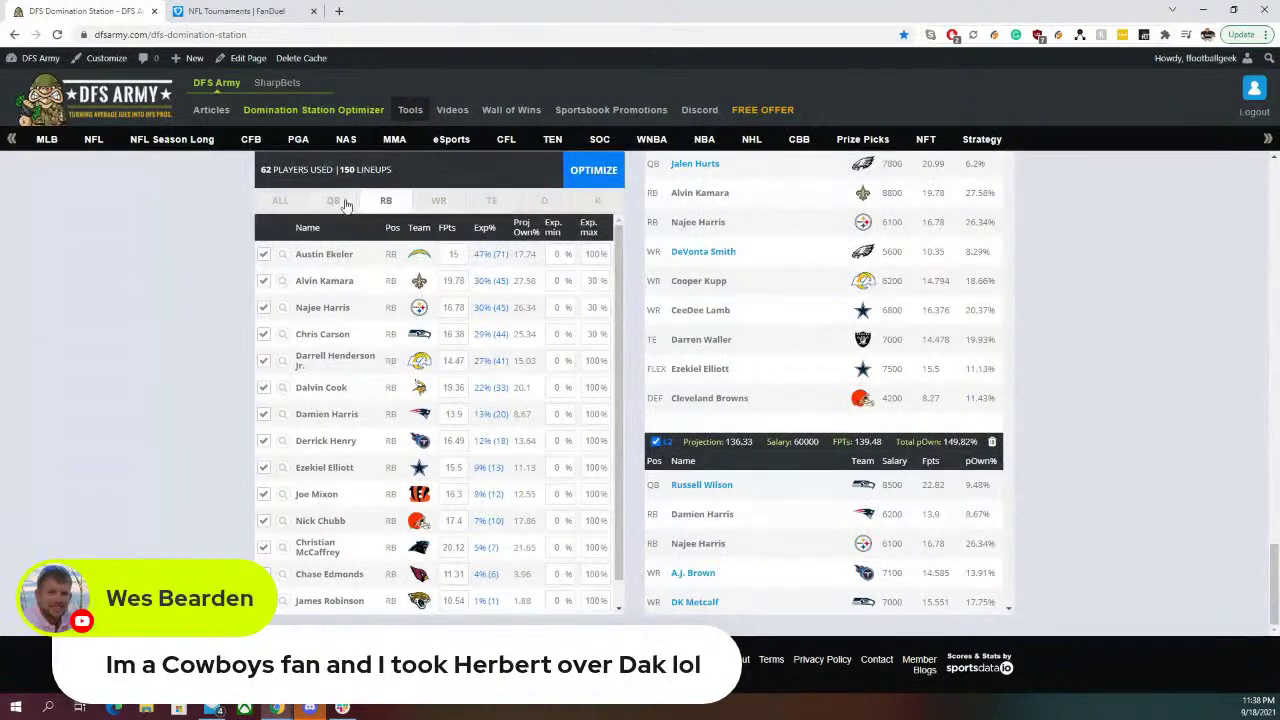
left_click(338, 202)
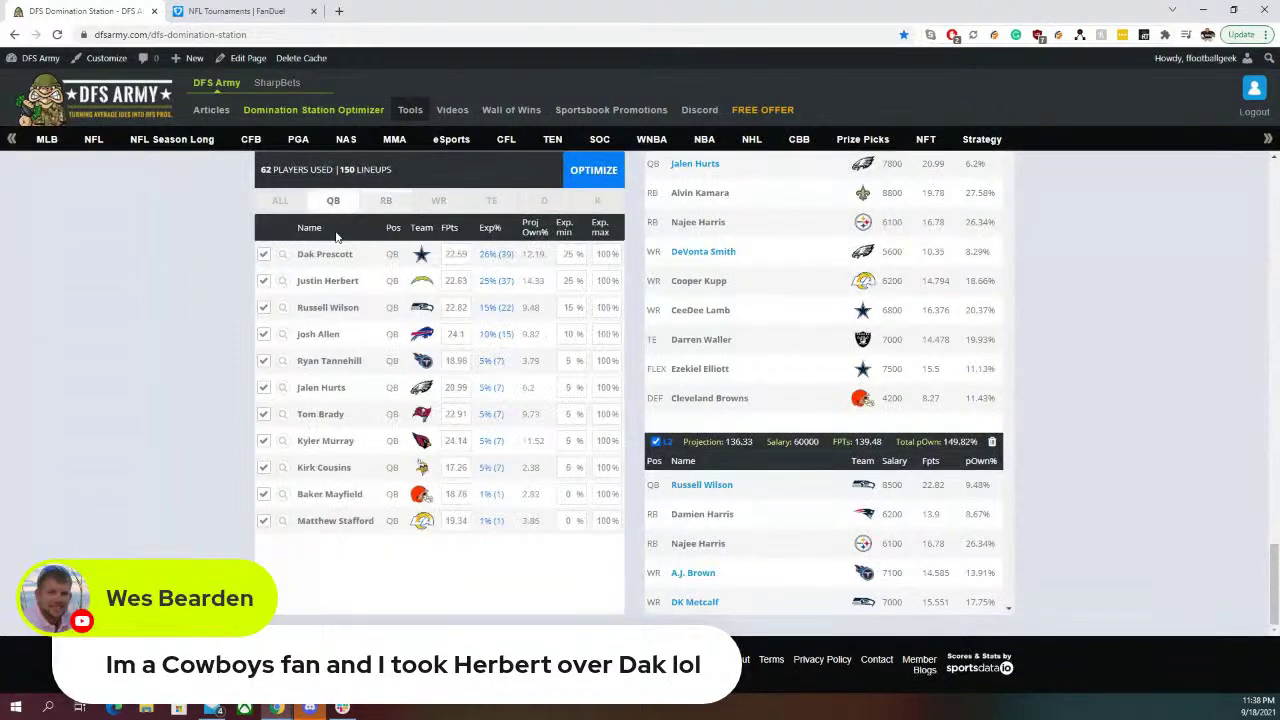
left_click(283, 281)
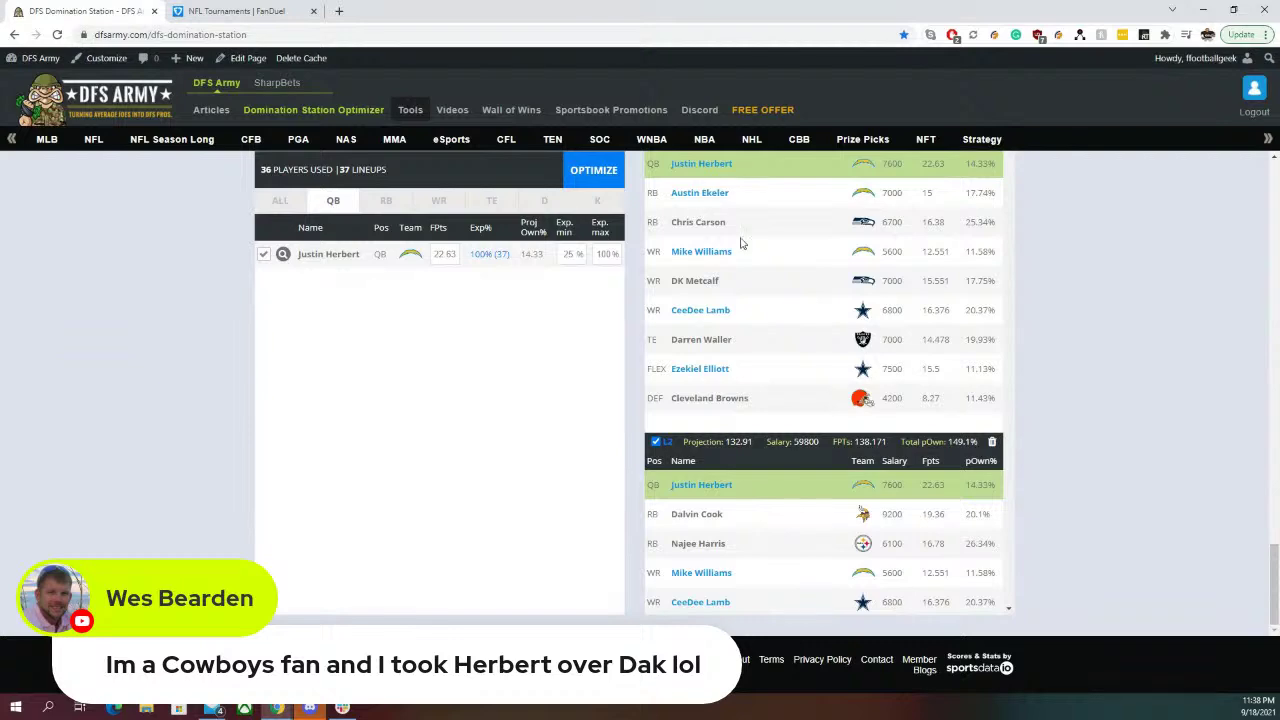
Sort the generated lineups by fantasy points and review the top Justin Herbert lineups
scroll(1071, 294, "up", 2)
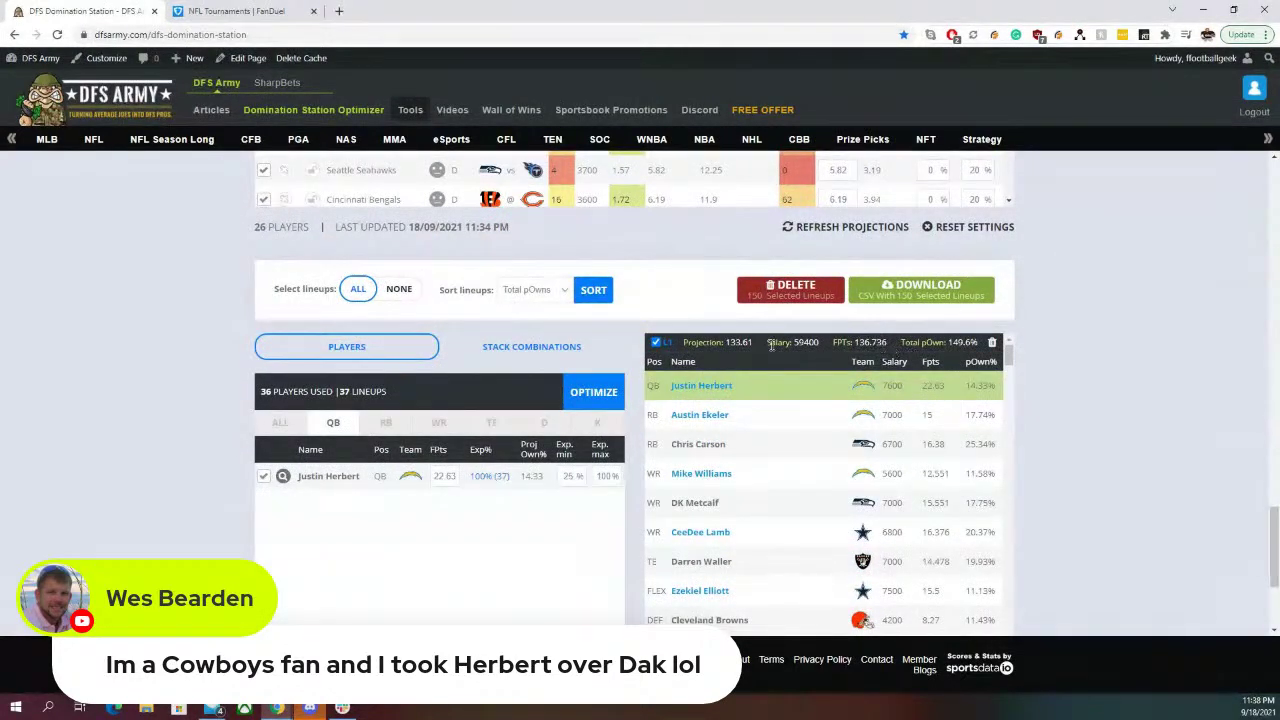
left_click(560, 291)
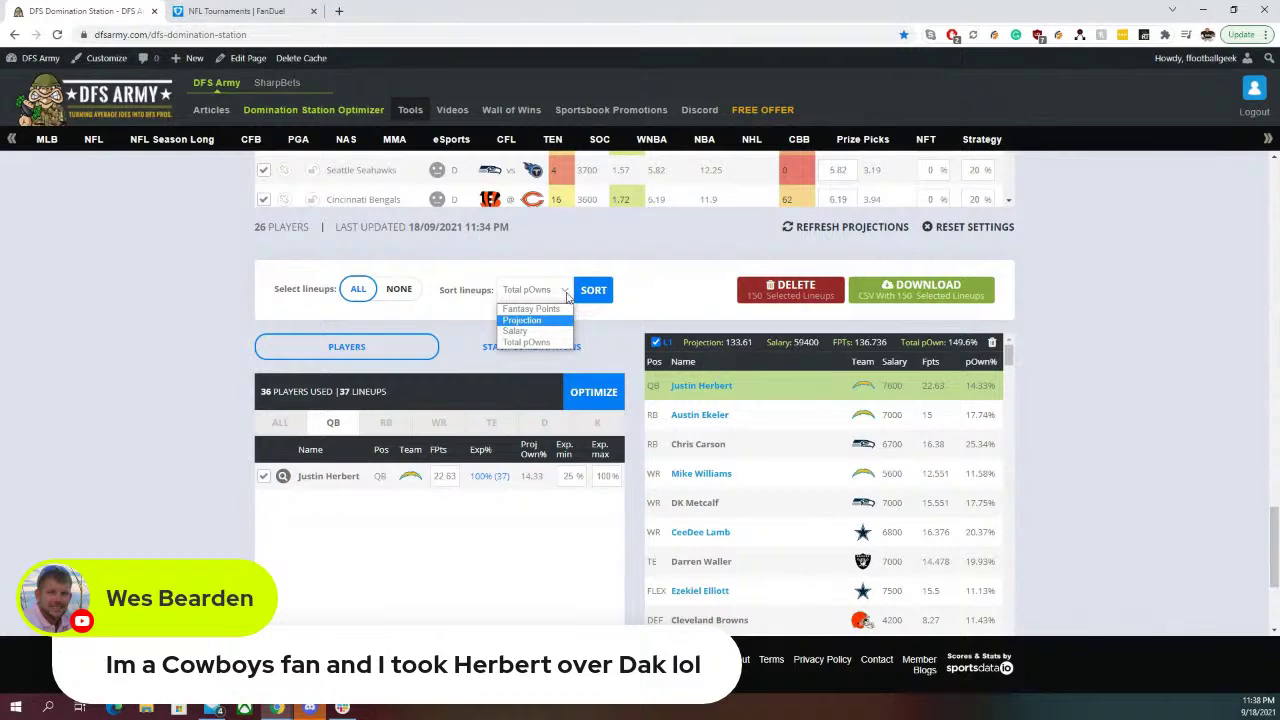
left_click(533, 309)
left_click(594, 290)
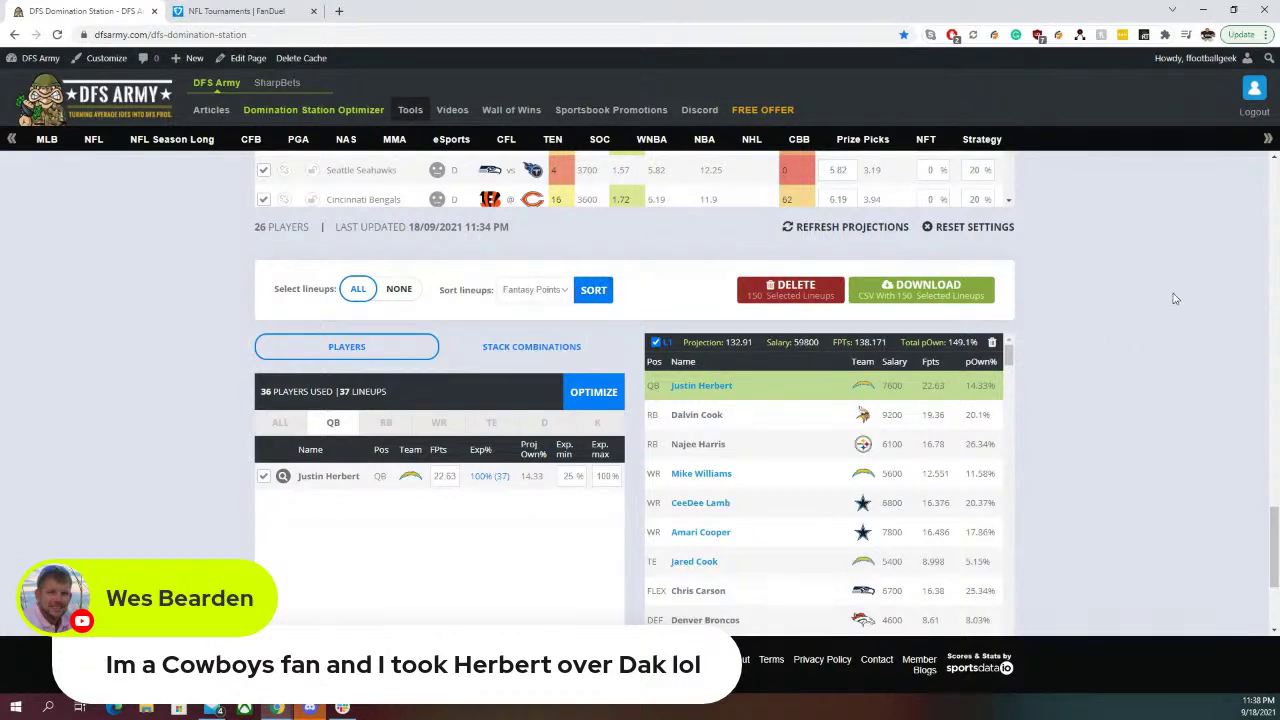
scroll(1177, 299, "down", 2)
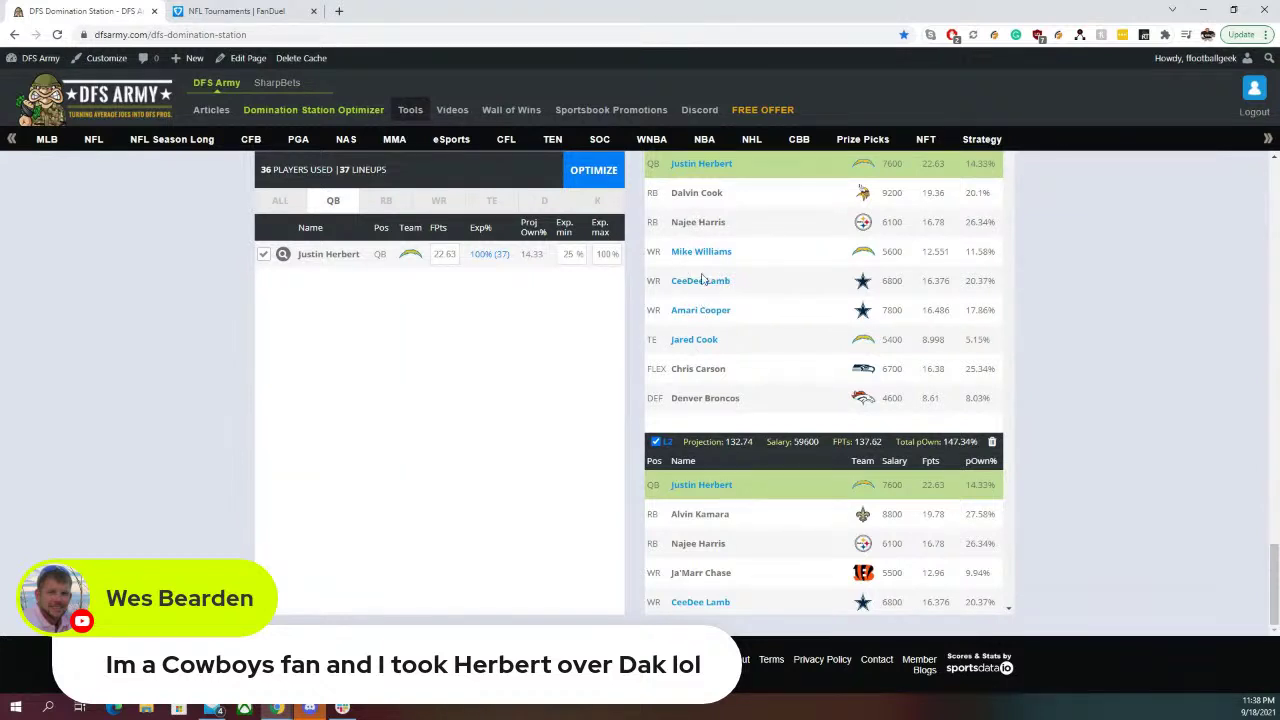
Examine the stack combinations used with quarterback Justin Herbert across the generated lineups
scroll(1083, 351, "up", 10)
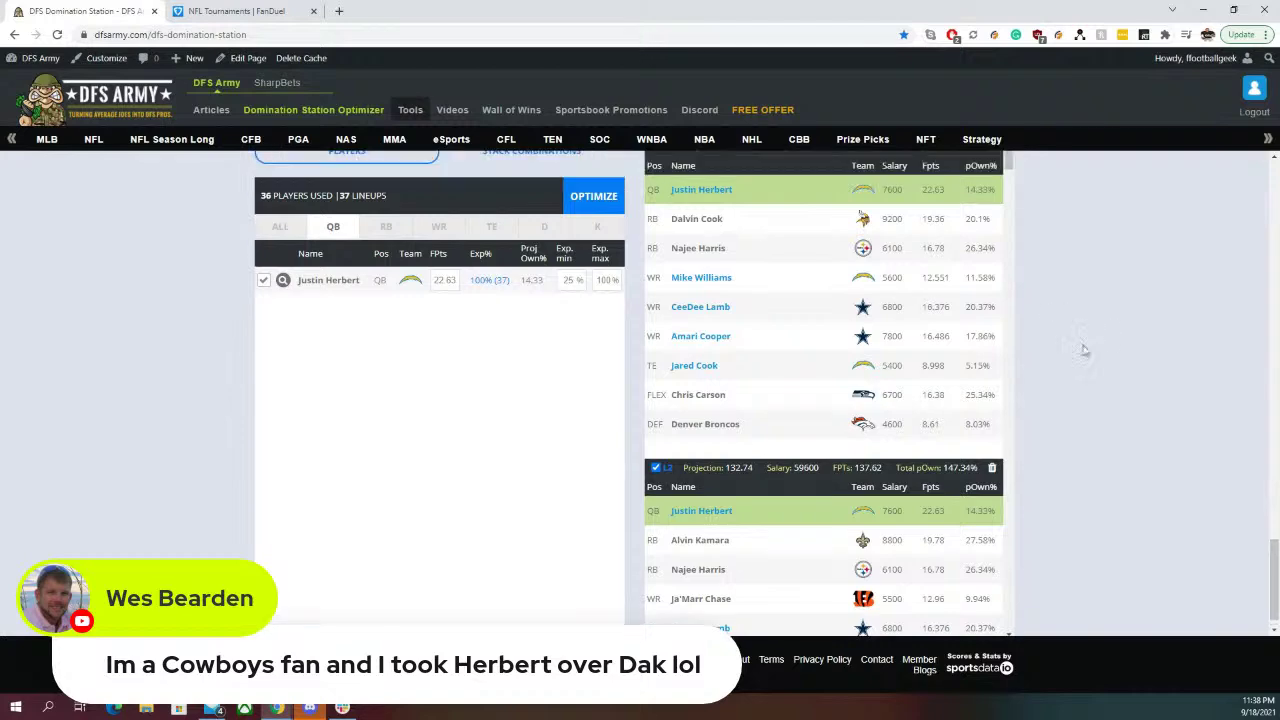
scroll(478, 350, "up", 2)
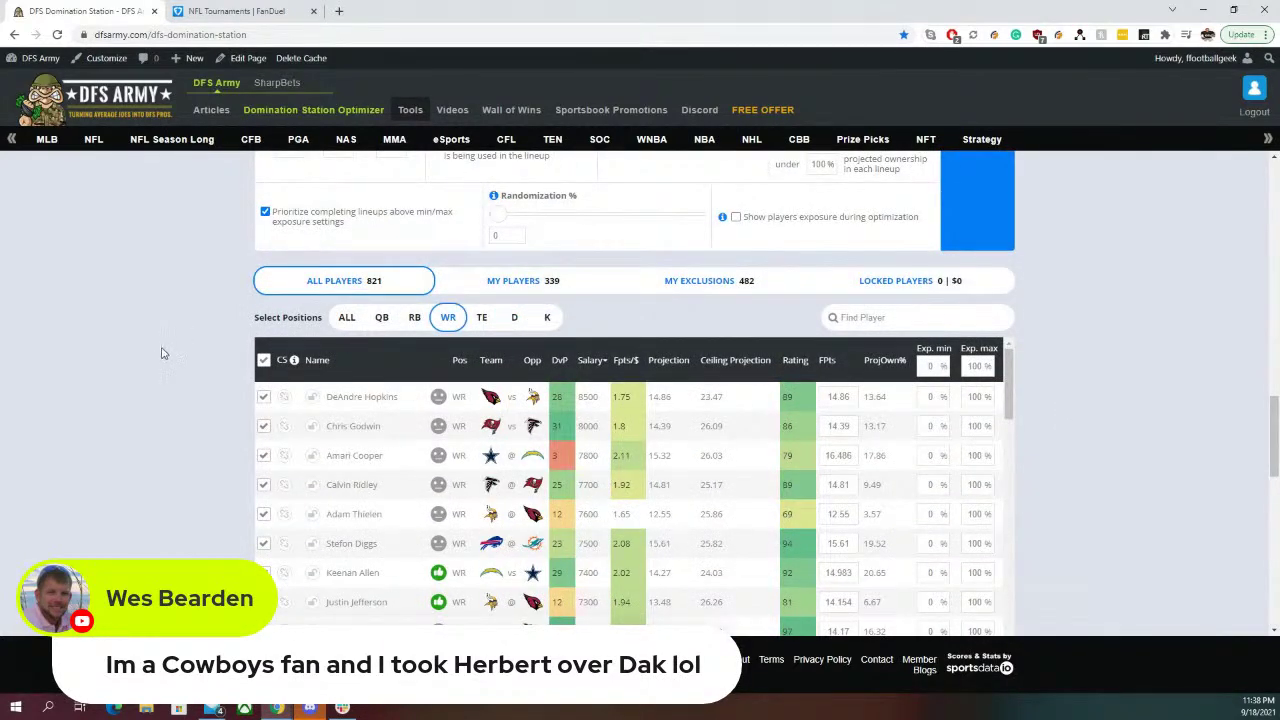
scroll(163, 353, "down", 3)
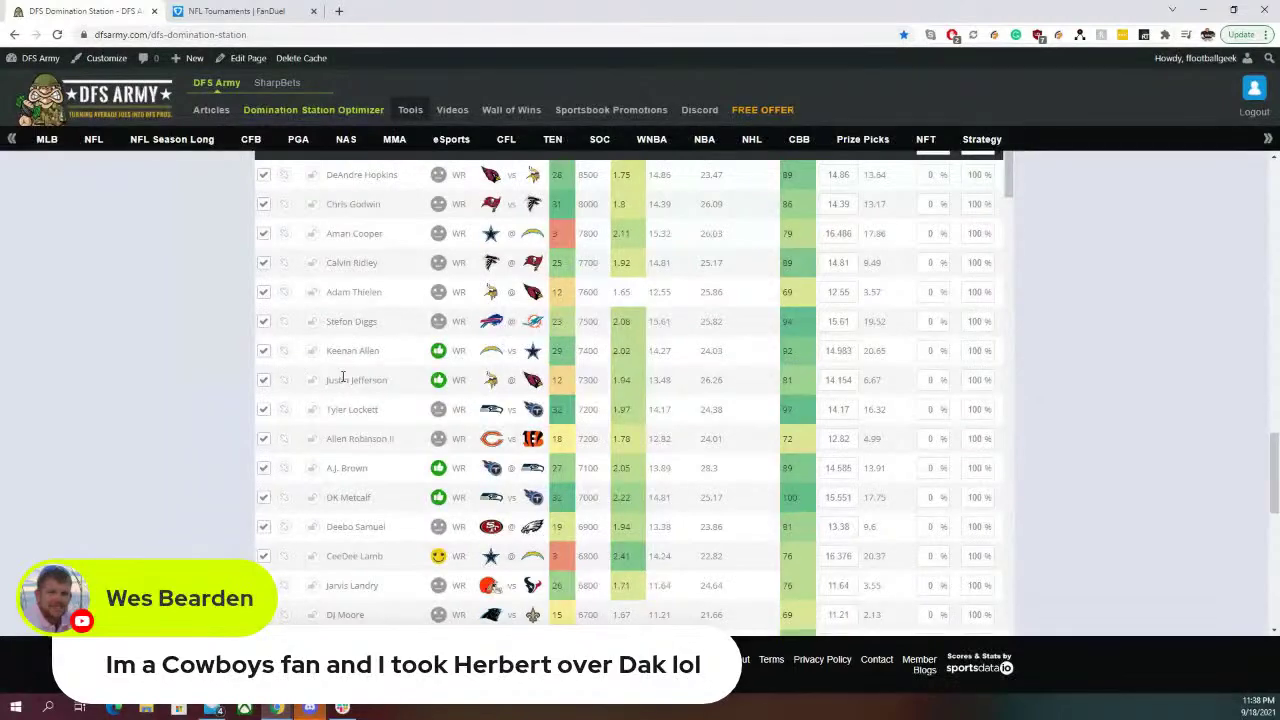
scroll(214, 399, "down", 5)
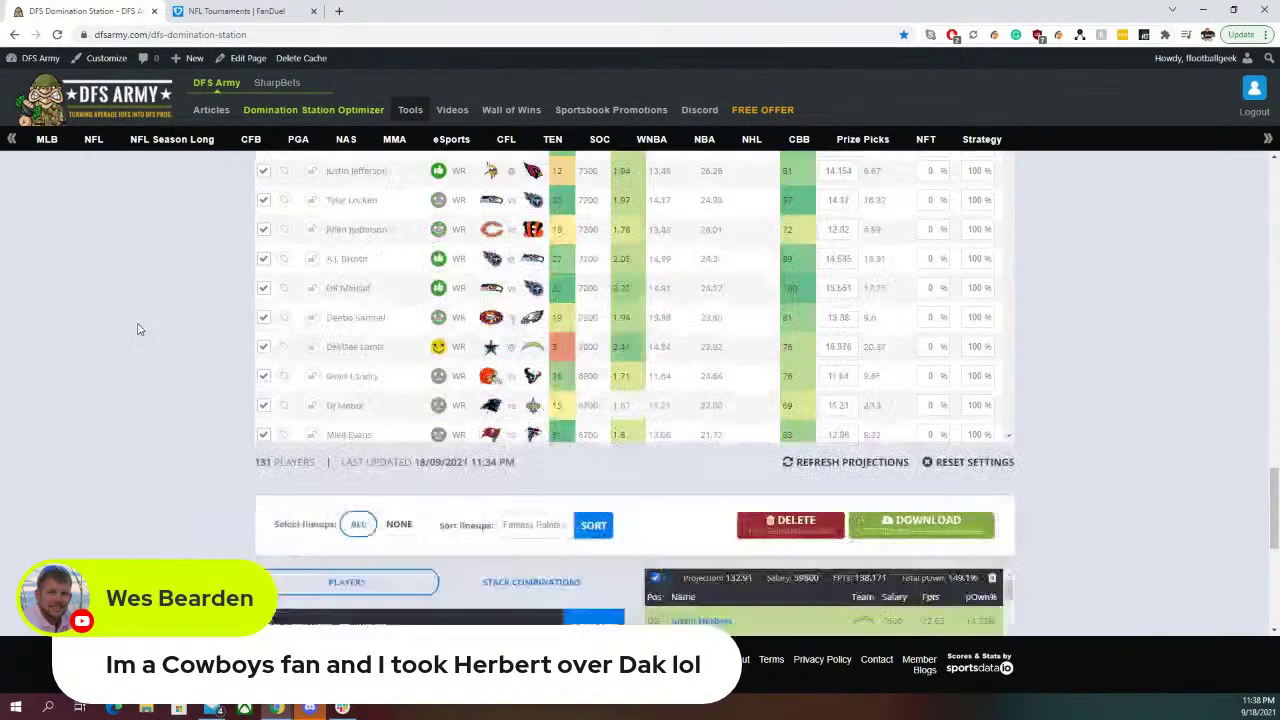
scroll(571, 587, "up", 3)
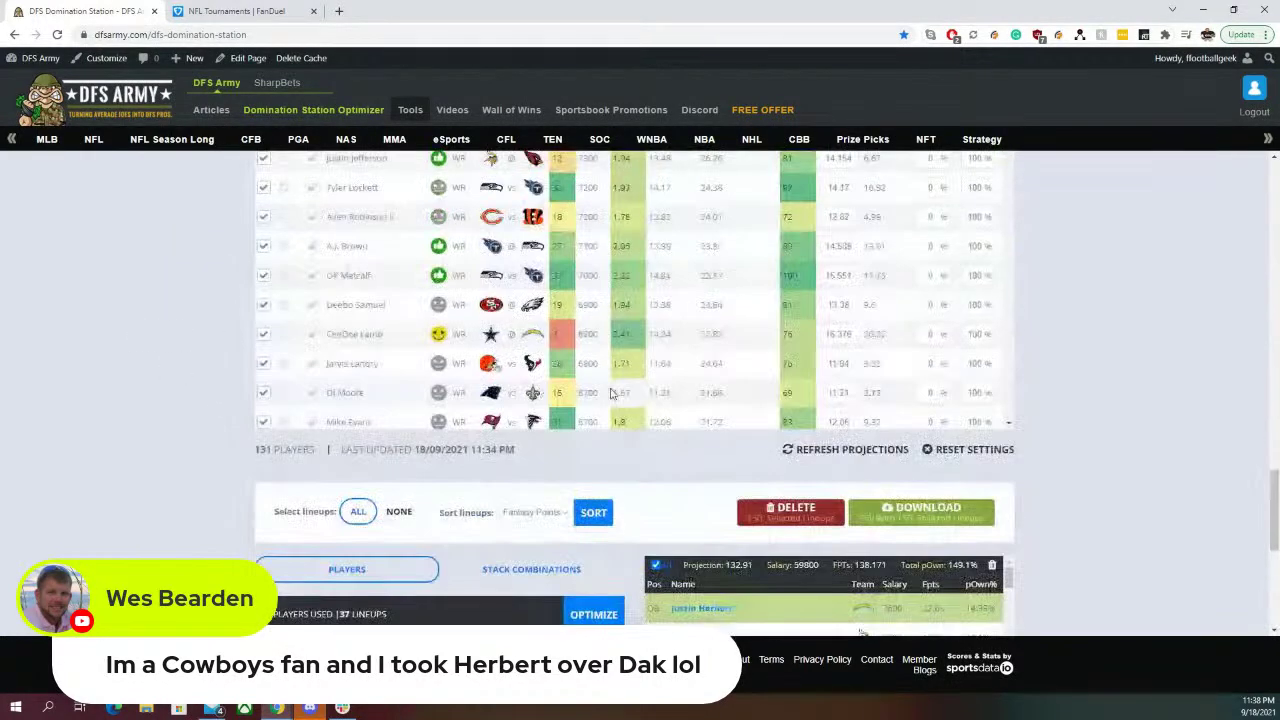
left_click(540, 569)
scroll(540, 575, "down", 5)
scroll(378, 472, "down", 10)
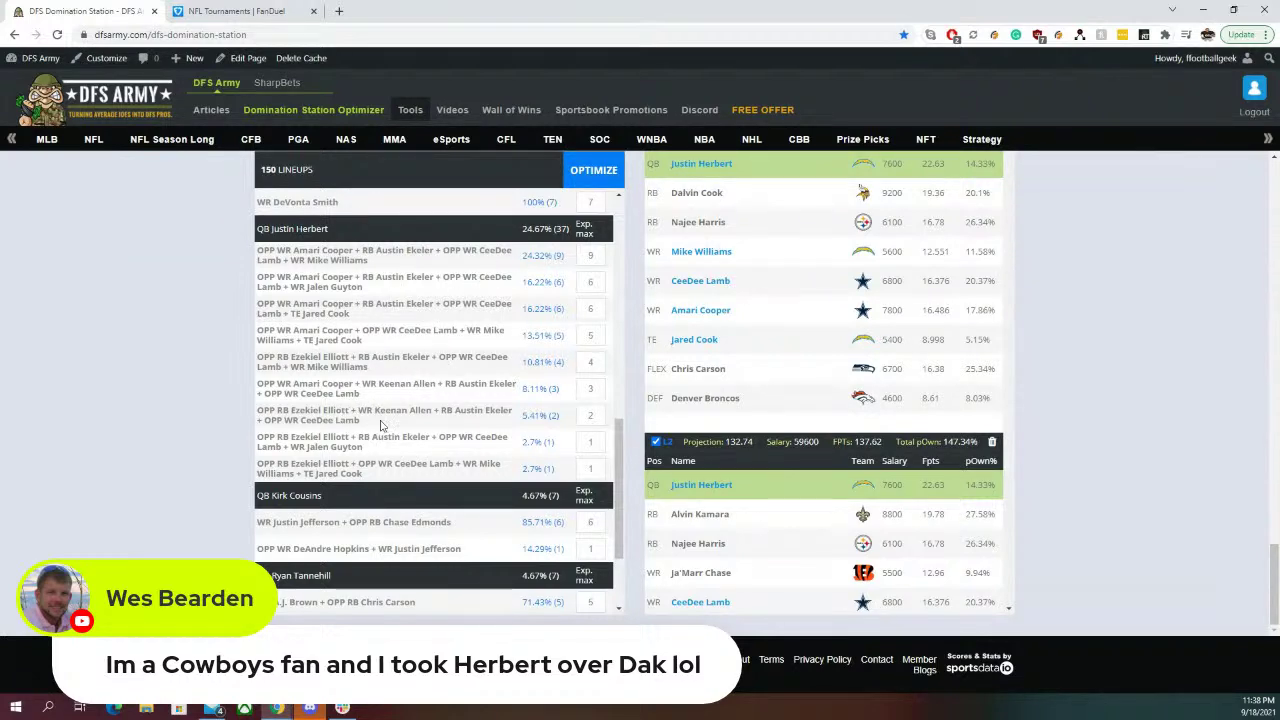
Change wide receiver Mike Williams's rating from the pink heart to the green thumbs-up in the player pool
scroll(190, 431, "up", 15)
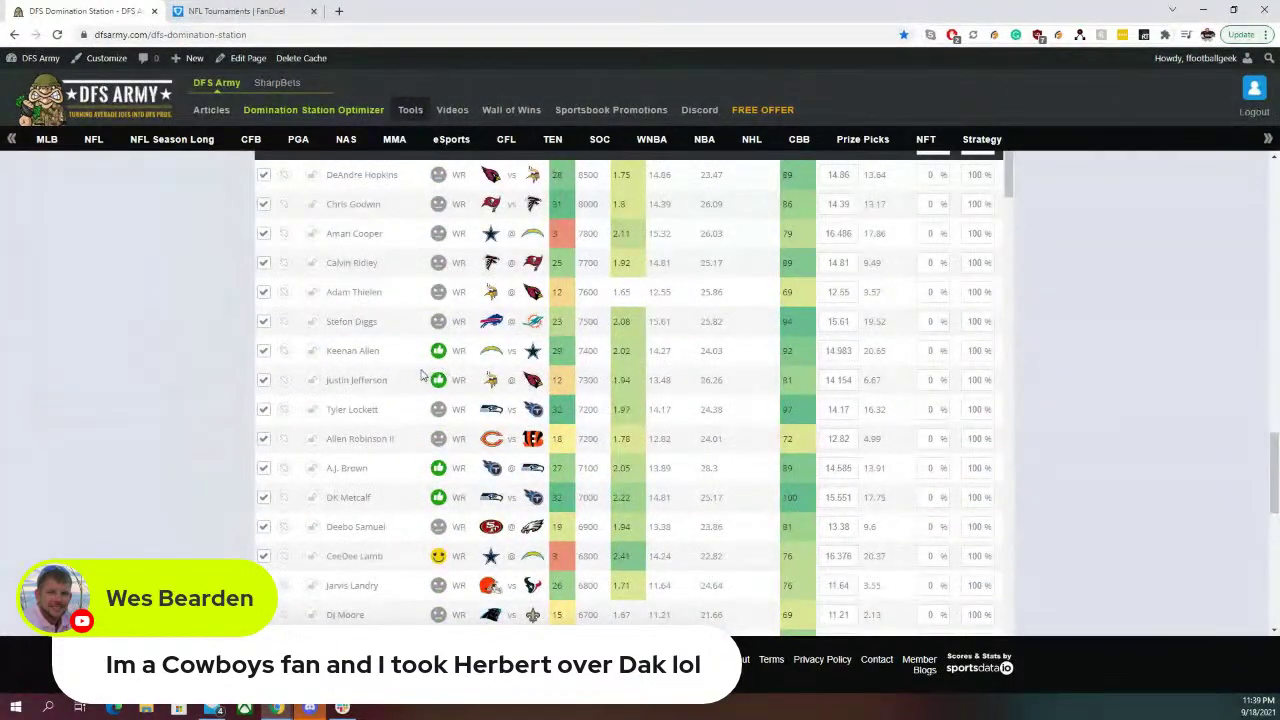
scroll(424, 375, "down", 2)
scroll(422, 375, "down", 3)
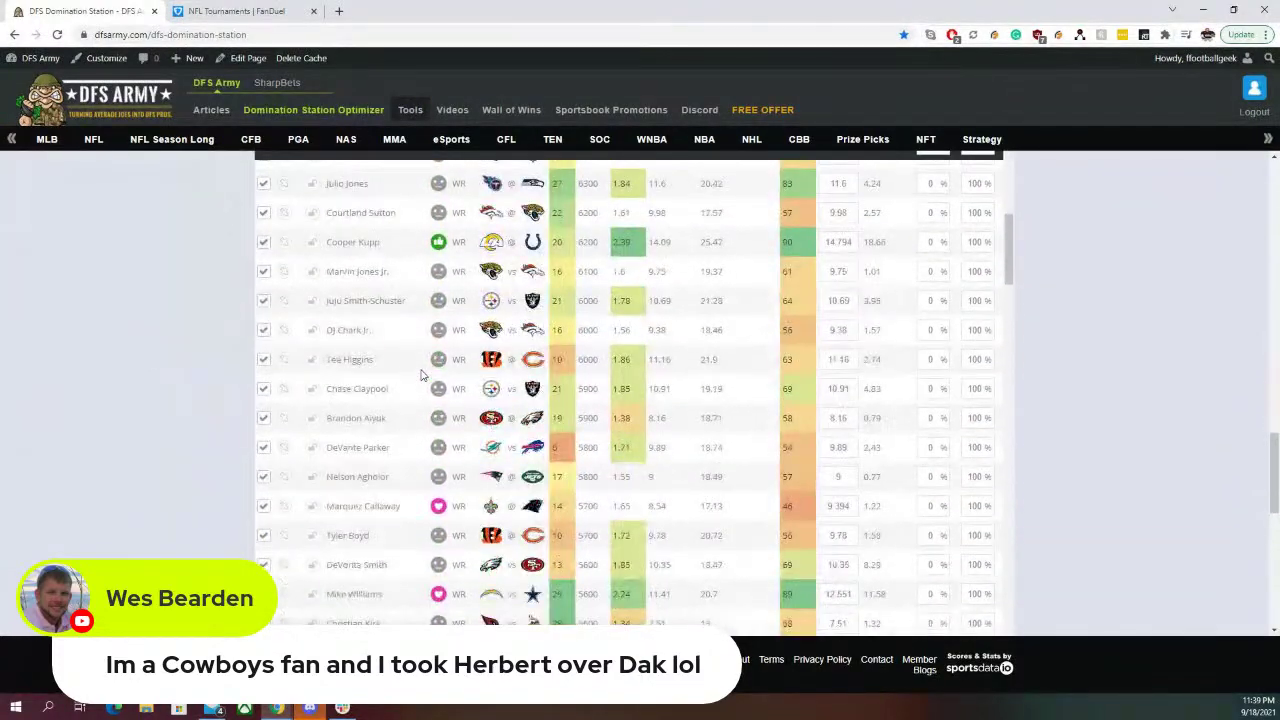
scroll(422, 375, "up", 5)
scroll(422, 375, "down", 9)
scroll(466, 431, "up", 5)
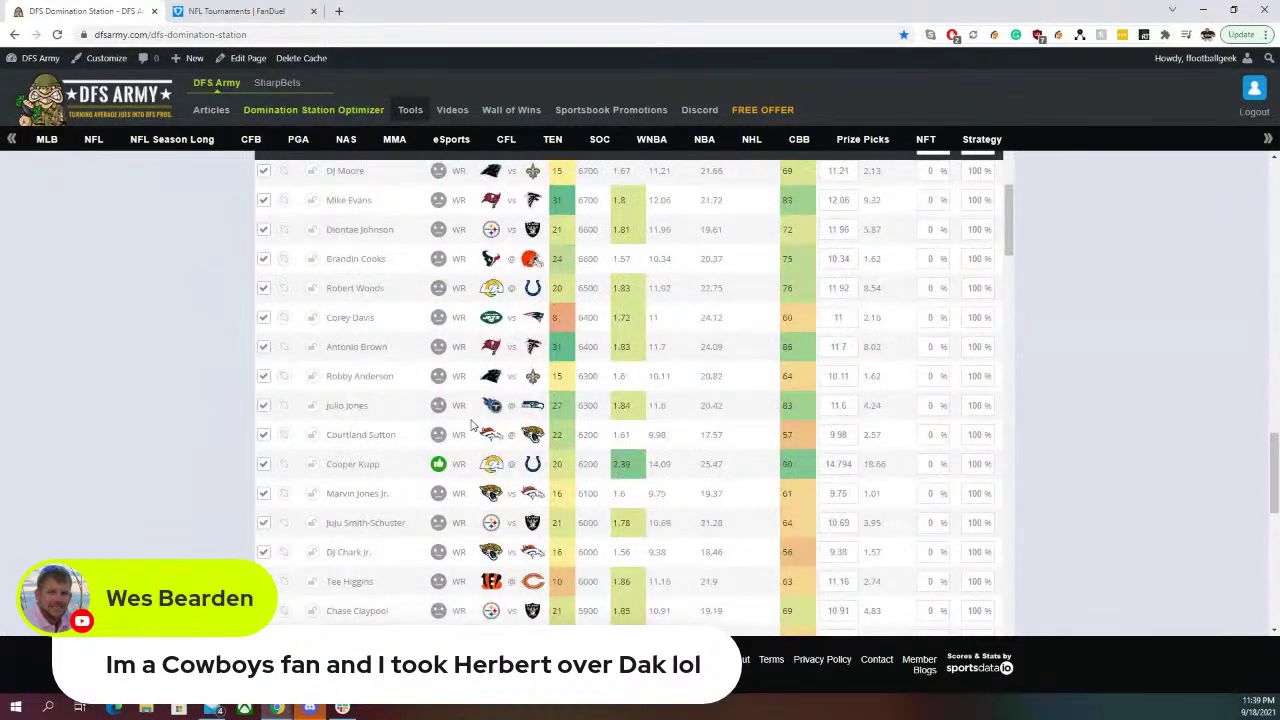
scroll(471, 428, "down", 5)
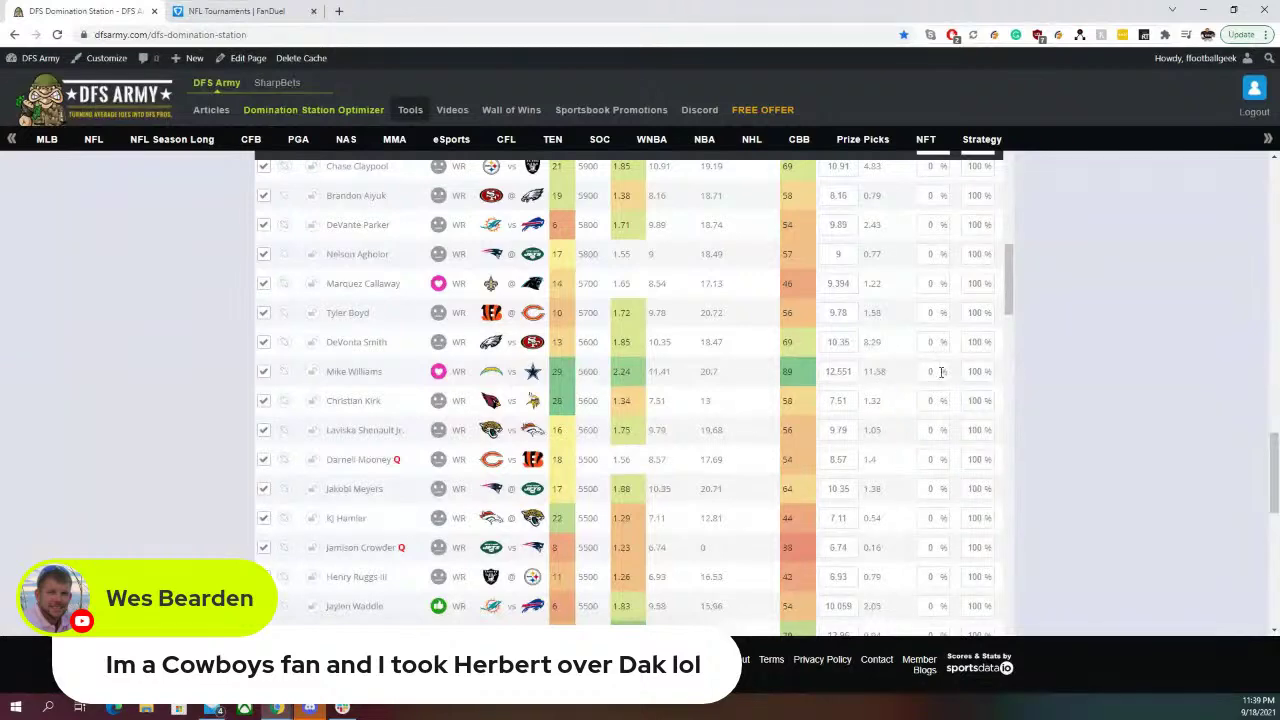
left_click(440, 374)
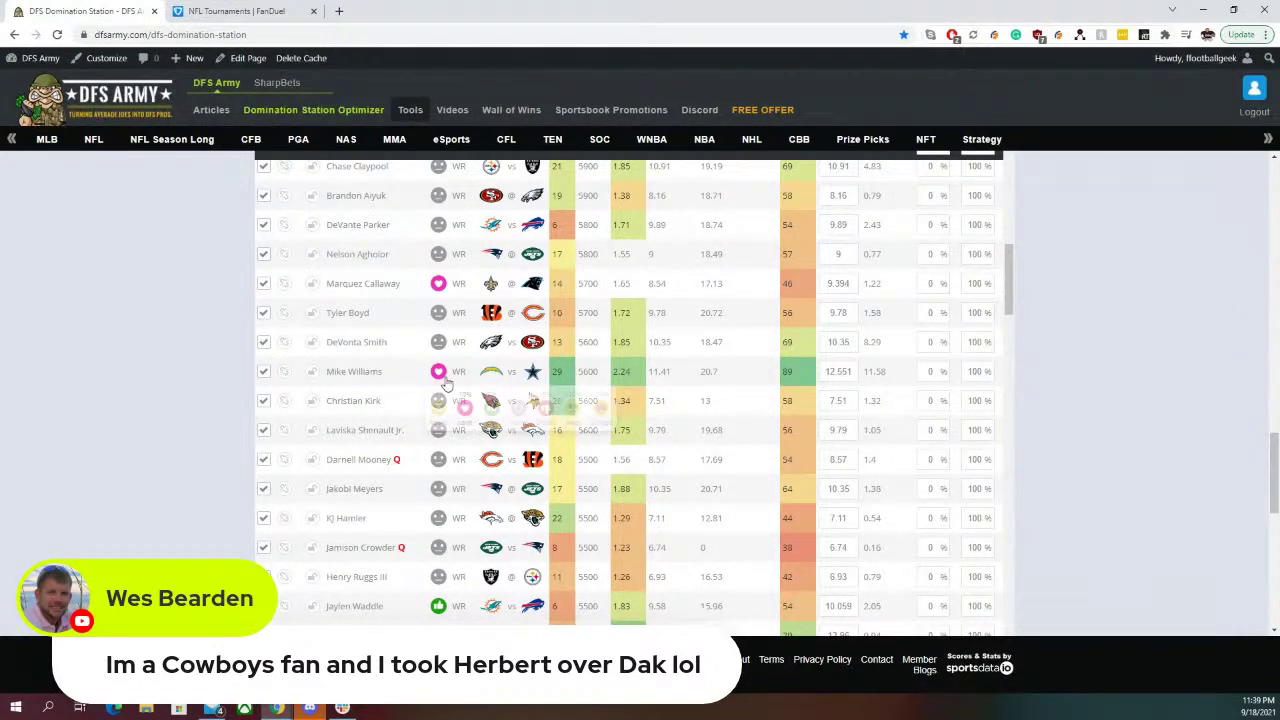
left_click(497, 405)
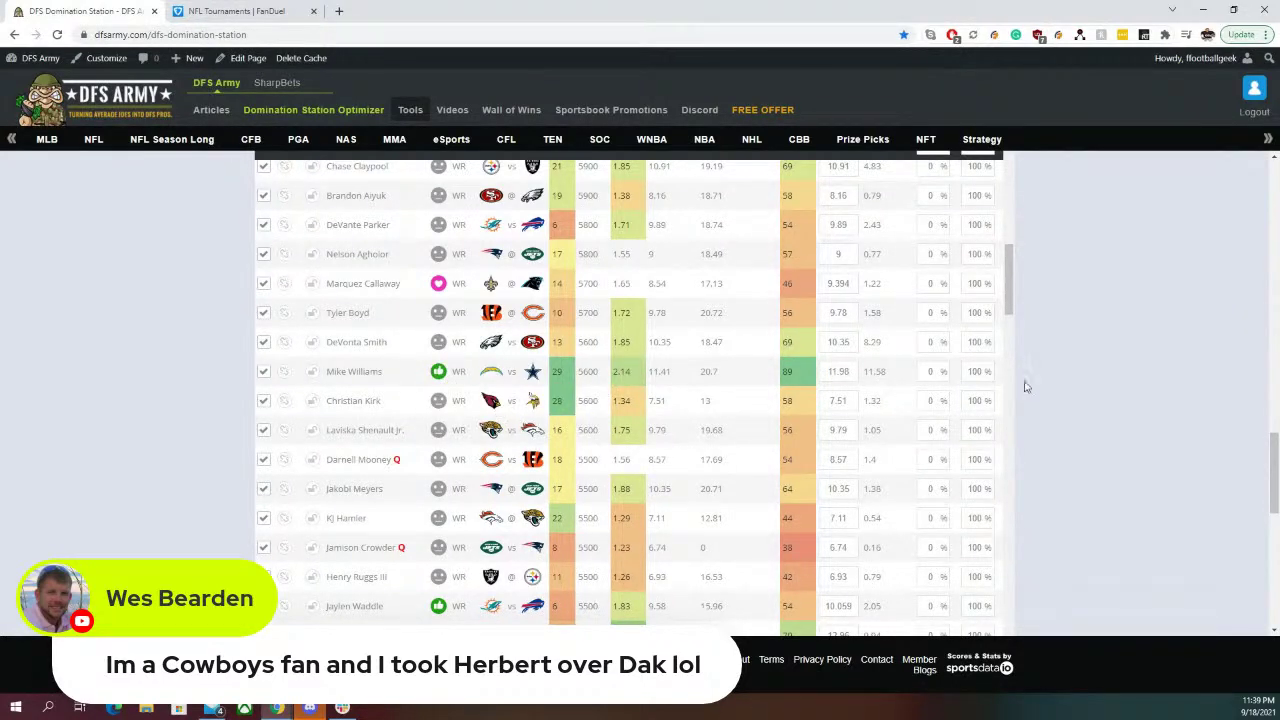
Re-optimize the 150 lineups with Mike Williams's changed rating
scroll(1097, 400, "up", 8)
scroll(992, 341, "down", 4)
left_click(989, 332)
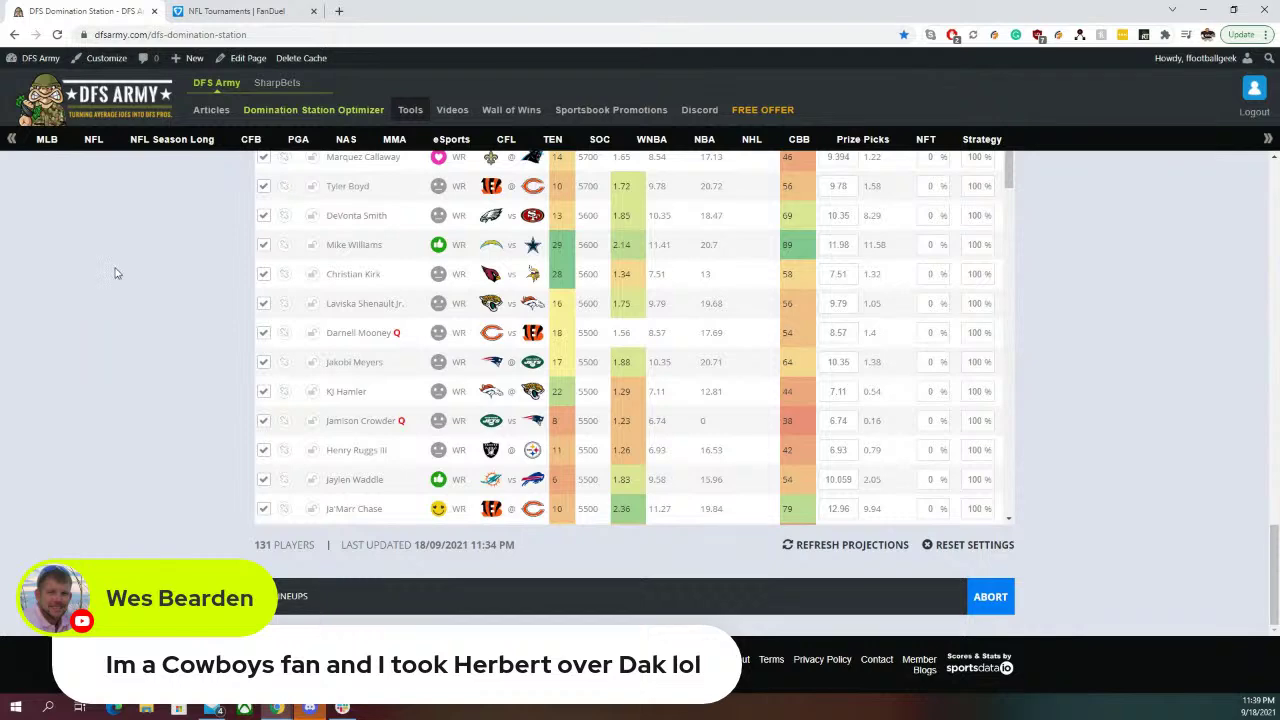
Check the quarterback, running back and wide receiver exposures in the newly generated lineups
scroll(125, 298, "down", 15)
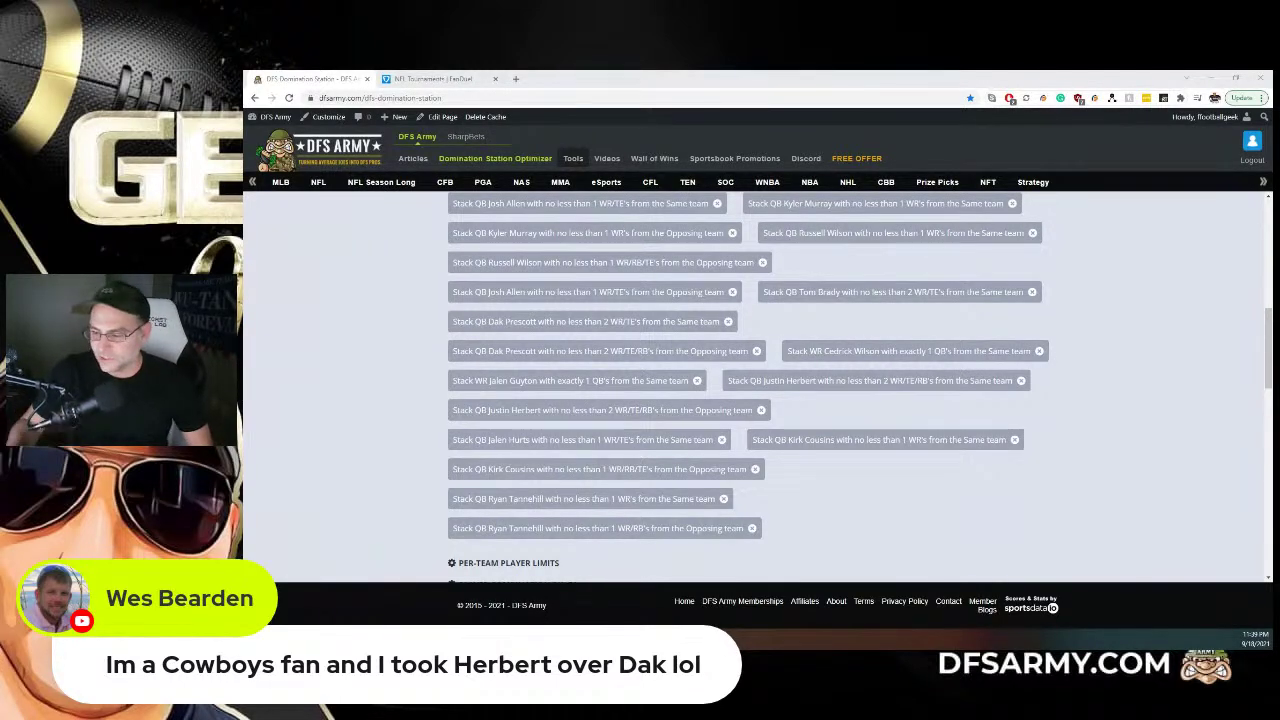
scroll(391, 466, "down", 10)
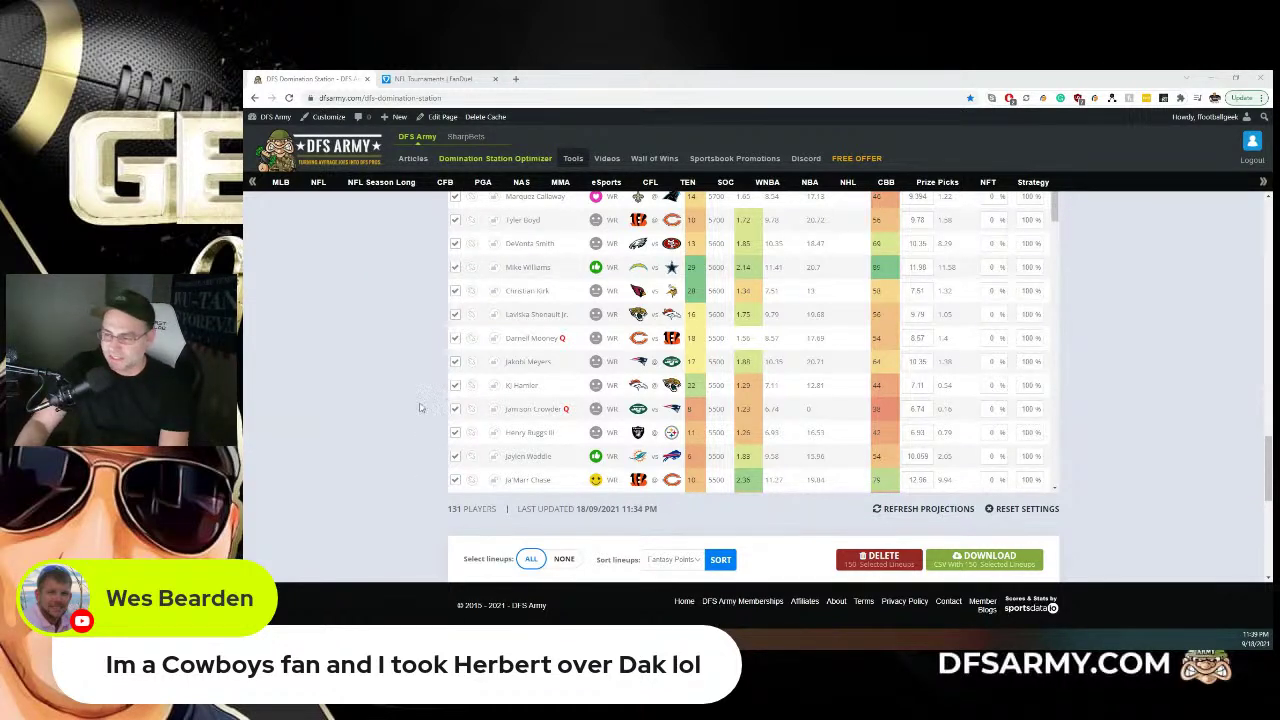
scroll(432, 447, "down", 5)
left_click(511, 232)
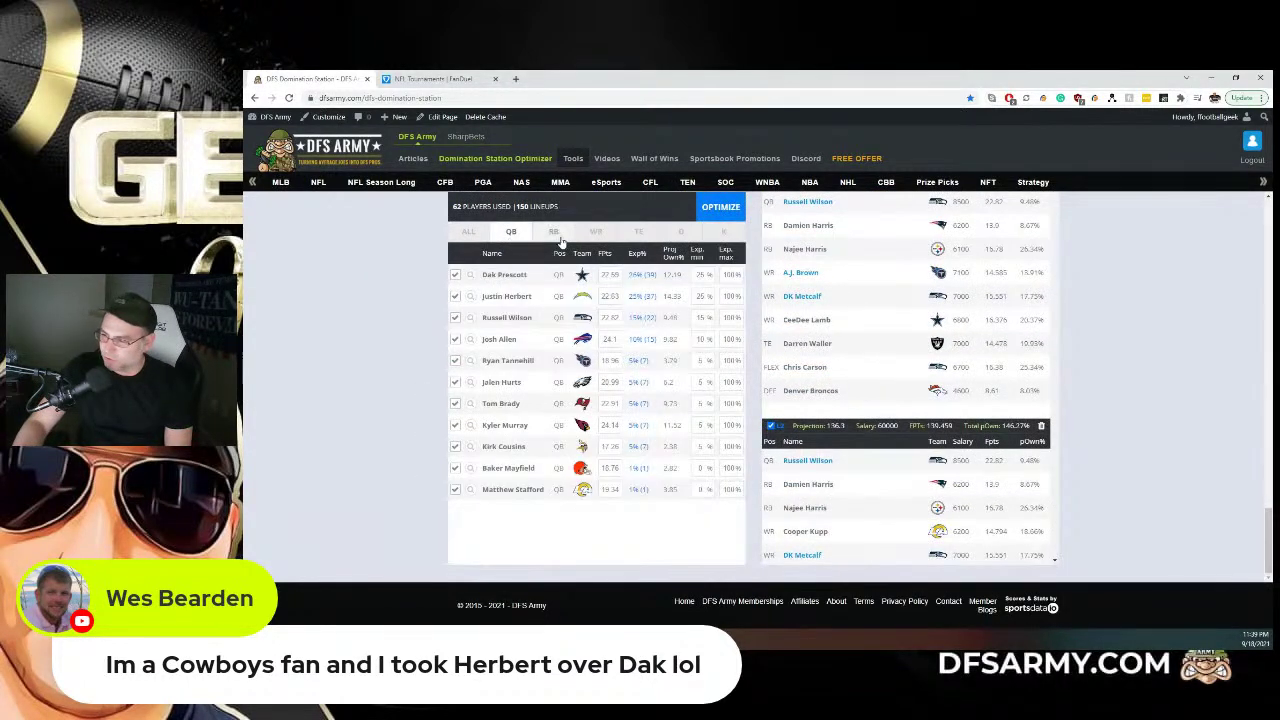
left_click(555, 233)
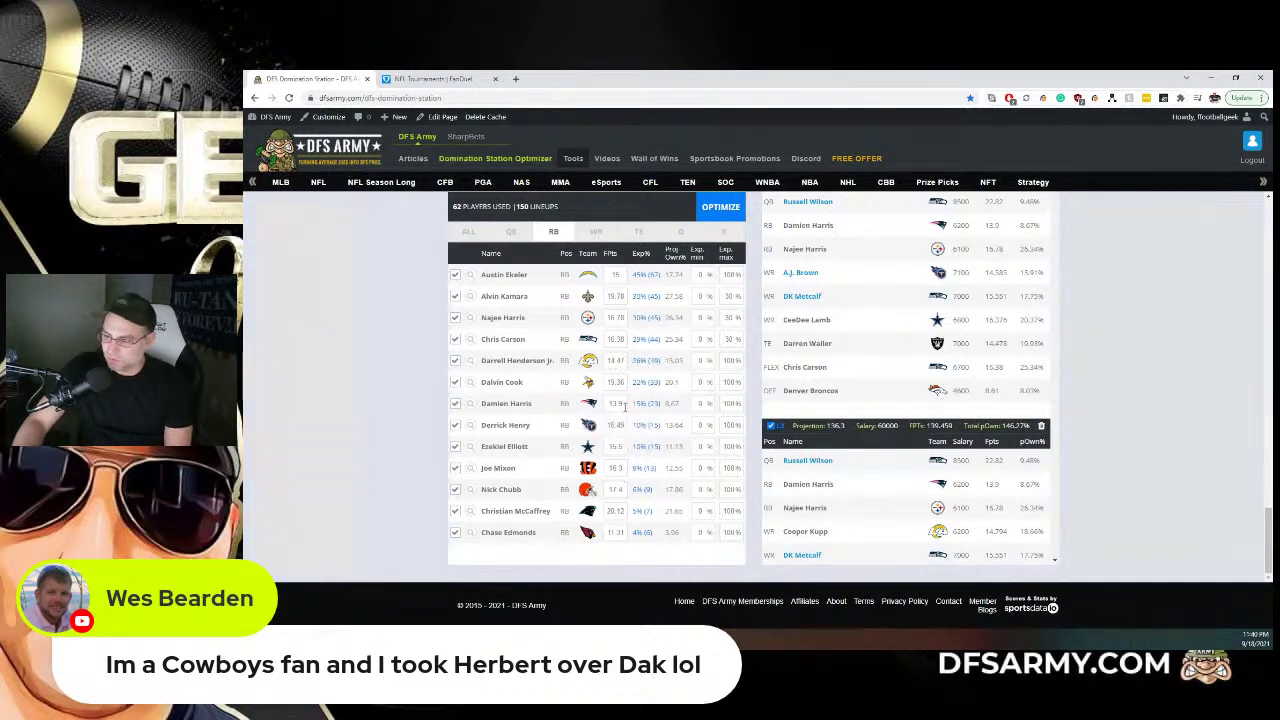
left_click(596, 232)
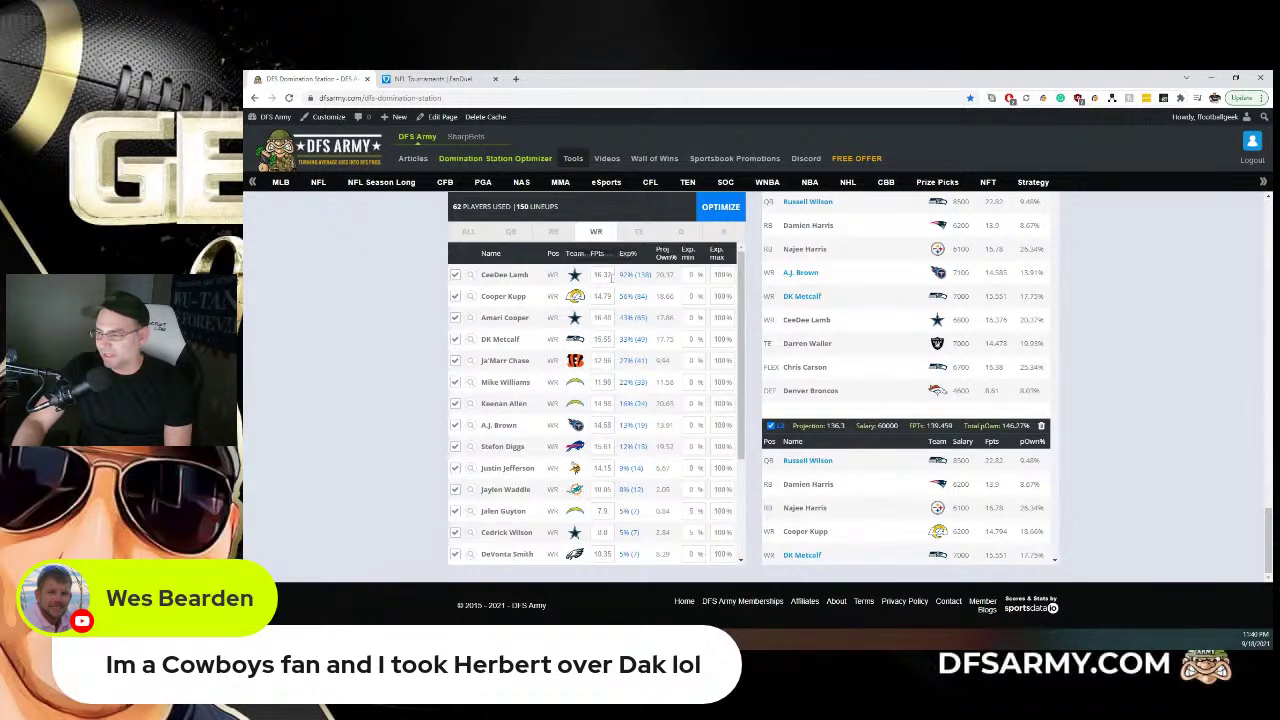
Set projected fantasy points to 12.3 for Mike Williams, 15.9 for Keenan Allen and 16 for CeeDee Lamb
double_click(603, 382)
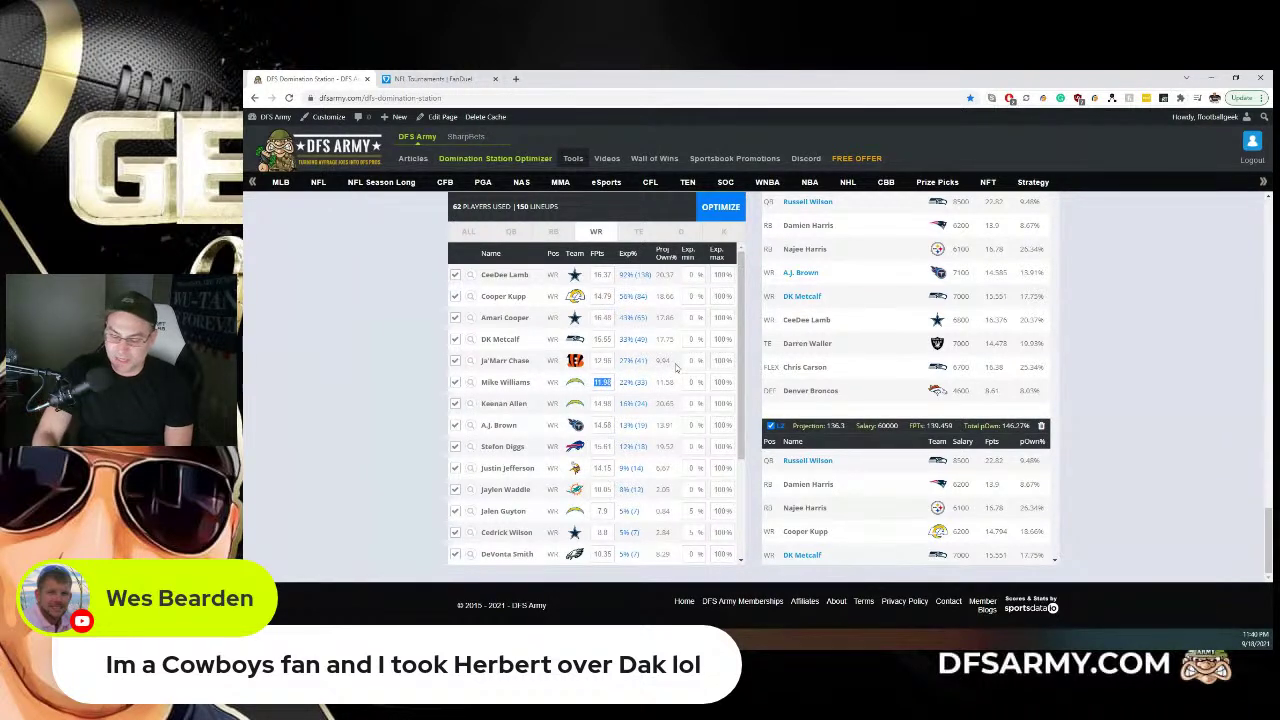
type("12.3")
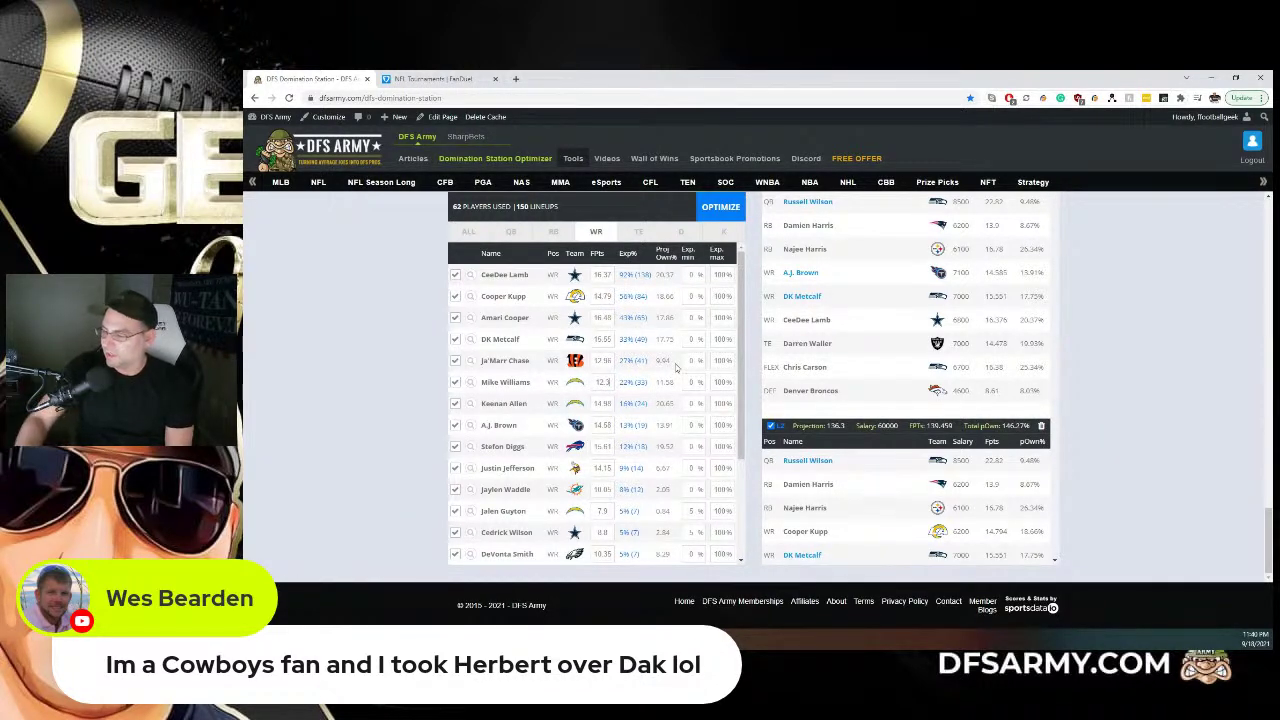
double_click(593, 403)
type("15")
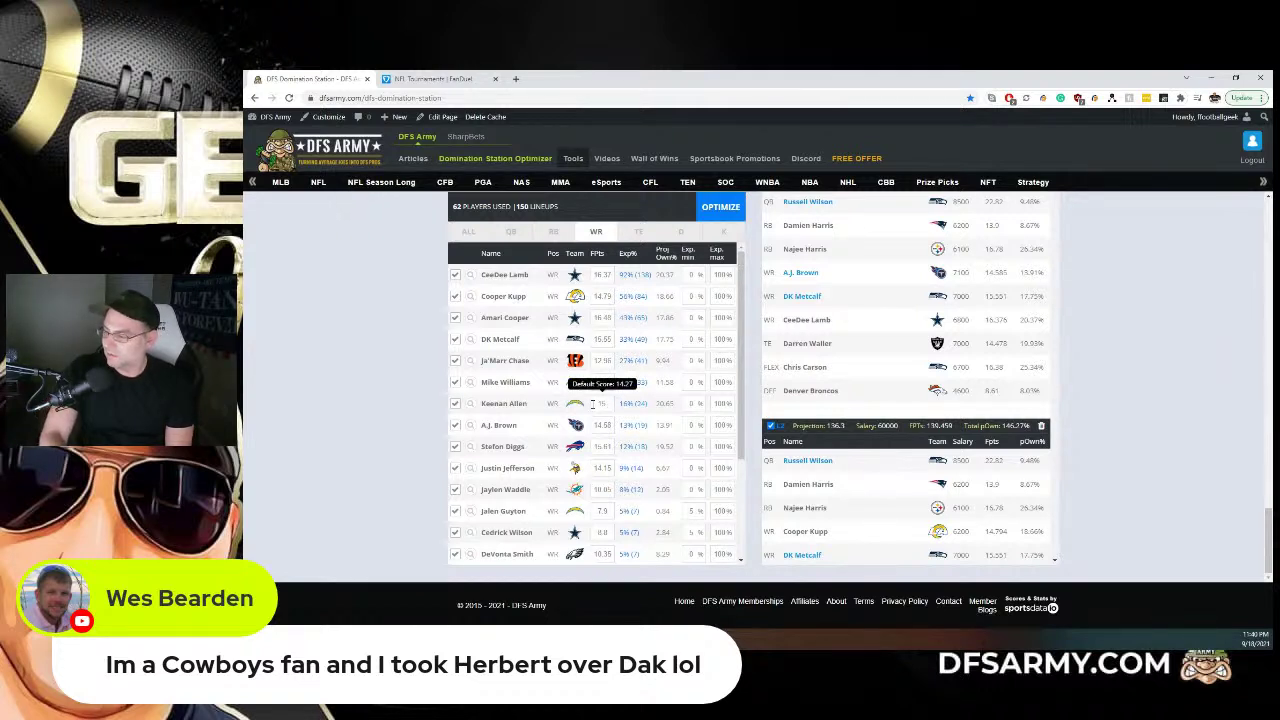
type(".3")
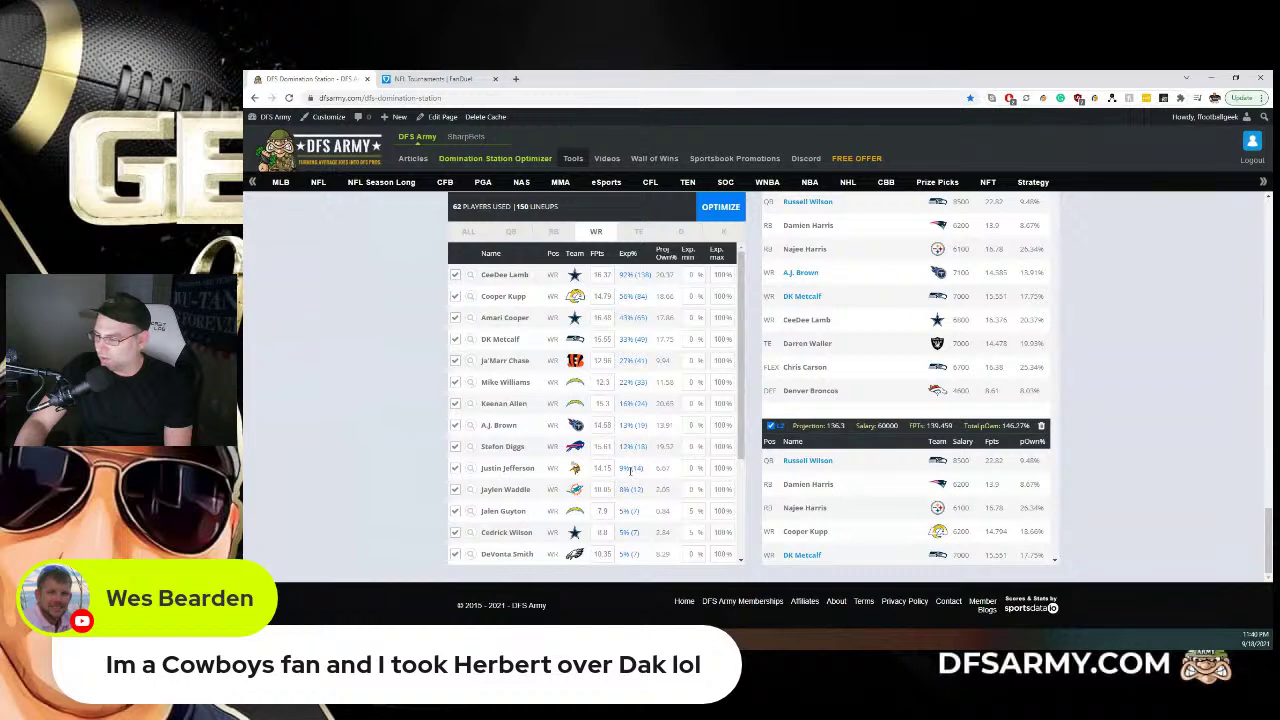
scroll(630, 467, "down", 3)
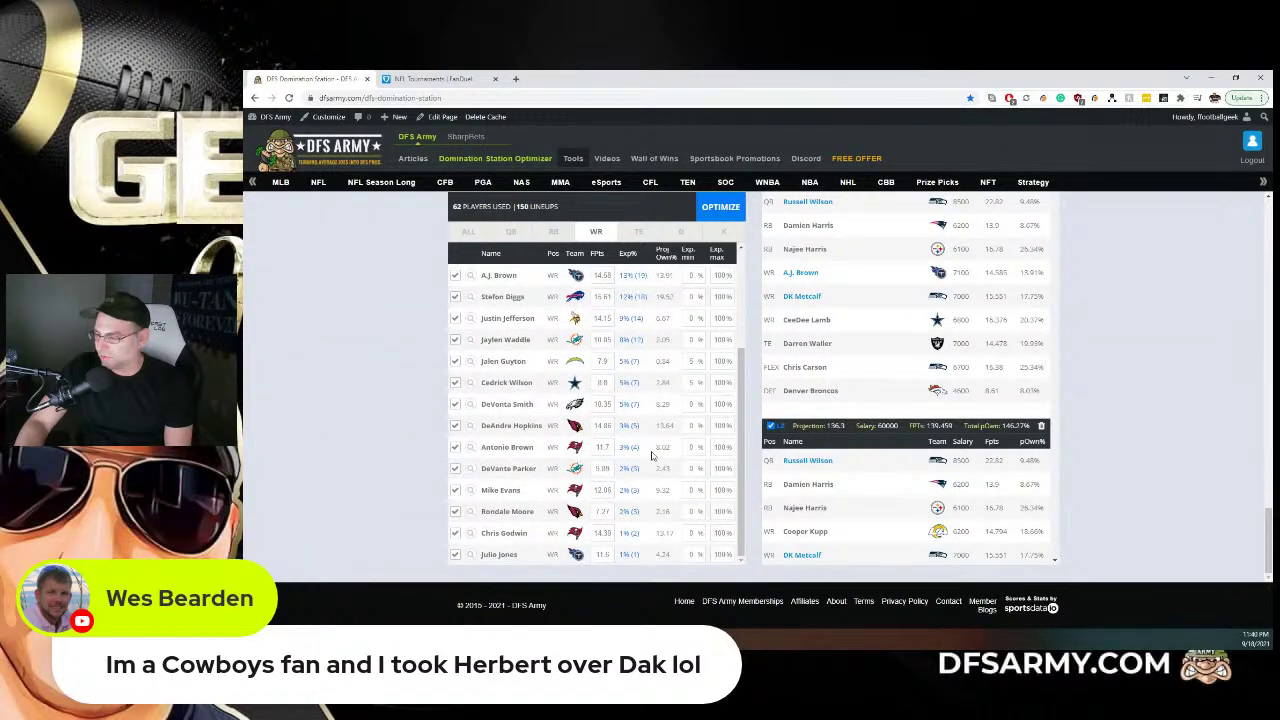
scroll(651, 455, "up", 3)
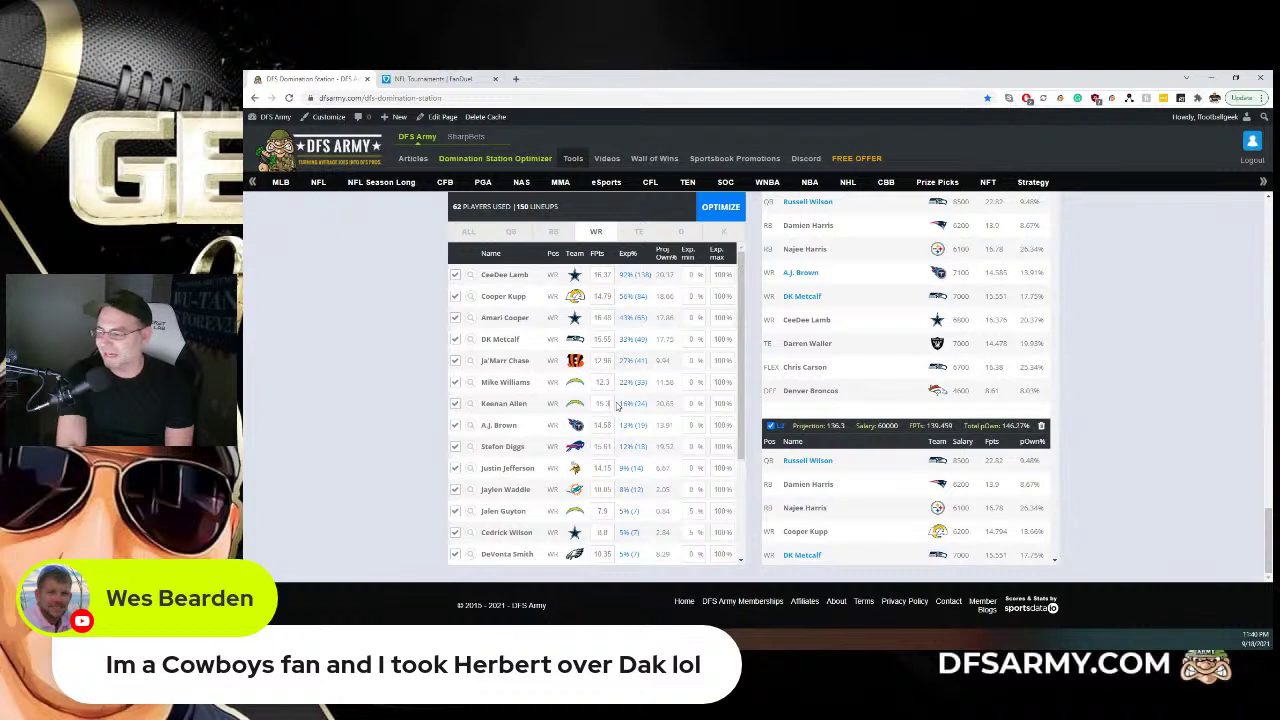
type(".9")
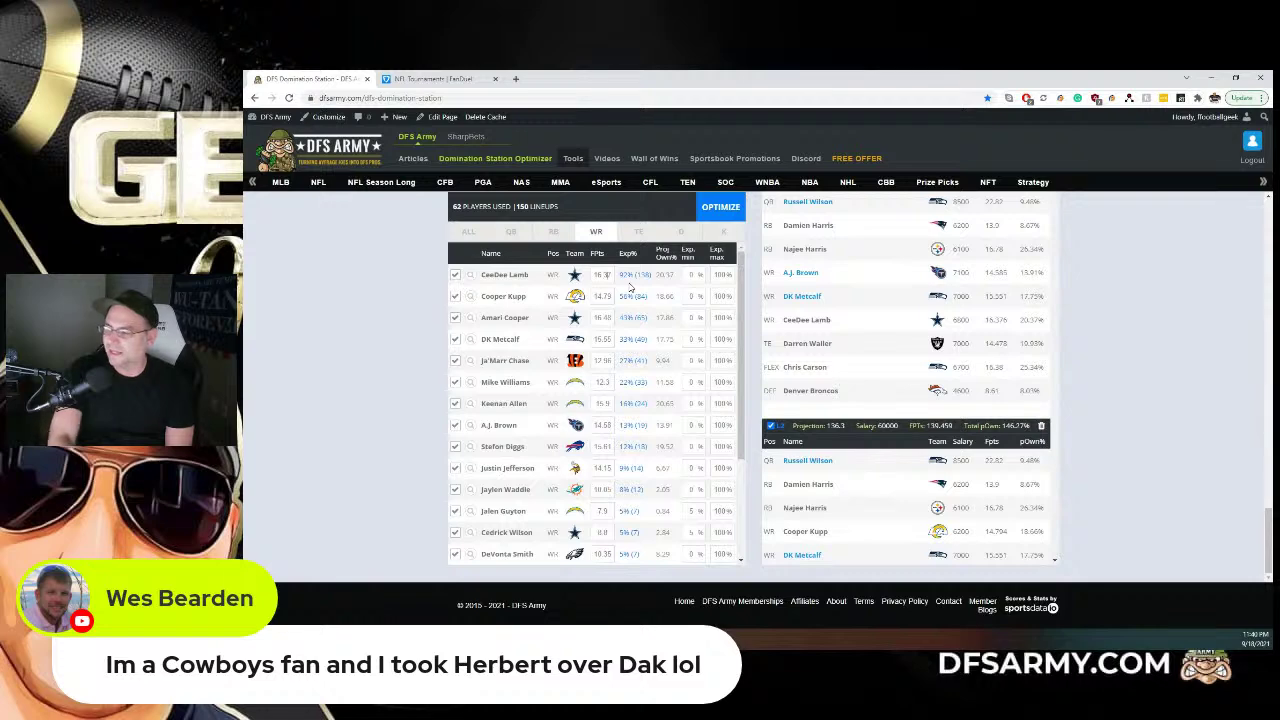
type("15")
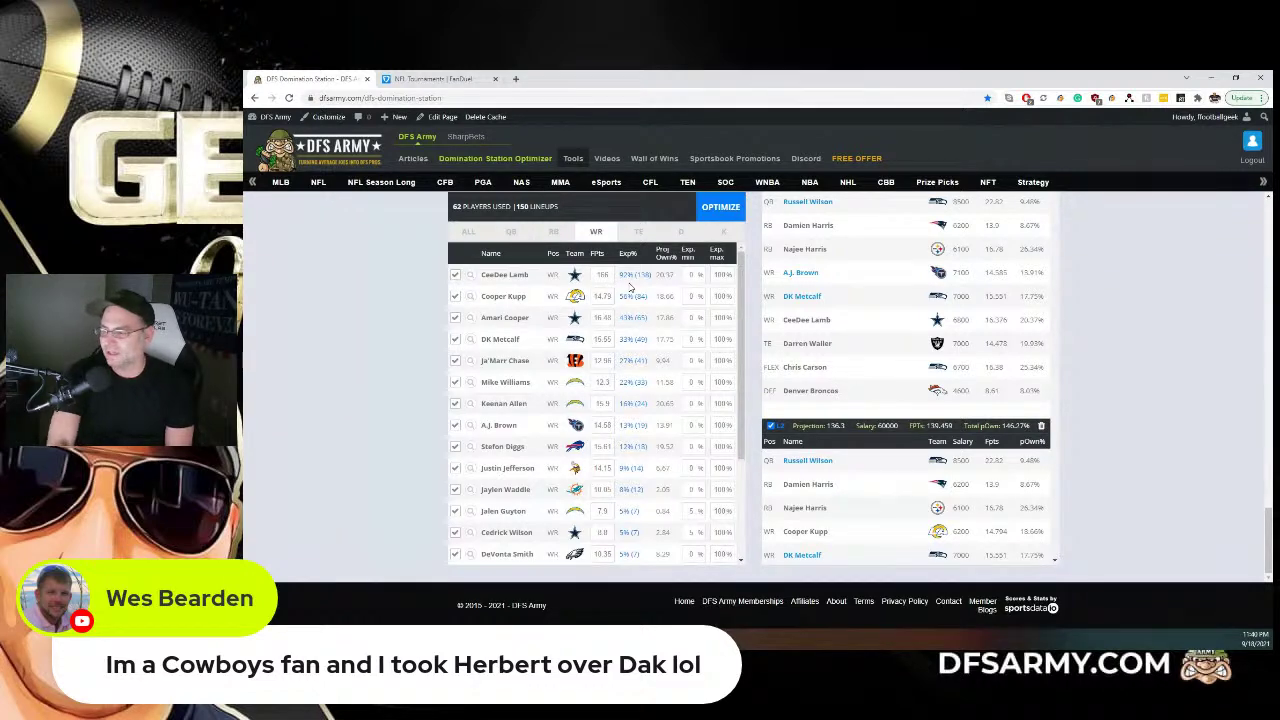
Re-optimize the 150 lineups with the updated wide receiver projections
left_click(711, 208)
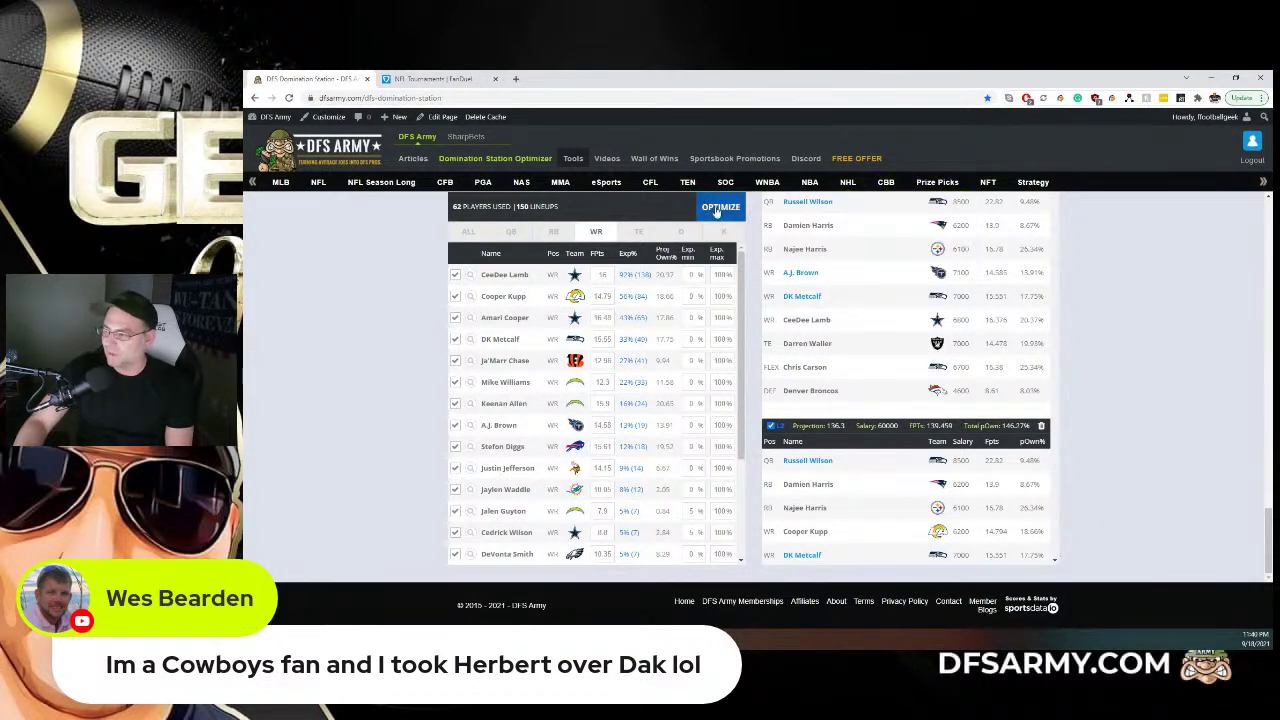
left_click(711, 208)
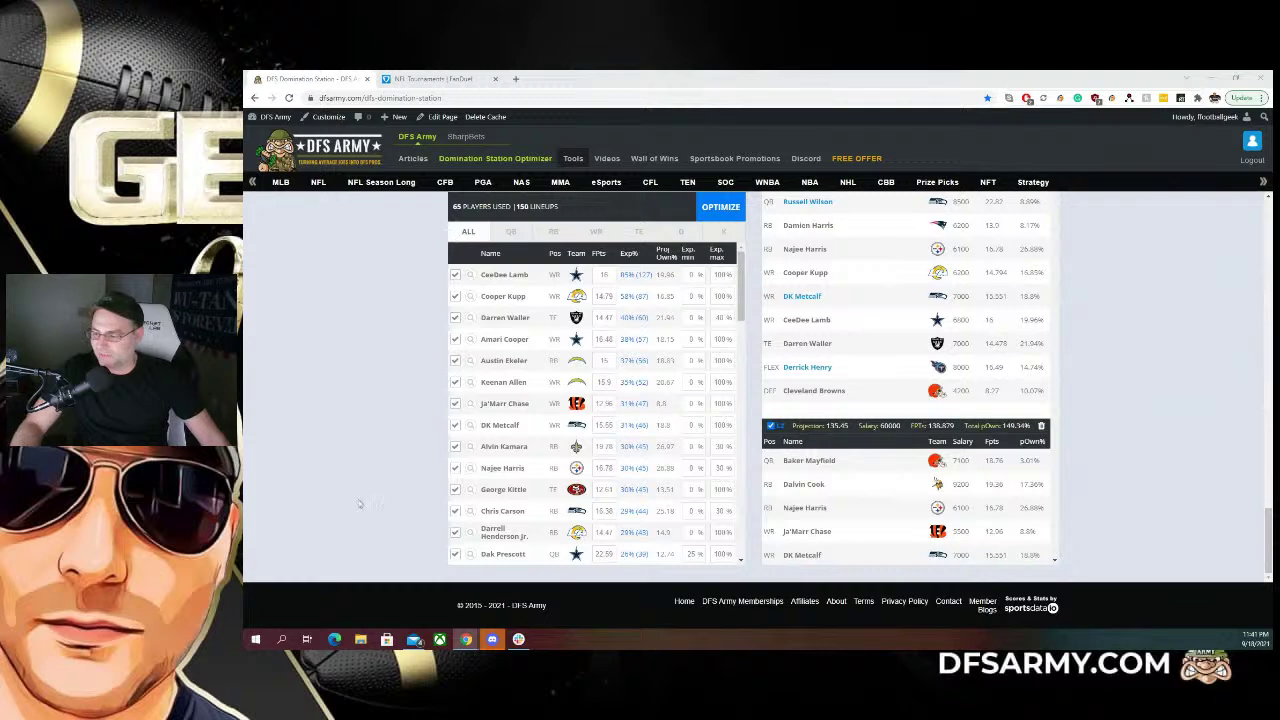
Cap running back exposure at 25% for Alvin Kamara, Najee Harris and Chris Carson, and 20% for Darrell Henderson Jr. and Dalvin Cook
scroll(360, 504, "up", 3)
left_click(597, 409)
scroll(1024, 400, "up", 1)
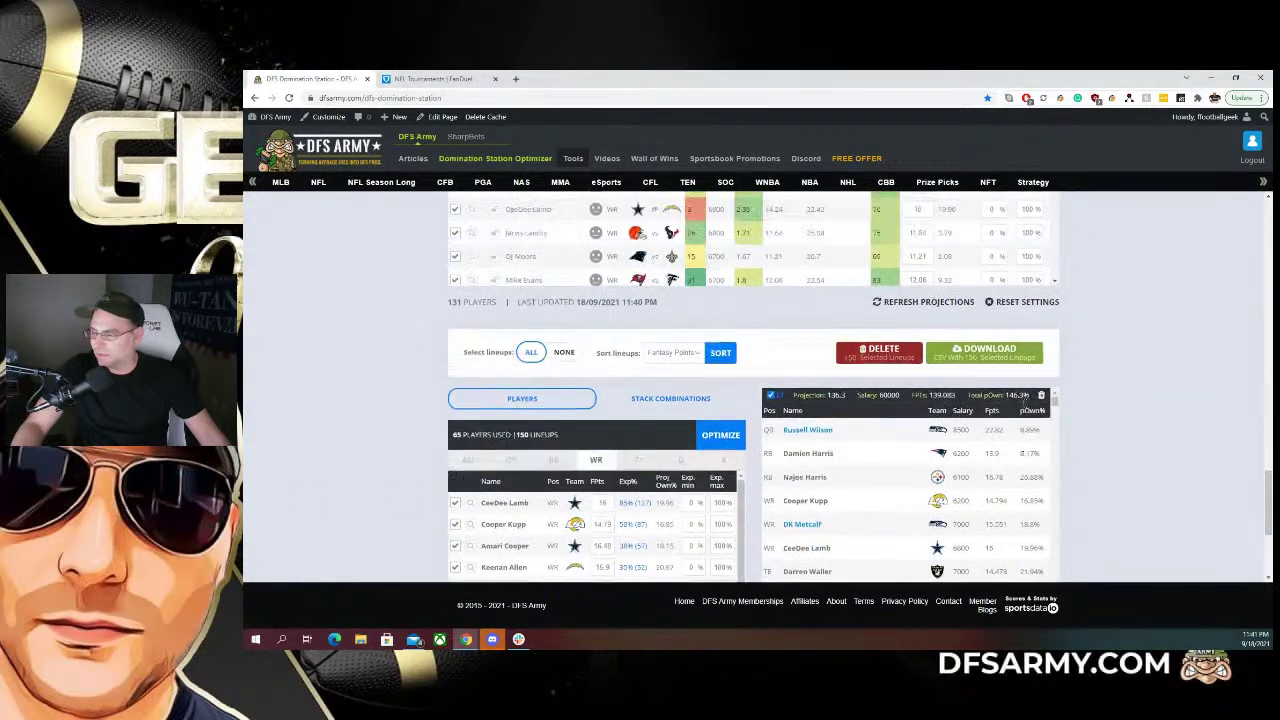
scroll(1024, 400, "up", 5)
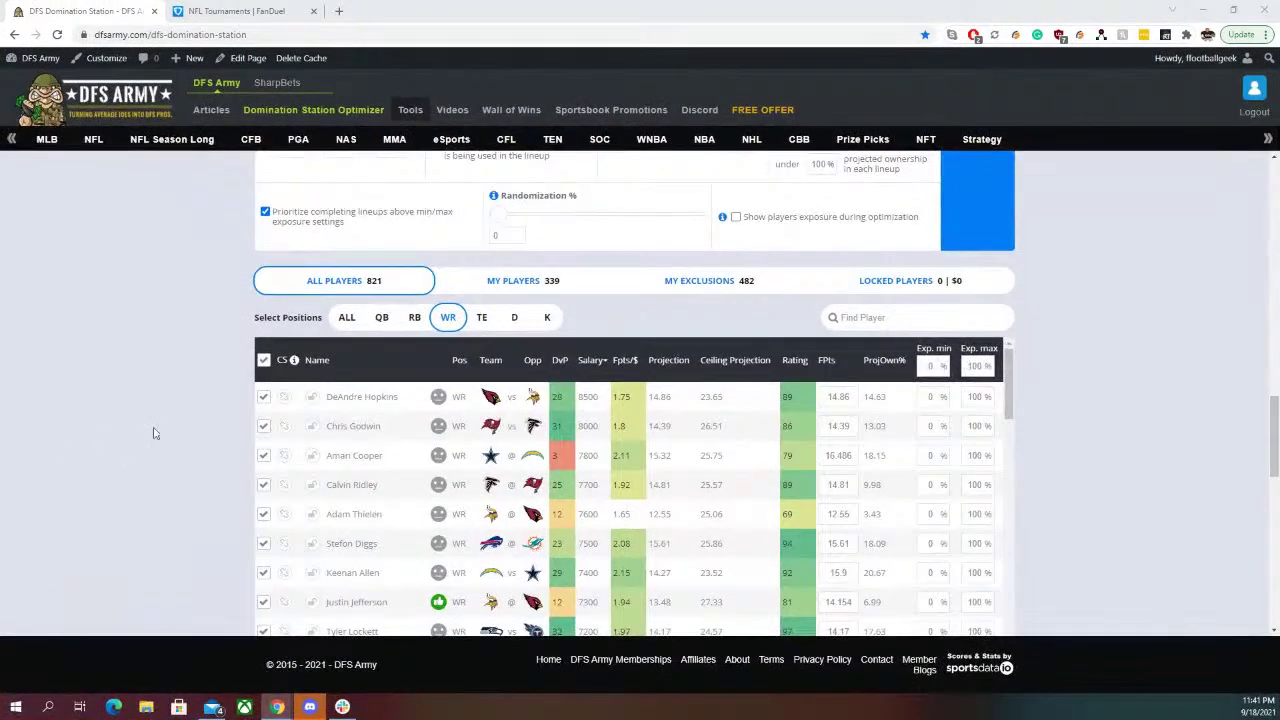
scroll(153, 433, "down", 8)
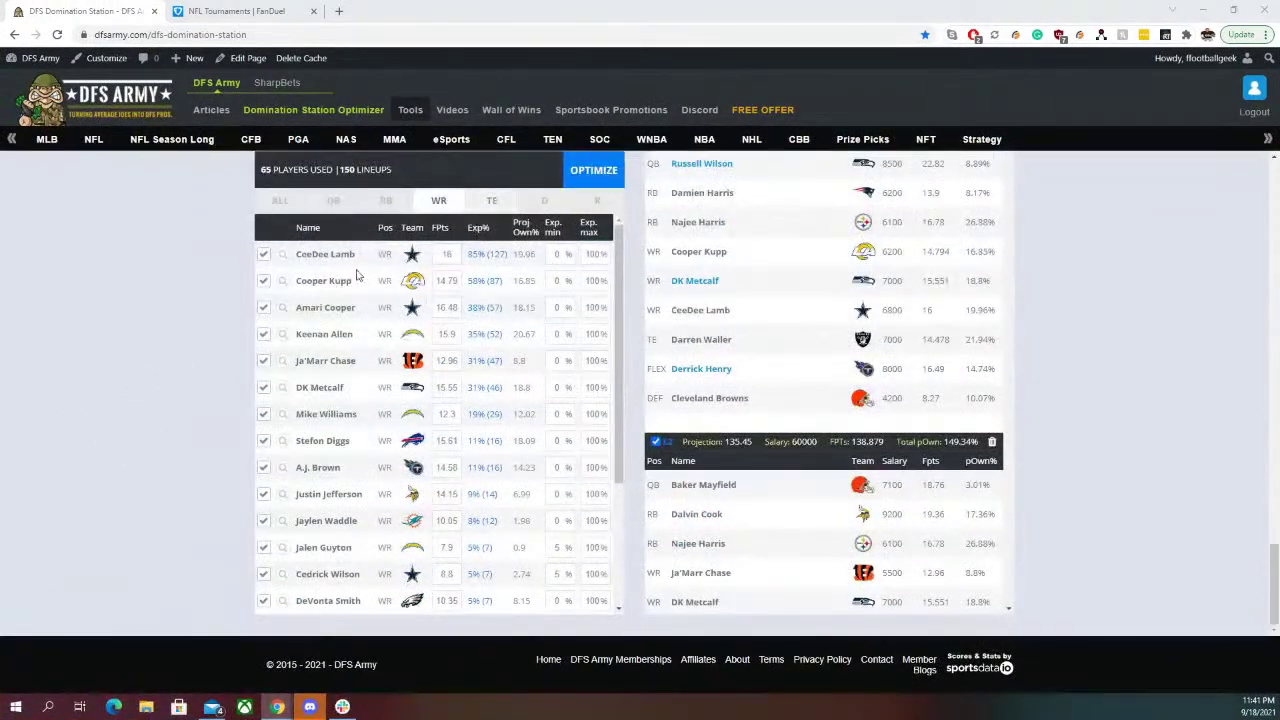
left_click(385, 200)
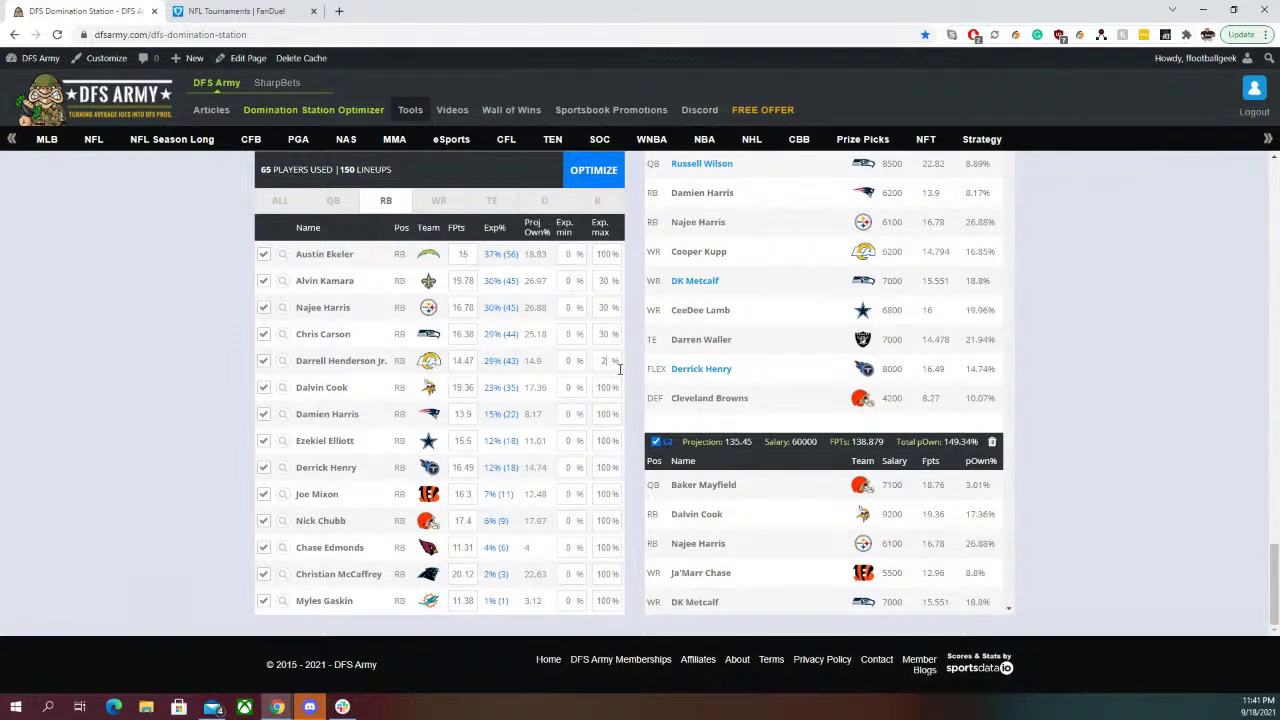
double_click(601, 310)
type("20")
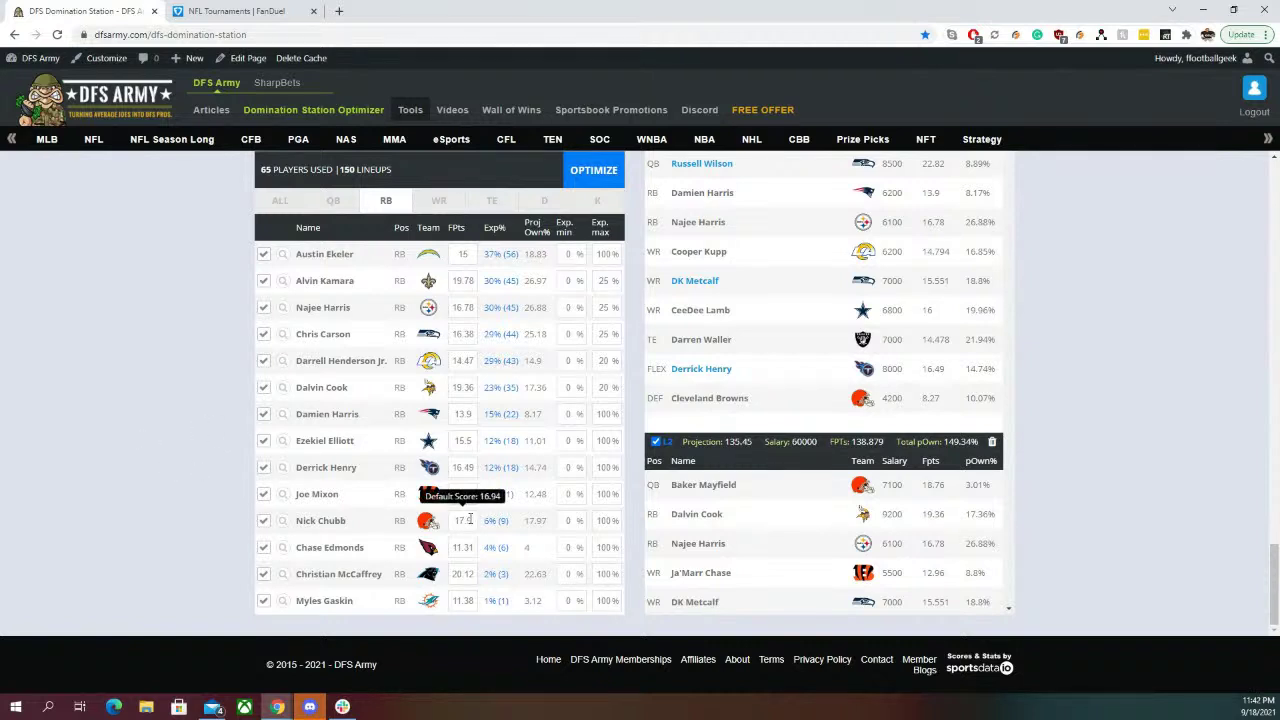
Set projected fantasy points to 16.4 for Joe Mixon, 17.9 for Nick Chubb and 20.9 for Christian McCaffrey, keeping Myles Gaskin included
left_click(265, 603)
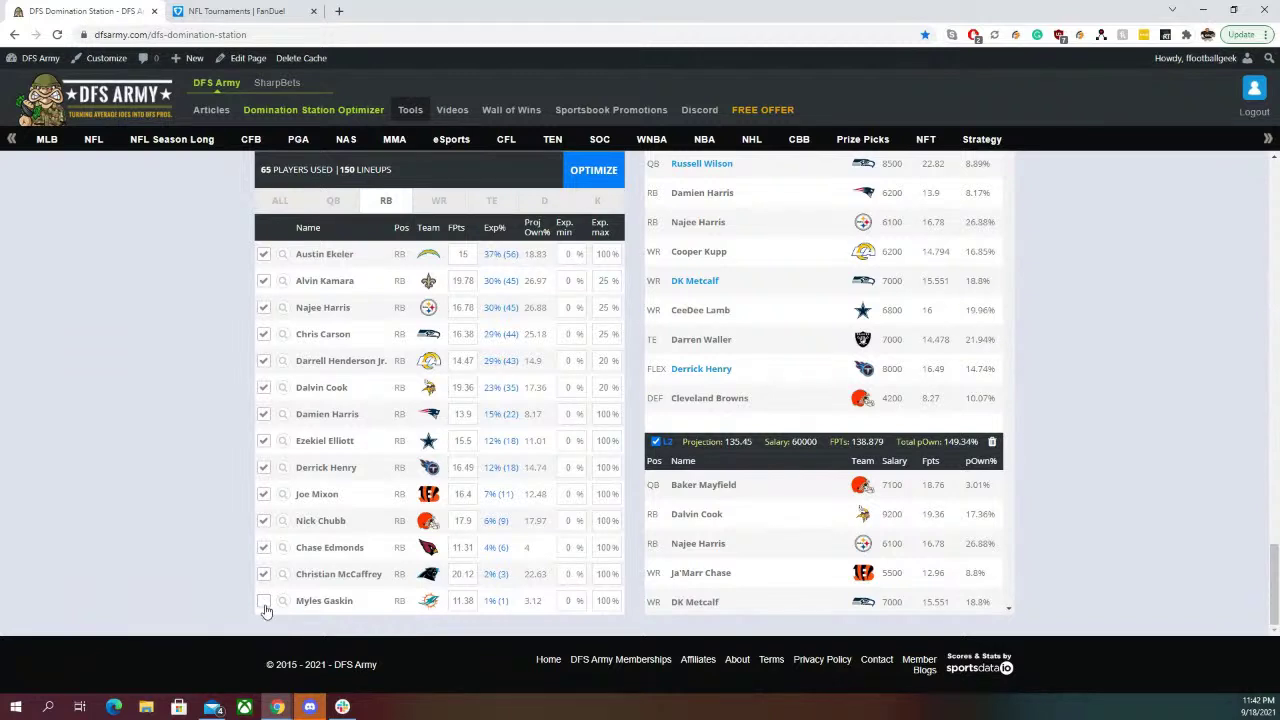
left_click(264, 603)
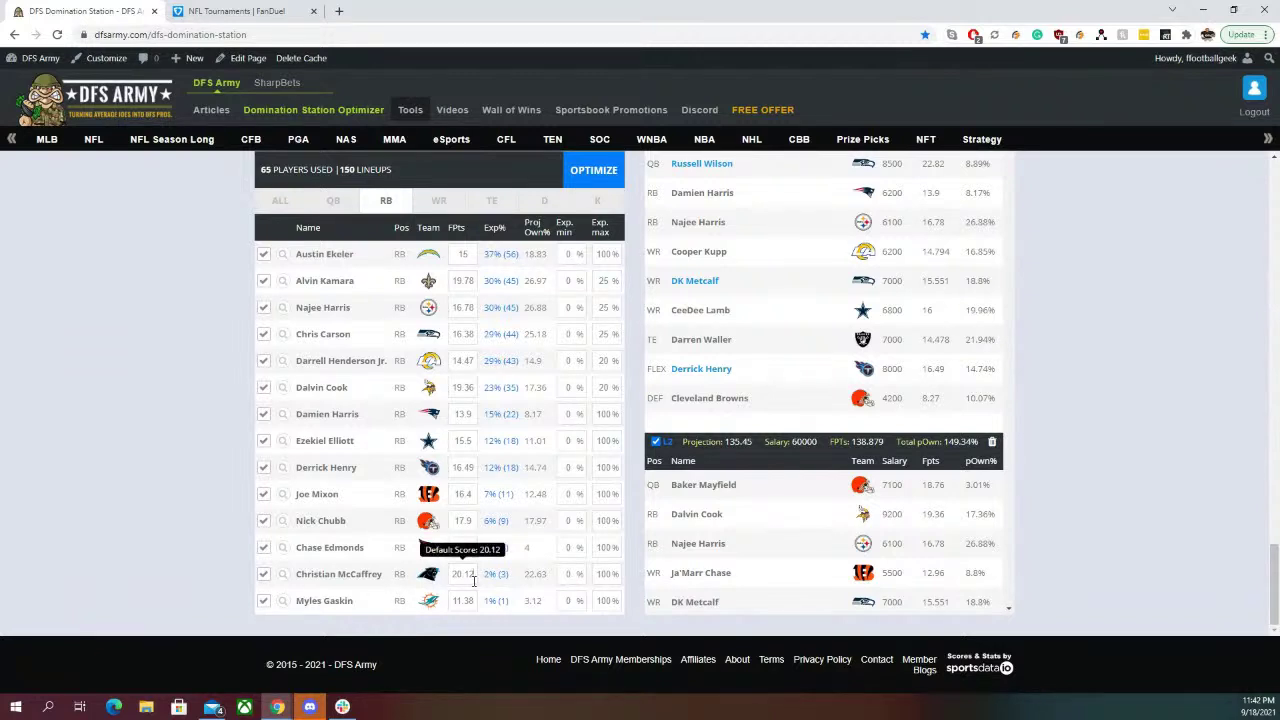
key("BackSpace")
key("BackSpace")
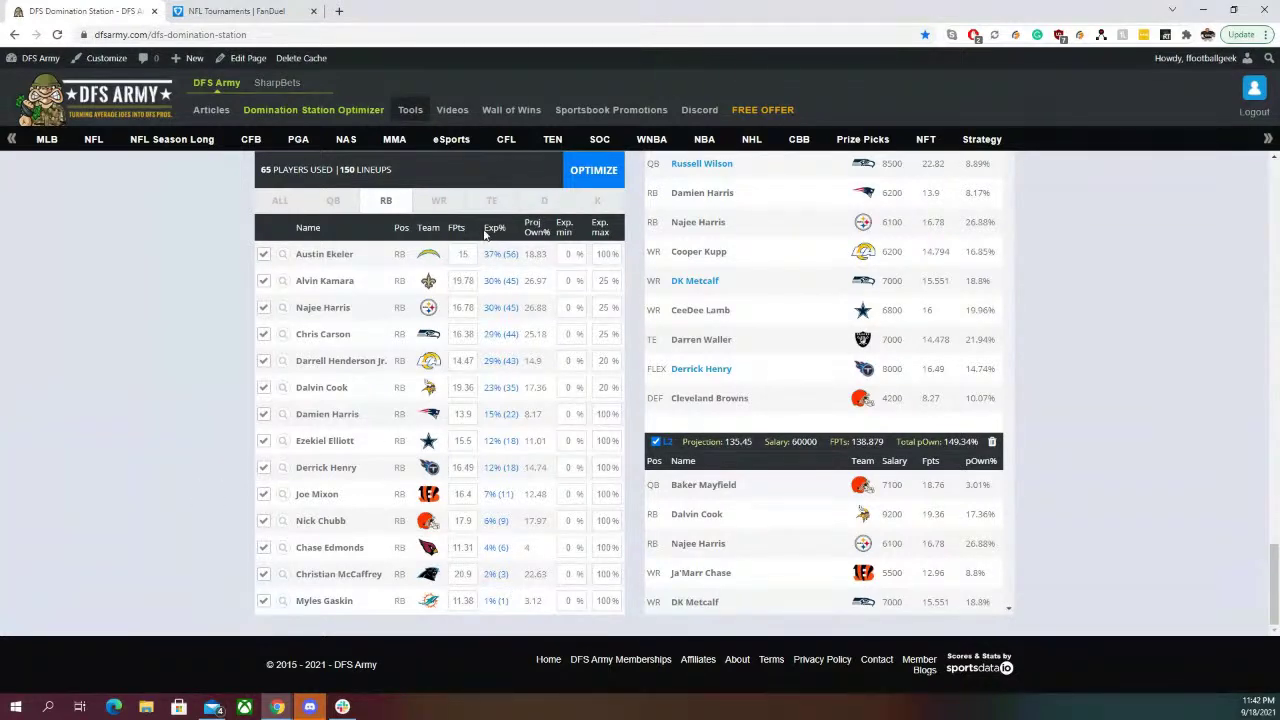
Find Kareem Hunt among the running backs, give him the highest 15% boost rating, and re-optimize the 150 lineups
scroll(970, 405, "up", 4)
scroll(980, 405, "up", 8)
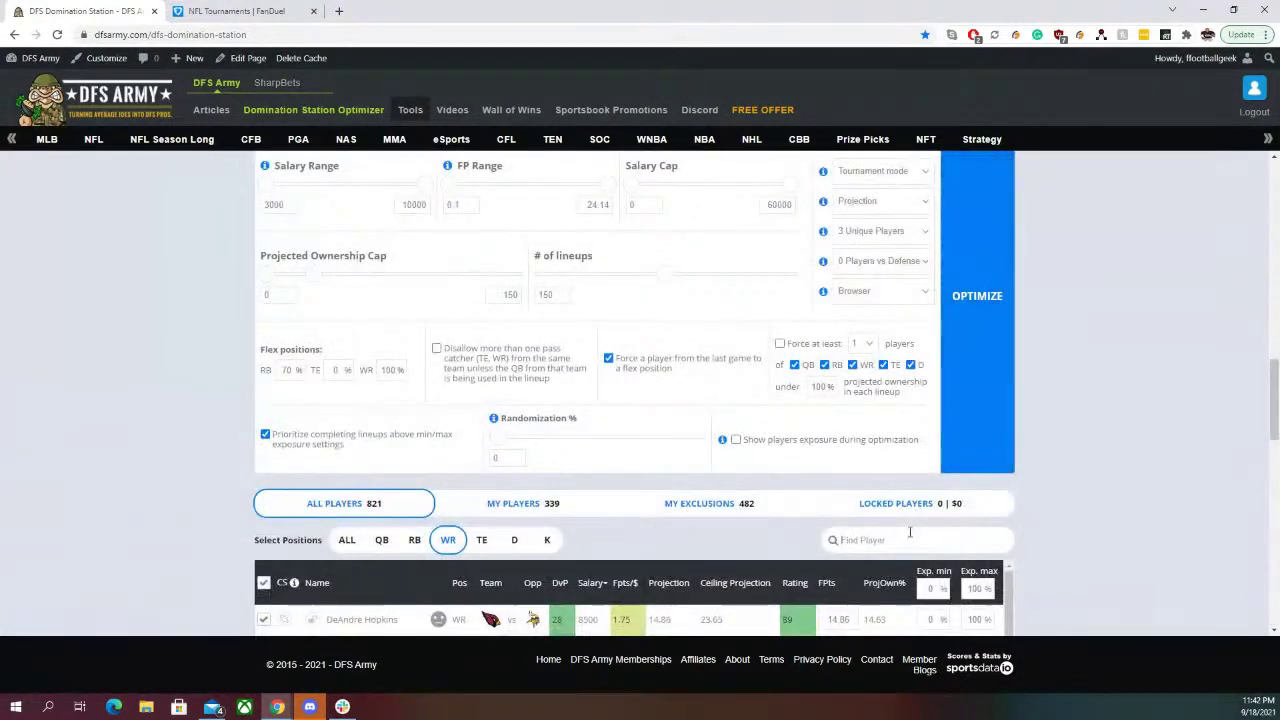
left_click(909, 532)
type("hun")
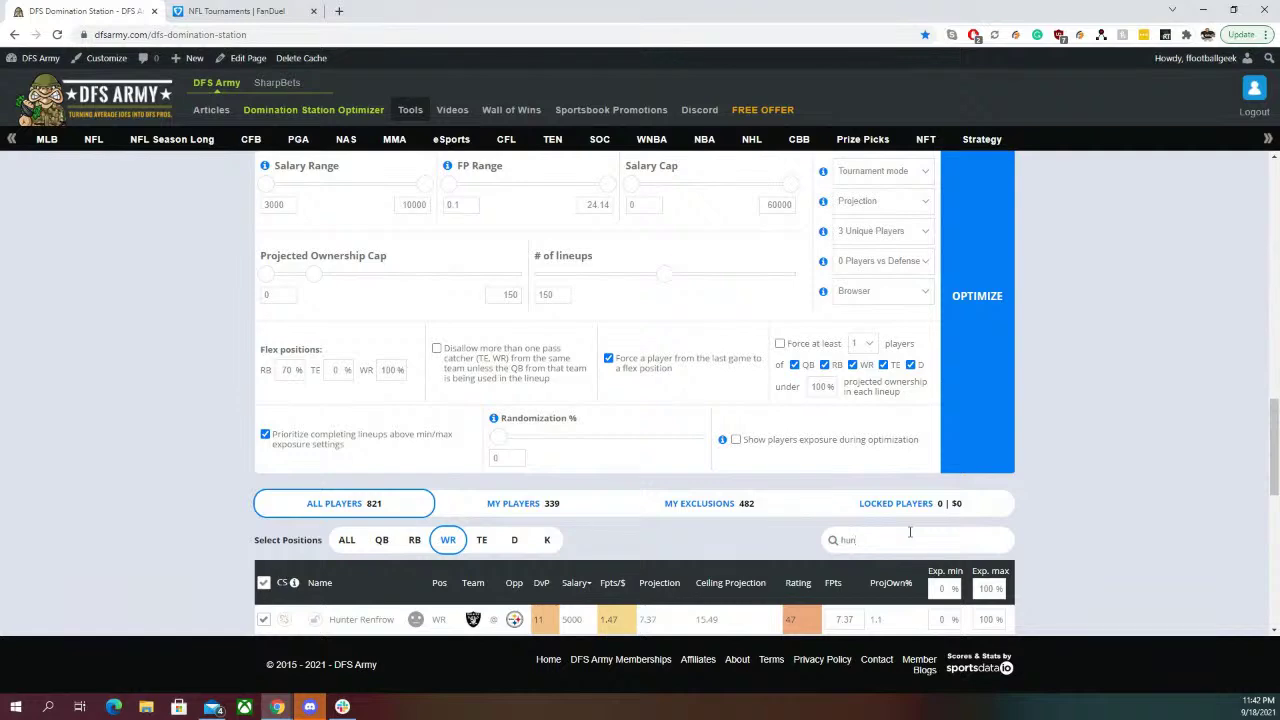
scroll(690, 478, "down", 2)
left_click(414, 317)
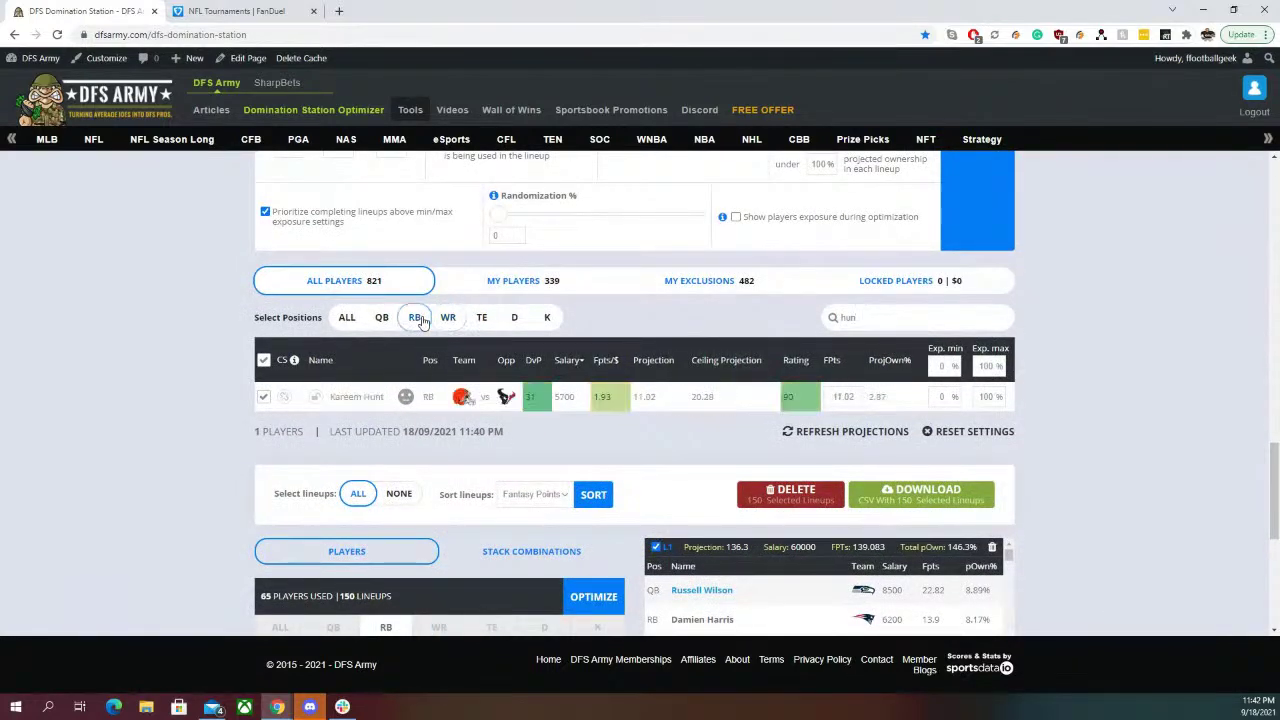
left_click(406, 398)
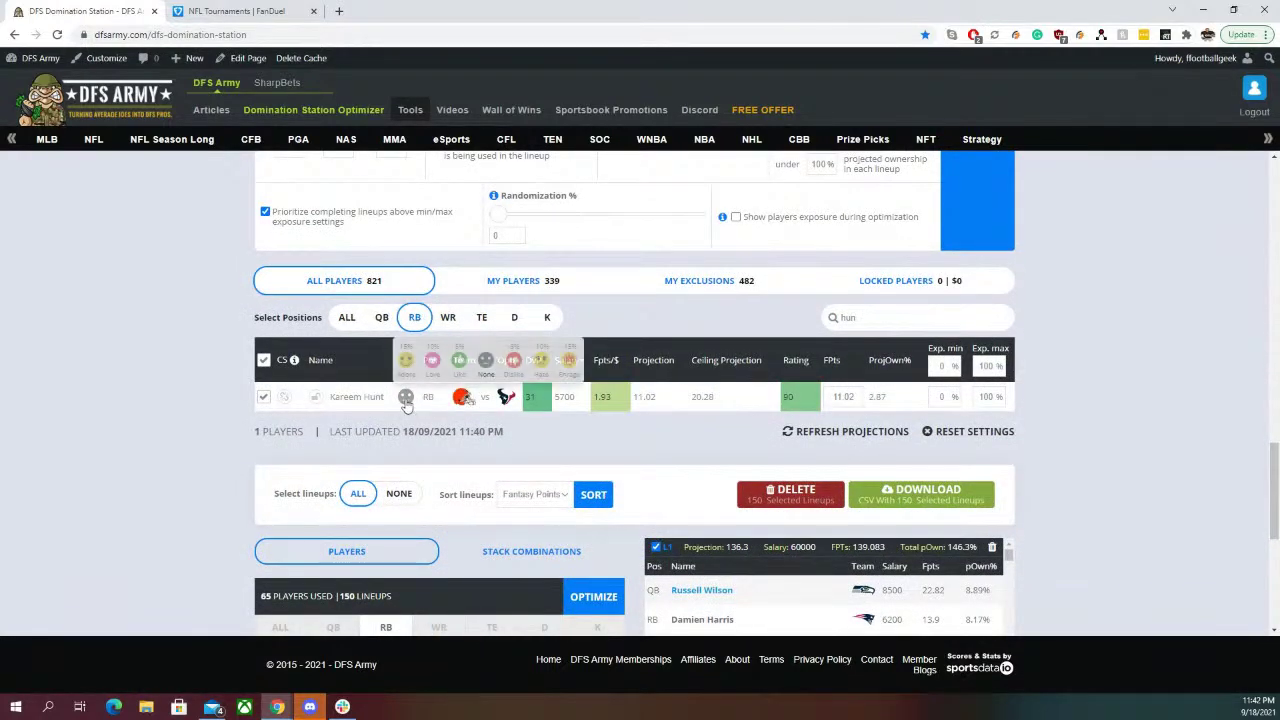
left_click(409, 363)
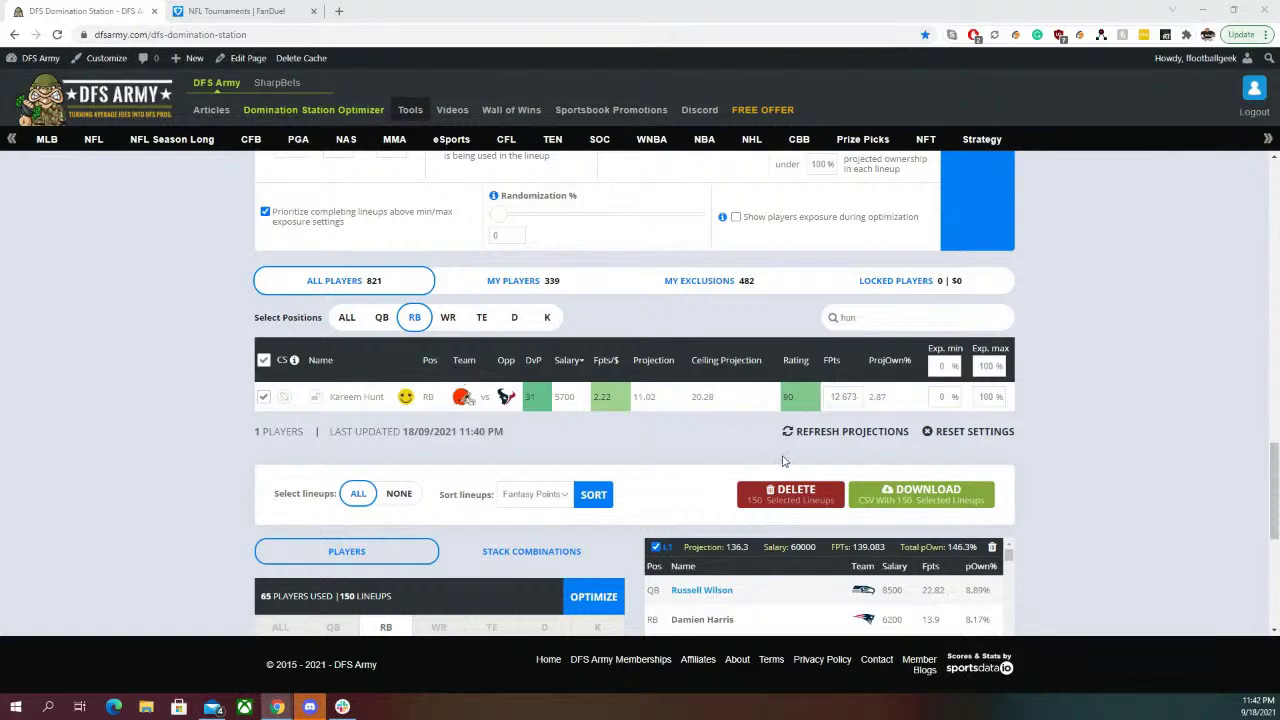
scroll(700, 370, "up", 1)
left_click(978, 323)
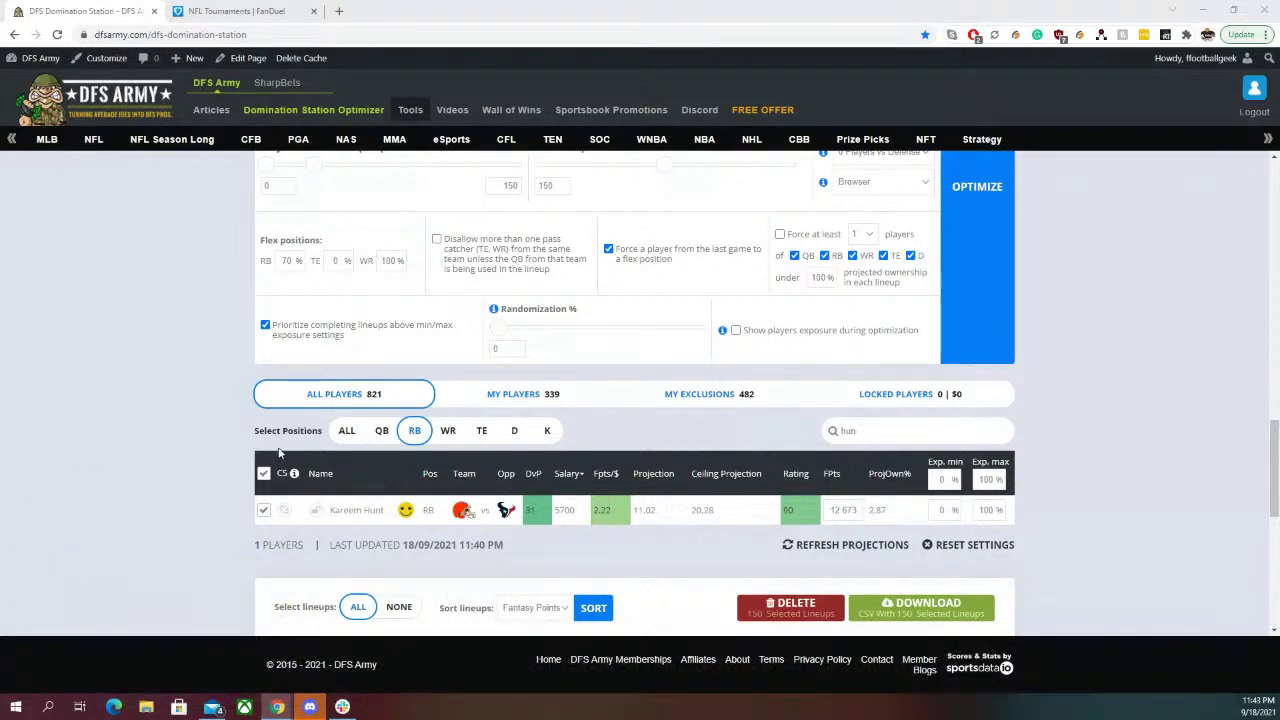
Search the player pool for "land" across all positions to review Jarvis Landry's projection, and clear the search
scroll(279, 453, "down", 2)
double_click(889, 202)
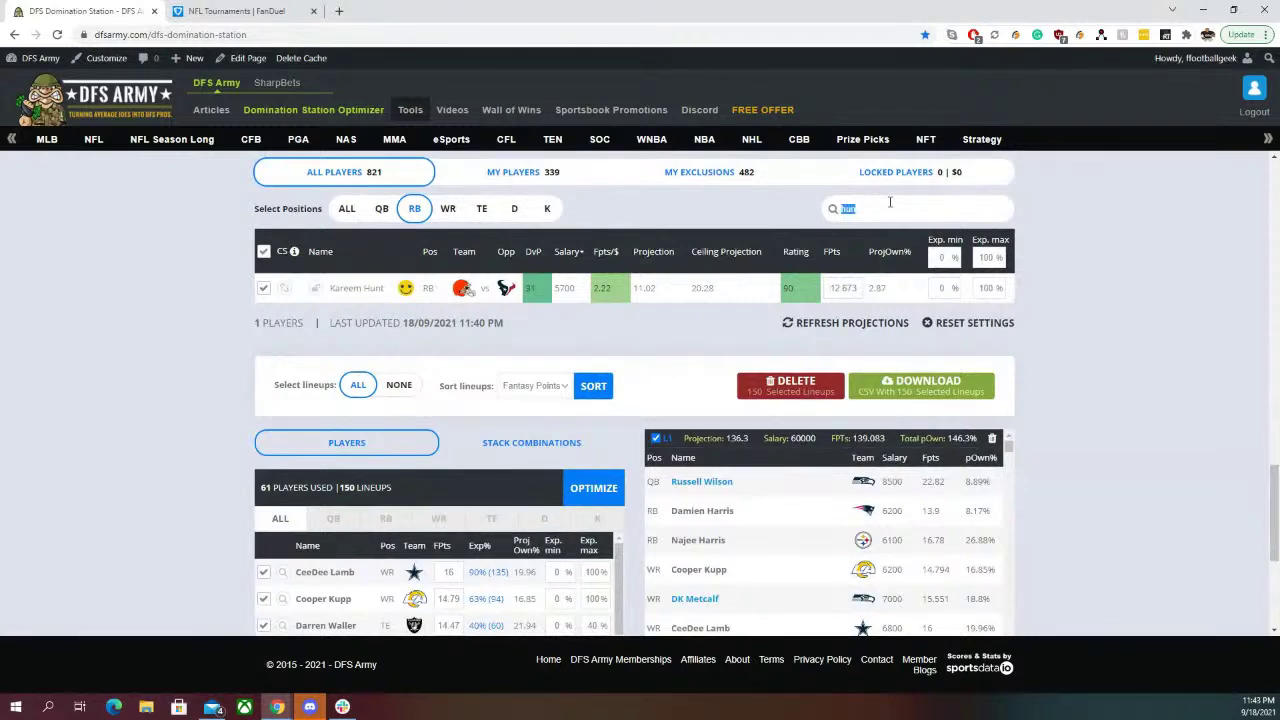
type("land")
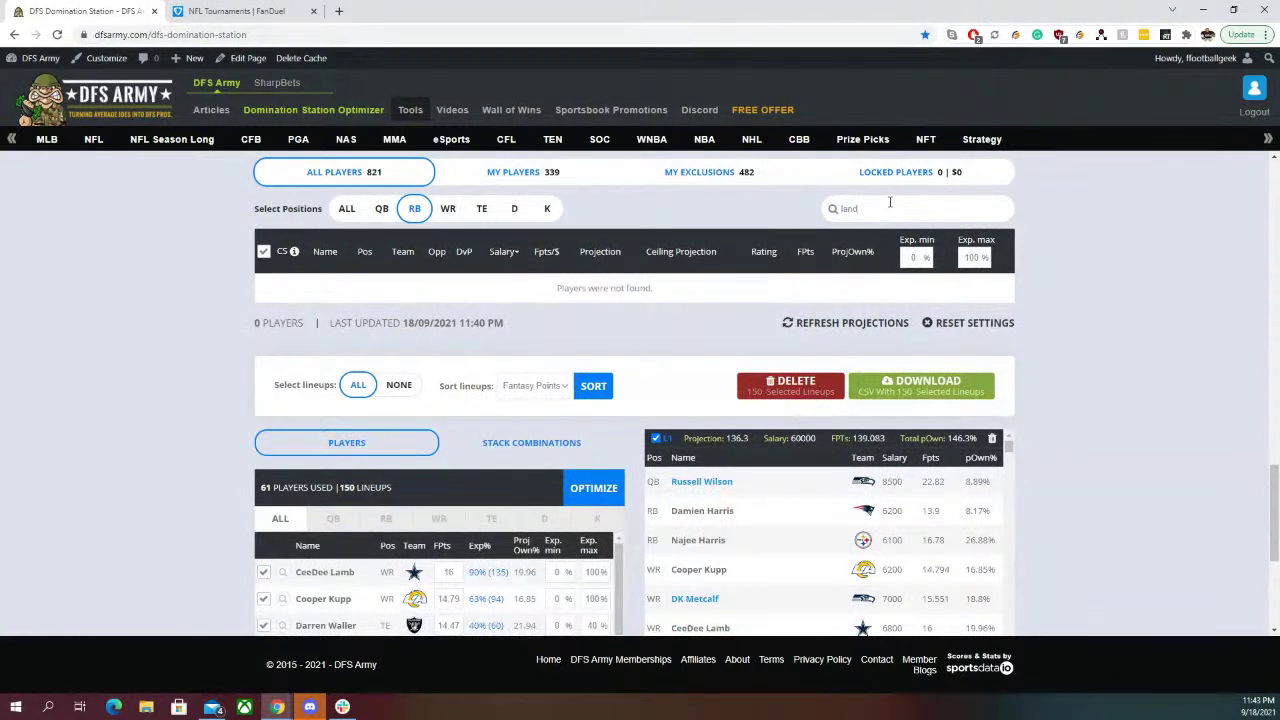
left_click(346, 209)
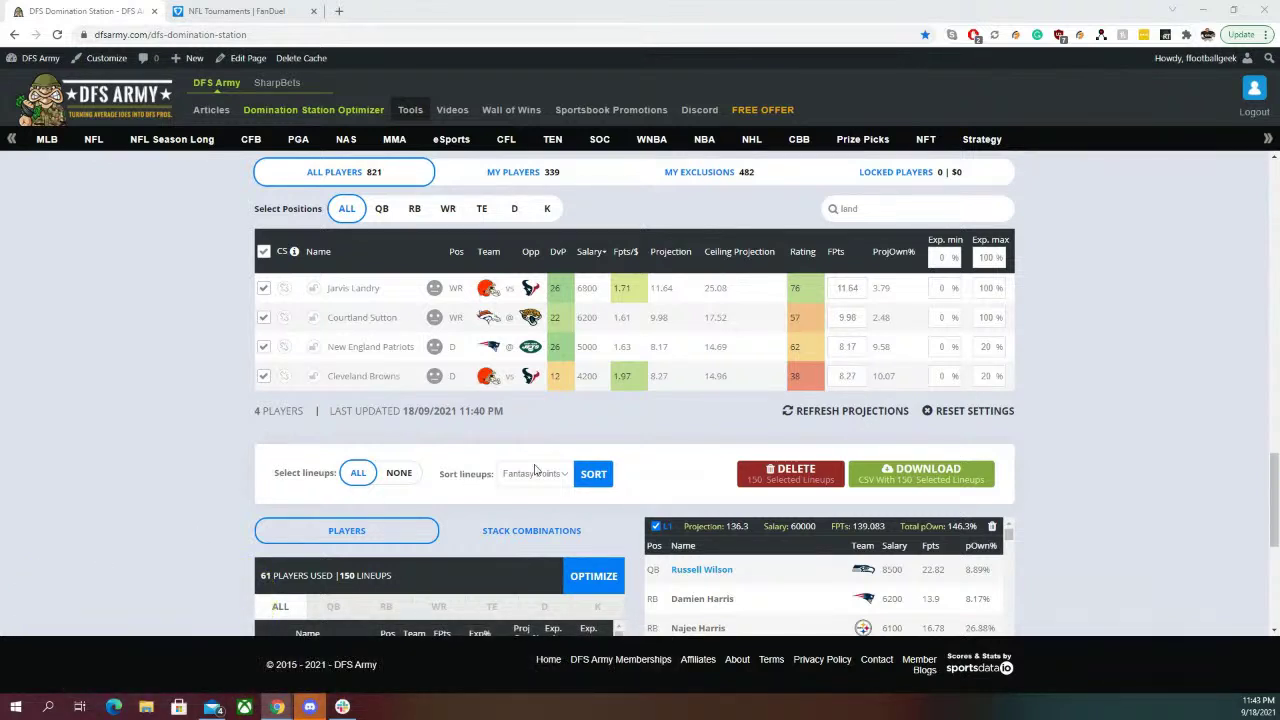
double_click(901, 207)
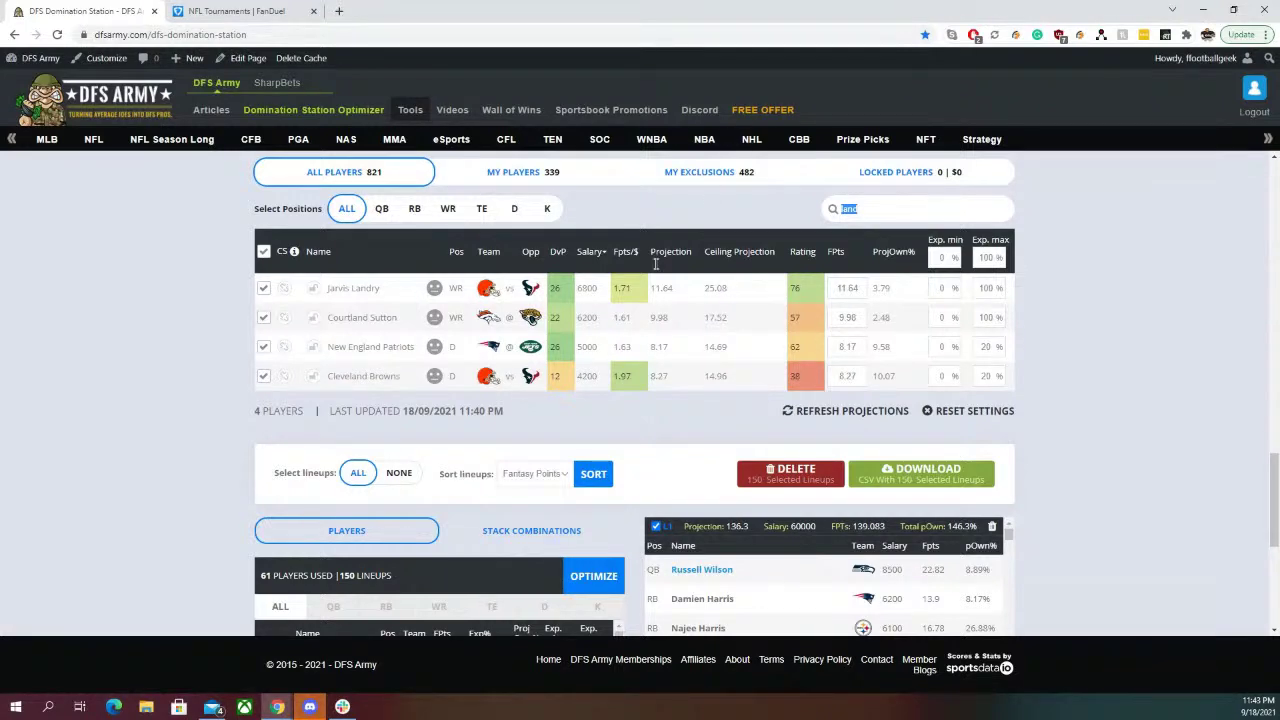
key("BackSpace")
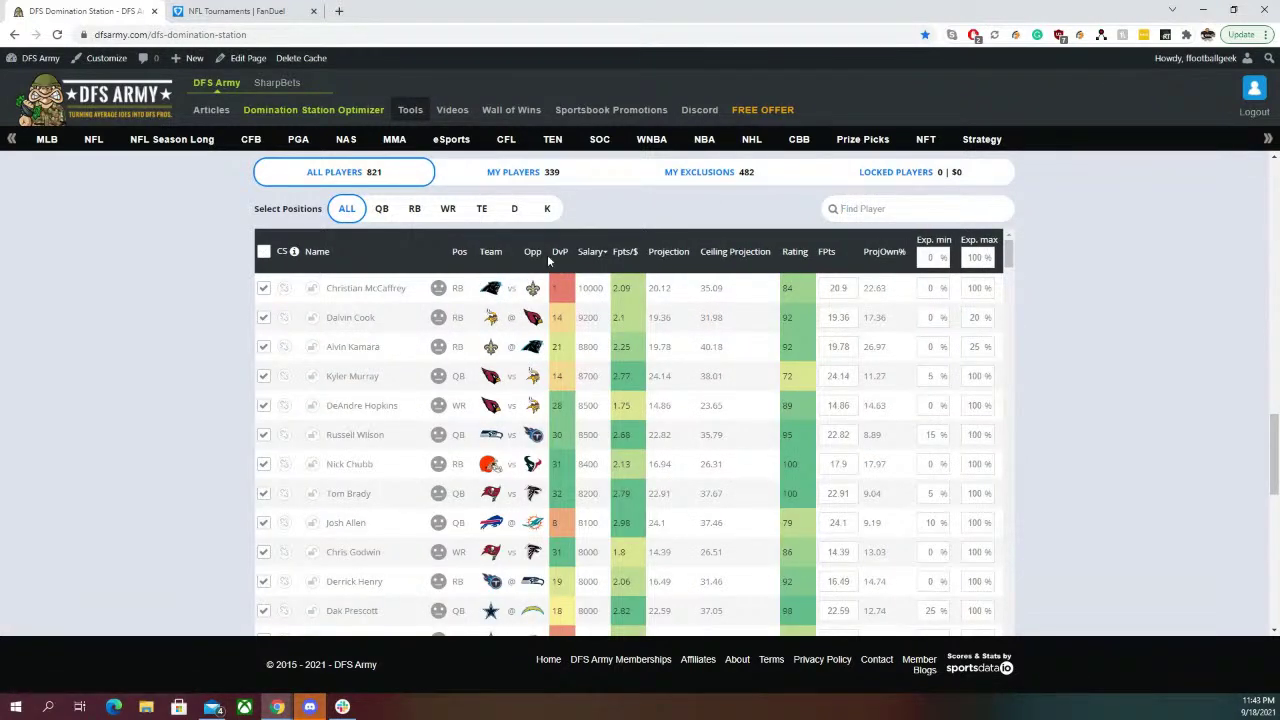
Review the quarterback exposures in the new lineups and exclude Baker Mayfield
scroll(166, 357, "down", 10)
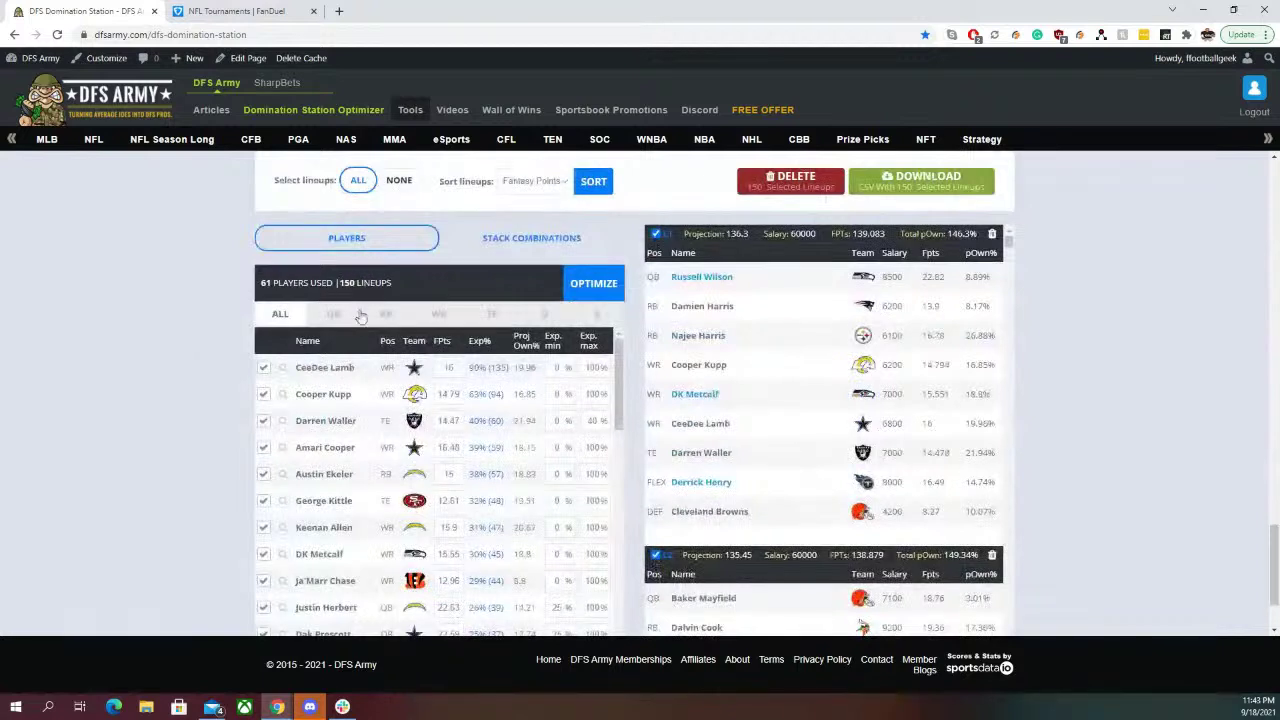
left_click(336, 315)
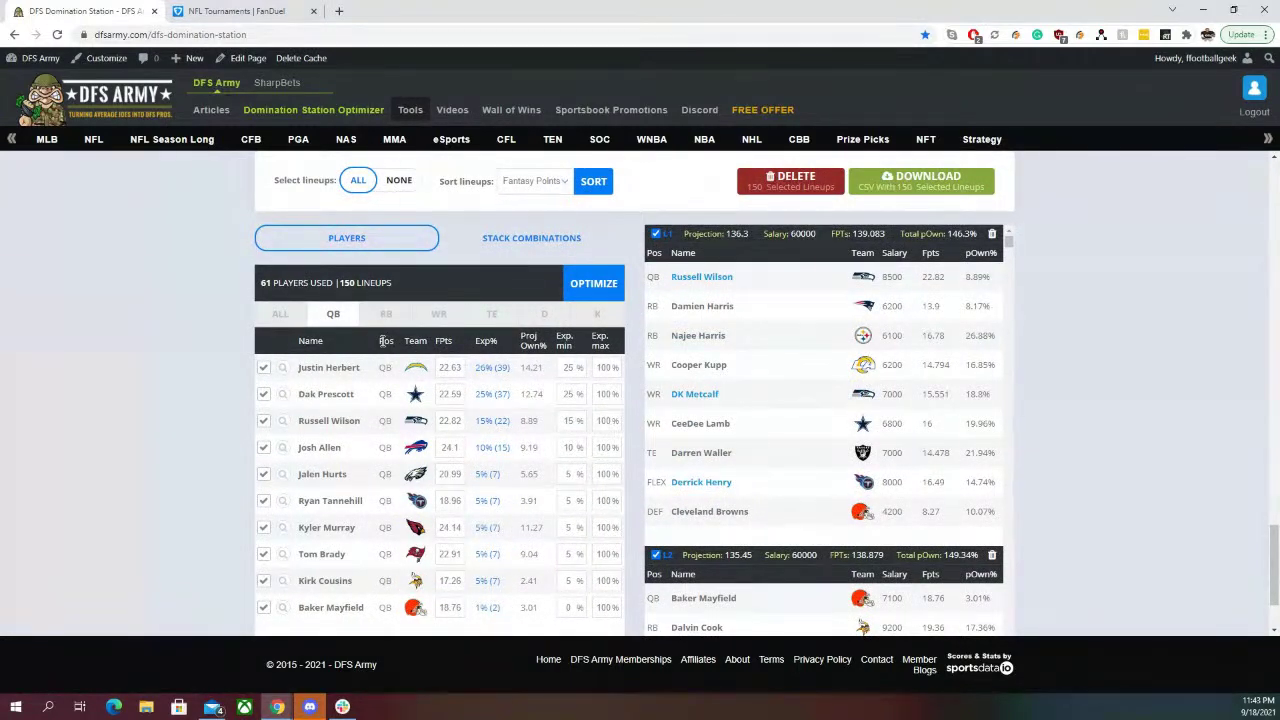
left_click(264, 607)
Set projected fantasy points to 18.2 for Nick Chubb and 16.9 for Derrick Henry, and adjust Ezekiel Elliott's projection
left_click(386, 317)
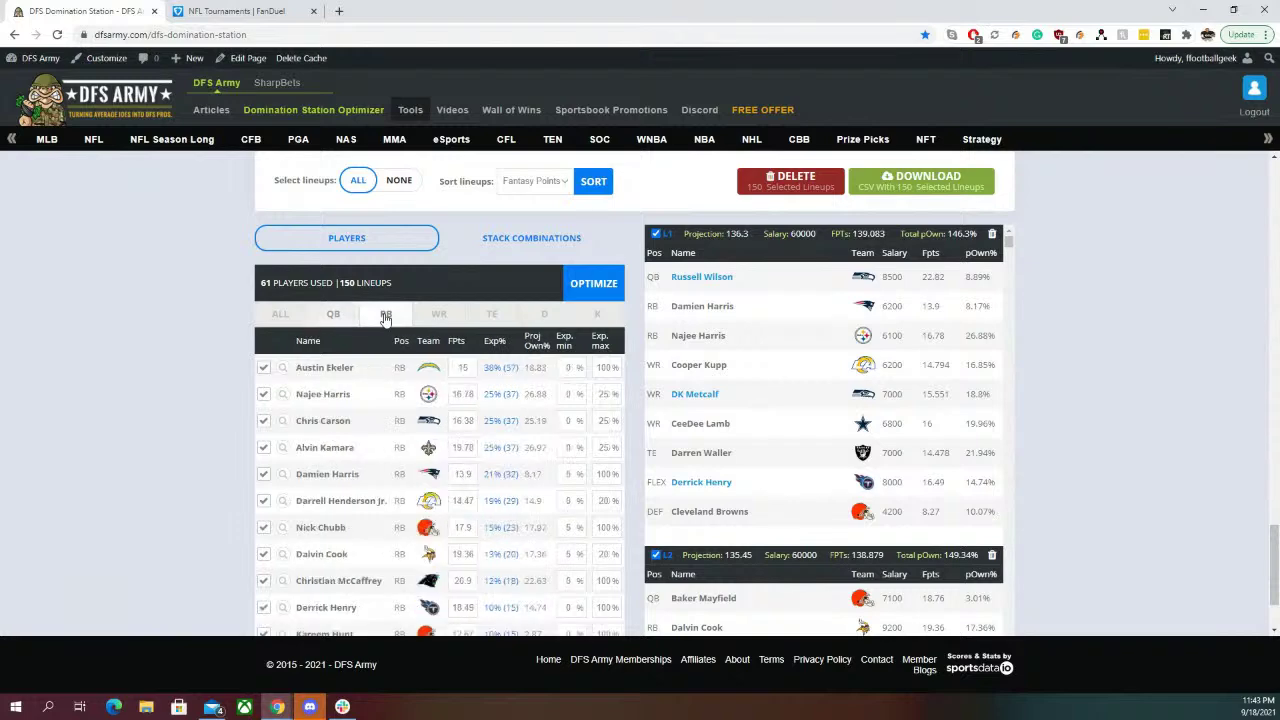
scroll(200, 350, "down", 1)
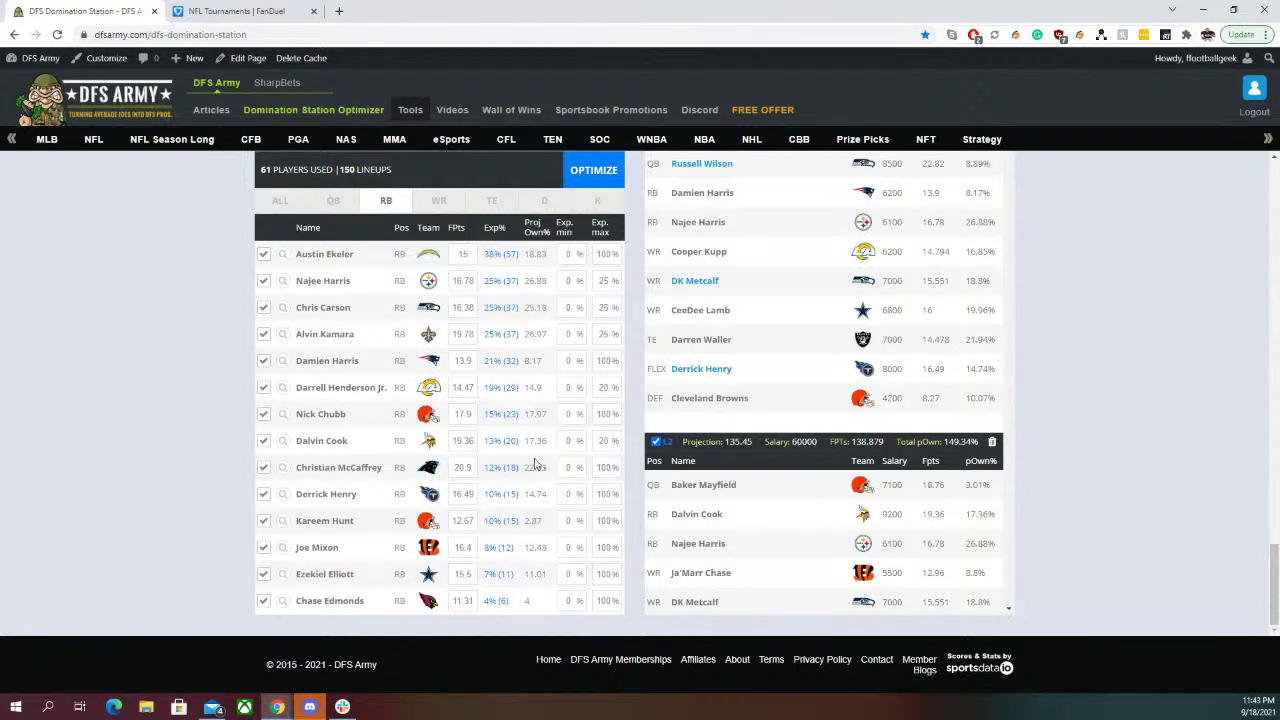
double_click(465, 413)
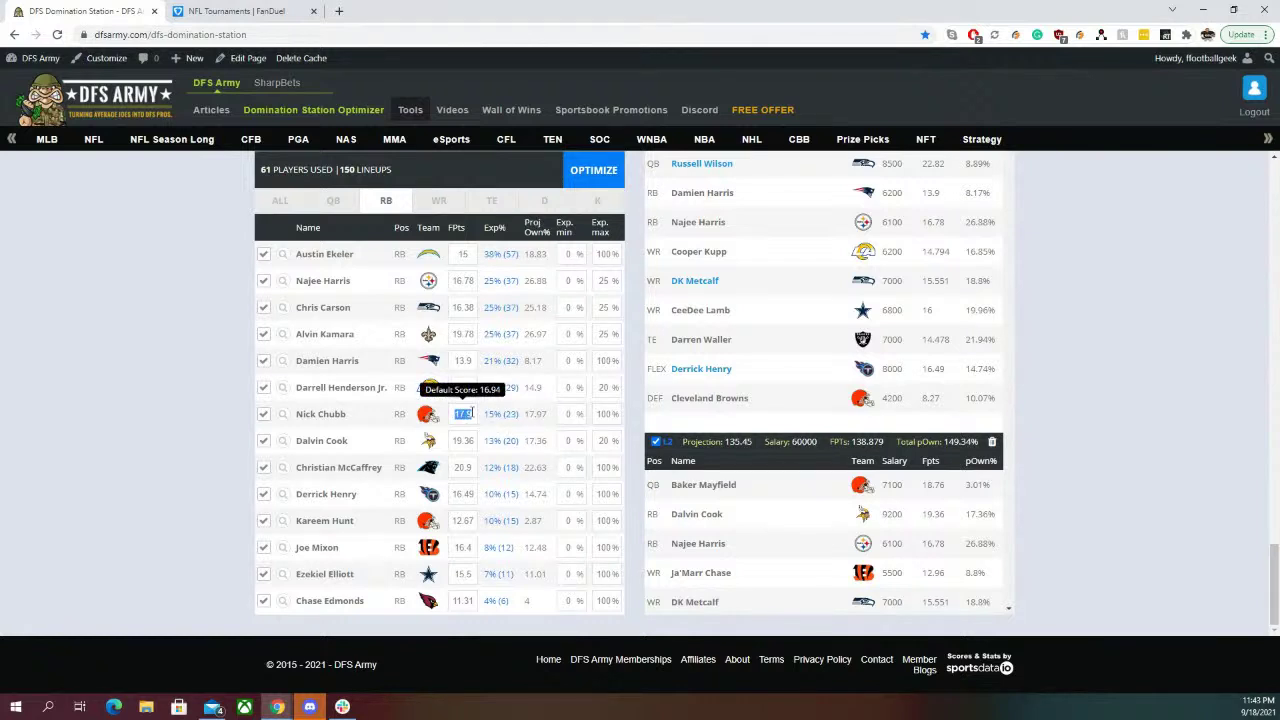
type("18")
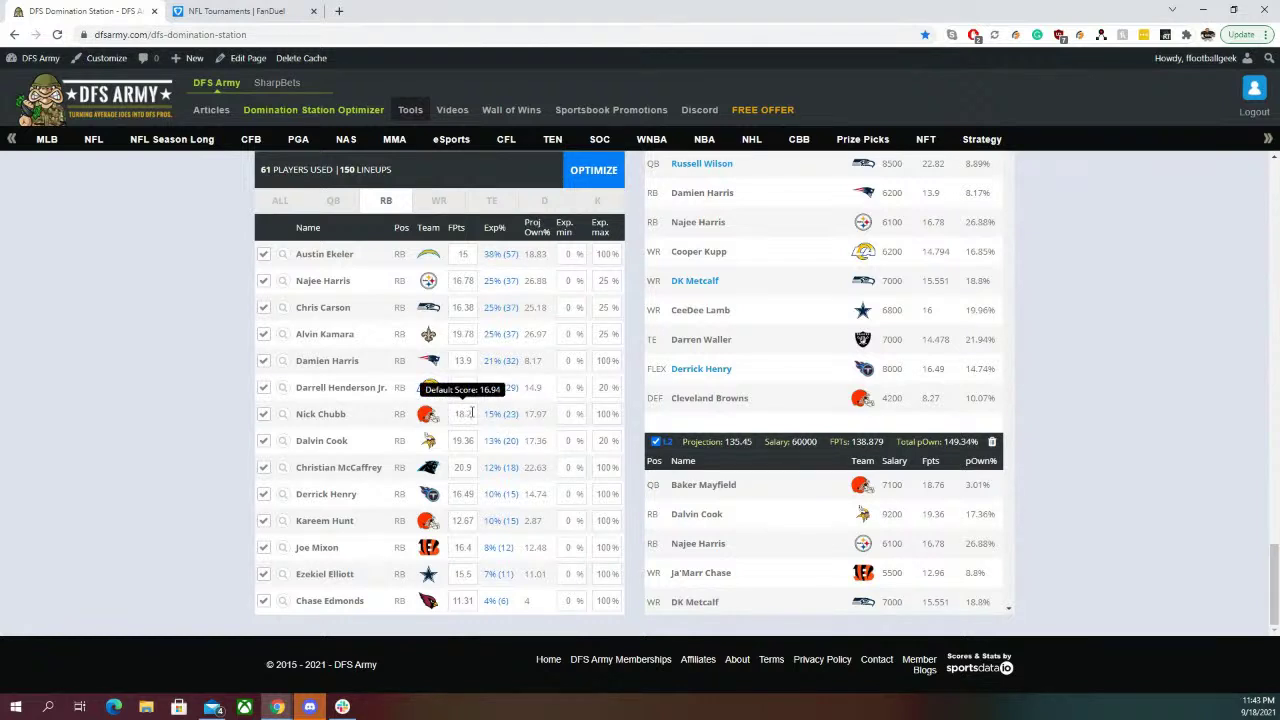
left_click(473, 496)
left_click(473, 497)
key("BackSpace")
key("BackSpace")
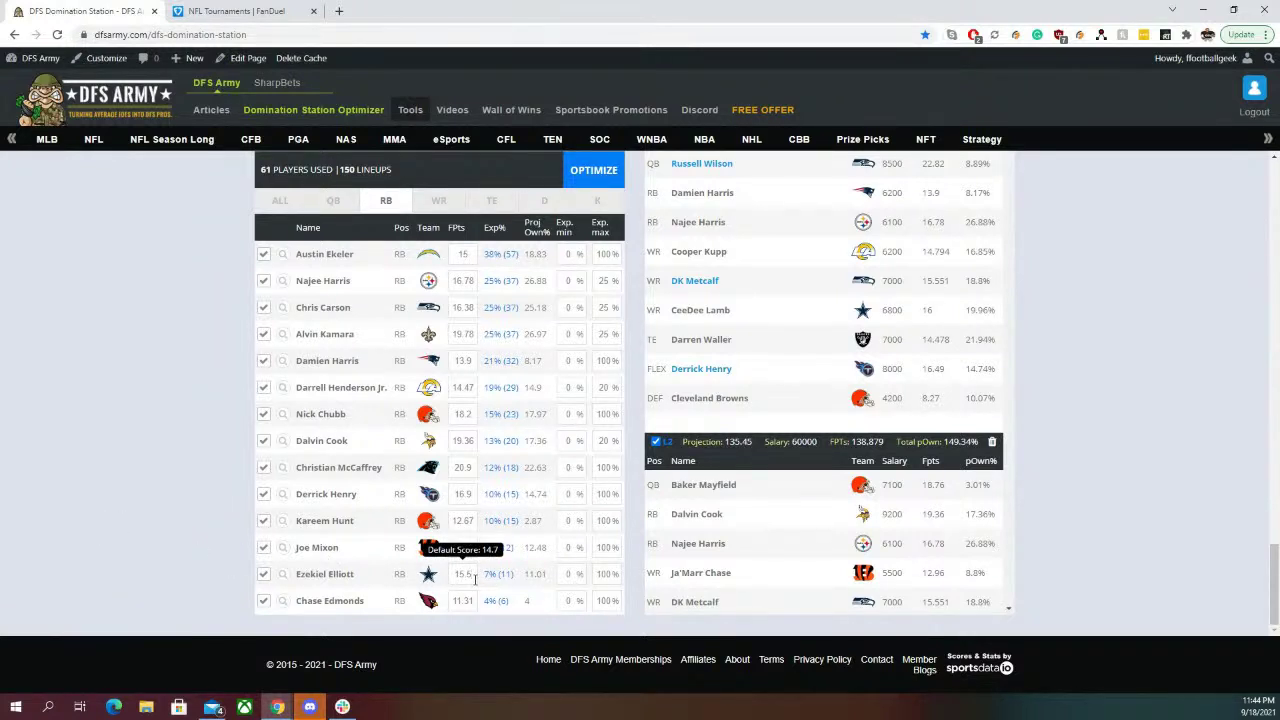
key("BackSpace")
key("BackSpace")
Check the wide receiver exposures and reset Cooper Kupp's rating in the player pool to None
left_click(439, 201)
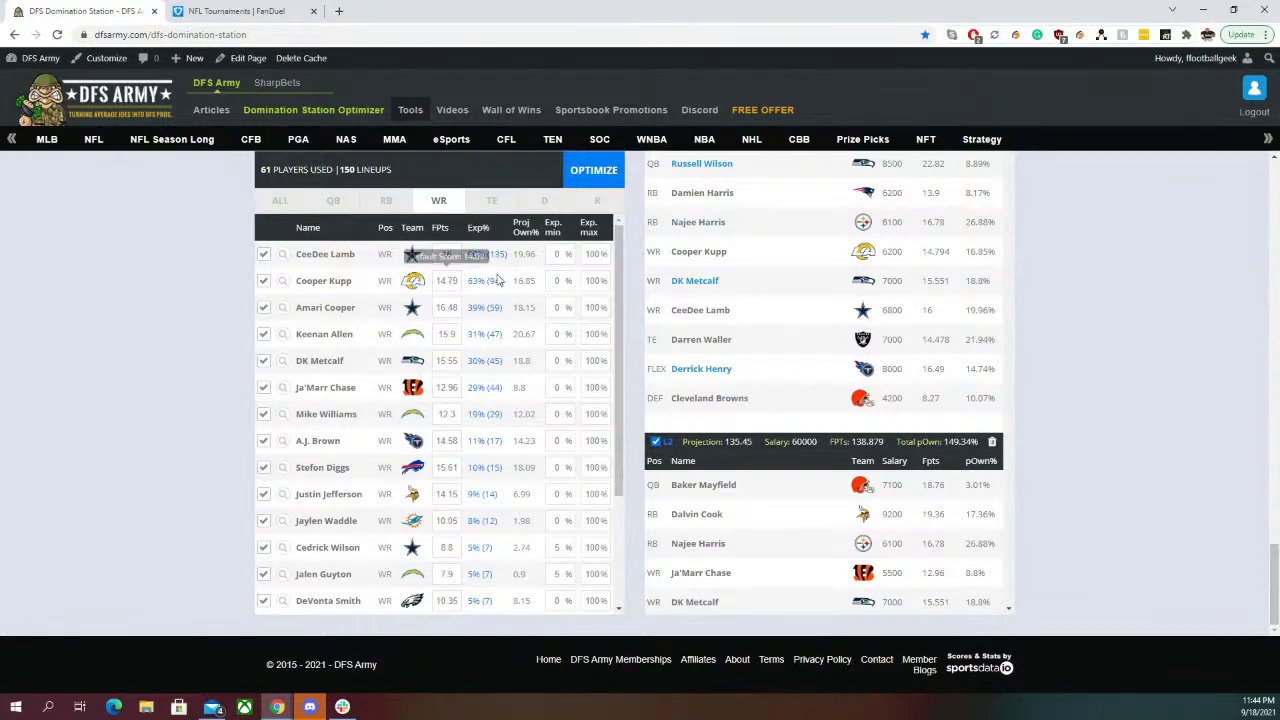
double_click(594, 281)
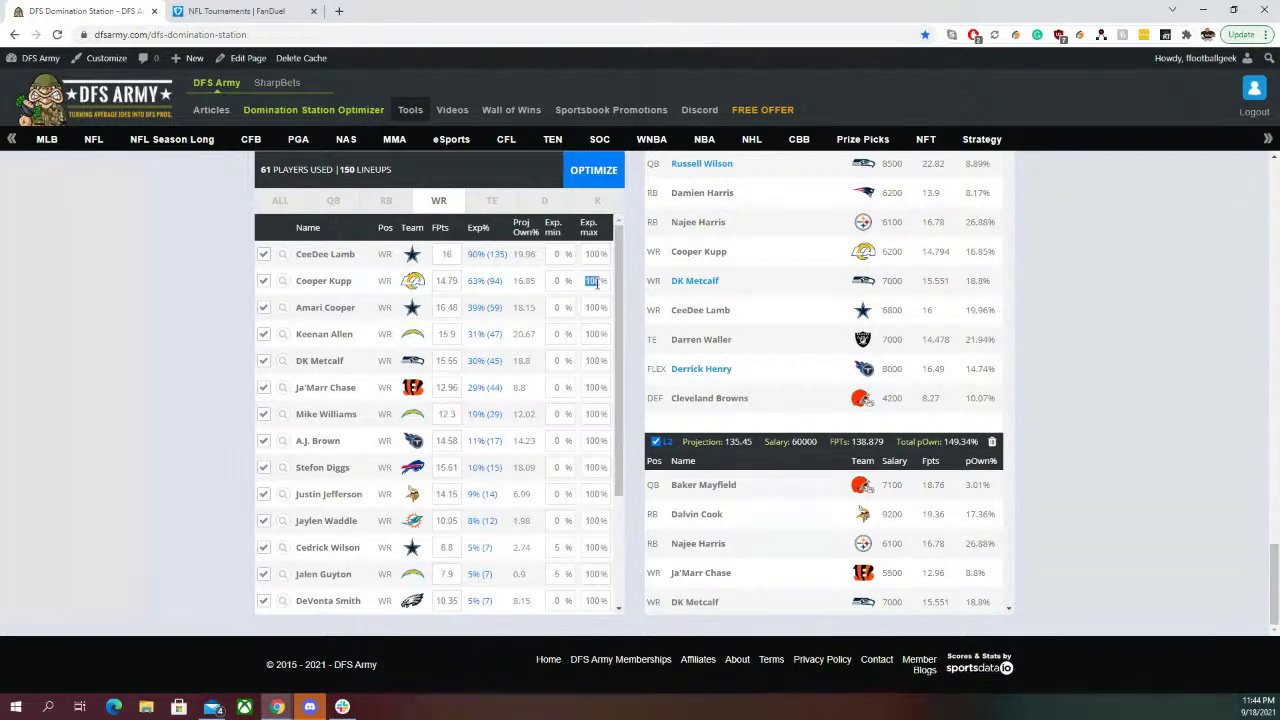
scroll(298, 307, "up", 12)
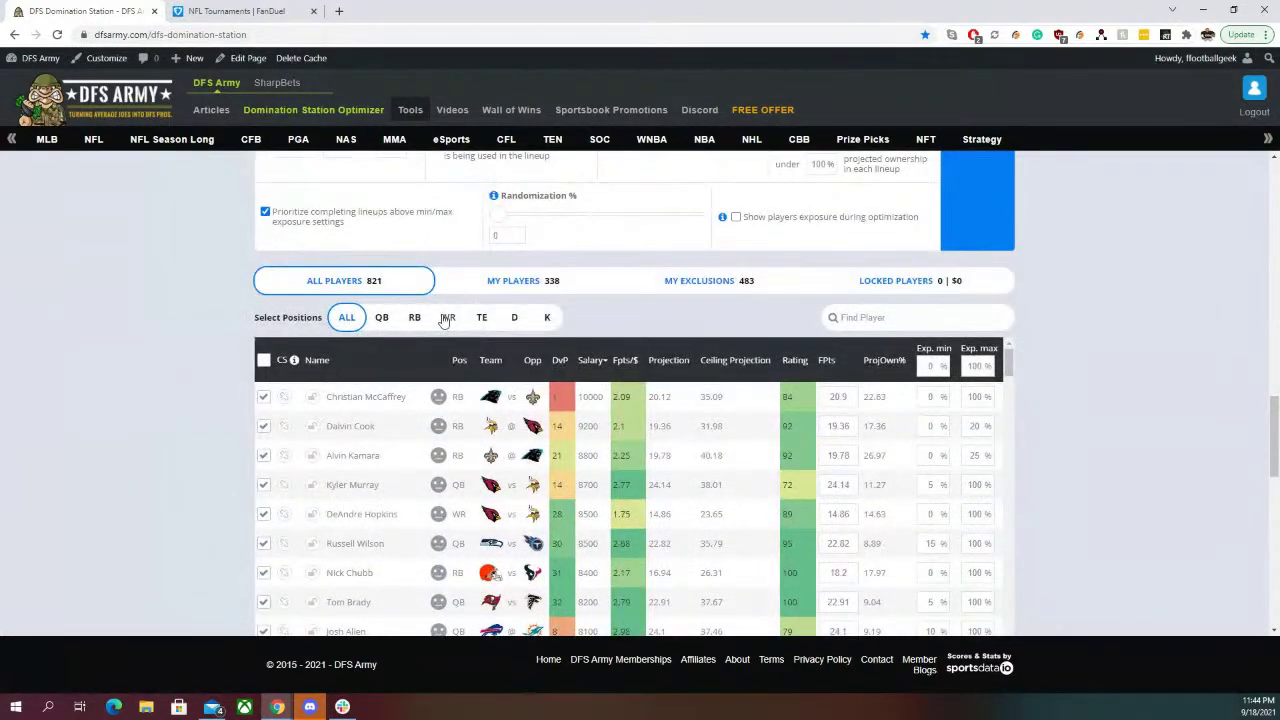
left_click(448, 317)
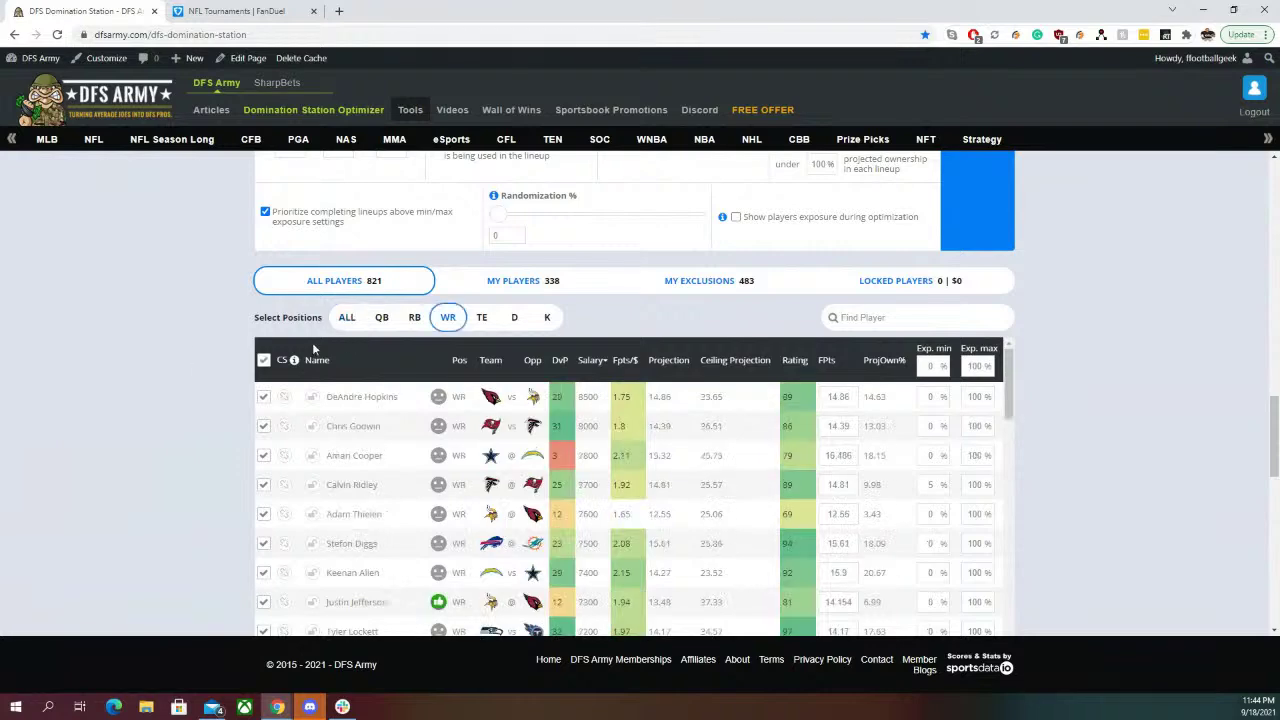
scroll(430, 420, "down", 2)
scroll(432, 458, "down", 5)
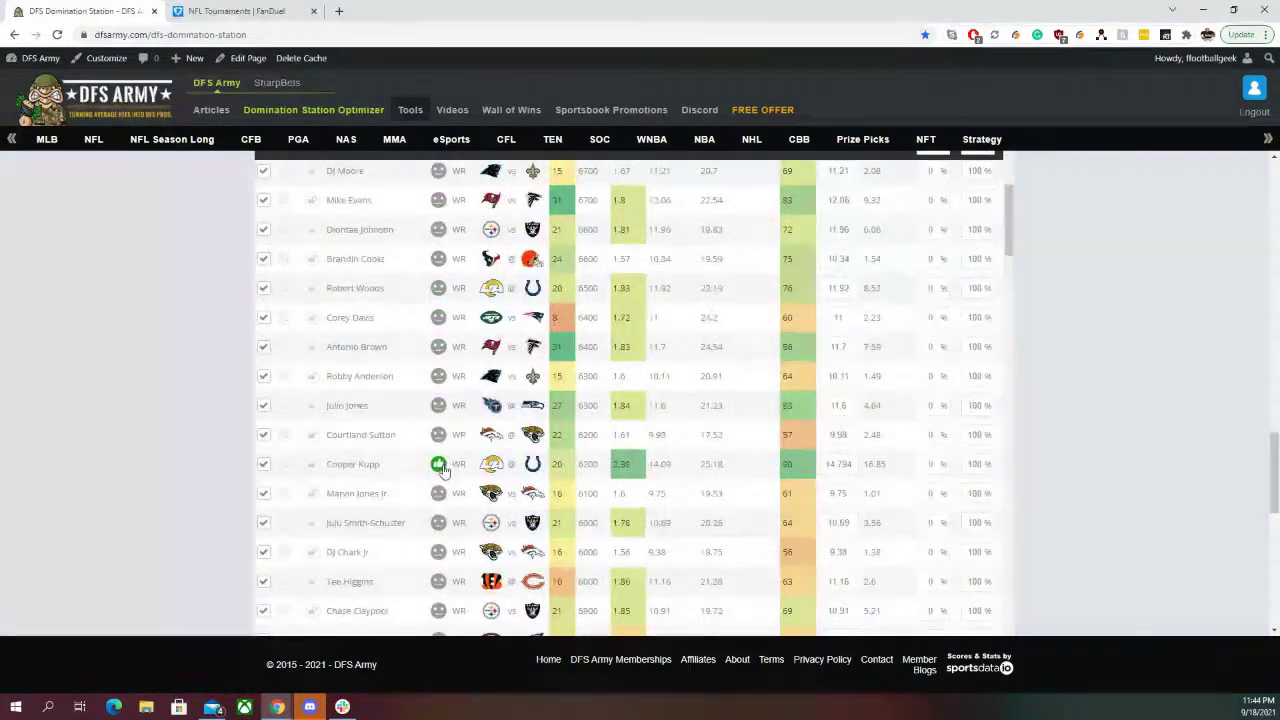
mouse_move(445, 468)
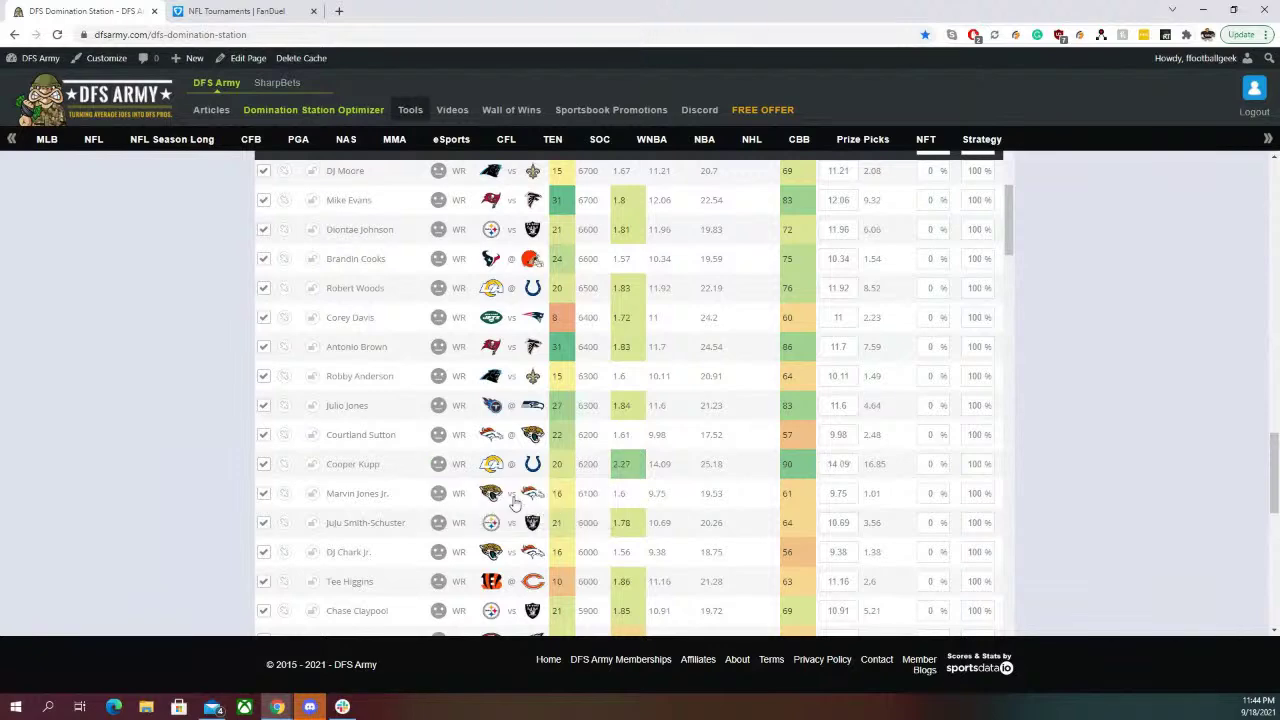
Look through the wide receivers in the player pool and sort them by fantasy points per dollar
scroll(409, 437, "up", 4)
scroll(409, 437, "up", 4)
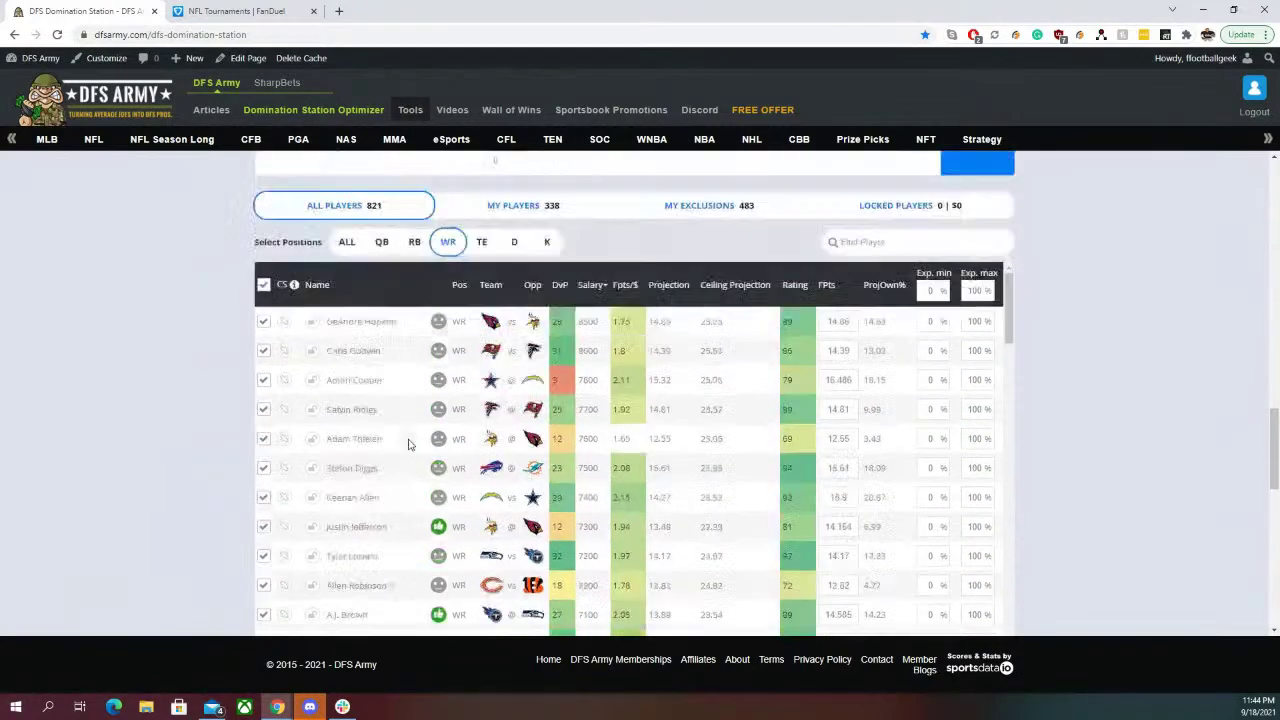
scroll(404, 444, "down", 10)
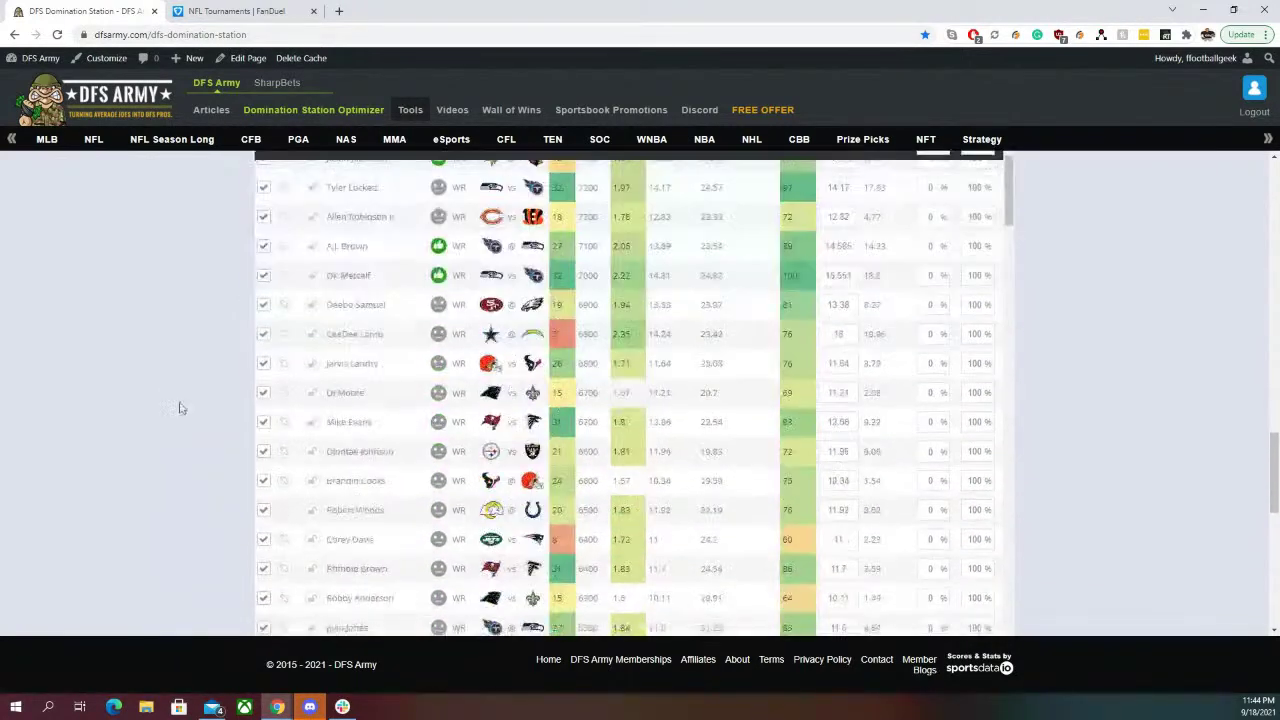
scroll(403, 415, "up", 3)
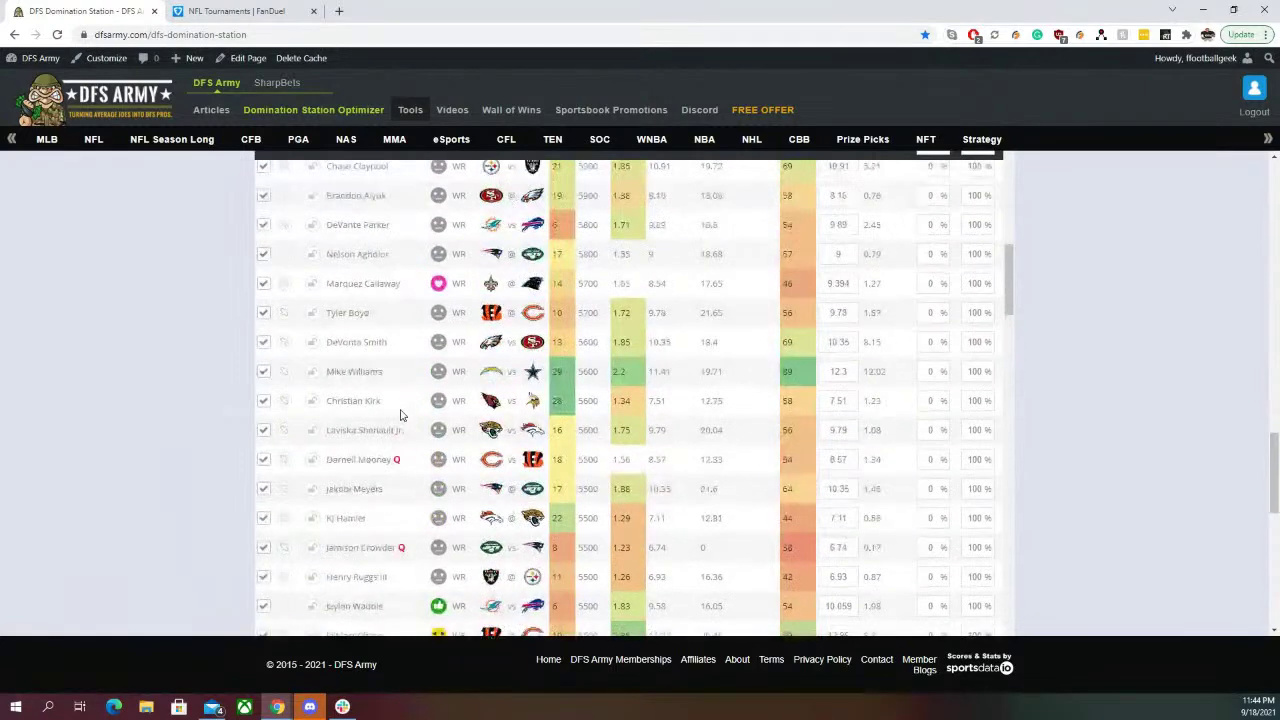
scroll(414, 366, "down", 3)
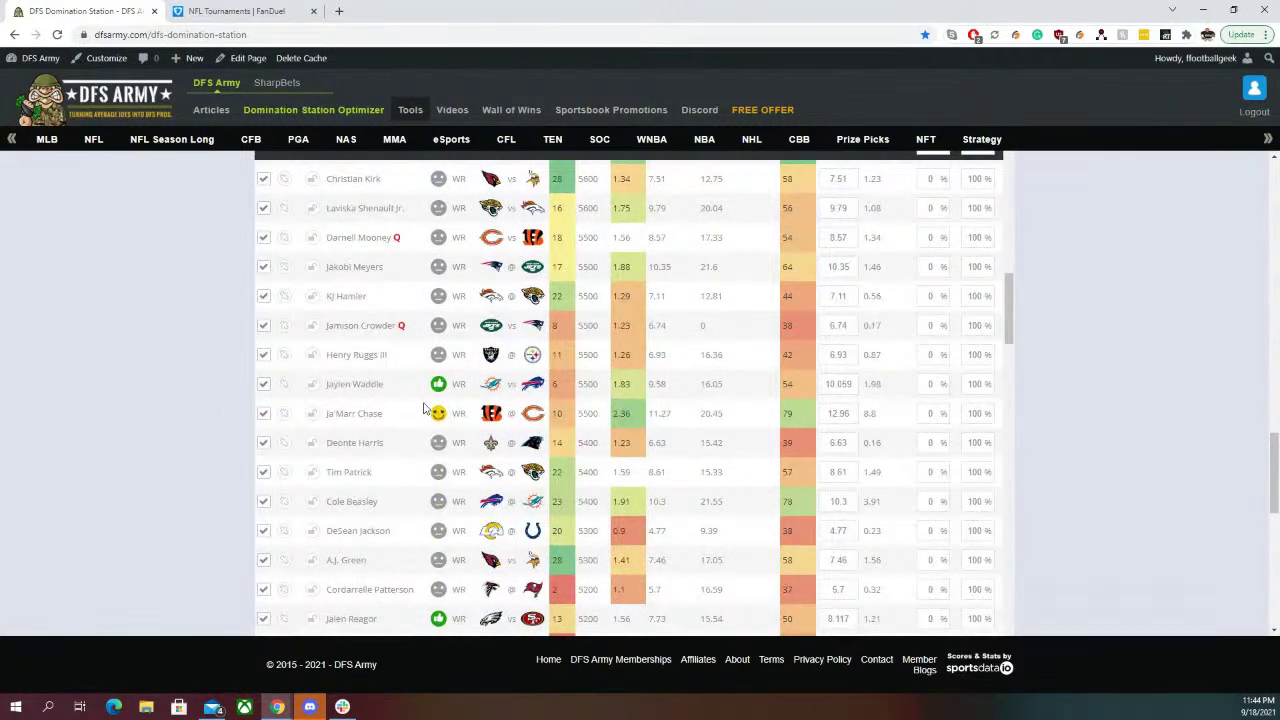
scroll(430, 415, "up", 8)
scroll(485, 424, "up", 5)
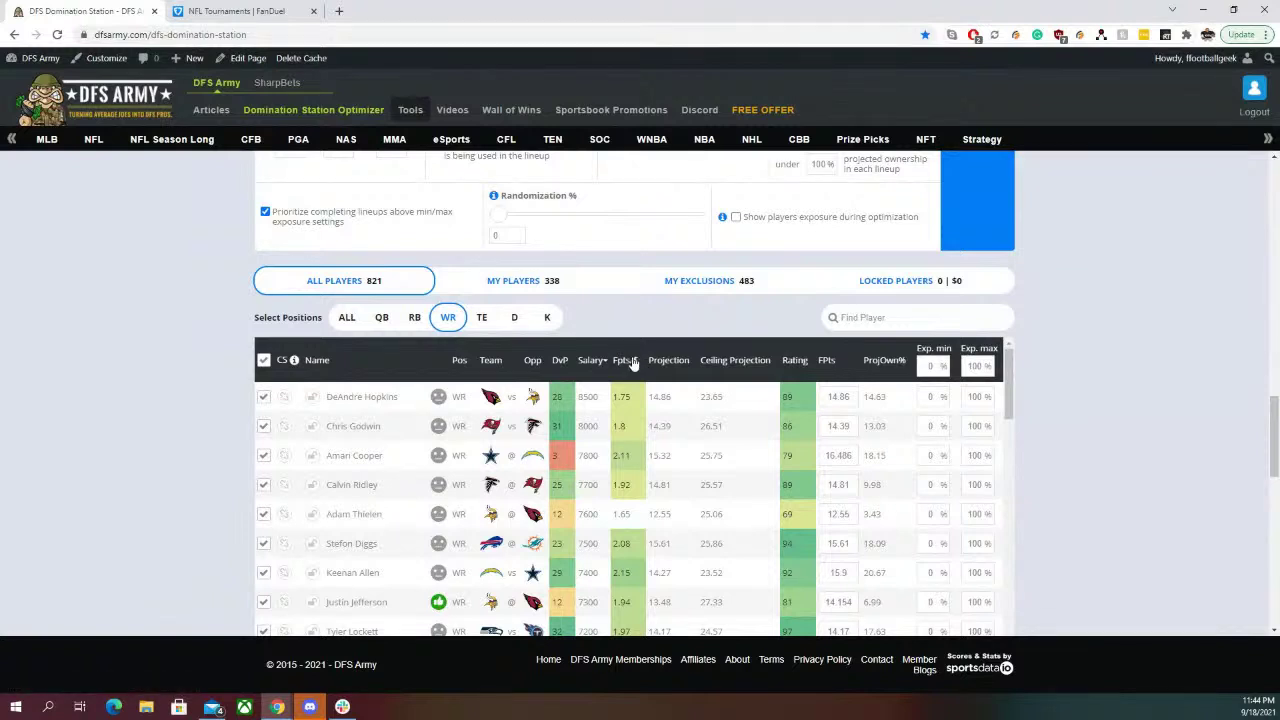
left_click(630, 362)
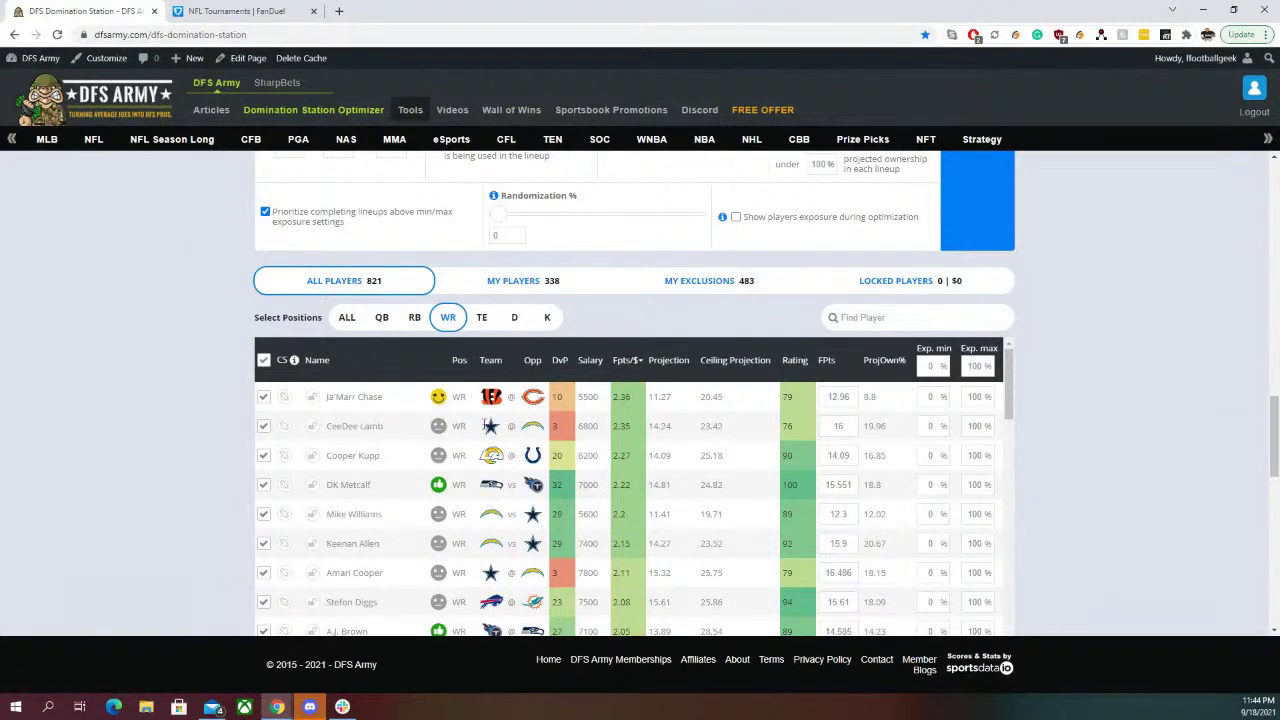
Set CeeDee Lamb's projected fantasy points to 15.7 and re-run the optimizer
double_click(830, 425)
type("15.8")
scroll(168, 461, "down", 5)
scroll(168, 461, "down", 4)
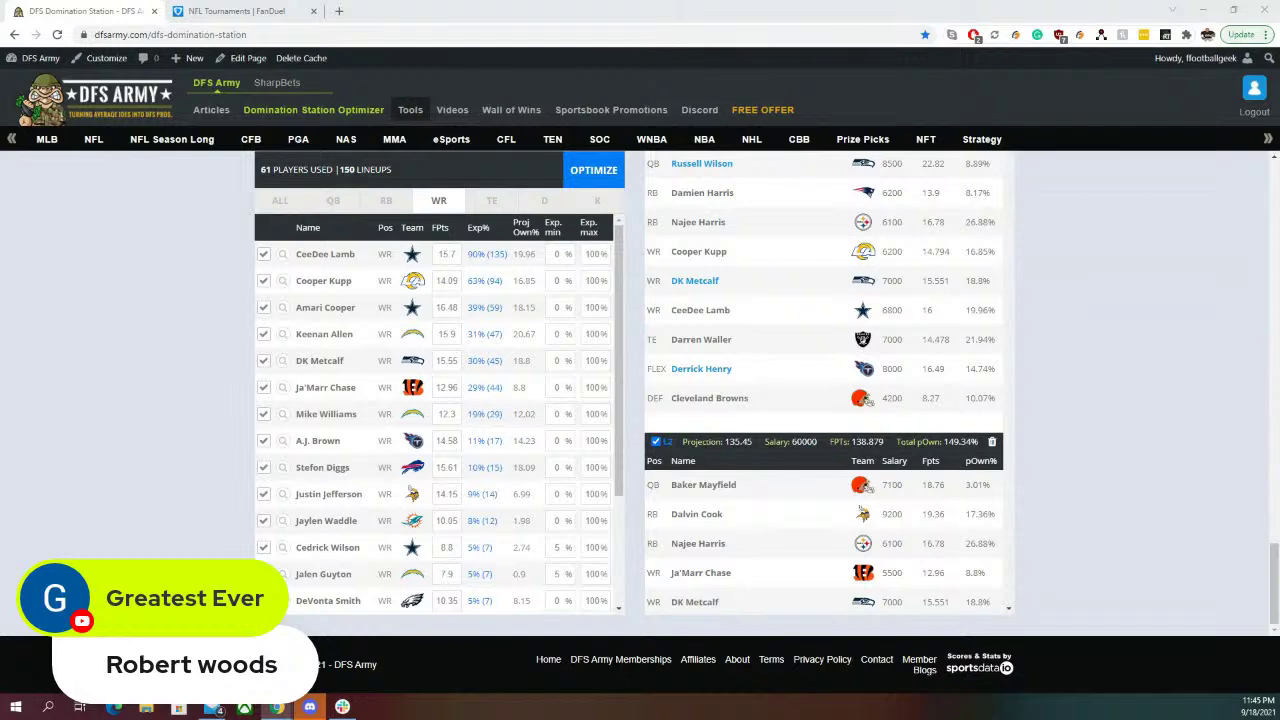
left_click(598, 170)
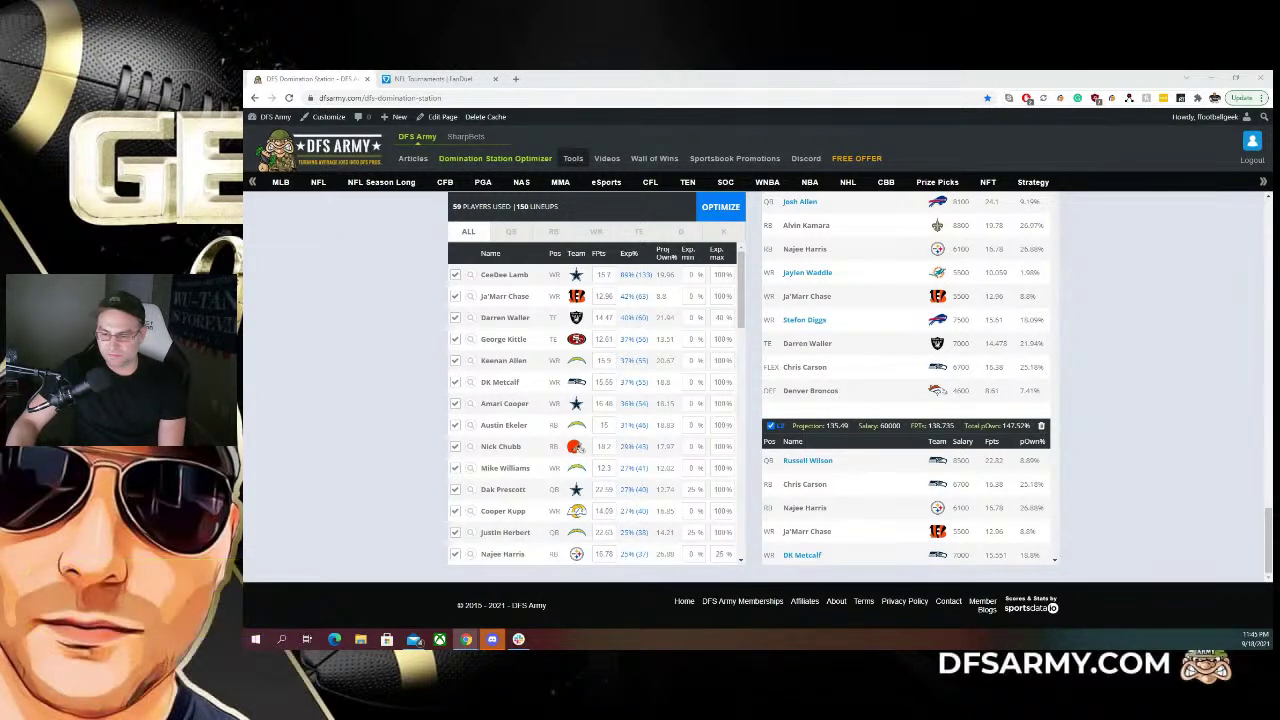
Review the quarterback exposures in the new lineups and compare them with the player pool
left_click(511, 231)
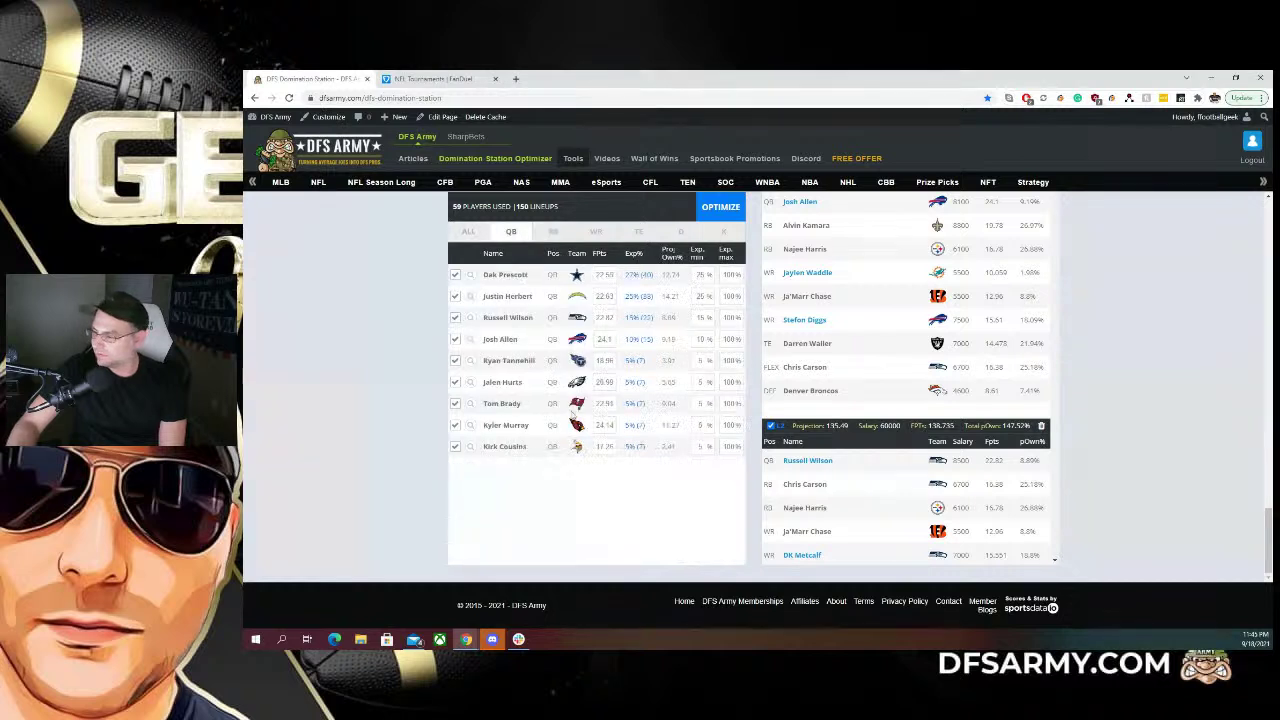
left_click(556, 233)
left_click(512, 232)
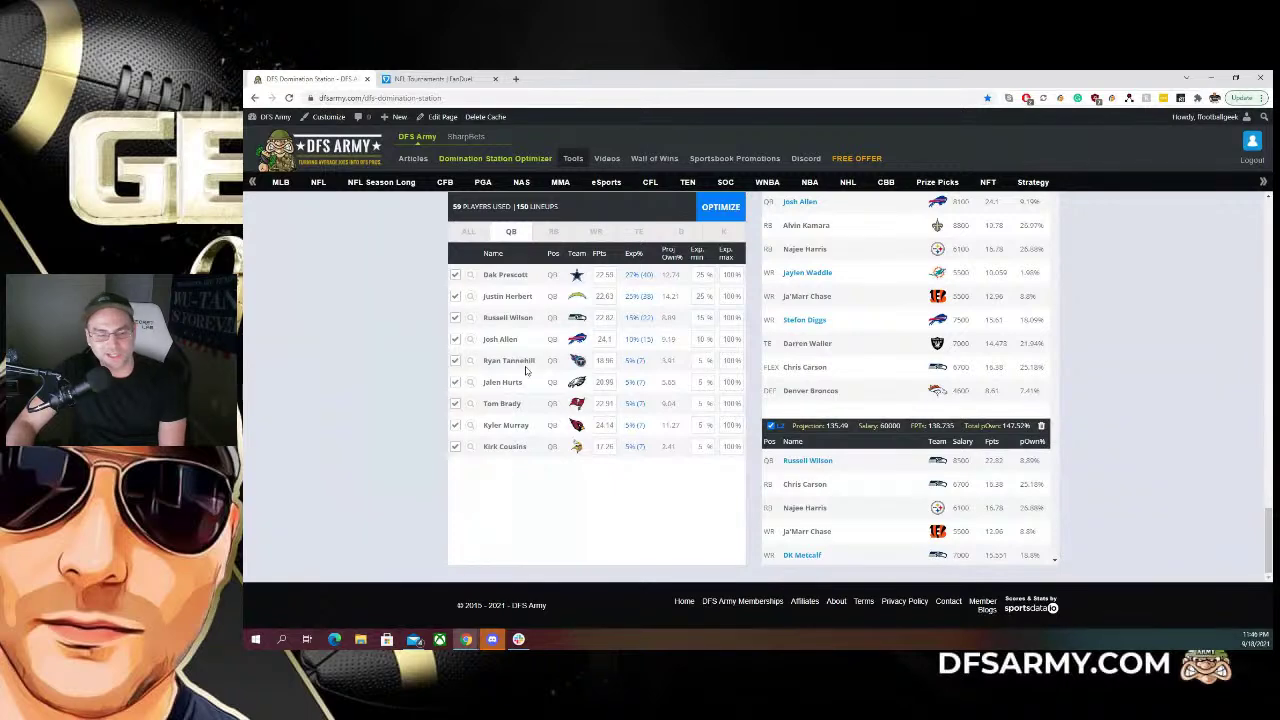
scroll(590, 400, "up", 4)
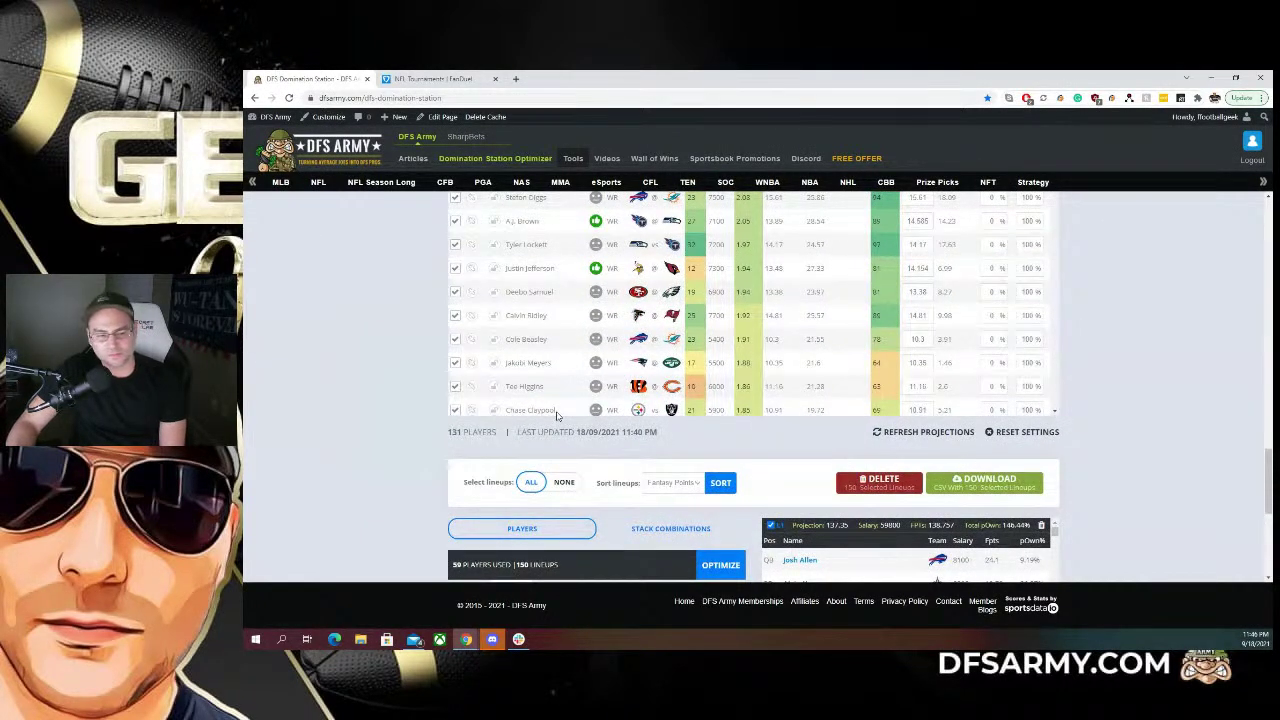
scroll(557, 410, "down", 2)
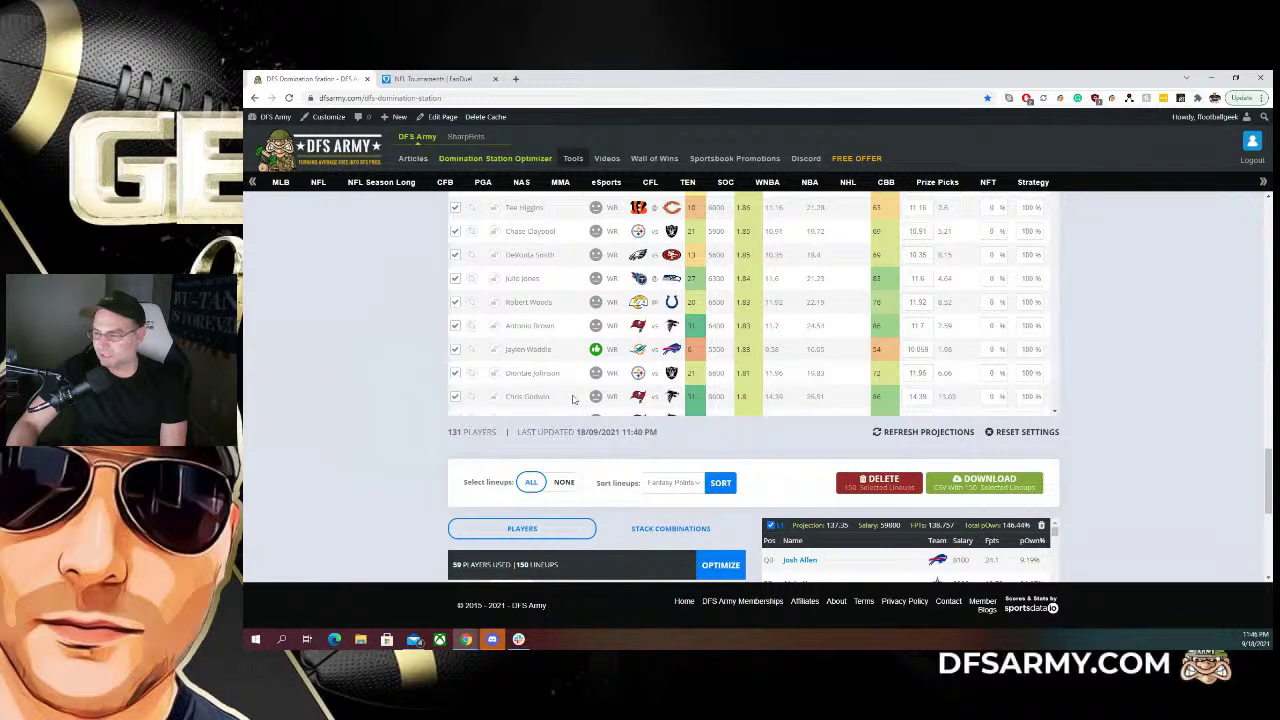
scroll(420, 380, "down", 4)
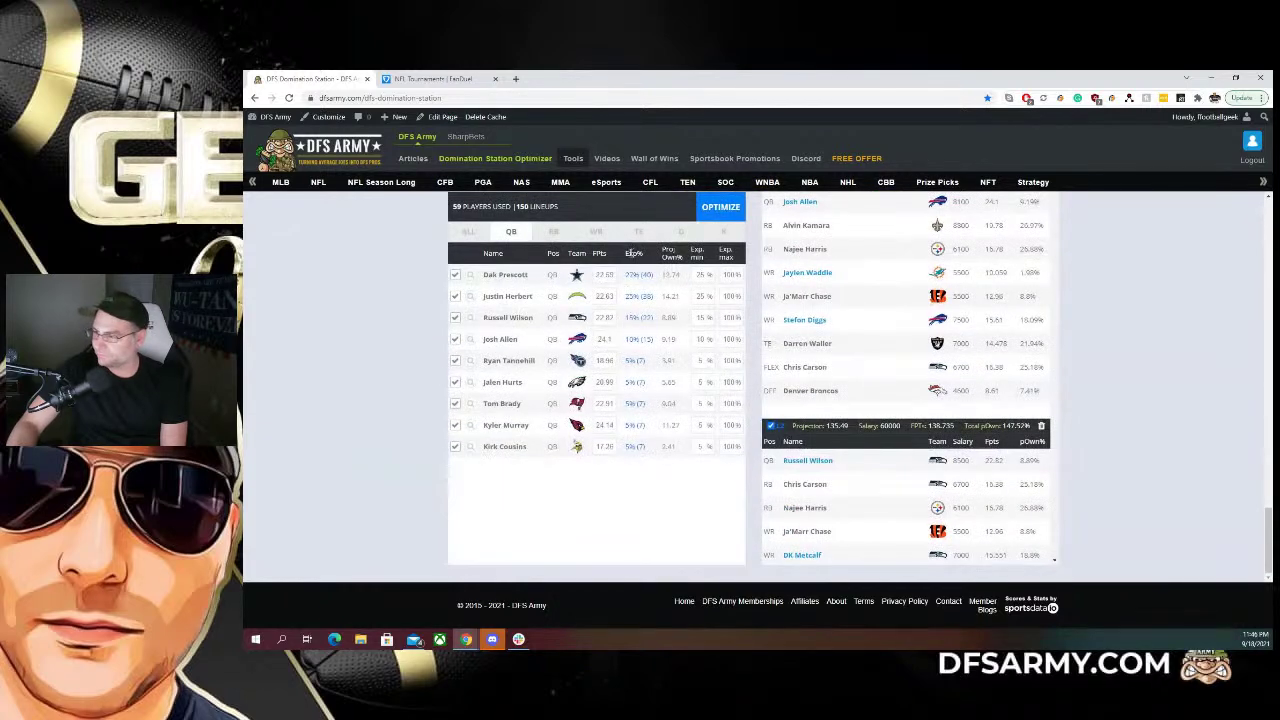
Check the running back exposures and set projected fantasy points to 12.1 for Ja'Marr Chase and 14.78 for A.J. Brown
left_click(554, 232)
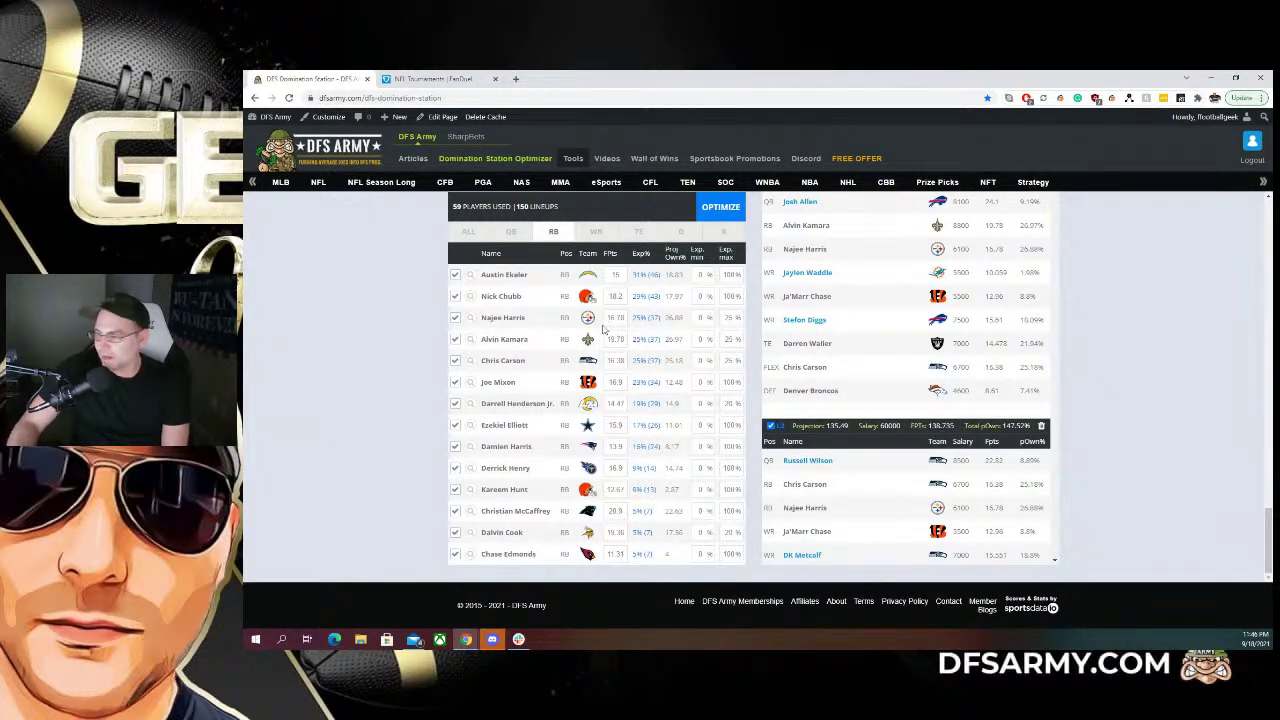
left_click(596, 231)
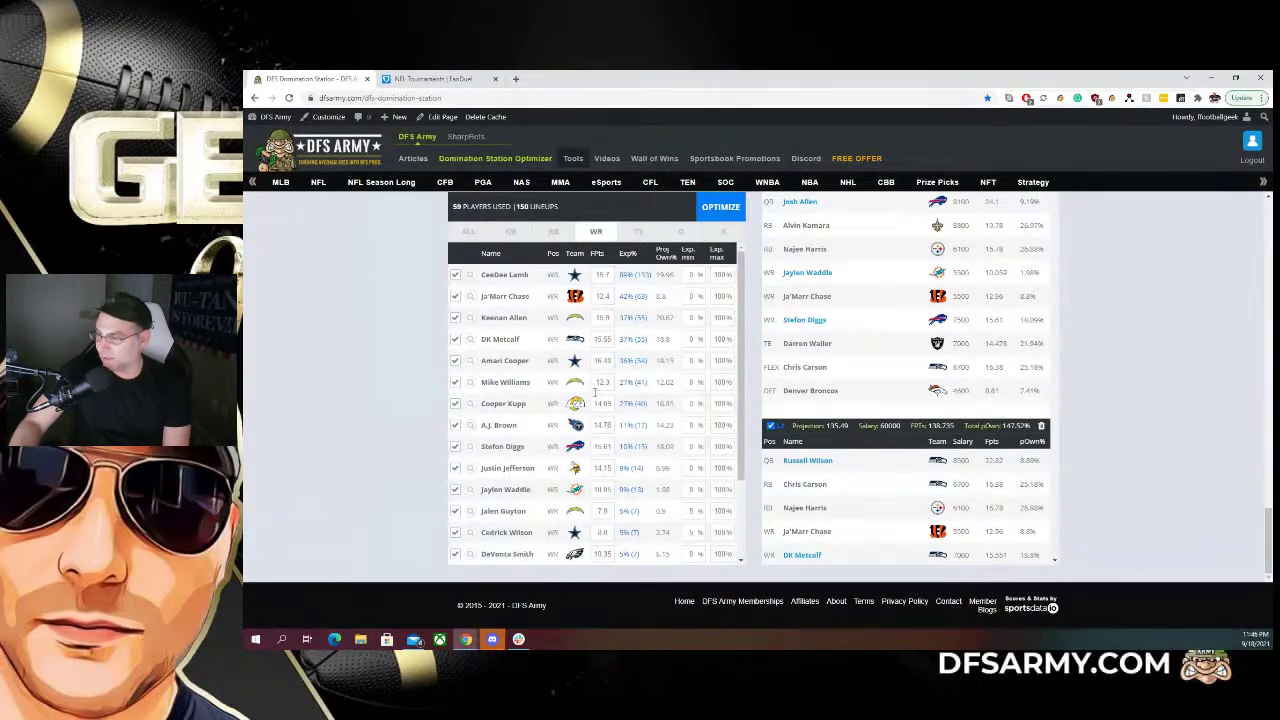
Filter the lineups to those with Josh Allen, review their stacks, and clear the filter
left_click(511, 231)
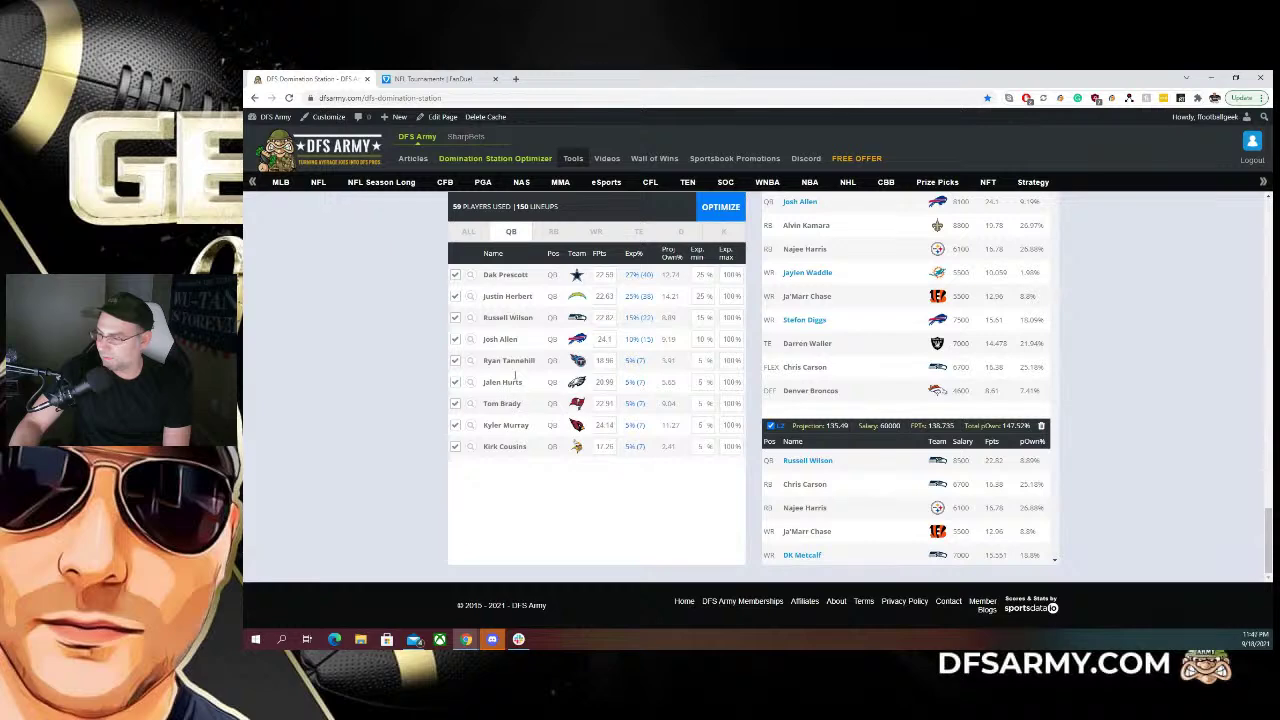
left_click(470, 339)
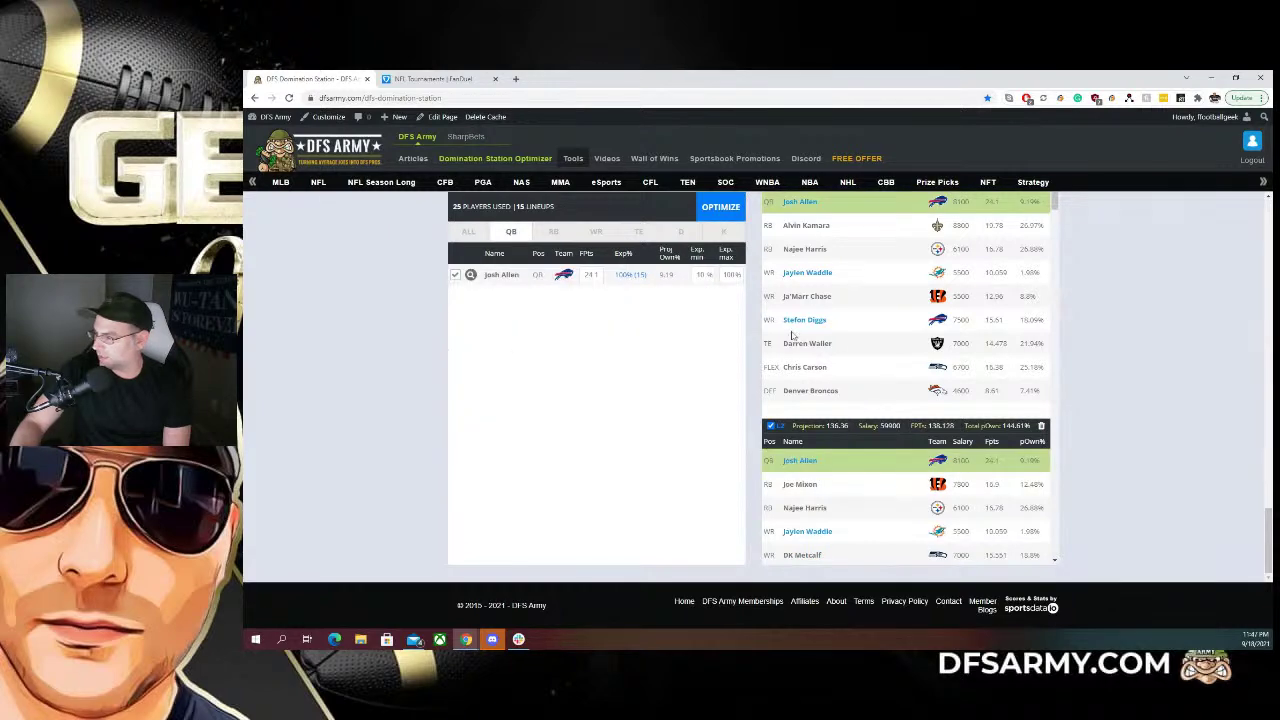
scroll(834, 331, "down", 2)
scroll(841, 373, "down", 2)
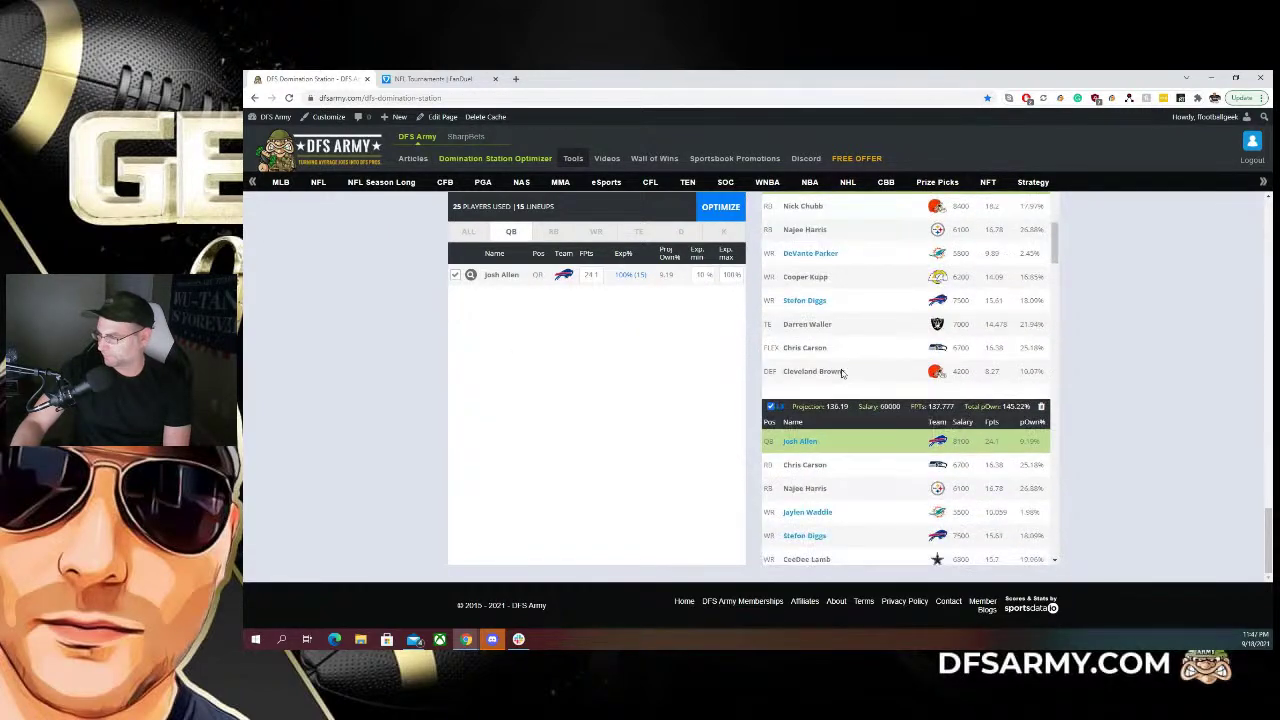
scroll(841, 373, "down", 4)
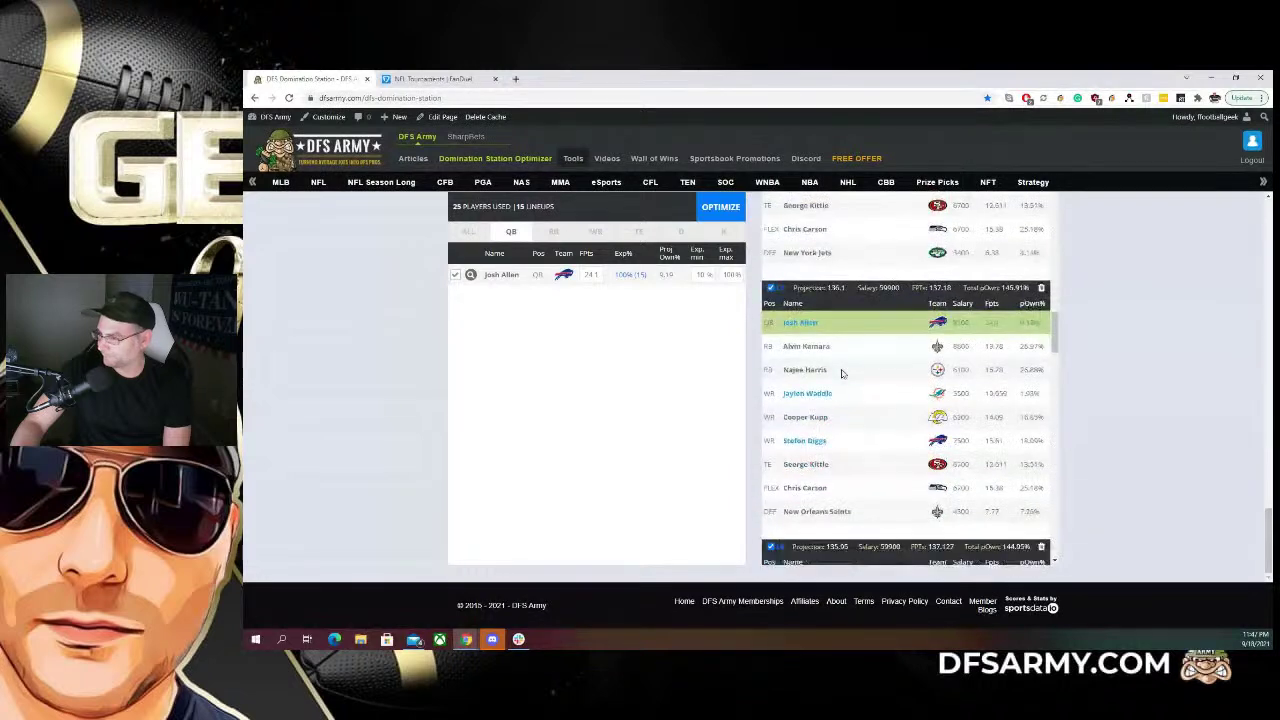
left_click(470, 276)
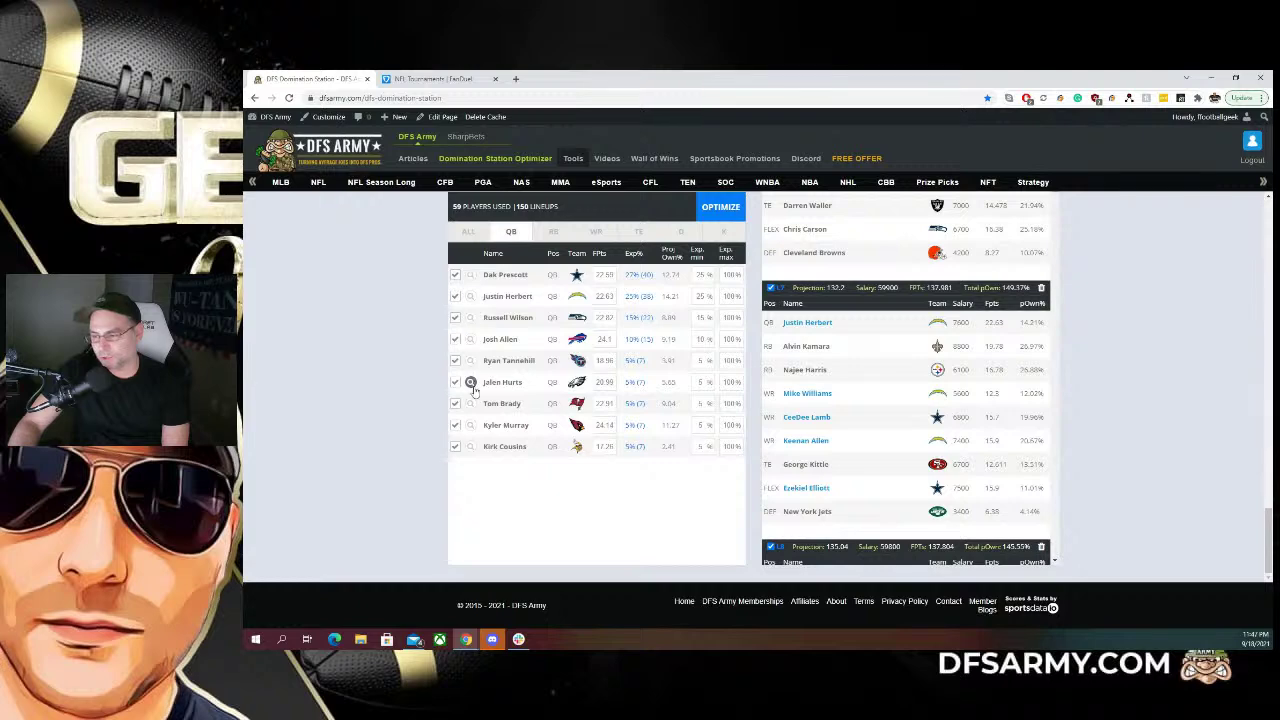
Filter the lineups to those with Russell Wilson, review their stacks, and clear the filter
left_click(470, 317)
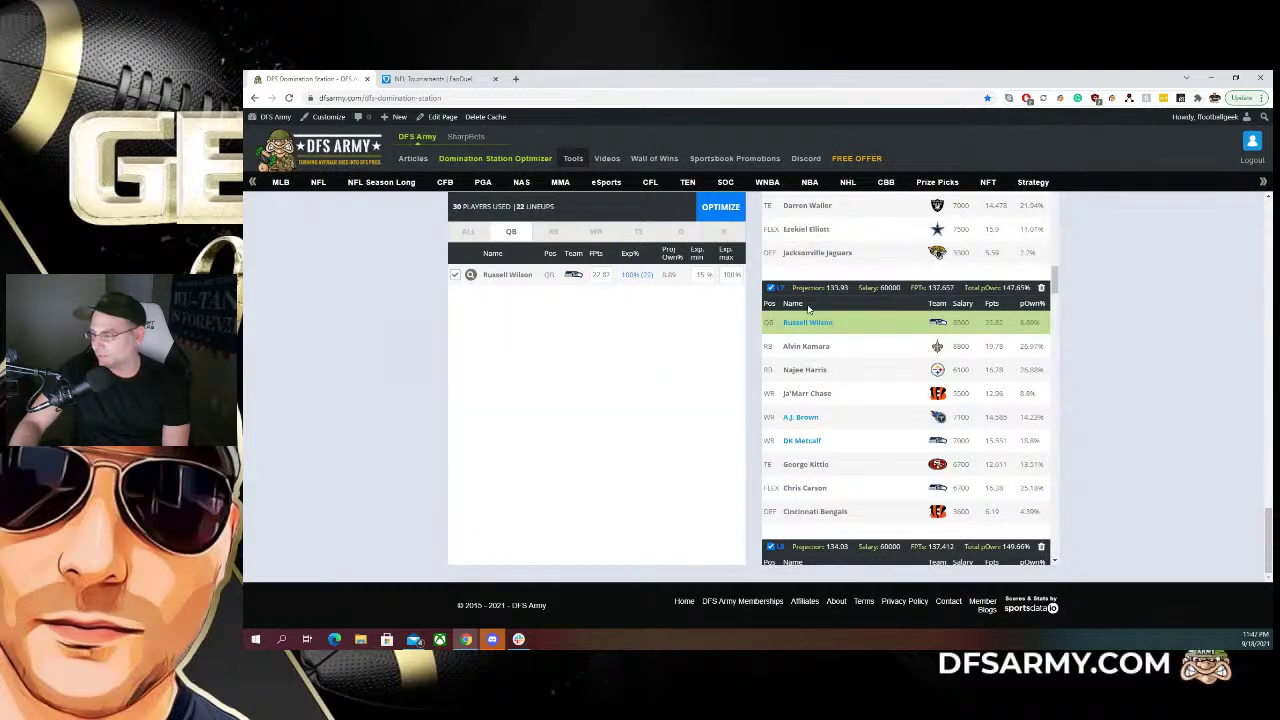
scroll(846, 395, "down", 3)
scroll(846, 395, "down", 8)
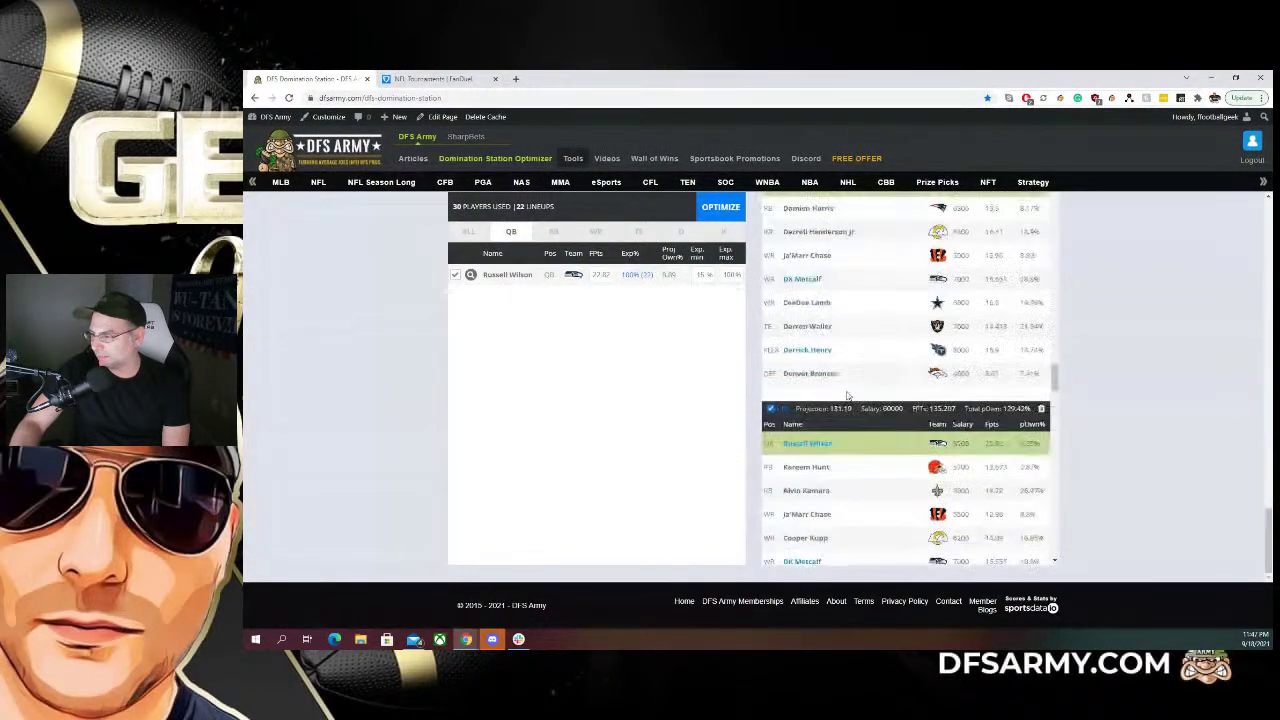
scroll(868, 363, "up", 3)
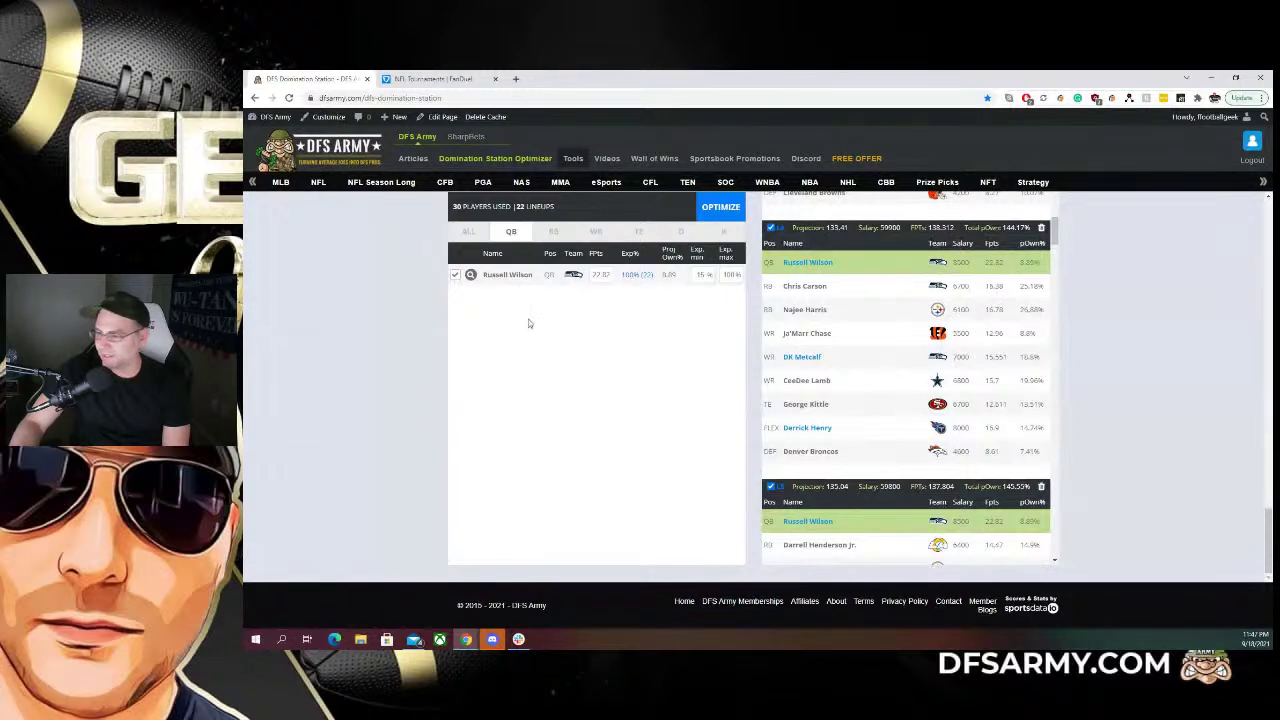
left_click(471, 274)
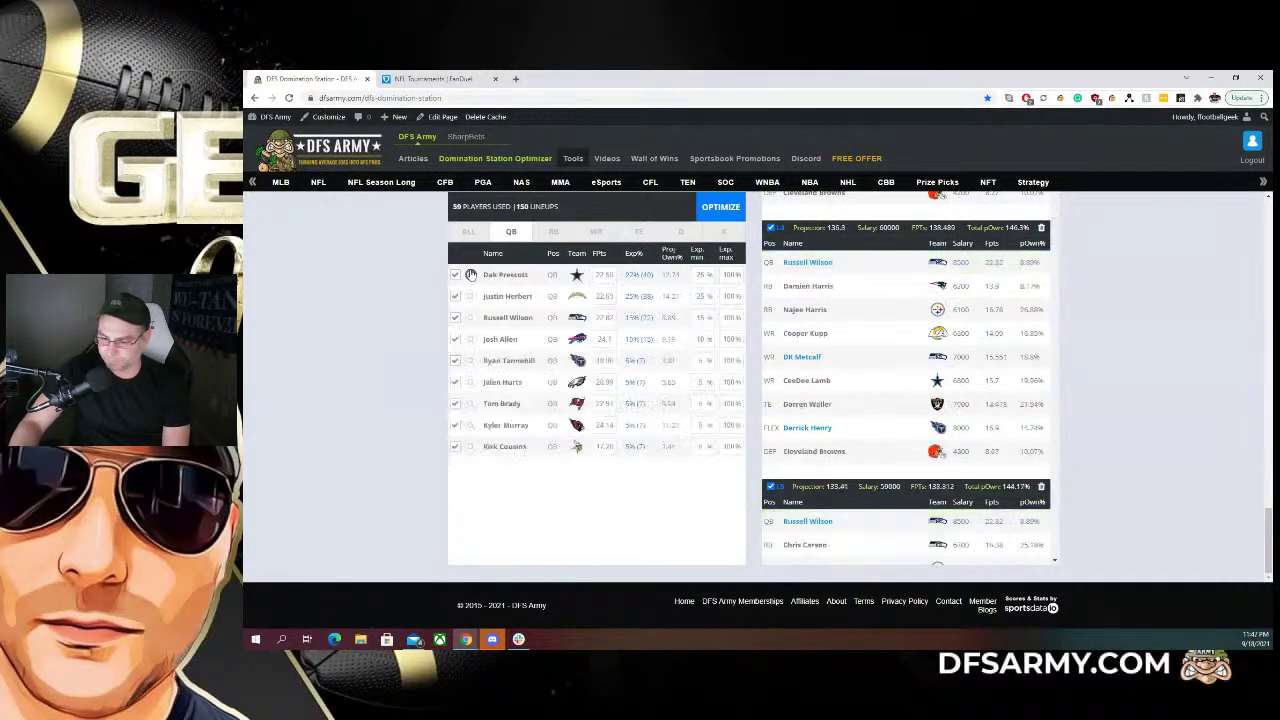
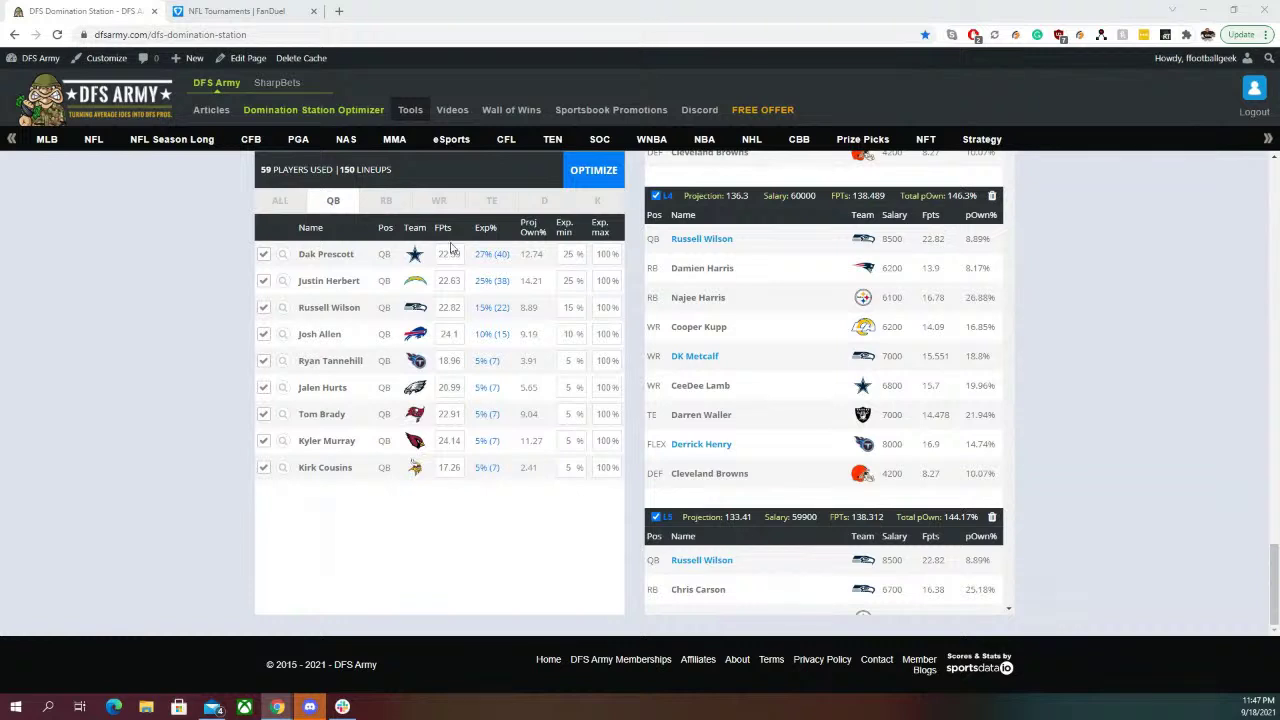
Check the running back exposures and set CeeDee Lamb's projected fantasy points to 15.4
left_click(392, 202)
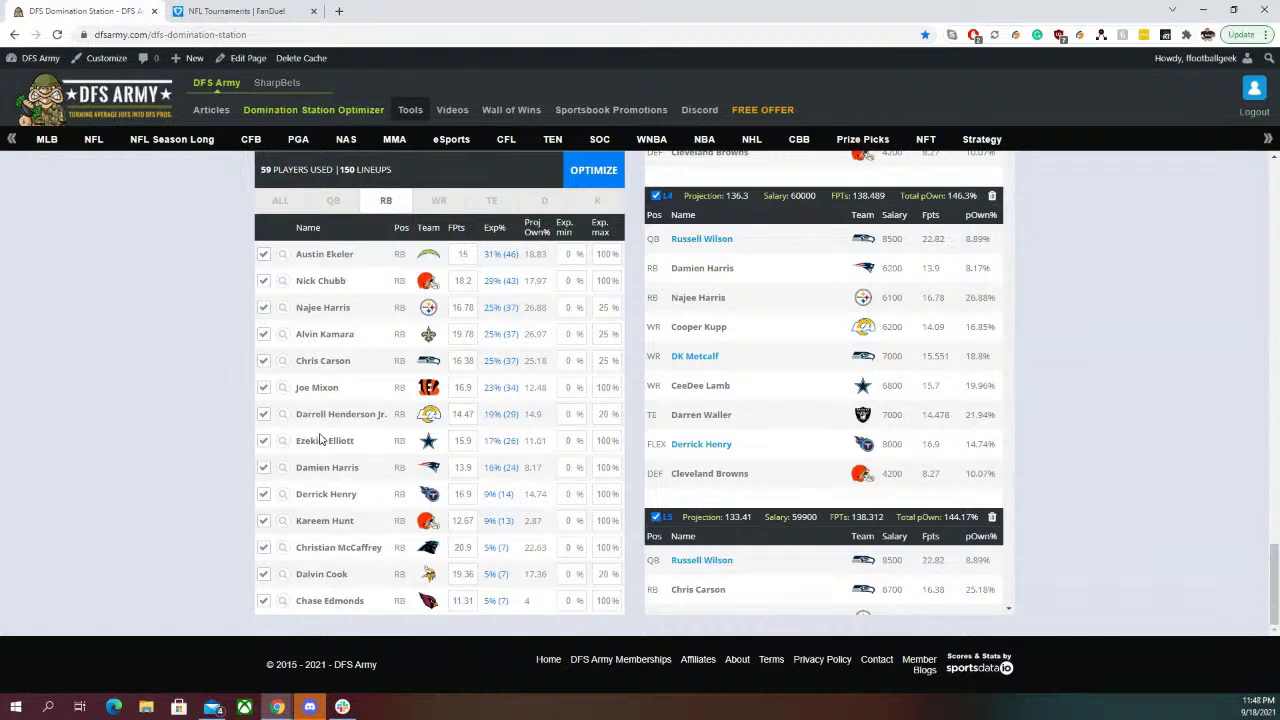
left_click(437, 204)
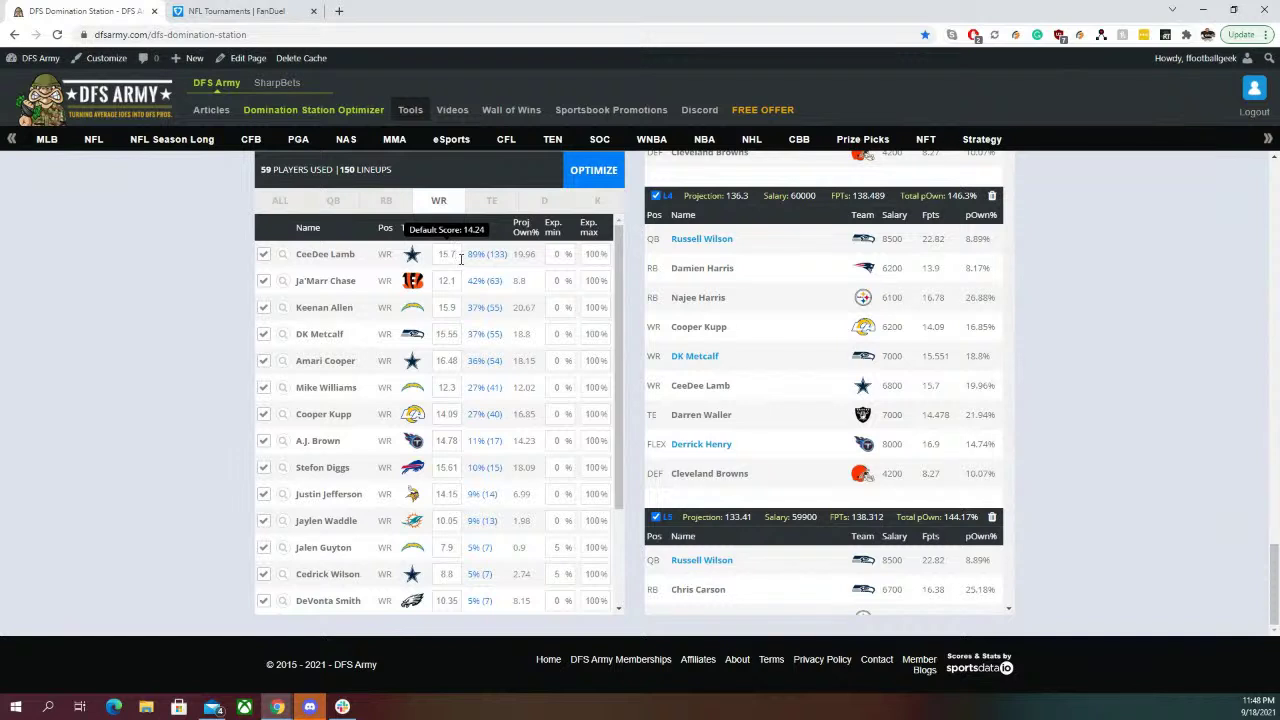
key("BackSpace")
type("4")
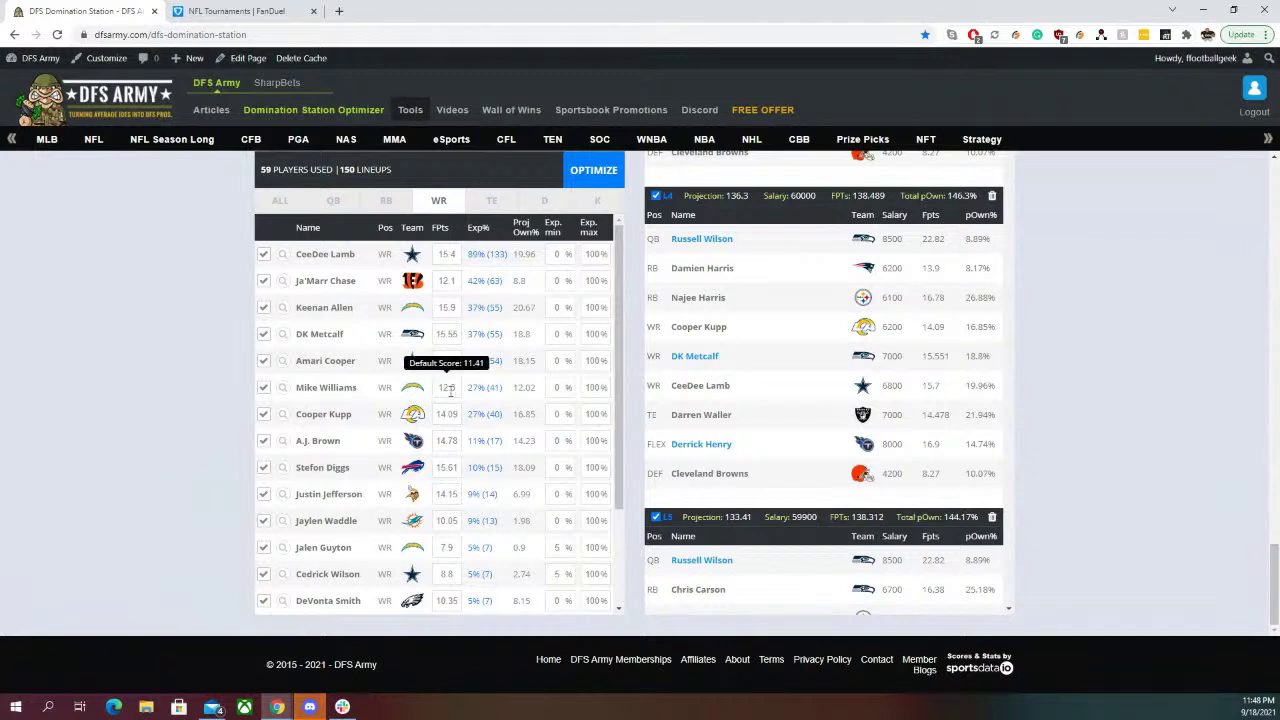
Set minimum exposure to 3% for Jalen Guyton and Cedrick Wilson, and projected points to 10.55 for DeVonta Smith and 12.56 for Mike Evans
mouse_move(460, 388)
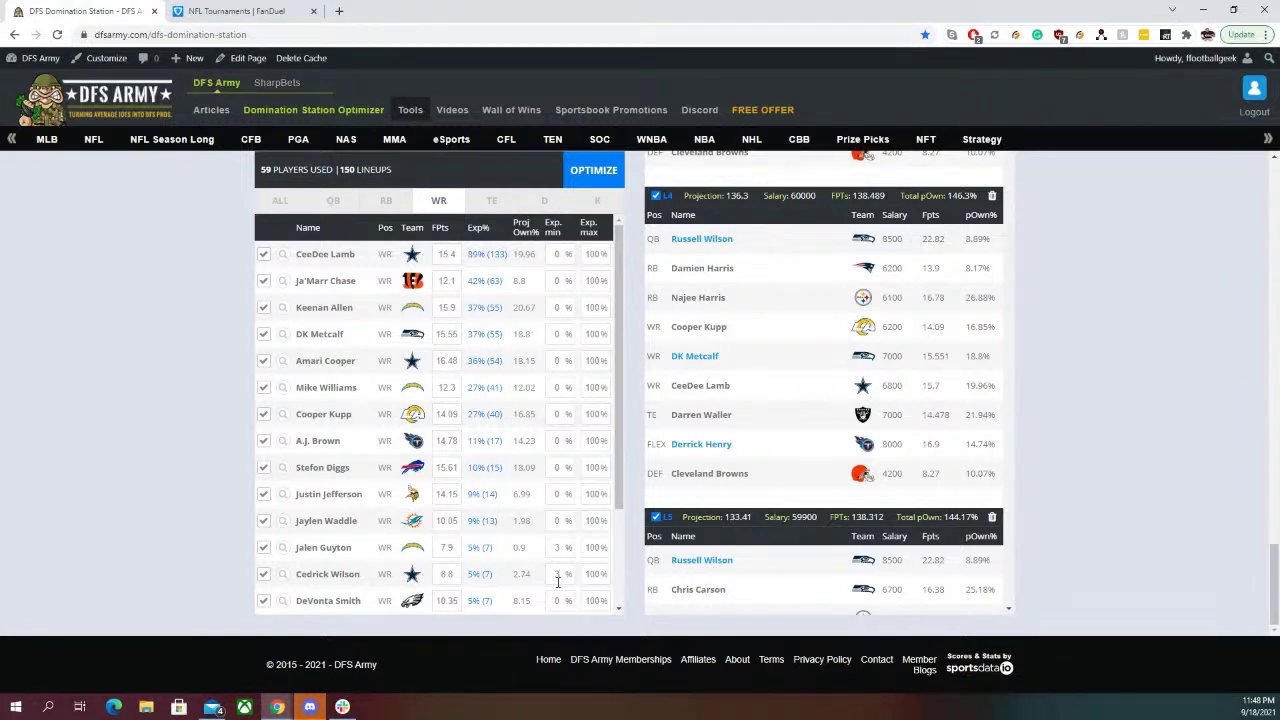
scroll(534, 538, "down", 2)
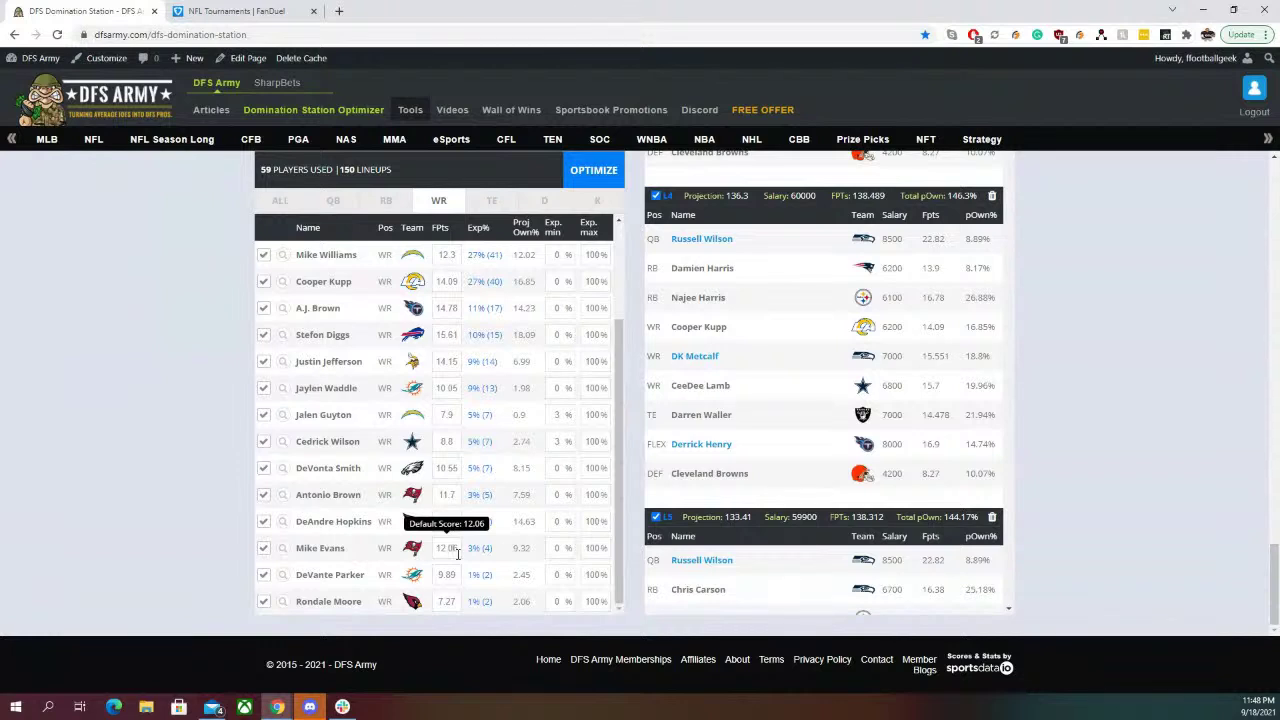
key("BackSpace")
type("5")
double_click(524, 555)
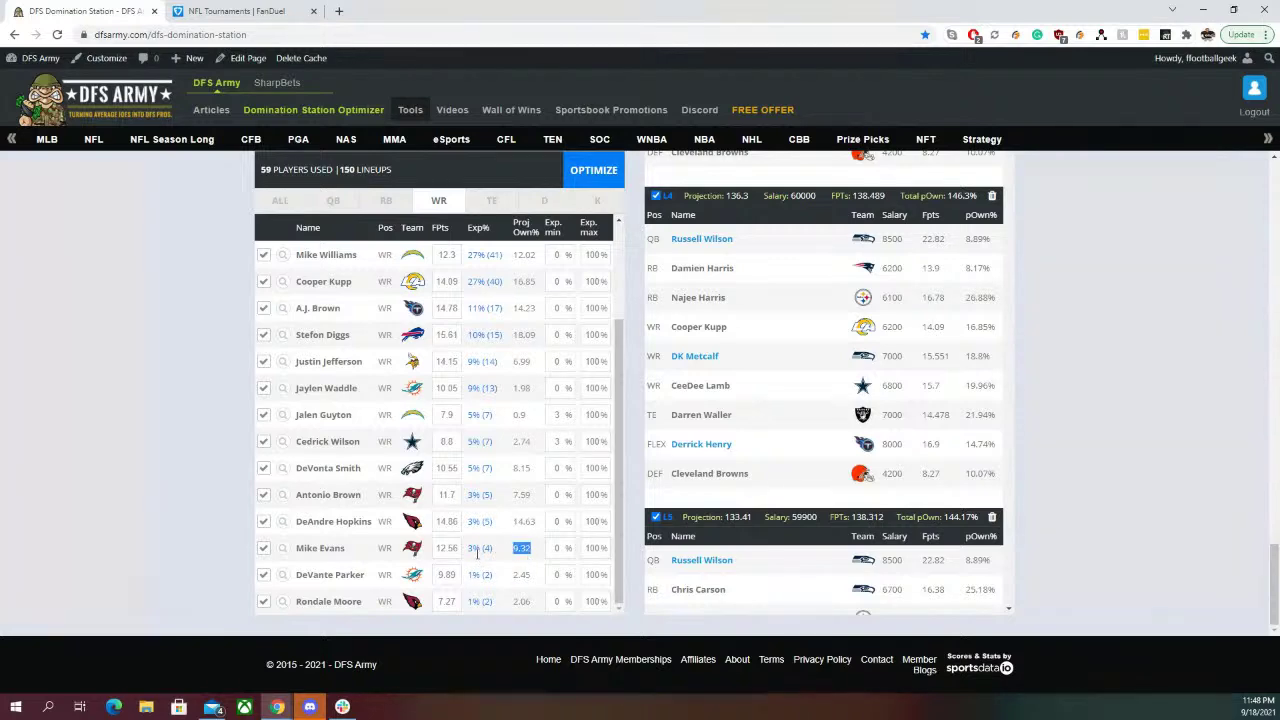
In the tight end exposures, set the maximum exposure to 20% for George Kittle and 35% for Darren Waller
scroll(477, 557, "up", 5)
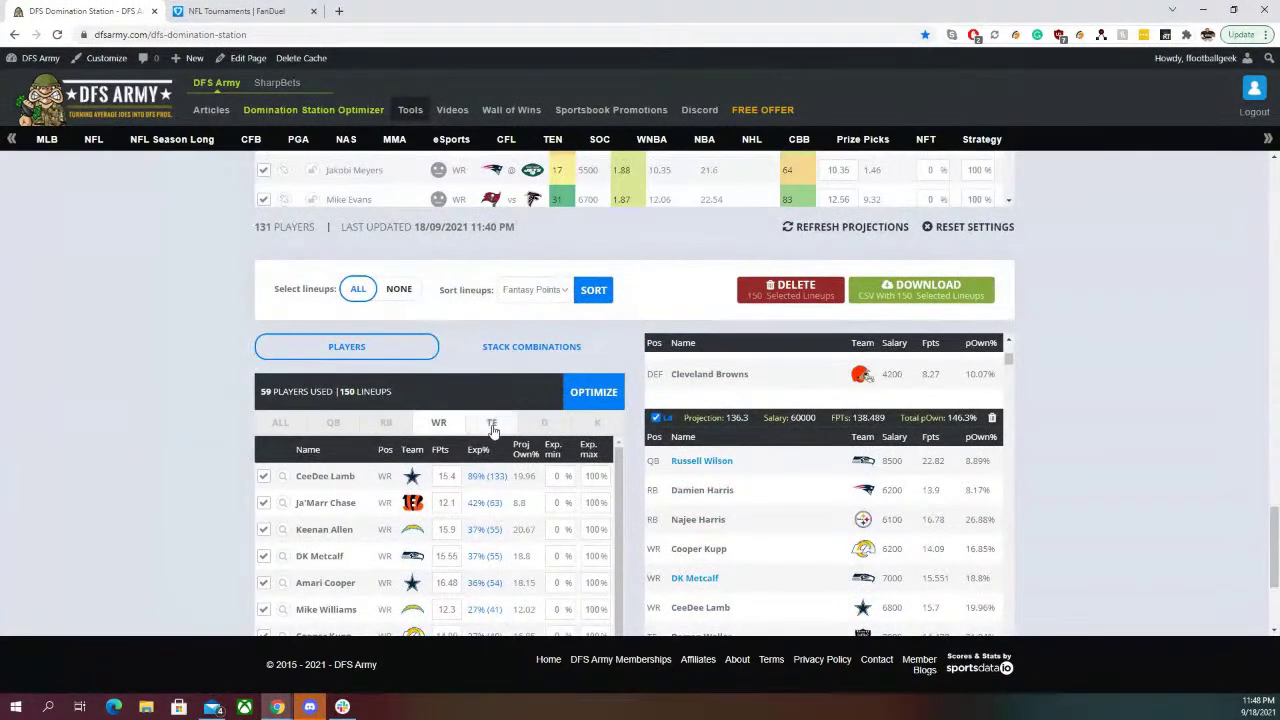
left_click(492, 424)
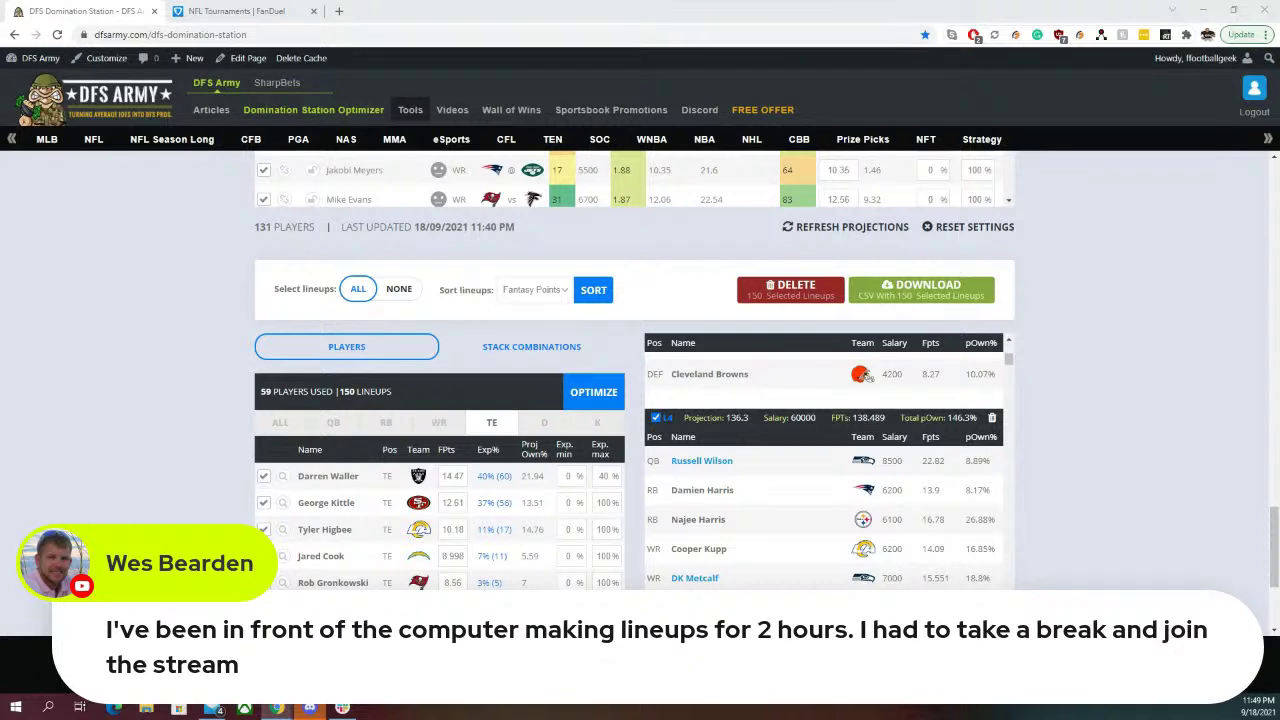
scroll(231, 371, "down", 2)
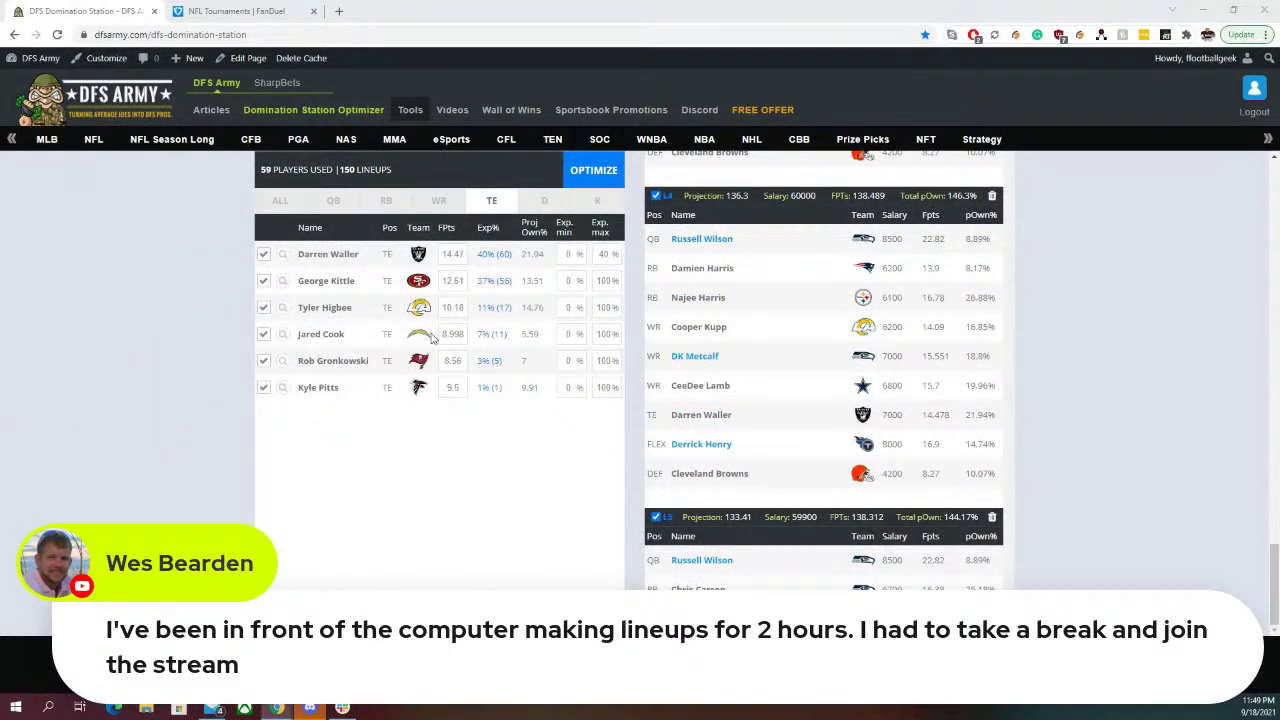
double_click(597, 279)
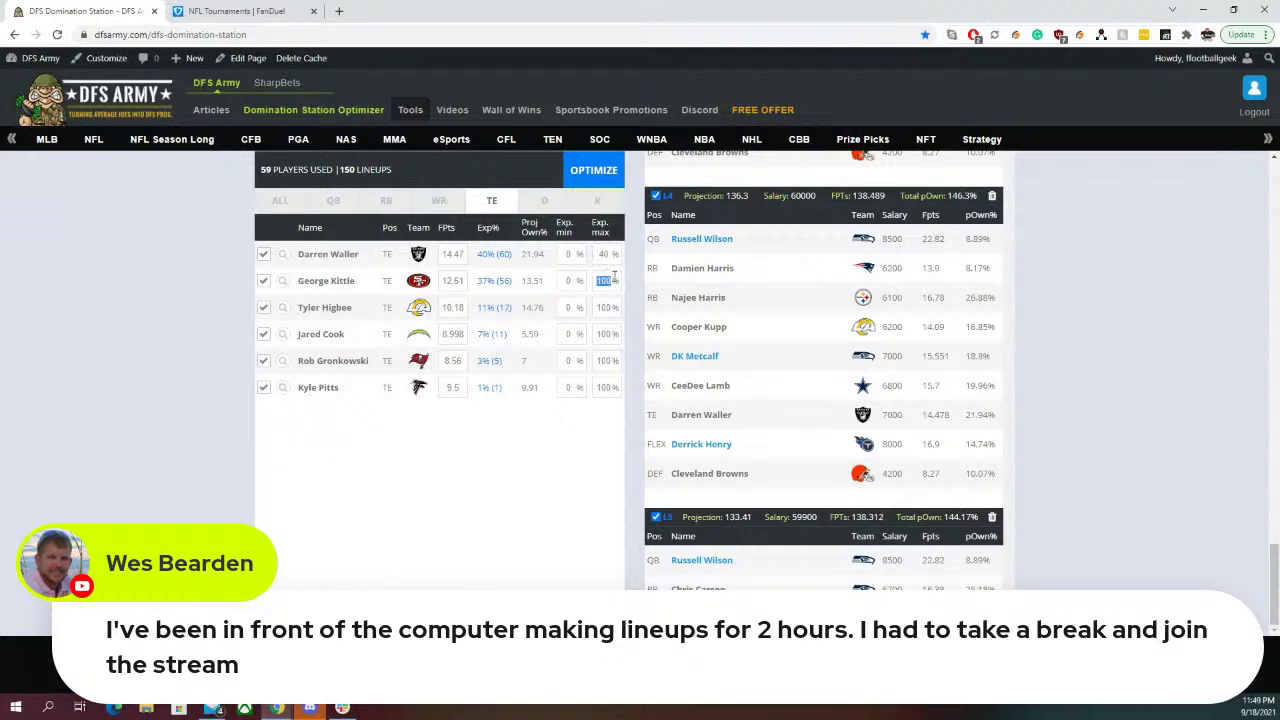
type("20")
double_click(605, 254)
type("15")
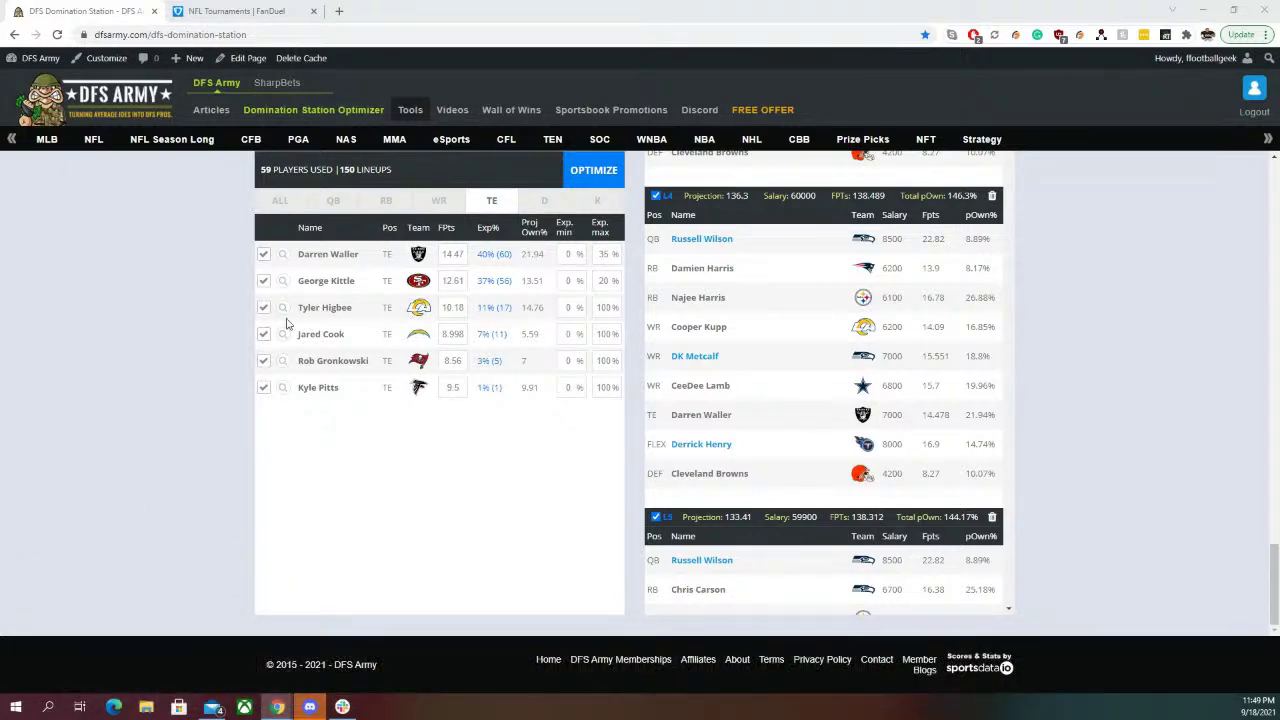
Re-run the optimizer for the 150 lineups with the new tight end limits
left_click(390, 203)
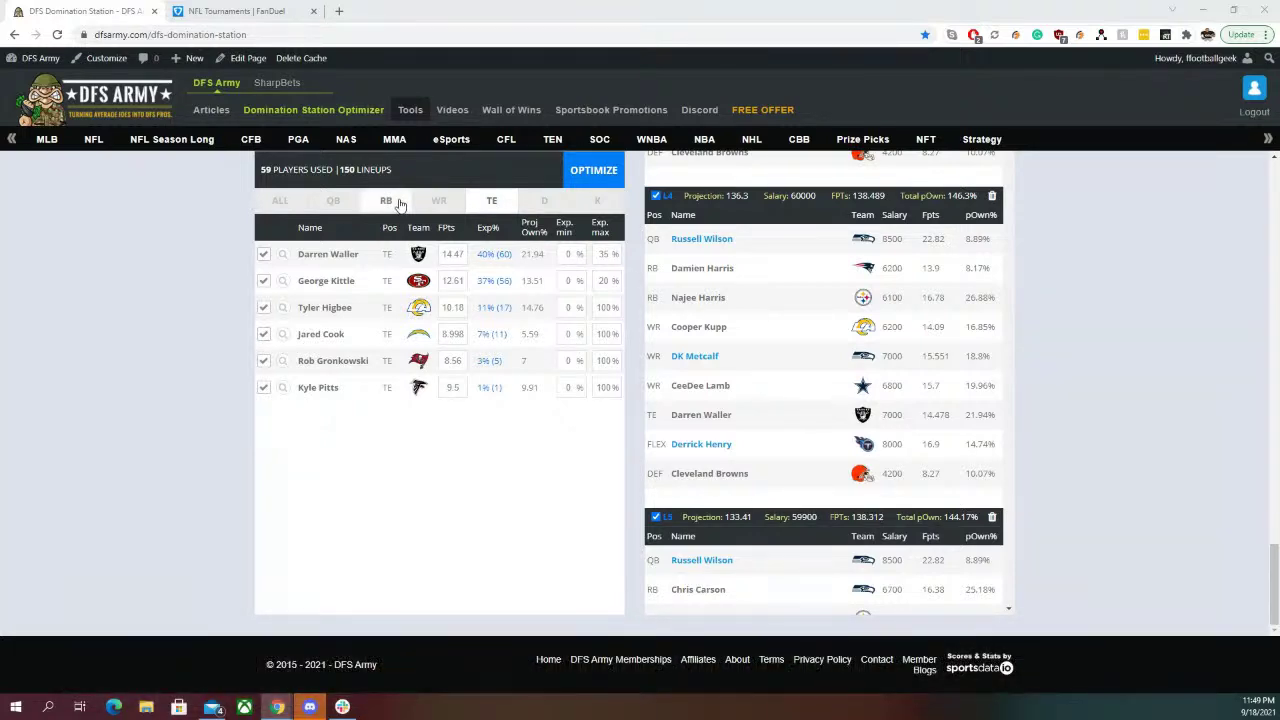
left_click(491, 200)
left_click(600, 170)
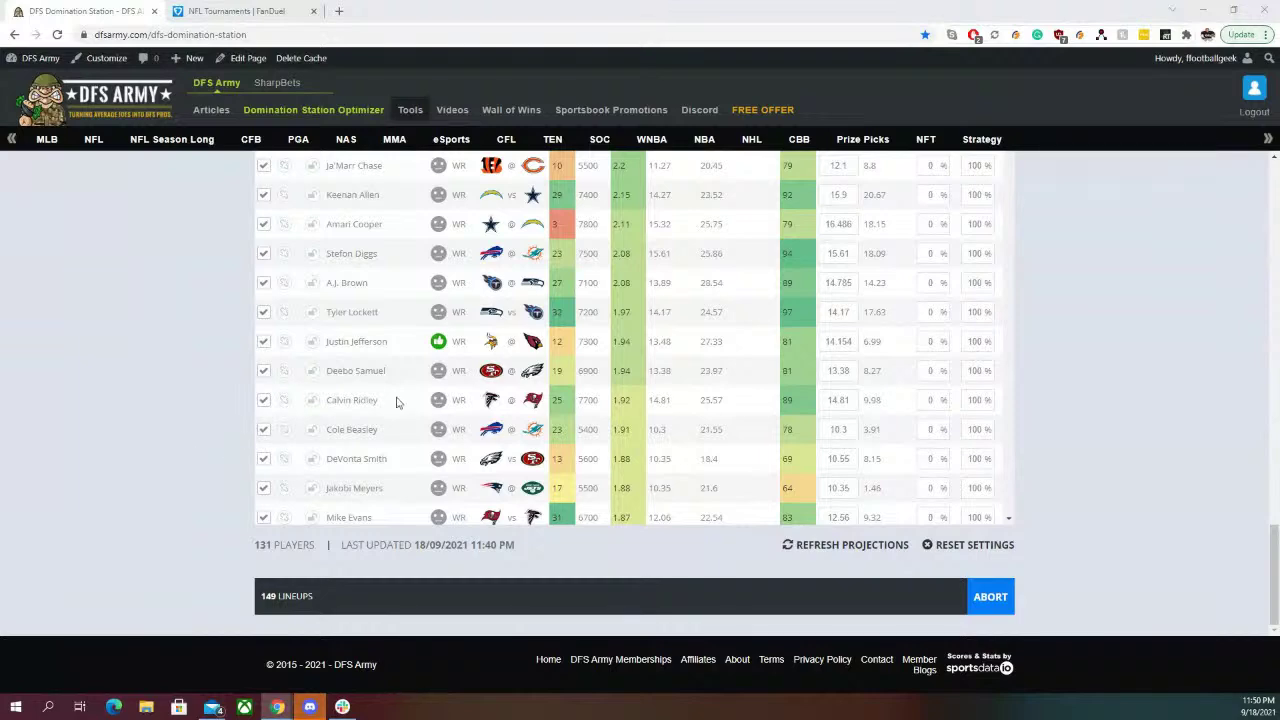
Check the tight end exposures of the new lineups and set Tyler Higbee's maximum exposure to 15%
left_click(491, 201)
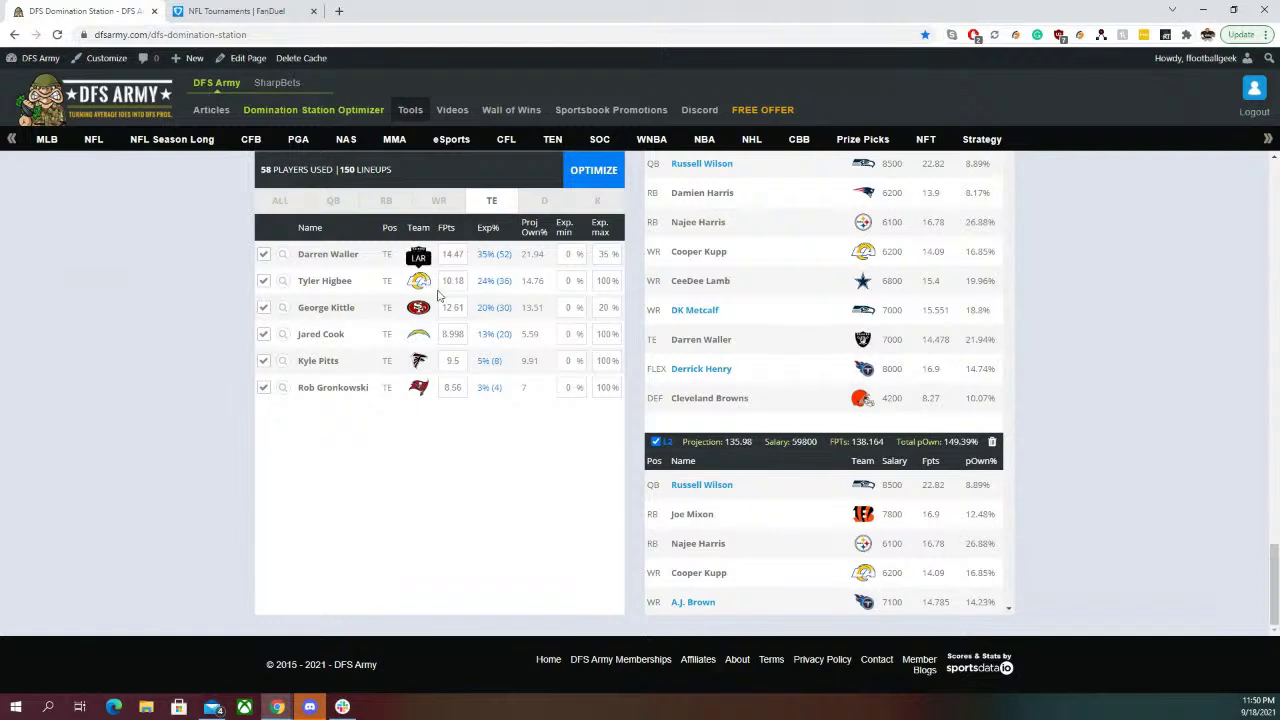
double_click(599, 285)
type("15")
In the player pool's tight ends, rate Noah Fant, Adam Trautman, Anthony Firkser and Rob Gronkowski as Like
scroll(1103, 404, "up", 15)
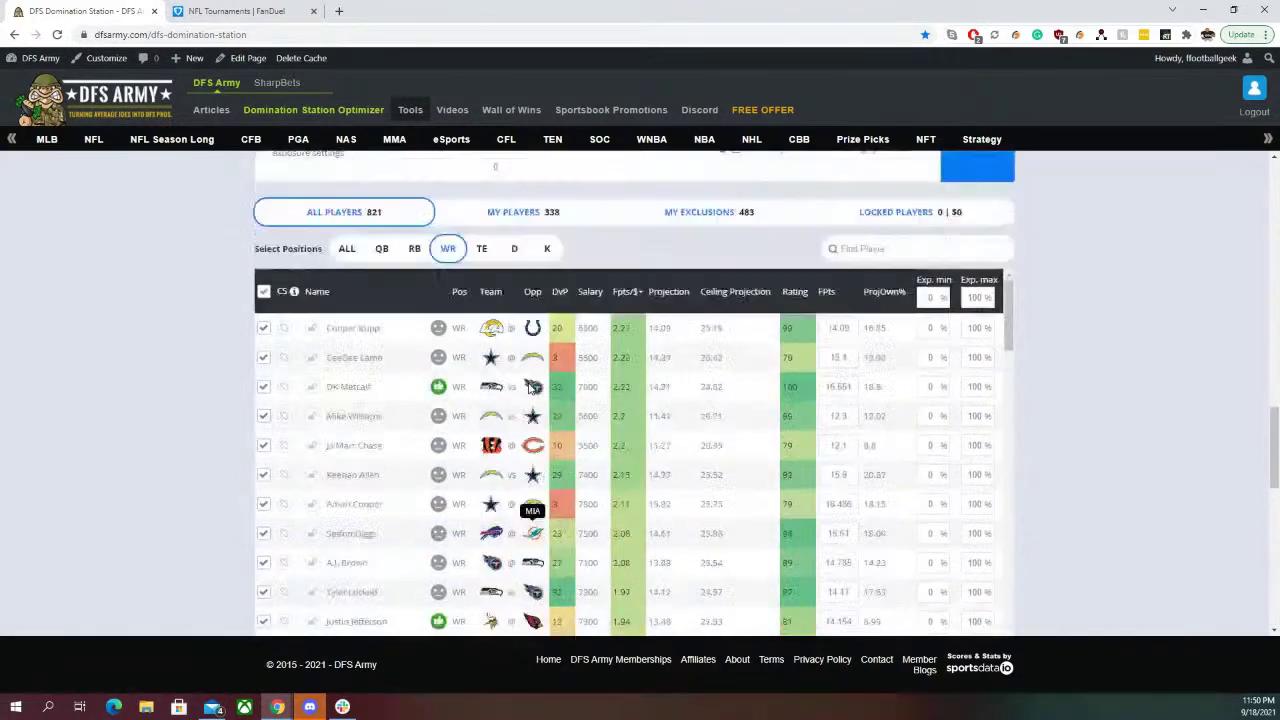
left_click(481, 317)
scroll(191, 403, "down", 3)
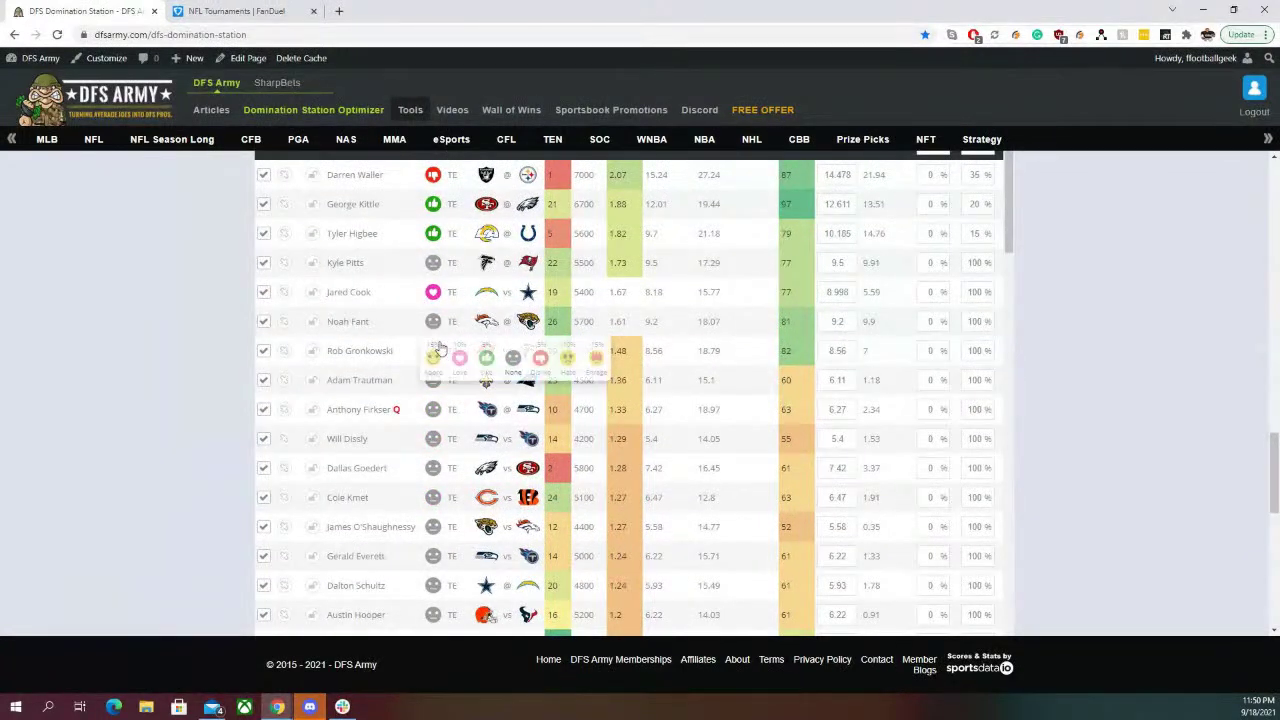
left_click(433, 350)
left_click(482, 360)
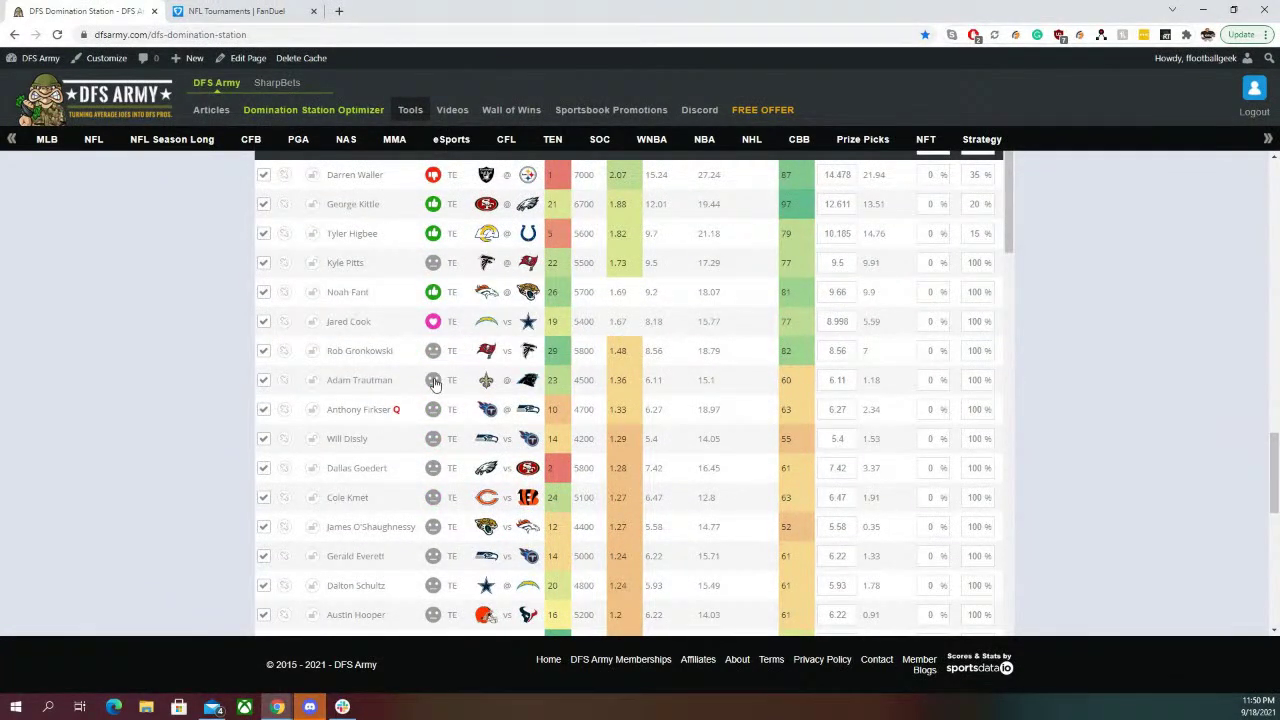
left_click(485, 420)
left_click(433, 409)
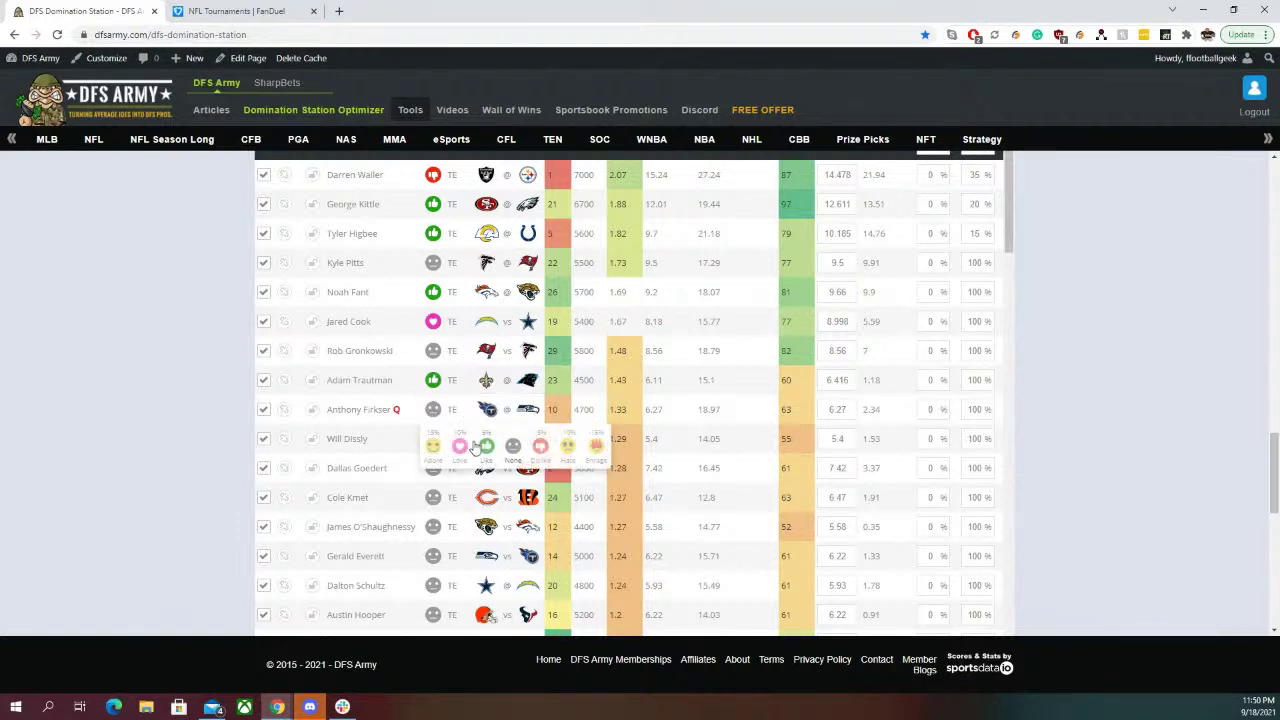
left_click(476, 446)
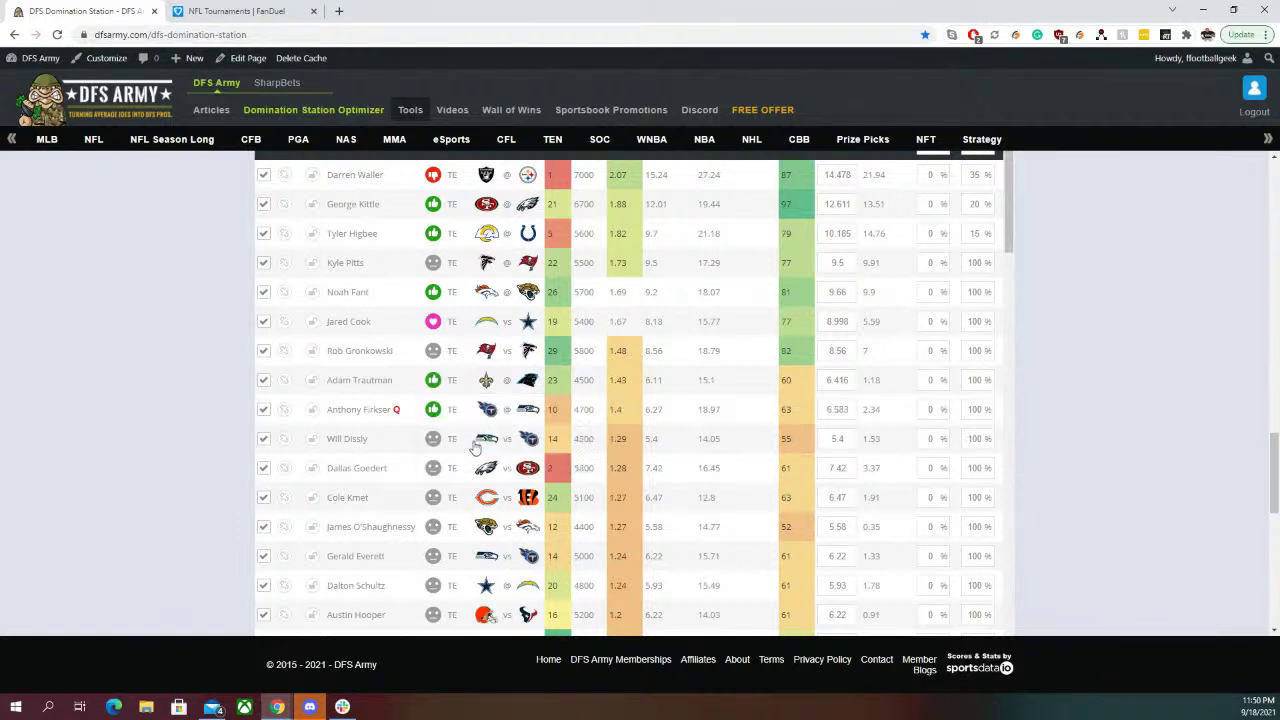
left_click(432, 358)
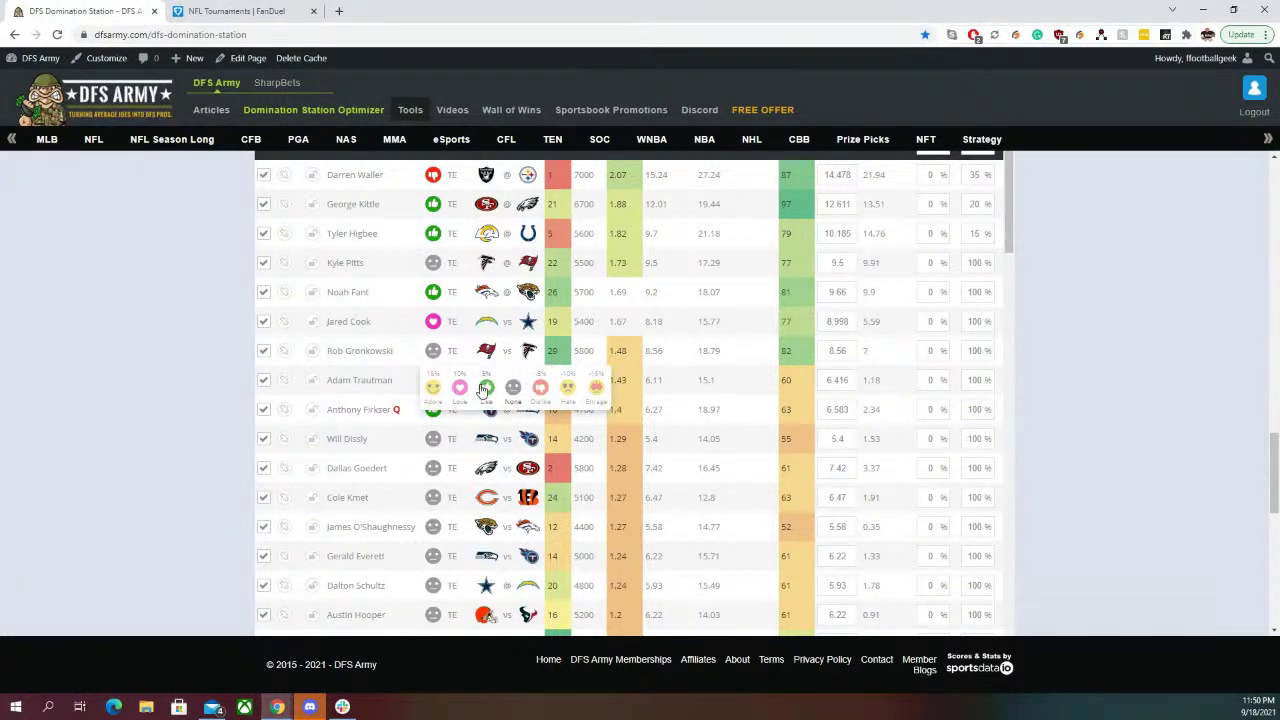
left_click(482, 388)
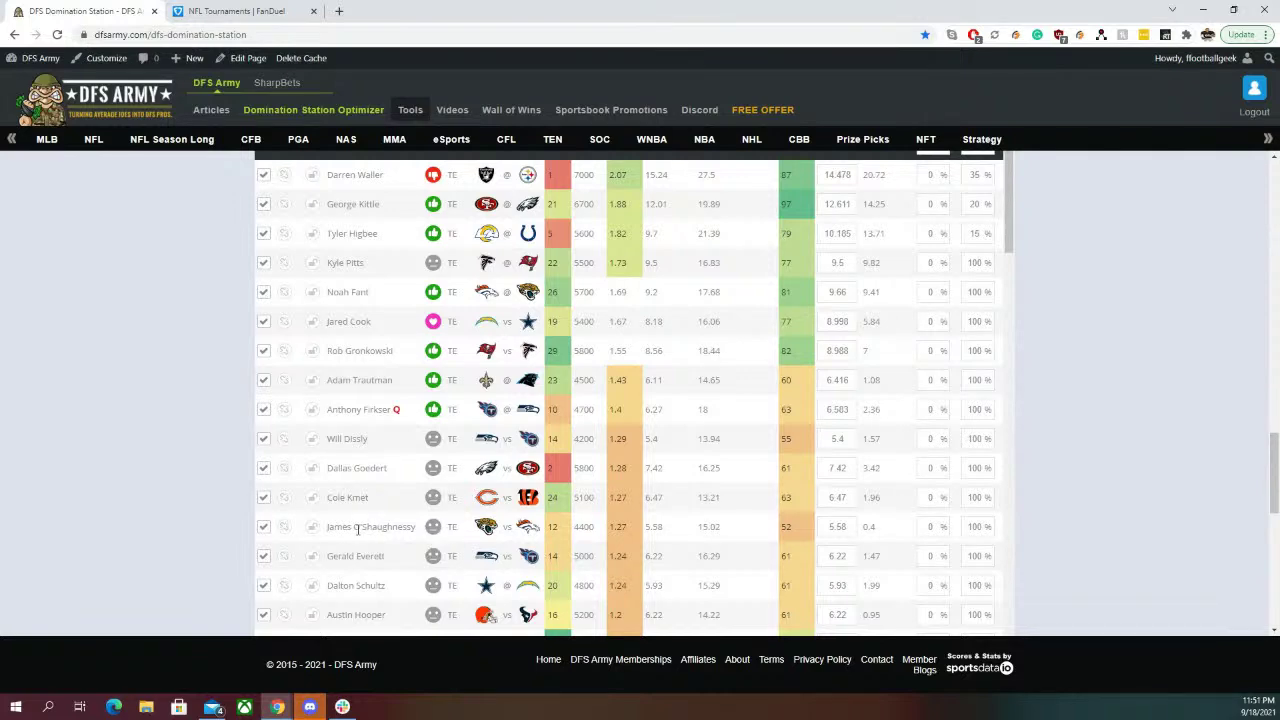
Look over the tight end list, highlighting James O'Shaughnessy and comparing the projections, ownership and exposure limits
left_click_drag(329, 527, 394, 527)
left_click(414, 488)
scroll(640, 450, "up", 6)
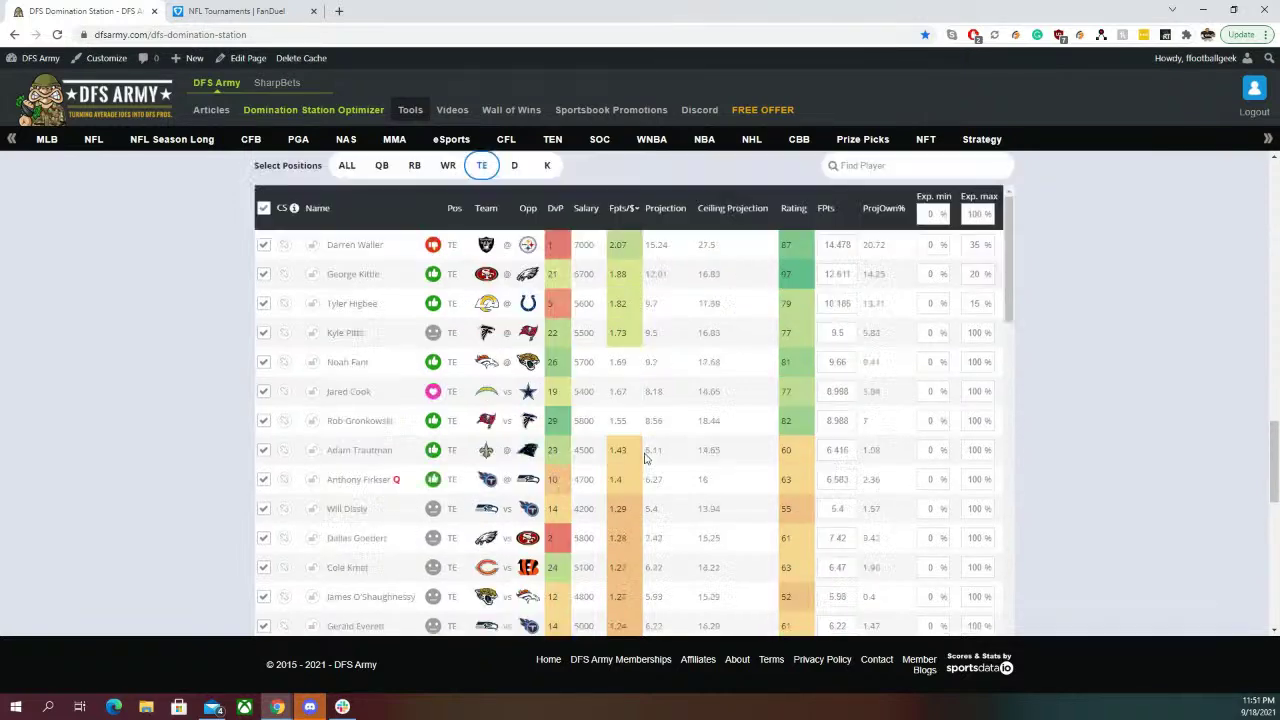
scroll(480, 370, "down", 1)
scroll(273, 380, "down", 3)
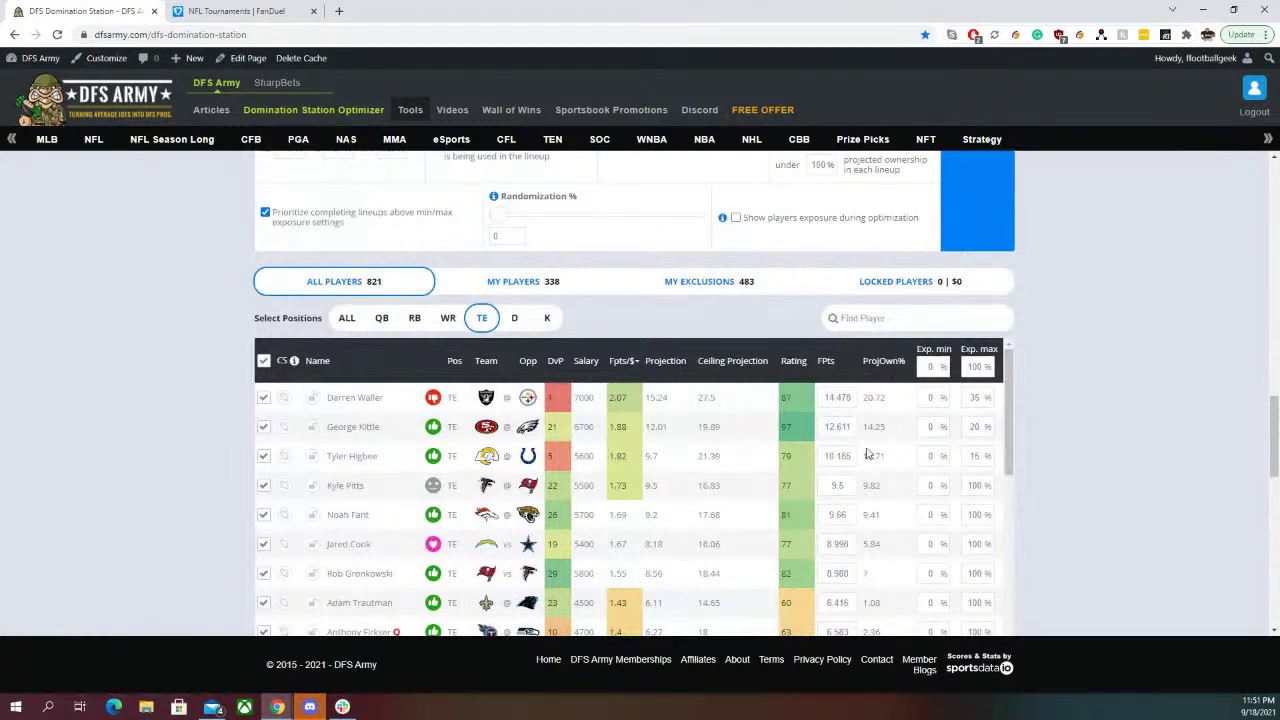
Review the quarterback, running back and wide receiver exposures of the lineups and set DK Metcalf's projected points to 15
scroll(236, 427, "down", 5)
scroll(236, 427, "down", 6)
scroll(350, 427, "up", 2)
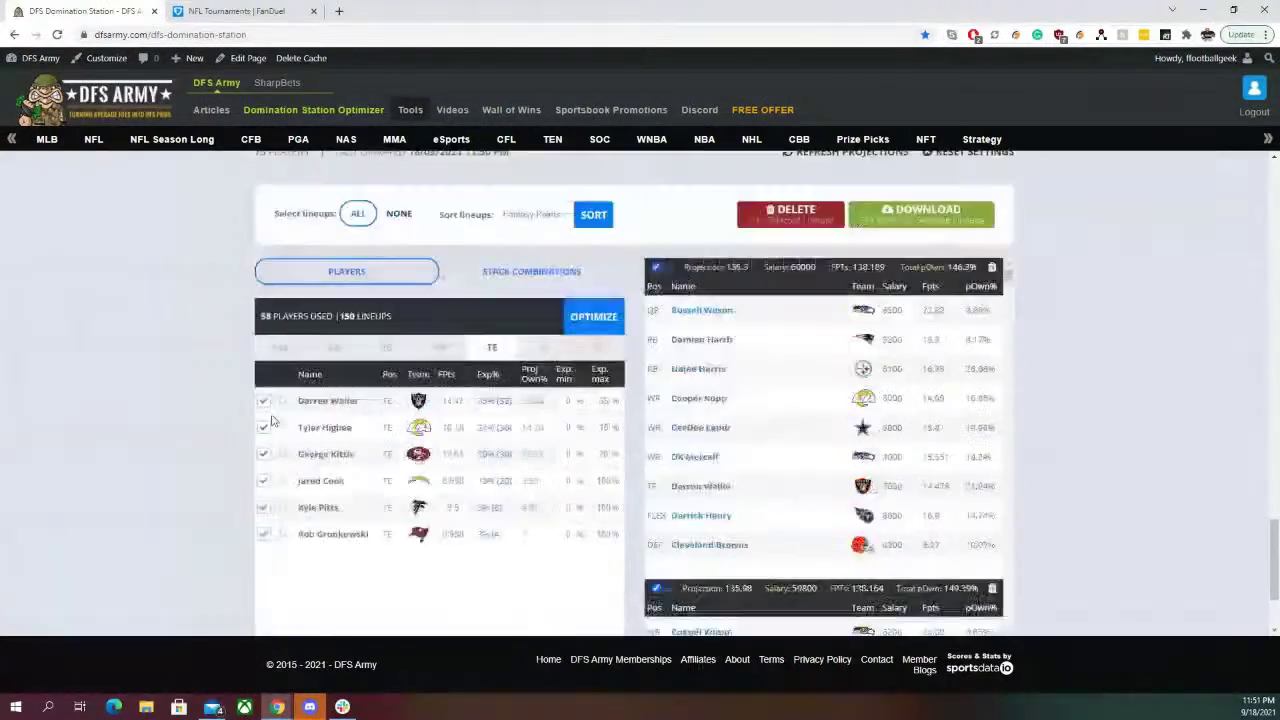
left_click(350, 427)
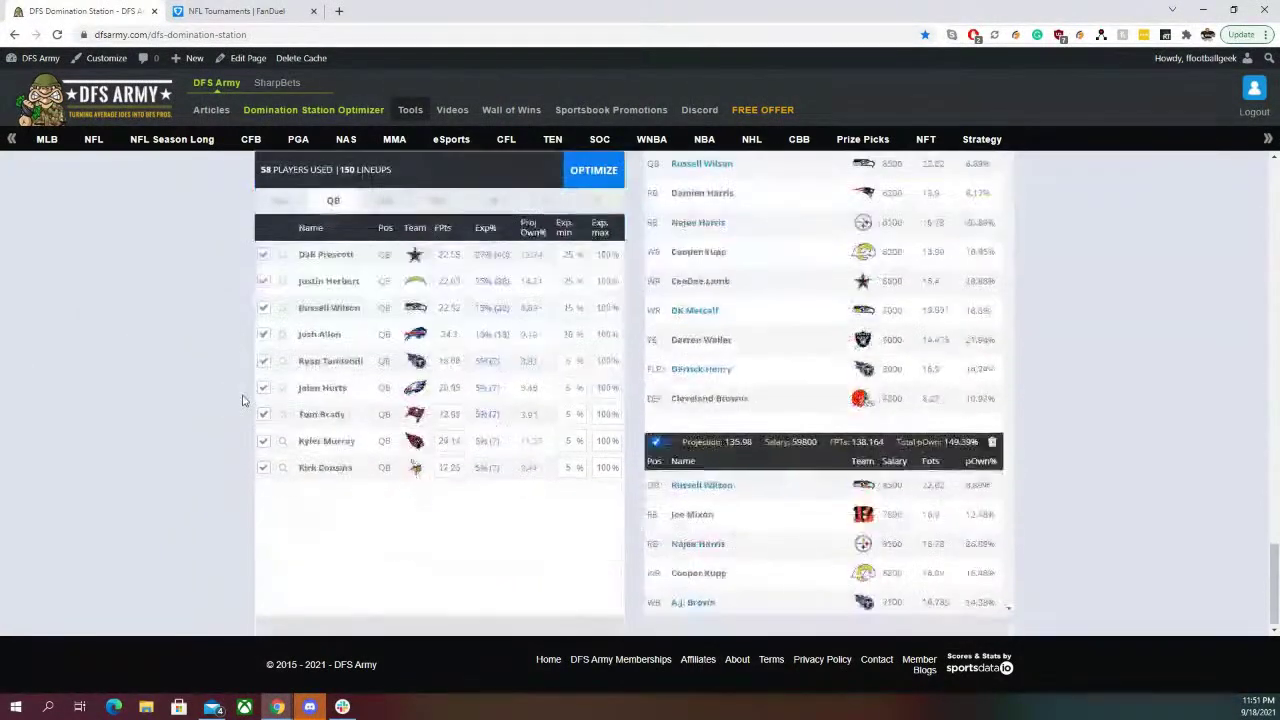
scroll(350, 427, "down", 2)
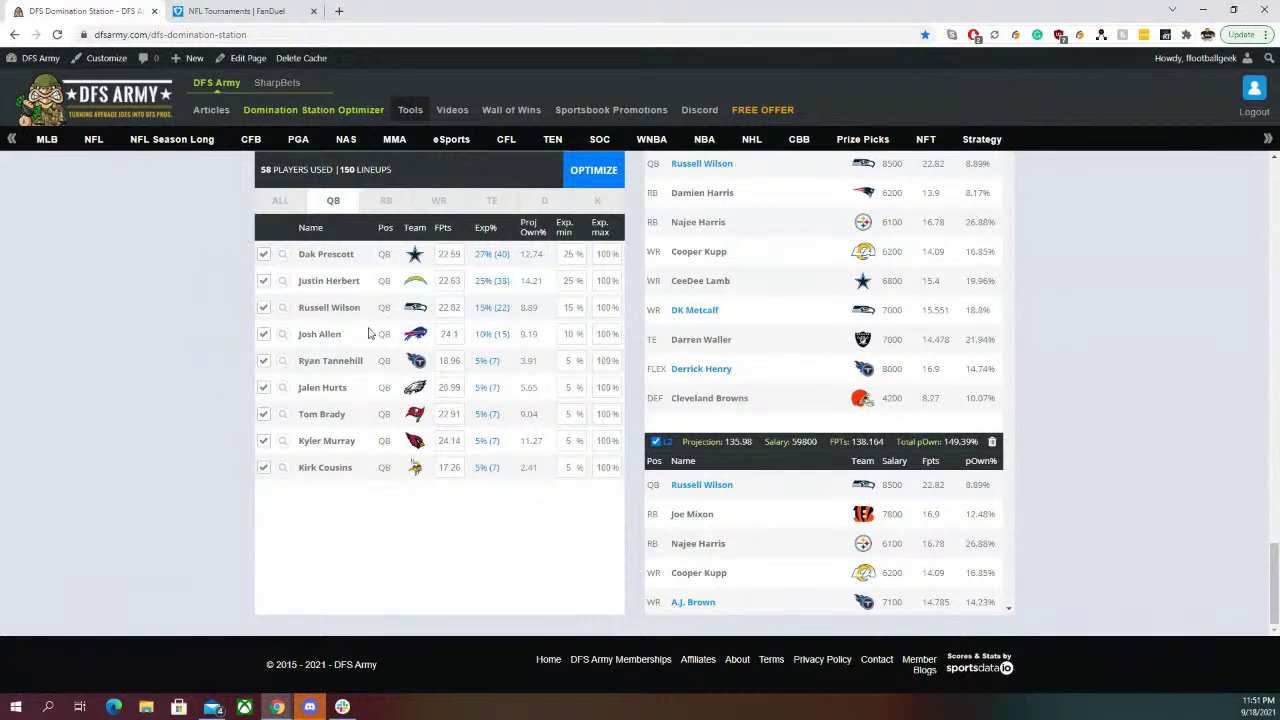
left_click(386, 201)
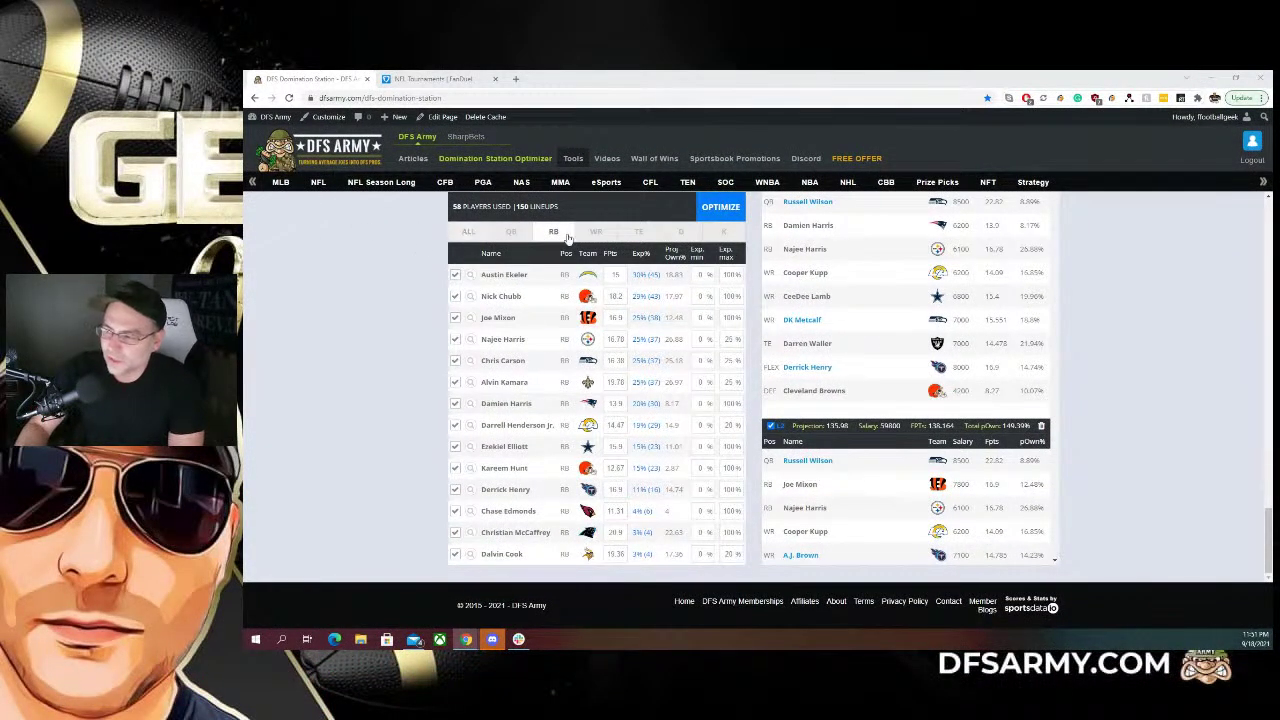
left_click(596, 231)
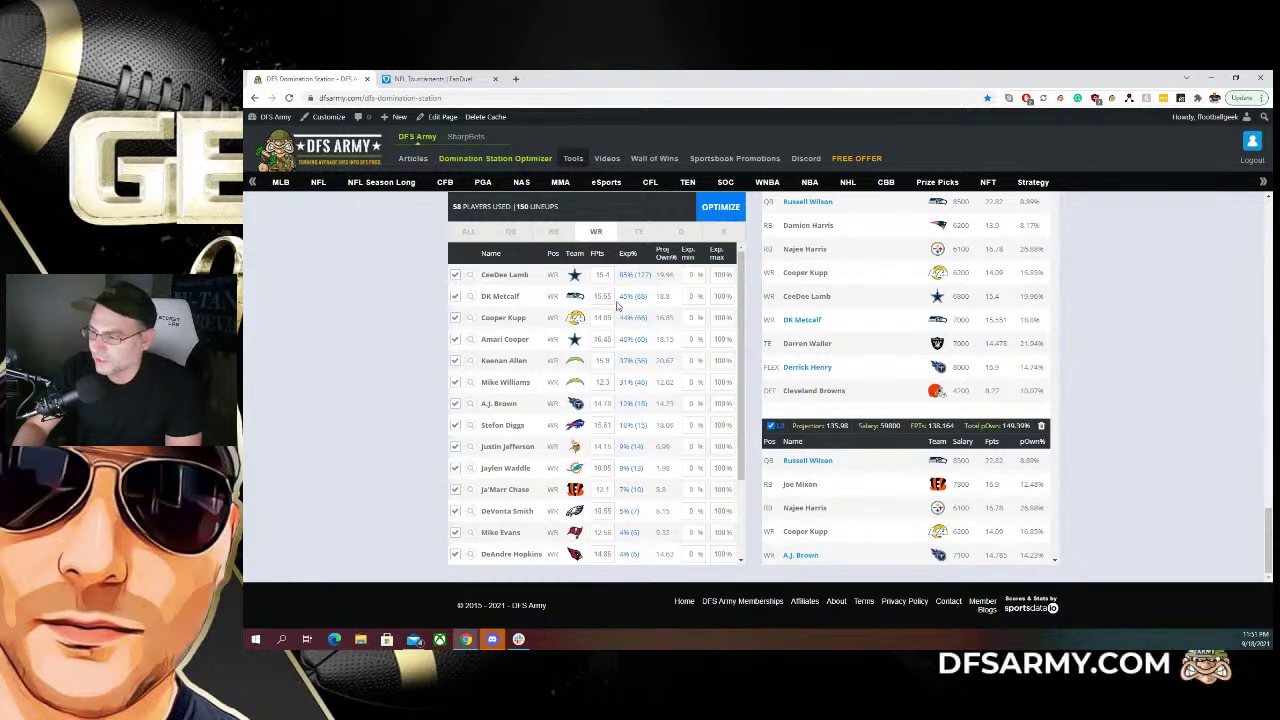
mouse_move(603, 297)
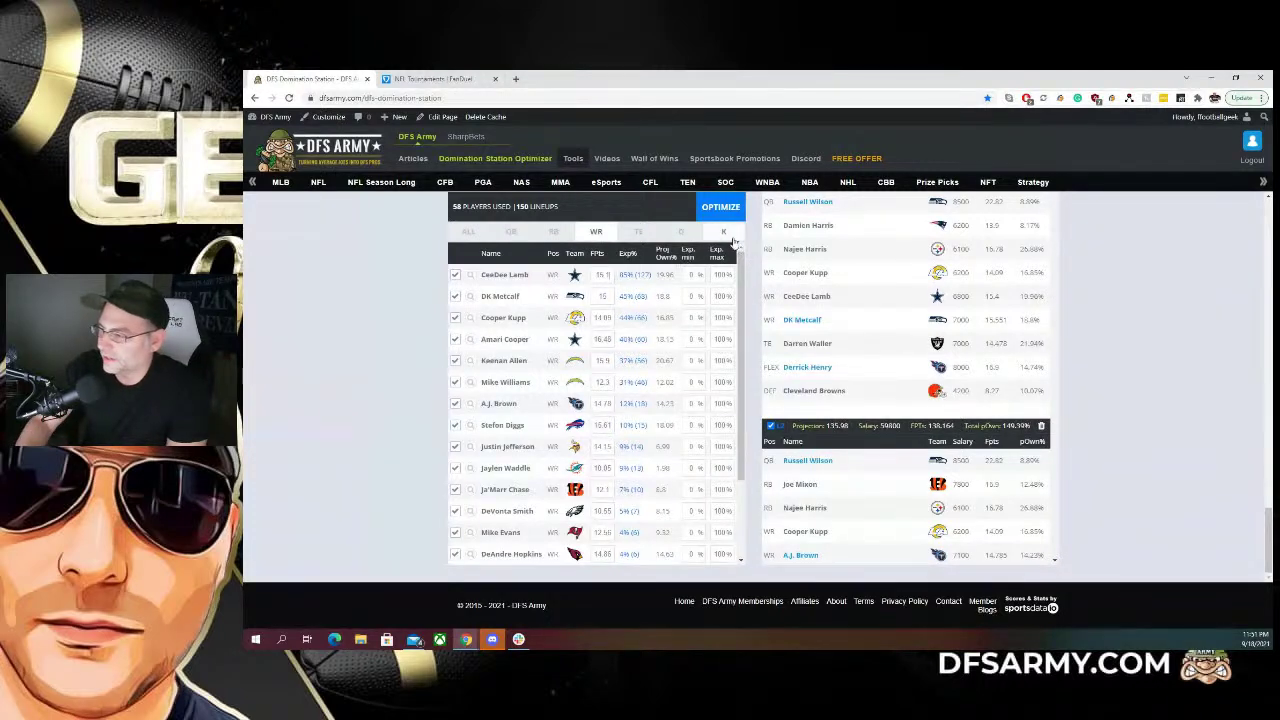
Check the defense exposures of the lineups and list only the defenses in the player pool
left_click(681, 231)
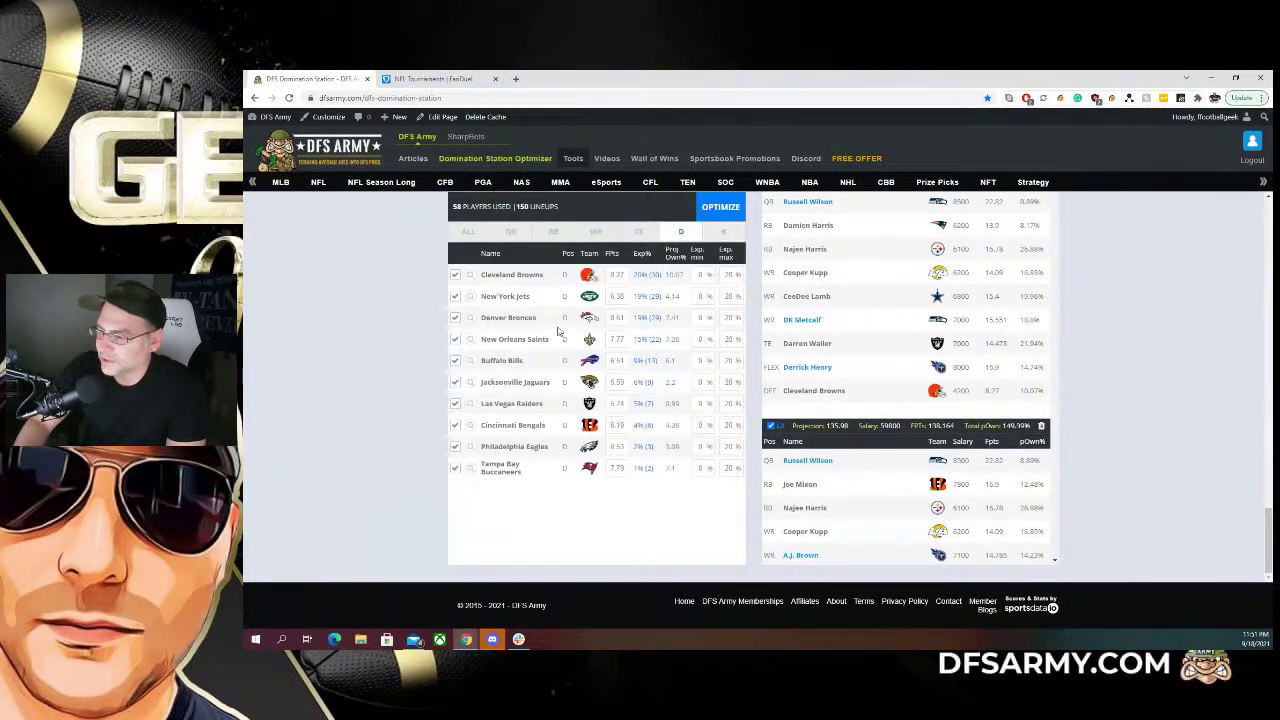
scroll(558, 332, "up", 10)
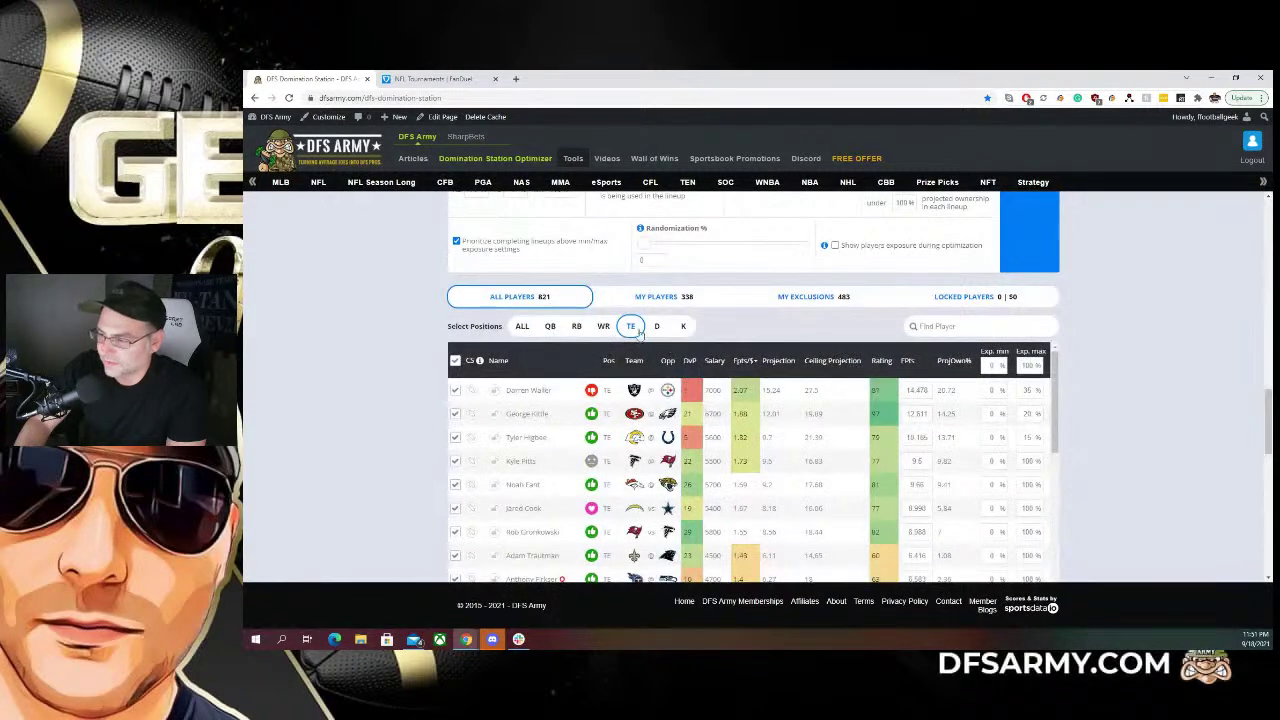
left_click(657, 327)
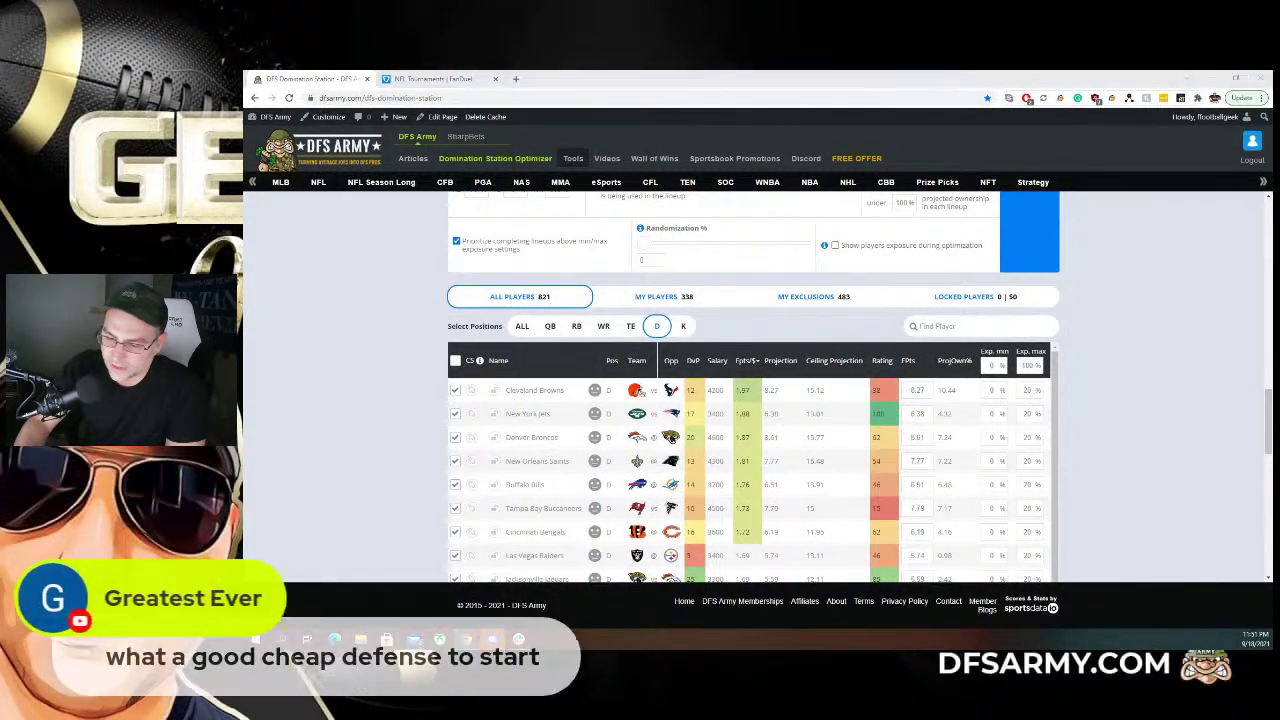
Look through the defenses in the player pool and sort them by salary from highest to lowest
scroll(744, 420, "down", 3)
scroll(744, 390, "up", 3)
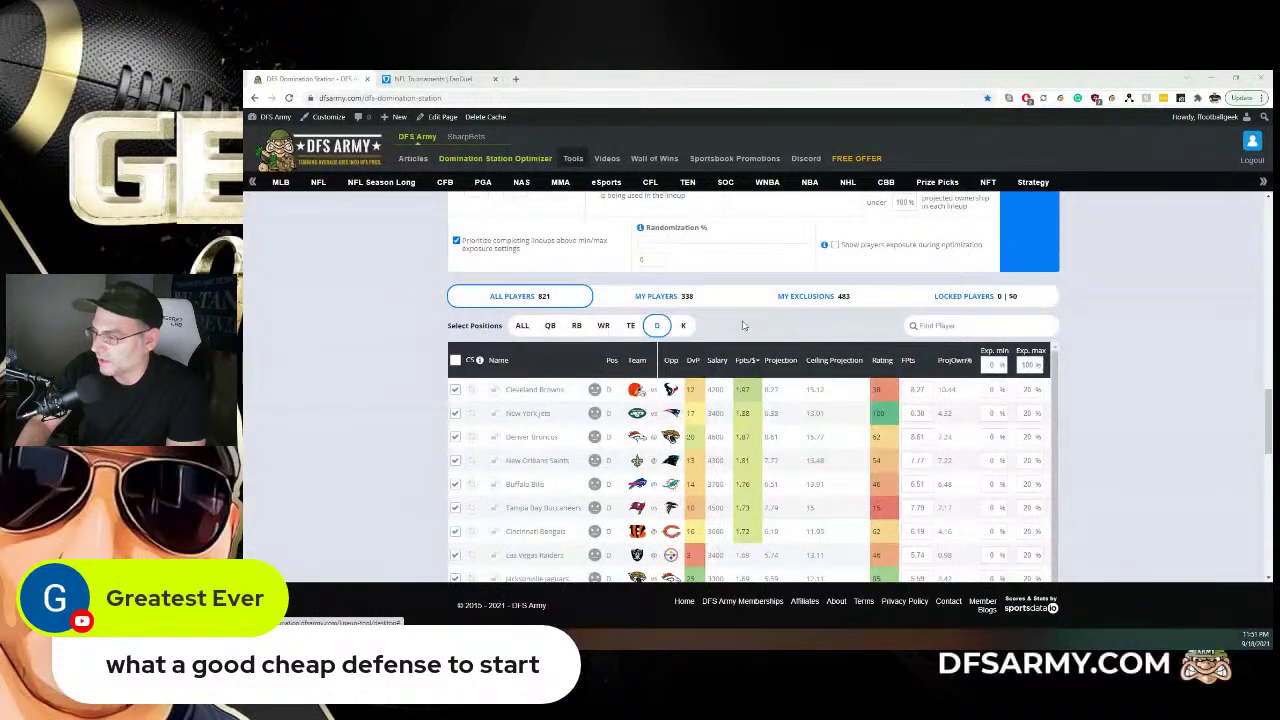
scroll(745, 345, "down", 5)
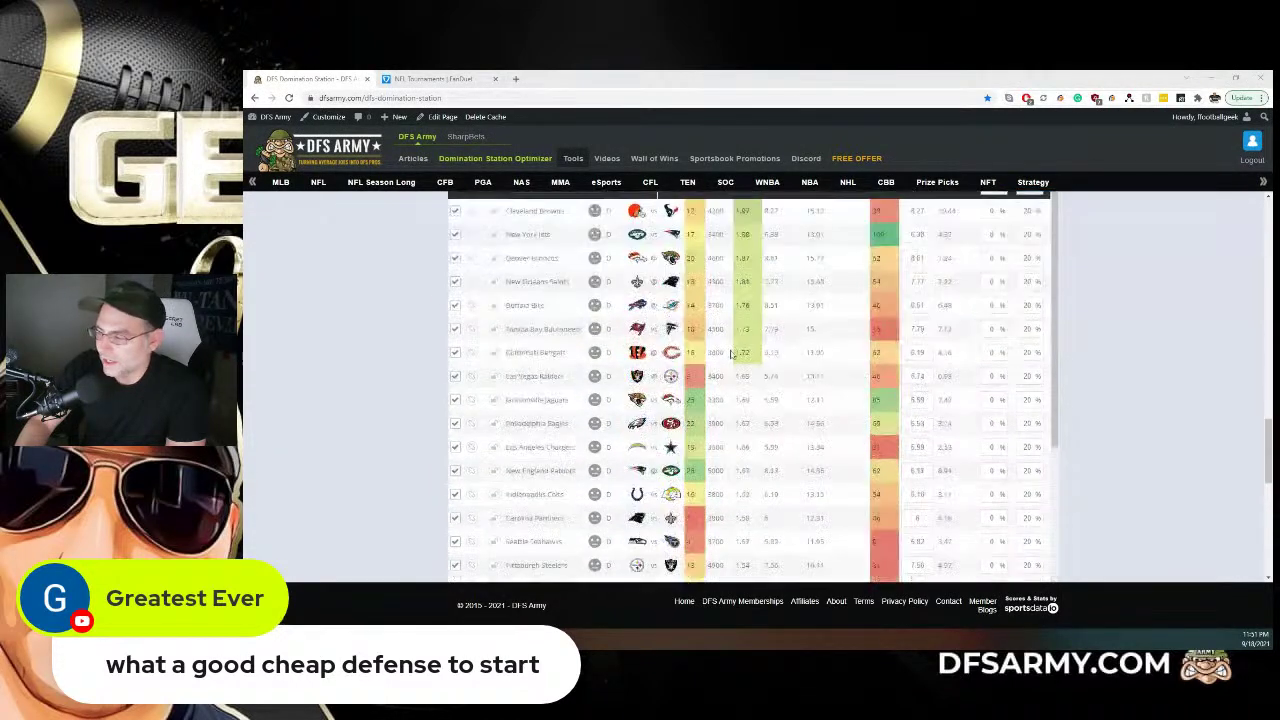
scroll(742, 400, "down", 5)
scroll(740, 418, "up", 10)
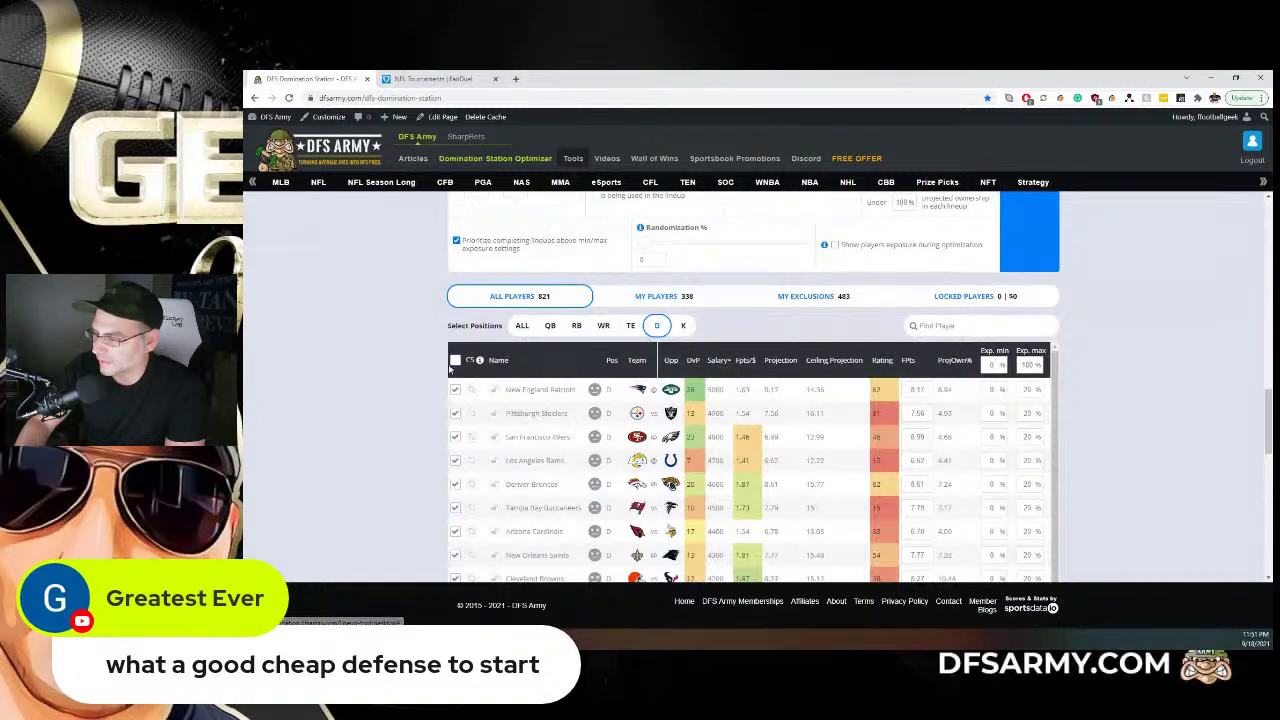
Compare the cheaper defenses in the player pool, highlighting the New York Jets, Cincinnati Bengals, Seattle Seahawks and Buffalo Bills
scroll(650, 400, "down", 10)
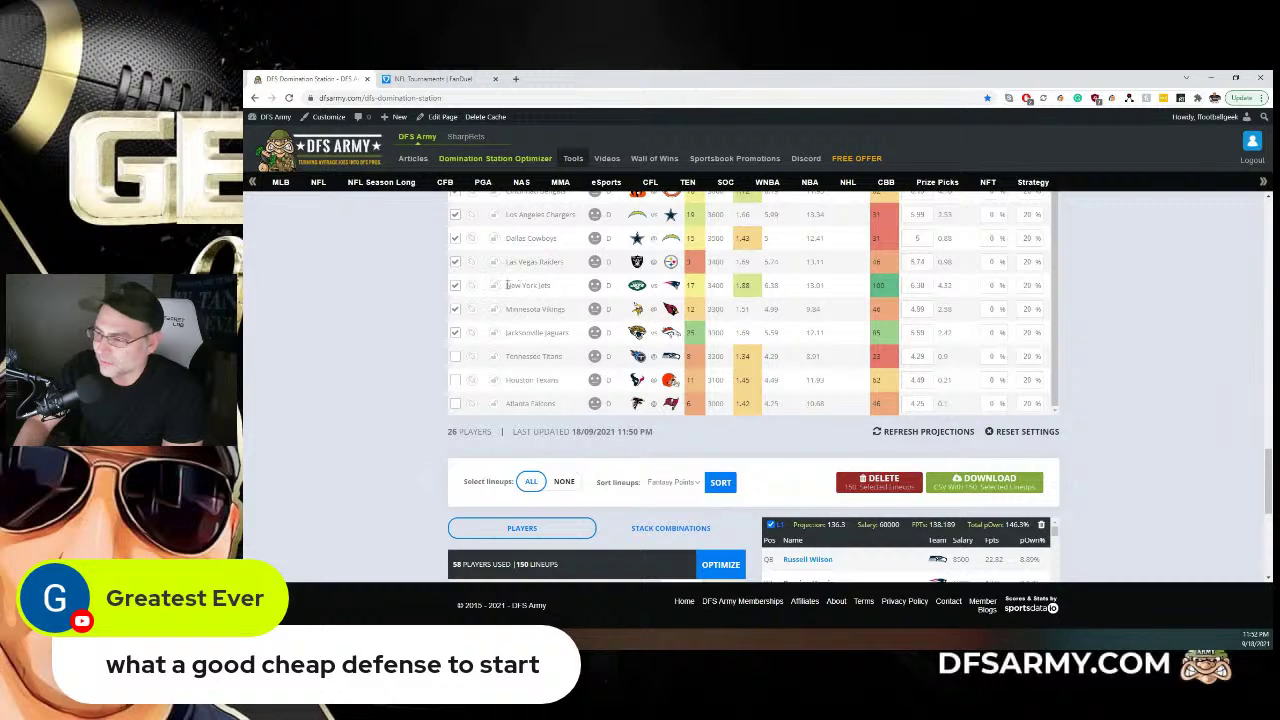
left_click_drag(506, 285, 557, 287)
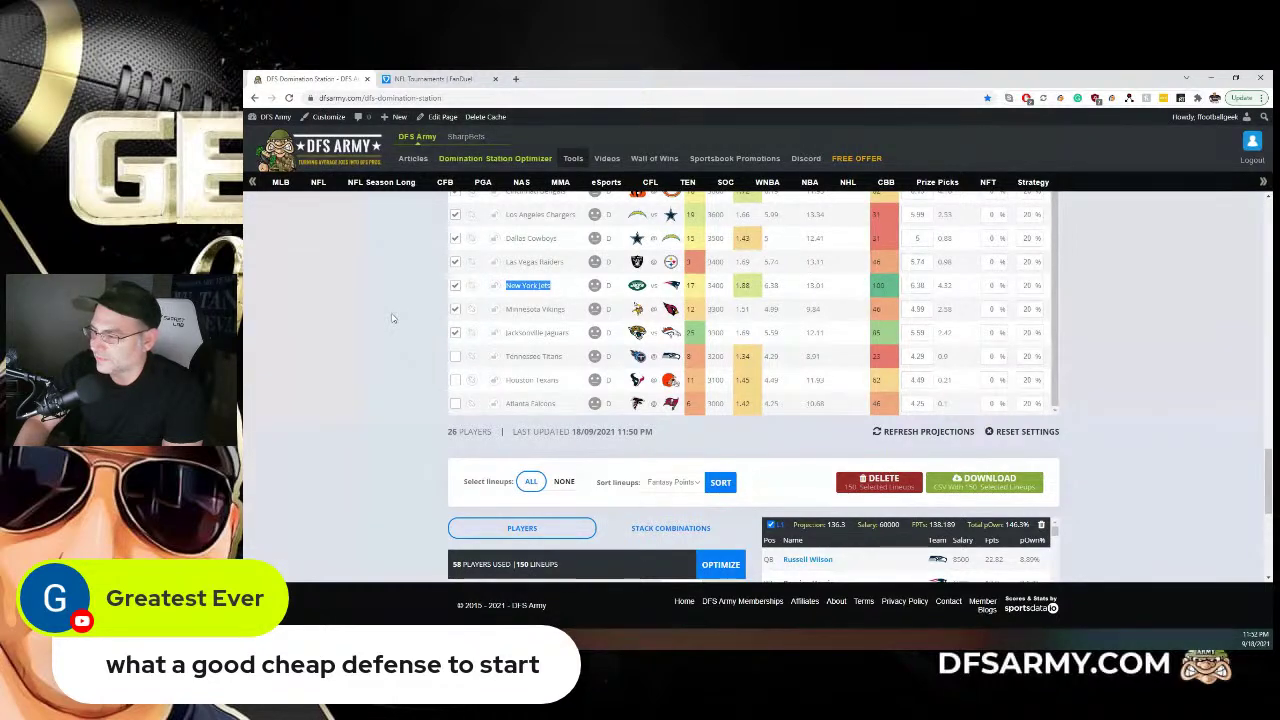
scroll(394, 318, "up", 2)
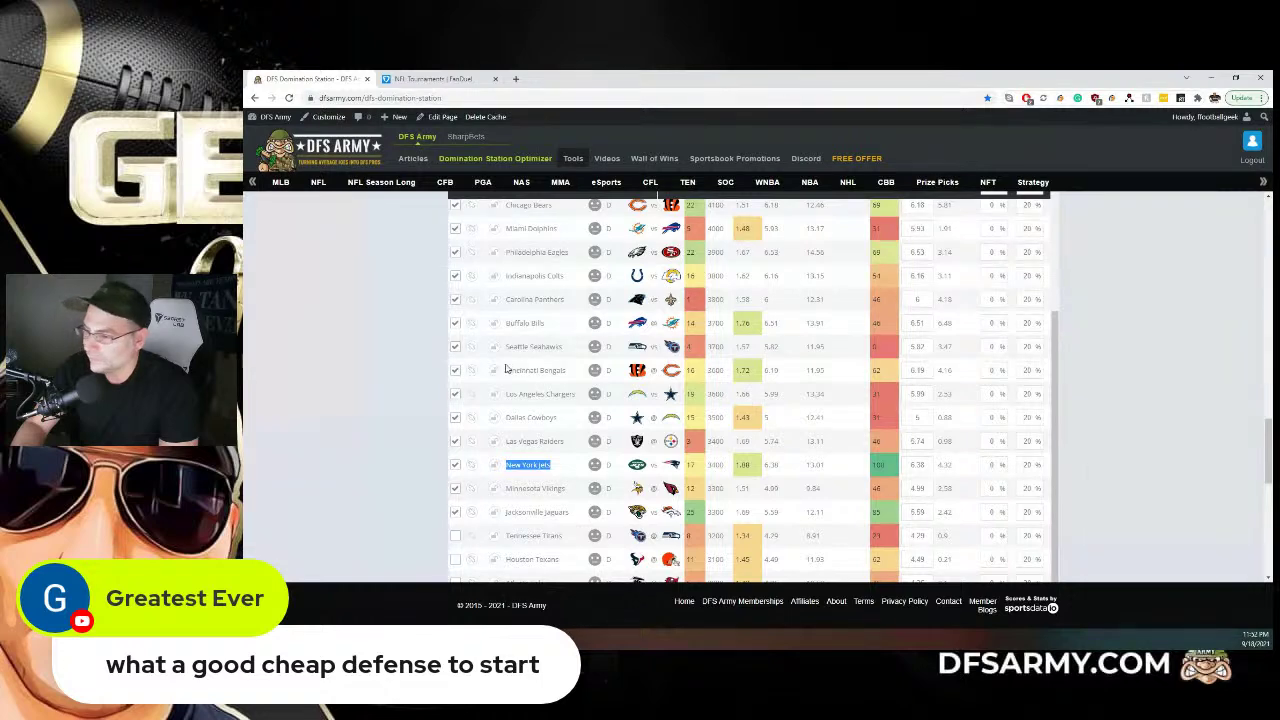
left_click_drag(508, 370, 568, 370)
left_click(570, 372)
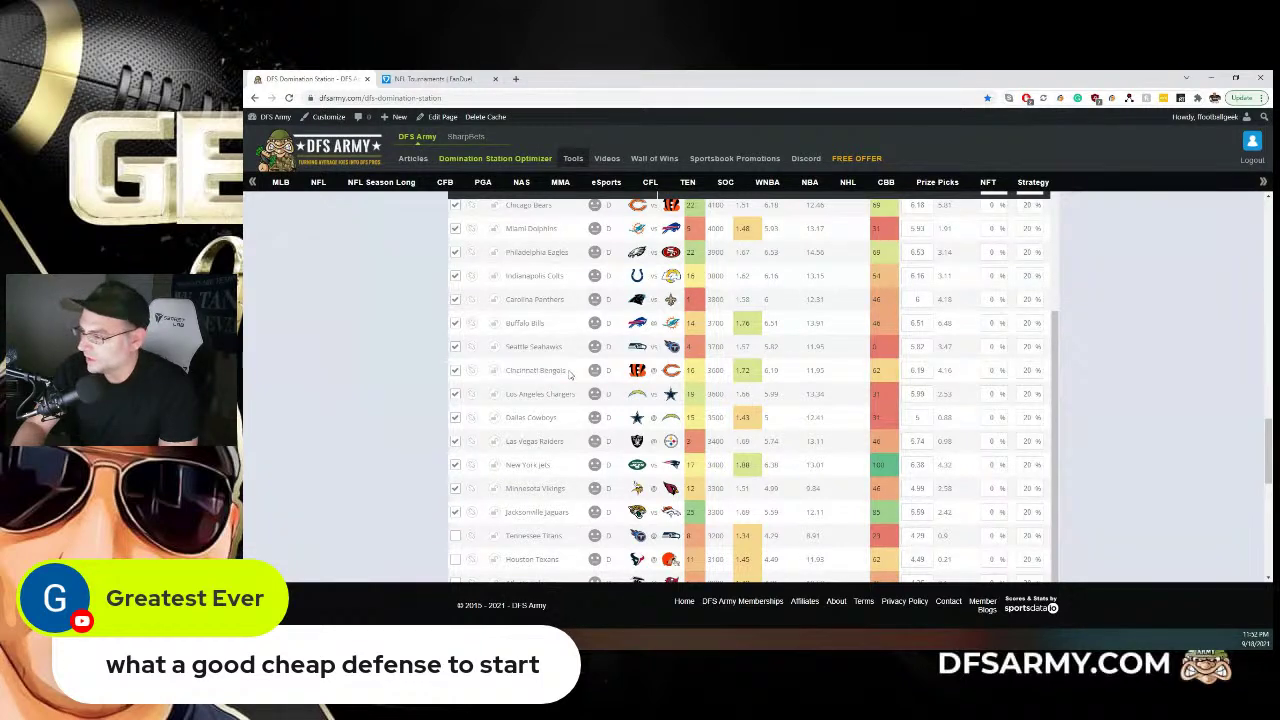
scroll(590, 415, "up", 3)
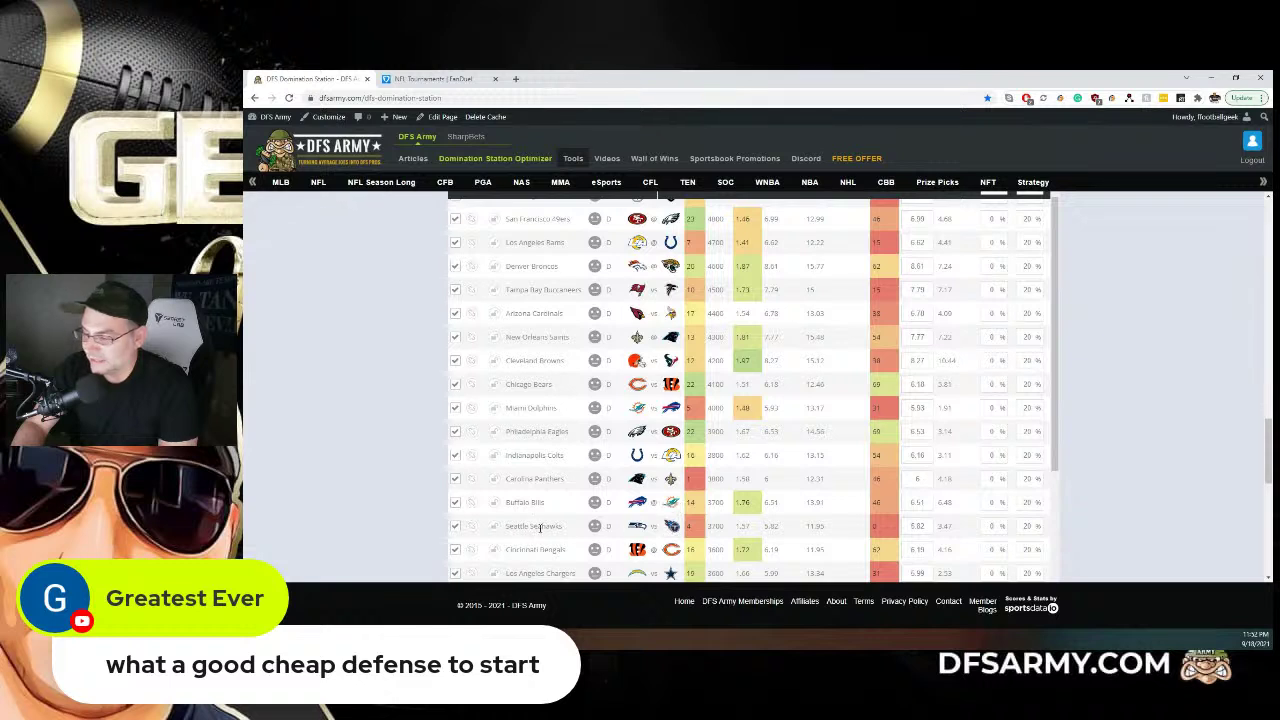
left_click_drag(507, 528, 569, 531)
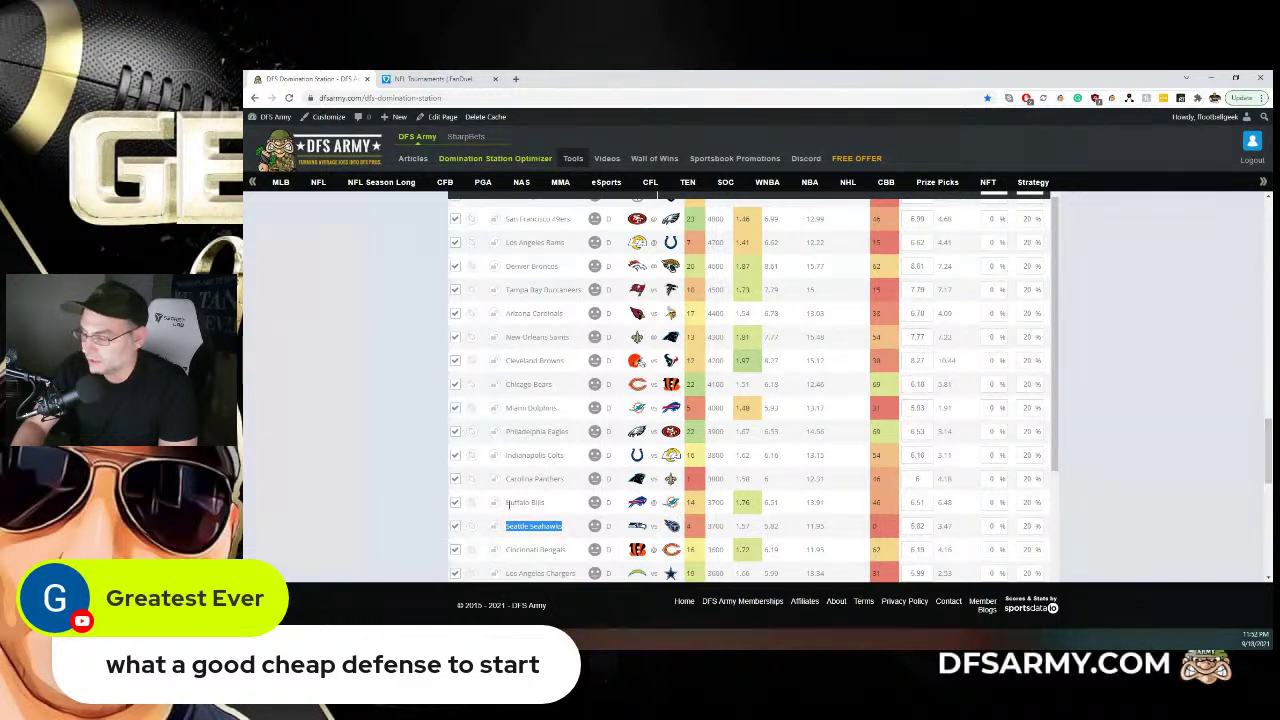
left_click_drag(508, 504, 556, 498)
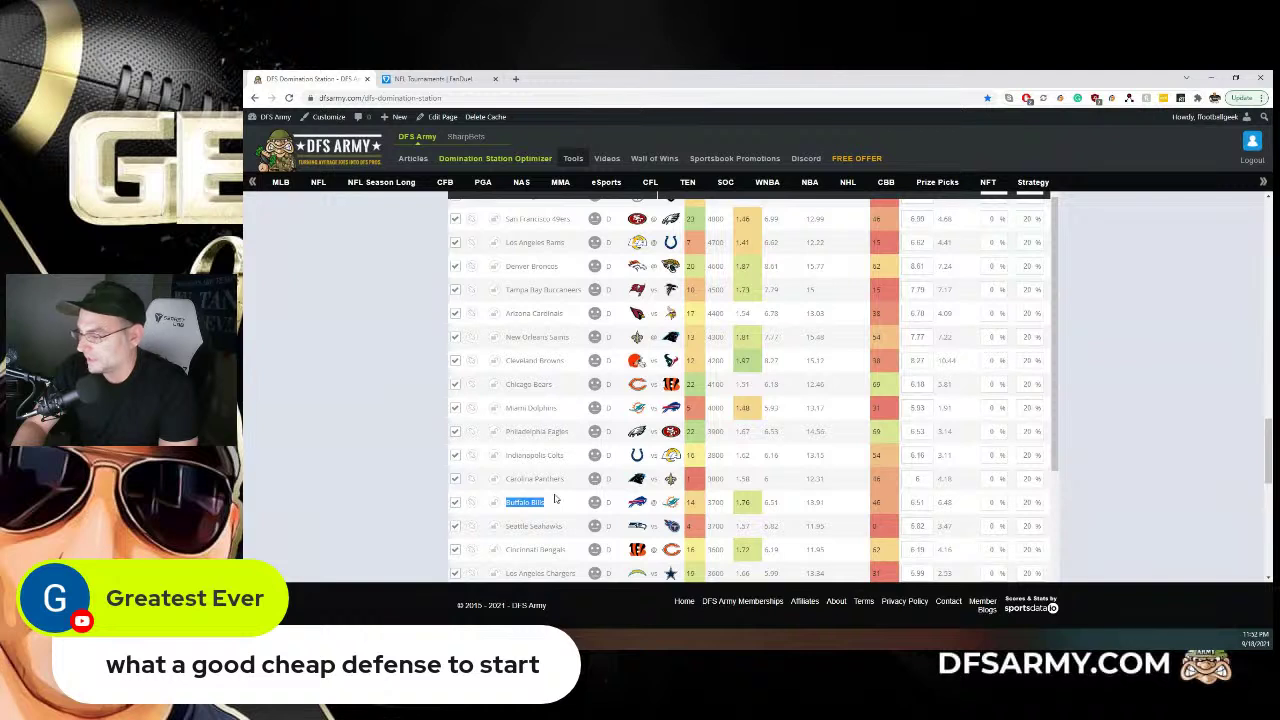
left_click(555, 499)
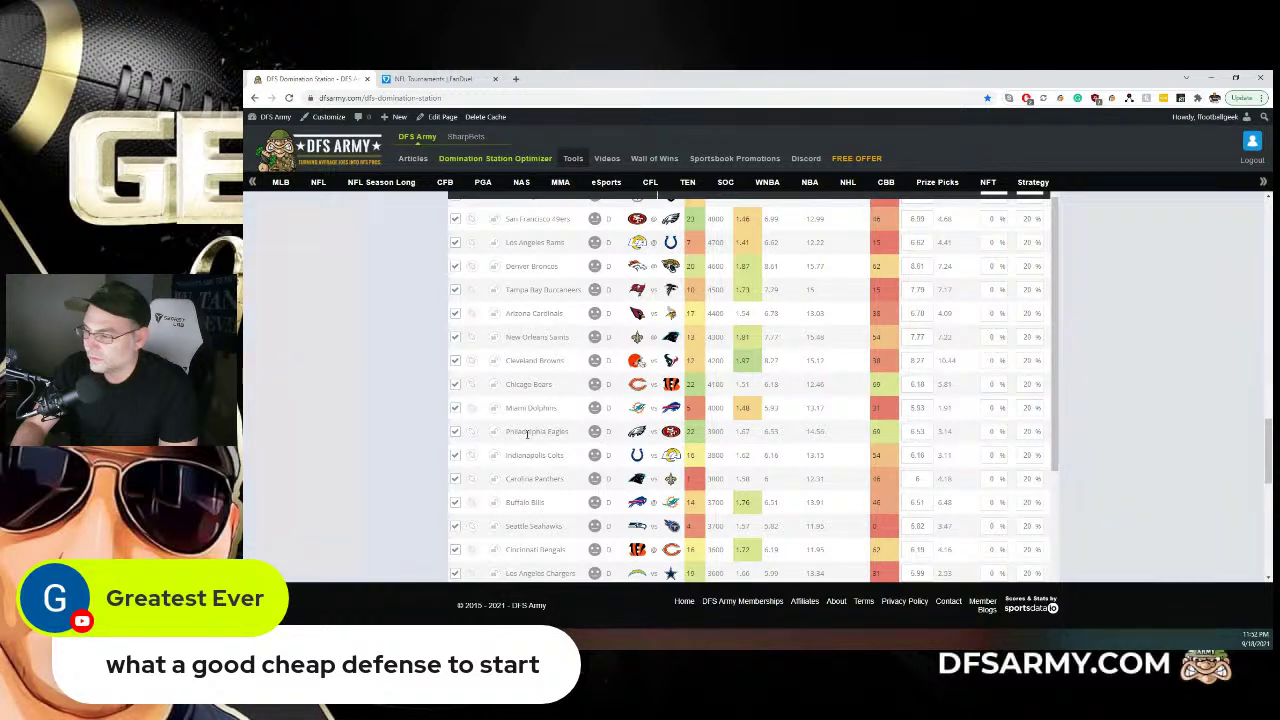
Look over the higher-salary defenses in the player pool and highlight the Denver Broncos
scroll(527, 433, "up", 1)
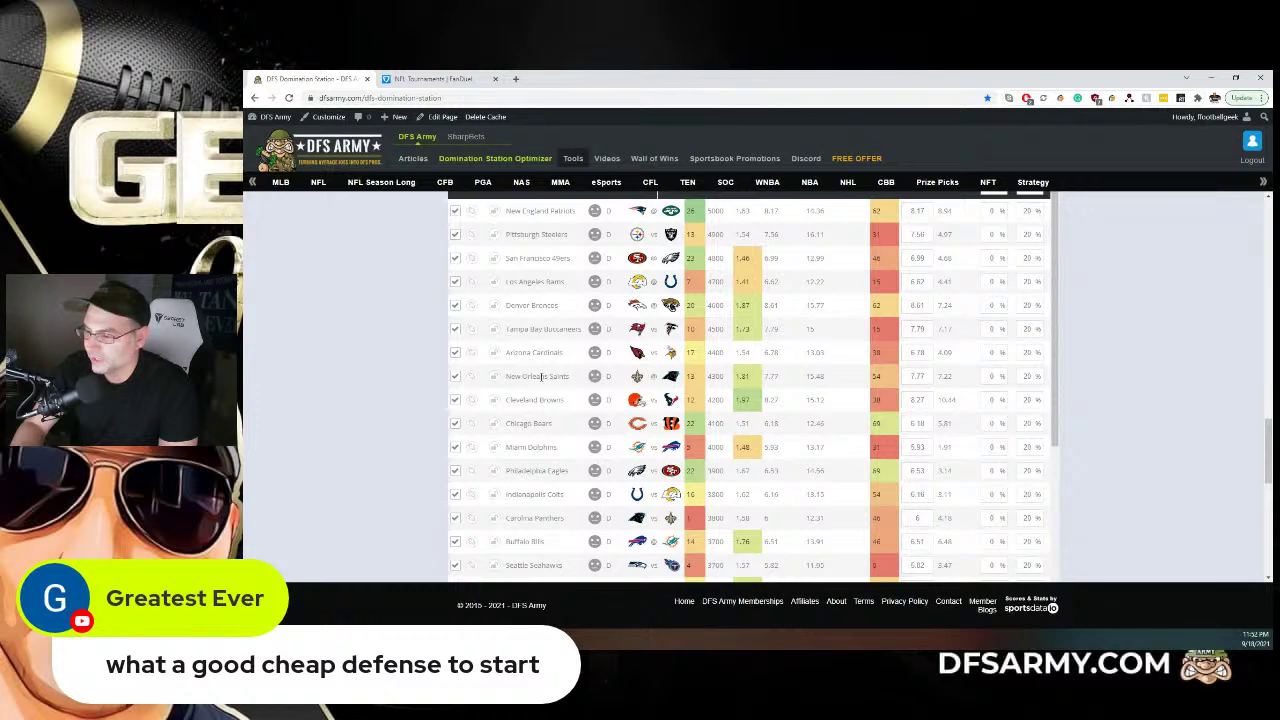
scroll(540, 376, "up", 3)
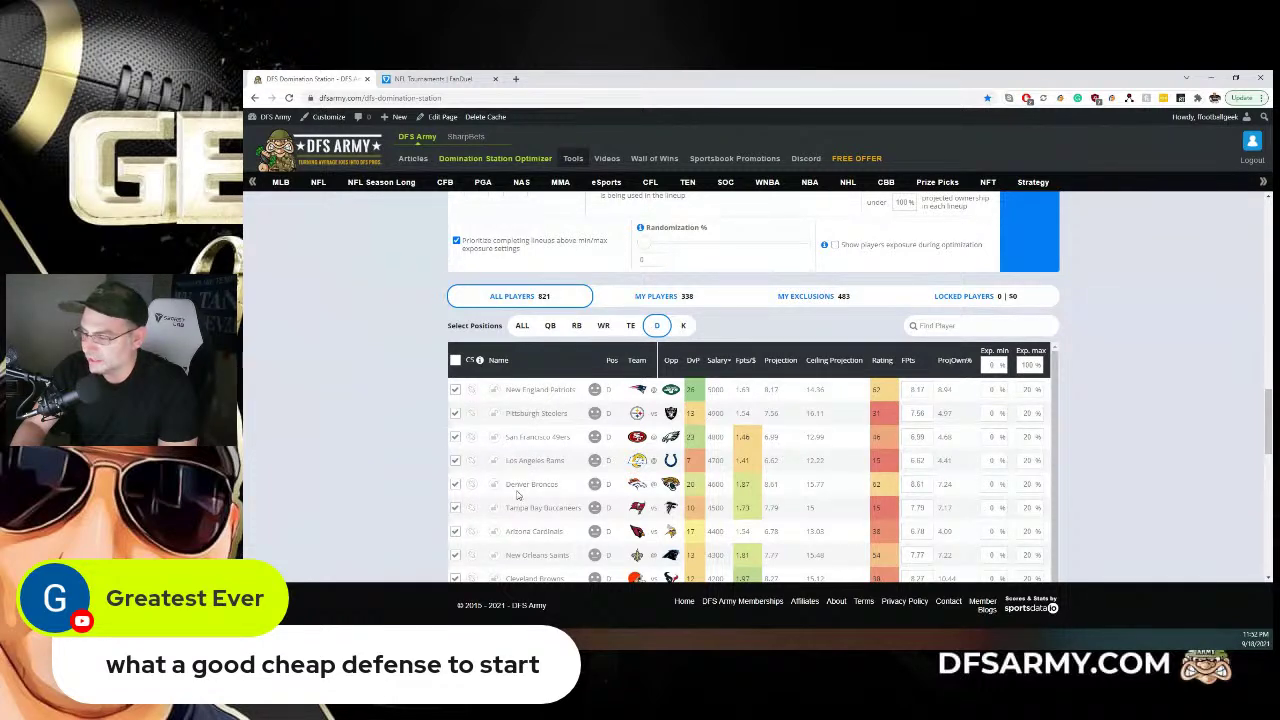
left_click_drag(507, 484, 553, 484)
scroll(562, 487, "down", 3)
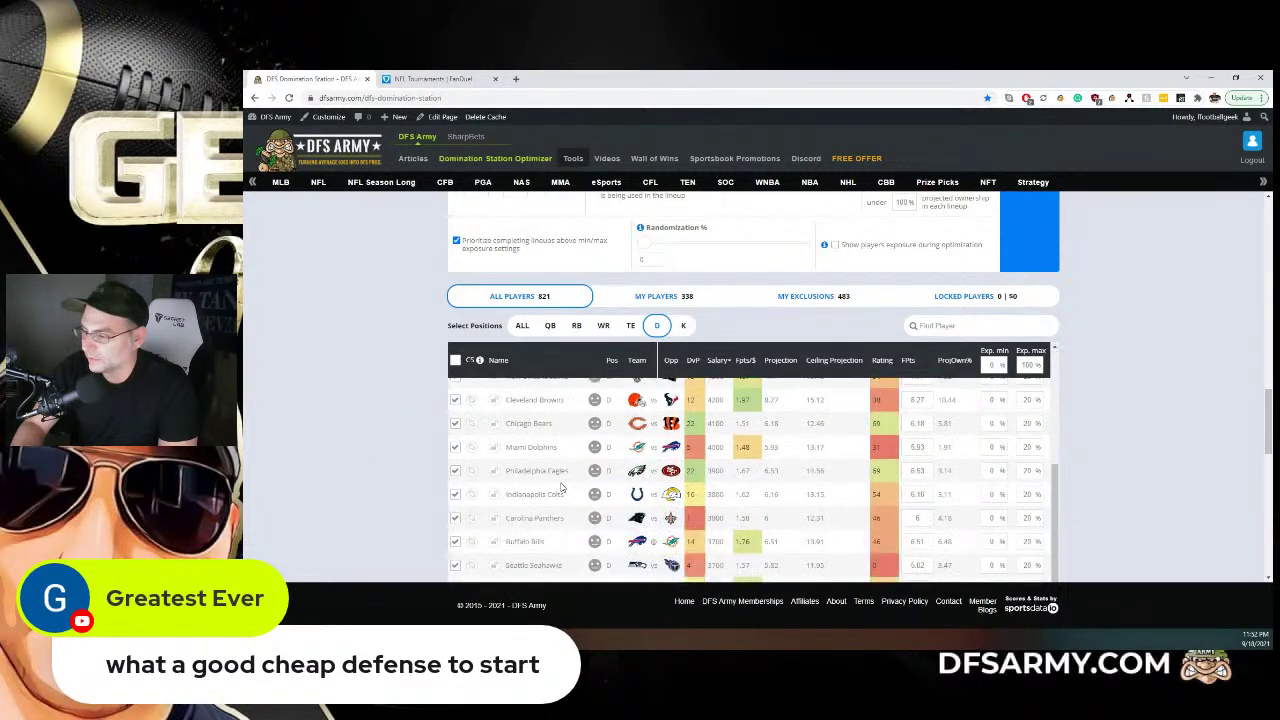
scroll(557, 487, "up", 3)
scroll(405, 441, "down", 3)
In the lineups' defense exposures, exclude the Las Vegas Raiders and set the Jacksonville Jaguars' maximum exposure to 4%
scroll(455, 400, "down", 5)
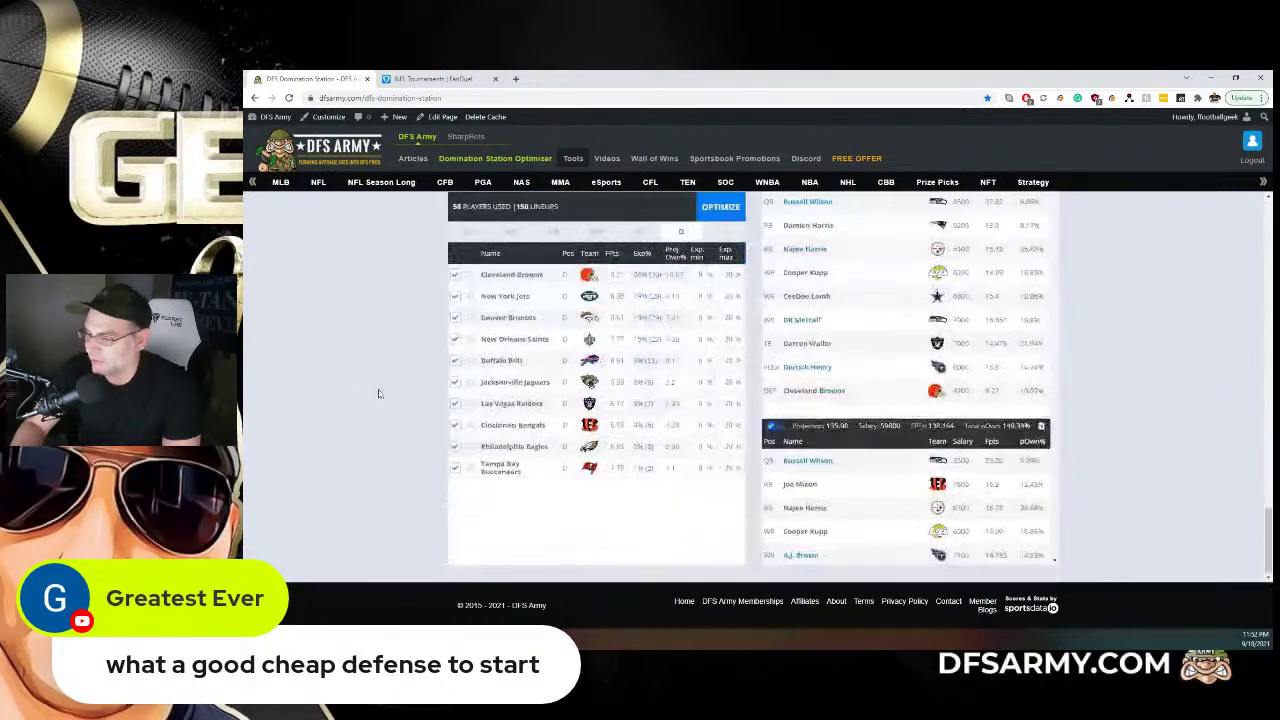
scroll(423, 357, "up", 3)
scroll(444, 368, "down", 1)
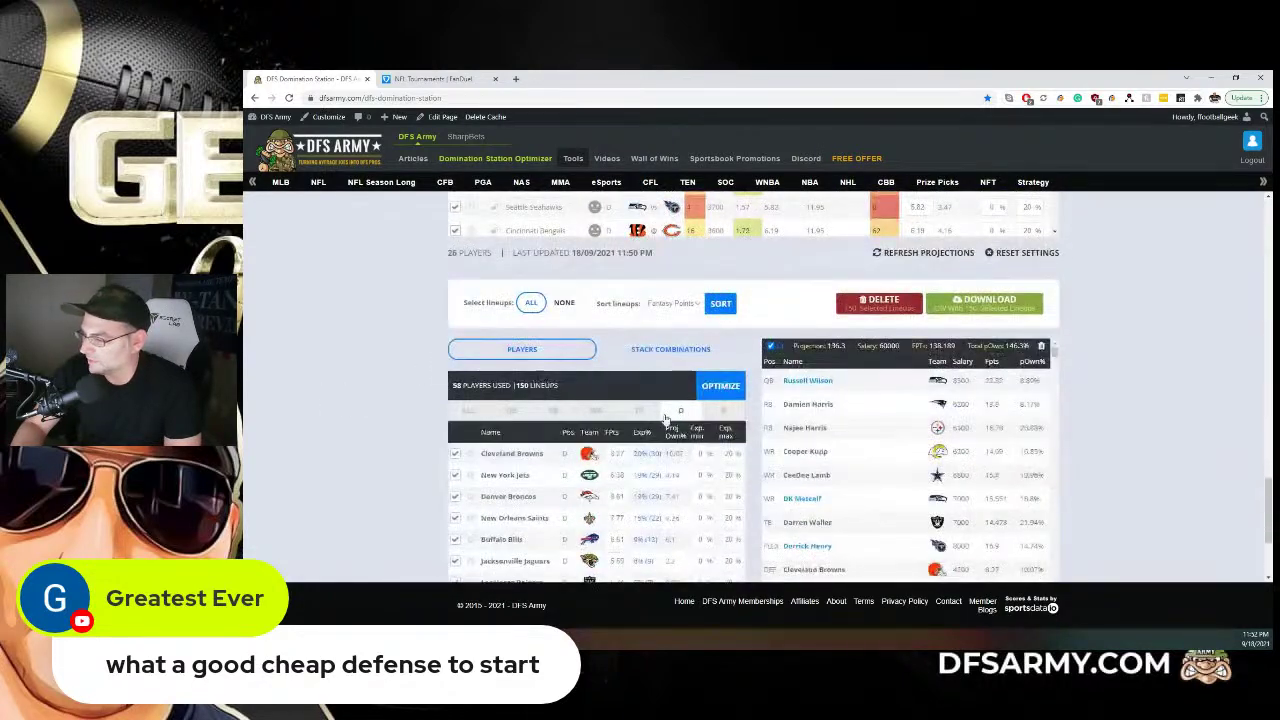
scroll(666, 420, "down", 2)
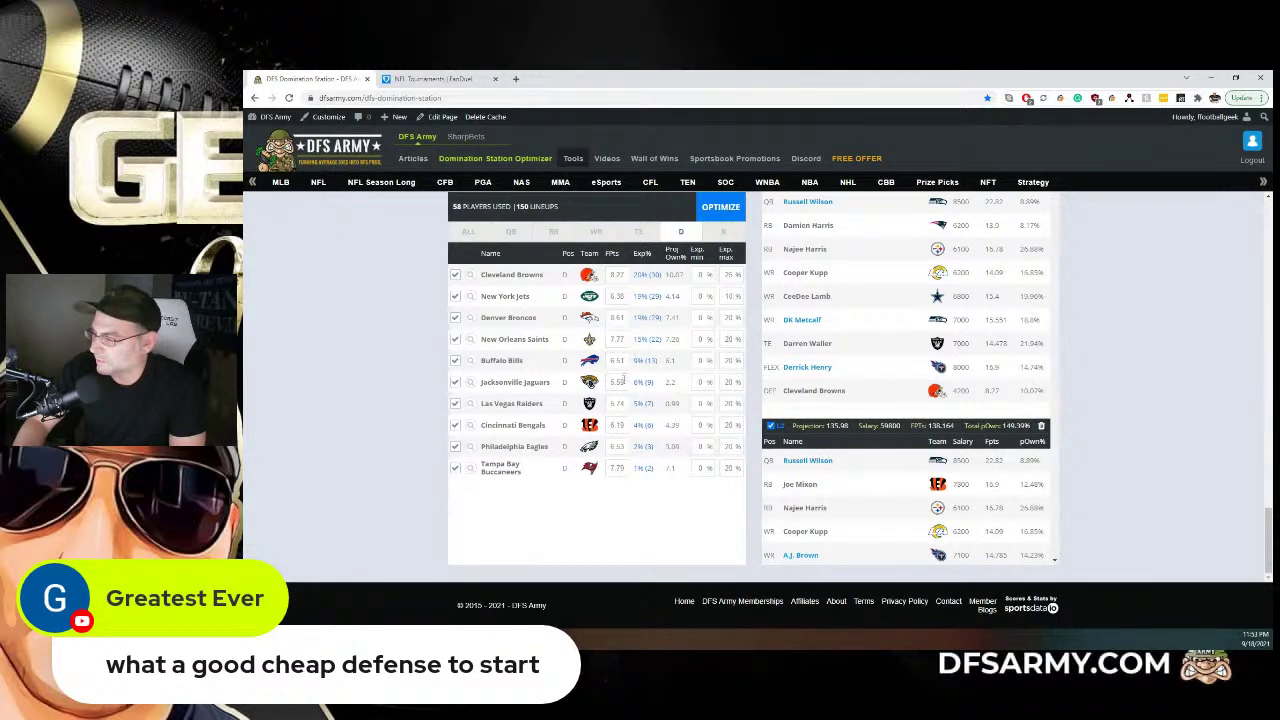
left_click(455, 405)
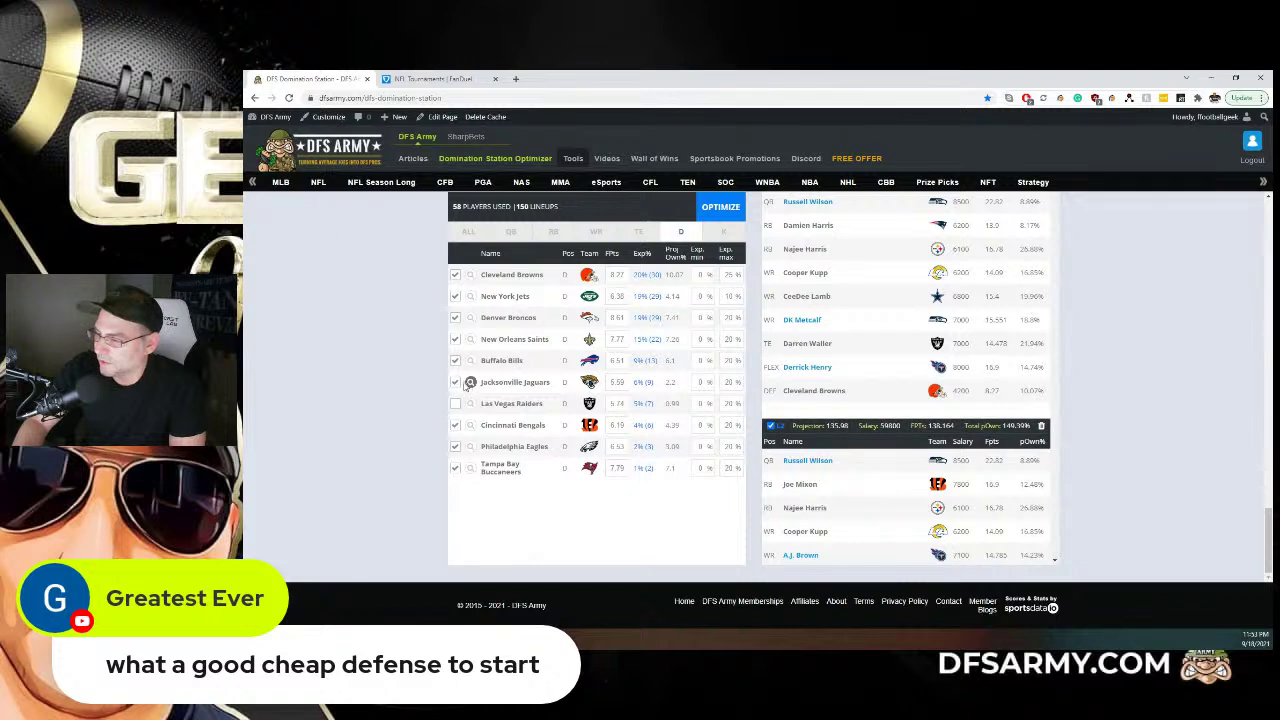
double_click(729, 382)
type("4")
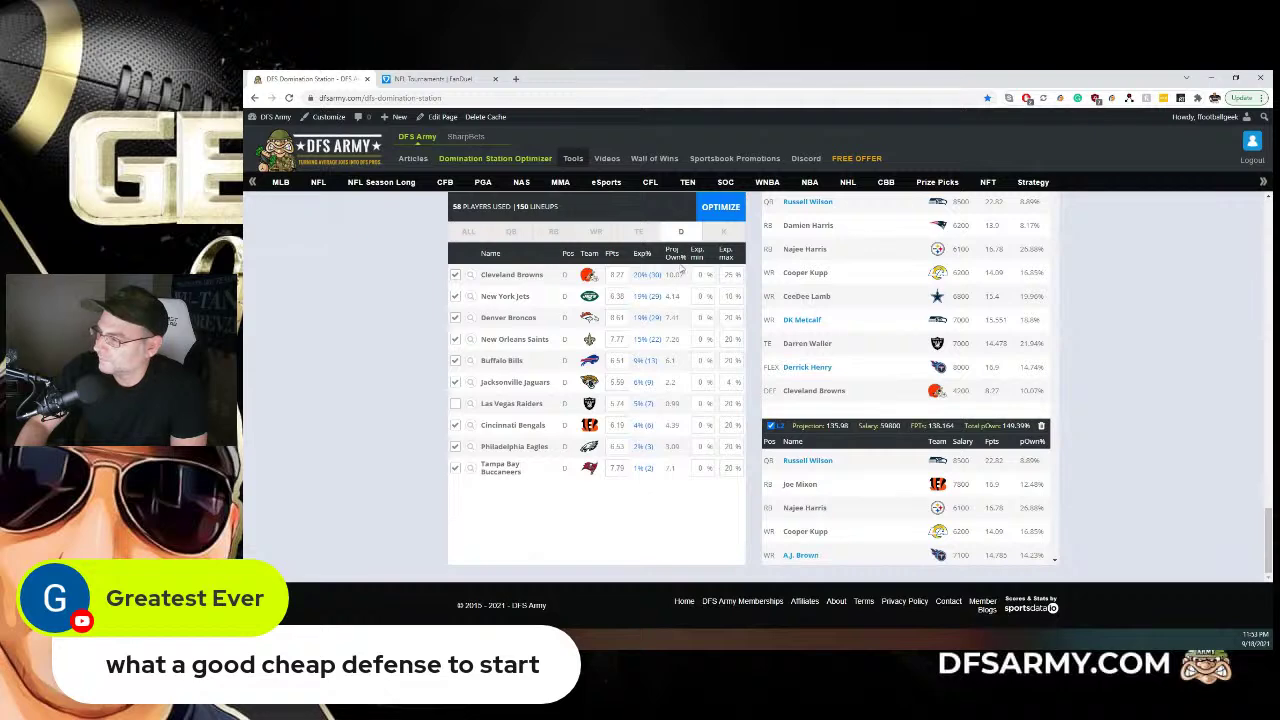
Check the tight end exposures, set the optimization to 4 unique players and re-run the optimizer
left_click(638, 231)
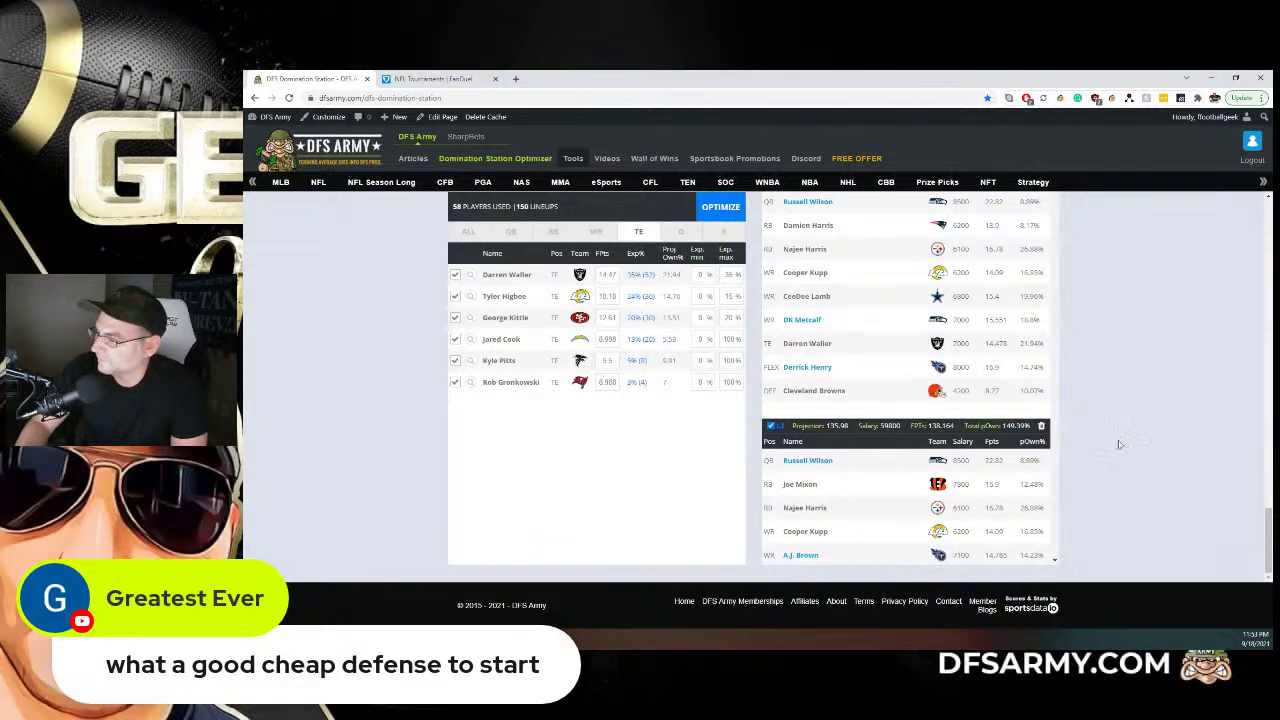
scroll(1118, 440, "up", 10)
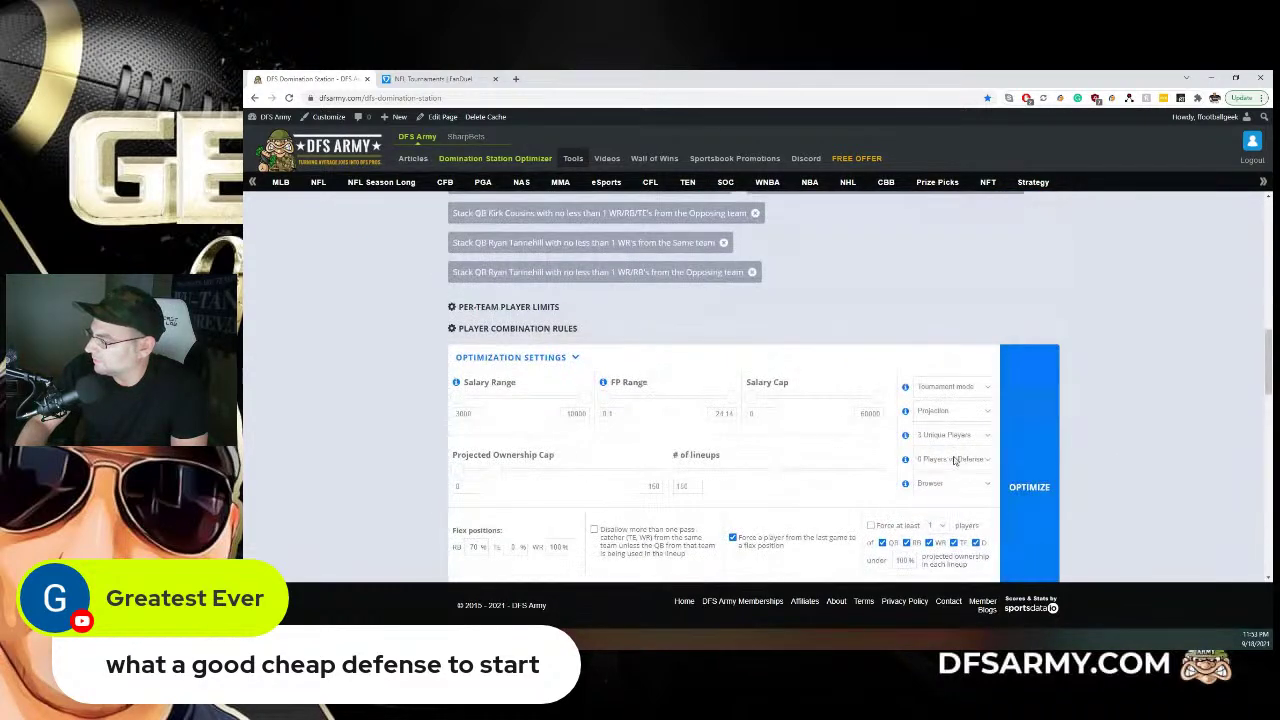
left_click(955, 442)
left_click(950, 476)
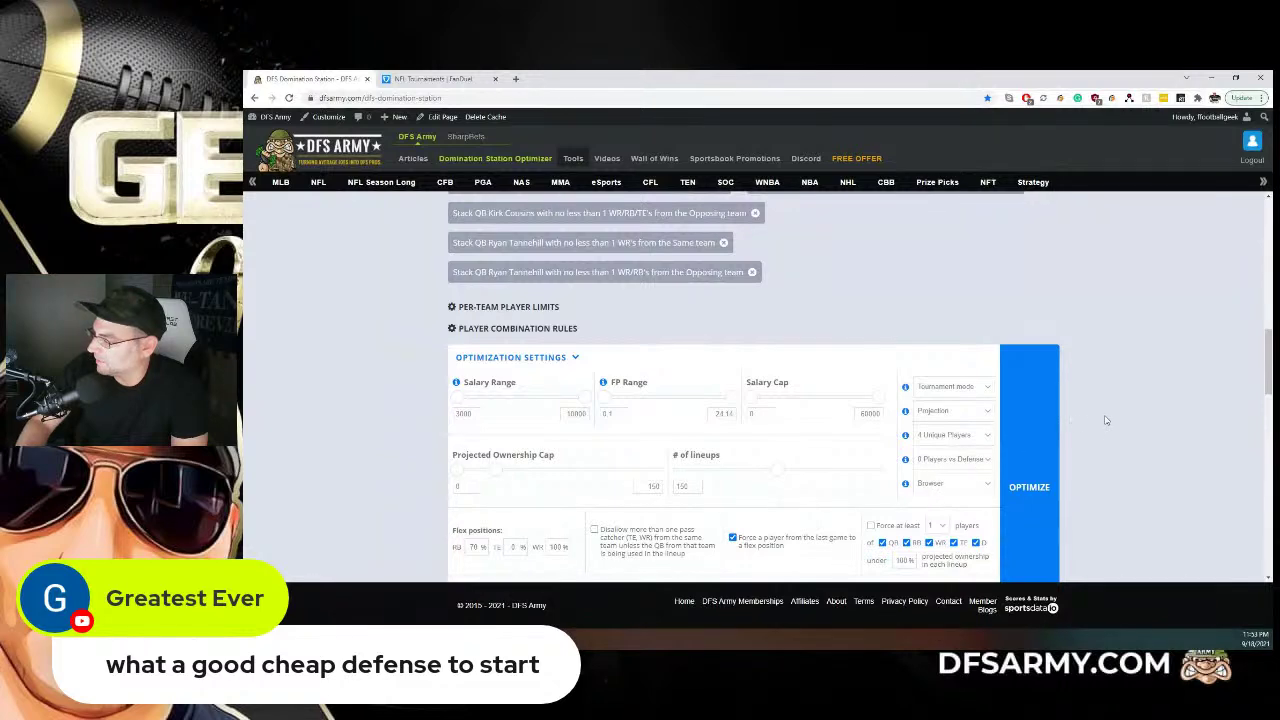
left_click(1028, 484)
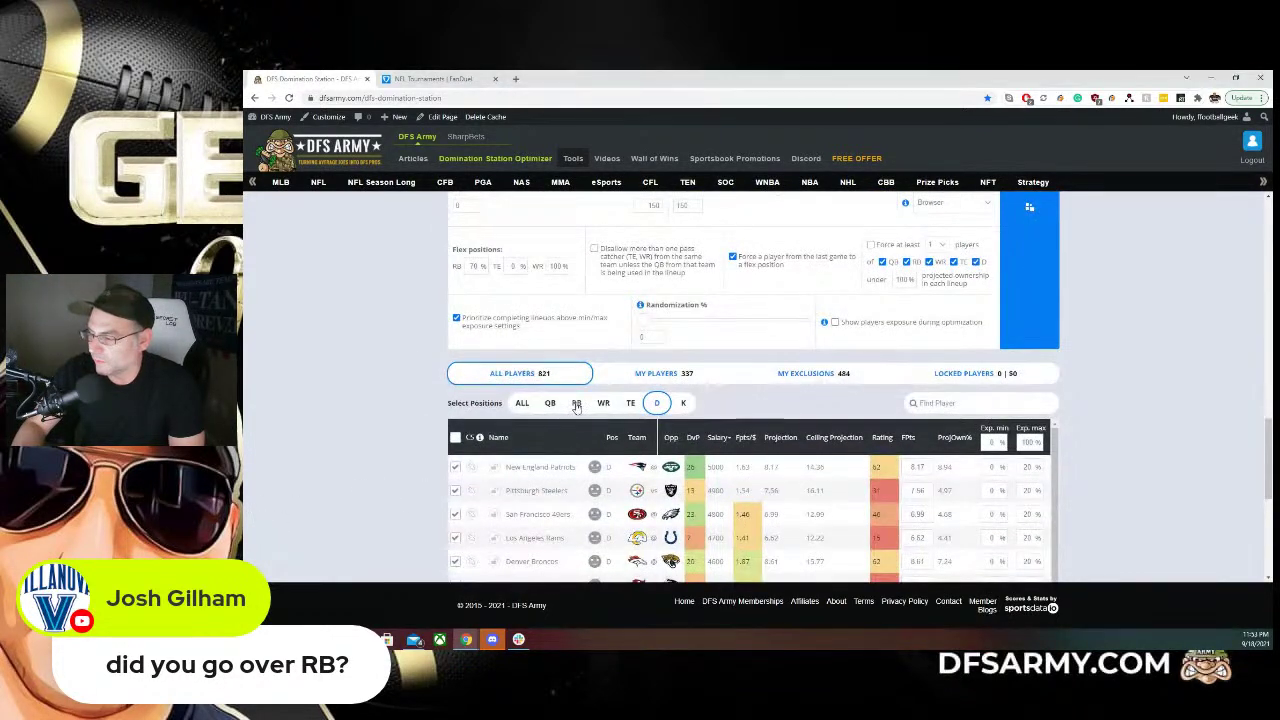
List only the running backs in the player pool and examine their salaries, projections, ratings and exposure limits
left_click(576, 402)
scroll(1090, 396, "down", 6)
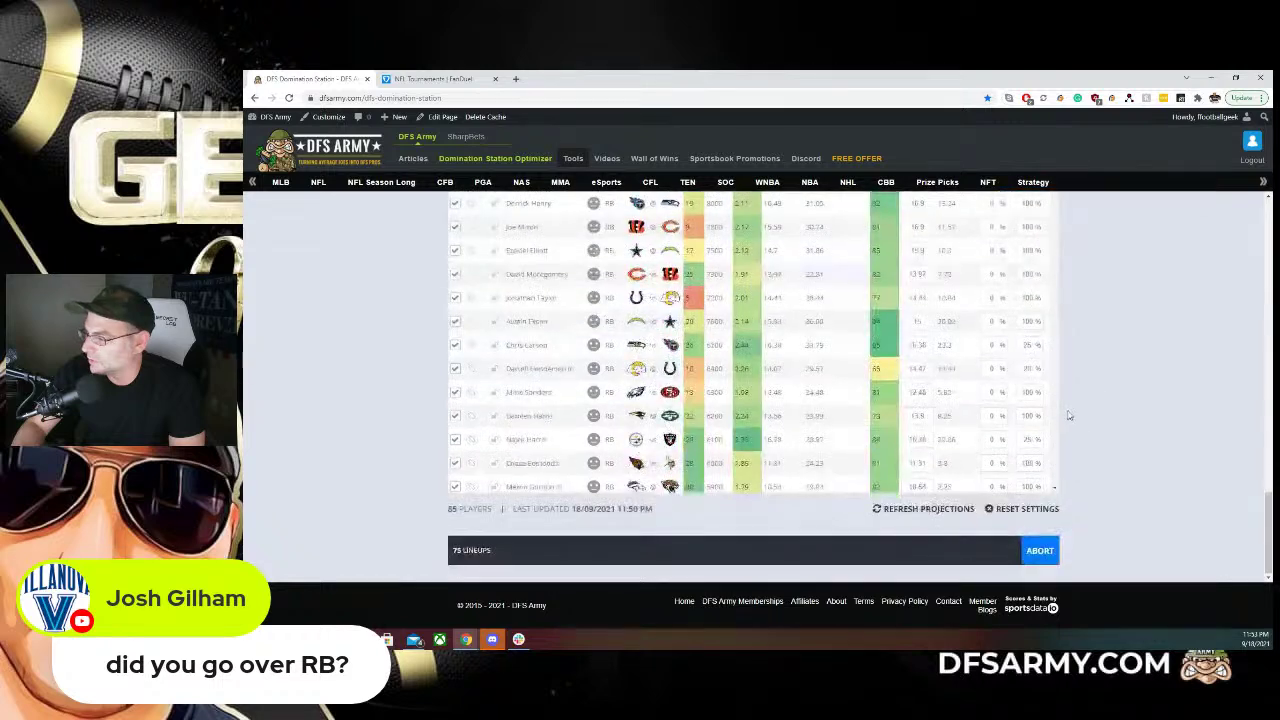
scroll(1071, 417, "up", 3)
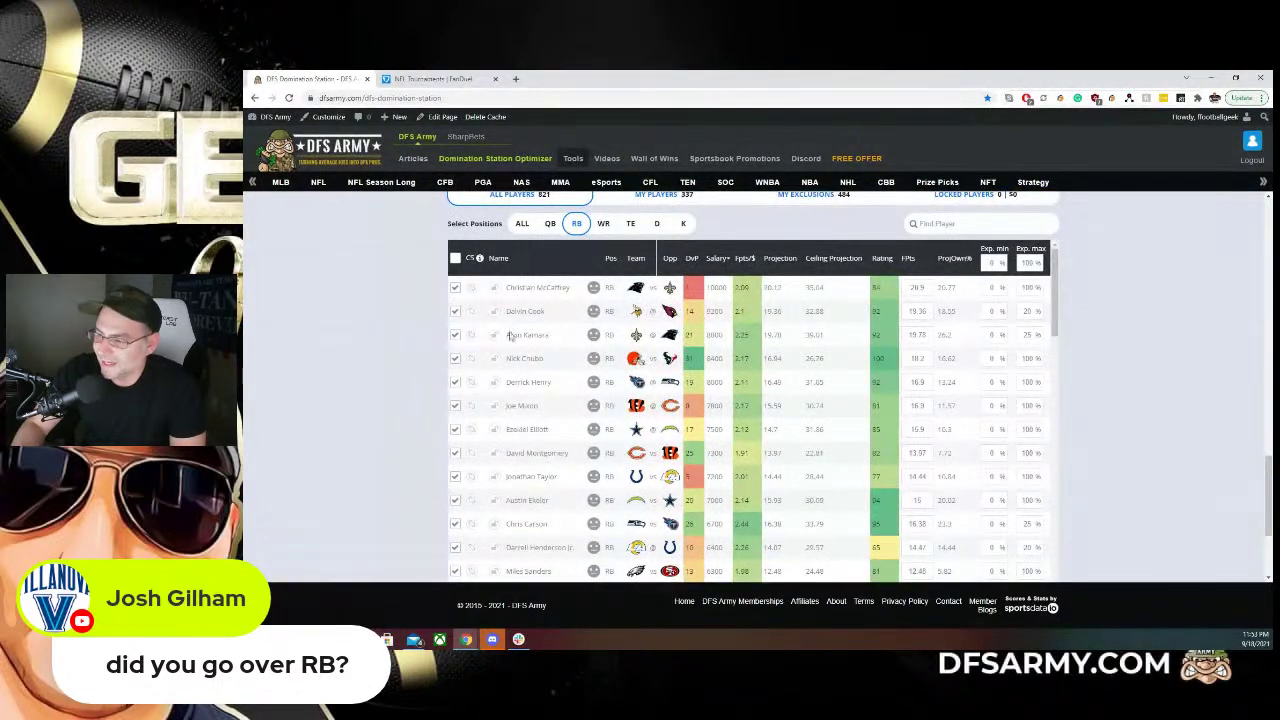
scroll(510, 398, "down", 5)
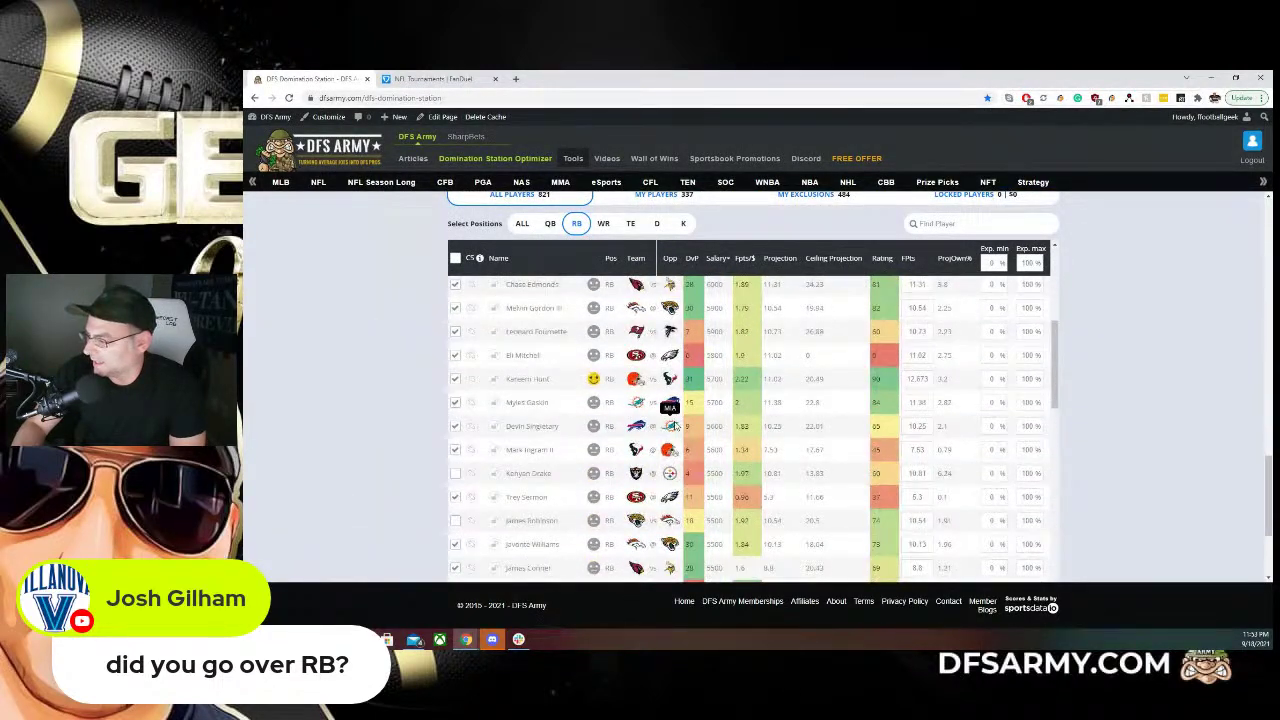
scroll(405, 394, "down", 2)
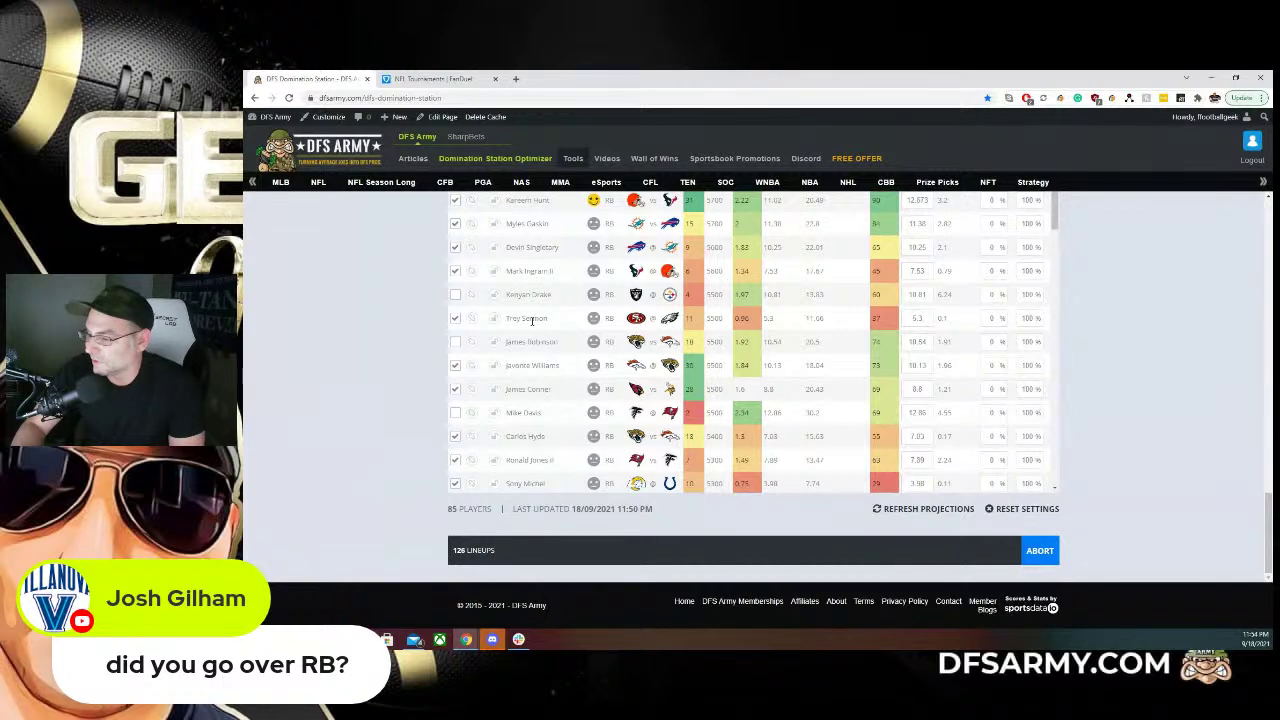
scroll(536, 336, "down", 2)
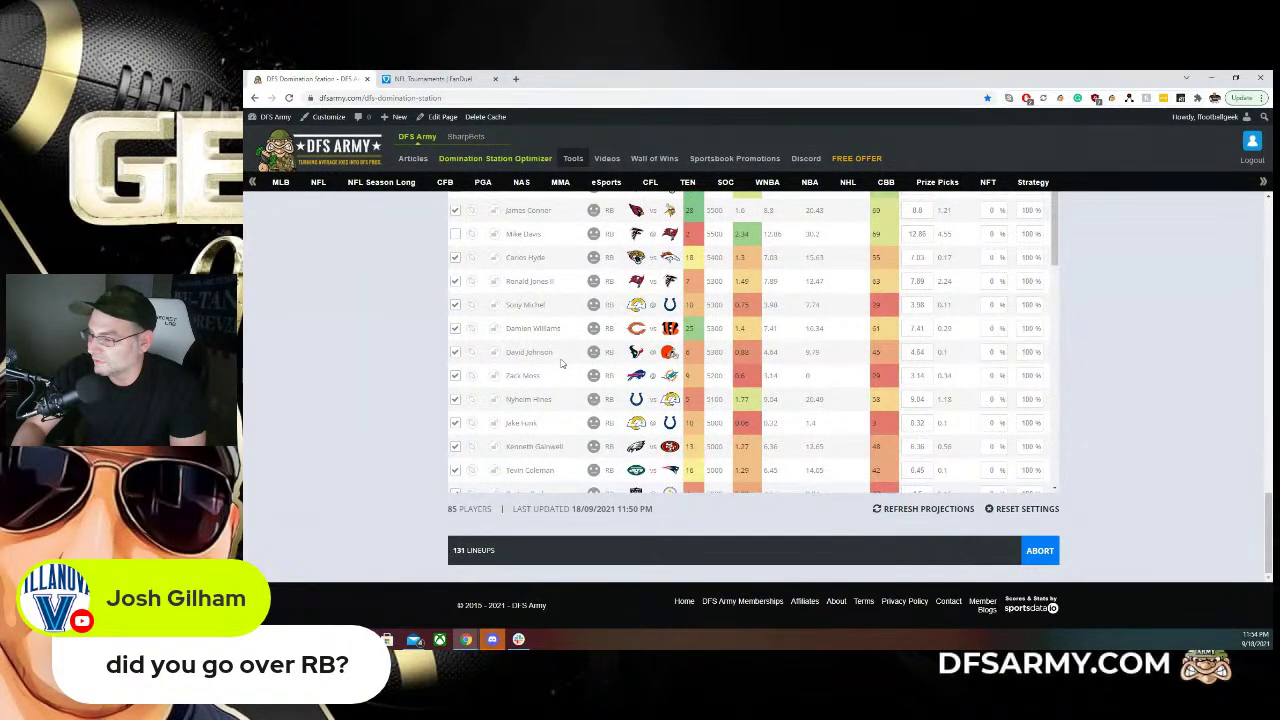
scroll(561, 363, "down", 2)
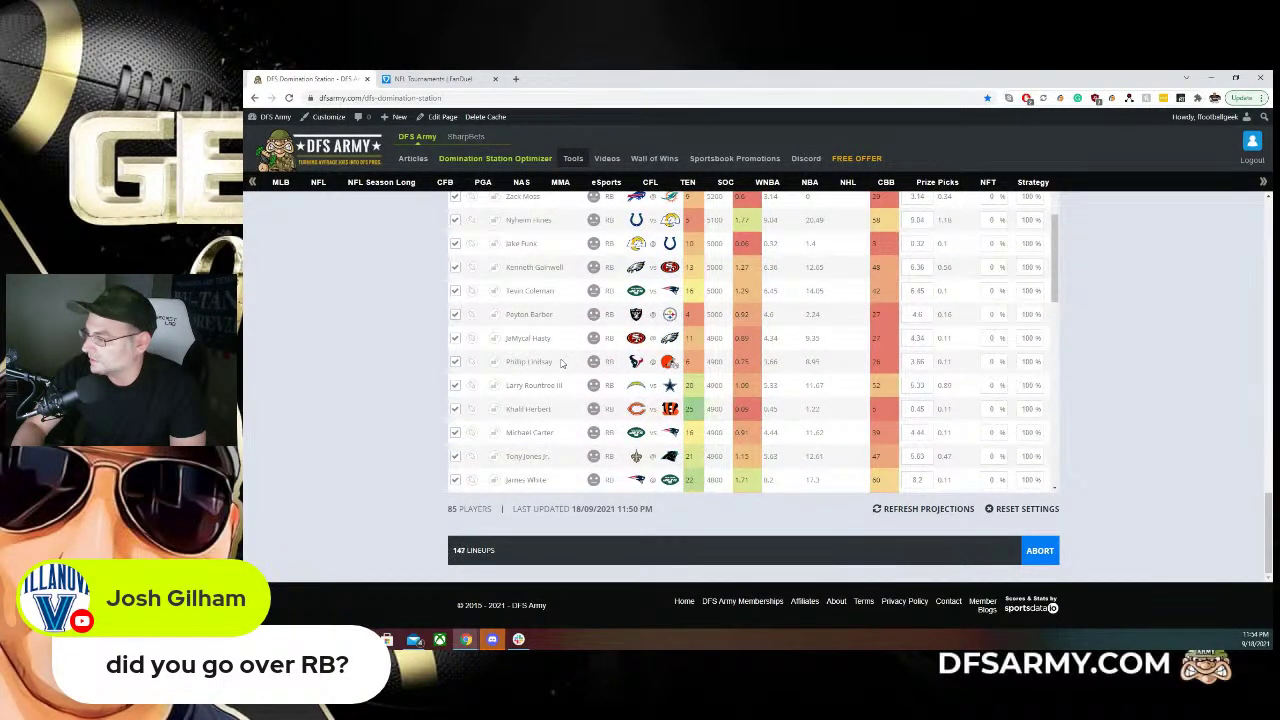
scroll(561, 363, "up", 4)
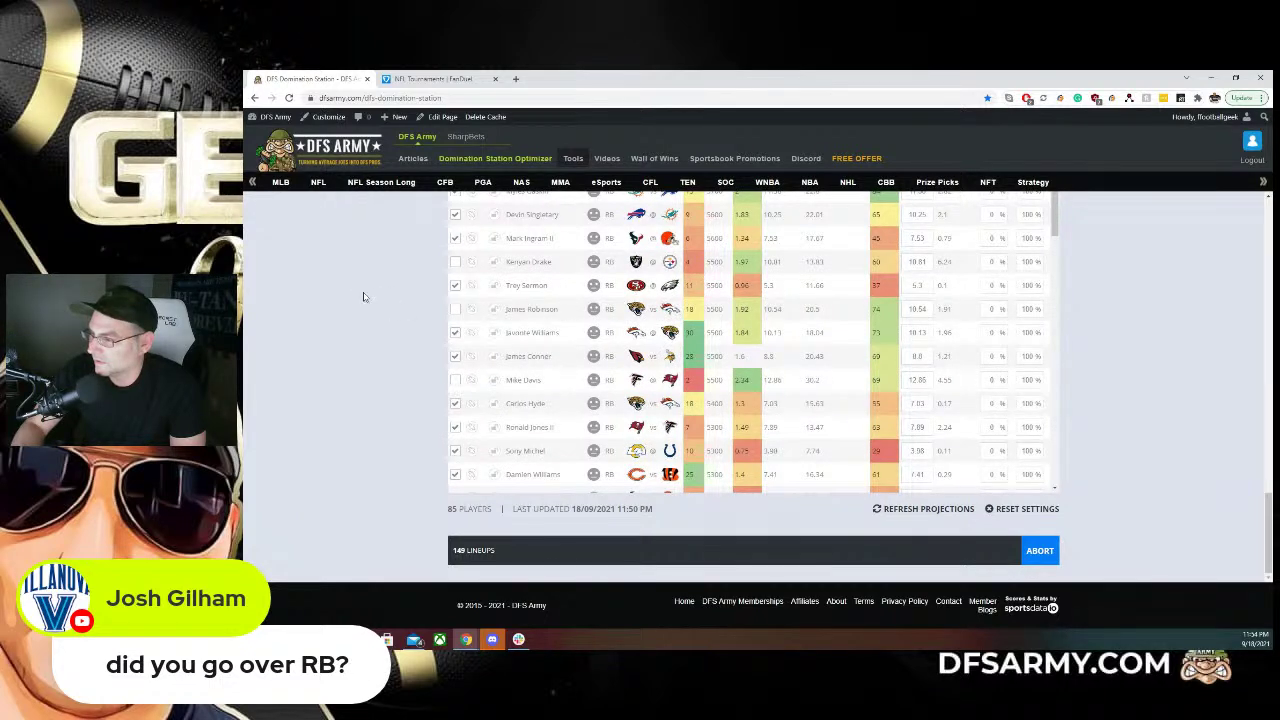
scroll(371, 309, "up", 2)
scroll(572, 377, "up", 5)
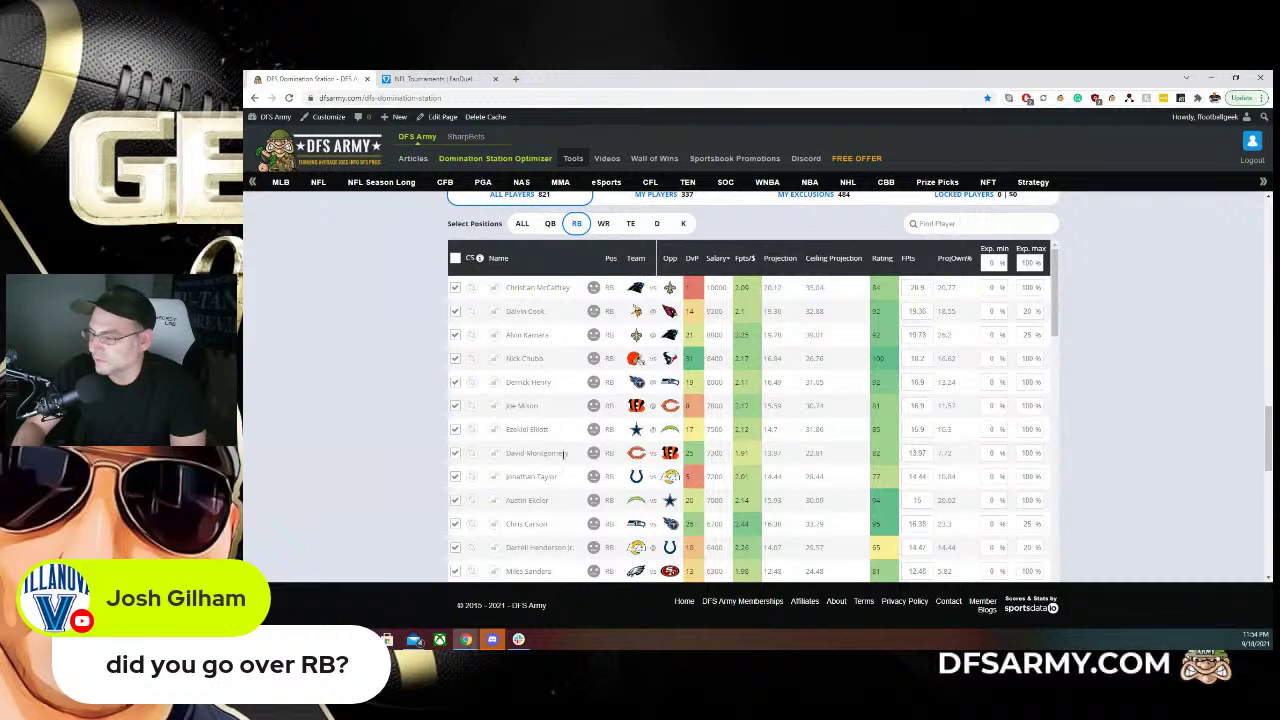
scroll(565, 455, "down", 10)
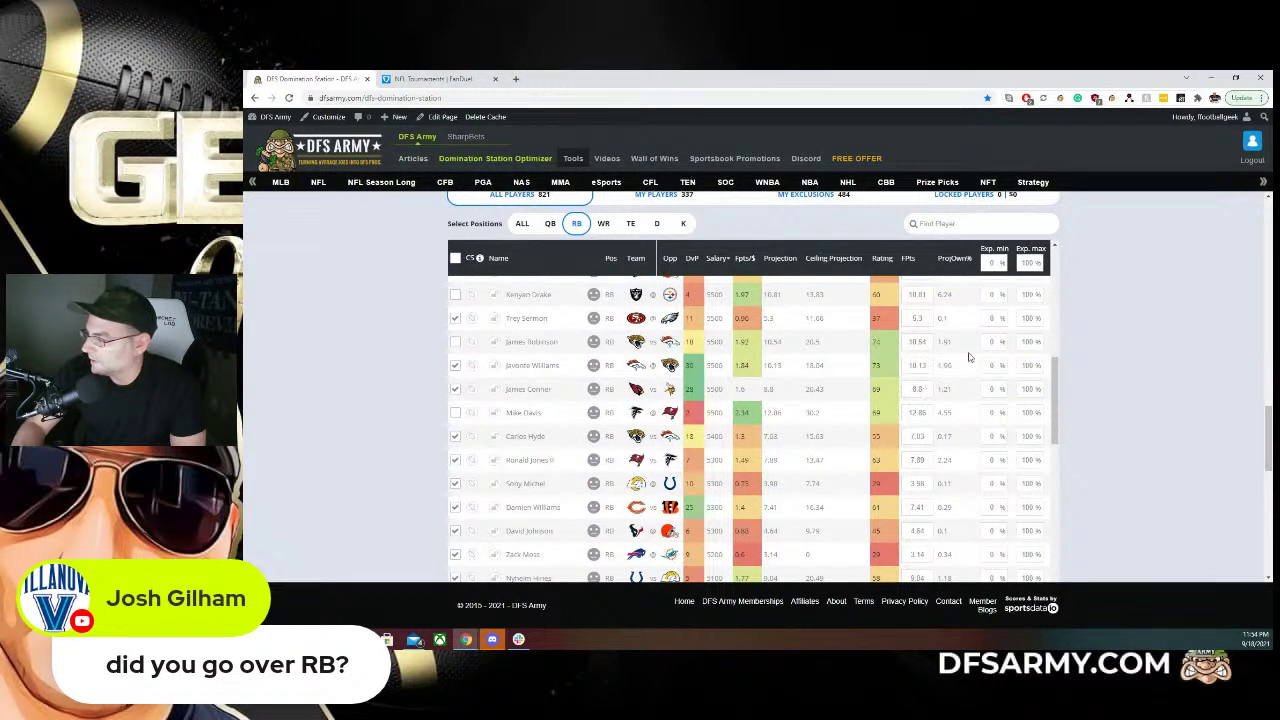
Give running back Miles Sanders the green thumbs-up rating
left_click_drag(1057, 384, 1060, 318)
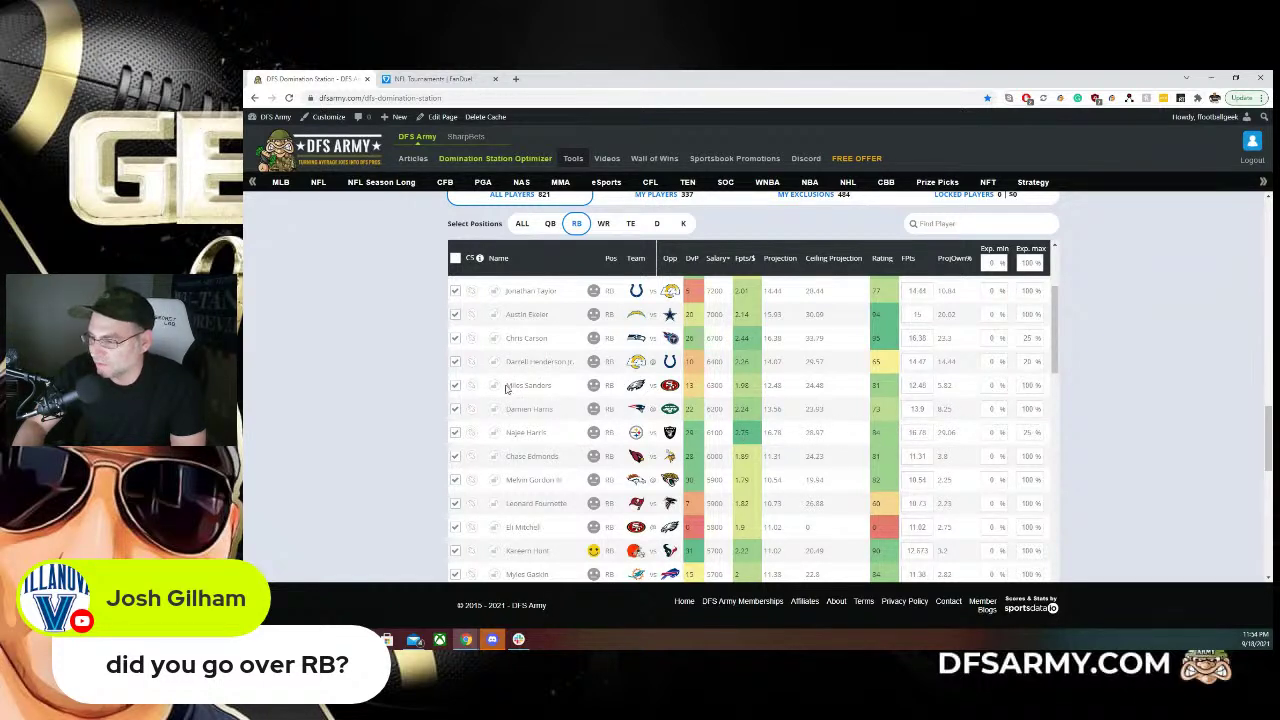
triple_click(511, 388)
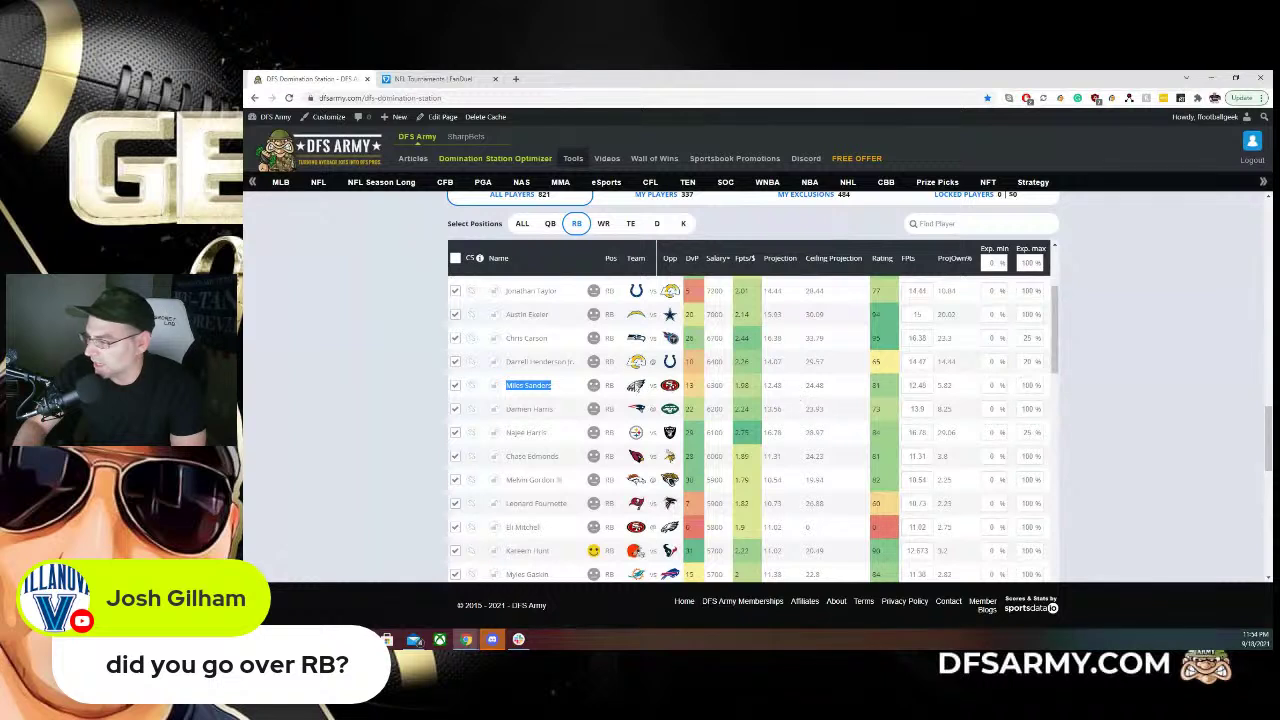
left_click(594, 386)
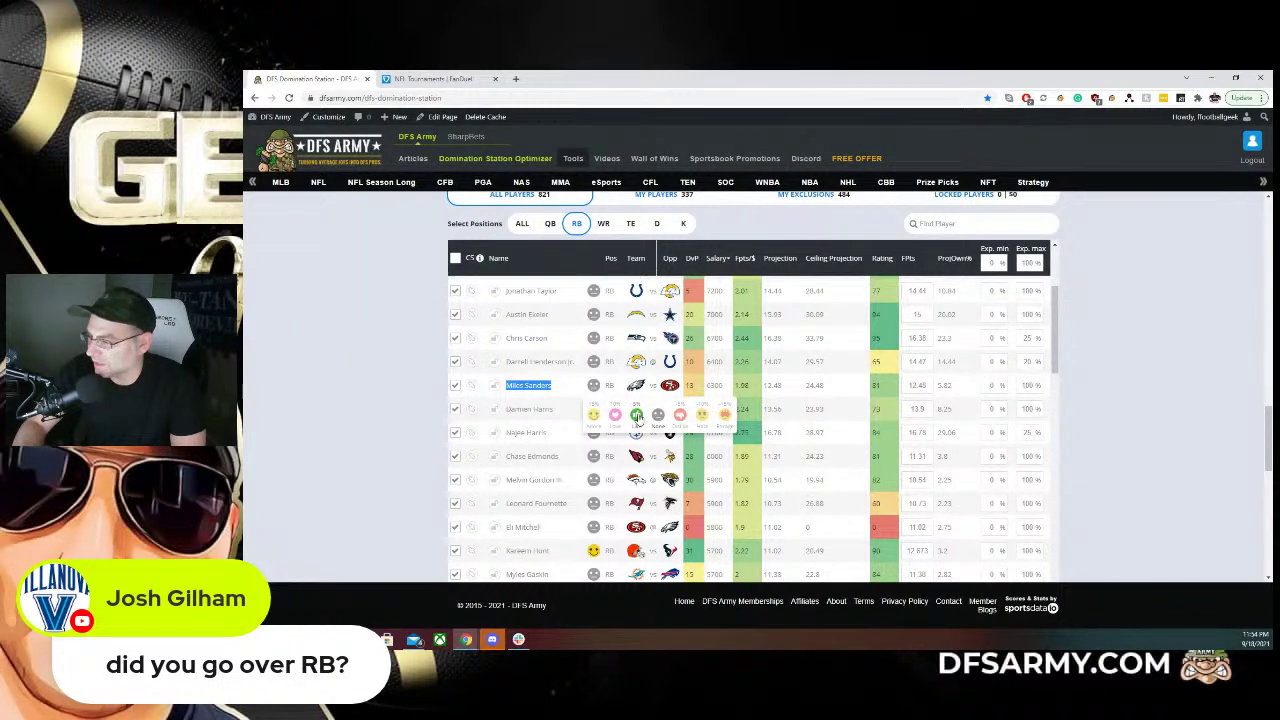
left_click(636, 420)
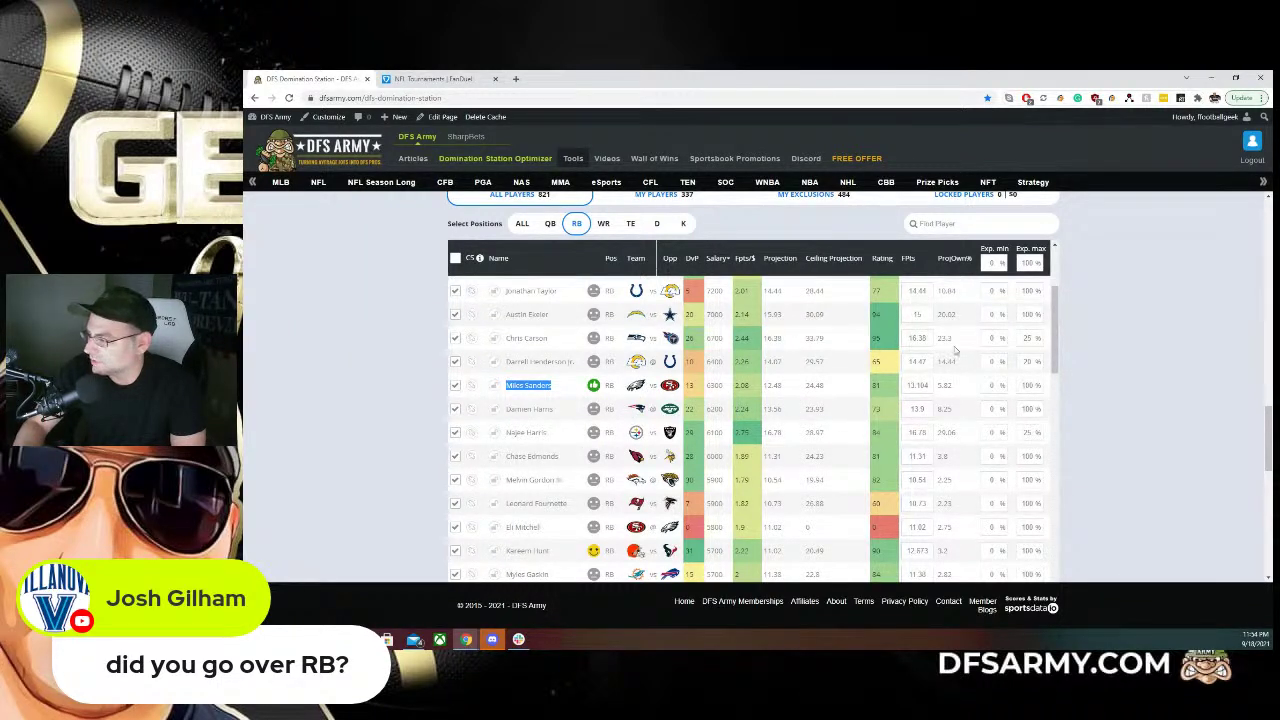
Set Chris Carson's maximum exposure to 30% and Austin Ekeler's projected points to 15.1
left_click(1027, 339)
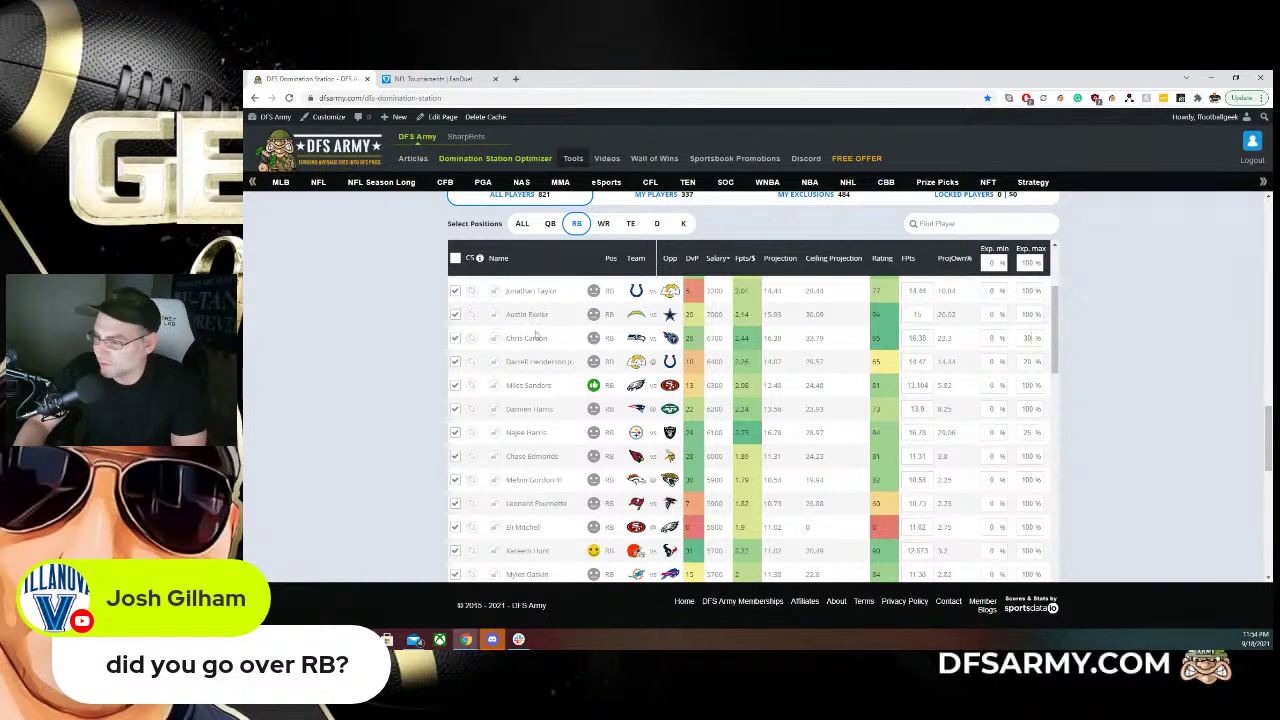
left_click(934, 317)
type(".1")
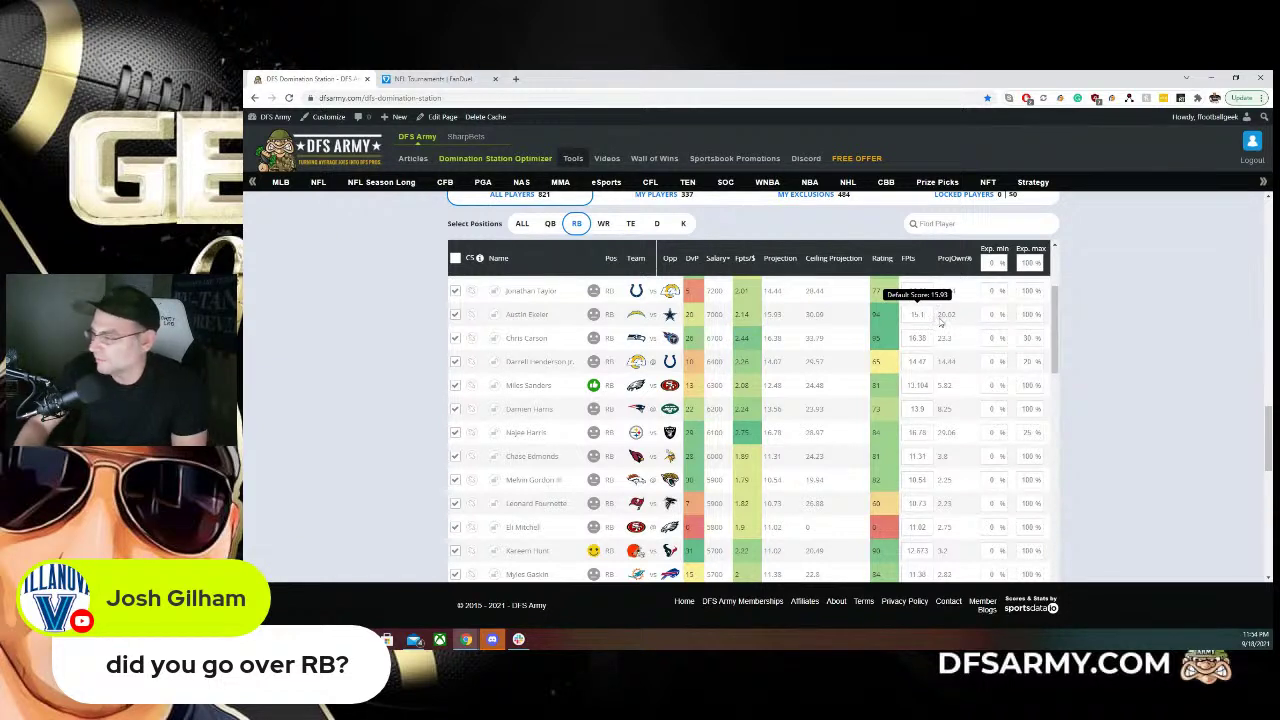
Set Austin Ekeler's projected points to 15.2
key("BackSpace")
key("BackSpace")
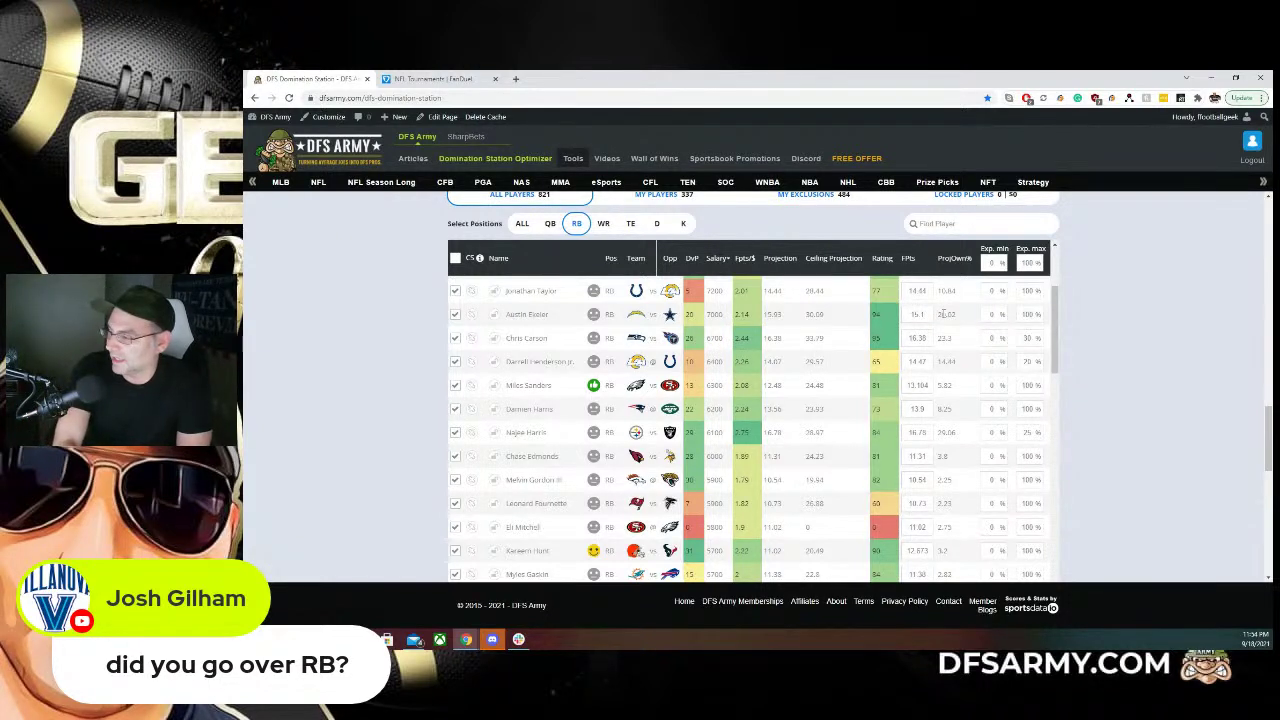
type(".2")
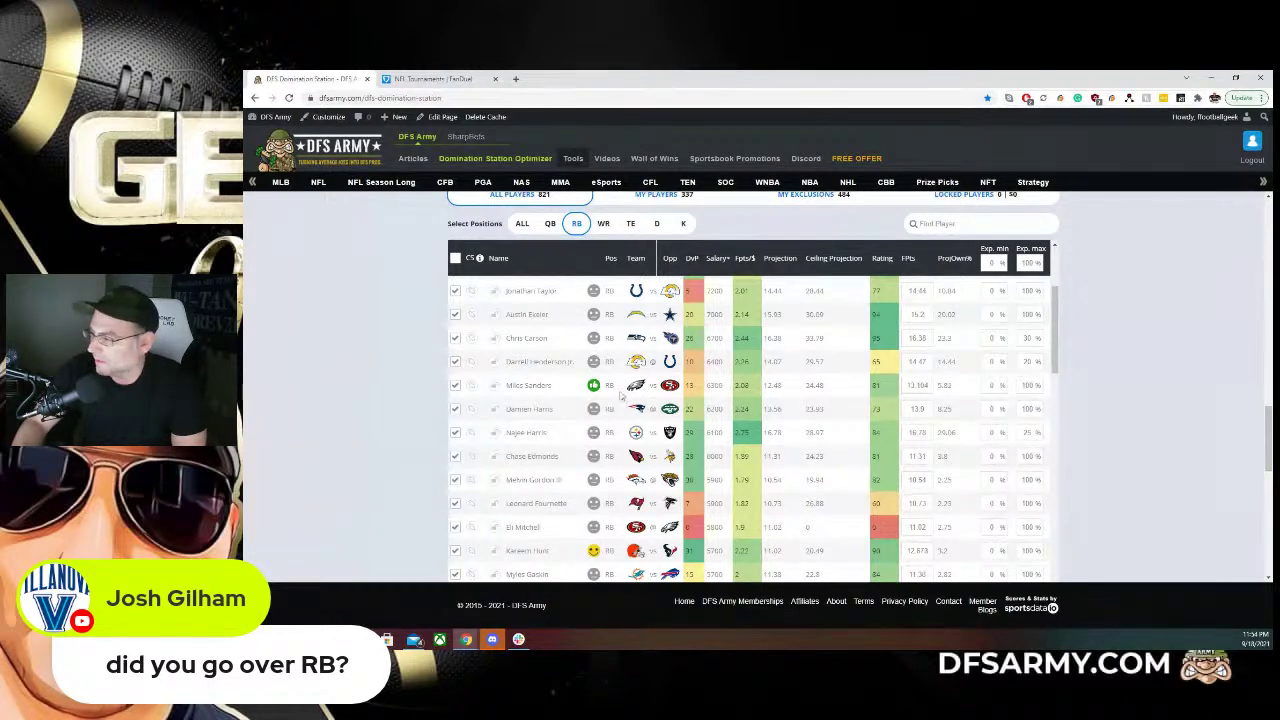
Compare the running backs' salaries, projections, ratings and exposure limits in the player pool, including Chris Carson's row
scroll(1050, 330, "up", 2)
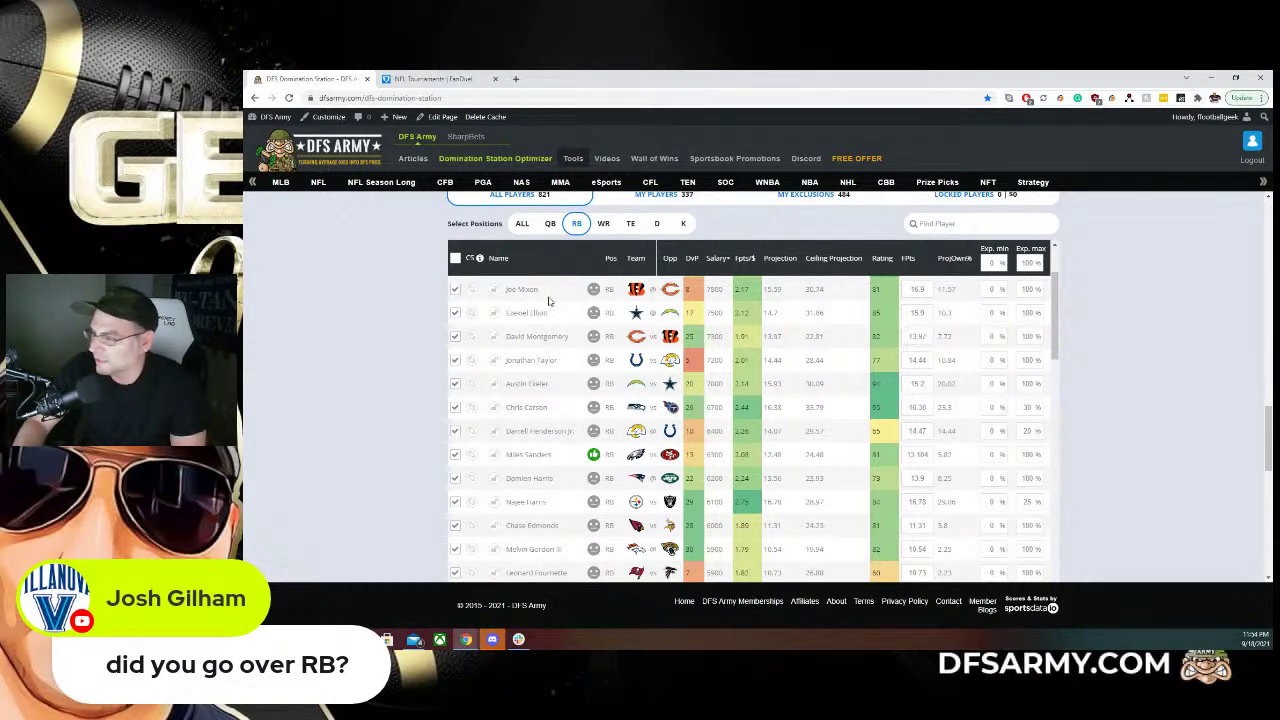
left_click_drag(1056, 334, 1050, 293)
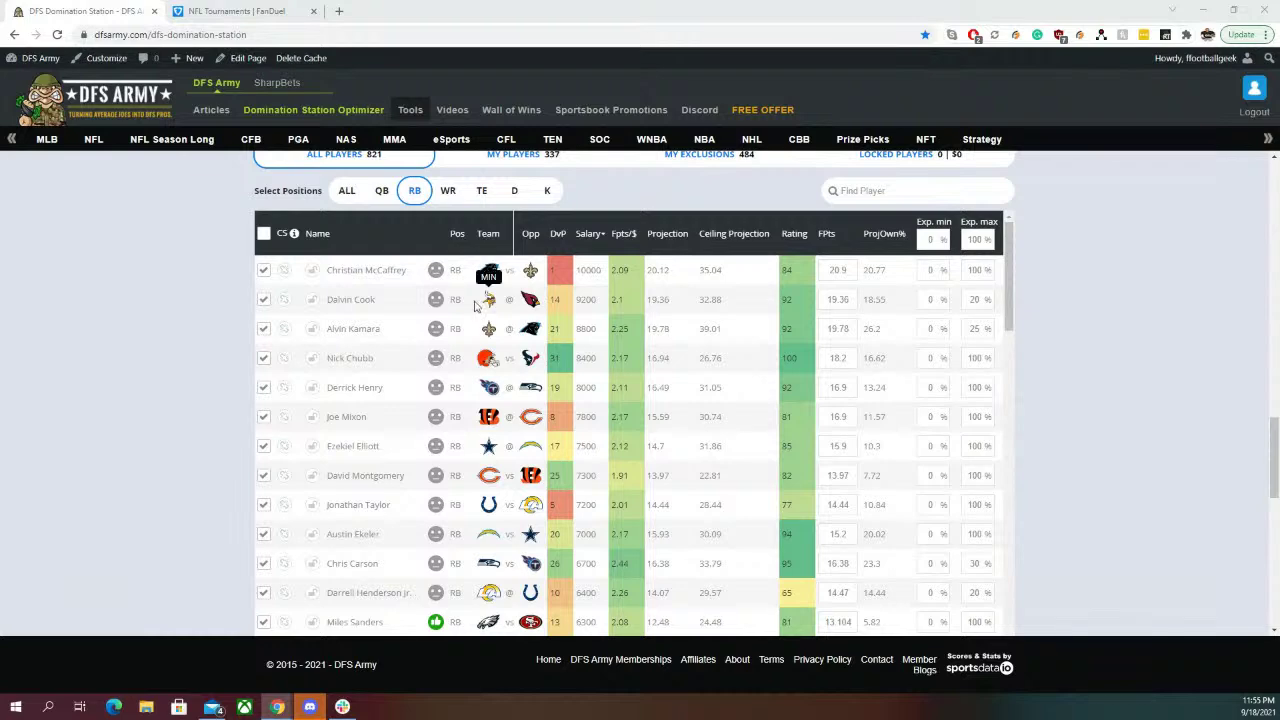
scroll(455, 383, "down", 3)
scroll(455, 383, "down", 3)
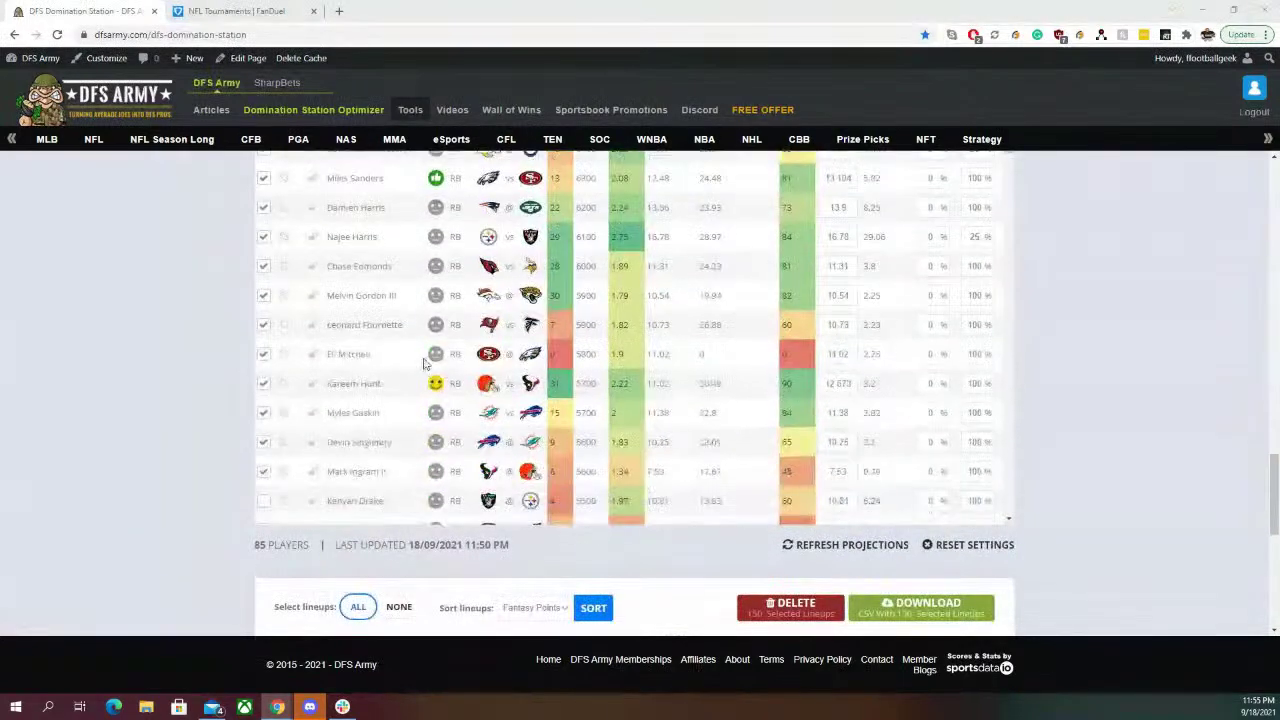
scroll(407, 327, "up", 3)
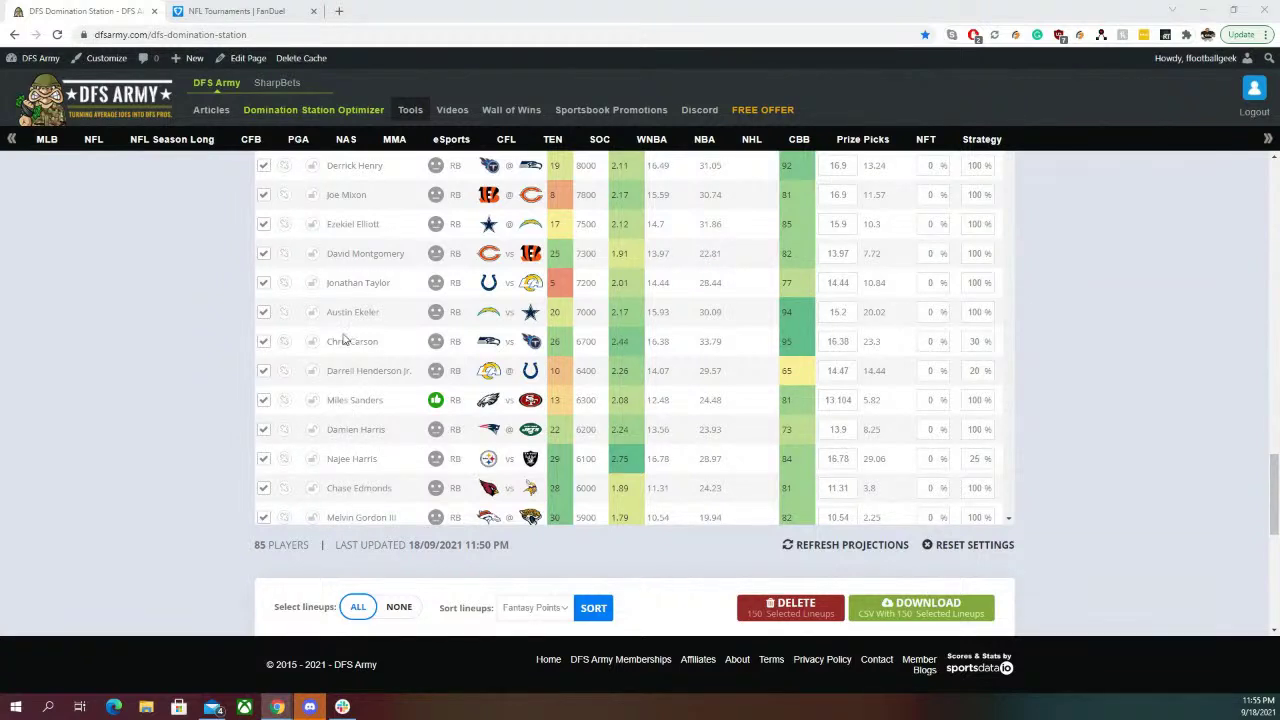
left_click_drag(322, 341, 382, 345)
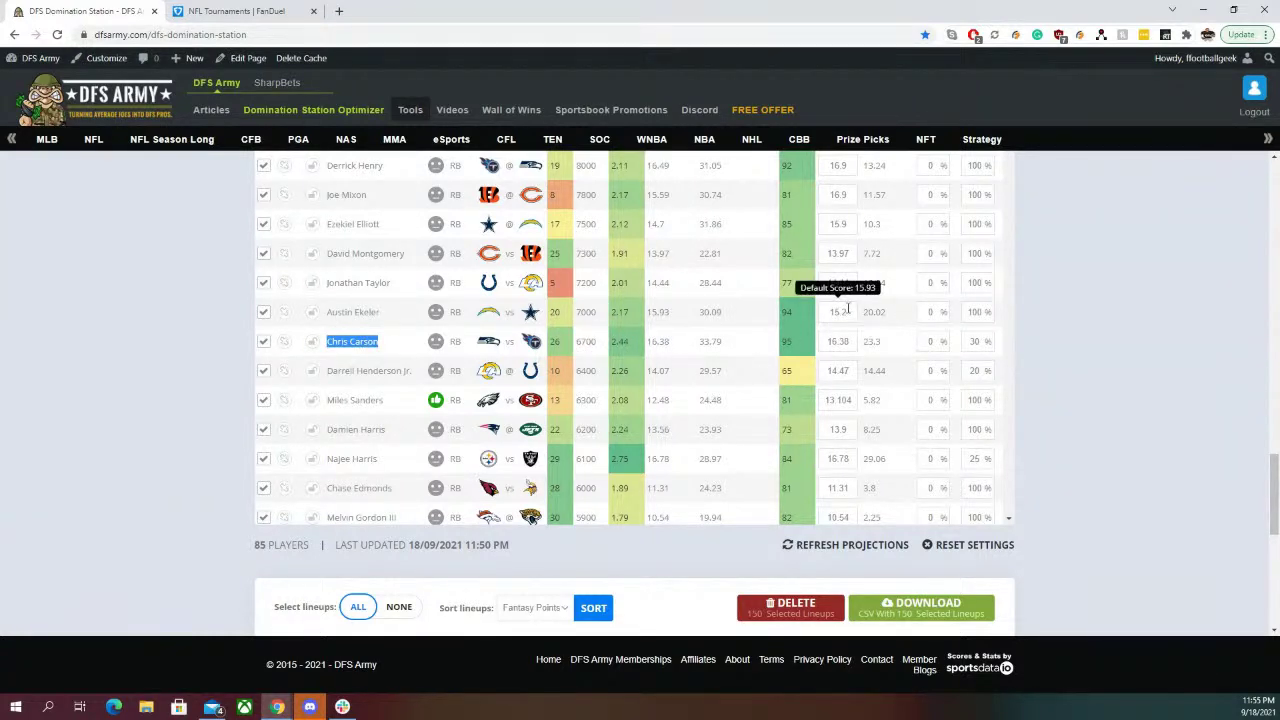
Set Austin Ekeler's projected points to 15.4 and re-run the optimizer
left_click(860, 338)
key("BackSpace")
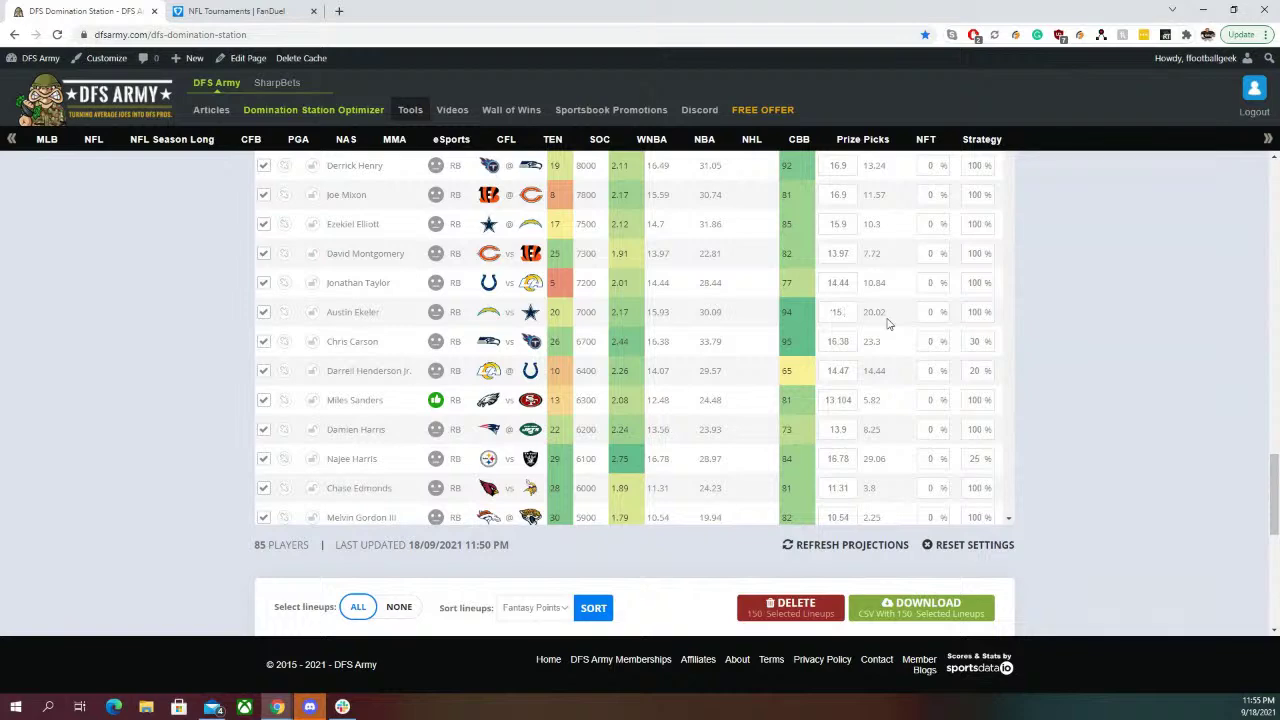
type("4")
scroll(1090, 398, "up", 3)
scroll(1088, 400, "up", 4)
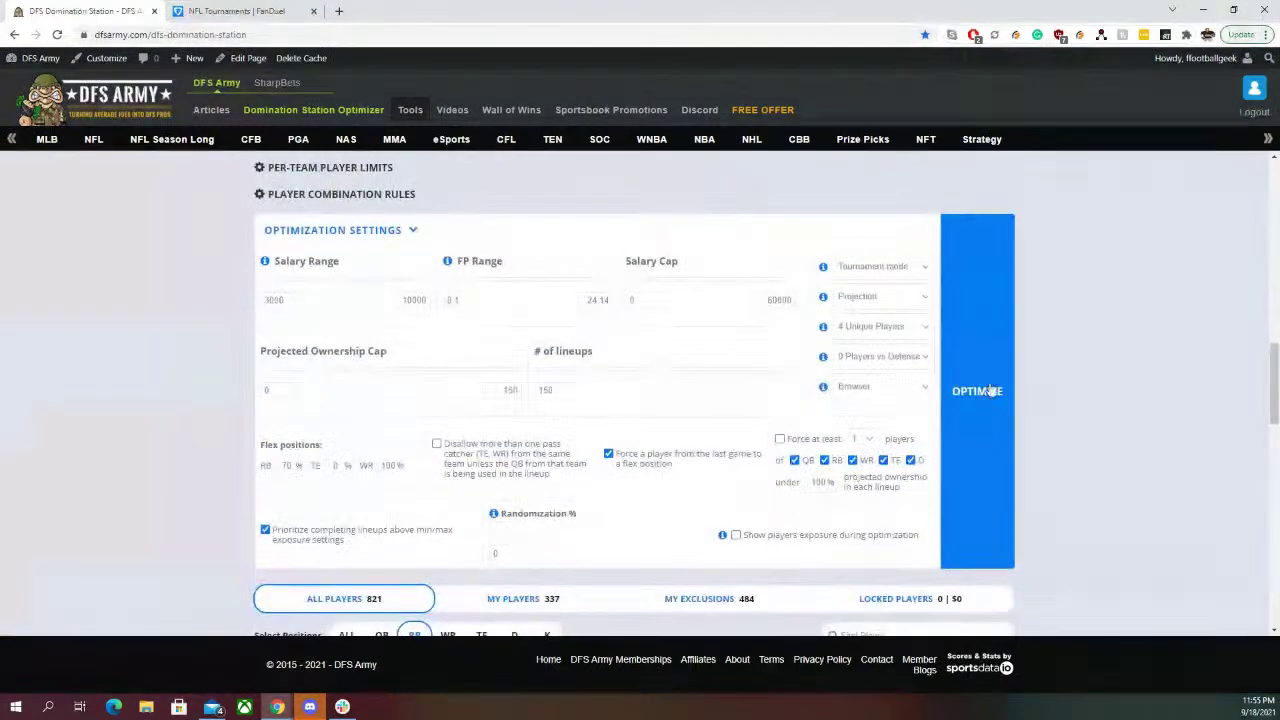
Review the running back exposures across the 150 generated lineups, from the most used player to the least used
scroll(1086, 378, "down", 6)
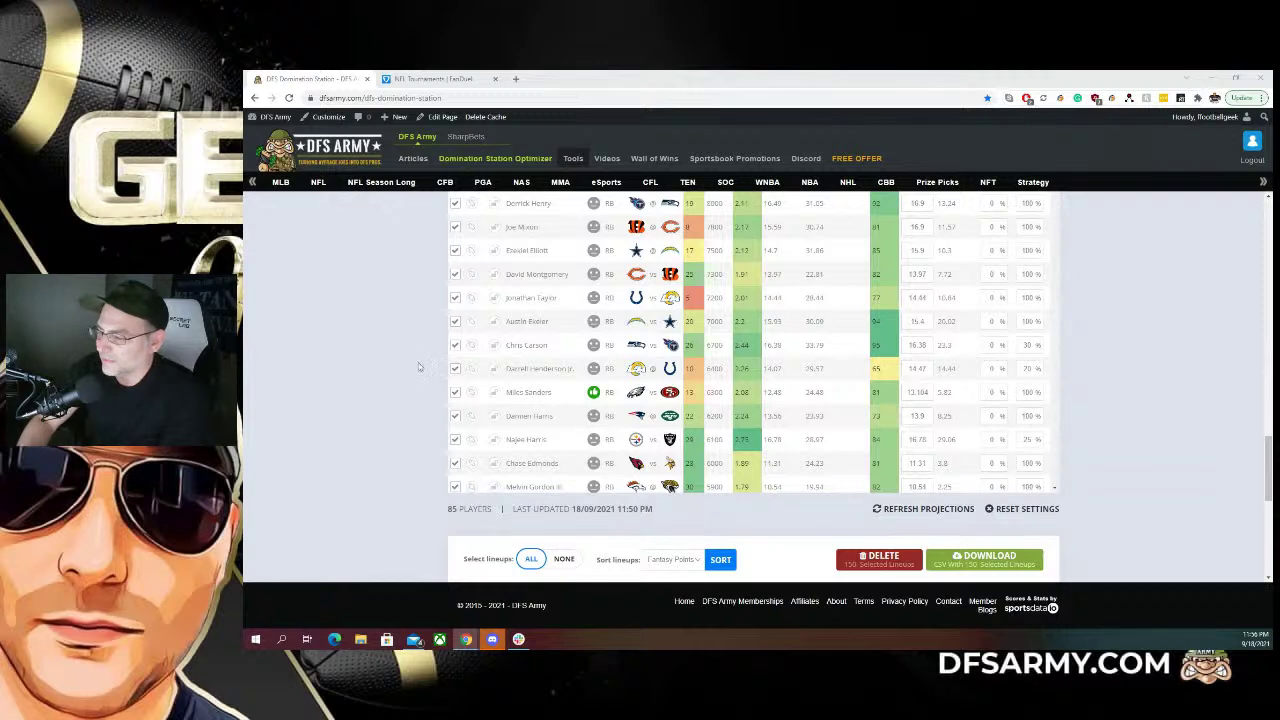
scroll(421, 366, "down", 3)
left_click(554, 309)
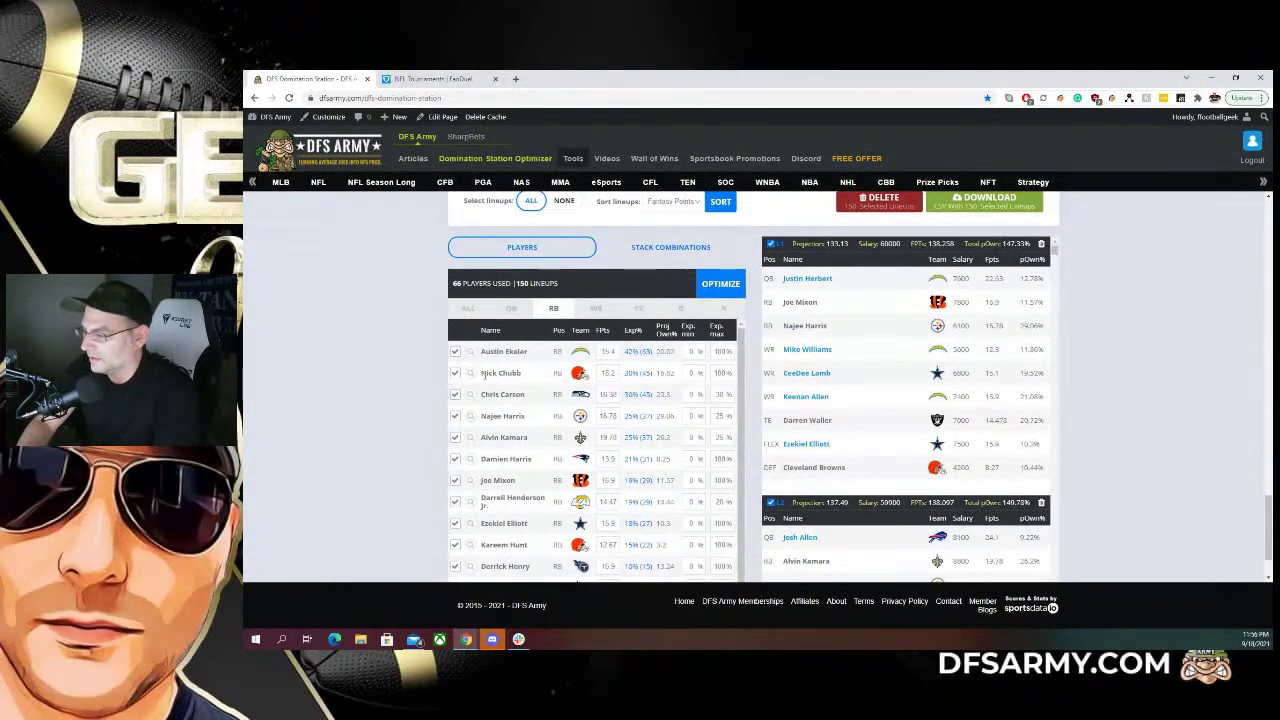
scroll(548, 437, "down", 1)
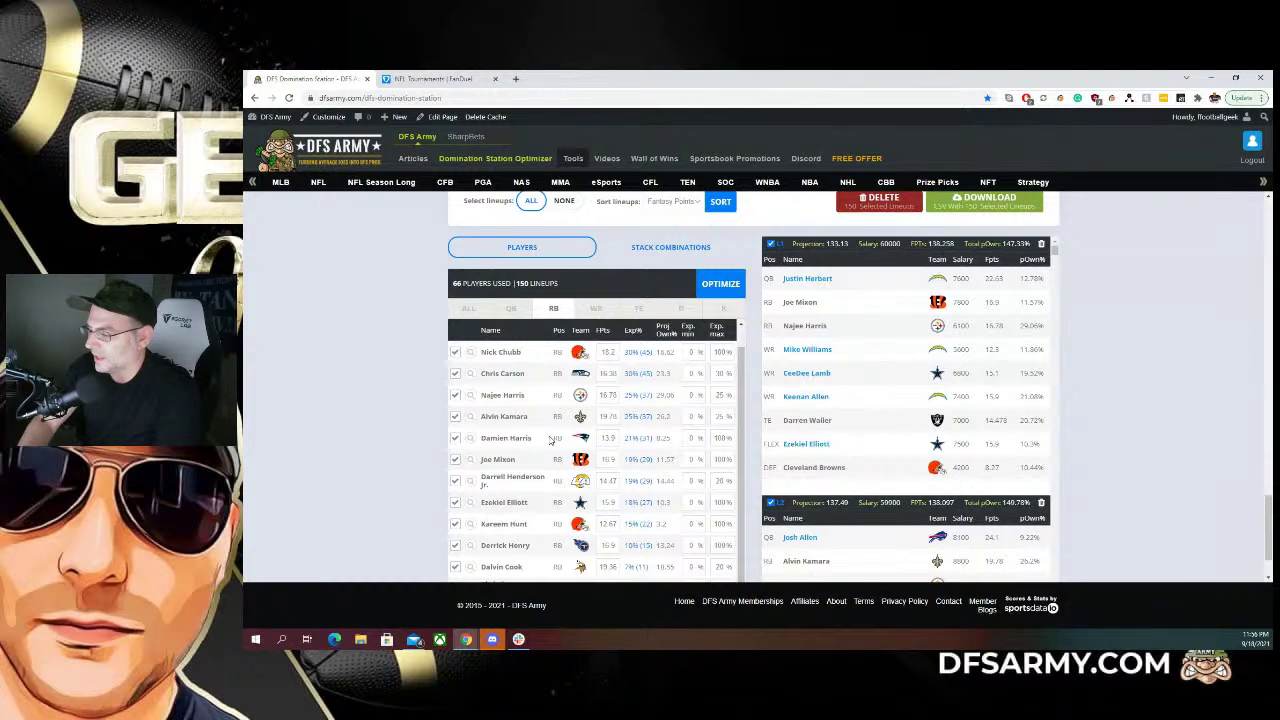
scroll(550, 440, "down", 1)
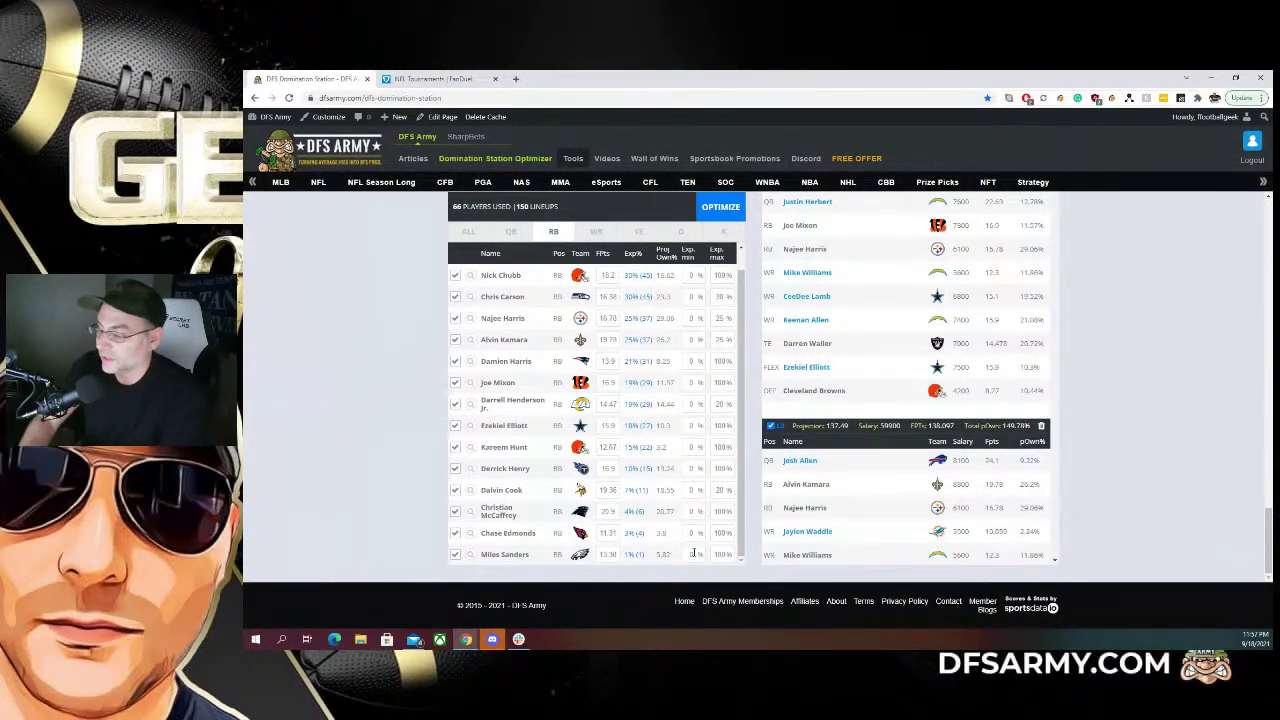
Review the wide receiver exposures across the 150 generated lineups, from the most used player to the least used
left_click(596, 231)
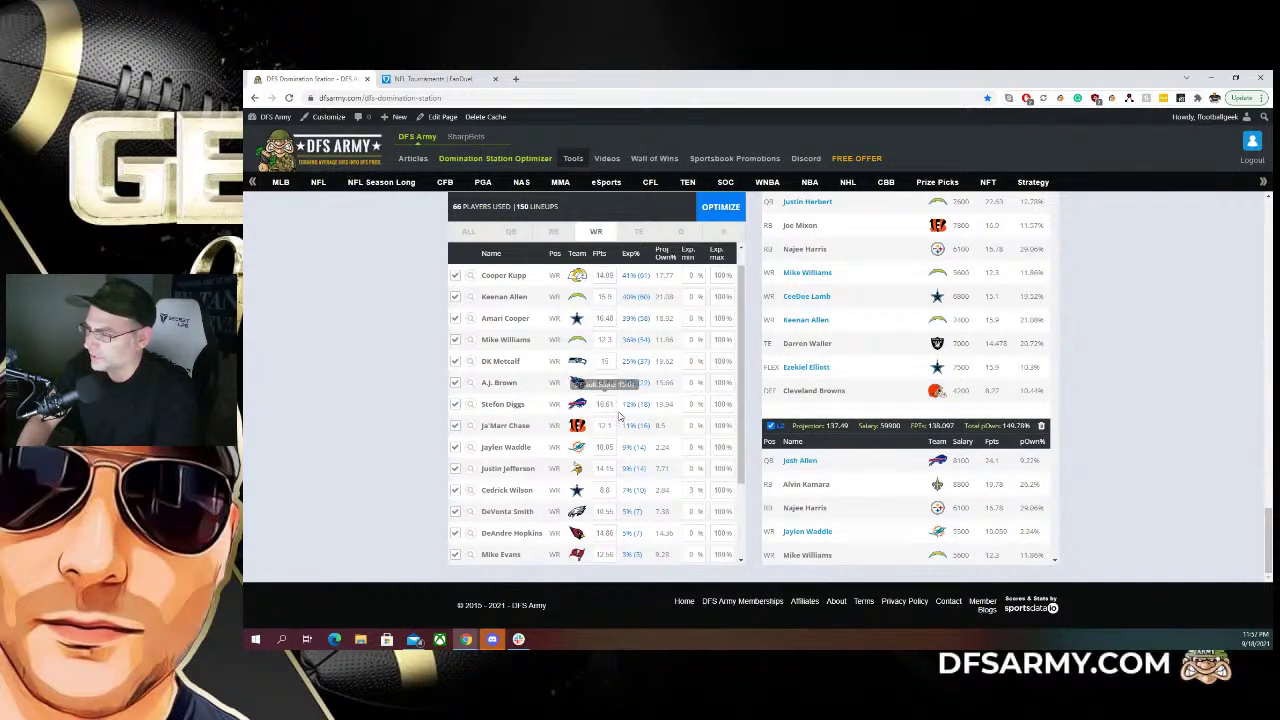
scroll(618, 418, "up", 1)
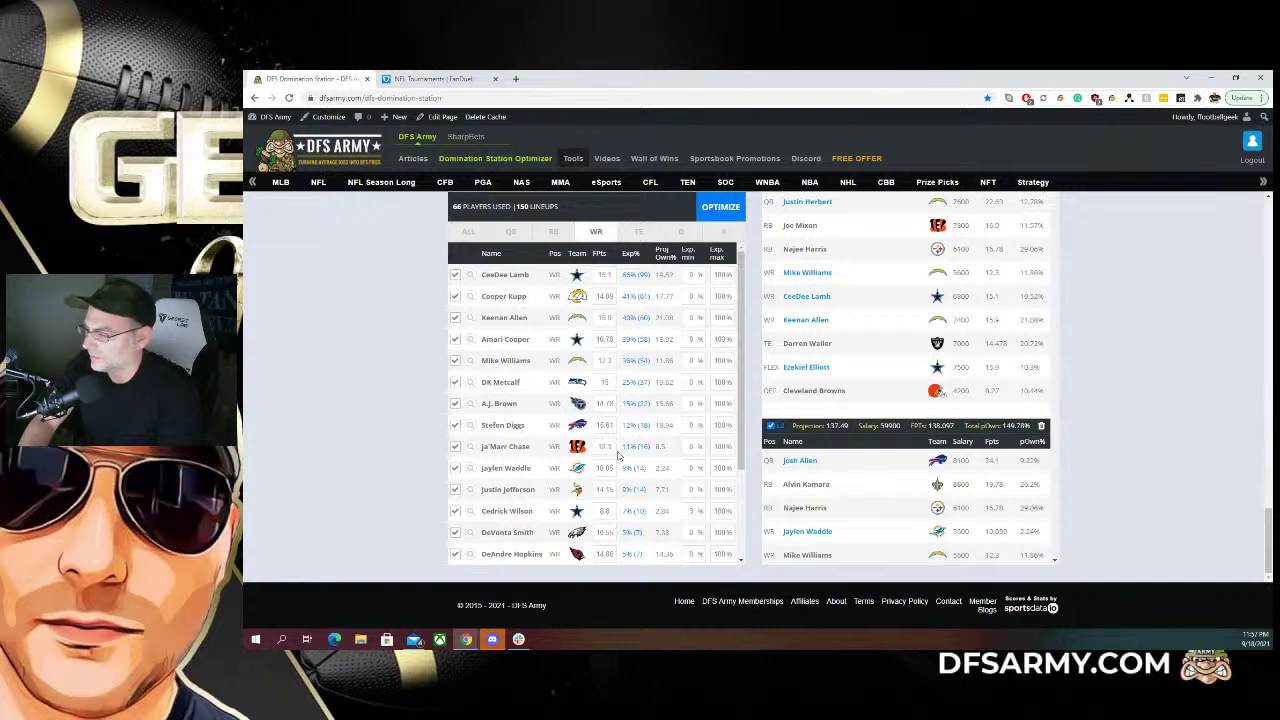
scroll(625, 462, "down", 3)
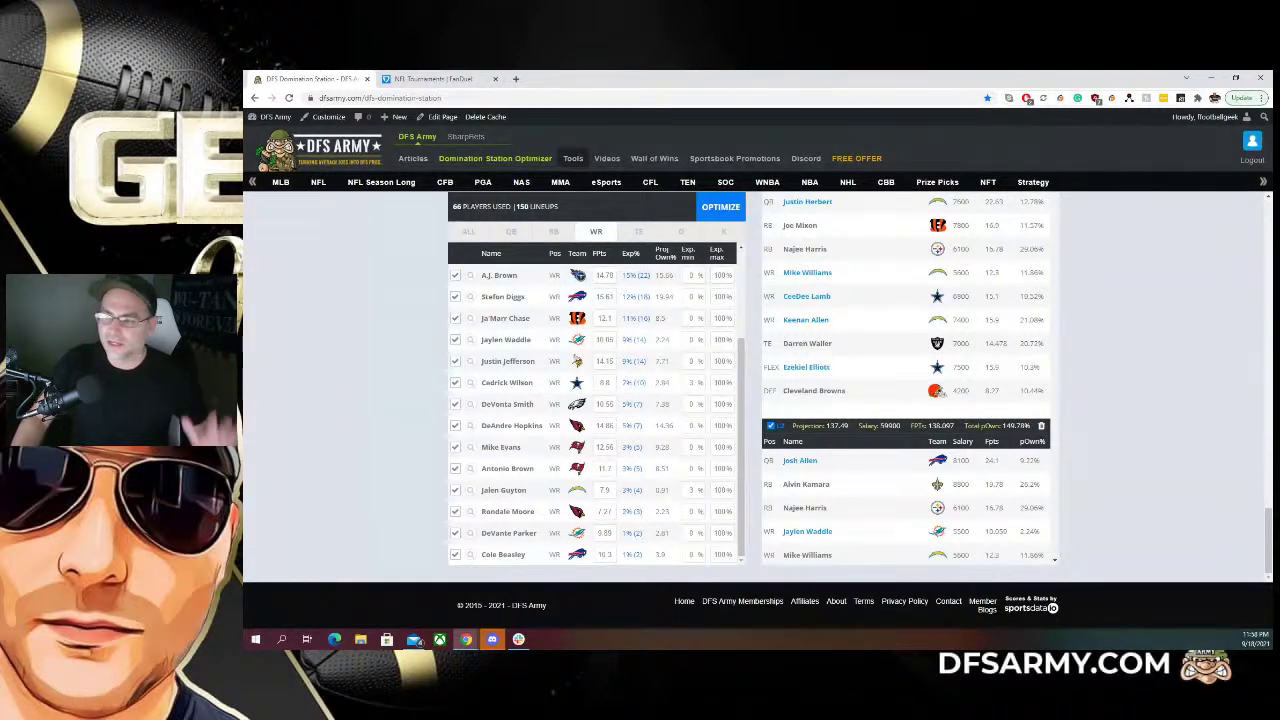
Switch to the FanDuel NFL tournament lobby and examine the entries and prize structure of the $100K Sun NFL Hail Mary contest
left_click(425, 78)
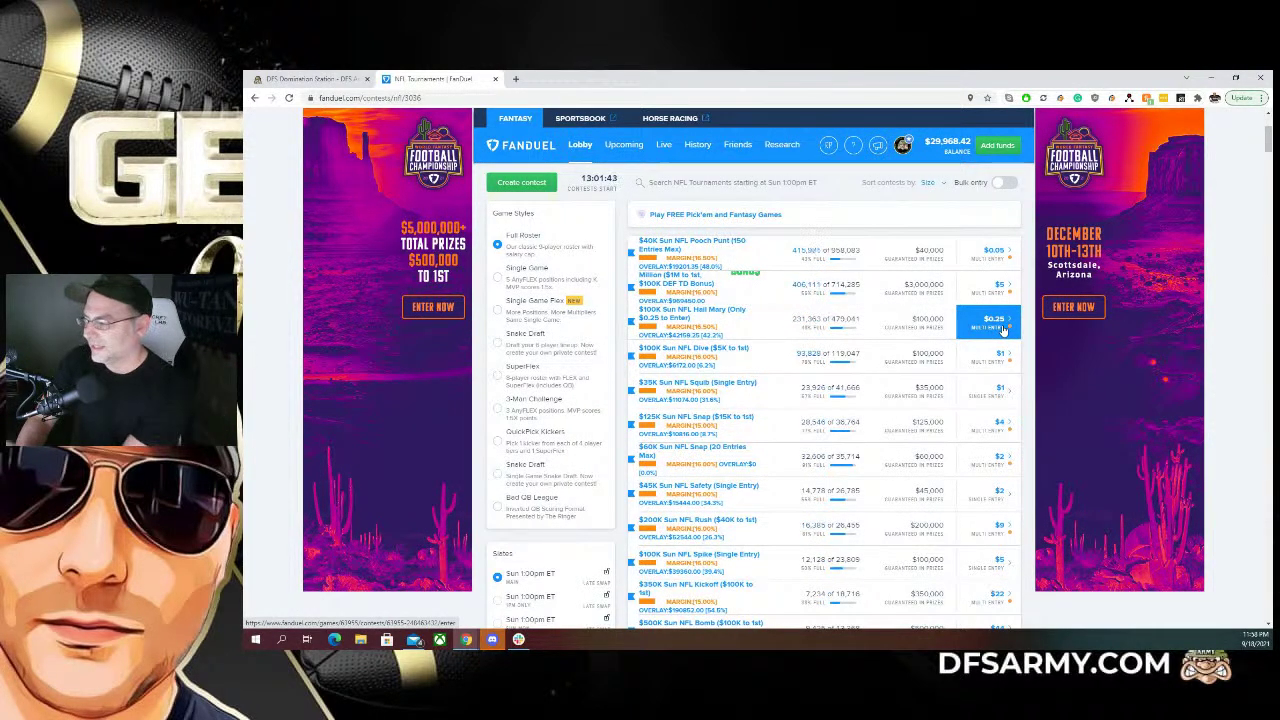
left_click(711, 316)
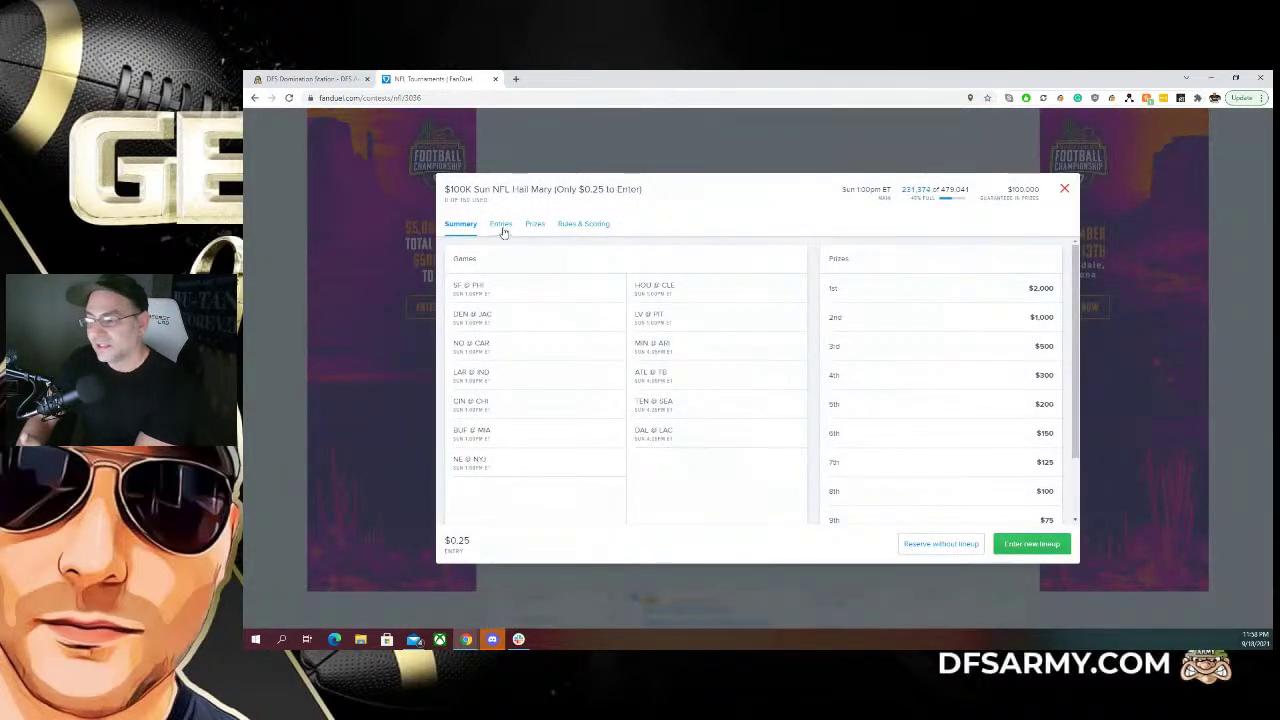
left_click(502, 225)
left_click(536, 224)
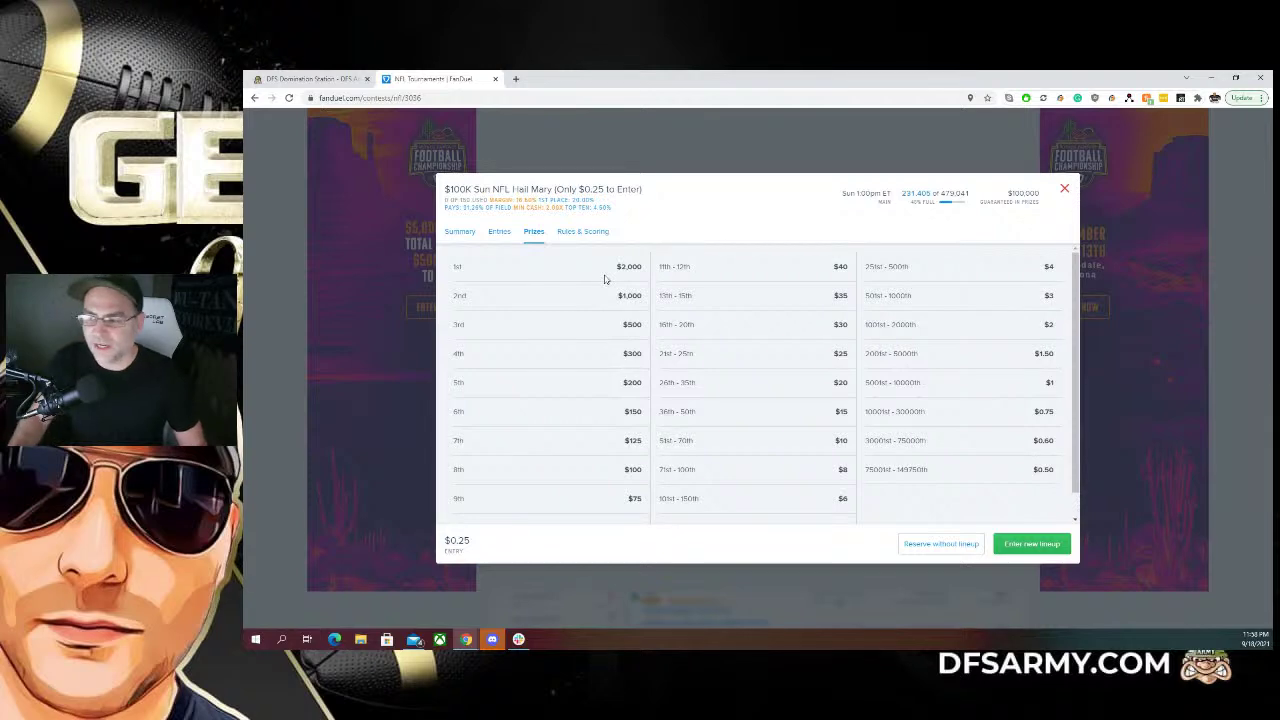
left_click(1063, 191)
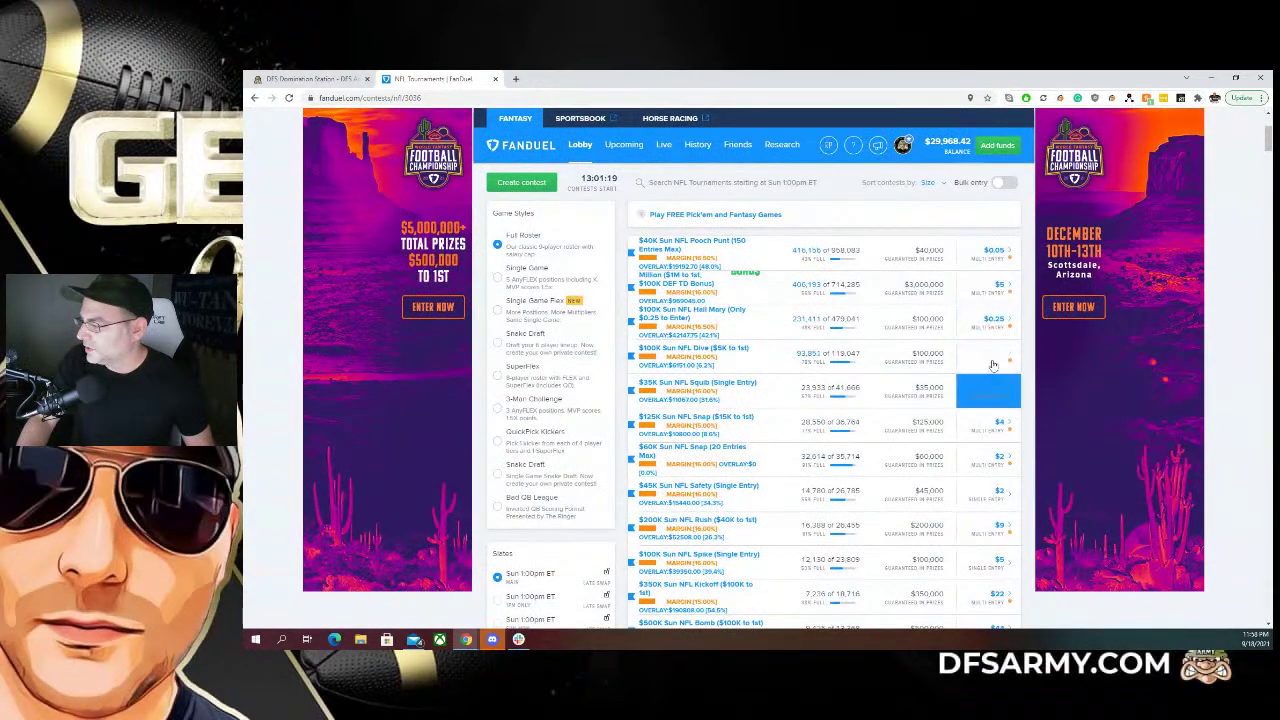
Browse the Sunday 1:00pm NFL tournament list, comparing entry fees, field sizes, fill levels, guaranteed prizes and overlay across contests
scroll(988, 480, "down", 2)
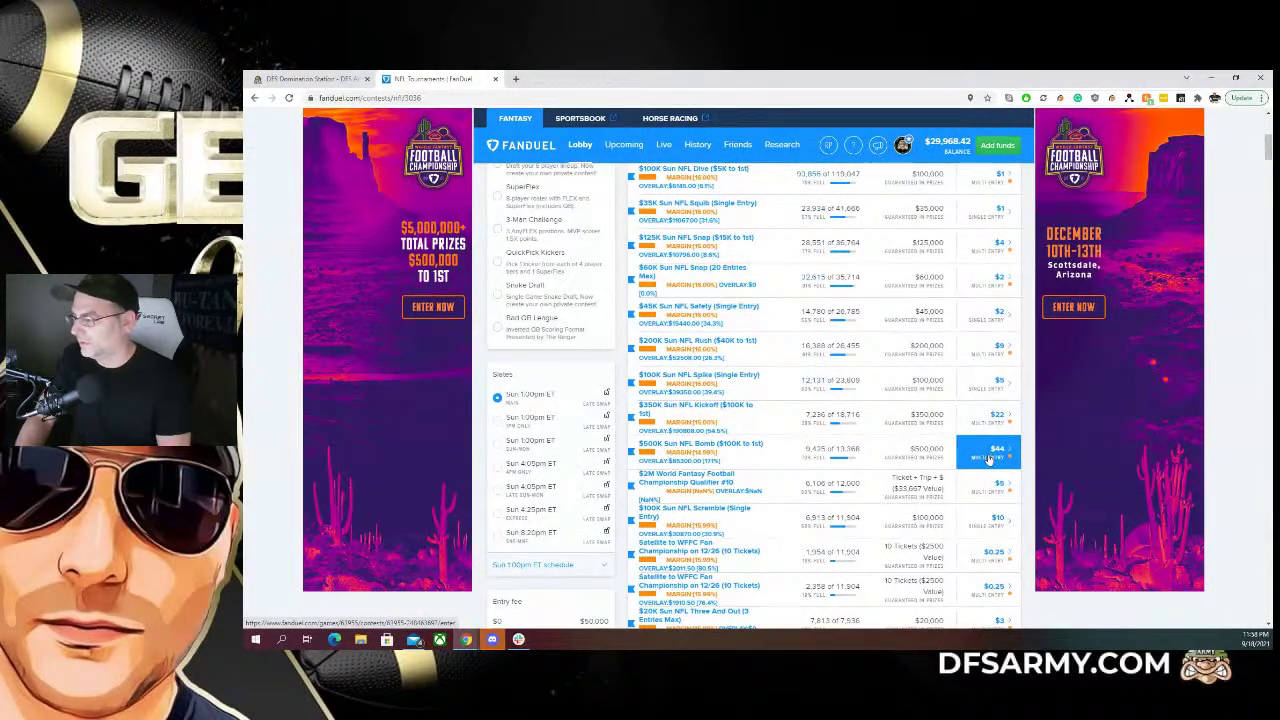
scroll(985, 460, "up", 2)
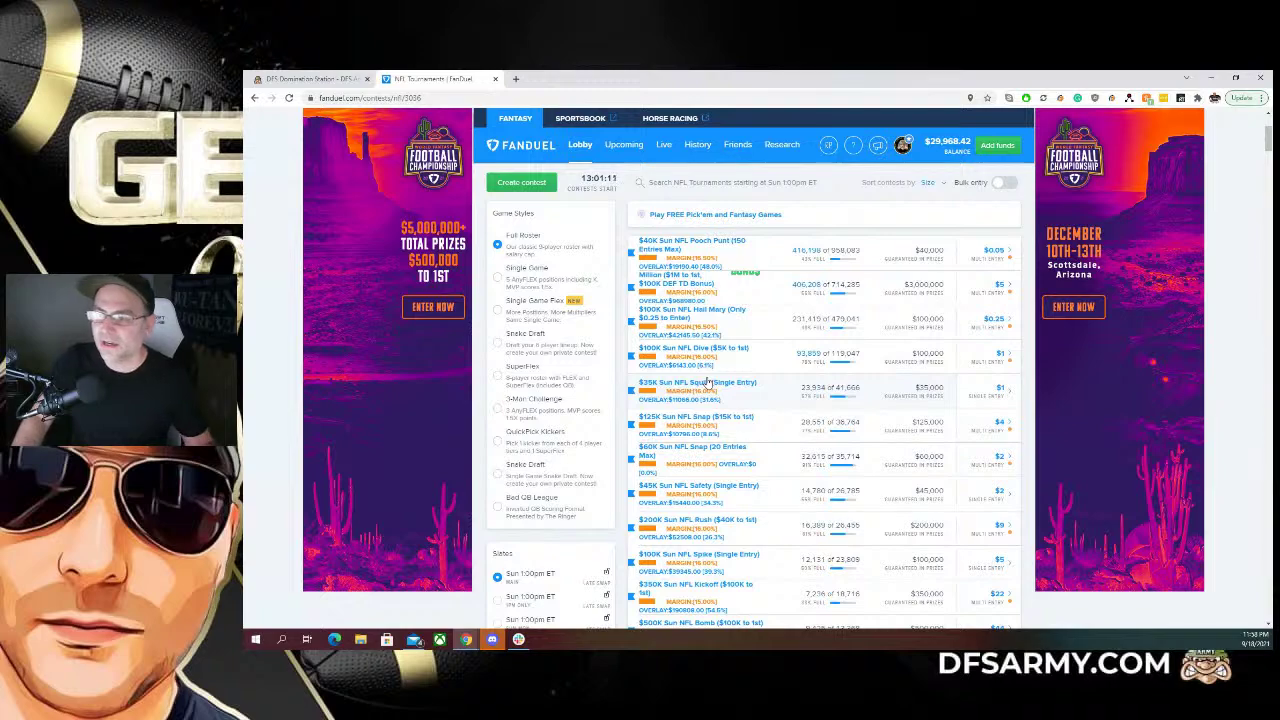
scroll(768, 396, "down", 10)
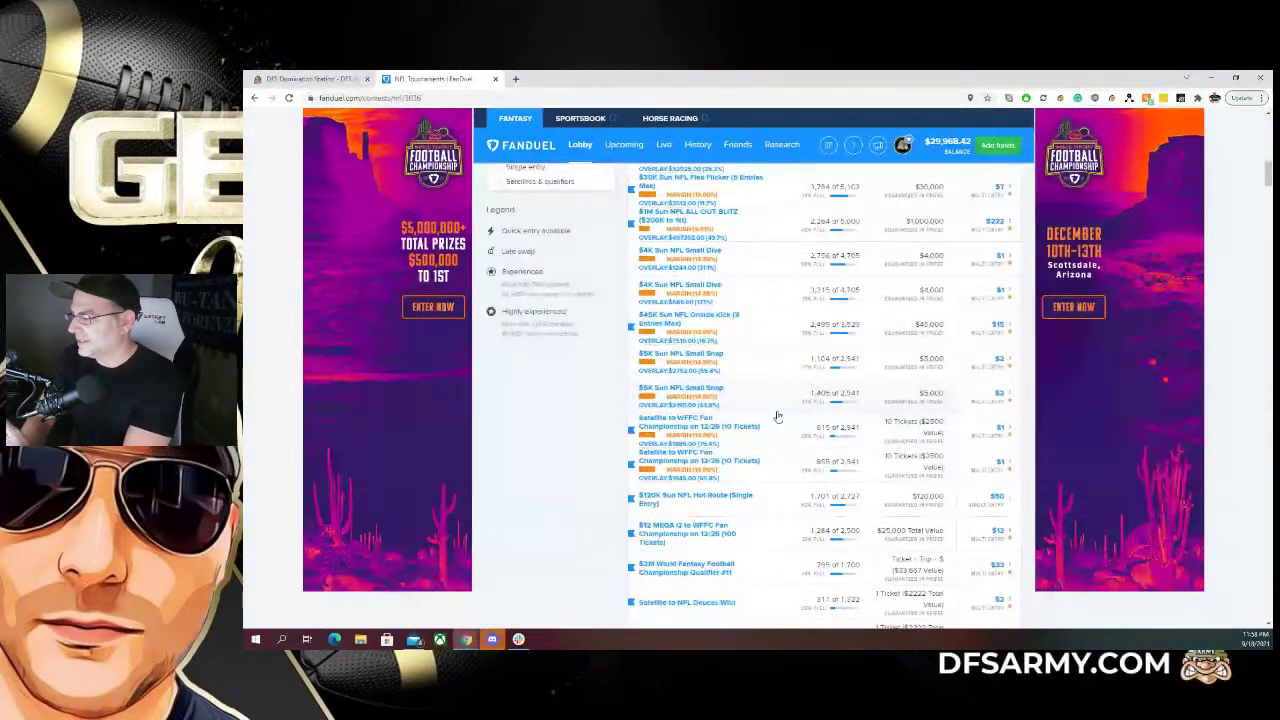
scroll(879, 315, "down", 2)
scroll(880, 320, "down", 5)
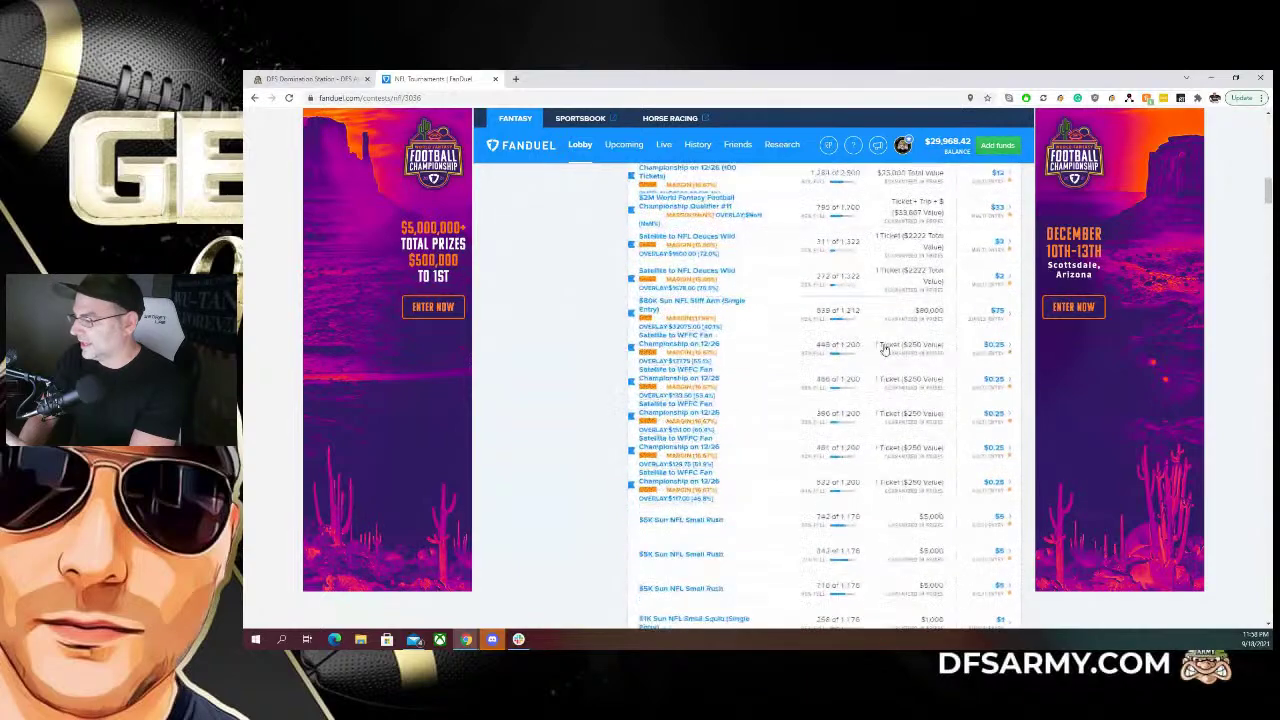
scroll(876, 368, "down", 4)
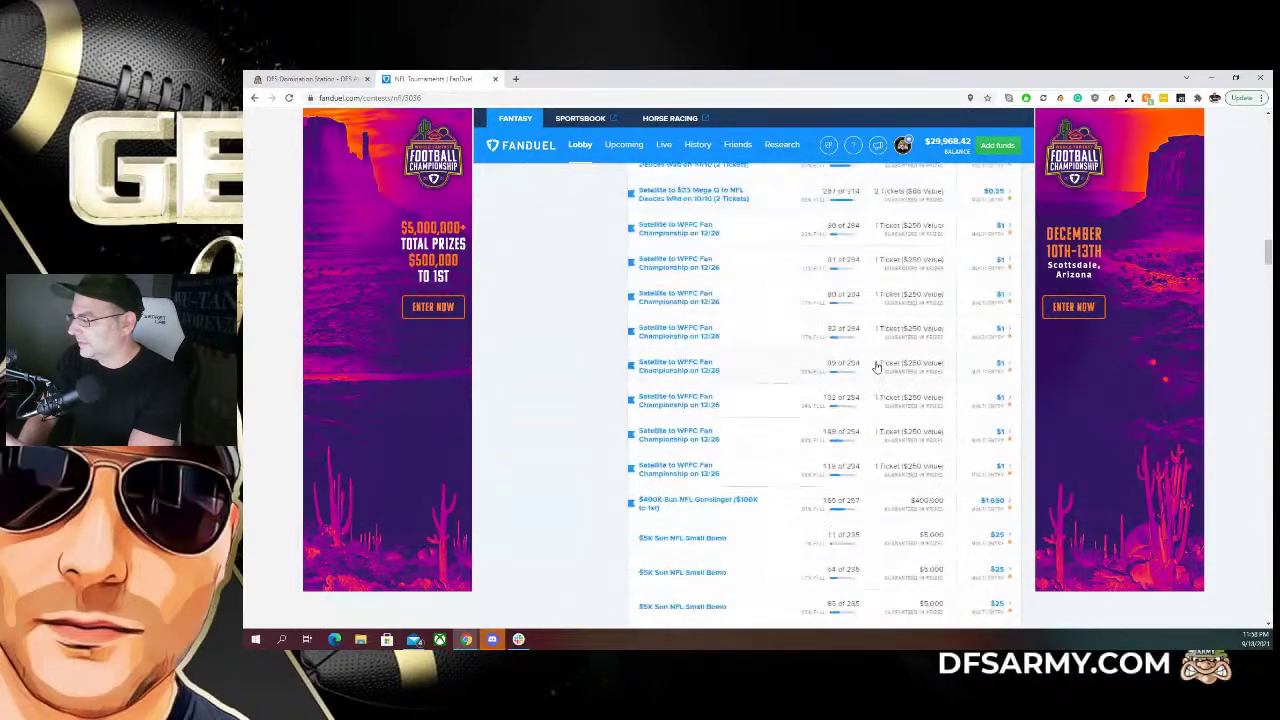
scroll(881, 372, "down", 4)
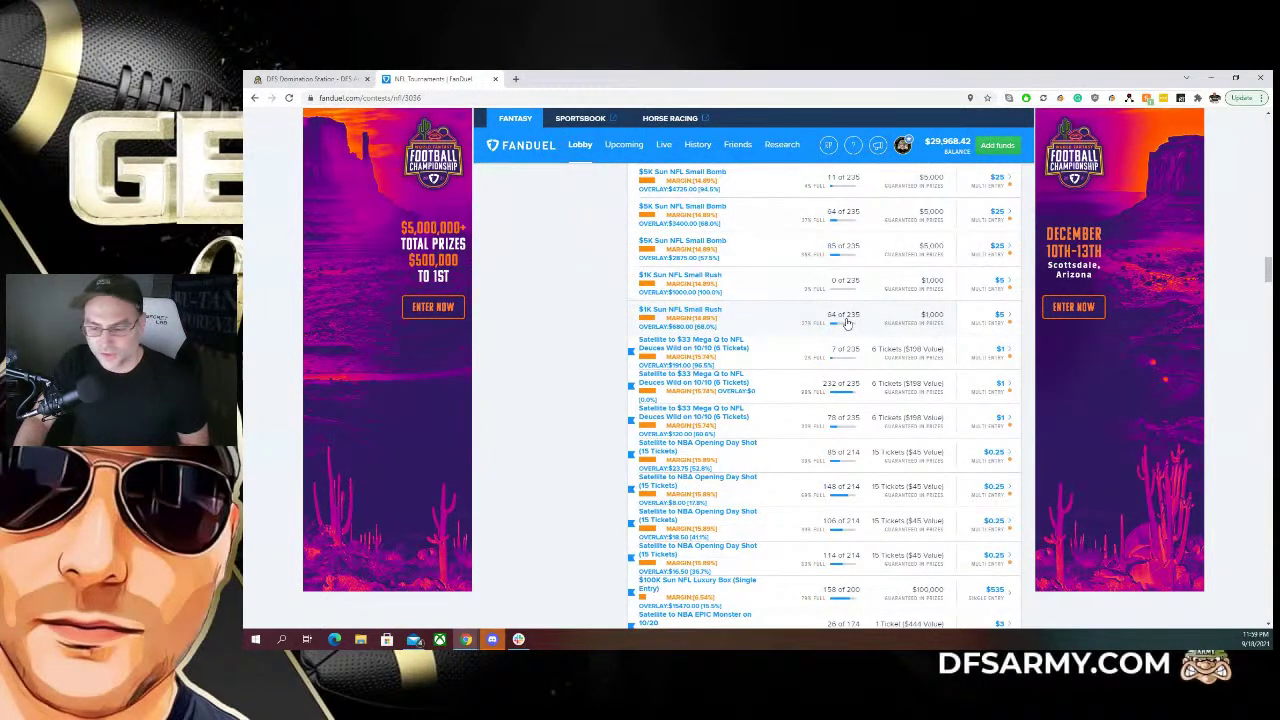
scroll(850, 350, "down", 5)
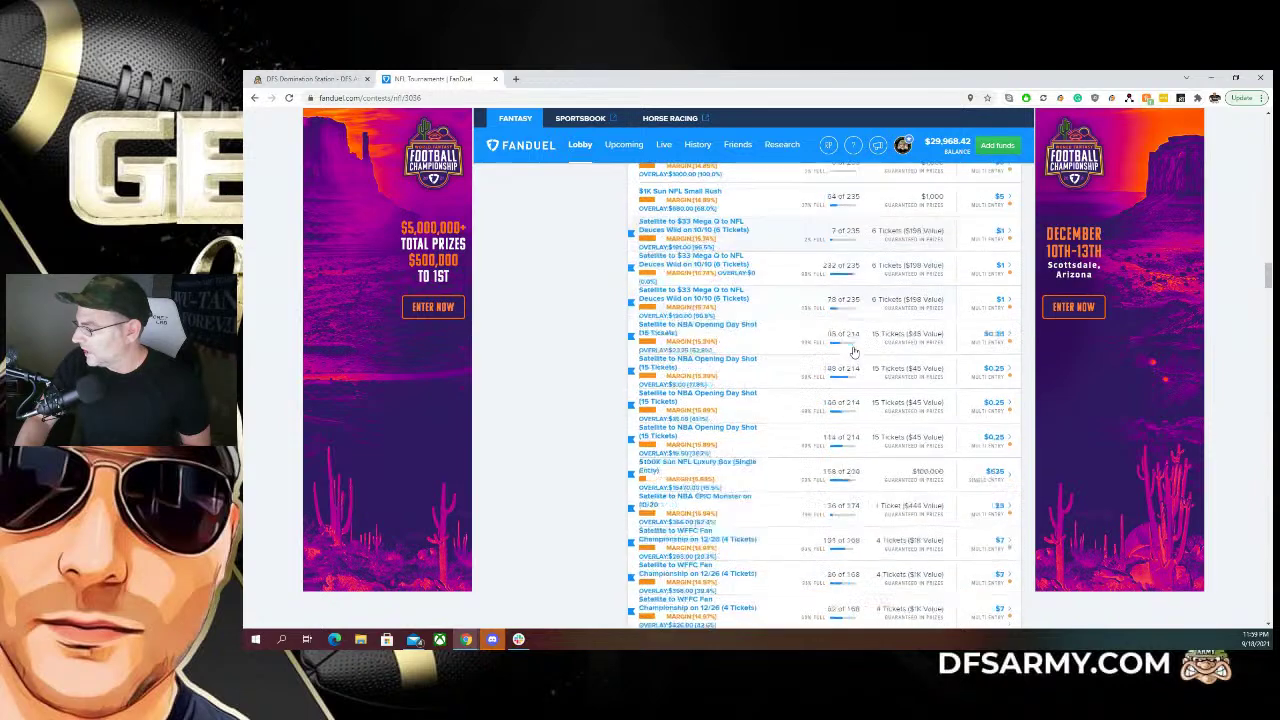
scroll(853, 350, "up", 3)
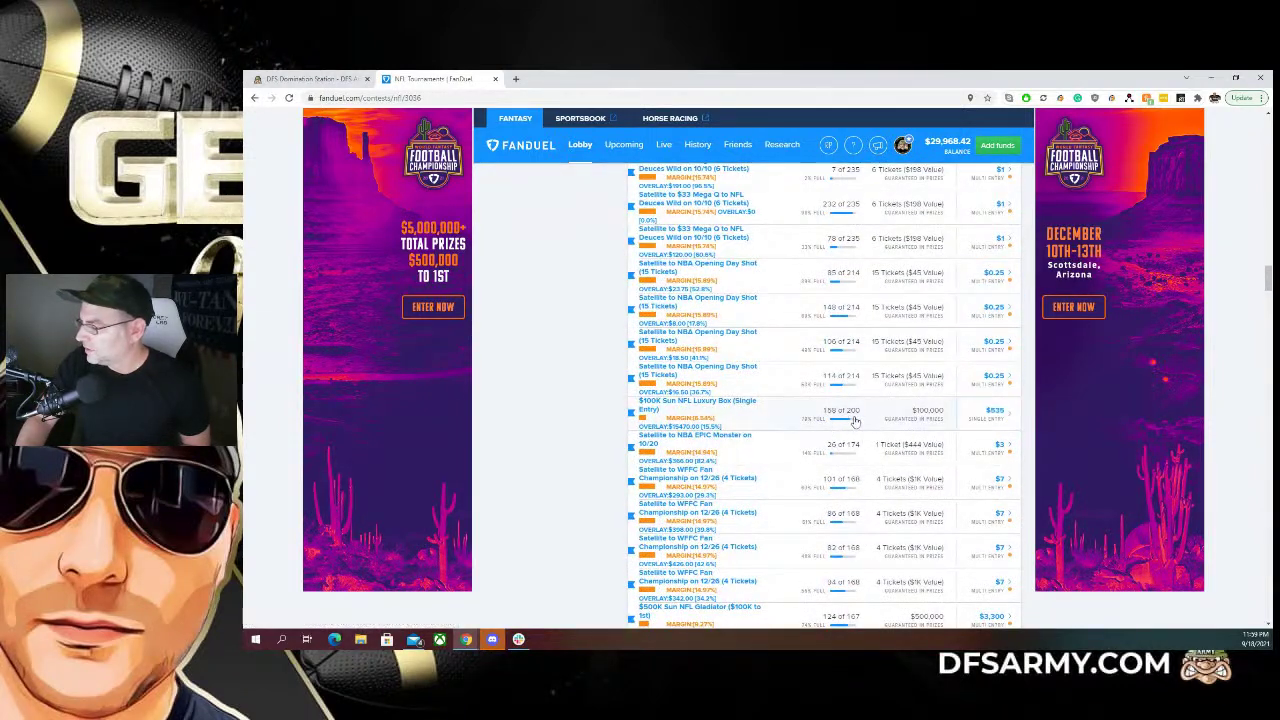
scroll(845, 420, "down", 3)
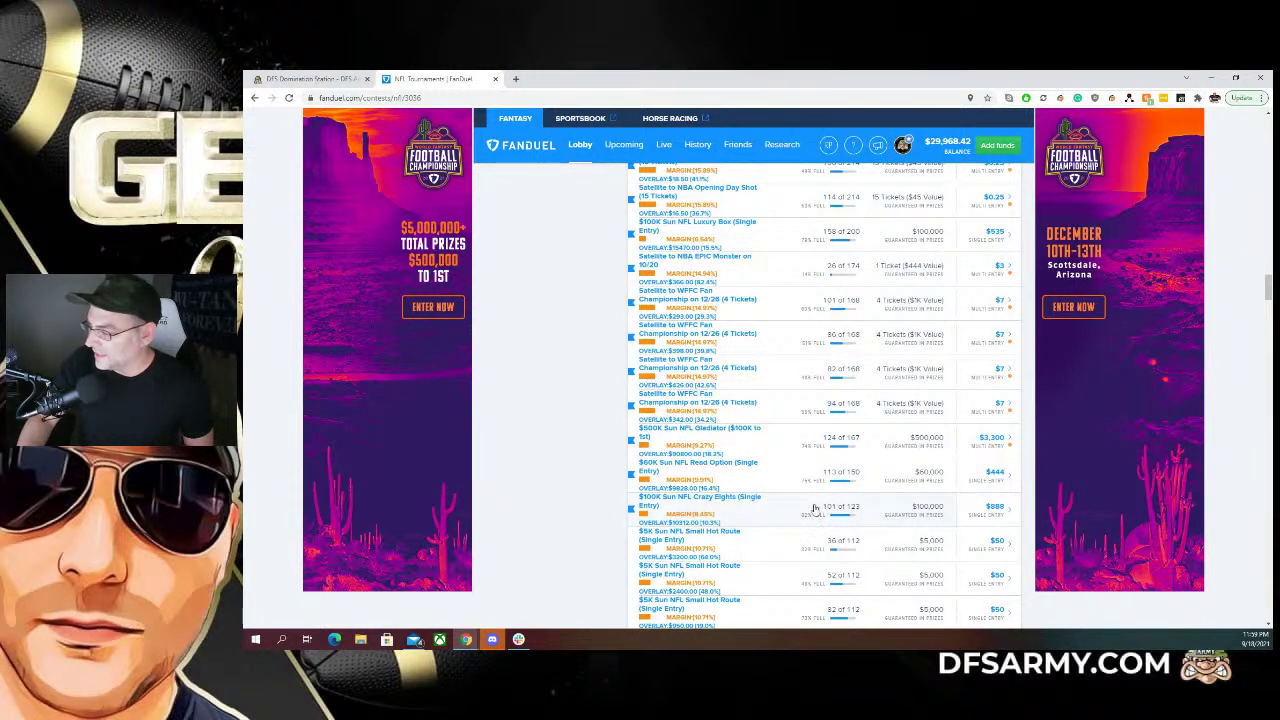
scroll(846, 505, "down", 3)
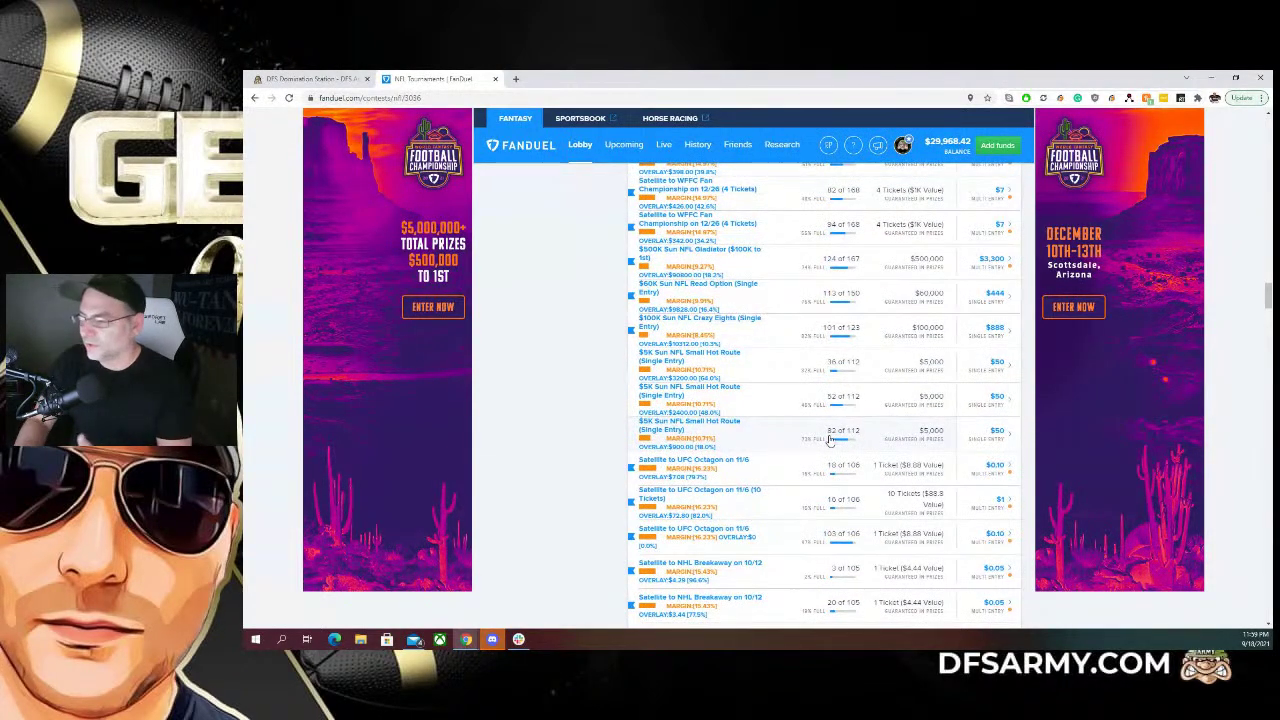
scroll(822, 420, "up", 10)
scroll(820, 397, "up", 10)
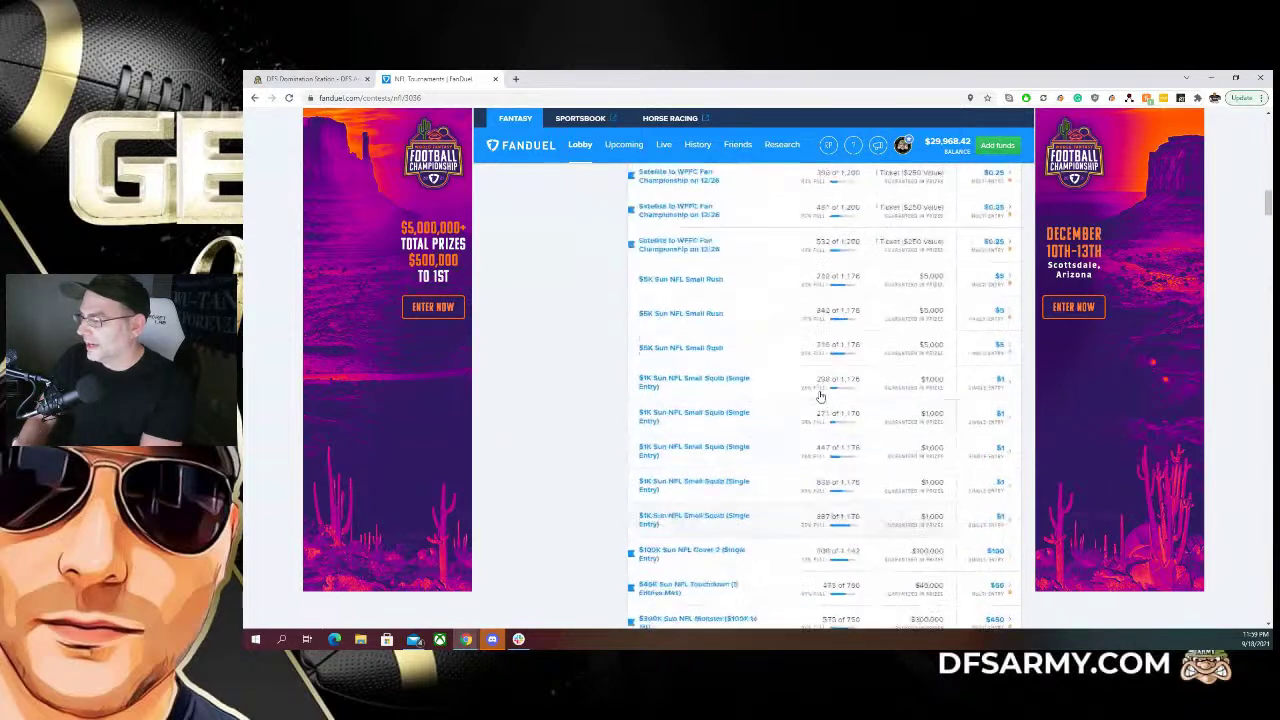